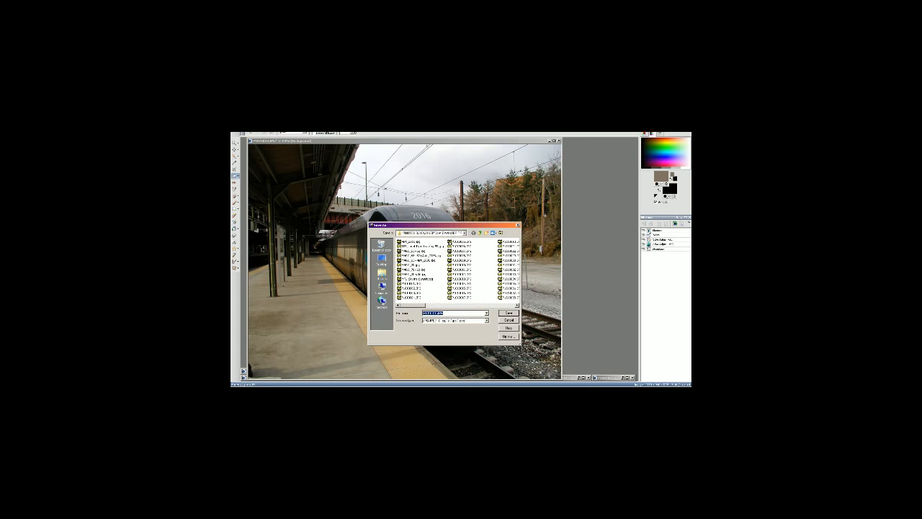
Step: Save the train 2016 photo as a JPEG, reusing the file name of the first file in the folder list
{"action": "mouse_move", "coordinate": [457, 227]}
{"action": "left_mouse_down"}
{"action": "mouse_move", "coordinate": [428, 211]}
{"action": "mouse_move", "coordinate": [449, 212]}
{"action": "left_mouse_up"}
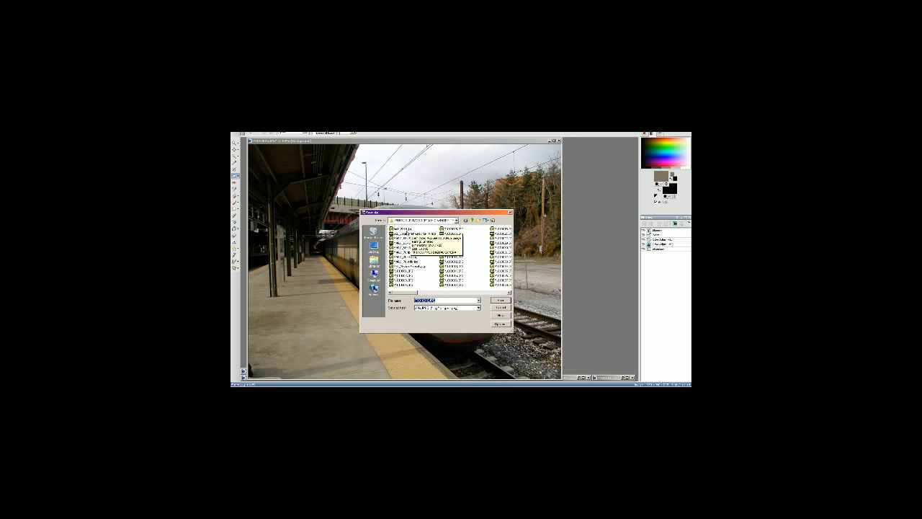
{"action": "left_click", "coordinate": [400, 228]}
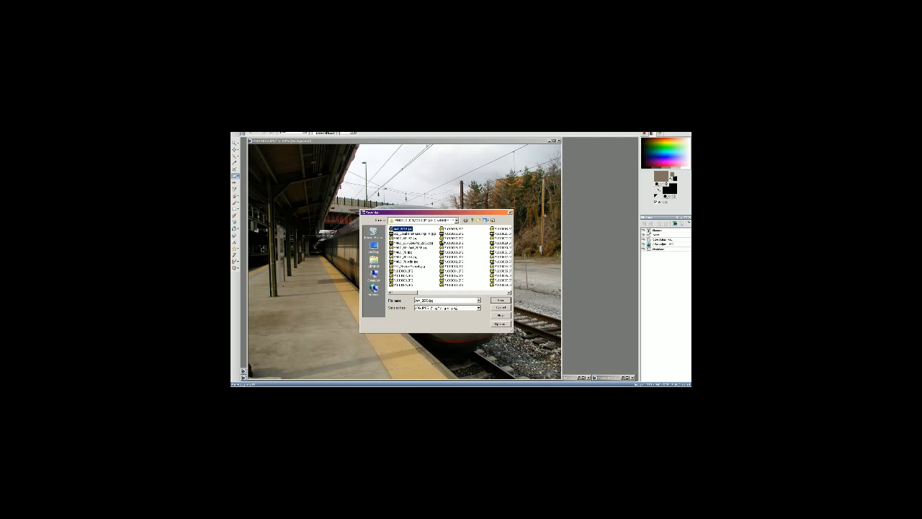
{"action": "left_click_drag", "start_coordinate": [446, 213], "coordinate": [428, 219]}
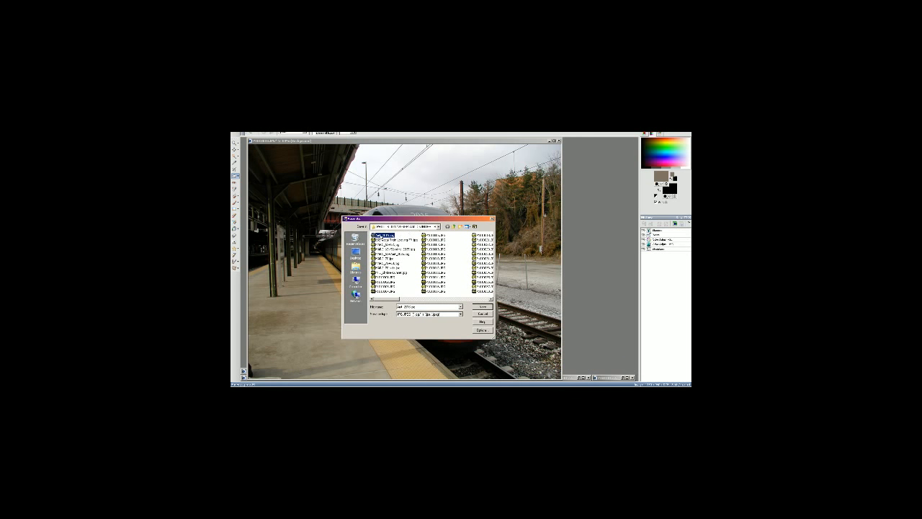
{"action": "left_click_drag", "start_coordinate": [413, 223], "coordinate": [461, 232]}
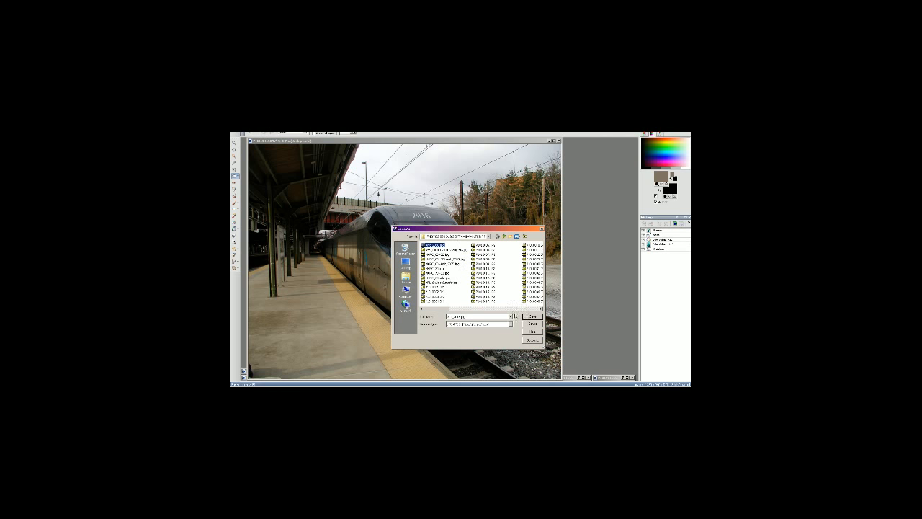
{"action": "key", "text": "Return"}
{"action": "left_click", "coordinate": [482, 267]}
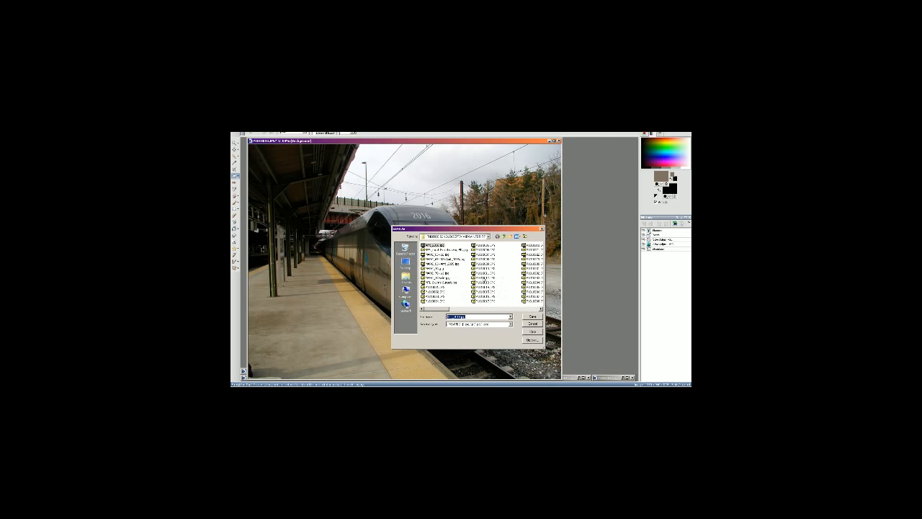
Step: Bring up the open folder windows and look through the train photo folders
{"action": "right_click", "coordinate": [329, 384]}
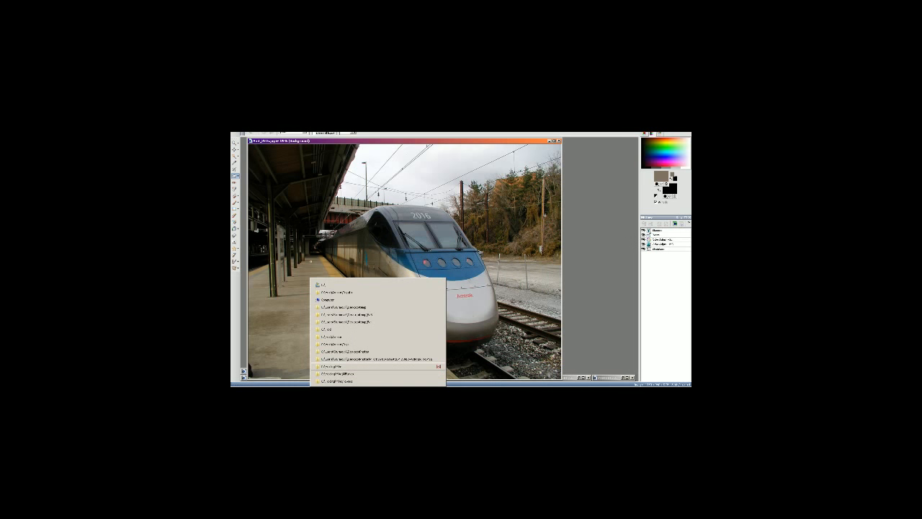
{"action": "left_click", "coordinate": [374, 373]}
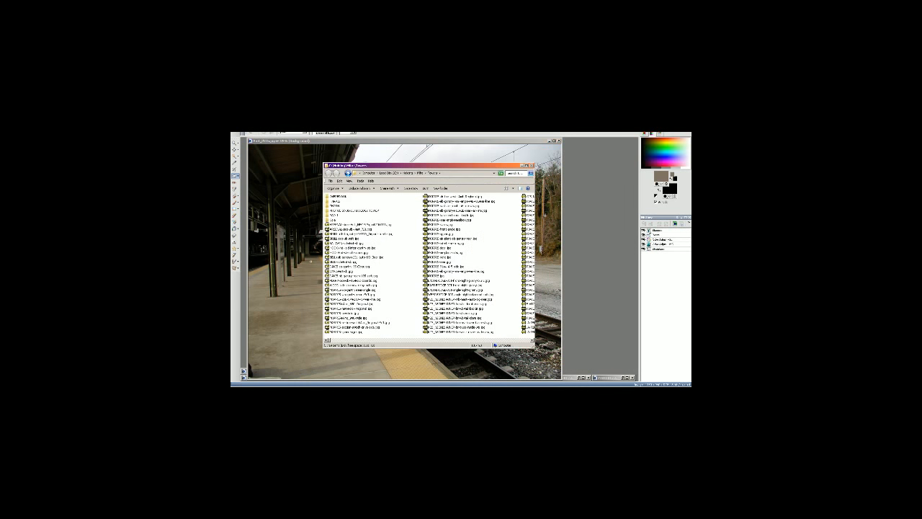
{"action": "key", "text": "alt+Tab"}
{"action": "key", "text": "alt+Tab"}
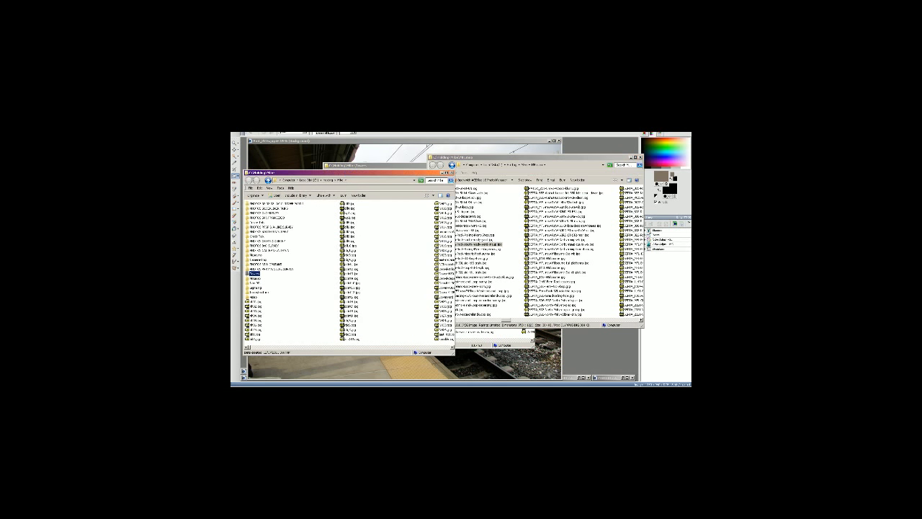
{"action": "key", "text": "alt+Tab"}
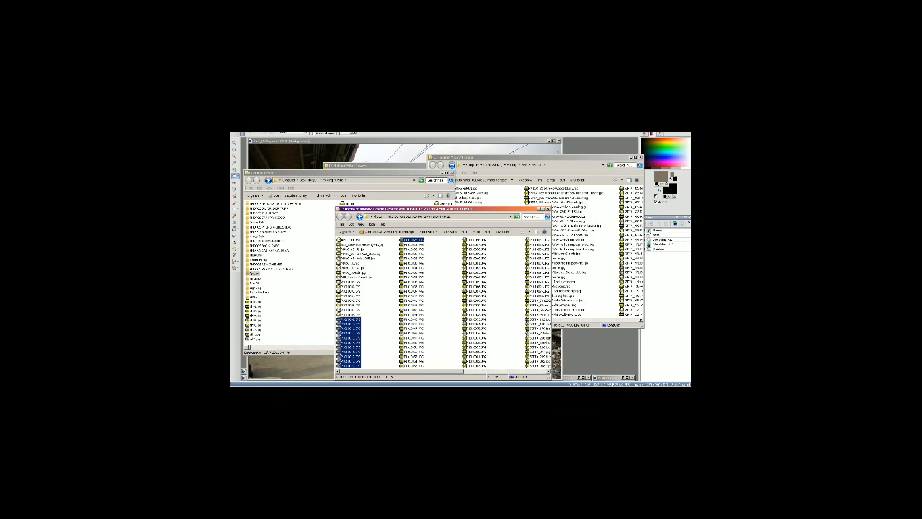
{"action": "key", "text": "alt+Tab"}
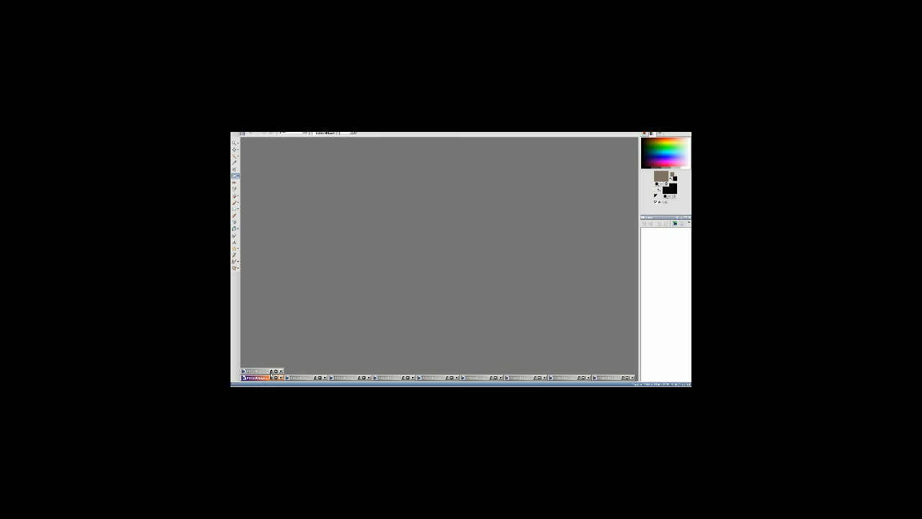
Step: Select the first photo file in the train photo folder and restore the minimized MARC locomotive 70 photo for editing
{"action": "left_click", "coordinate": [271, 371]}
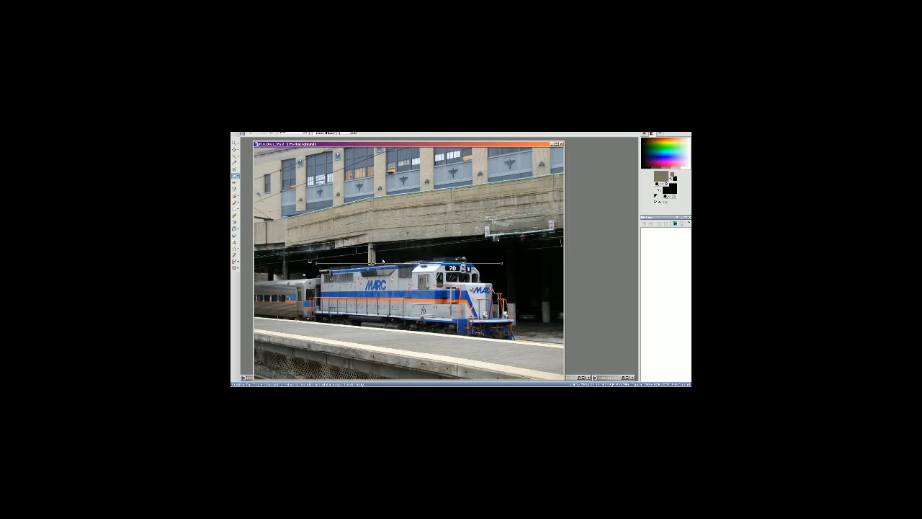
{"action": "left_click", "coordinate": [553, 144]}
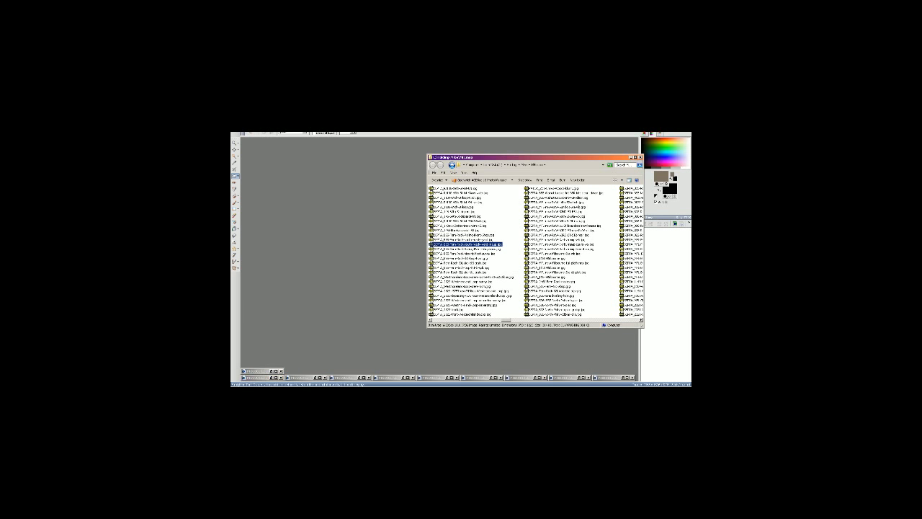
{"action": "key", "text": "alt+Tab"}
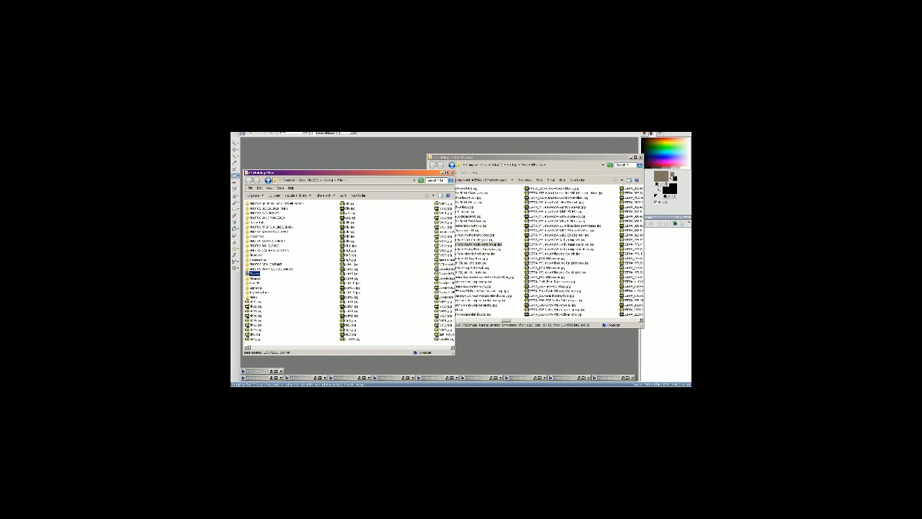
{"action": "key", "text": "alt+Tab"}
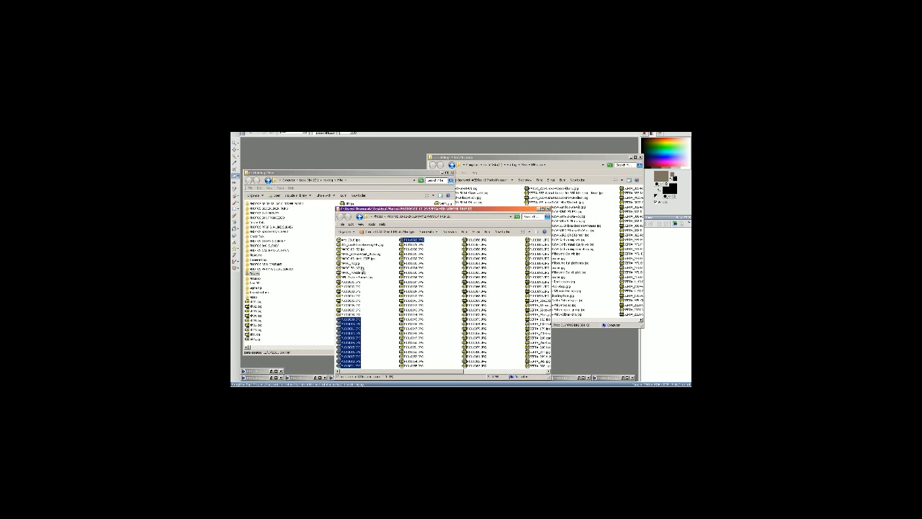
{"action": "left_click", "coordinate": [375, 285]}
{"action": "left_click", "coordinate": [357, 241]}
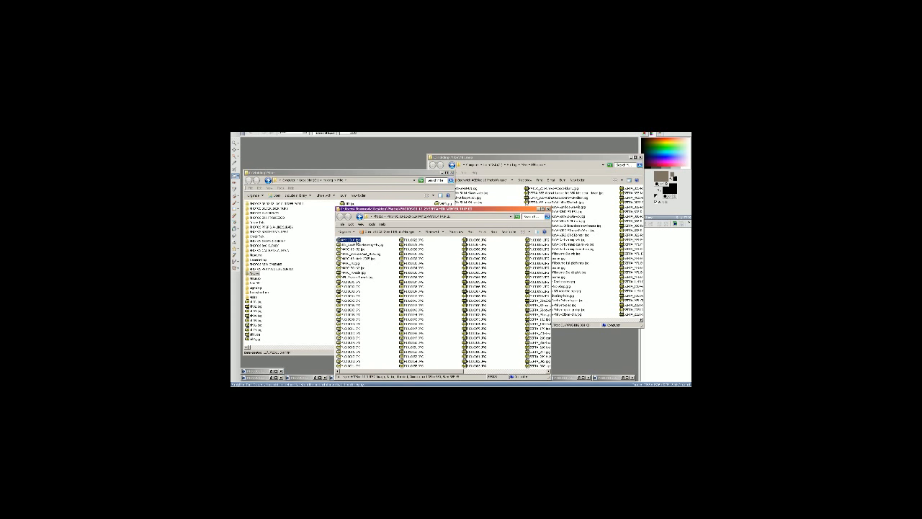
{"action": "left_click", "coordinate": [391, 312]}
{"action": "left_click", "coordinate": [268, 377]}
{"action": "left_click", "coordinate": [272, 371]}
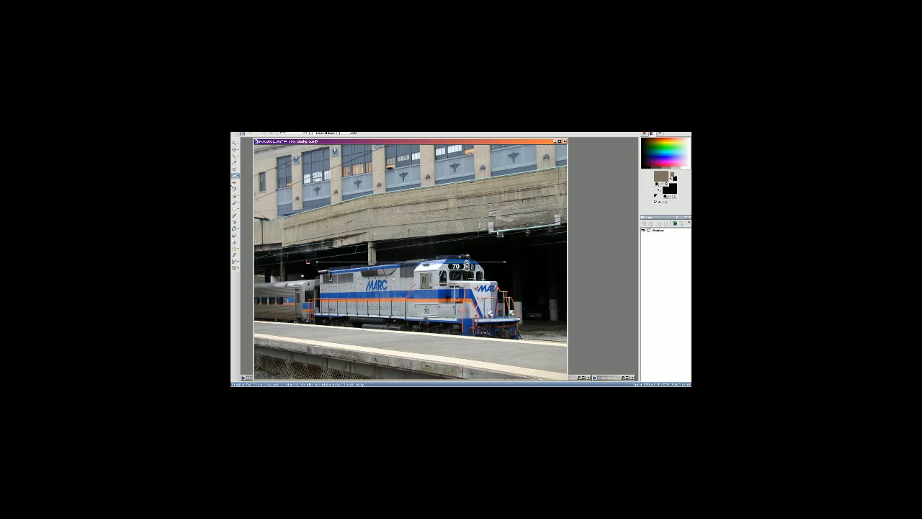
{"action": "left_click", "coordinate": [235, 169]}
{"action": "left_click_drag", "start_coordinate": [424, 280], "coordinate": [331, 303]}
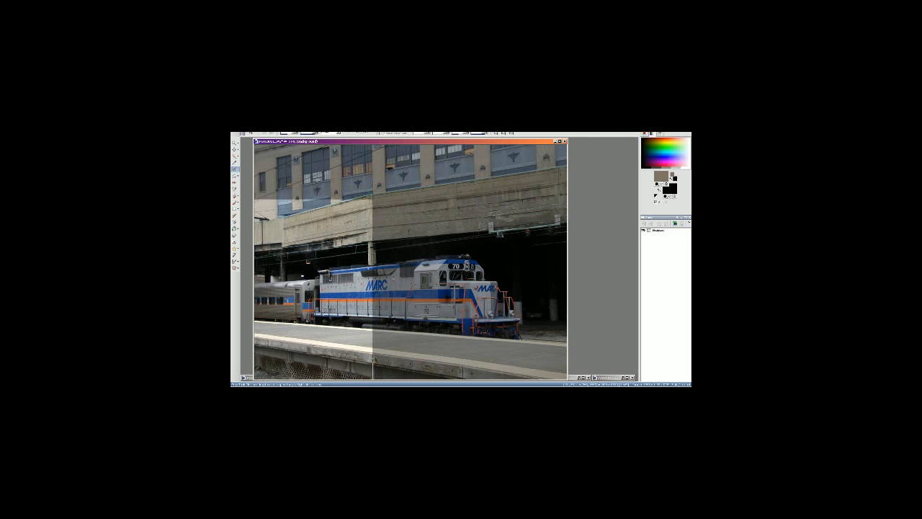
{"action": "left_click_drag", "start_coordinate": [378, 284], "coordinate": [530, 285]}
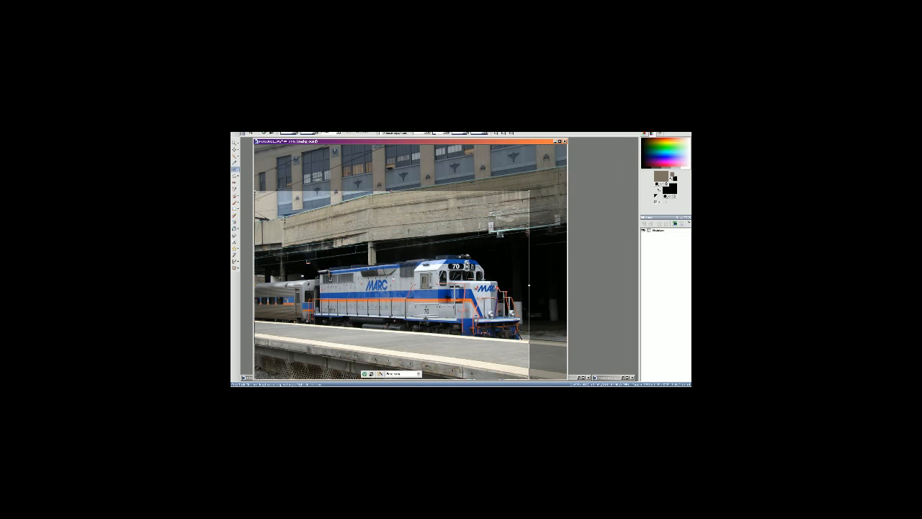
Step: Straighten the MARC locomotive photo with the straightening line laid along the locomotive's roof
{"action": "left_click", "coordinate": [235, 176]}
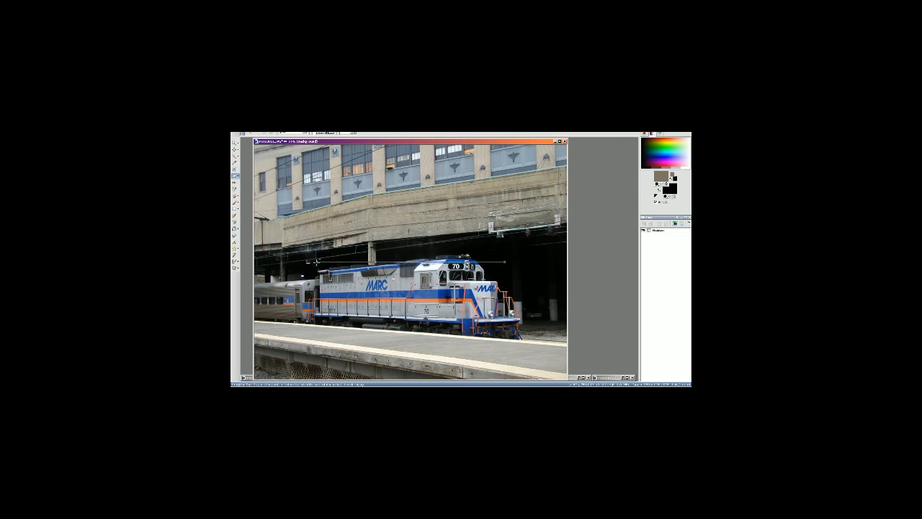
{"action": "left_click", "coordinate": [317, 263]}
{"action": "left_click", "coordinate": [270, 133]}
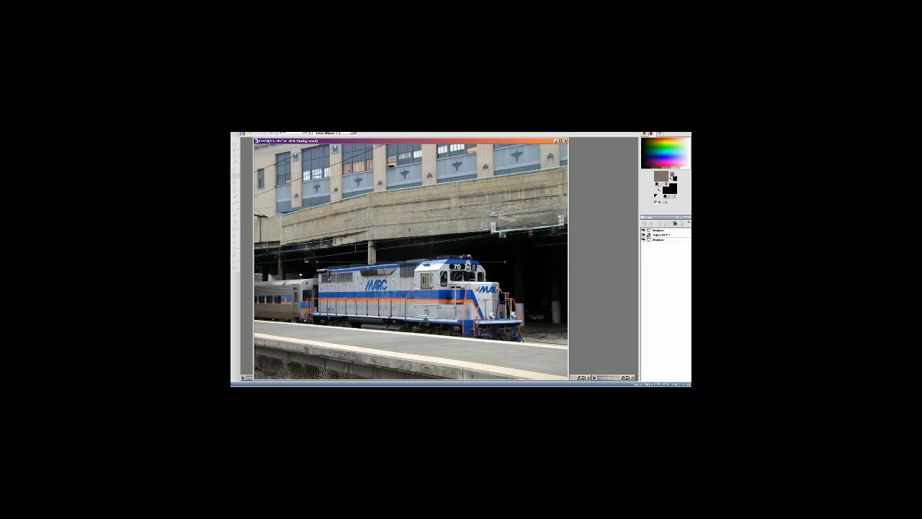
Step: Crop the MARC photo around the locomotive, trimming the right side and narrow strips along the top and bottom
{"action": "left_click", "coordinate": [235, 169]}
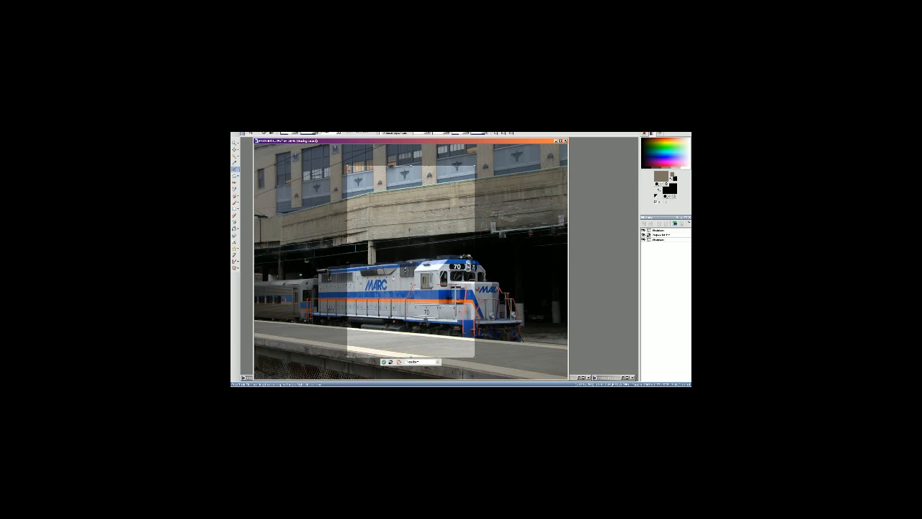
{"action": "left_click_drag", "start_coordinate": [407, 269], "coordinate": [471, 315]}
{"action": "left_click_drag", "start_coordinate": [414, 291], "coordinate": [256, 289]}
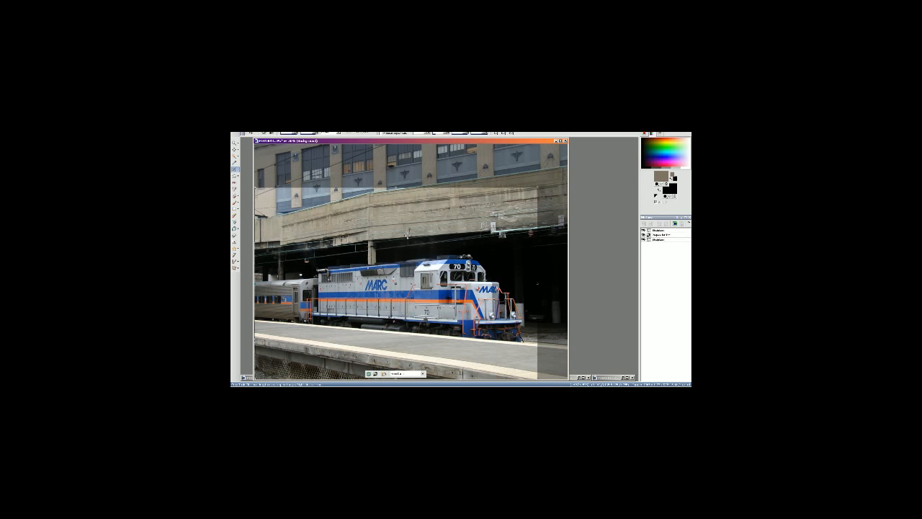
{"action": "left_click_drag", "start_coordinate": [435, 186], "coordinate": [432, 166]}
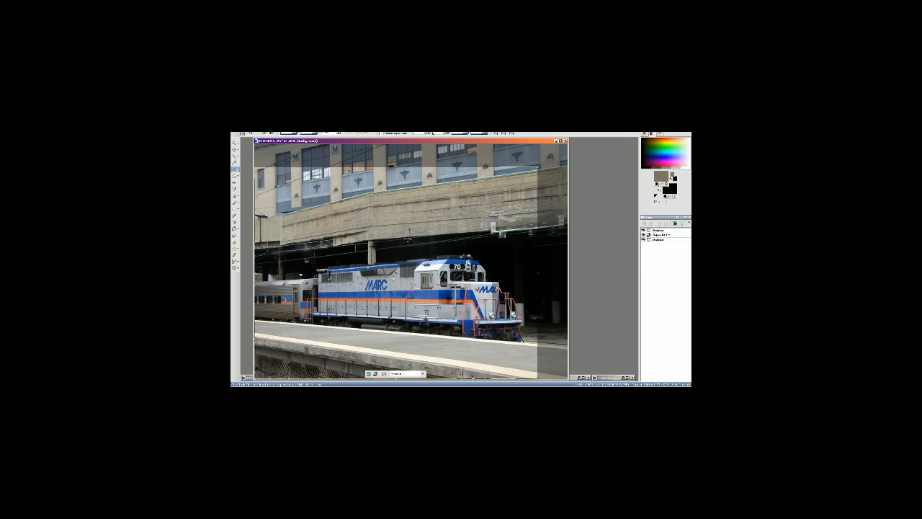
{"action": "left_click_drag", "start_coordinate": [408, 238], "coordinate": [408, 228]}
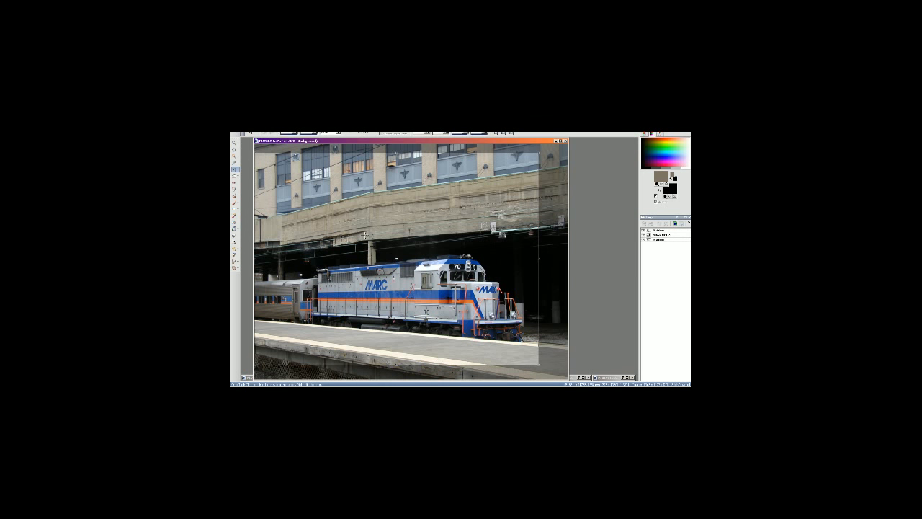
{"action": "left_click_drag", "start_coordinate": [364, 238], "coordinate": [364, 238]}
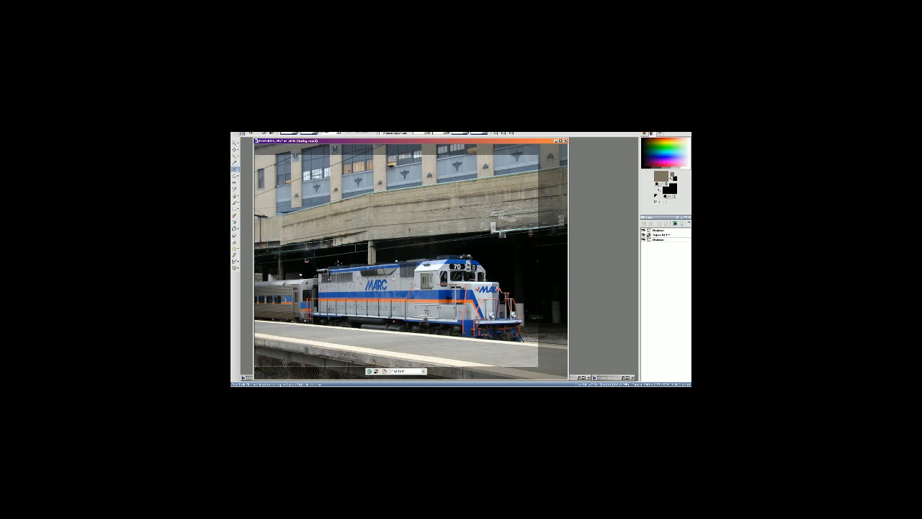
{"action": "left_click", "coordinate": [368, 371]}
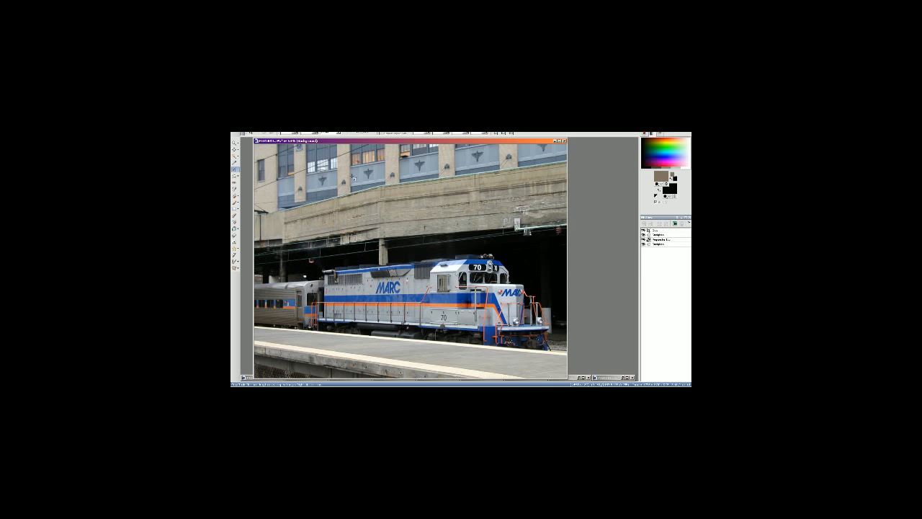
Step: Apply the Red/Green/Blue and Hue/Saturation/Lightness colour adjustments to the cropped photo with their current settings
{"action": "key", "text": "shift+u"}
{"action": "key", "text": "Return"}
{"action": "key", "text": "shift+h"}
{"action": "key", "text": "Return"}
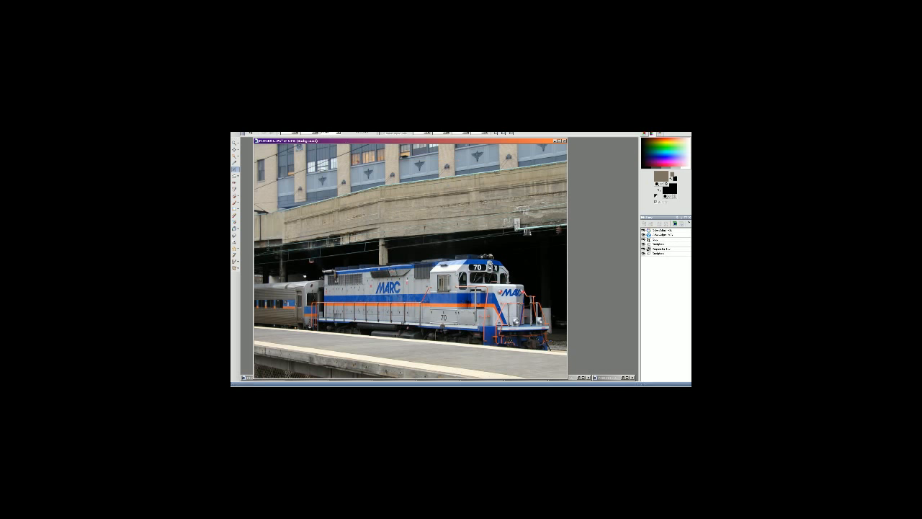
Step: Resize the cropped MARC photo using the dimensions already set in the resize options
{"action": "key", "text": "alt+a"}
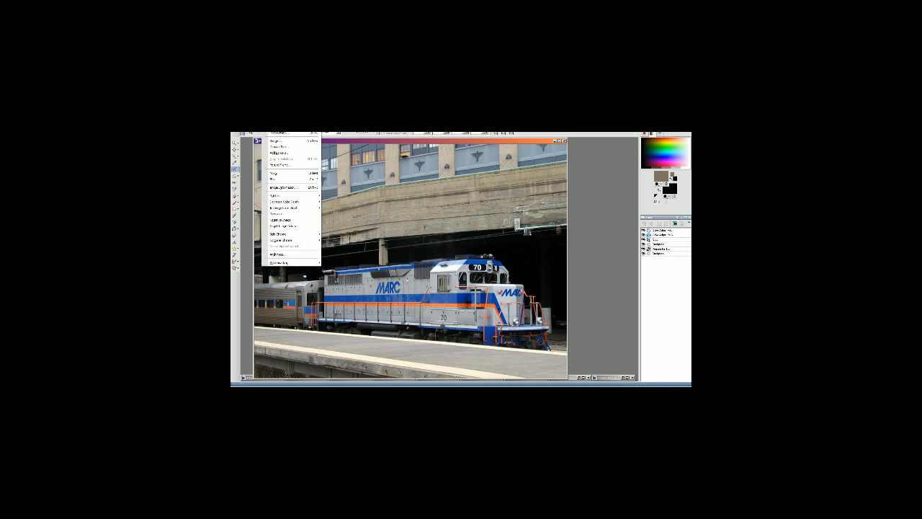
{"action": "left_click", "coordinate": [277, 140]}
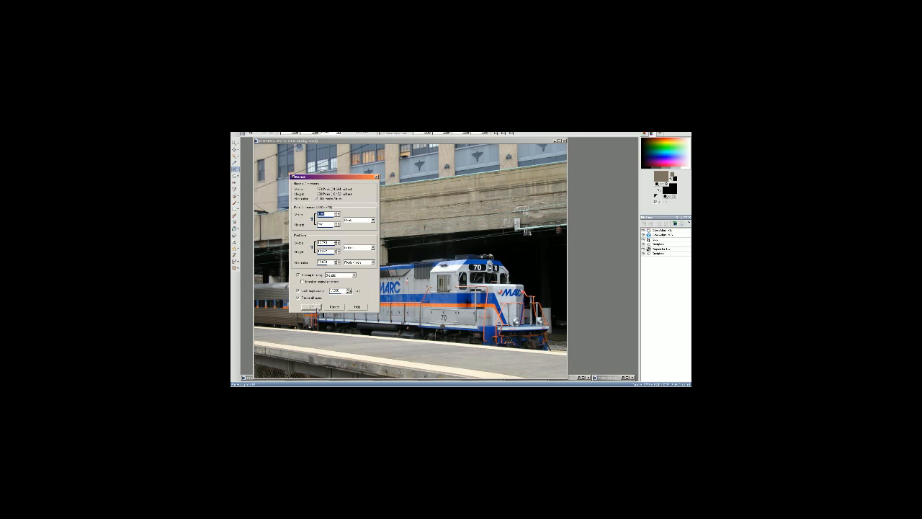
{"action": "left_click", "coordinate": [315, 308]}
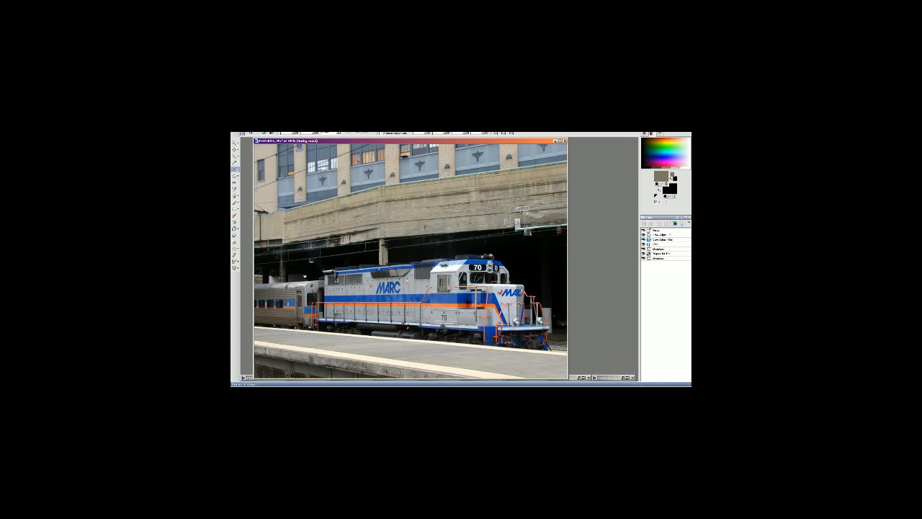
Step: Select the existing MARC_70.jpg in the Save As dialog and preview that file in the image viewer
{"action": "key", "text": "alt+f"}
{"action": "left_click", "coordinate": [245, 166]}
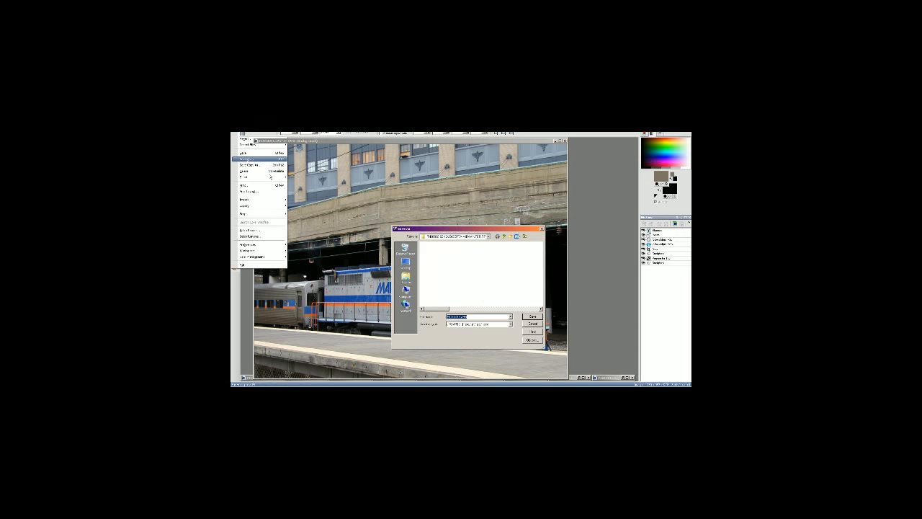
{"action": "left_click", "coordinate": [435, 269]}
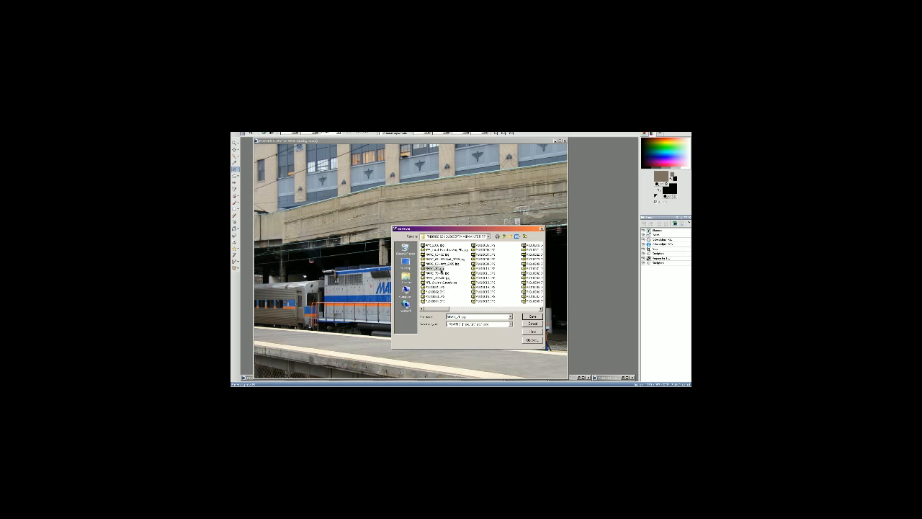
{"action": "left_click", "coordinate": [510, 323]}
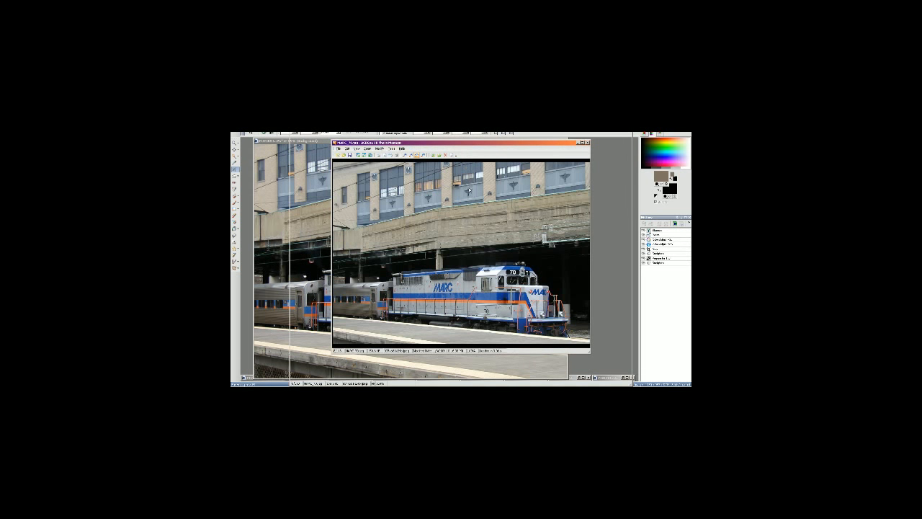
{"action": "left_click", "coordinate": [586, 143]}
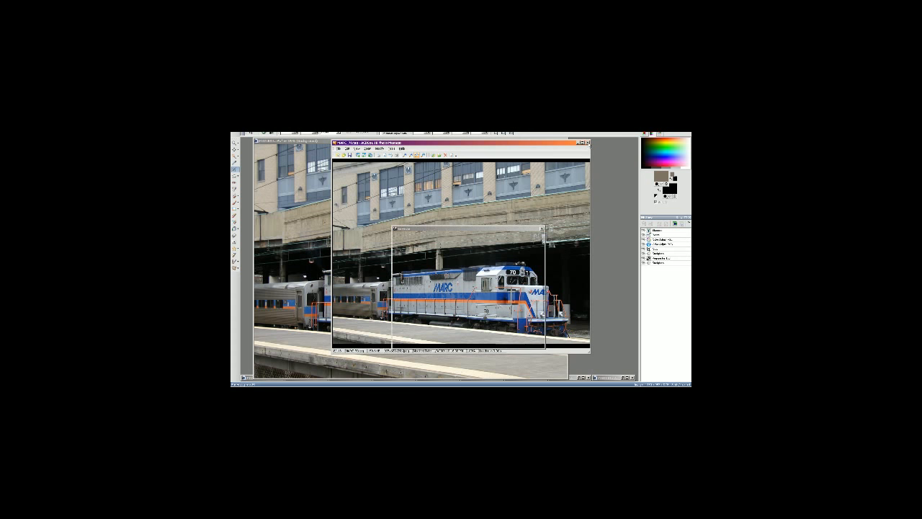
Step: Save the resized MARC photo as MARC_70.jpg, replacing the existing file
{"action": "key", "text": "ctrl+shift+s"}
{"action": "left_click_drag", "start_coordinate": [460, 228], "coordinate": [408, 168]}
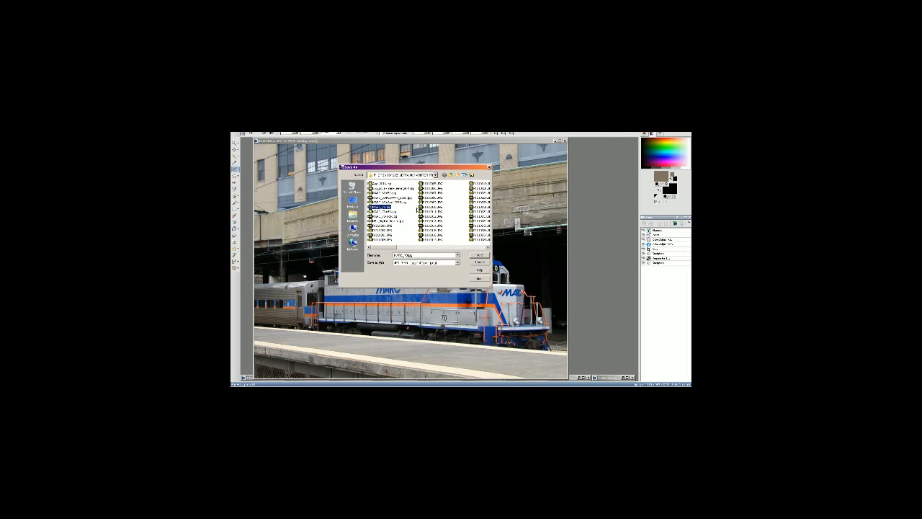
{"action": "left_click", "coordinate": [479, 255]}
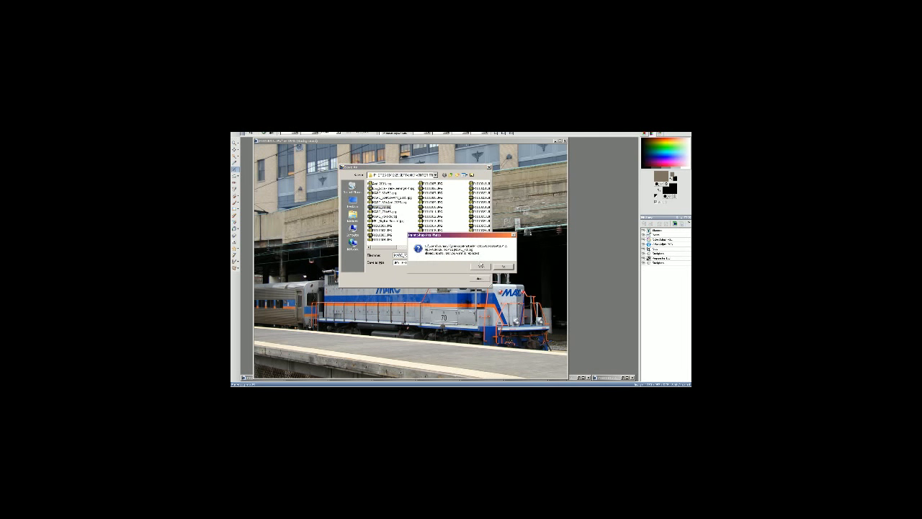
{"action": "left_click", "coordinate": [481, 265]}
Step: Switch to the photo folder in the file explorer, sort it by date and open the last file listed
{"action": "key", "text": "alt+Tab"}
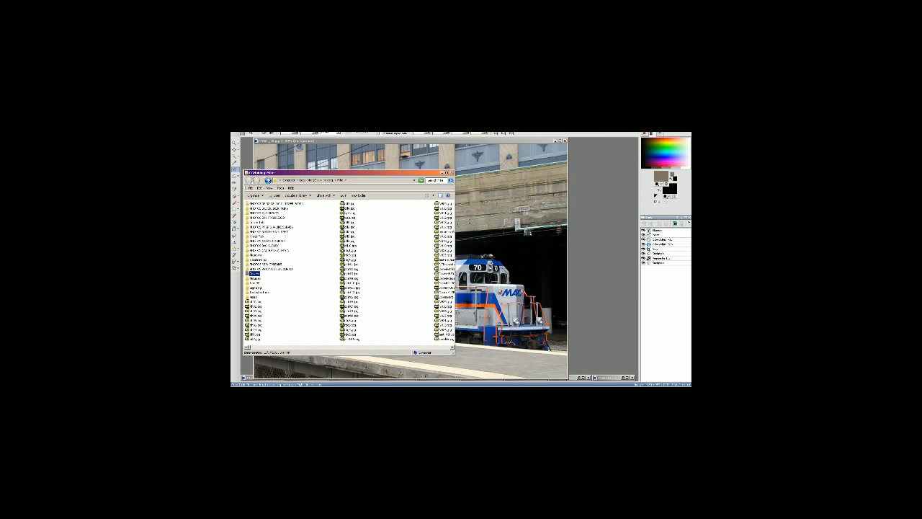
{"action": "right_click", "coordinate": [388, 289]}
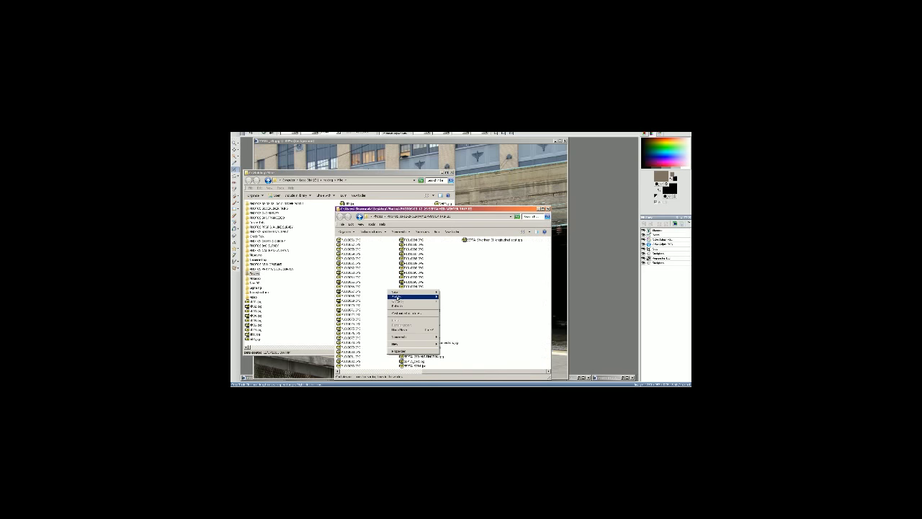
{"action": "mouse_move", "coordinate": [414, 296]}
{"action": "left_click", "coordinate": [452, 301]}
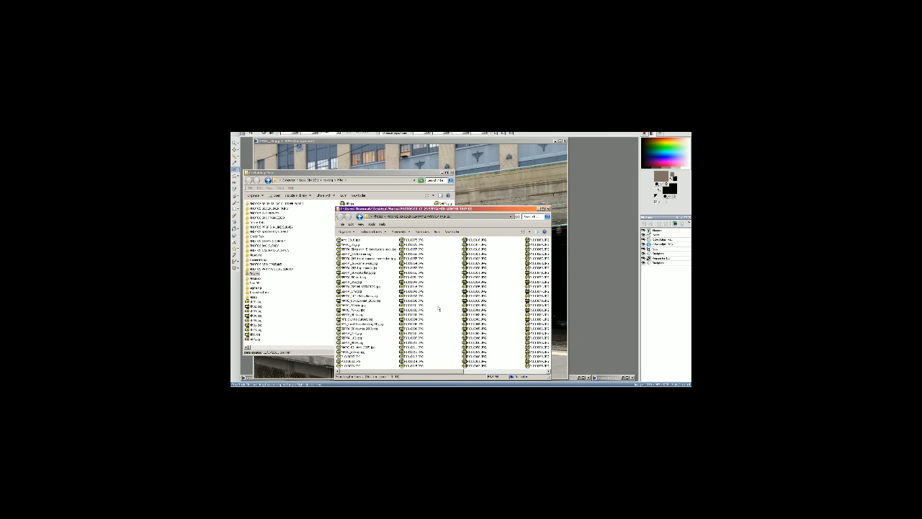
{"action": "right_click", "coordinate": [390, 288]}
{"action": "mouse_move", "coordinate": [414, 295]}
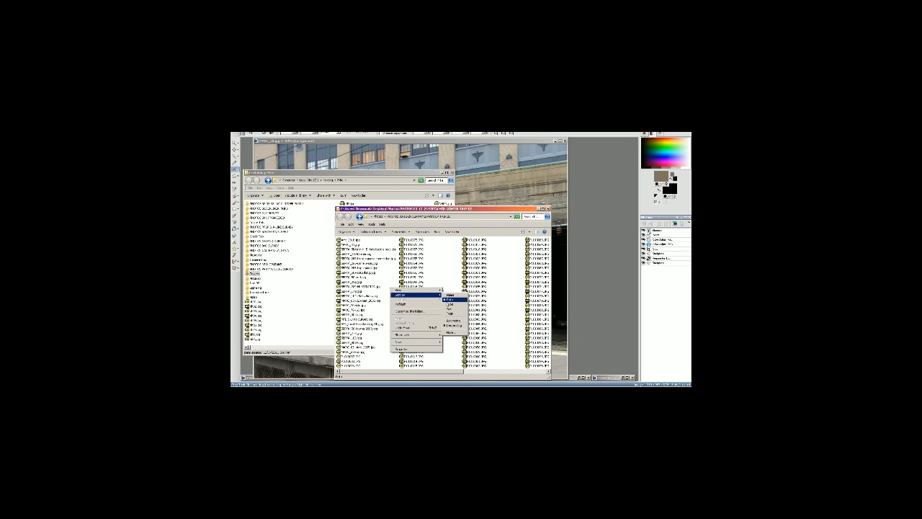
{"action": "left_click", "coordinate": [446, 298]}
{"action": "right_click", "coordinate": [461, 265]}
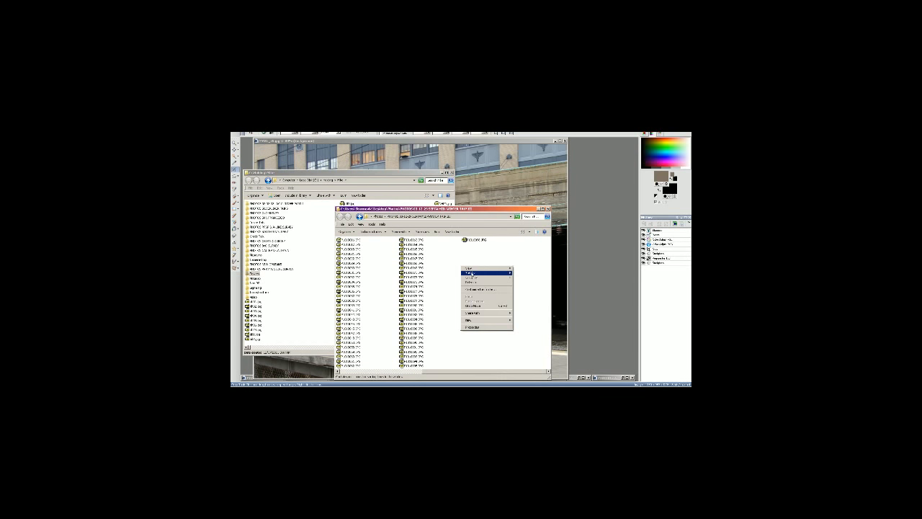
{"action": "mouse_move", "coordinate": [497, 272]}
{"action": "left_click", "coordinate": [525, 279]}
{"action": "double_click", "coordinate": [479, 241]}
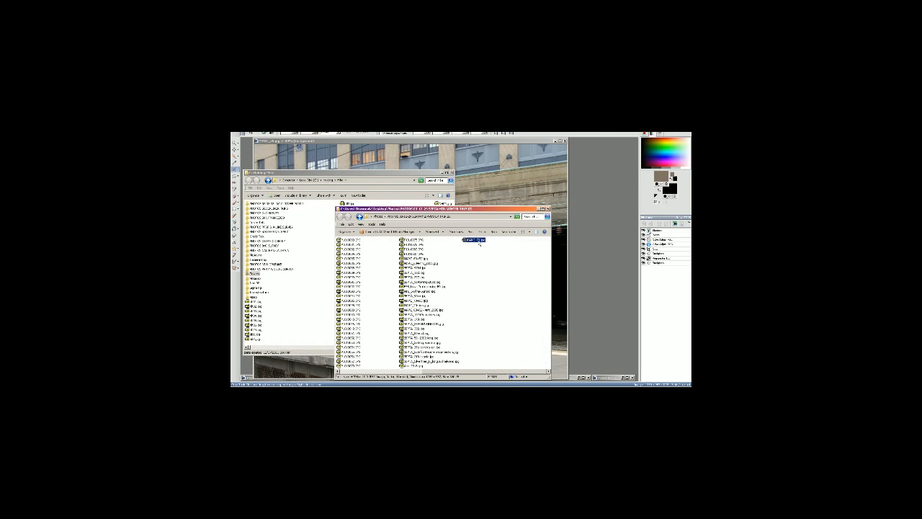
Step: Close the saved photo and straighten the side-view photo of MARC locomotive 70 with the Straighten tool
{"action": "key", "text": "ctrl+F4"}
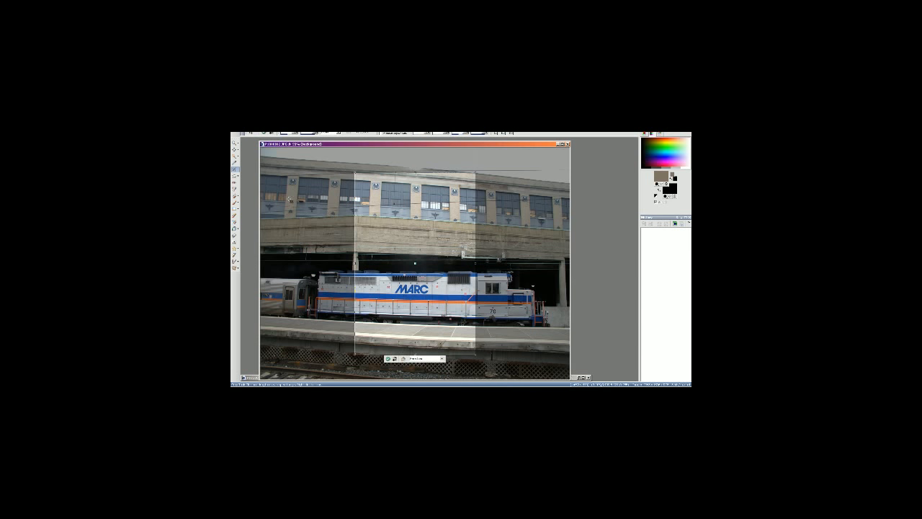
{"action": "left_click", "coordinate": [234, 175]}
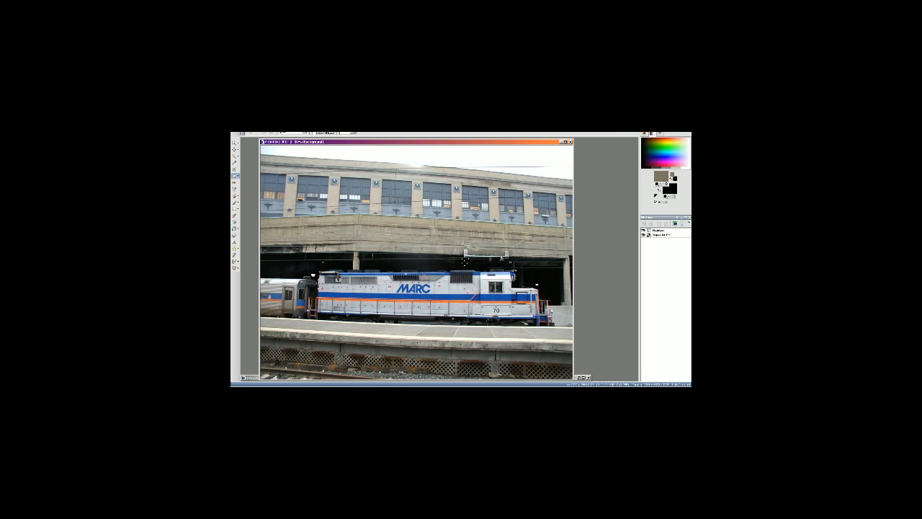
{"action": "left_click_drag", "start_coordinate": [464, 261], "coordinate": [512, 294]}
{"action": "left_click", "coordinate": [264, 133]}
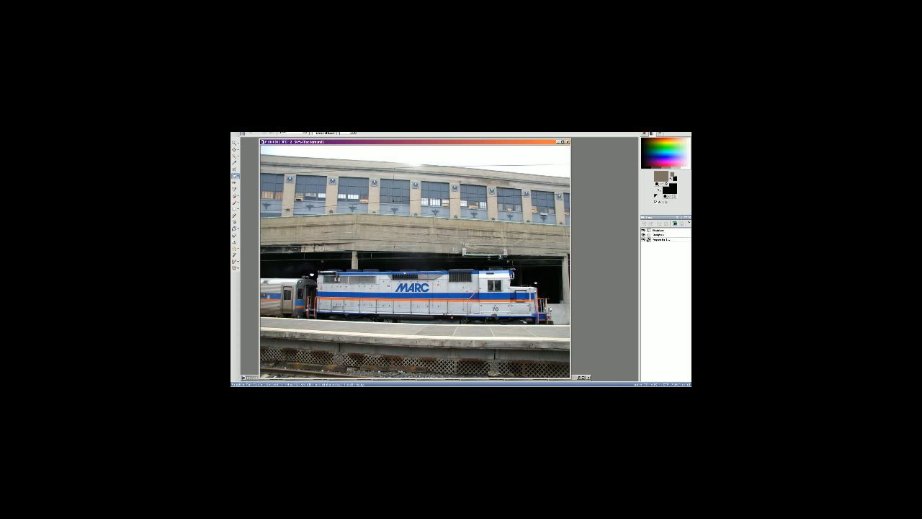
Step: Adjust the crop area on the side-view MARC photo and resize the photo using the dimensions already set
{"action": "left_click", "coordinate": [235, 169]}
{"action": "left_click_drag", "start_coordinate": [474, 173], "coordinate": [540, 206]}
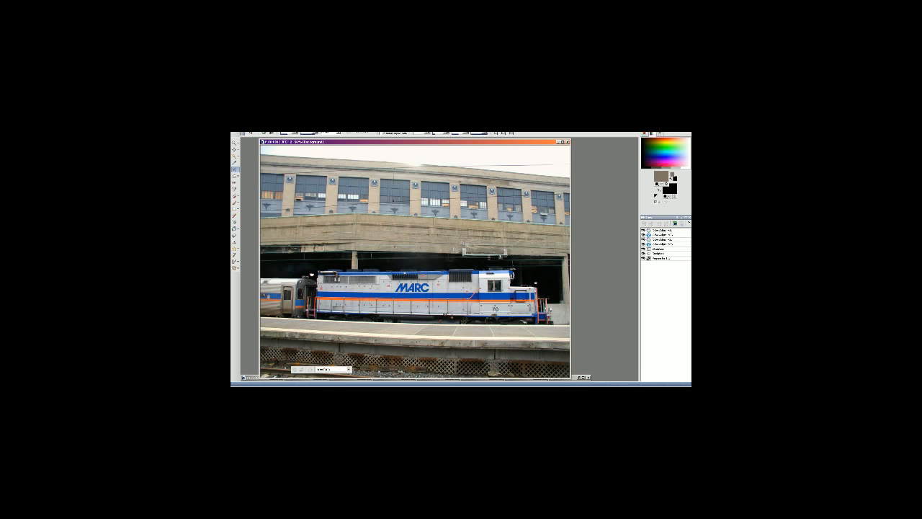
{"action": "left_click", "coordinate": [270, 132]}
{"action": "left_click", "coordinate": [276, 141]}
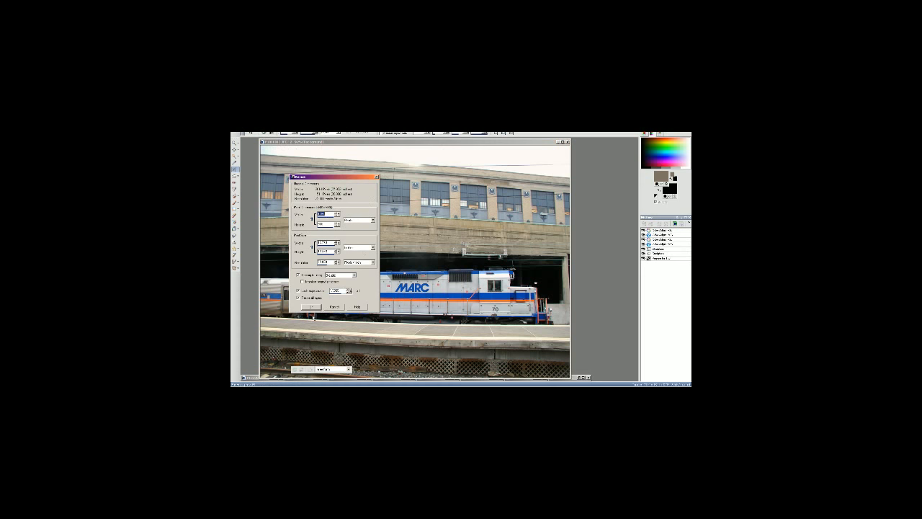
{"action": "left_click", "coordinate": [311, 306]}
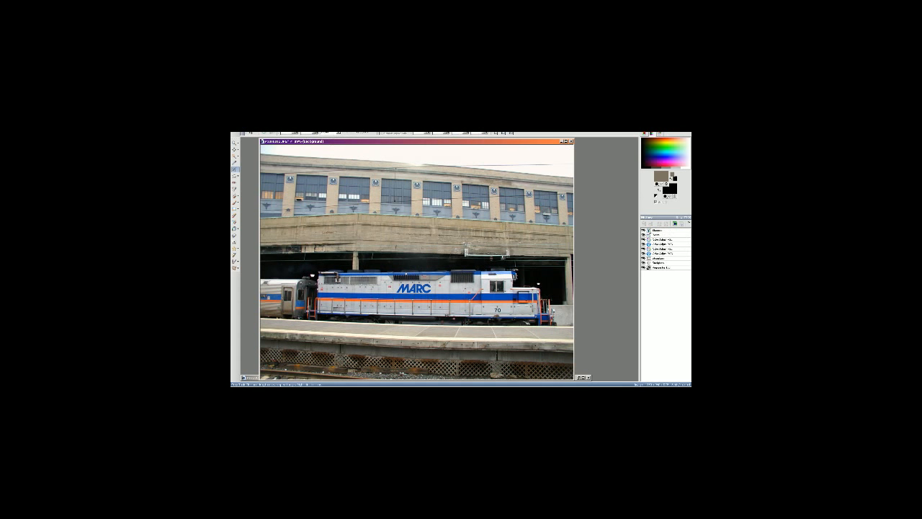
Step: Save the side-view photo over the existing MARC 70 side-view JPEG file and close it
{"action": "left_click", "coordinate": [236, 133]}
{"action": "left_click", "coordinate": [248, 157]}
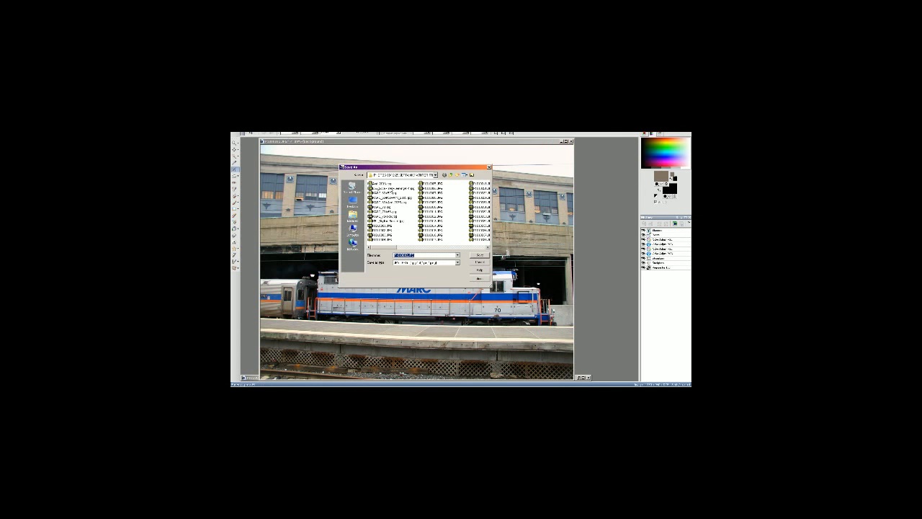
{"action": "left_click", "coordinate": [381, 216]}
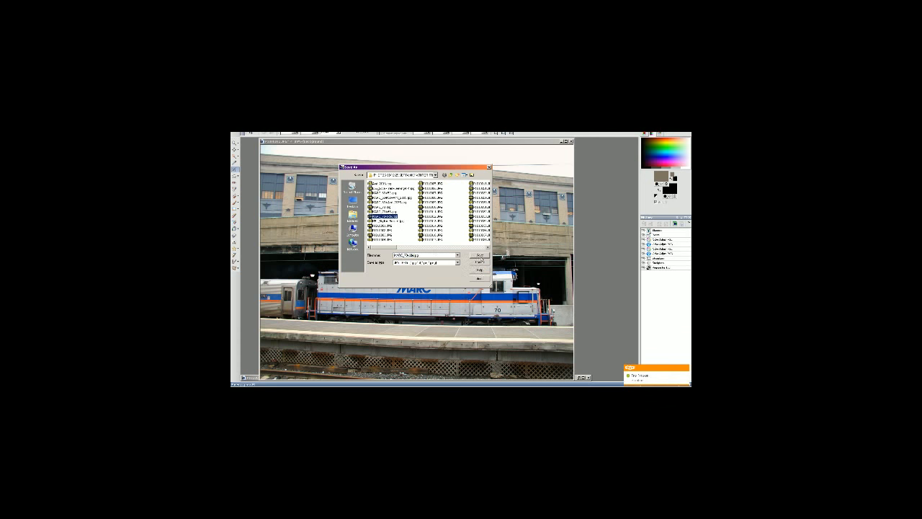
{"action": "left_click", "coordinate": [481, 255]}
{"action": "left_click", "coordinate": [481, 268]}
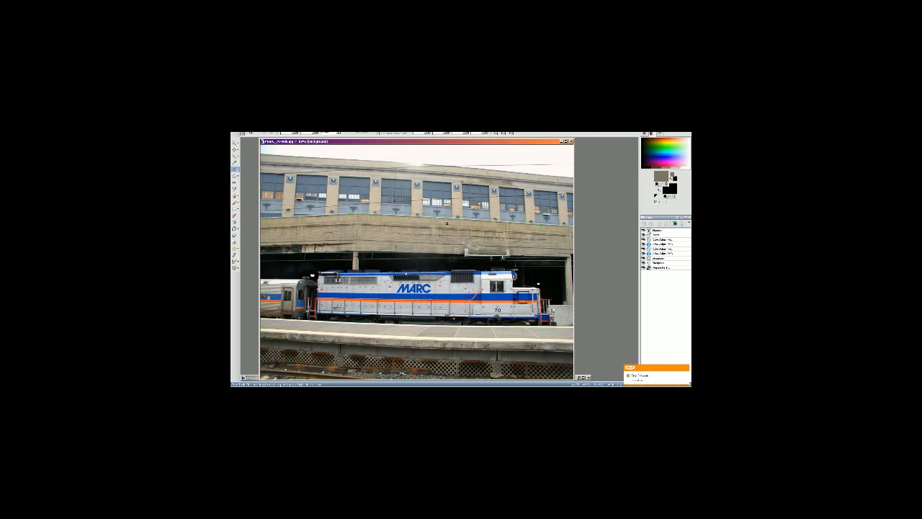
{"action": "left_click", "coordinate": [570, 142]}
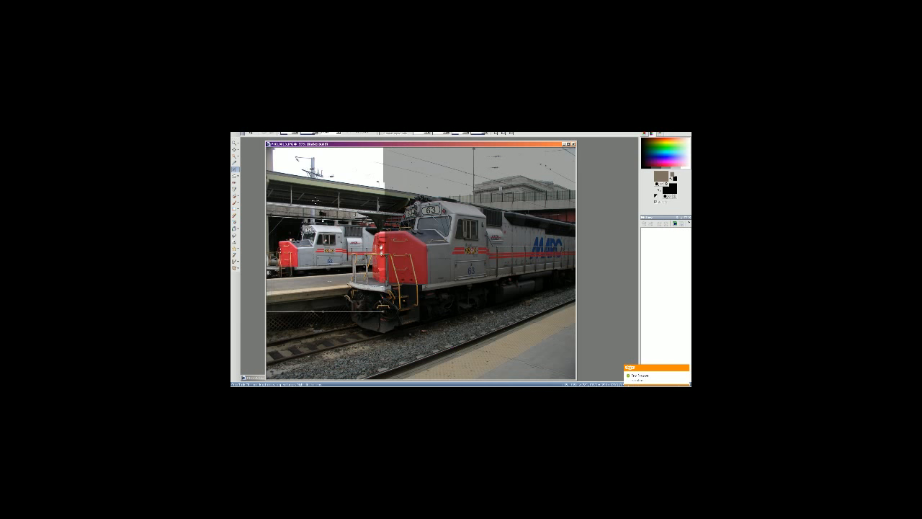
Step: Adjust the crop area on the MARC locomotive 63 photo and resize the photo using the dimensions already set
{"action": "left_click_drag", "start_coordinate": [384, 311], "coordinate": [387, 328]}
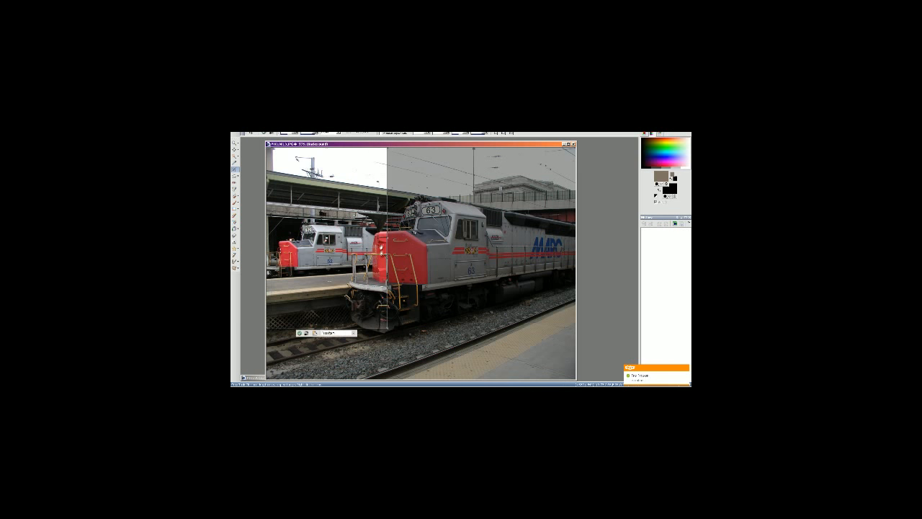
{"action": "left_click_drag", "start_coordinate": [387, 228], "coordinate": [392, 227]}
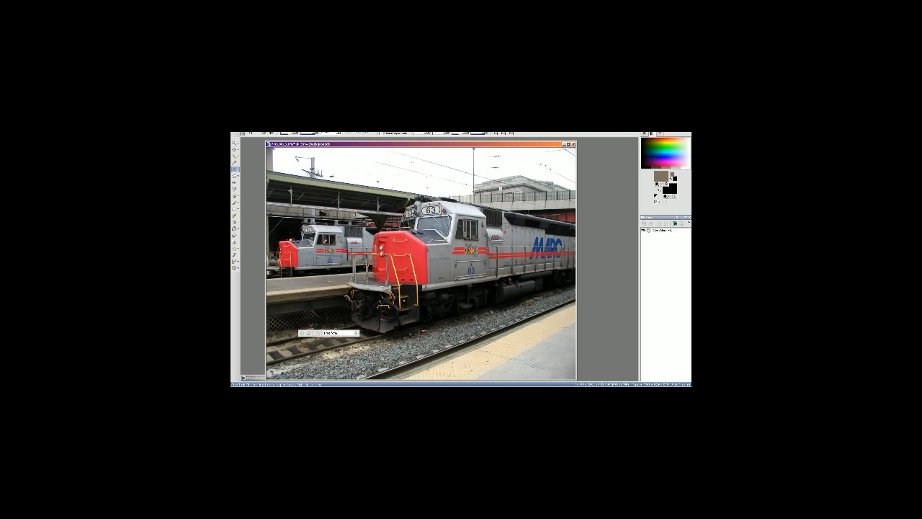
{"action": "left_click", "coordinate": [270, 129]}
{"action": "left_click", "coordinate": [280, 188]}
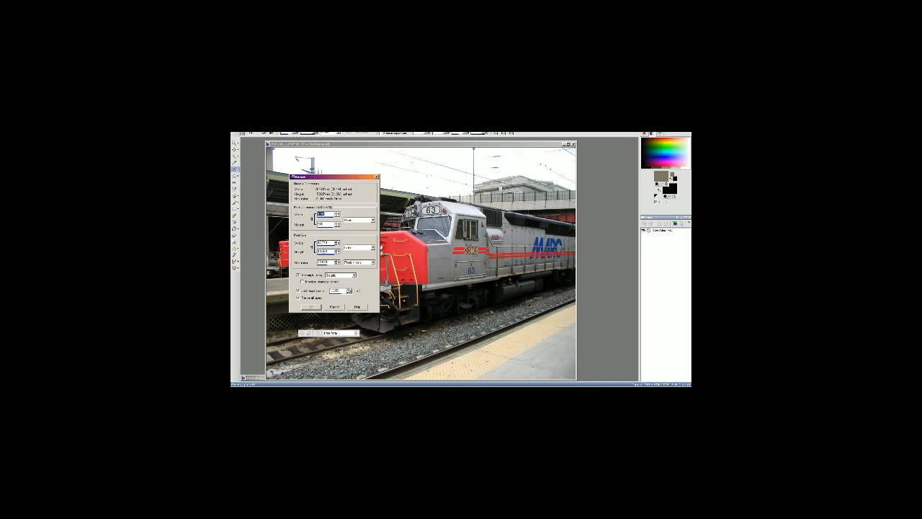
{"action": "left_click", "coordinate": [313, 306]}
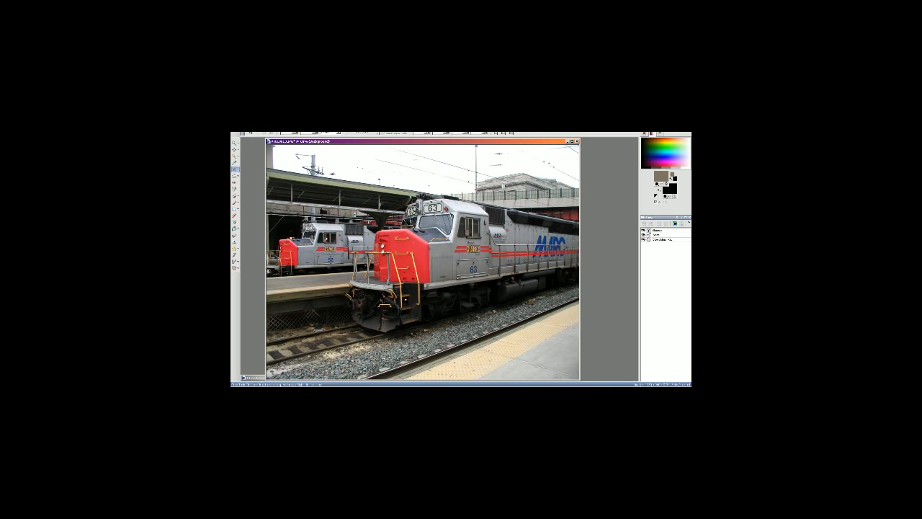
Step: Save the photo of MARC locomotive 63 over its existing named JPEG file and close the photo
{"action": "left_click", "coordinate": [237, 131]}
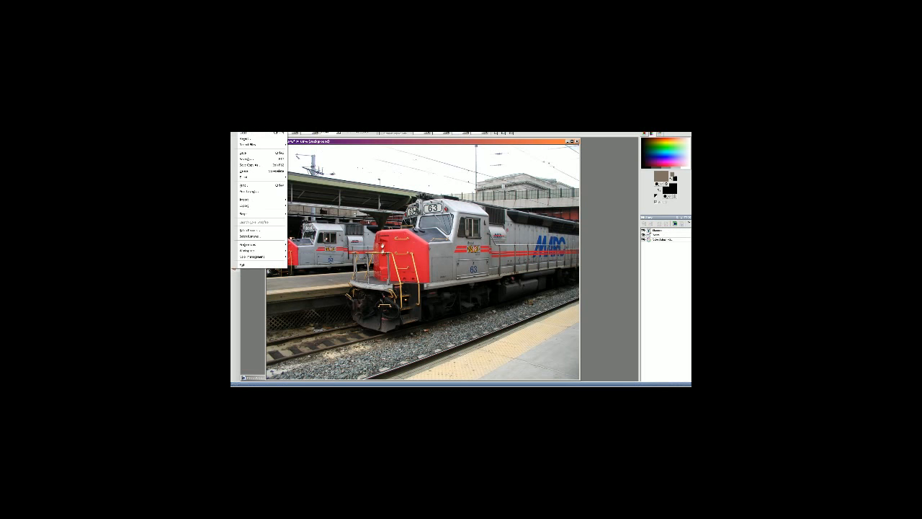
{"action": "left_click", "coordinate": [246, 159]}
{"action": "left_click_drag", "start_coordinate": [407, 167], "coordinate": [474, 208]}
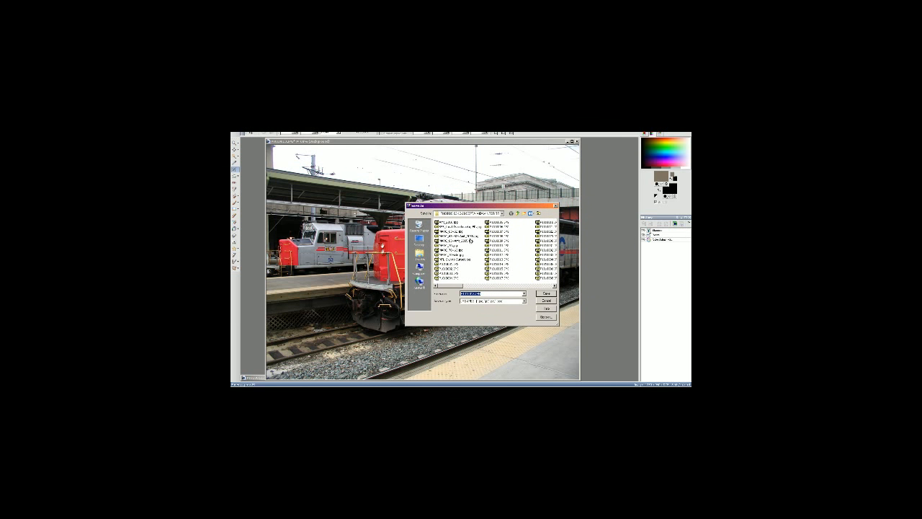
{"action": "double_click", "coordinate": [460, 232]}
{"action": "left_click", "coordinate": [482, 269]}
{"action": "key", "text": "Return"}
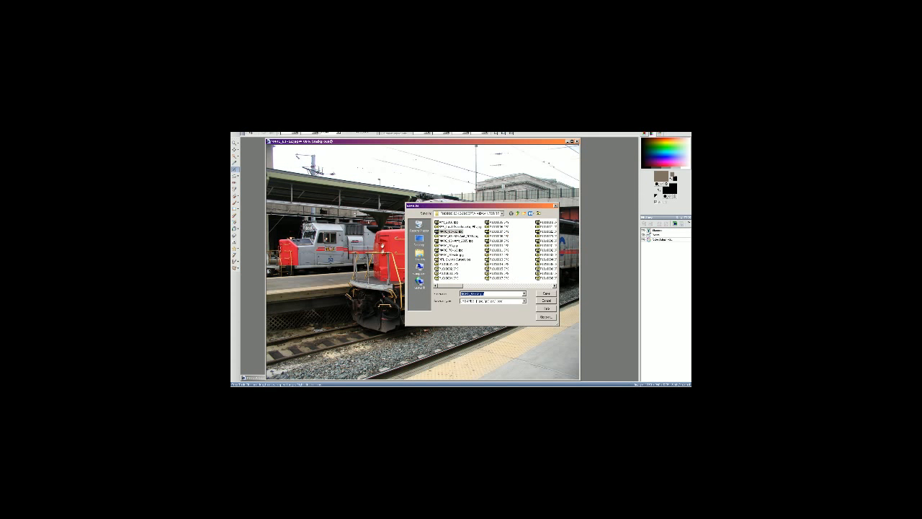
{"action": "left_click", "coordinate": [576, 142]}
Step: Restore the next minimized photo and shift the crop area towards the right side of the locomotive picture
{"action": "left_click", "coordinate": [535, 377]}
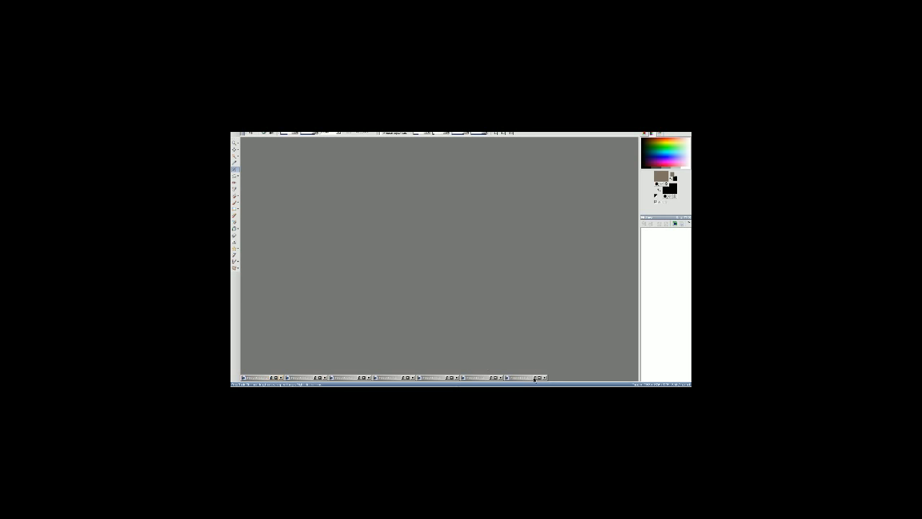
{"action": "left_click_drag", "start_coordinate": [432, 246], "coordinate": [518, 244]}
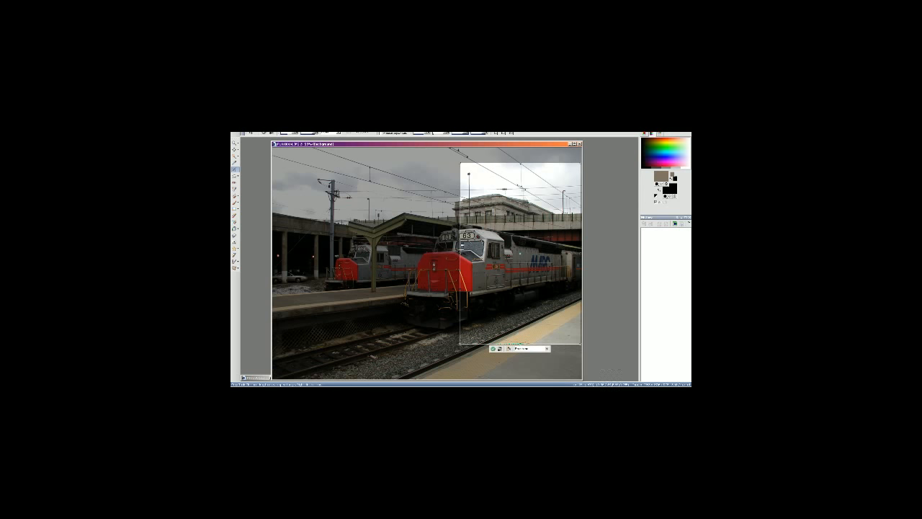
Step: Switch to the photo folder, view the saved MARC locomotive 63 JPEG and neighbouring files in the image viewer, and return to the editor
{"action": "left_click", "coordinate": [459, 389]}
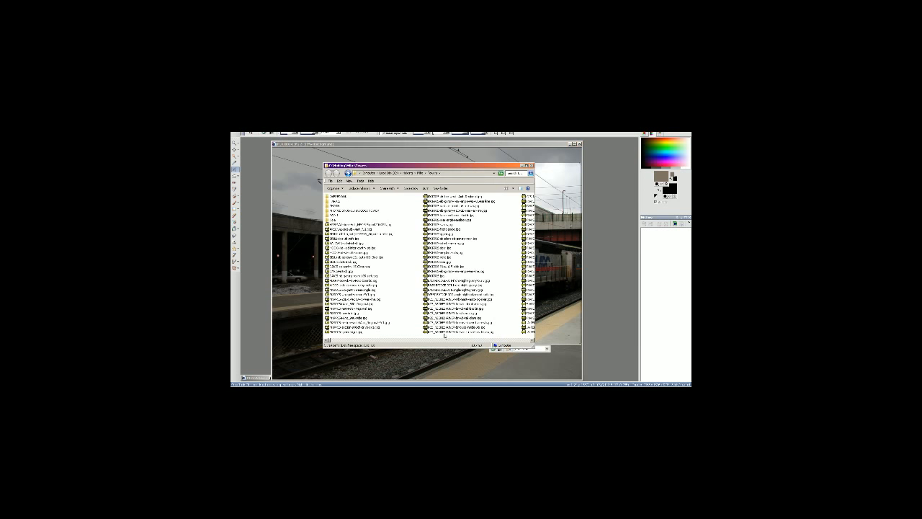
{"action": "left_click", "coordinate": [459, 389]}
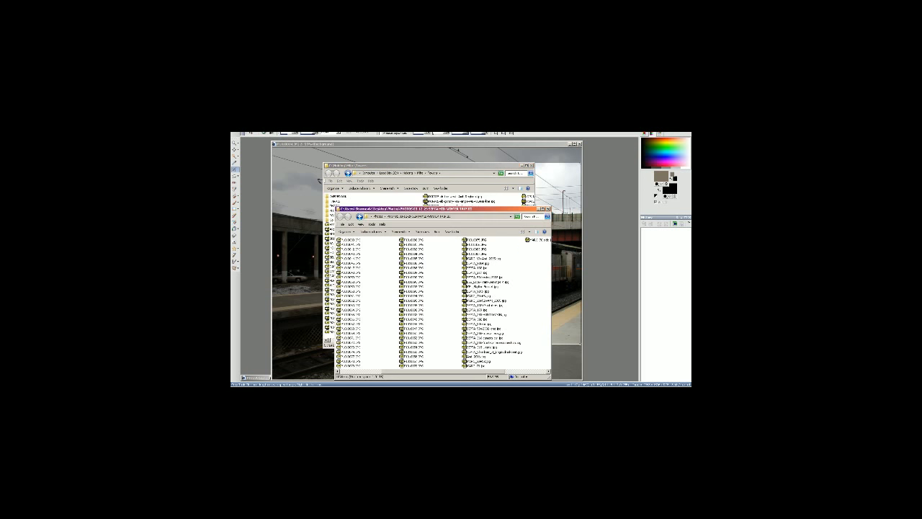
{"action": "scroll", "coordinate": [429, 347], "scroll_direction": "right", "scroll_amount": 1}
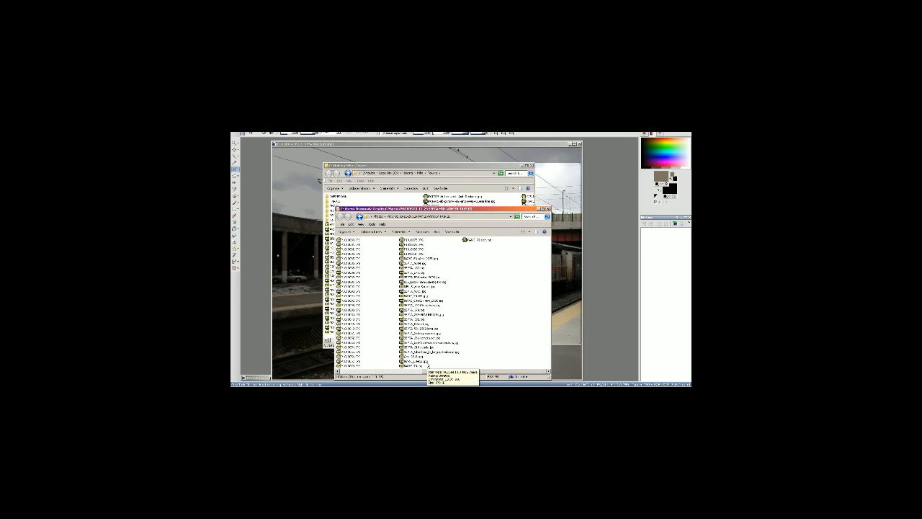
{"action": "right_click", "coordinate": [427, 362]}
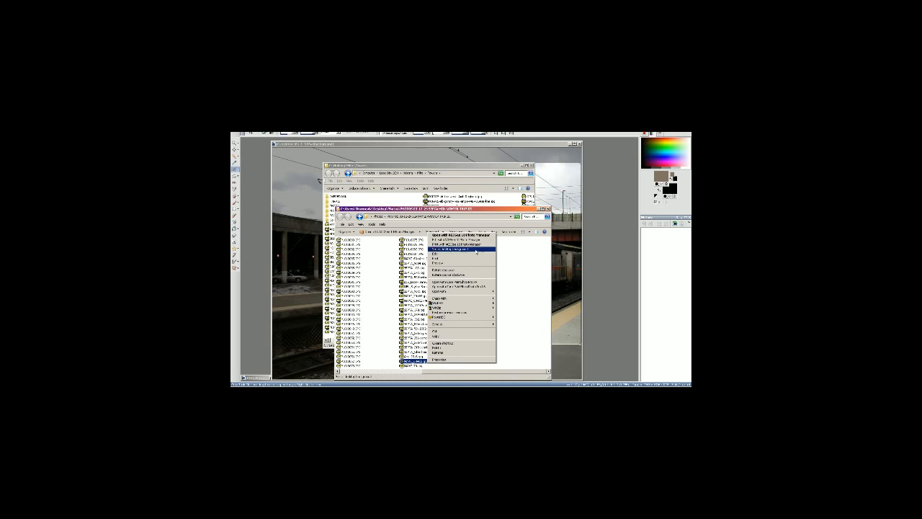
{"action": "left_click", "coordinate": [480, 236]}
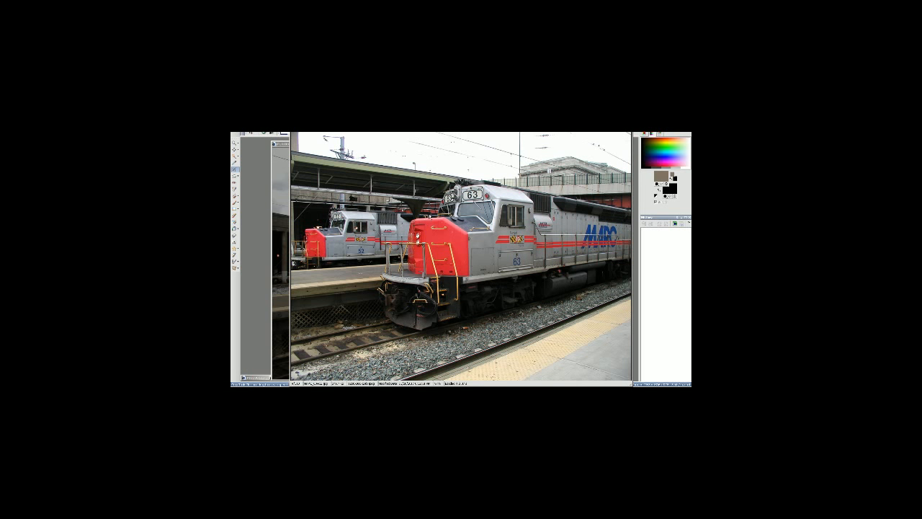
{"action": "scroll", "coordinate": [430, 217], "scroll_direction": "up", "scroll_amount": 1}
{"action": "scroll", "coordinate": [430, 217], "scroll_direction": "down", "scroll_amount": 1}
{"action": "scroll", "coordinate": [430, 217], "scroll_direction": "up", "scroll_amount": 1}
{"action": "scroll", "coordinate": [430, 216], "scroll_direction": "up", "scroll_amount": 1}
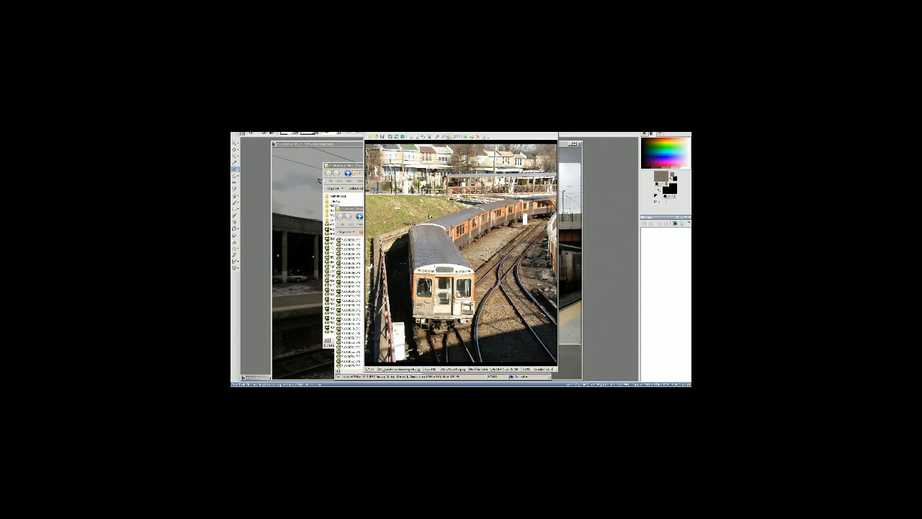
{"action": "scroll", "coordinate": [430, 217], "scroll_direction": "down", "scroll_amount": 3}
{"action": "left_click", "coordinate": [599, 141]}
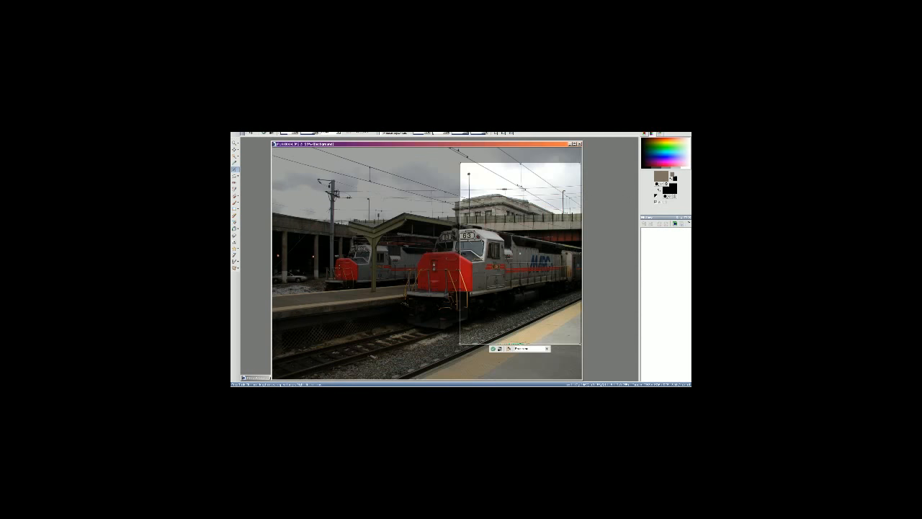
Step: Move and enlarge the crop area to include both red-nosed MARC locomotives and part of the platform, and apply the crop
{"action": "left_click_drag", "start_coordinate": [520, 211], "coordinate": [366, 207]}
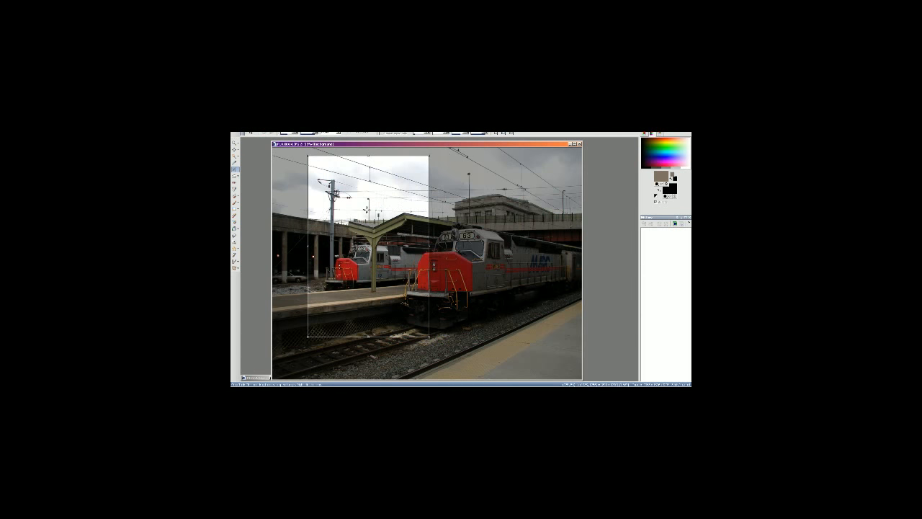
{"action": "key", "text": "ctrl+t"}
{"action": "left_click_drag", "start_coordinate": [429, 237], "coordinate": [582, 238]}
{"action": "left_click_drag", "start_coordinate": [544, 338], "coordinate": [531, 354]}
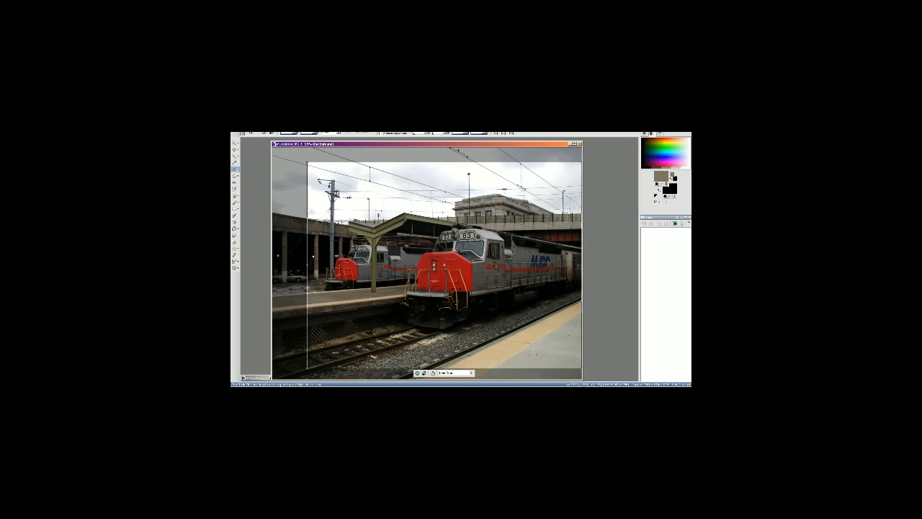
{"action": "left_click", "coordinate": [417, 372]}
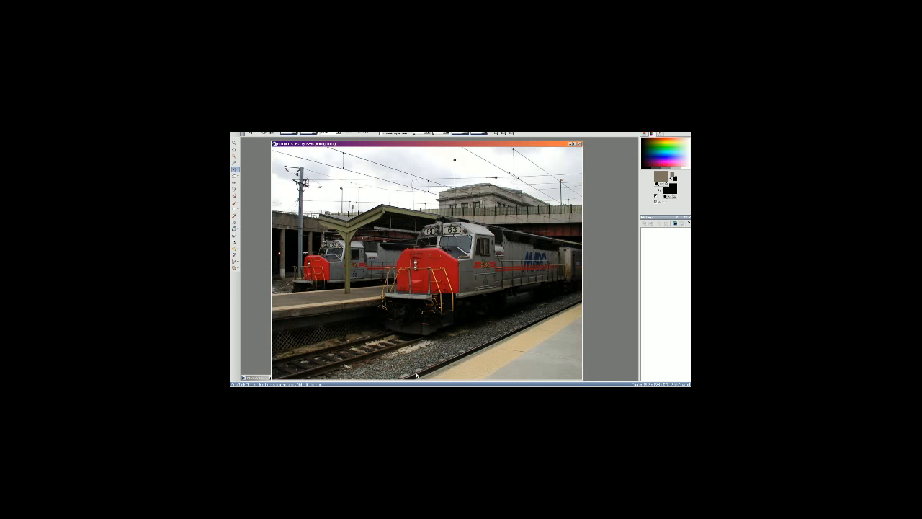
Step: Apply repeated Highlight/Midtone/Shadow corrections to the cropped locomotive photo and resize it using the dimensions already set
{"action": "key", "text": "shift+u"}
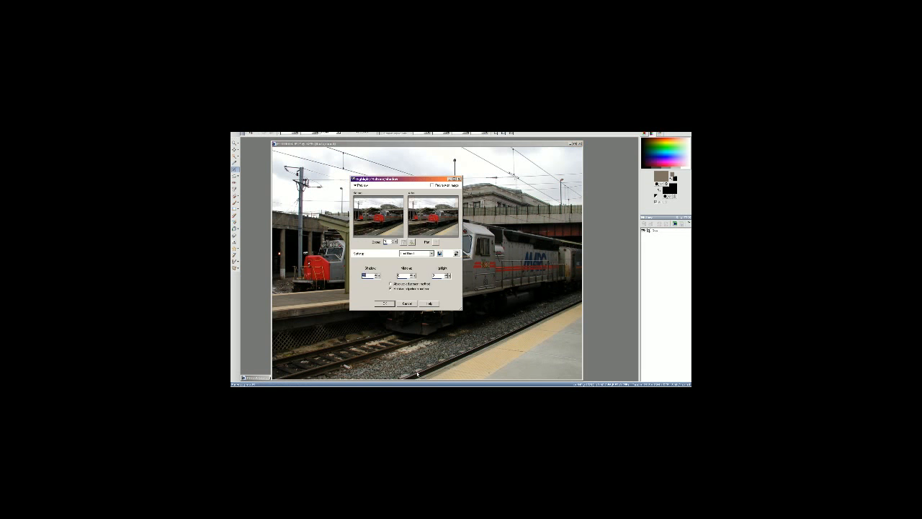
{"action": "key", "text": "Return"}
{"action": "key", "text": "shift+u"}
{"action": "key", "text": "Return"}
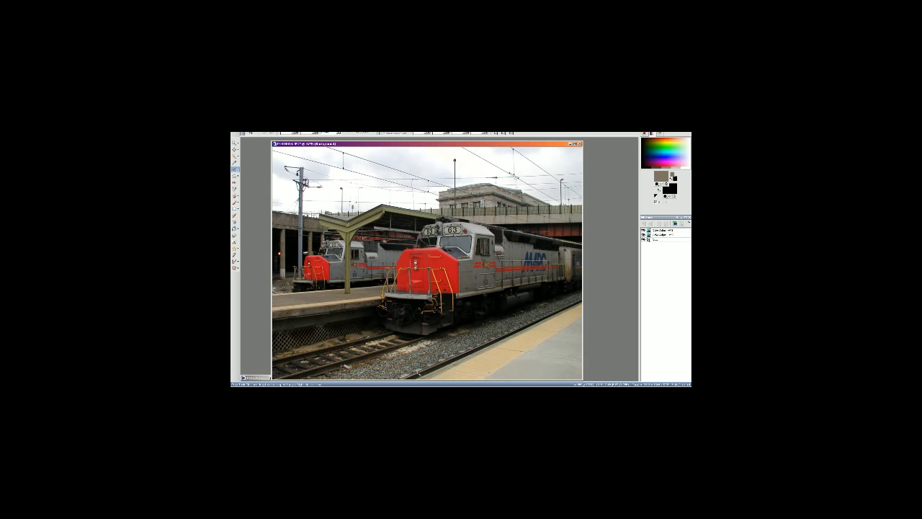
{"action": "key", "text": "shift+u"}
{"action": "key", "text": "Return"}
{"action": "left_click", "coordinate": [267, 132]}
{"action": "left_click", "coordinate": [279, 141]}
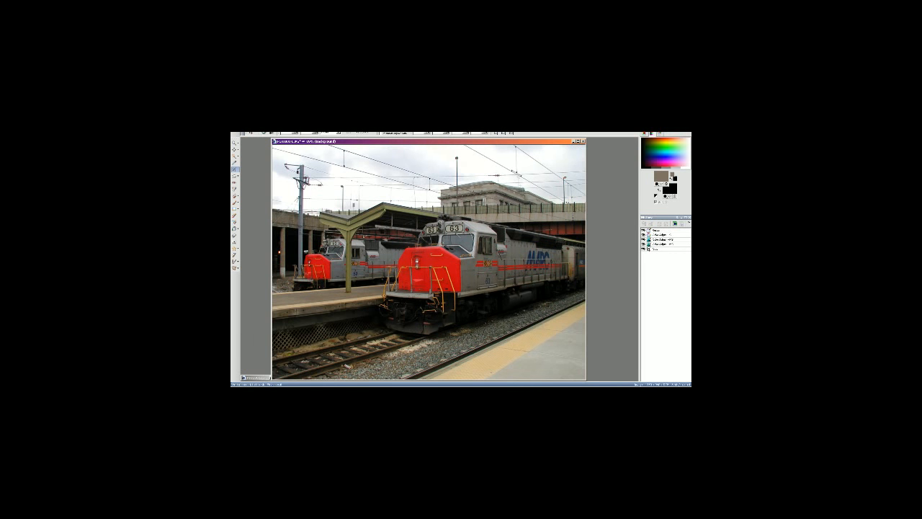
Step: Save the photo of the two MARC locomotives as a JPEG, adapting an existing MARC file's name, and close the photo
{"action": "left_click", "coordinate": [238, 133]}
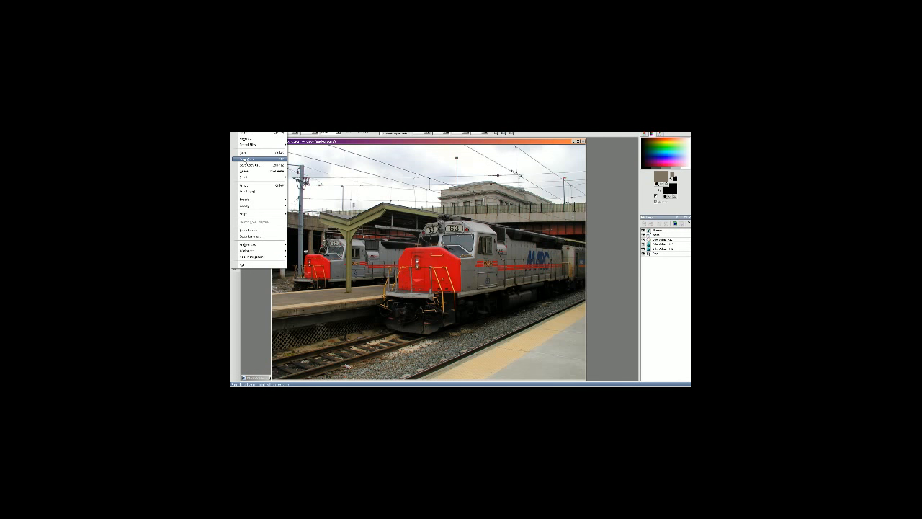
{"action": "left_click", "coordinate": [246, 159]}
{"action": "left_click_drag", "start_coordinate": [465, 208], "coordinate": [402, 203]}
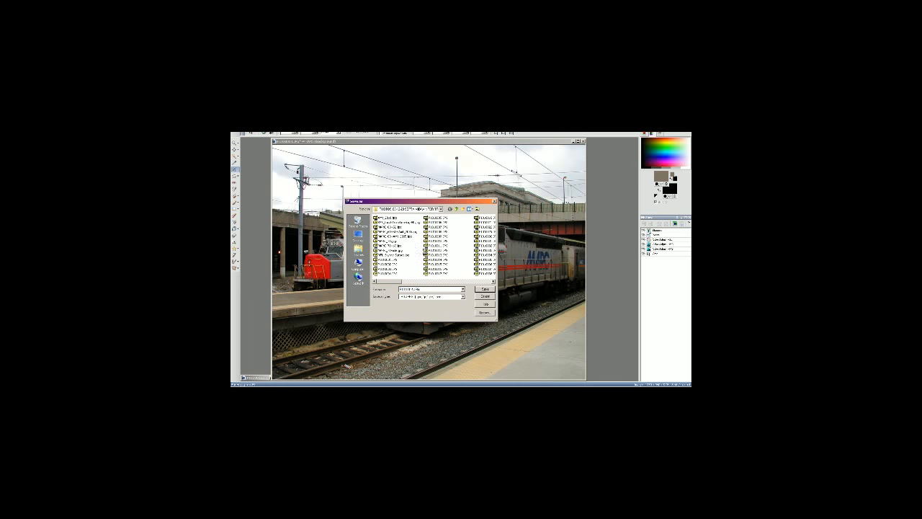
{"action": "right_click", "coordinate": [413, 245]}
{"action": "mouse_move", "coordinate": [426, 252]}
{"action": "left_click", "coordinate": [476, 251]}
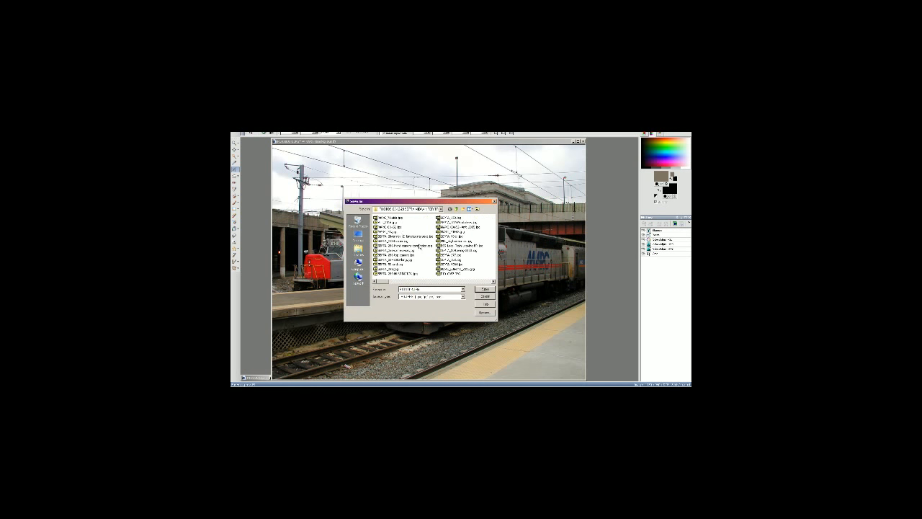
{"action": "left_click", "coordinate": [395, 228]}
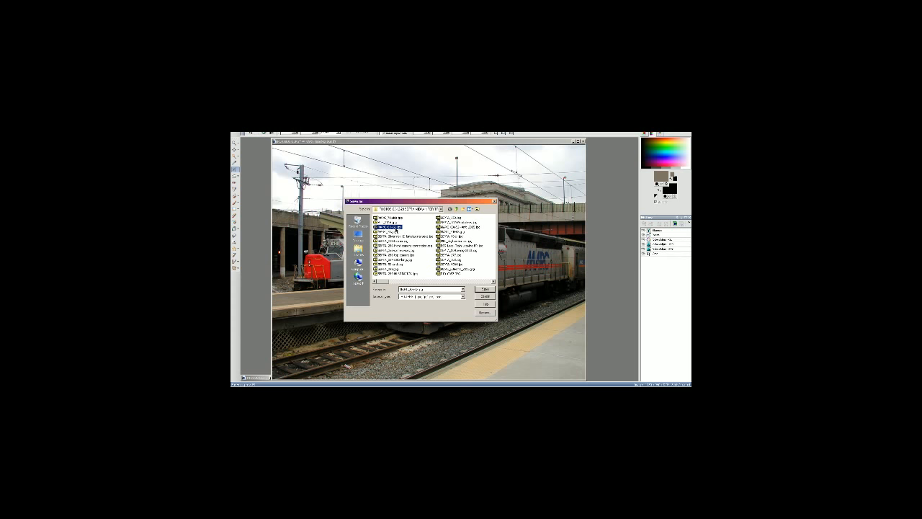
{"action": "double_click", "coordinate": [432, 288]}
{"action": "left_click", "coordinate": [417, 289]}
{"action": "key", "text": "Return"}
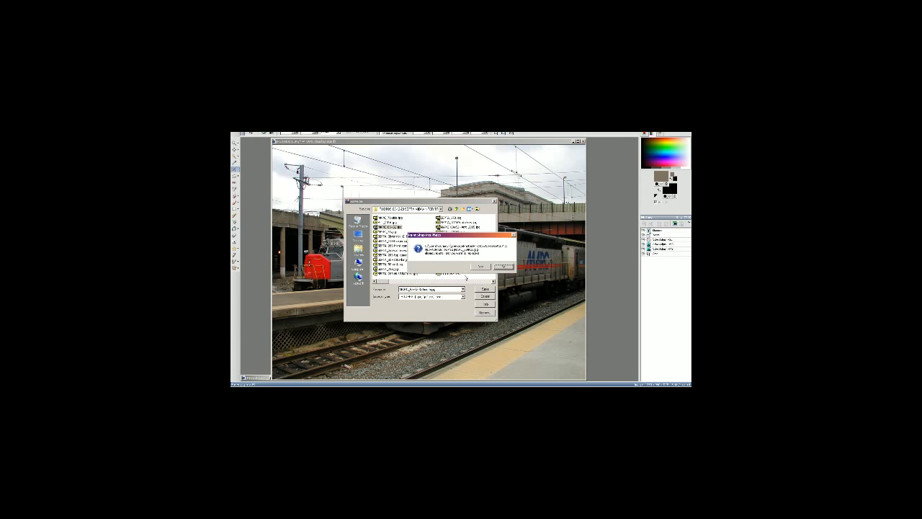
{"action": "key", "text": "Return"}
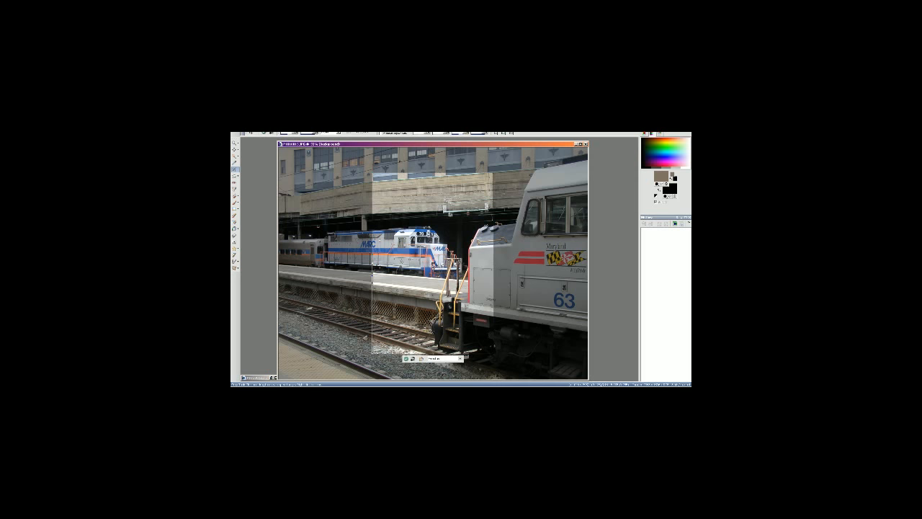
Step: Nudge the crop area on the locomotive 63 cab photo and view its existing named JPEG in the image viewer for comparison
{"action": "left_click_drag", "start_coordinate": [433, 263], "coordinate": [426, 256]}
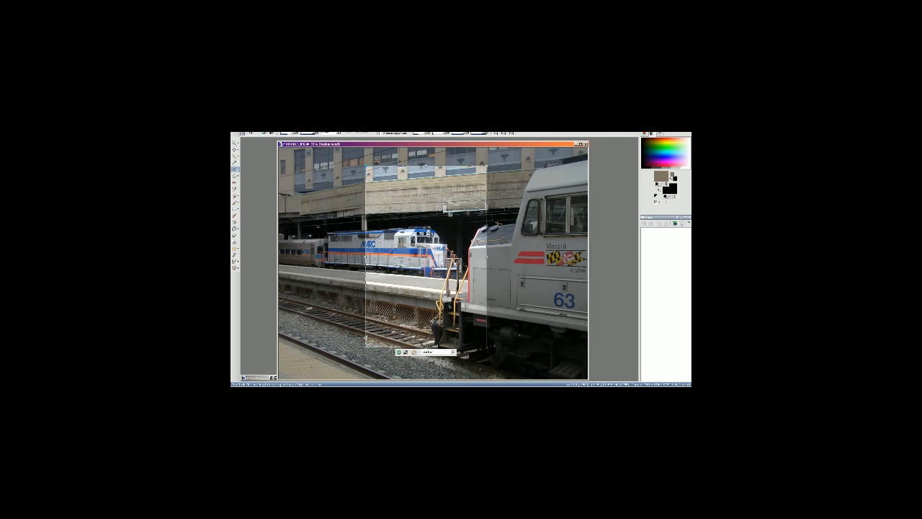
{"action": "key", "text": "alt+Tab"}
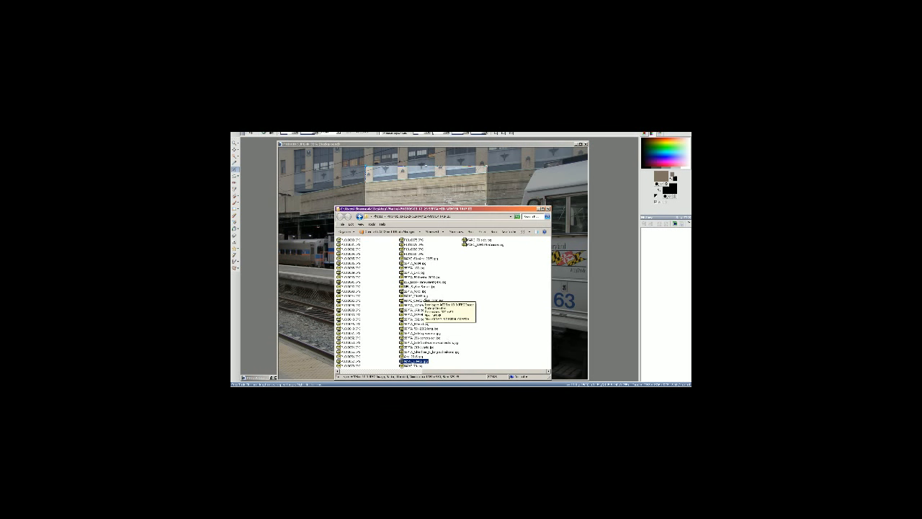
{"action": "double_click", "coordinate": [441, 299]}
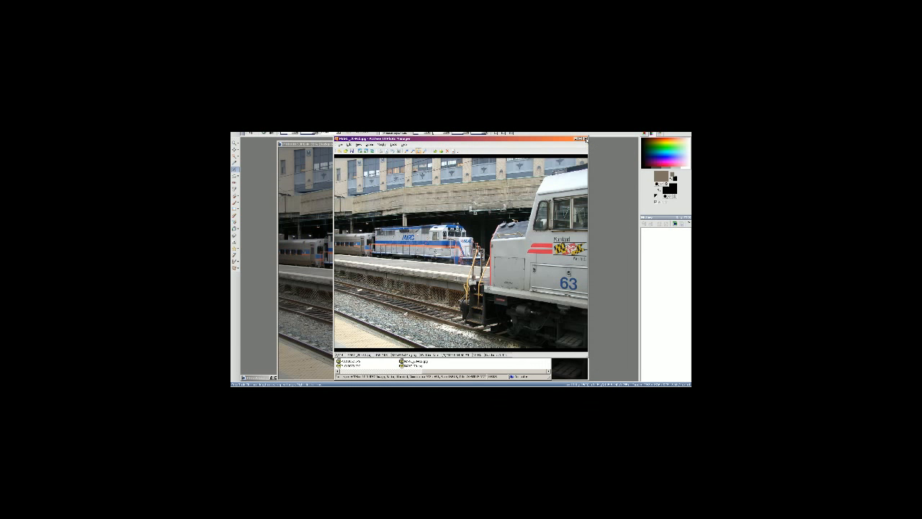
{"action": "left_click", "coordinate": [585, 139]}
{"action": "left_click", "coordinate": [548, 207]}
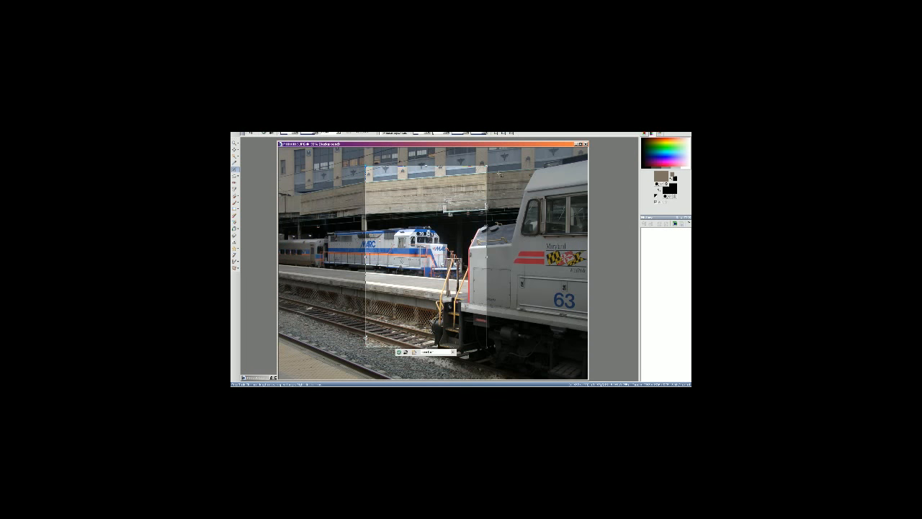
Step: Straighten the photo of locomotive 63's cab with the blue-striped MARC train behind it, using the Straighten tool
{"action": "left_click", "coordinate": [233, 175]}
{"action": "left_click_drag", "start_coordinate": [526, 267], "coordinate": [525, 265]}
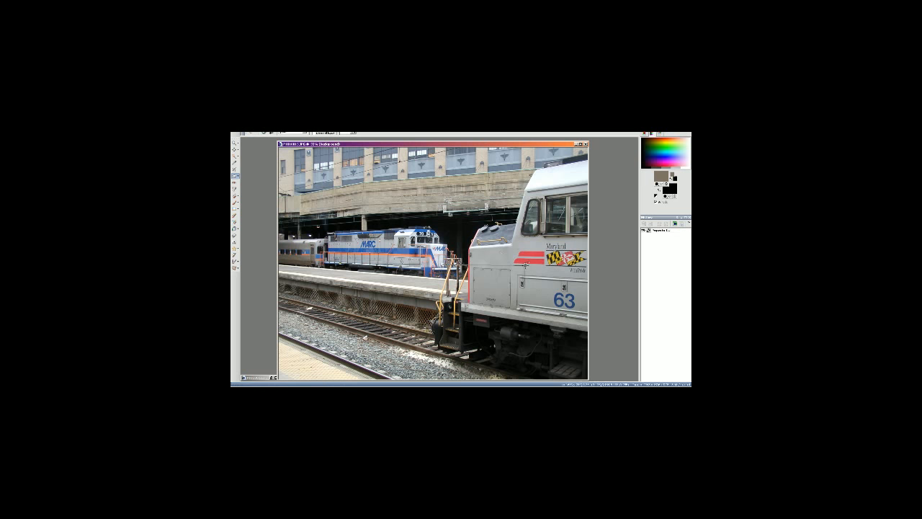
{"action": "left_click", "coordinate": [264, 133]}
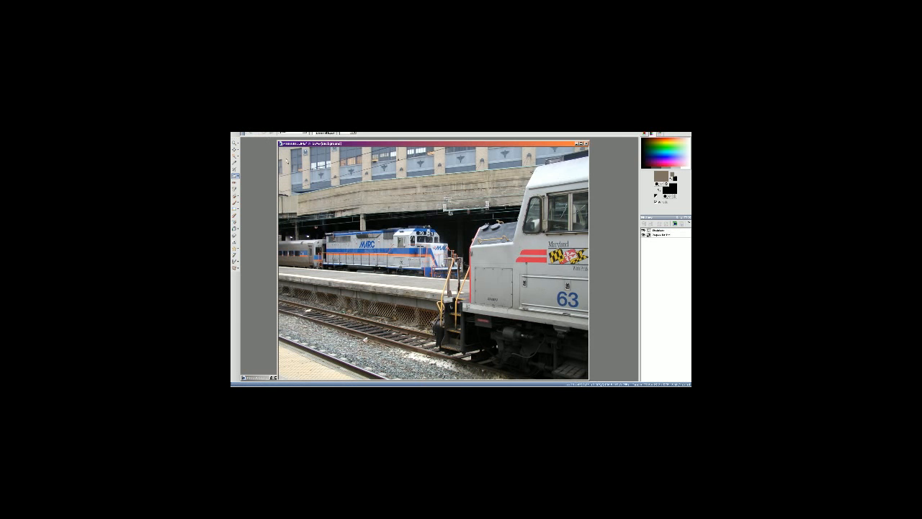
Step: Apply the preset Hue/Saturation/Lightness adjustment to the cab photo and resize it using the dimensions already set
{"action": "key", "text": "shift+h"}
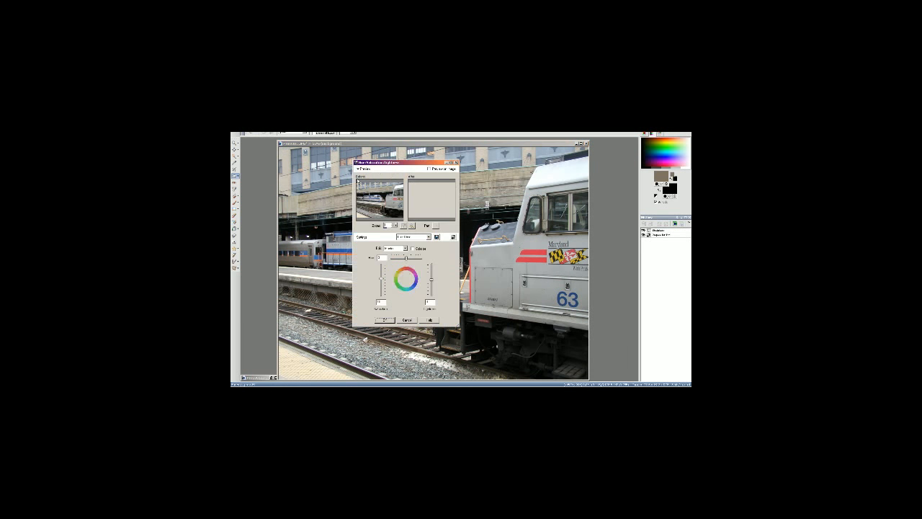
{"action": "key", "text": "Return"}
{"action": "left_click", "coordinate": [286, 133]}
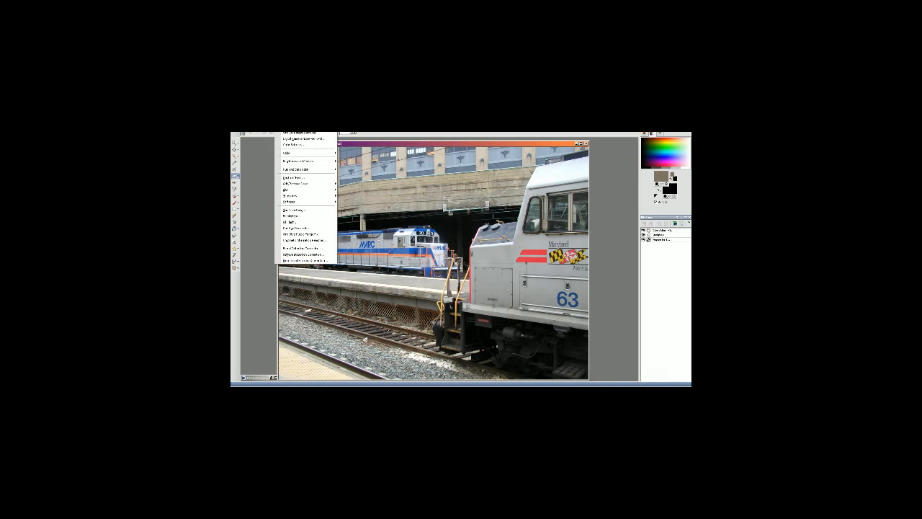
{"action": "left_click", "coordinate": [285, 142]}
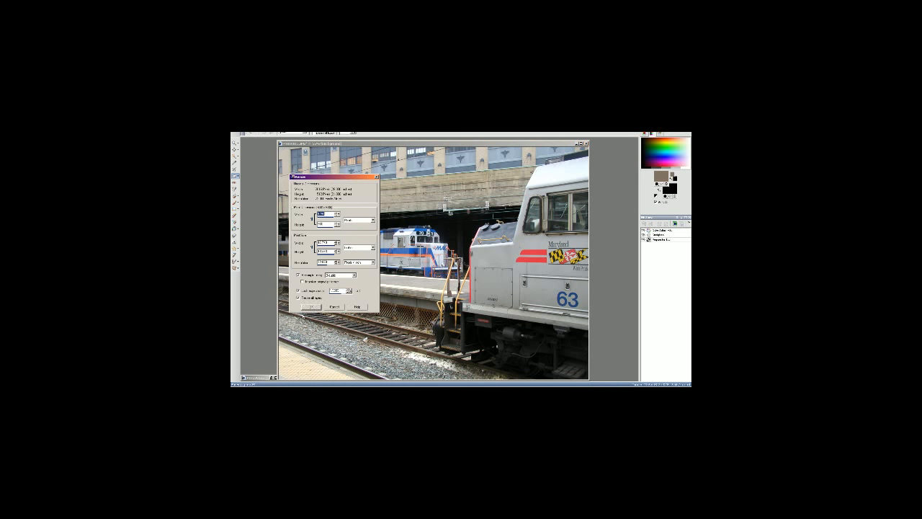
{"action": "left_click", "coordinate": [311, 307]}
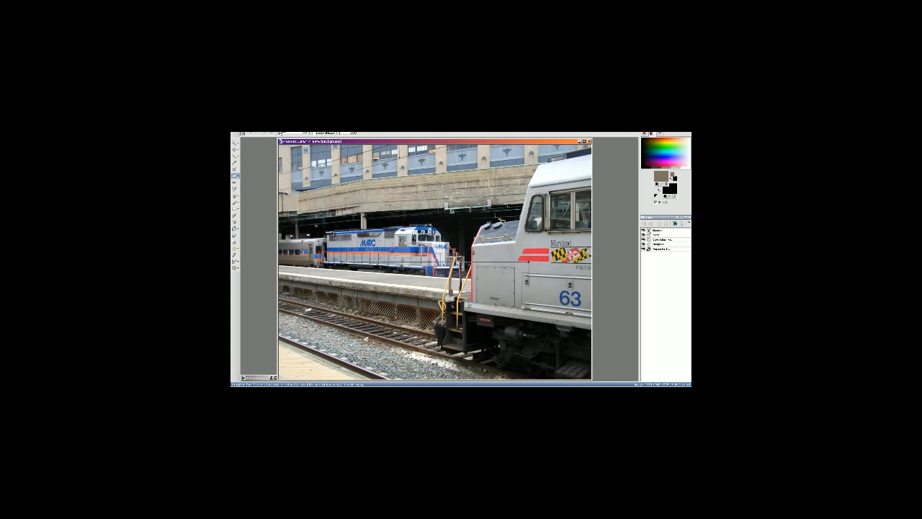
Step: Save the locomotive 63 cab photo over its existing named JPEG file
{"action": "left_click", "coordinate": [238, 133]}
{"action": "left_click", "coordinate": [252, 159]}
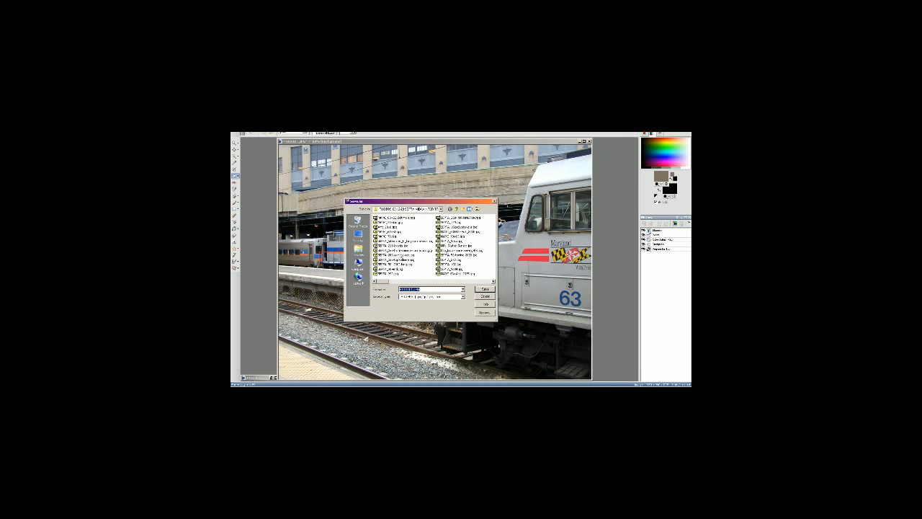
{"action": "left_click", "coordinate": [459, 237]}
{"action": "left_click", "coordinate": [484, 289]}
{"action": "left_click", "coordinate": [481, 266]}
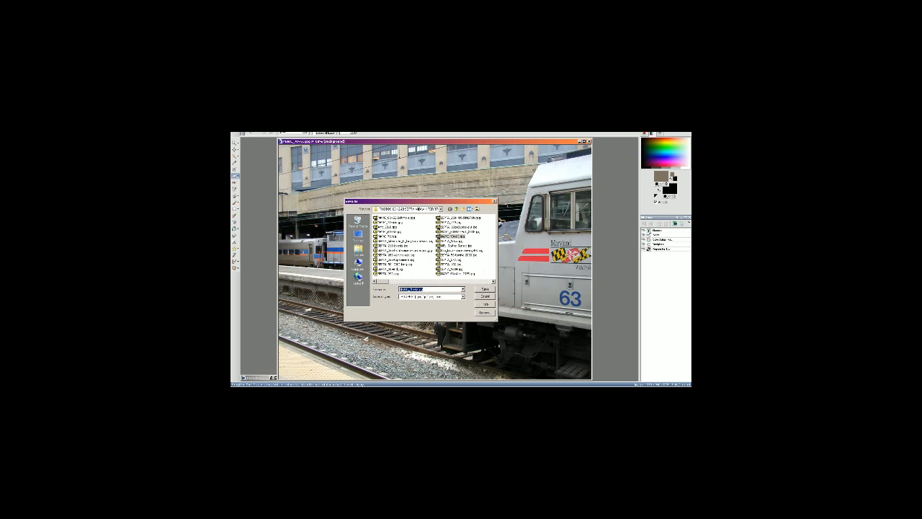
Step: Check the saved file names in the photo folder, return to the editor and close the locomotive 63 cab photo
{"action": "key", "text": "alt+Tab"}
{"action": "key", "text": "alt+Tab"}
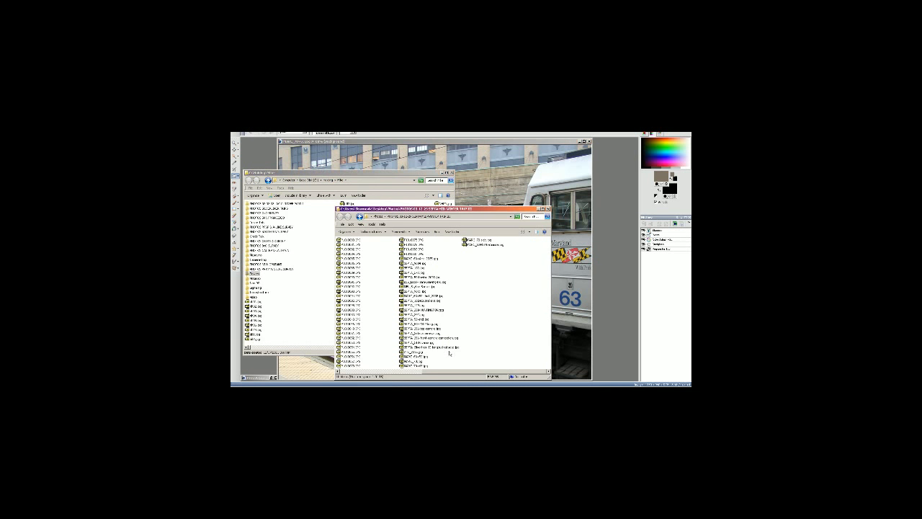
{"action": "left_click", "coordinate": [499, 245]}
{"action": "left_click", "coordinate": [500, 284]}
{"action": "left_click", "coordinate": [571, 248]}
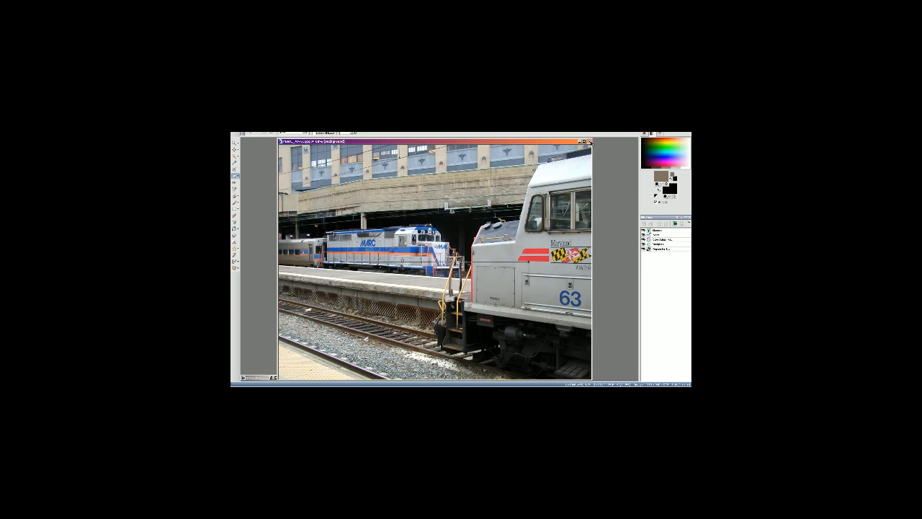
{"action": "left_click", "coordinate": [589, 141]}
Step: Restore the wide station photo with two red-nosed MARC locomotives and the Acela, and apply the preset colour and Brightness/Contrast adjustments
{"action": "left_click", "coordinate": [447, 377]}
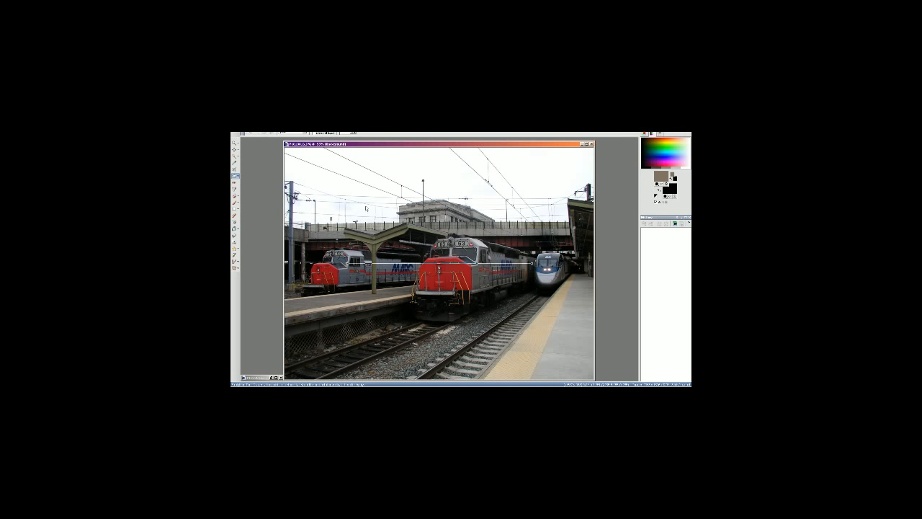
{"action": "key", "text": "shift+u"}
{"action": "key", "text": "Return"}
{"action": "key", "text": "shift+u"}
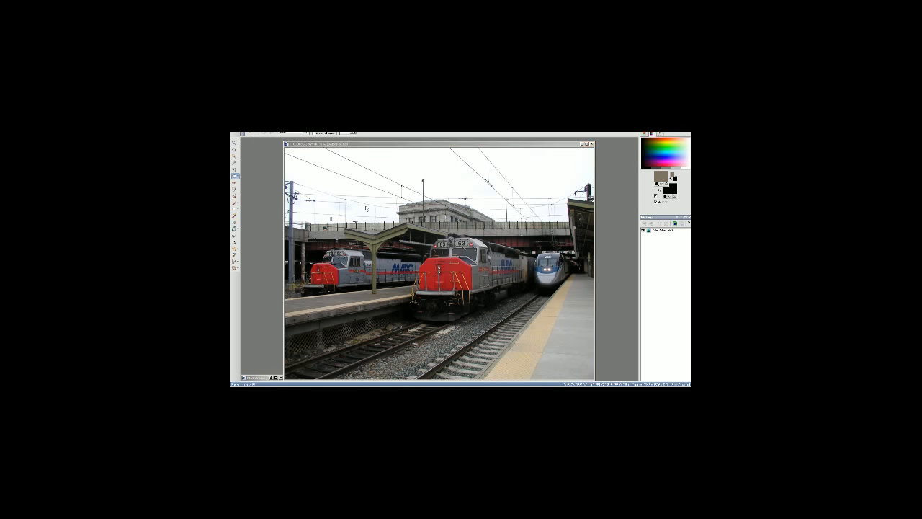
{"action": "key", "text": "Return"}
{"action": "key", "text": "shift+u"}
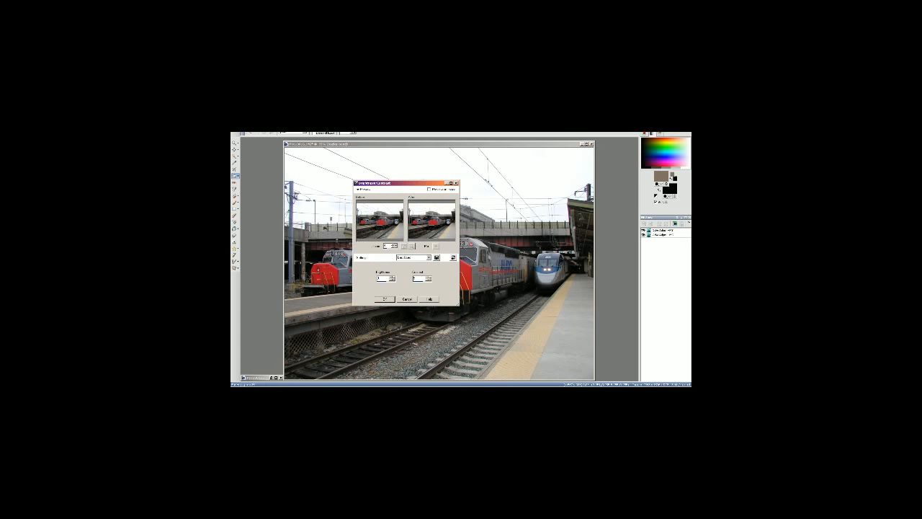
{"action": "key", "text": "Return"}
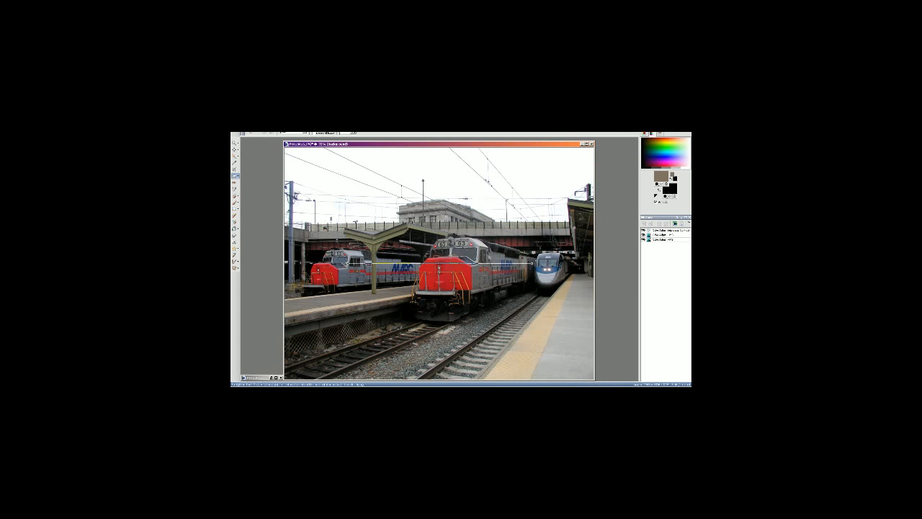
Step: Resize the wide station photo using the dimensions already set
{"action": "left_click", "coordinate": [284, 113]}
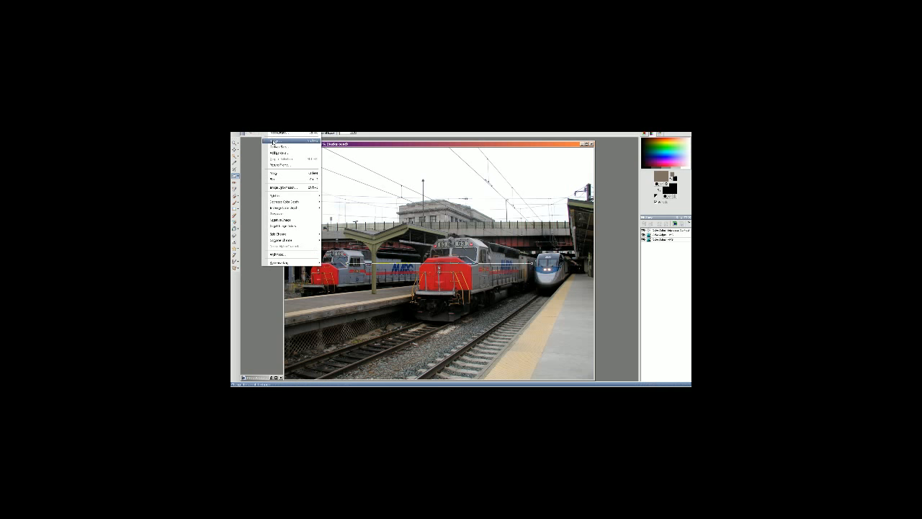
{"action": "left_click", "coordinate": [286, 141]}
{"action": "left_click", "coordinate": [310, 306]}
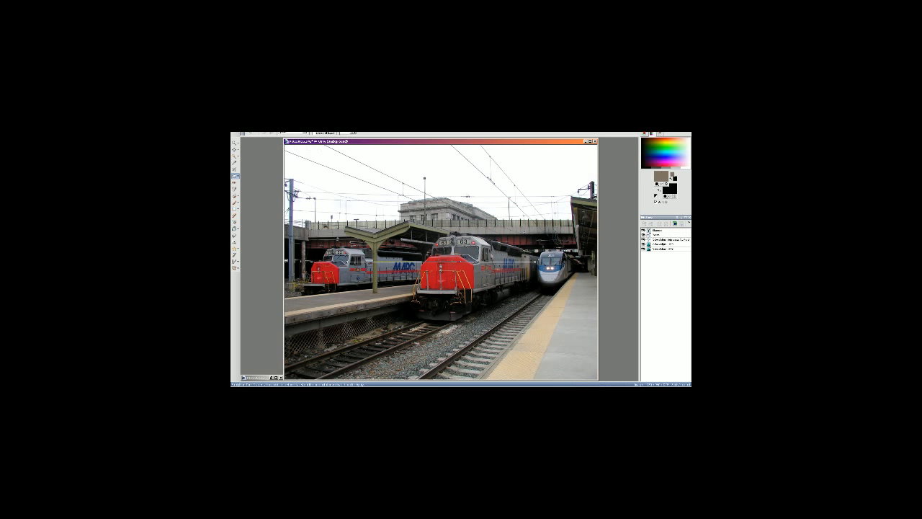
Step: Save the wide station photo over its existing named JPEG file in the photo folder
{"action": "left_click", "coordinate": [243, 134]}
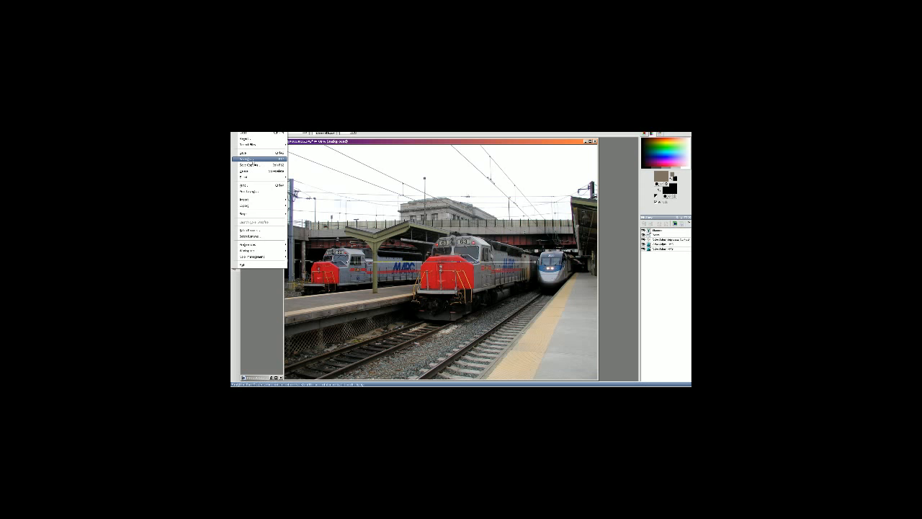
{"action": "left_click", "coordinate": [248, 158]}
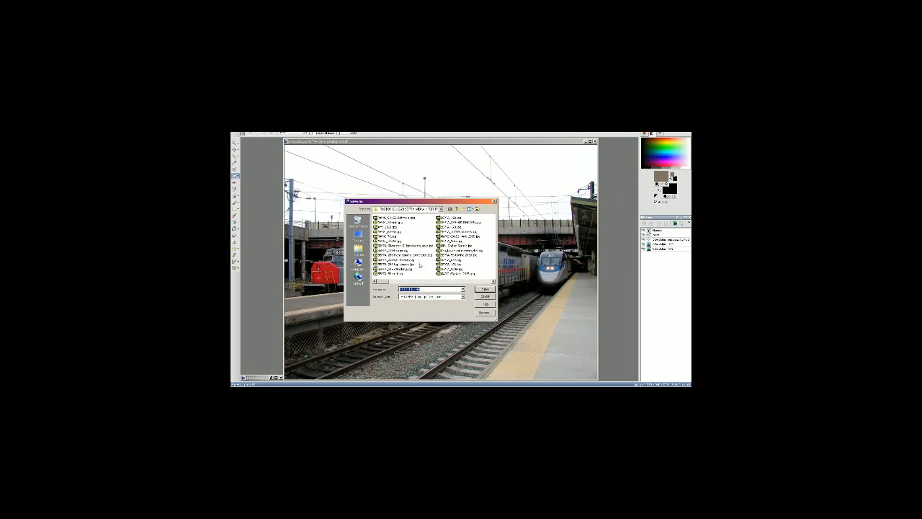
{"action": "left_click", "coordinate": [456, 236]}
{"action": "left_click", "coordinate": [484, 288]}
{"action": "left_click", "coordinate": [480, 267]}
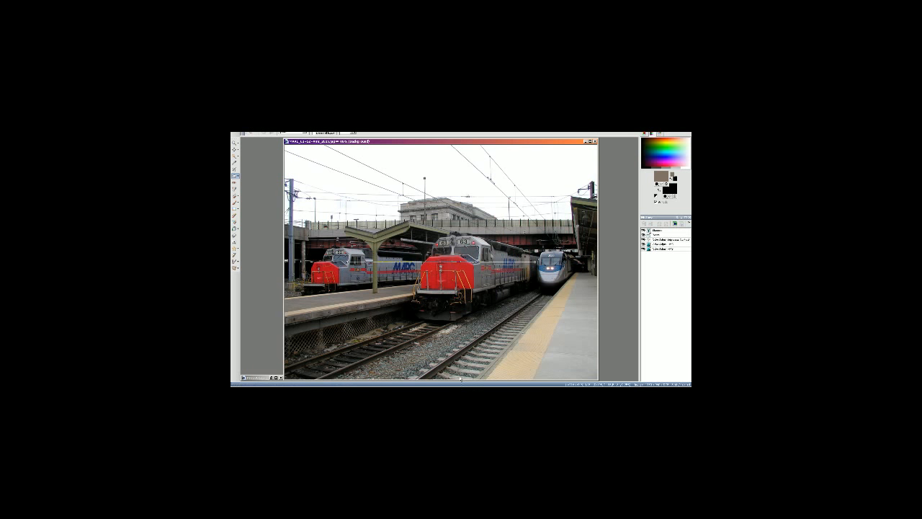
Step: Check the saved file names in the photo folder, return to the editor and close the wide station photo
{"action": "key", "text": "alt+Tab"}
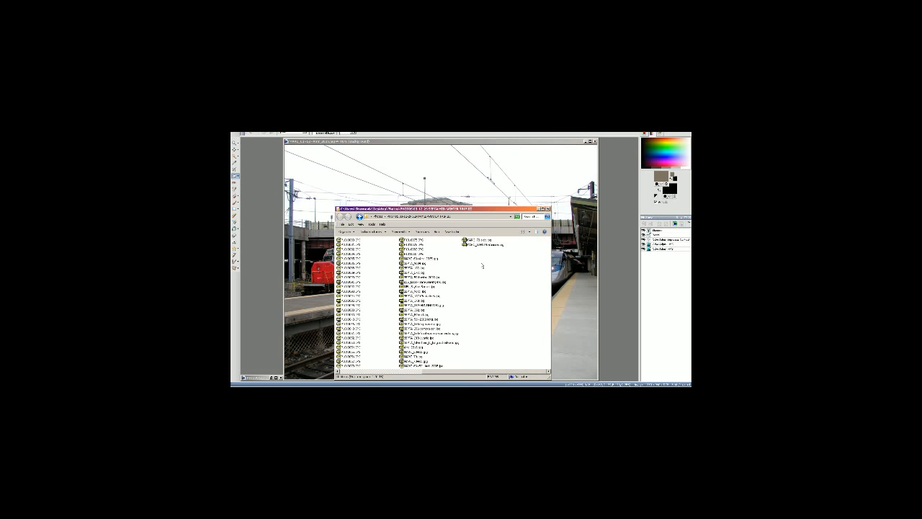
{"action": "key", "text": "alt+Tab"}
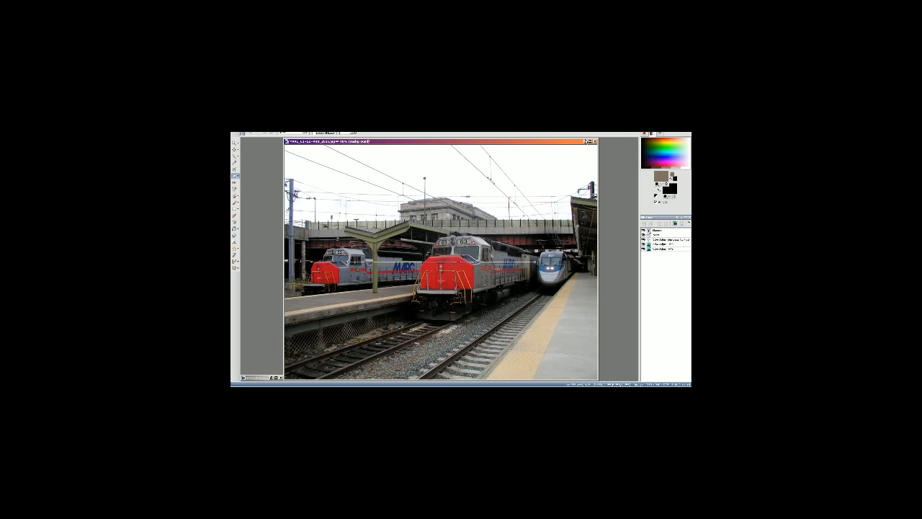
{"action": "left_click", "coordinate": [595, 141]}
Step: Restore the photo of locomotive 63 and the Acela below the station building, apply the preset Hue/Saturation/Lightness adjustment and resize it with the set dimensions
{"action": "left_click", "coordinate": [406, 378]}
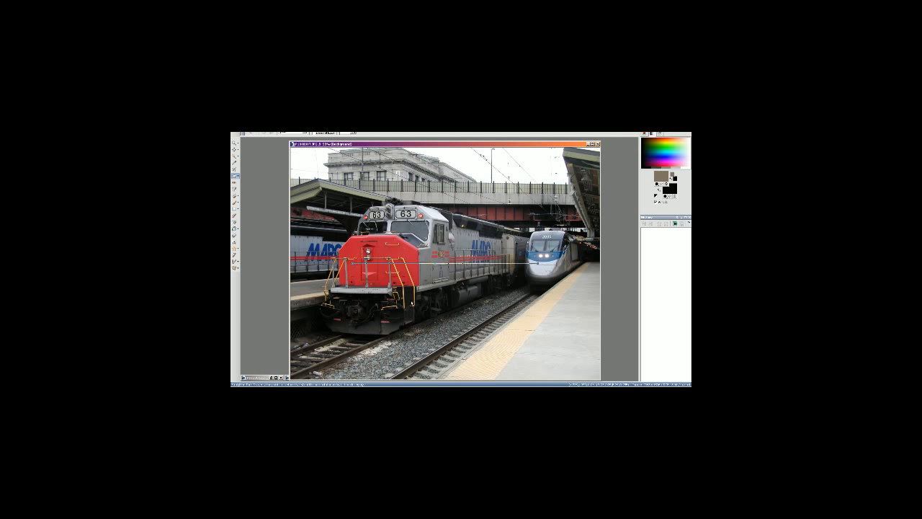
{"action": "key", "text": "shift+h"}
{"action": "left_click", "coordinate": [389, 321]}
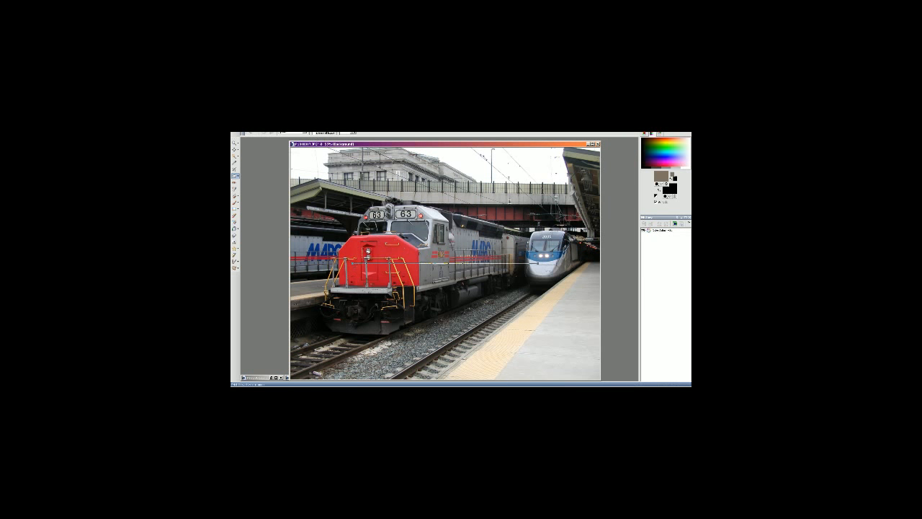
{"action": "left_click", "coordinate": [271, 133]}
{"action": "left_click", "coordinate": [273, 141]}
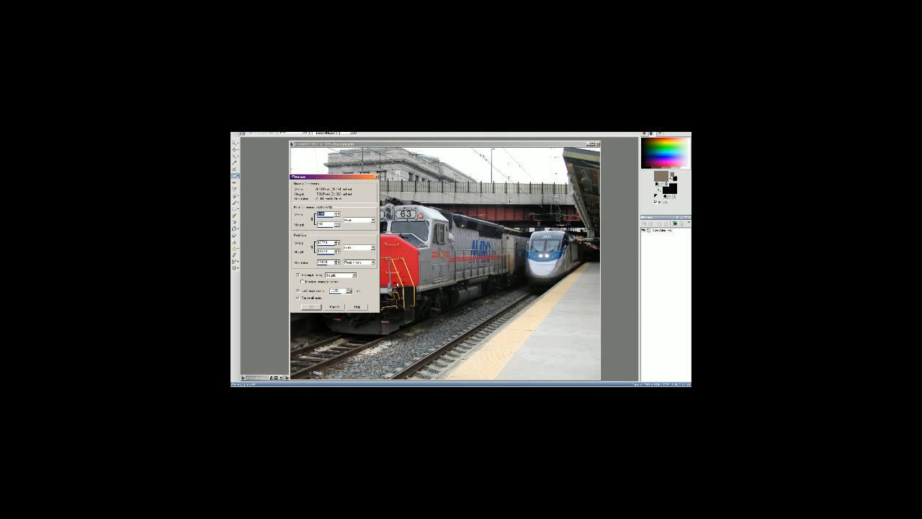
{"action": "left_click", "coordinate": [340, 308]}
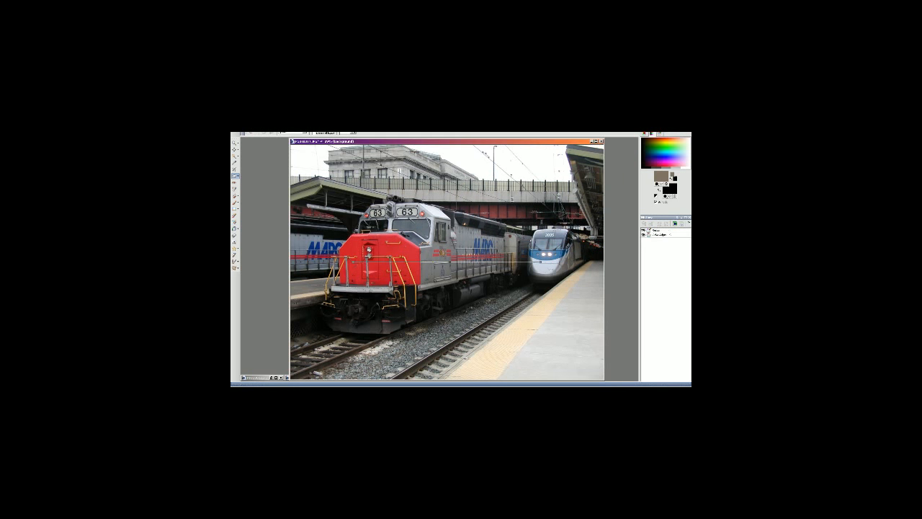
Step: Save the photo of locomotive 63 and the Acela below the station building over its existing named JPEG file
{"action": "left_click", "coordinate": [238, 134]}
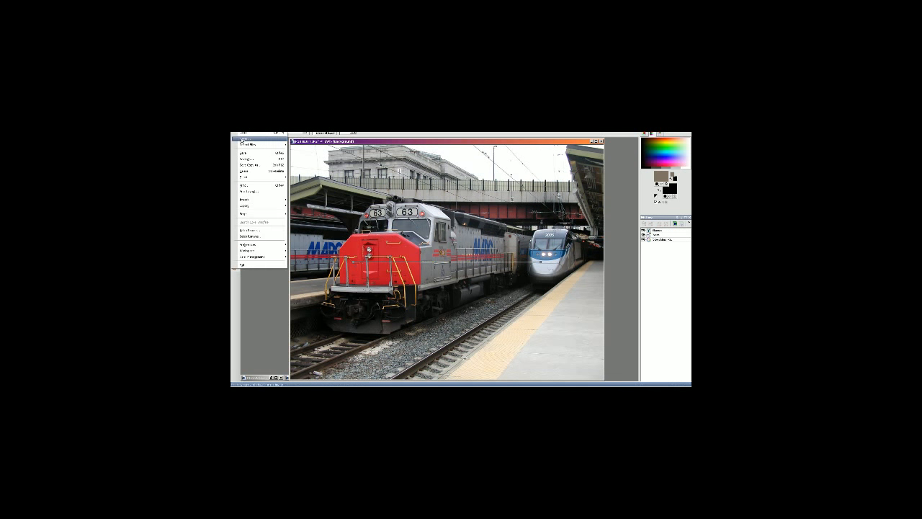
{"action": "left_click", "coordinate": [251, 158]}
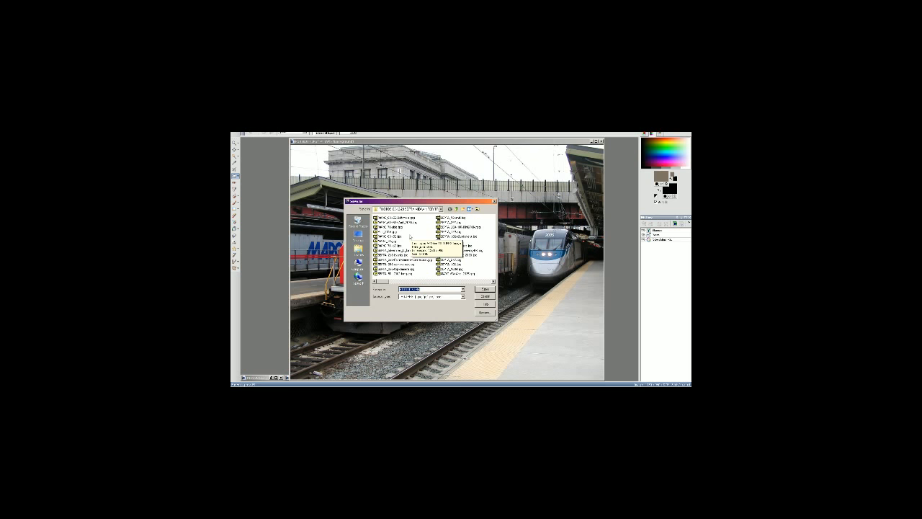
{"action": "left_click_drag", "start_coordinate": [409, 202], "coordinate": [428, 224]}
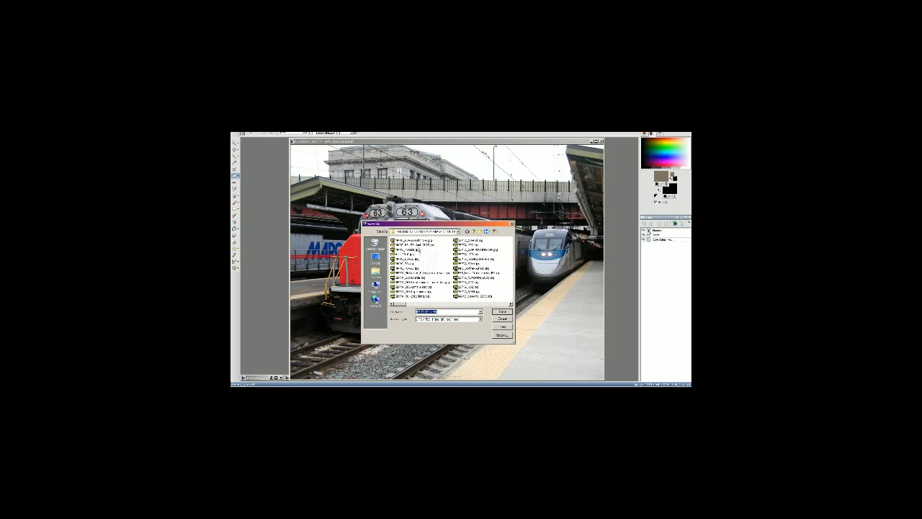
{"action": "left_click", "coordinate": [422, 245]}
{"action": "left_click", "coordinate": [437, 312]}
{"action": "left_click", "coordinate": [502, 311]}
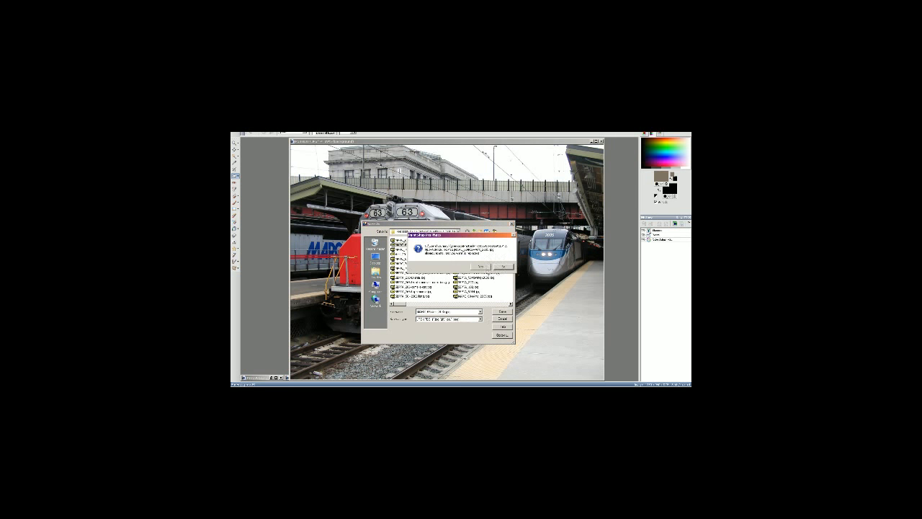
{"action": "left_click", "coordinate": [481, 266]}
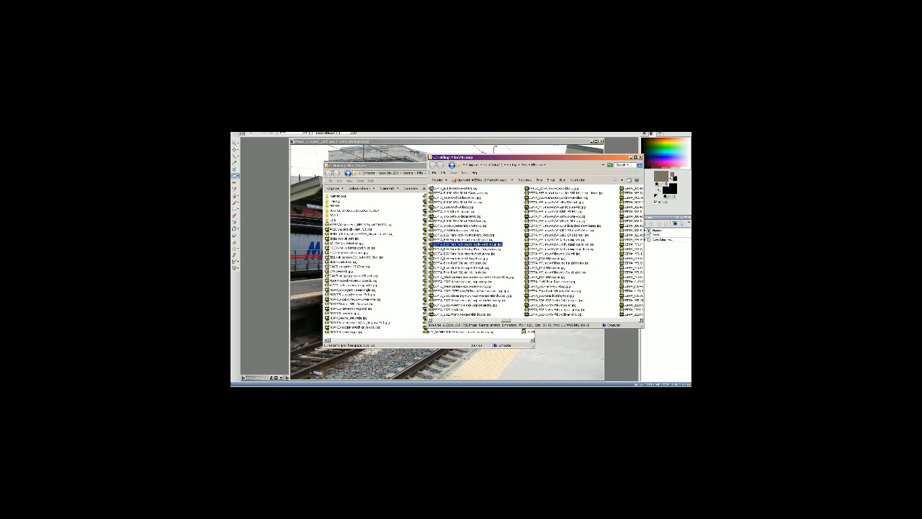
Step: Check the saved file in the photo folder, compare the photo with the closer shot of locomotive 63 and Acela 2035, and close the saved photo
{"action": "key", "text": "alt+Tab"}
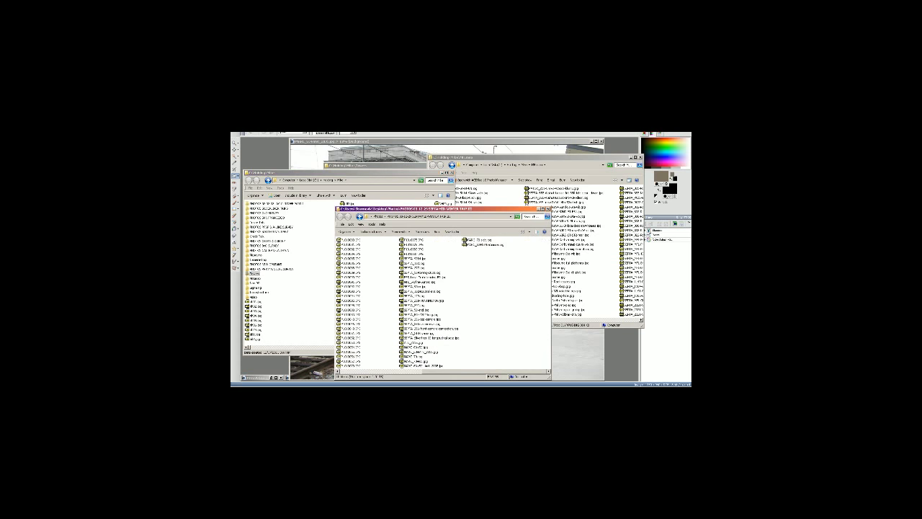
{"action": "double_click", "coordinate": [495, 244]}
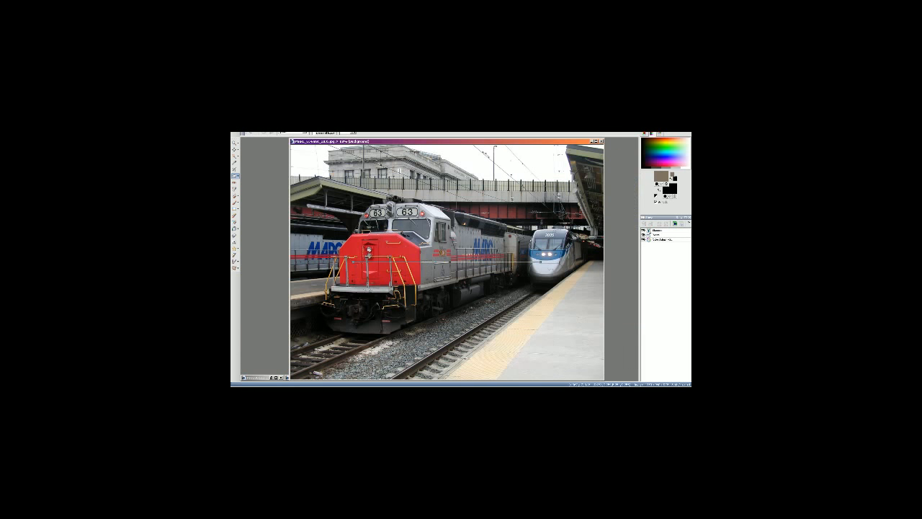
{"action": "left_click", "coordinate": [592, 141]}
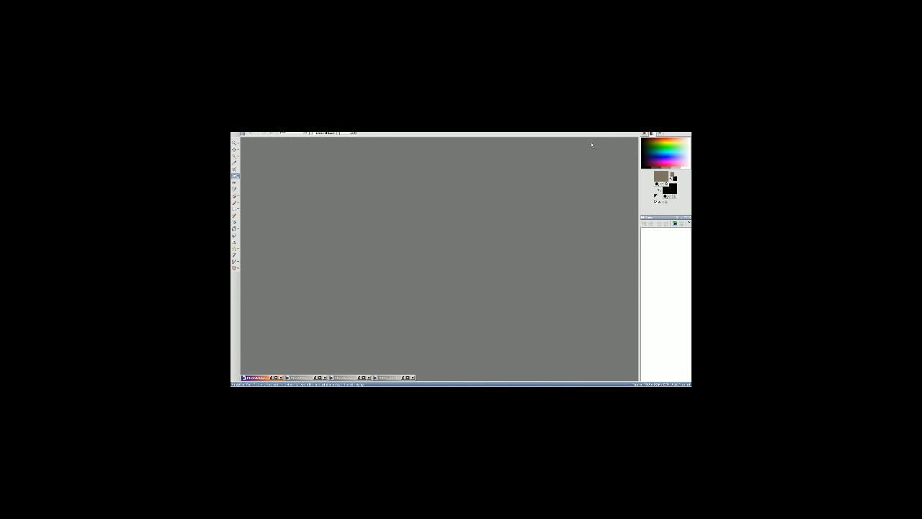
{"action": "left_click", "coordinate": [360, 376]}
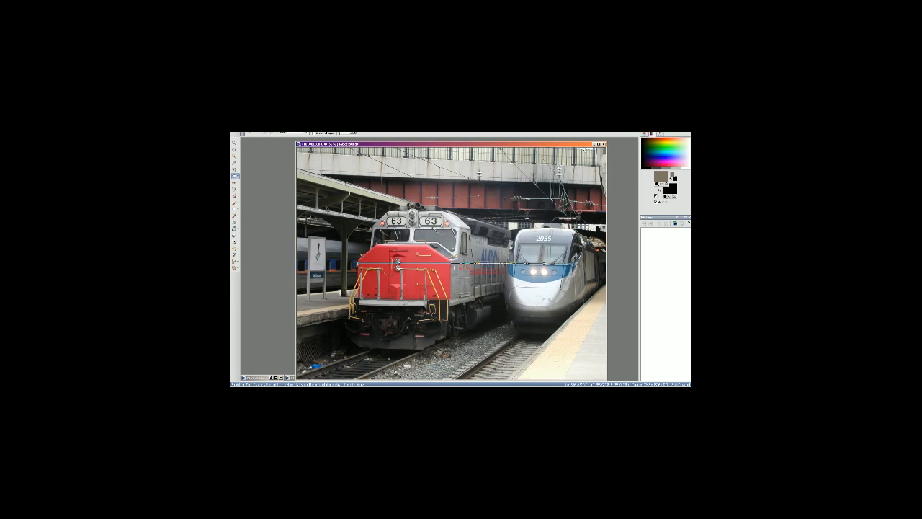
{"action": "left_click", "coordinate": [594, 144]}
{"action": "left_click", "coordinate": [401, 377]}
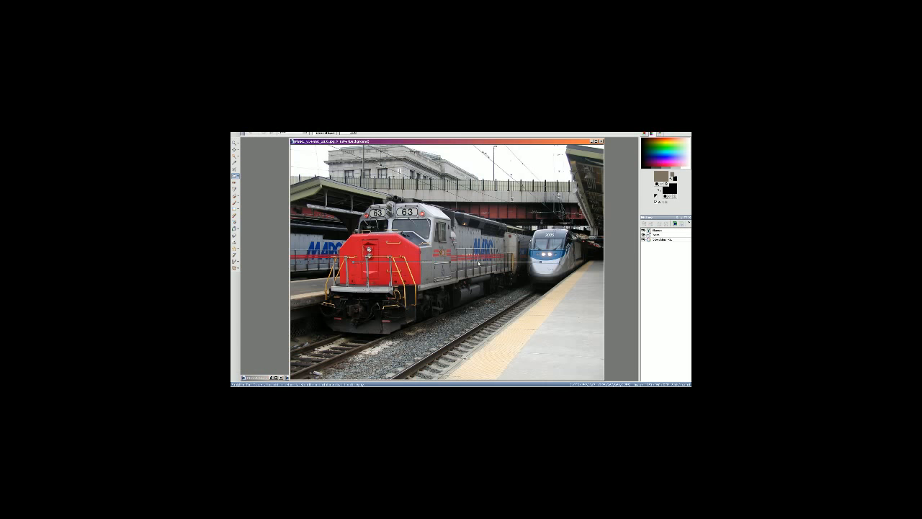
{"action": "left_click", "coordinate": [599, 144]}
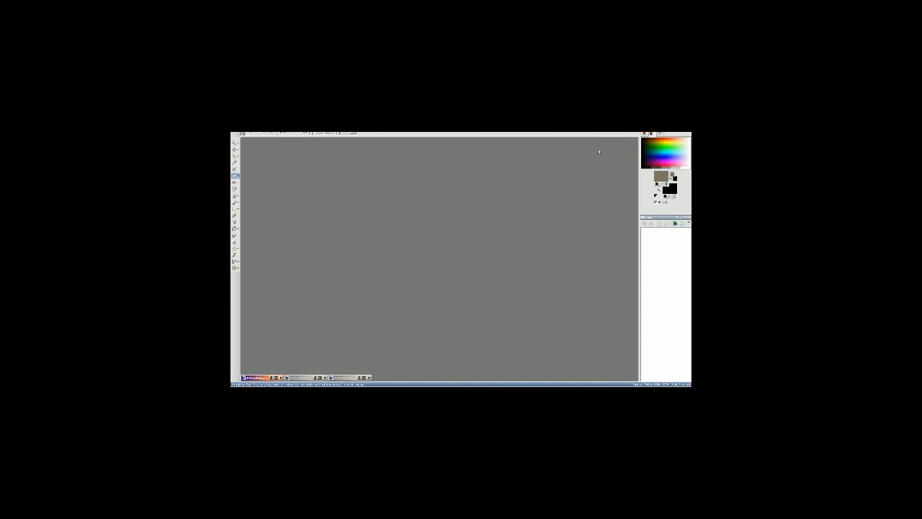
Step: Restore the closer photo of locomotive 63 and Acela 2035, apply the preset Hue/Saturation/Lightness adjustment and resize it with the set dimensions
{"action": "left_click", "coordinate": [360, 377]}
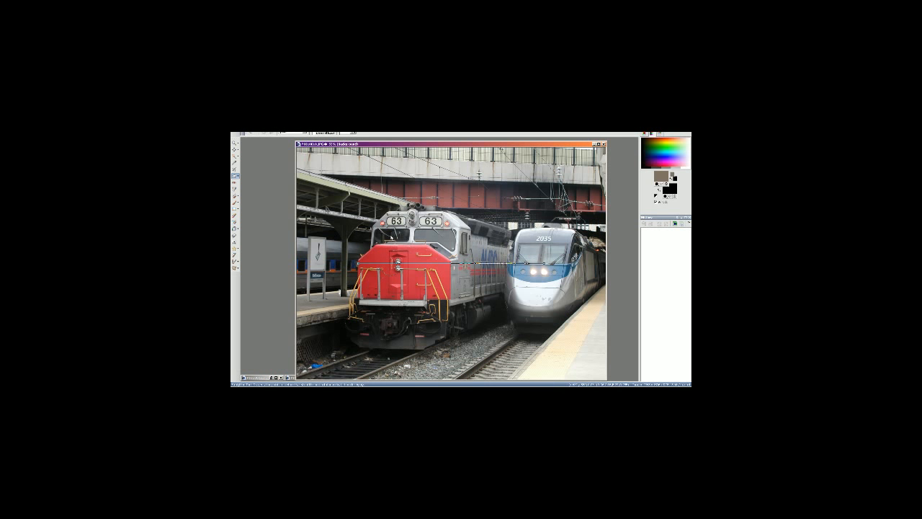
{"action": "key", "text": "shift+h"}
{"action": "key", "text": "Return"}
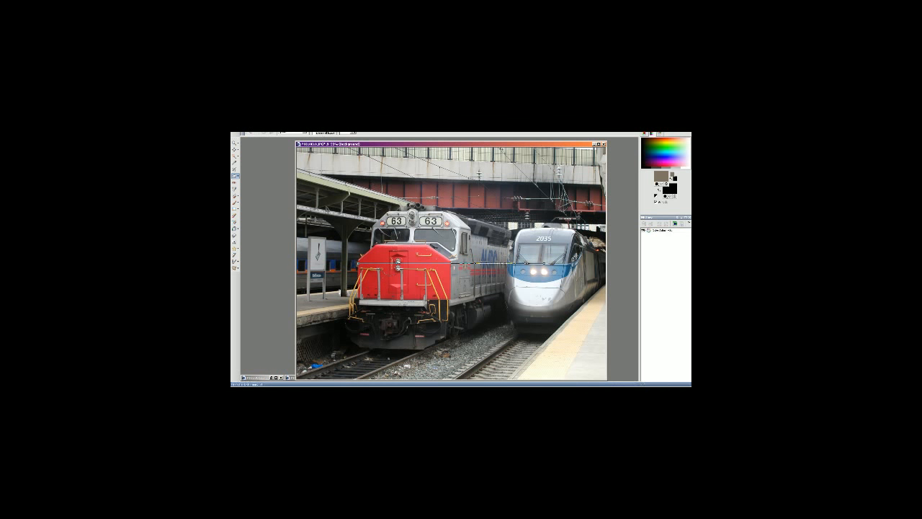
{"action": "left_click", "coordinate": [286, 132]}
{"action": "left_click", "coordinate": [279, 140]}
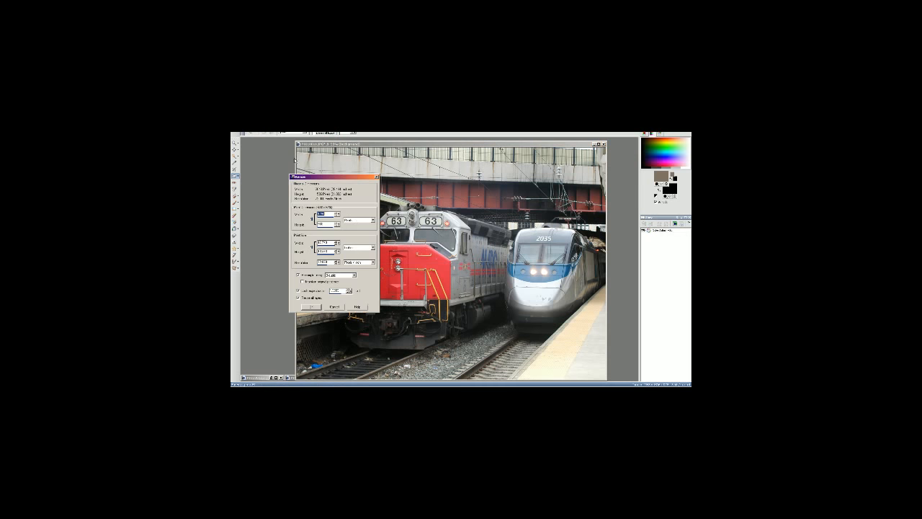
{"action": "left_click", "coordinate": [311, 307]}
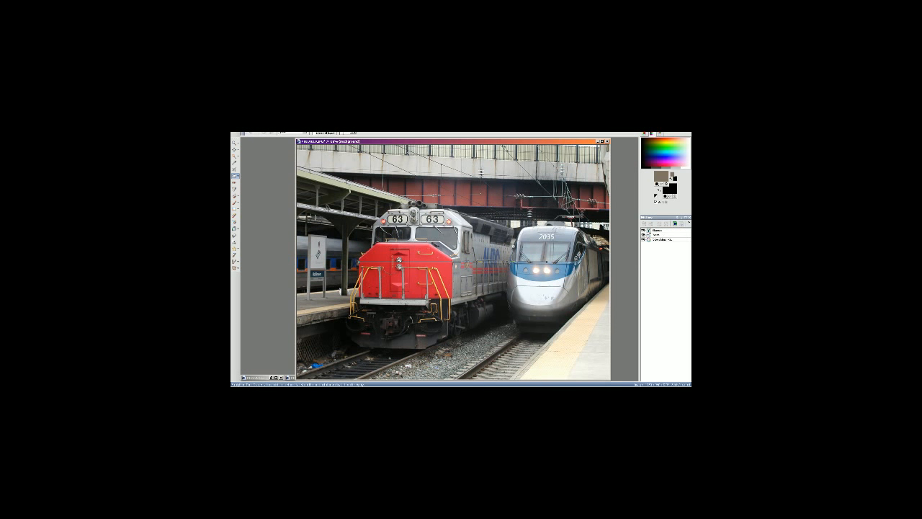
Step: Start saving the closer photo of locomotive 63 and Acela 2035 under a new file name in the photo folder
{"action": "left_click", "coordinate": [243, 132]}
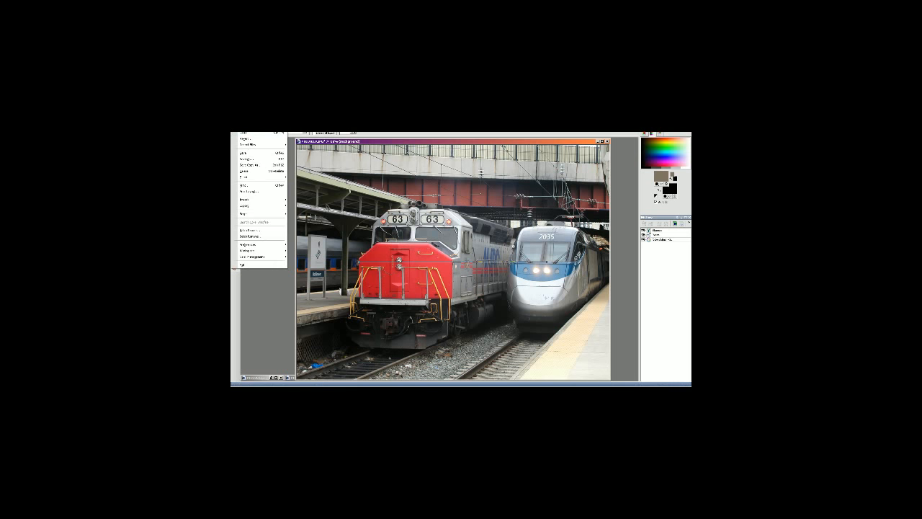
{"action": "left_click", "coordinate": [244, 158]}
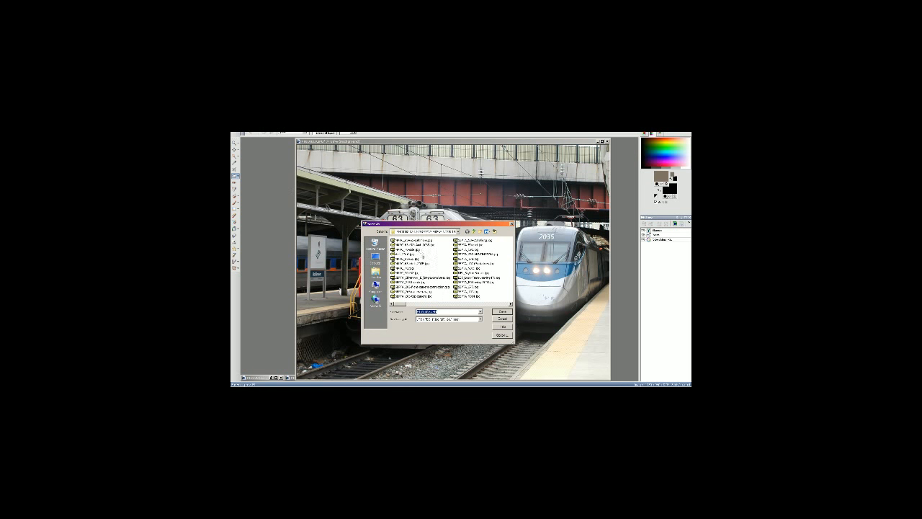
{"action": "right_click", "coordinate": [440, 259]}
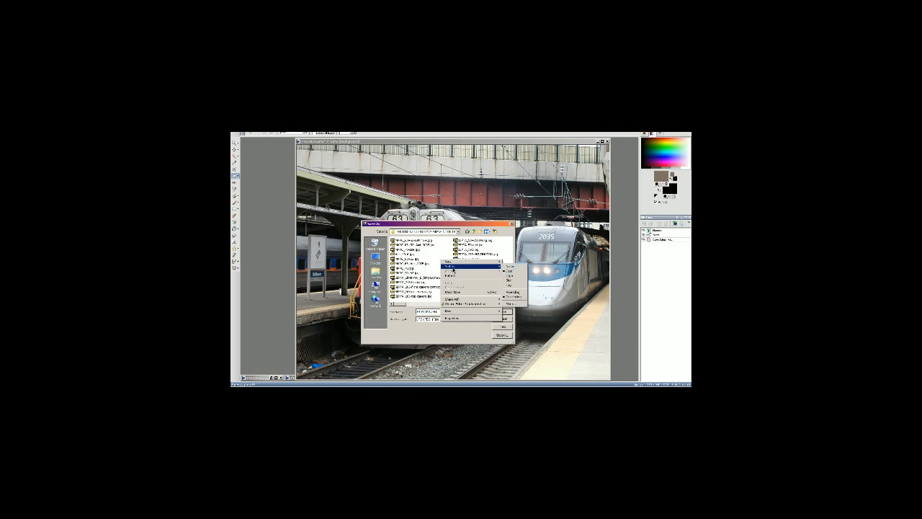
{"action": "left_click", "coordinate": [429, 255]}
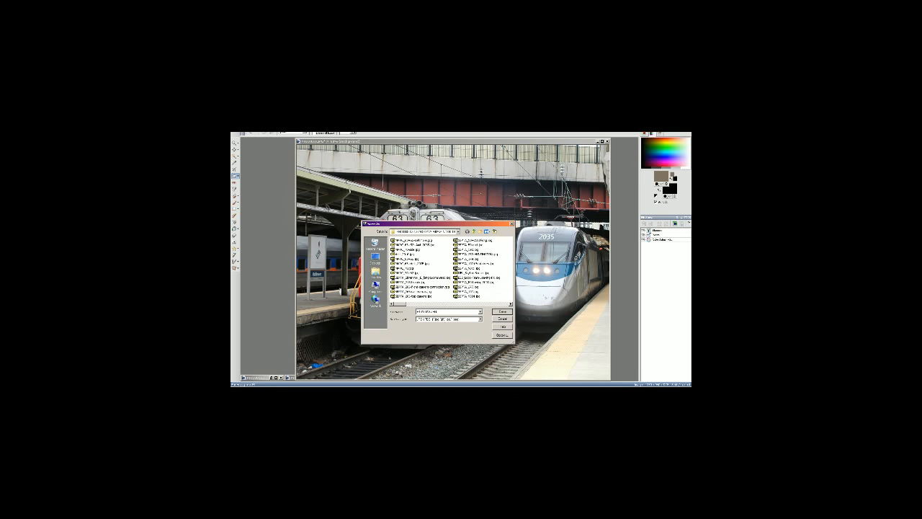
Step: Examine the existing named MARC photos in the photo folder and return to the pending save of the closer photo
{"action": "key", "text": "alt+Tab"}
{"action": "key", "text": "alt+Tab"}
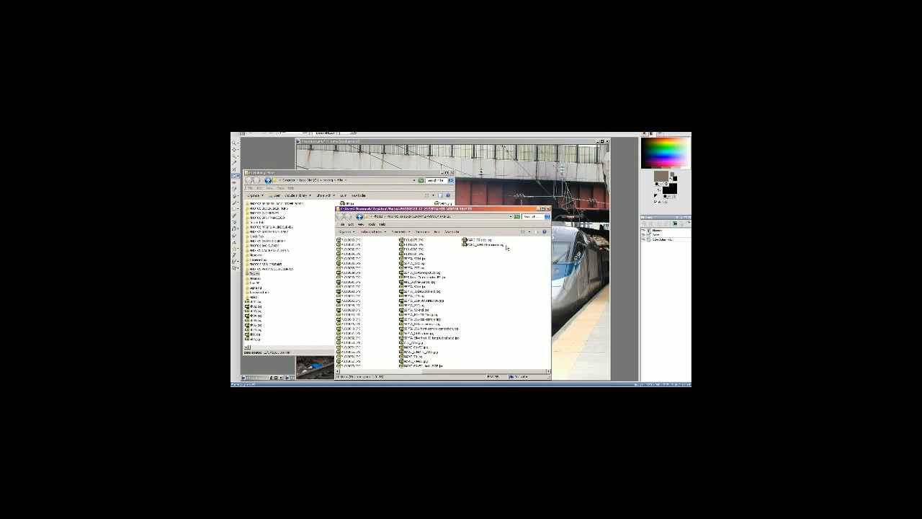
{"action": "right_click", "coordinate": [494, 249]}
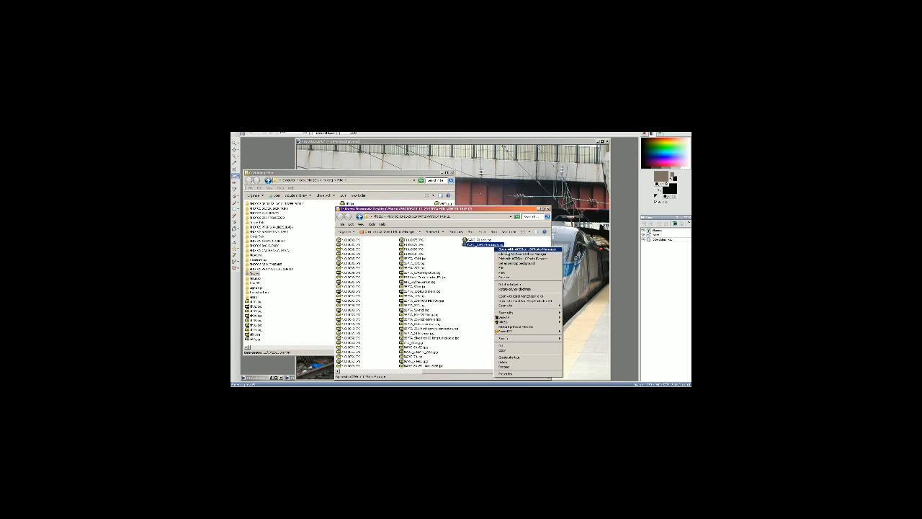
{"action": "left_click", "coordinate": [509, 252]}
{"action": "key", "text": "Escape"}
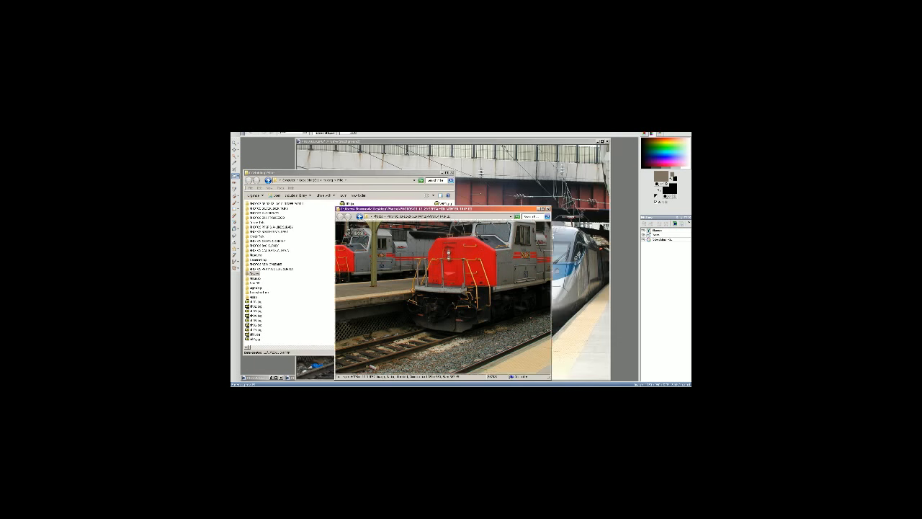
{"action": "left_click", "coordinate": [509, 288]}
{"action": "double_click", "coordinate": [436, 353]}
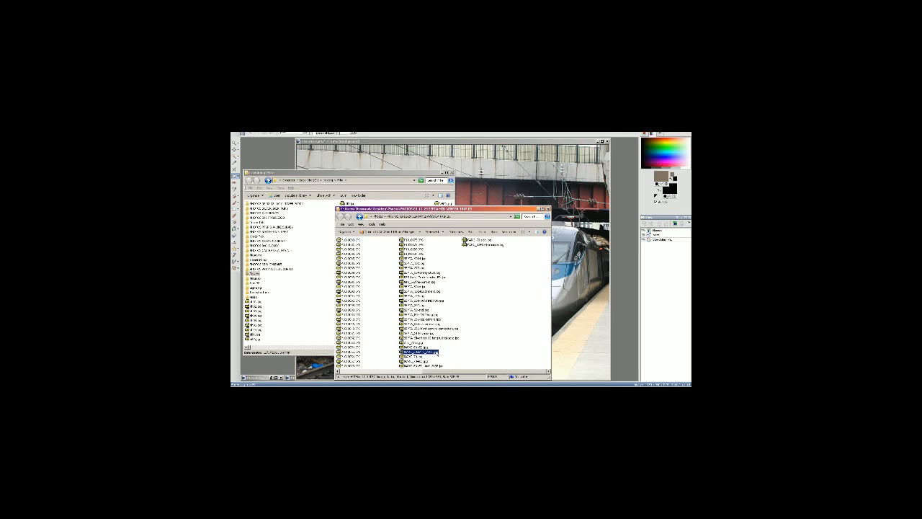
{"action": "key", "text": "Escape"}
{"action": "left_click", "coordinate": [510, 284]}
{"action": "left_click", "coordinate": [481, 193]}
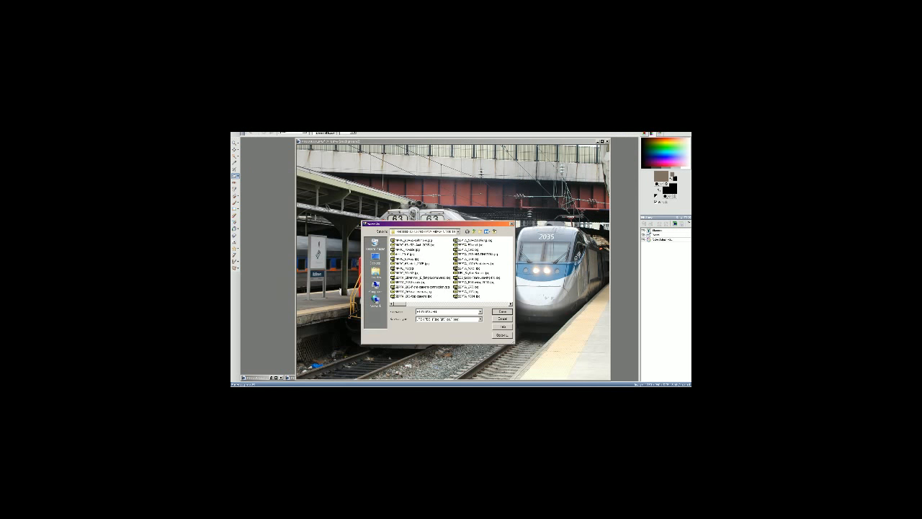
Step: Save the closer photo as a JPEG, basing its file name on an existing MARC photo's name
{"action": "left_click", "coordinate": [427, 263]}
{"action": "left_click", "coordinate": [445, 311]}
{"action": "key", "text": "End"}
{"action": "key", "text": "Return"}
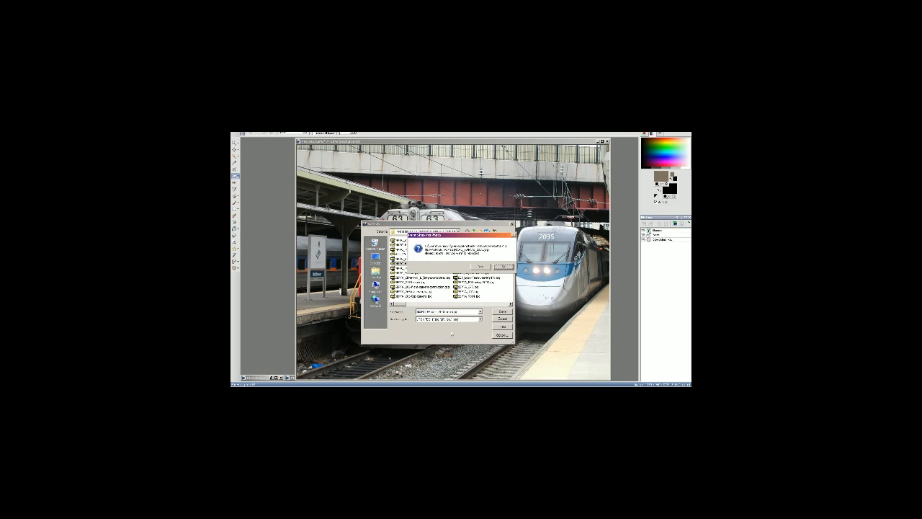
{"action": "left_click", "coordinate": [479, 267]}
Step: Check the saved file in the photo folder and close the photo of locomotive 63 and Acela 2035
{"action": "key", "text": "alt+Tab"}
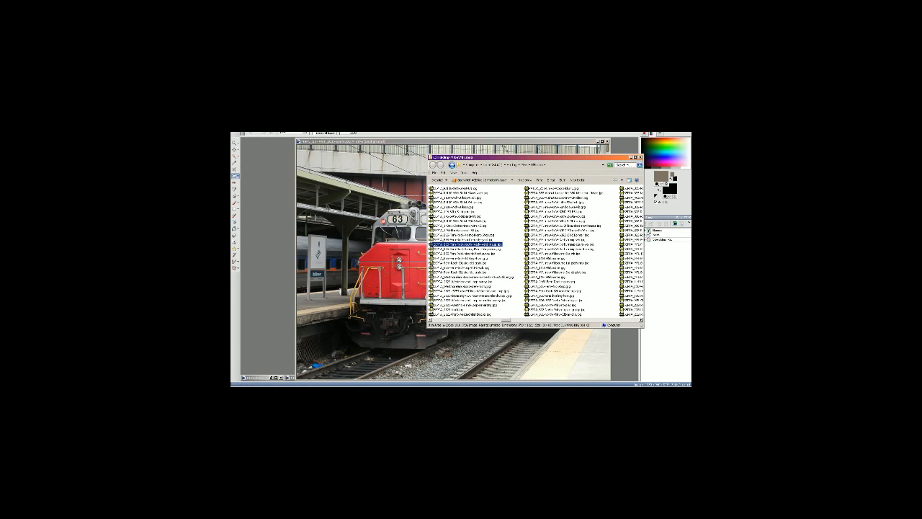
{"action": "key", "text": "alt+Tab"}
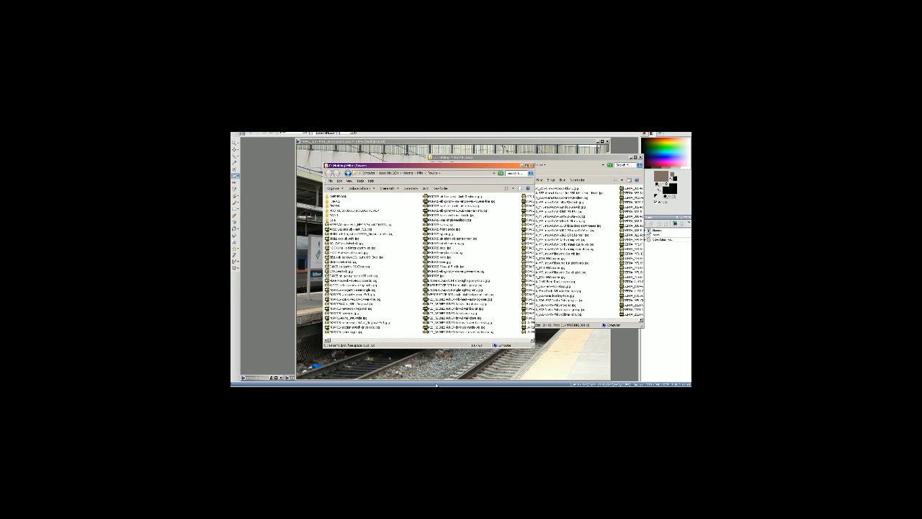
{"action": "key", "text": "alt+Tab"}
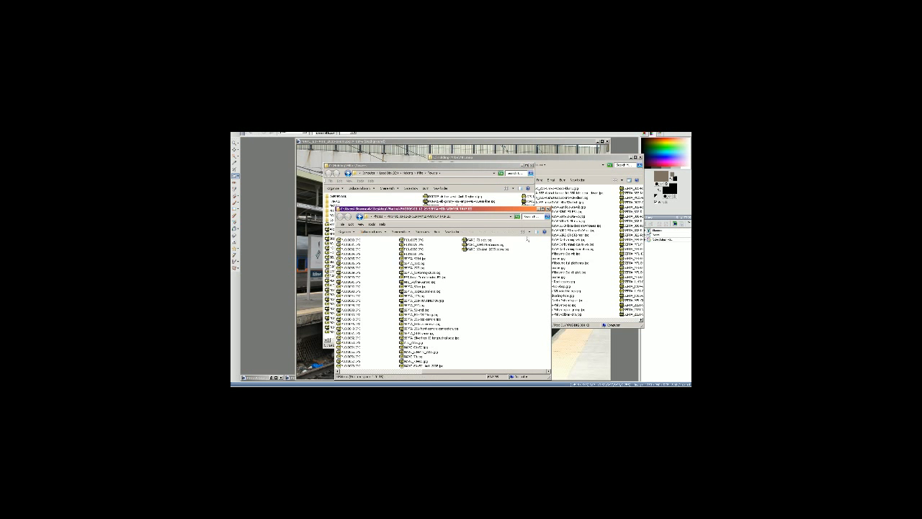
{"action": "key", "text": "alt+Tab"}
{"action": "left_click", "coordinate": [607, 141]}
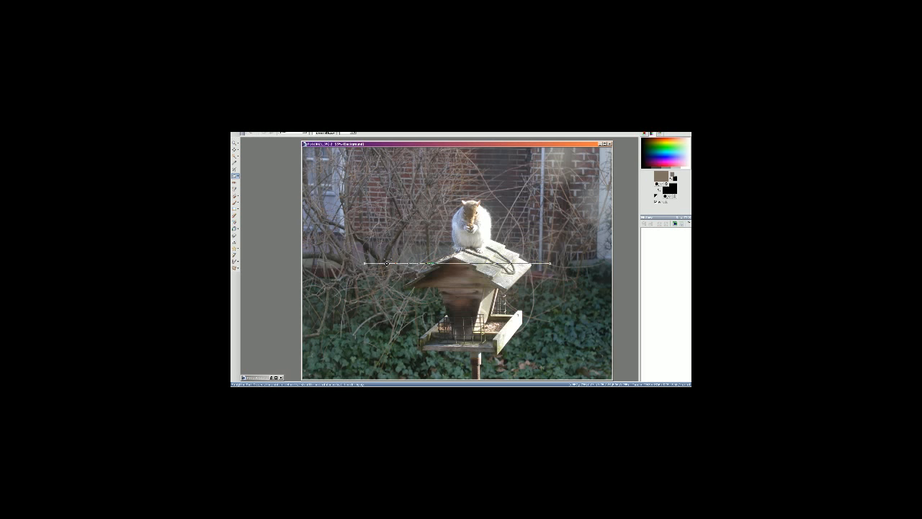
Step: Straighten the photo of the squirrel on the bird feeder and crop it to a portrait frame around the squirrel and feeder
{"action": "left_click_drag", "start_coordinate": [387, 263], "coordinate": [327, 334]}
{"action": "left_click", "coordinate": [265, 134]}
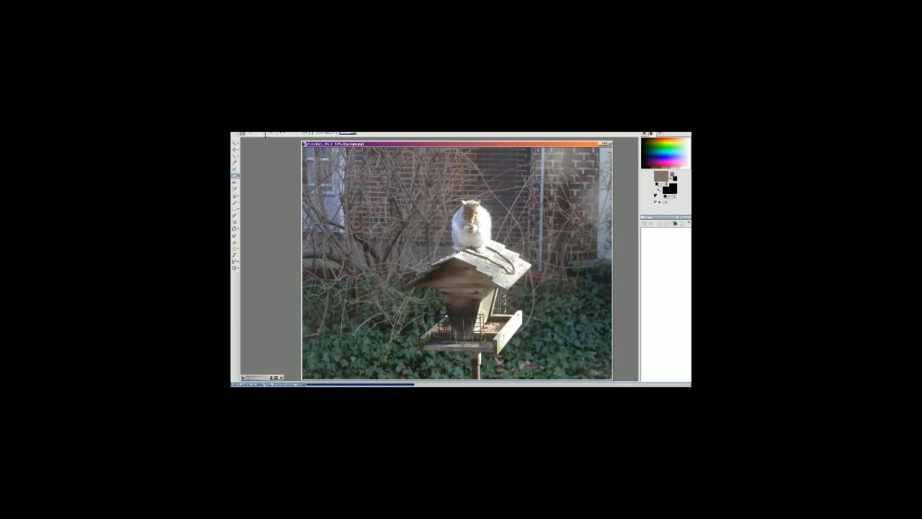
{"action": "left_click", "coordinate": [234, 168]}
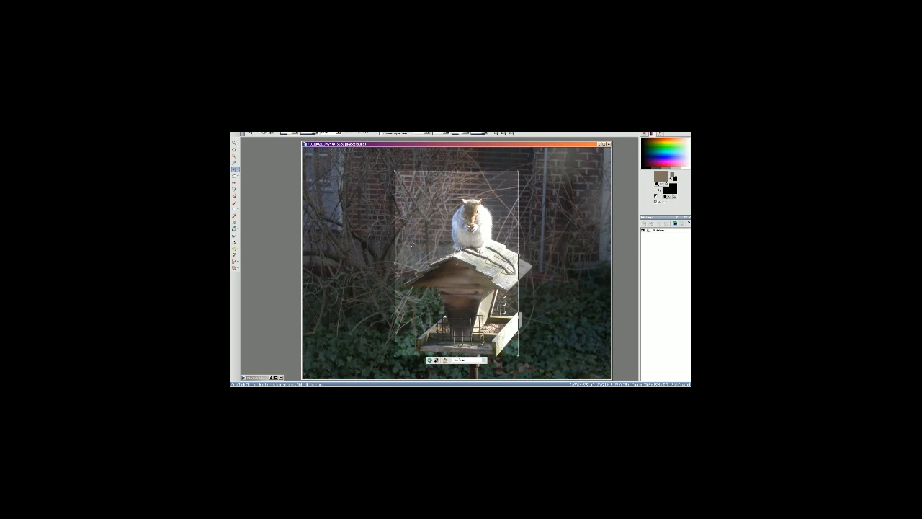
{"action": "left_click_drag", "start_coordinate": [410, 244], "coordinate": [403, 264]}
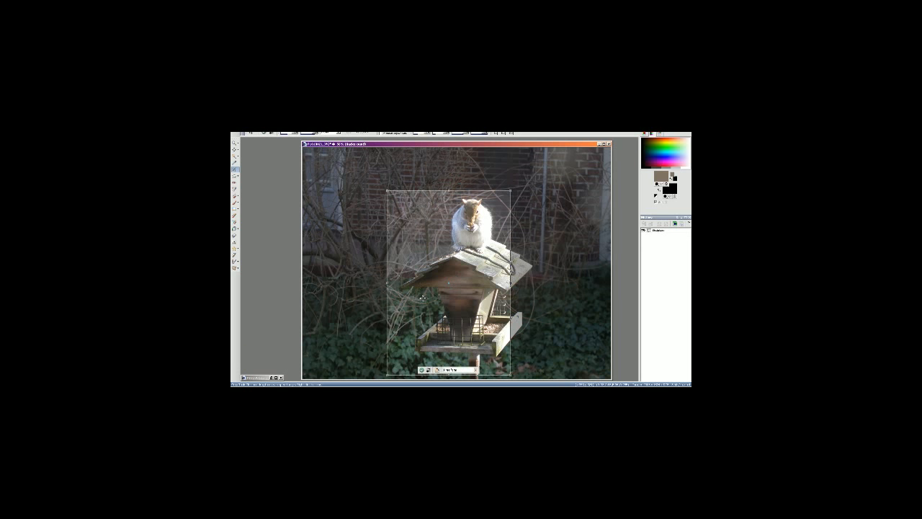
{"action": "left_click_drag", "start_coordinate": [511, 374], "coordinate": [515, 359]}
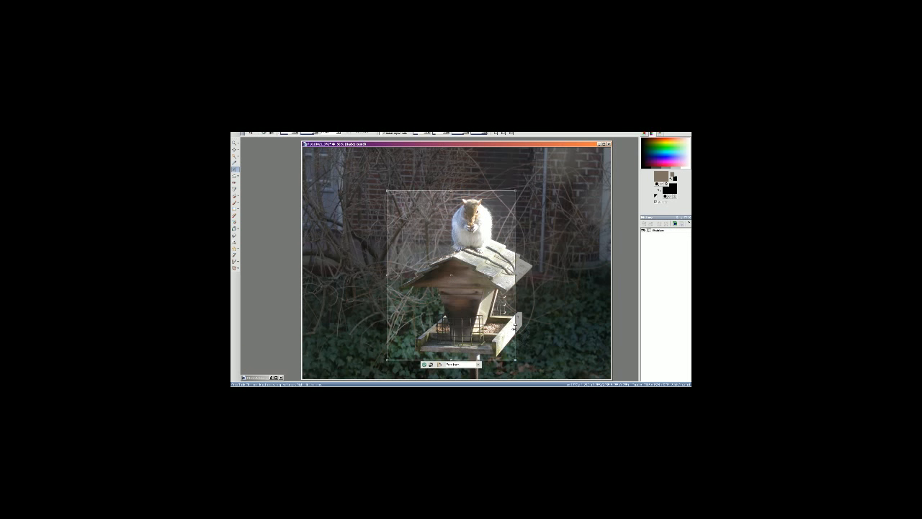
{"action": "left_click_drag", "start_coordinate": [515, 326], "coordinate": [537, 336]}
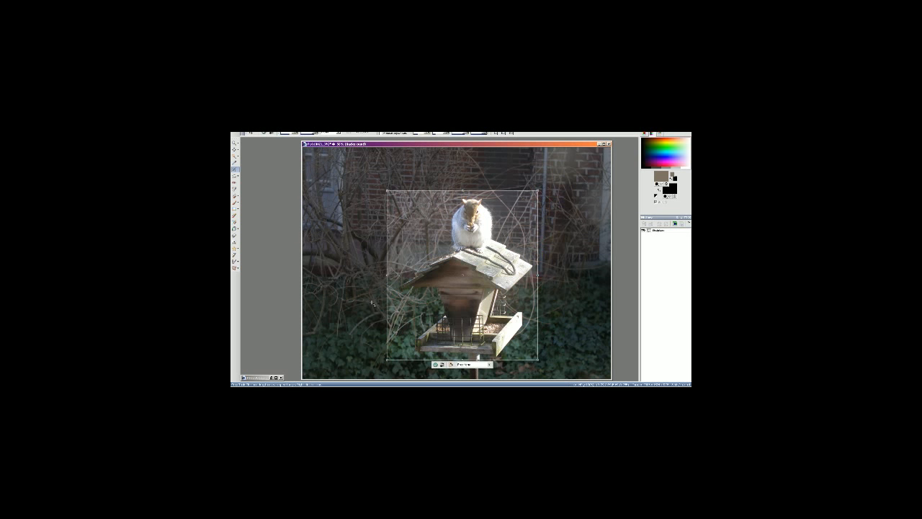
{"action": "left_click_drag", "start_coordinate": [387, 299], "coordinate": [395, 299]}
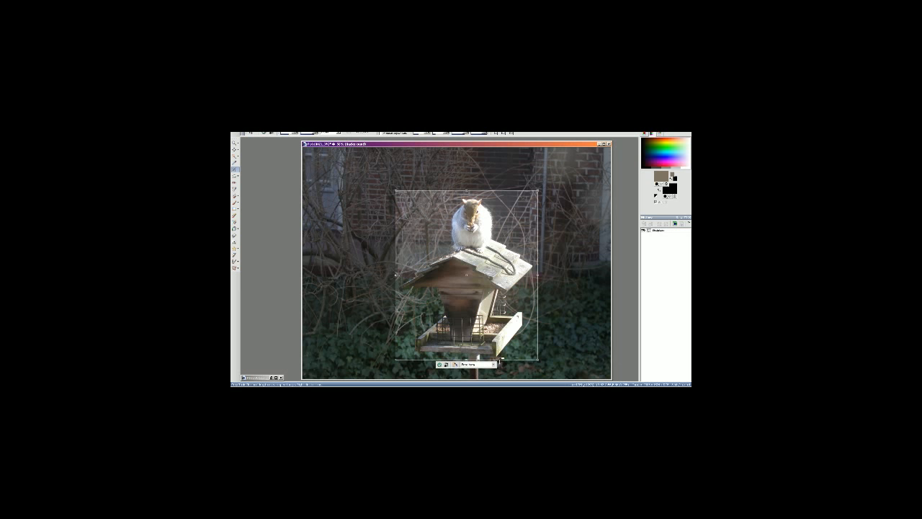
{"action": "left_click_drag", "start_coordinate": [499, 359], "coordinate": [499, 378]}
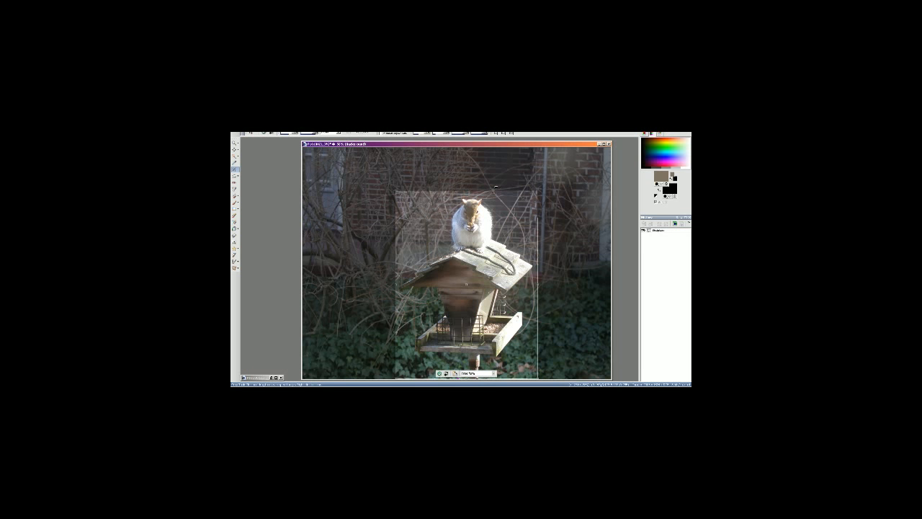
{"action": "mouse_move", "coordinate": [496, 191]}
{"action": "left_mouse_down"}
{"action": "mouse_move", "coordinate": [497, 172]}
{"action": "mouse_move", "coordinate": [494, 188]}
{"action": "left_mouse_up"}
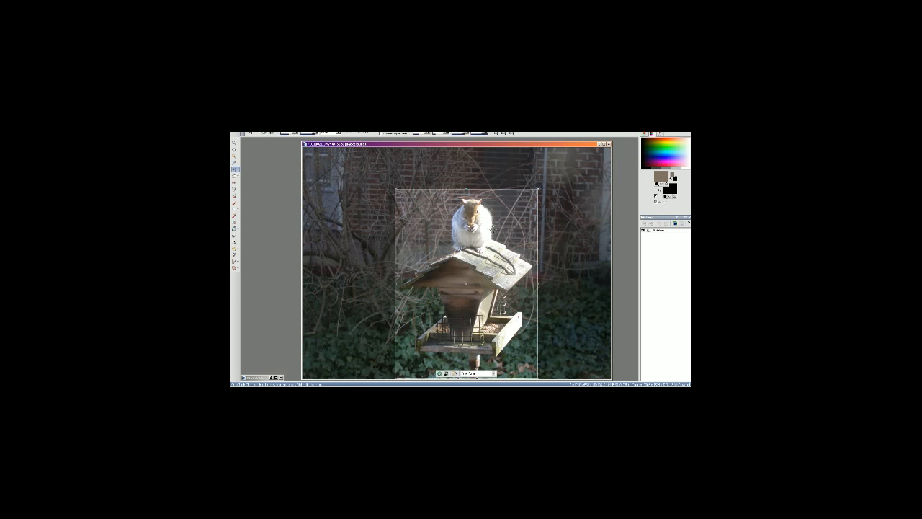
{"action": "mouse_move", "coordinate": [493, 228]}
{"action": "left_mouse_down"}
{"action": "mouse_move", "coordinate": [494, 218]}
{"action": "mouse_move", "coordinate": [494, 227]}
{"action": "left_mouse_up"}
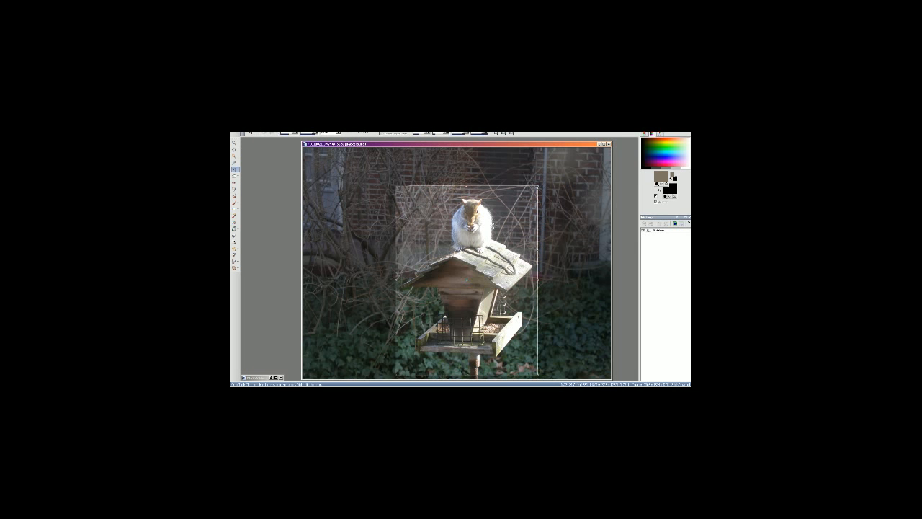
{"action": "left_click", "coordinate": [439, 370]}
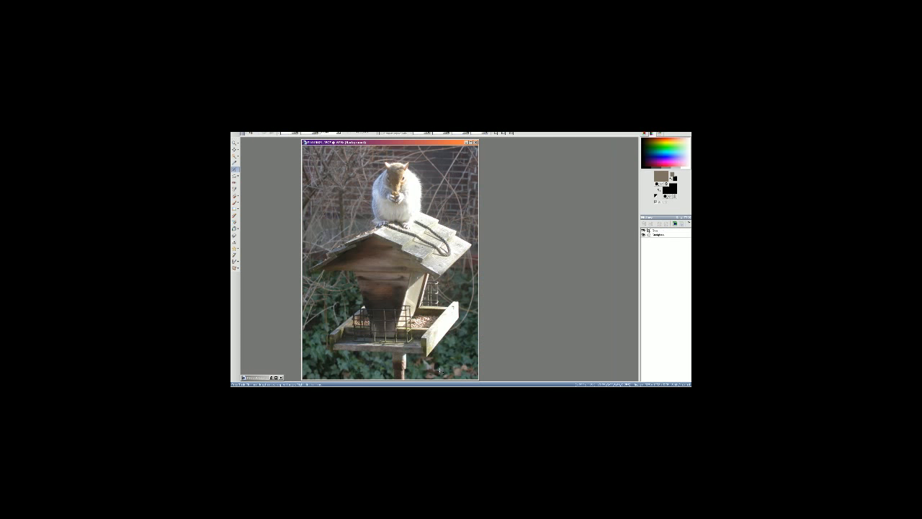
Step: Resize the cropped squirrel photo to a width of 1000 pixels
{"action": "left_click", "coordinate": [268, 133]}
{"action": "left_click", "coordinate": [278, 142]}
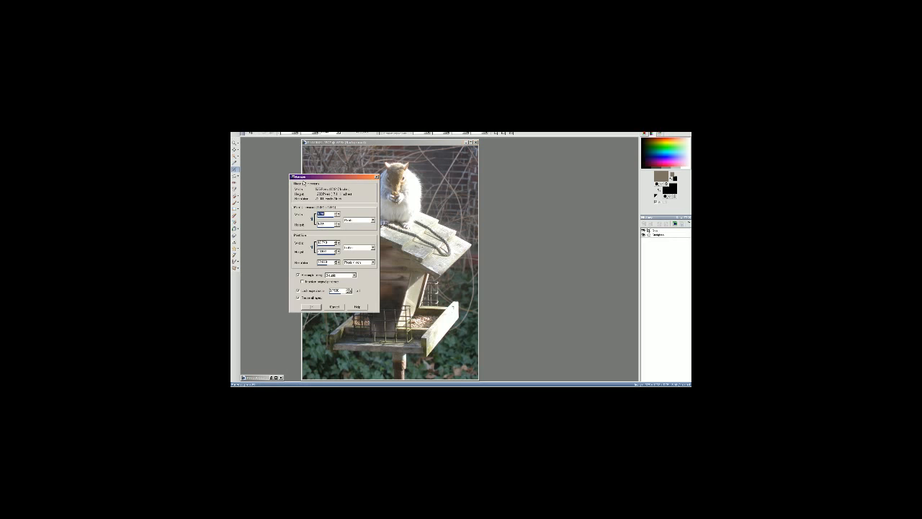
{"action": "type", "text": "1000"}
{"action": "left_click", "coordinate": [318, 308]}
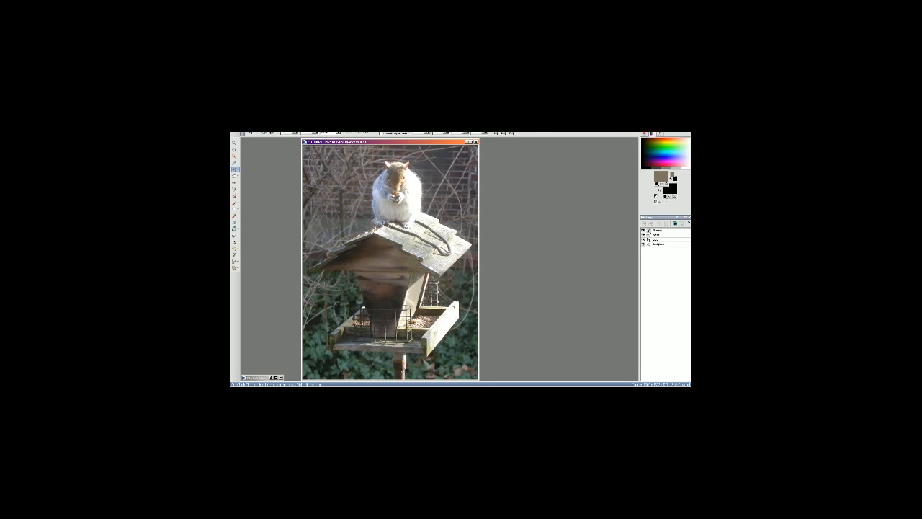
Step: Save the squirrel photo as a JPEG with "Fat Squirrel" in its file name
{"action": "left_click", "coordinate": [238, 131]}
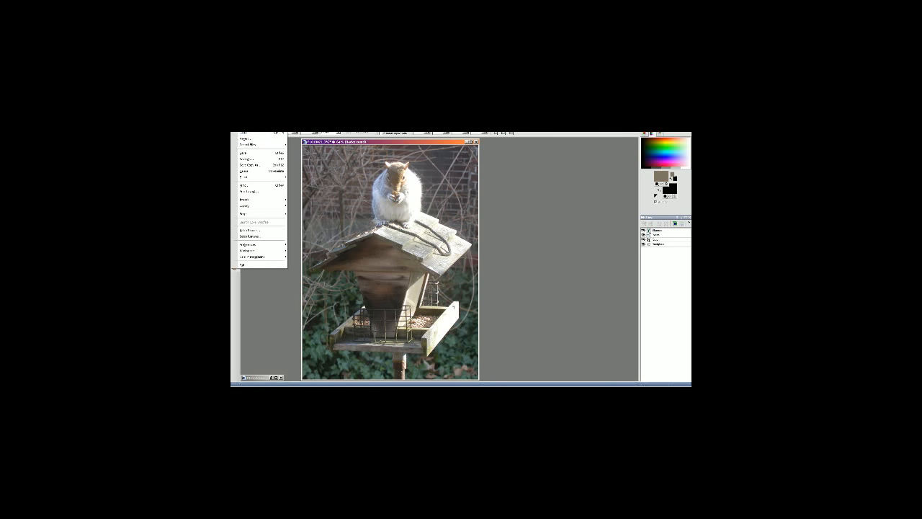
{"action": "left_click", "coordinate": [251, 159]}
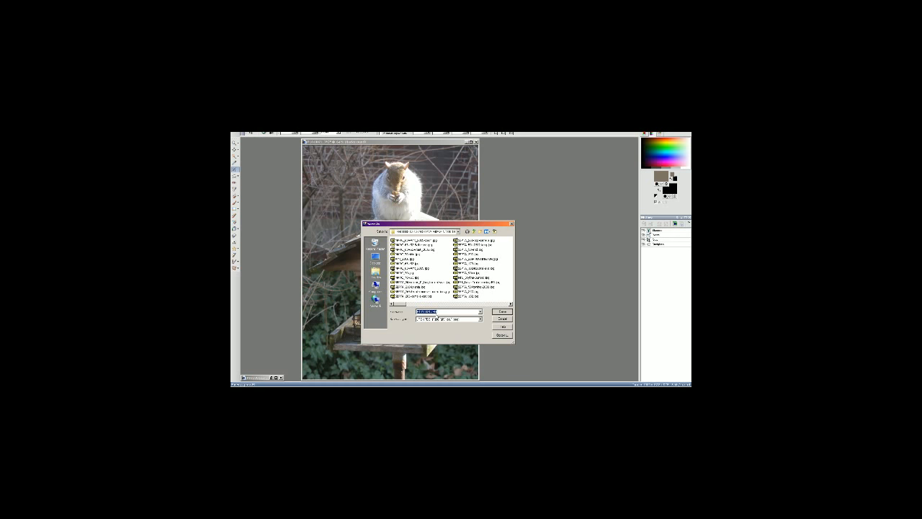
{"action": "type", "text": "Fat"}
{"action": "type", "text": "Squirrel"}
{"action": "left_click", "coordinate": [504, 314]}
Step: Check the saved squirrel file in the photo folder and close the squirrel photo
{"action": "key", "text": "alt+Tab"}
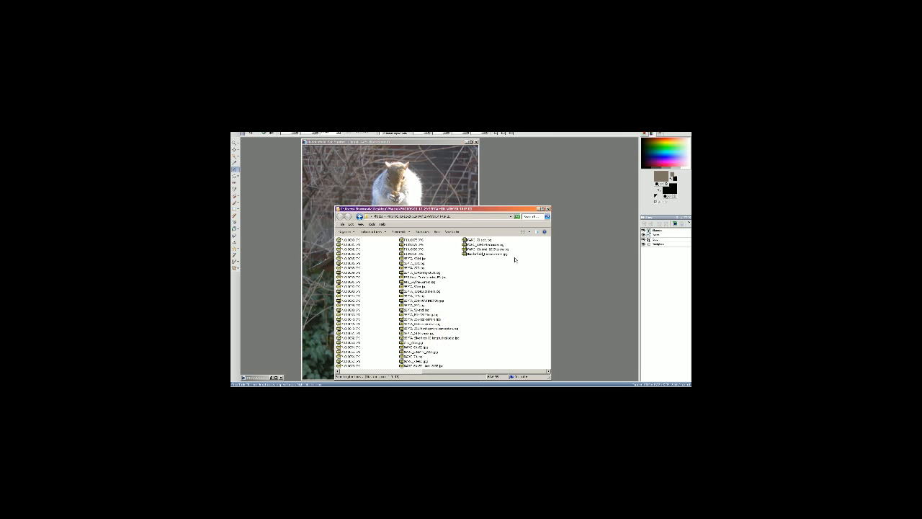
{"action": "key", "text": "alt+Tab"}
{"action": "left_click", "coordinate": [476, 142]}
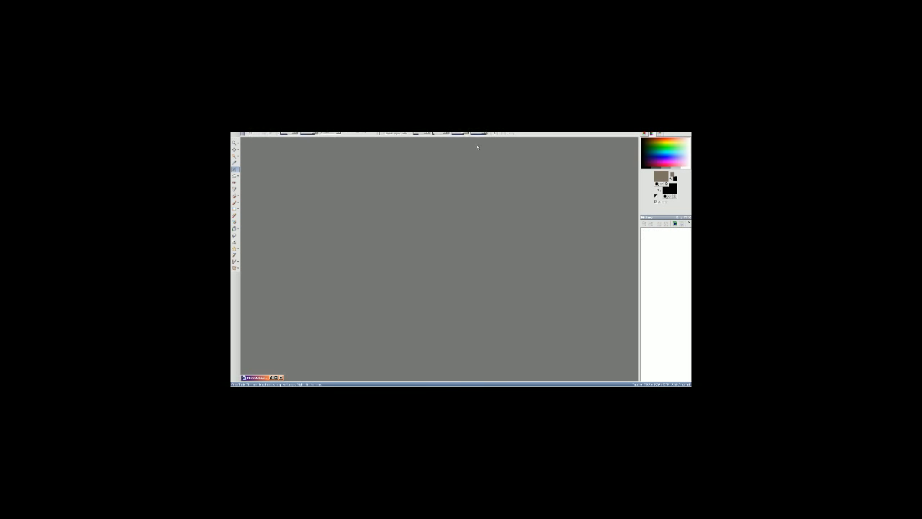
Step: Restore the second squirrel photo with the evergreen bush behind the feeder and straighten it in two small corrections
{"action": "left_click", "coordinate": [272, 377]}
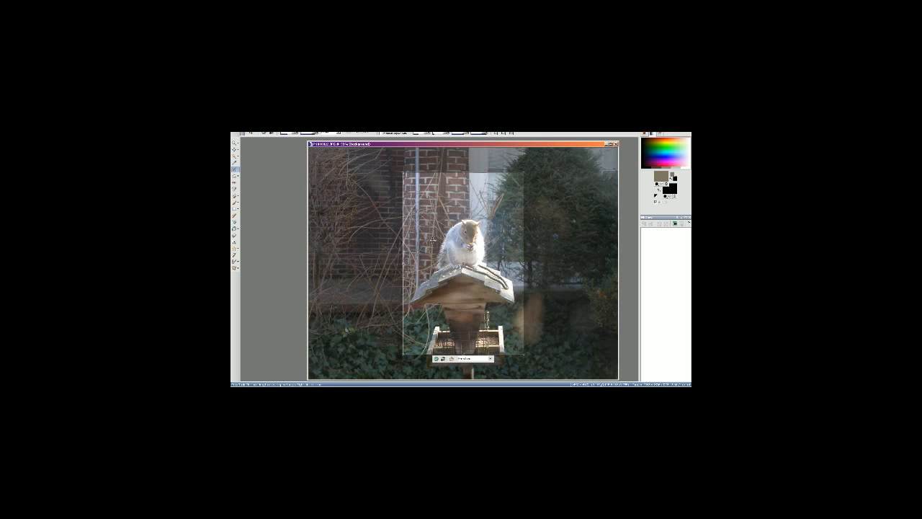
{"action": "left_click", "coordinate": [235, 175]}
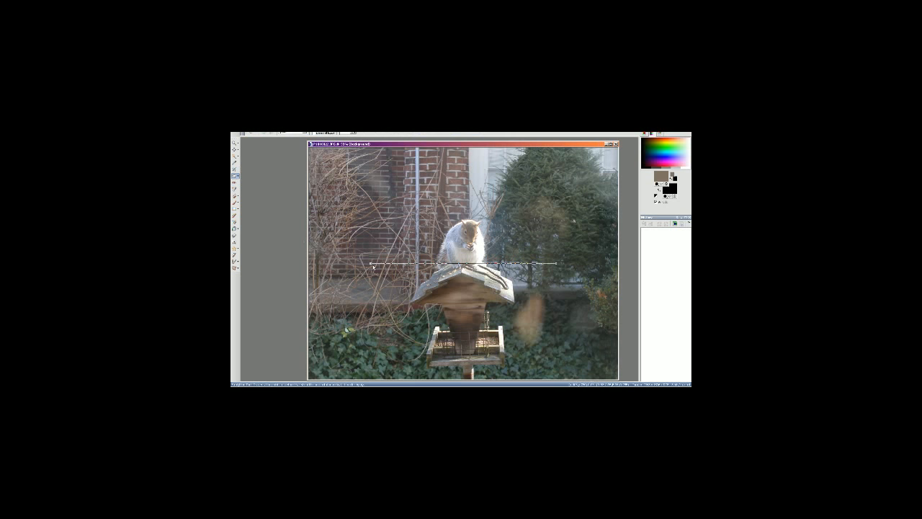
{"action": "left_click_drag", "start_coordinate": [371, 264], "coordinate": [368, 267]}
{"action": "left_click", "coordinate": [264, 133]}
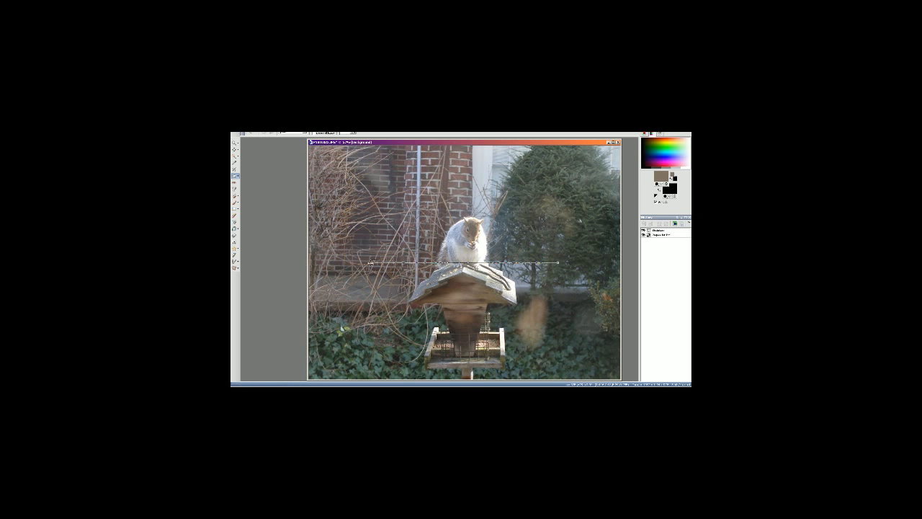
{"action": "left_click_drag", "start_coordinate": [371, 262], "coordinate": [371, 264]}
{"action": "left_click", "coordinate": [268, 136]}
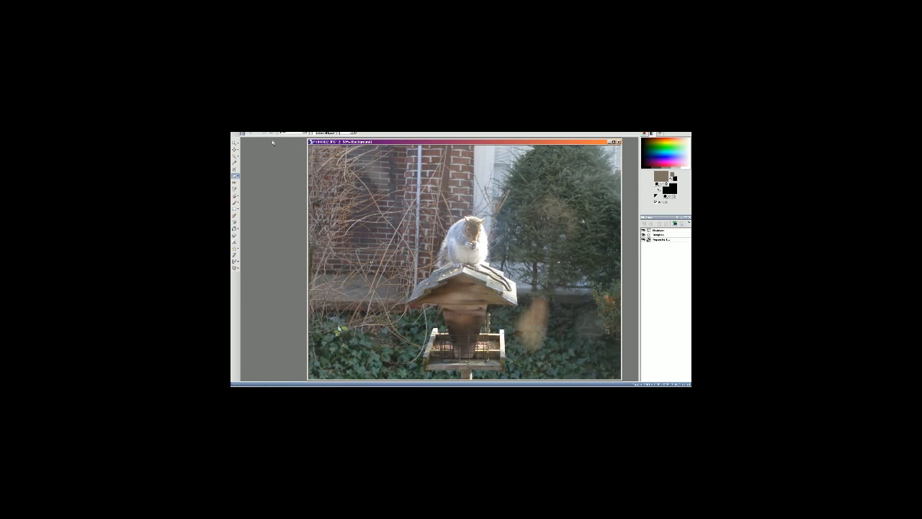
Step: Crop the photo to a portrait frame around the squirrel and feeder, redoing the crop with less space above the squirrel
{"action": "left_click", "coordinate": [234, 170]}
{"action": "left_click_drag", "start_coordinate": [453, 301], "coordinate": [454, 323]}
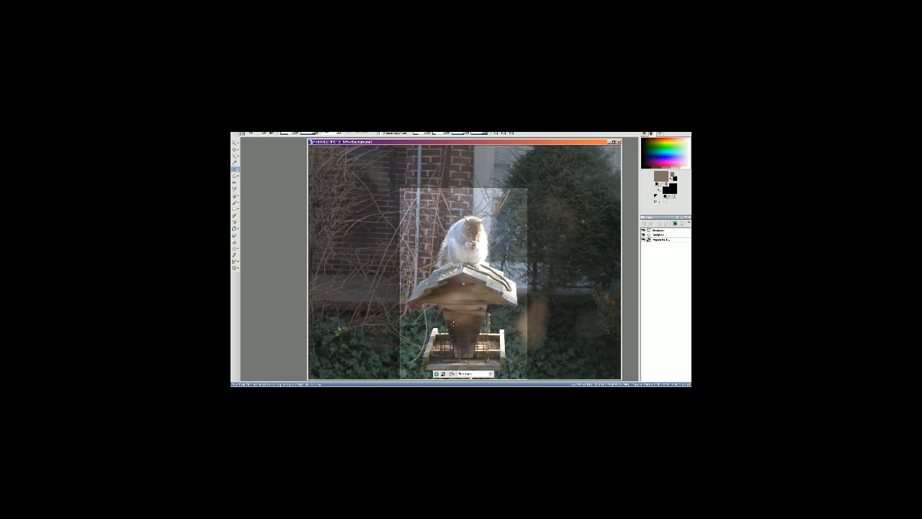
{"action": "left_click", "coordinate": [435, 374]}
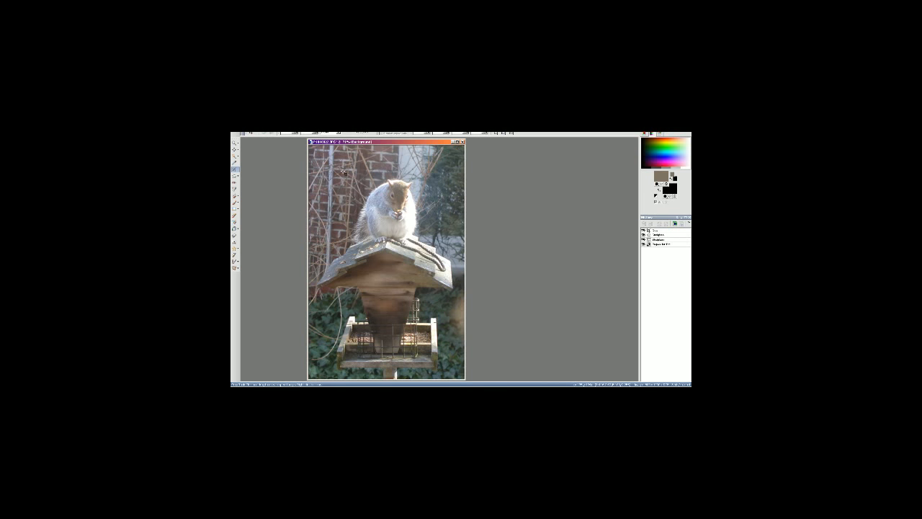
{"action": "key", "text": "ctrl+z"}
{"action": "left_click_drag", "start_coordinate": [463, 187], "coordinate": [462, 209]}
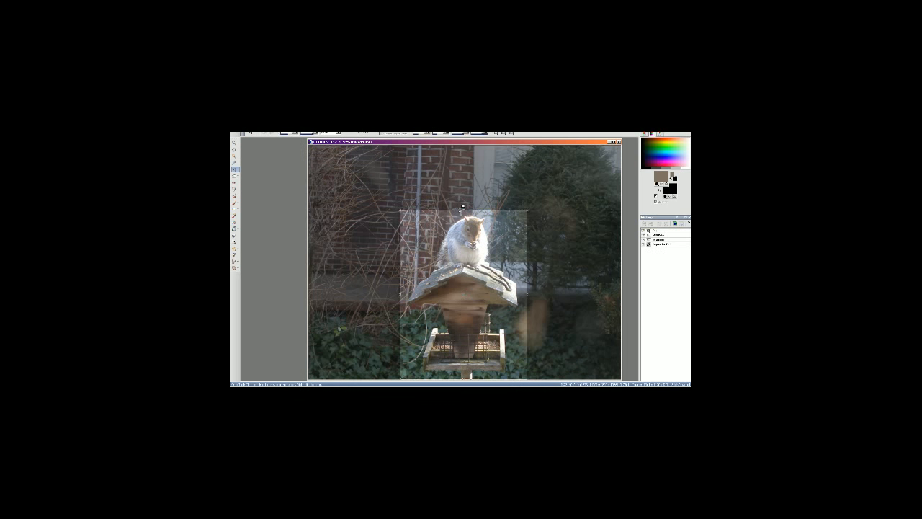
{"action": "left_click_drag", "start_coordinate": [438, 249], "coordinate": [438, 248]}
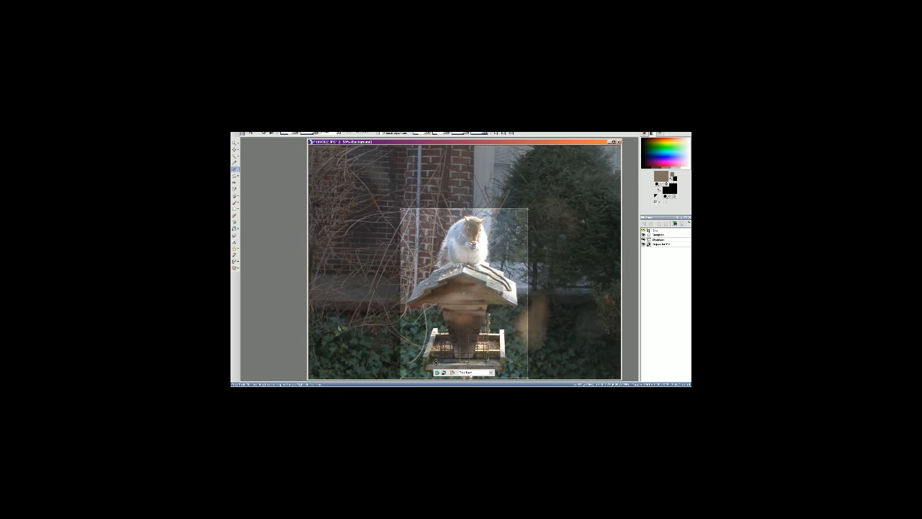
{"action": "left_click", "coordinate": [436, 373]}
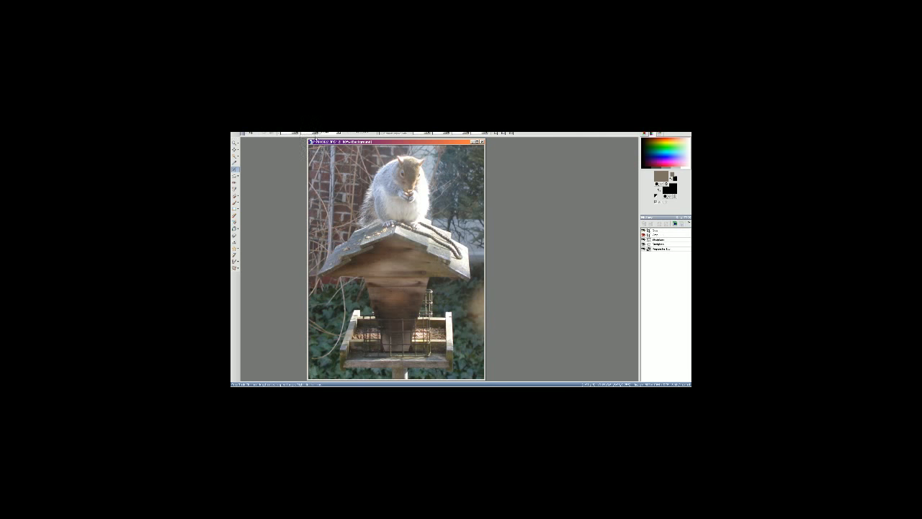
Step: Resize the cropped squirrel photo and reopen the resize settings to check its dimensions
{"action": "left_click", "coordinate": [268, 133]}
{"action": "left_click", "coordinate": [285, 142]}
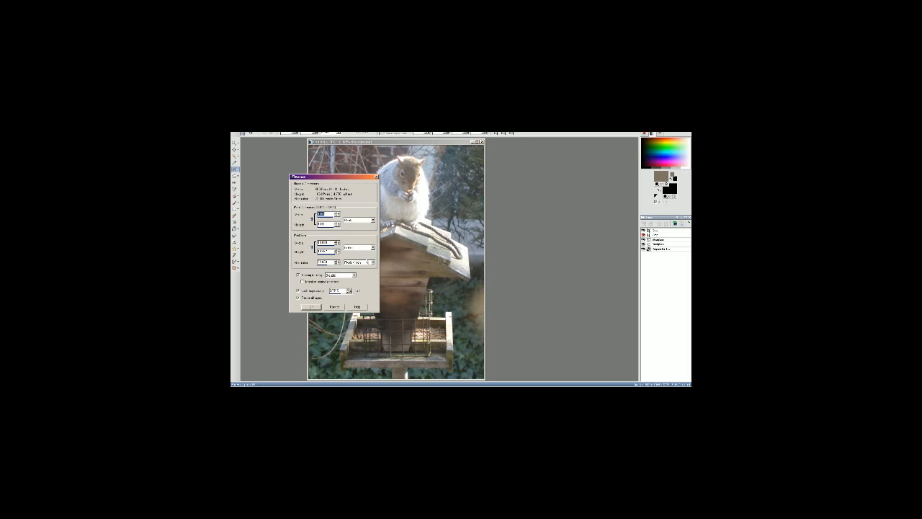
{"action": "left_click", "coordinate": [341, 307]}
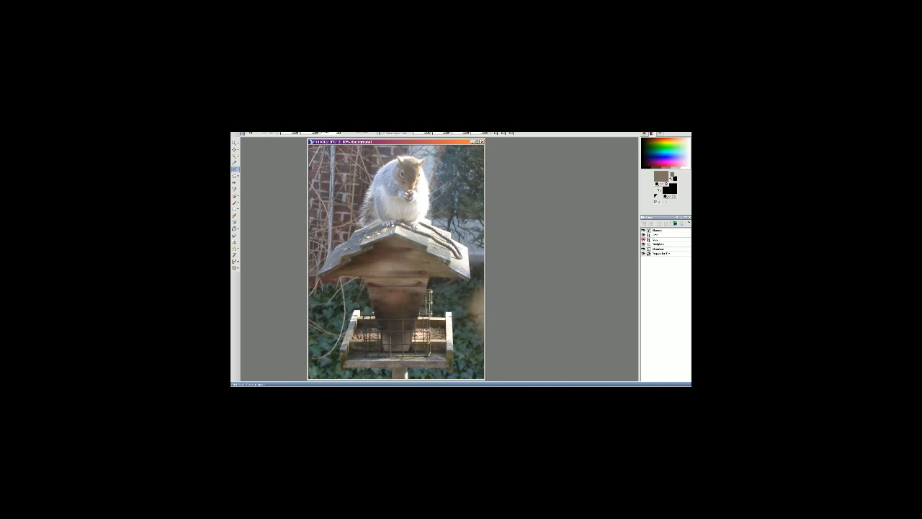
{"action": "left_click", "coordinate": [268, 132]}
{"action": "left_click", "coordinate": [285, 143]}
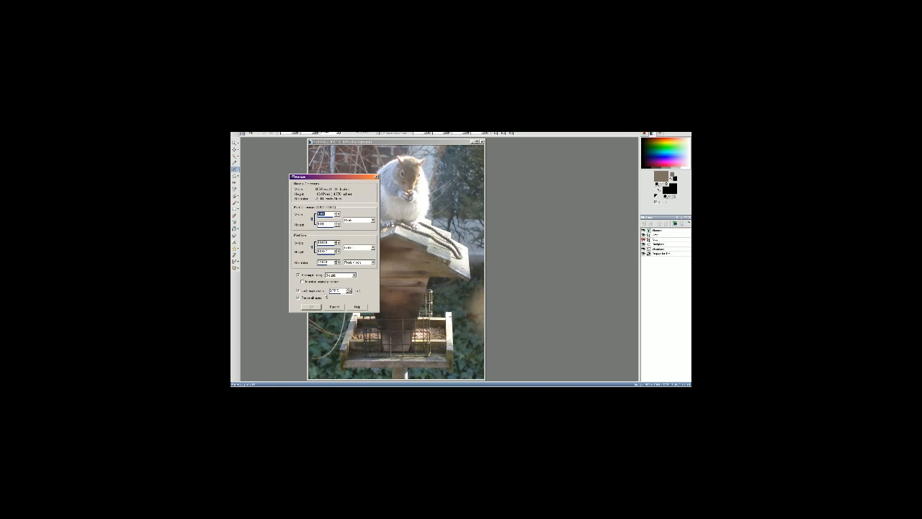
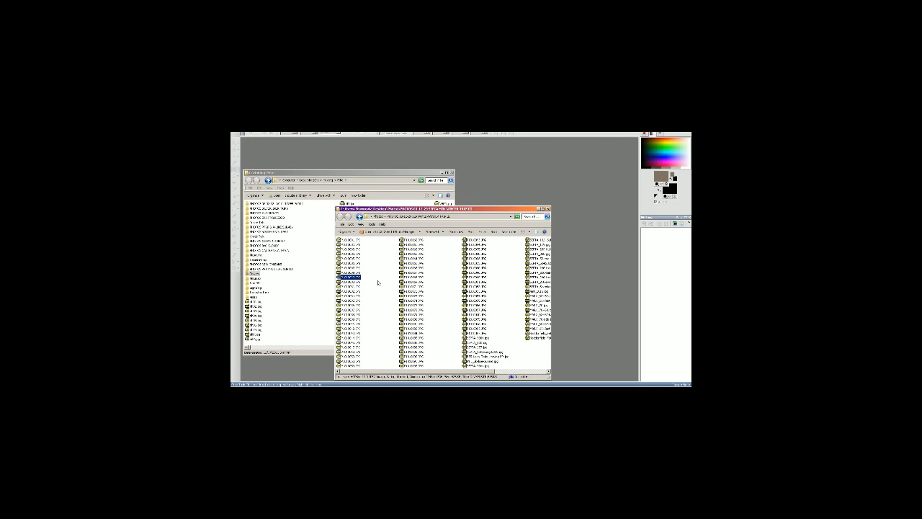
Step: Sort the files in the photo folder by name
{"action": "left_click", "coordinate": [372, 274]}
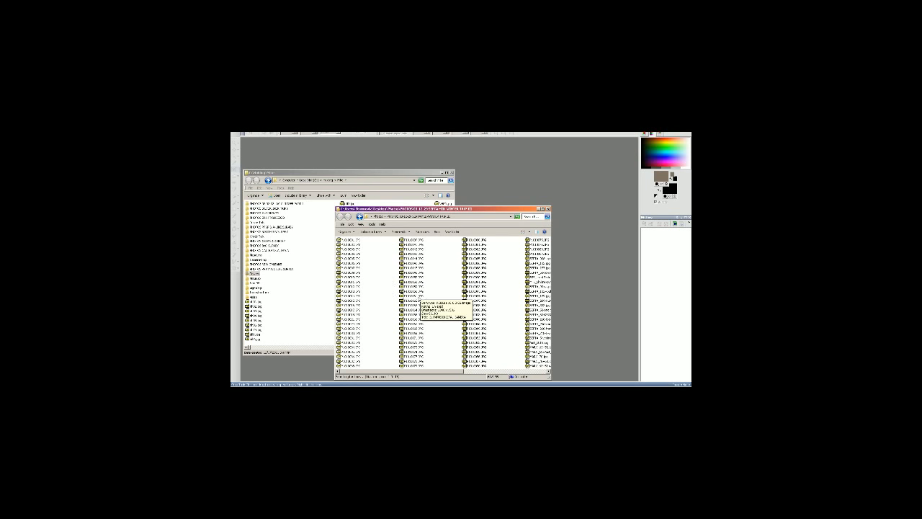
{"action": "right_click", "coordinate": [381, 291]}
{"action": "mouse_move", "coordinate": [404, 296]}
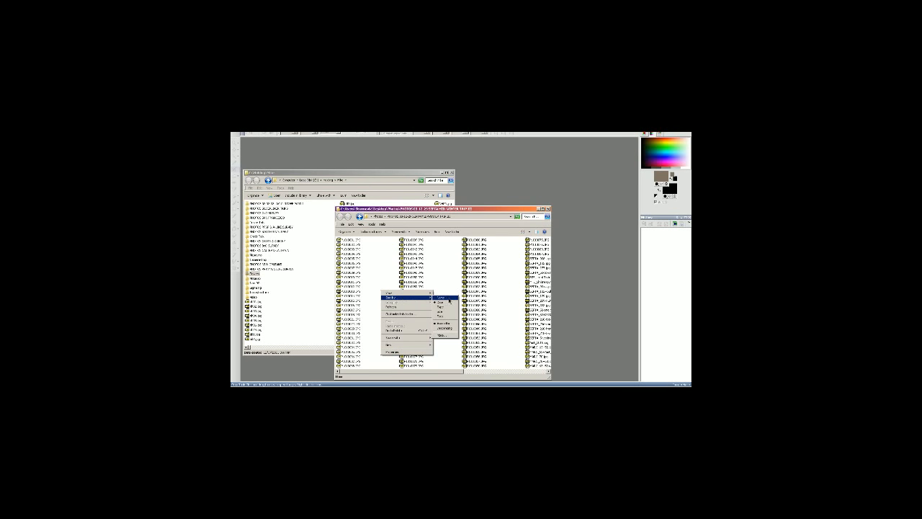
{"action": "left_click", "coordinate": [449, 303]}
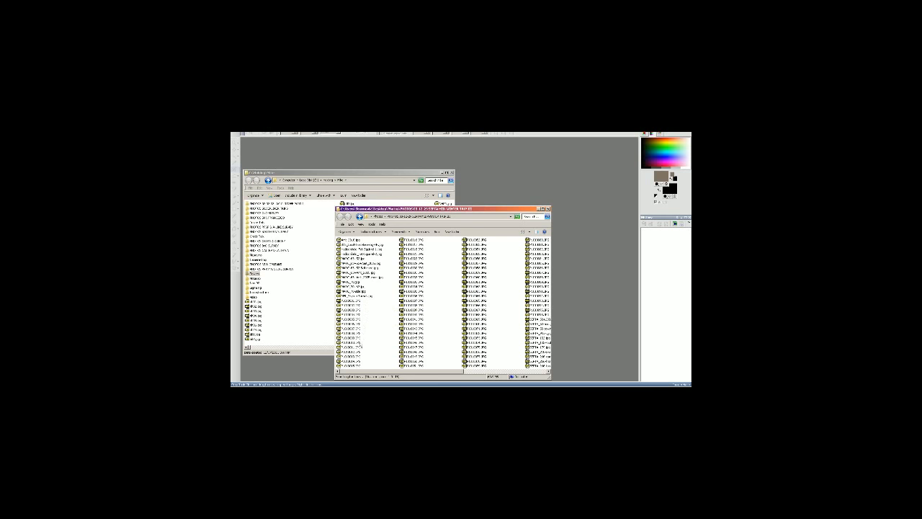
Step: Preview neighbouring numbered photos in the folder, ending with the Amtrak train at the platform, and close the viewer
{"action": "double_click", "coordinate": [364, 345]}
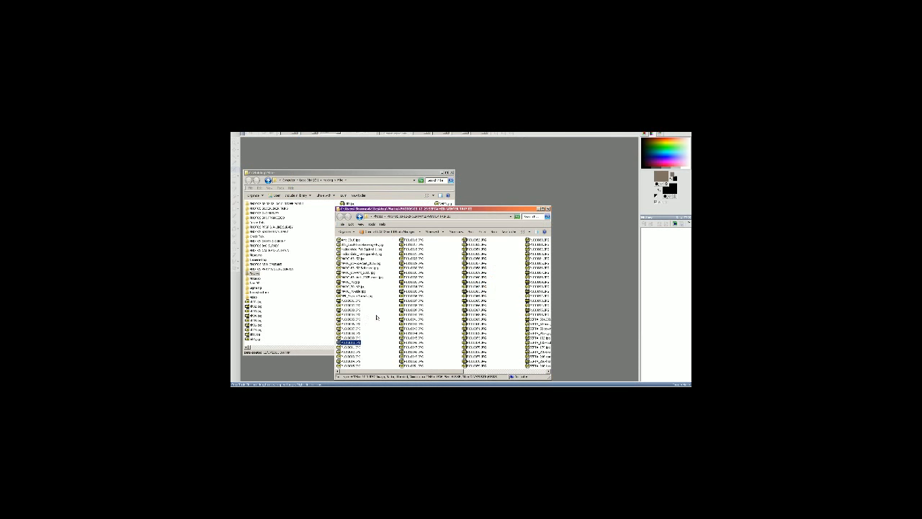
{"action": "double_click", "coordinate": [360, 348]}
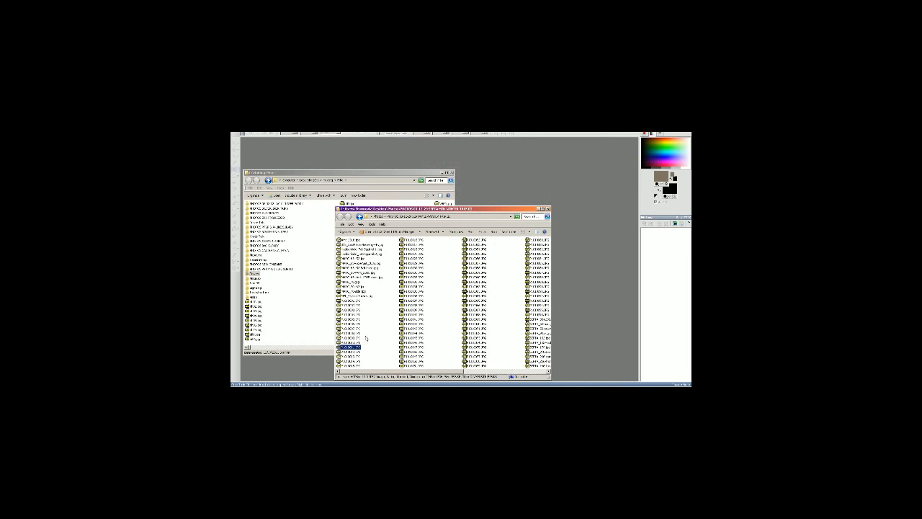
{"action": "double_click", "coordinate": [359, 344]}
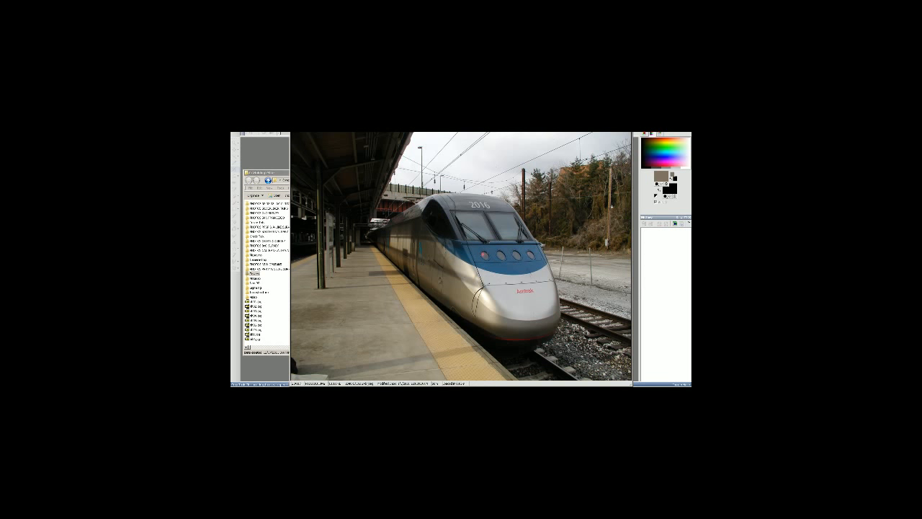
{"action": "key", "text": "Escape"}
Step: Delete the run of numbered photos starting at the Amtrak platform shot and open the following run in the image editor
{"action": "left_click", "coordinate": [405, 244], "text": "shift"}
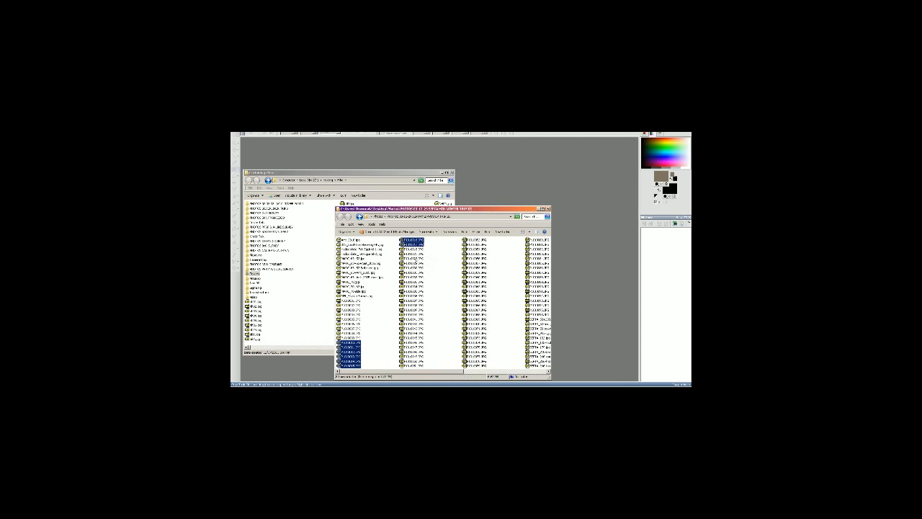
{"action": "left_click", "coordinate": [414, 257], "text": "shift"}
{"action": "key", "text": "Delete"}
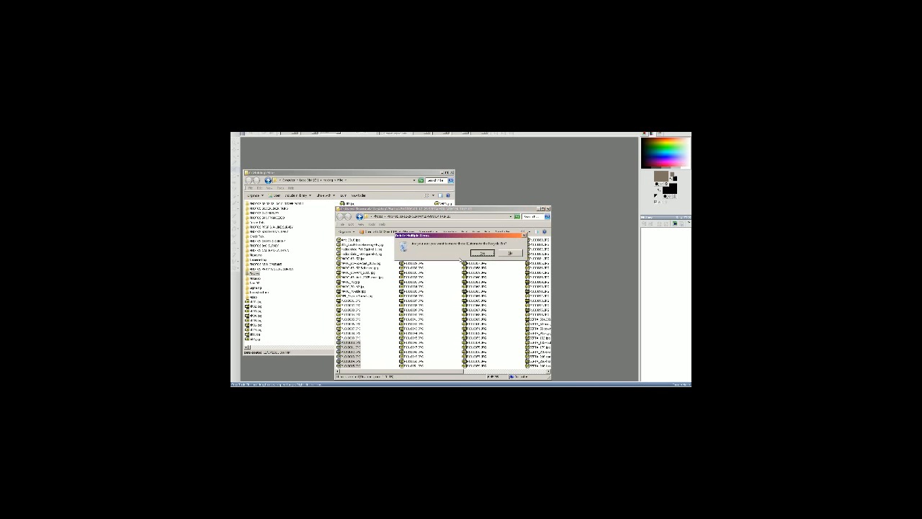
{"action": "key", "text": "Return"}
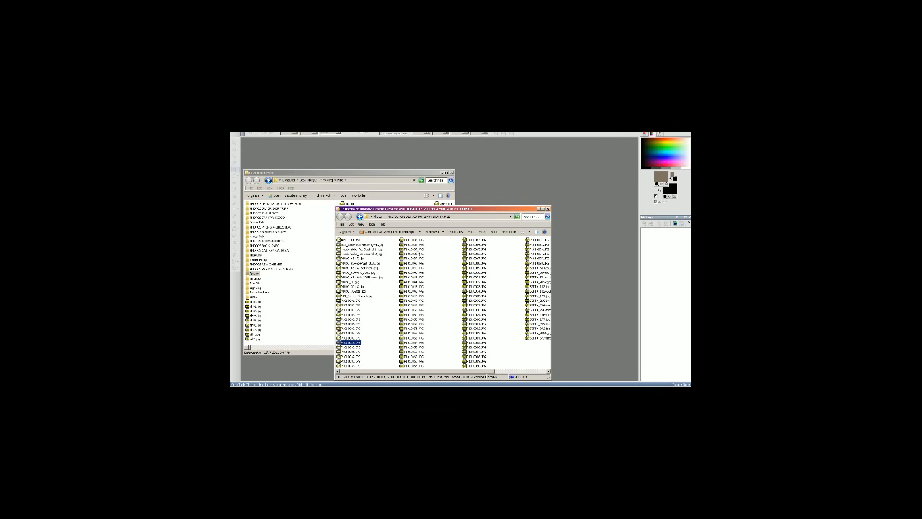
{"action": "left_click", "coordinate": [412, 248], "text": "shift"}
{"action": "left_click", "coordinate": [414, 263], "text": "shift"}
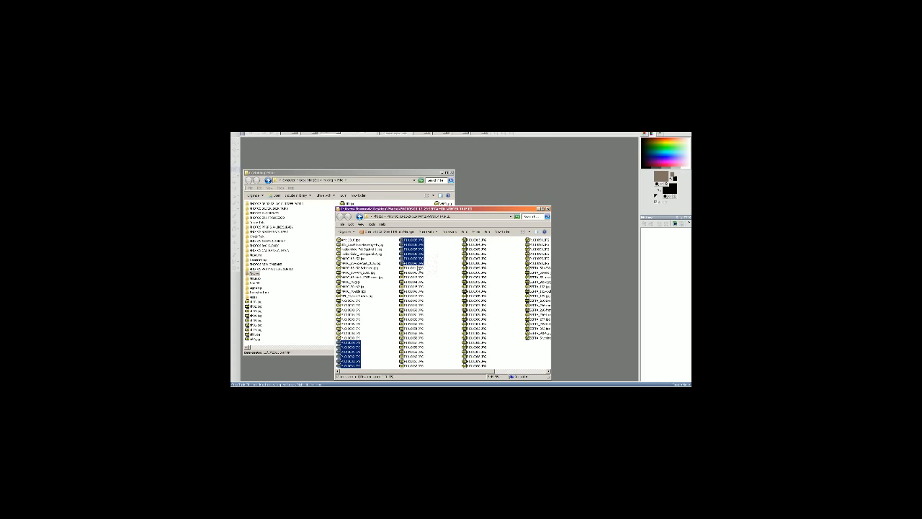
Step: Change the photo folder's sort order twice and examine the named files at the end of the list
{"action": "right_click", "coordinate": [385, 306]}
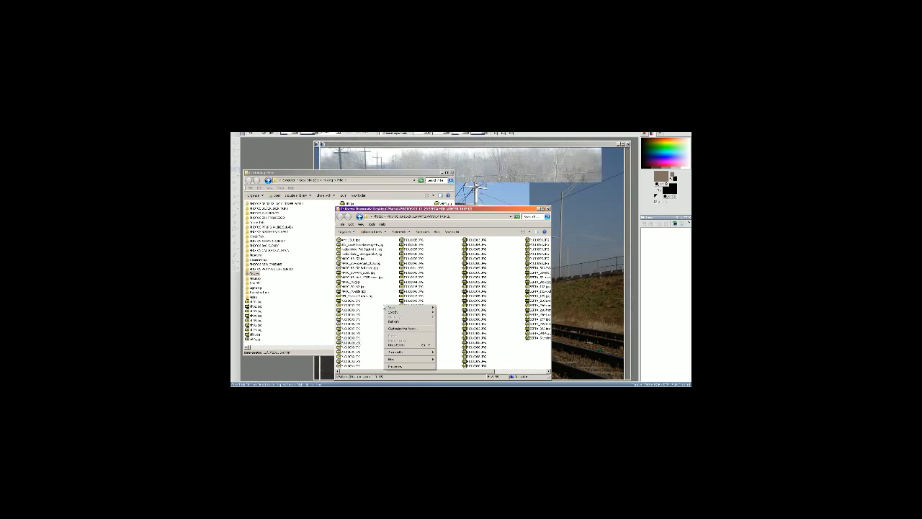
{"action": "mouse_move", "coordinate": [403, 312]}
{"action": "left_click", "coordinate": [450, 321]}
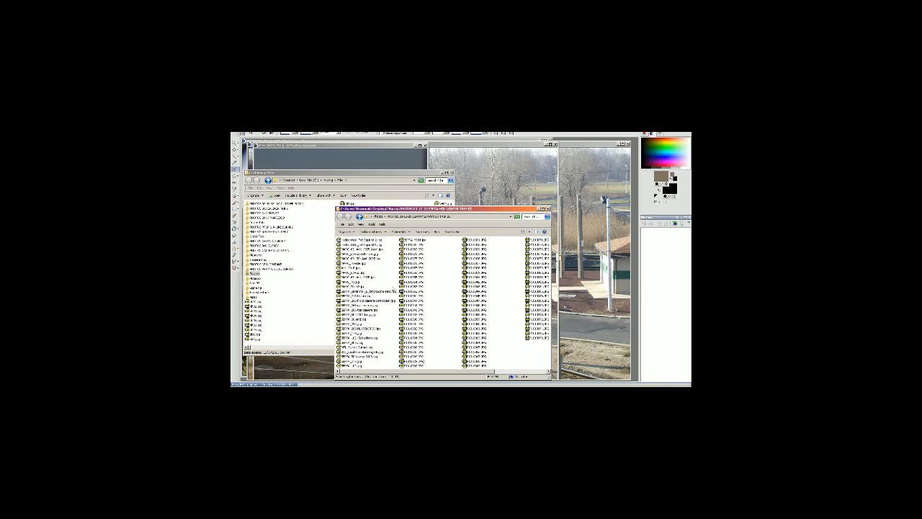
{"action": "right_click", "coordinate": [389, 281]}
{"action": "mouse_move", "coordinate": [403, 288]}
{"action": "left_click", "coordinate": [446, 307]}
{"action": "scroll", "coordinate": [466, 317], "scroll_direction": "down", "scroll_amount": 1}
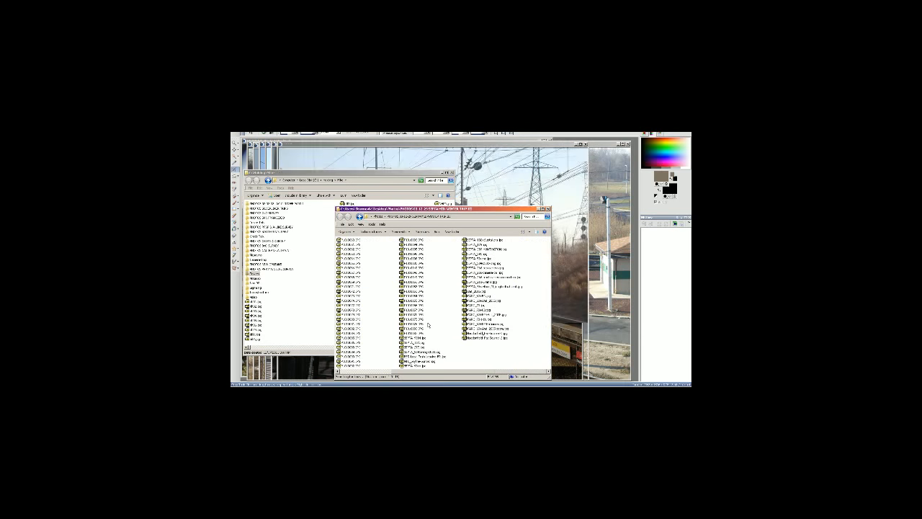
{"action": "left_click", "coordinate": [487, 337]}
{"action": "left_click", "coordinate": [494, 352]}
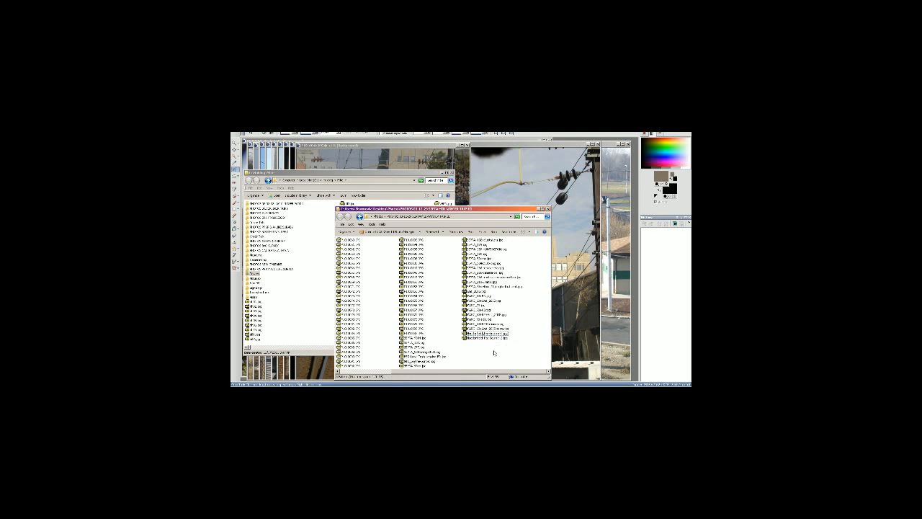
Step: Switch to Paint Shop Pro and minimize the opened train and trolley photo windows
{"action": "key", "text": "alt+Tab"}
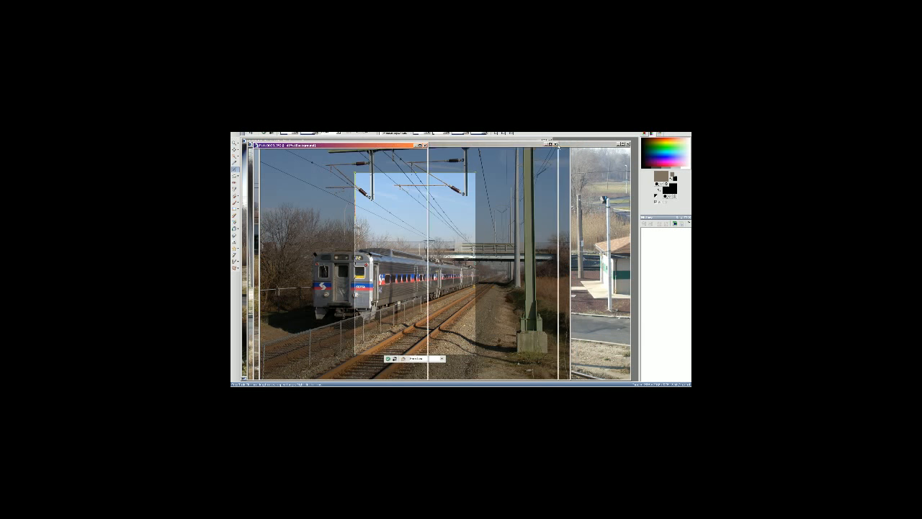
{"action": "left_click", "coordinate": [545, 144]}
{"action": "left_click", "coordinate": [539, 140]}
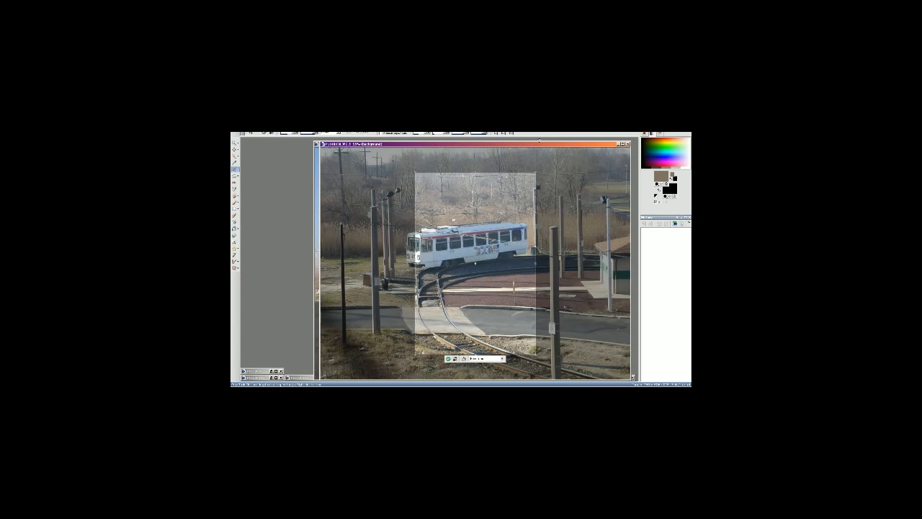
{"action": "left_click", "coordinate": [620, 145]}
{"action": "left_click", "coordinate": [611, 144]}
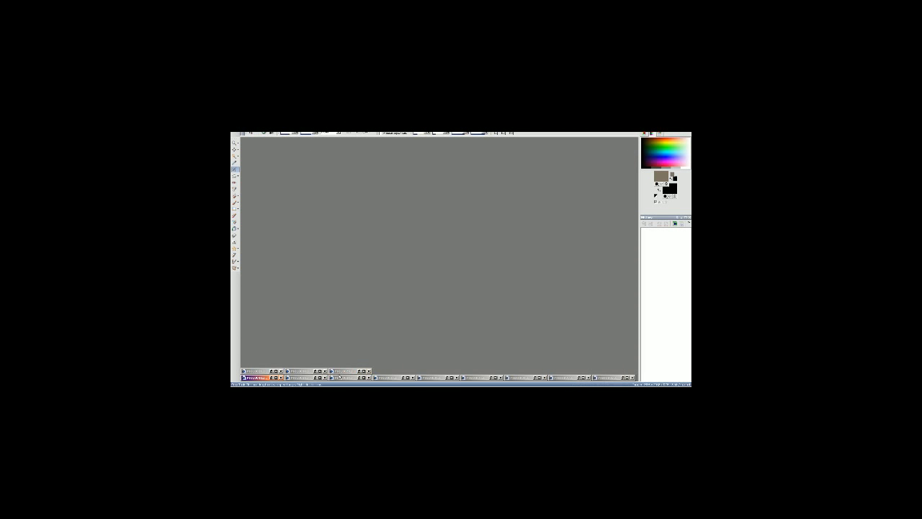
Step: Restore the photo of the white SEPTA trolley beside the road and straighten it with a slight rotation
{"action": "left_click", "coordinate": [355, 372]}
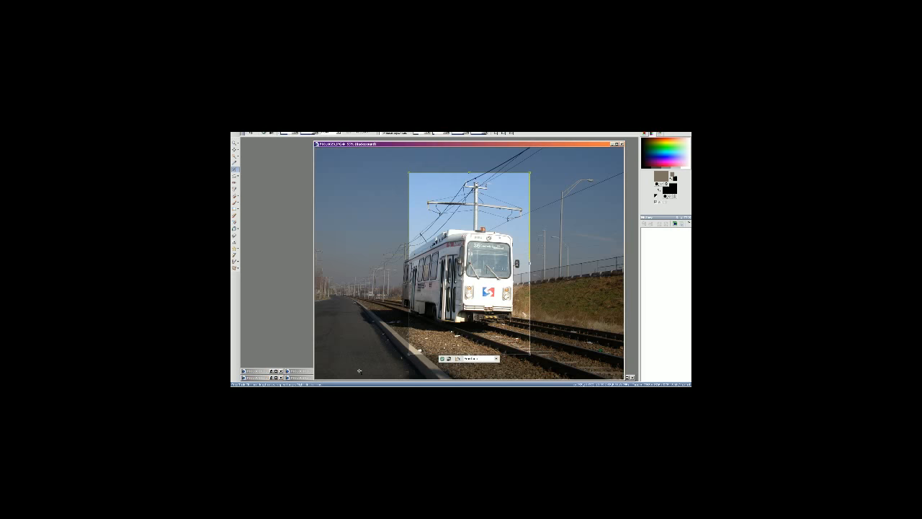
{"action": "left_click", "coordinate": [235, 176]}
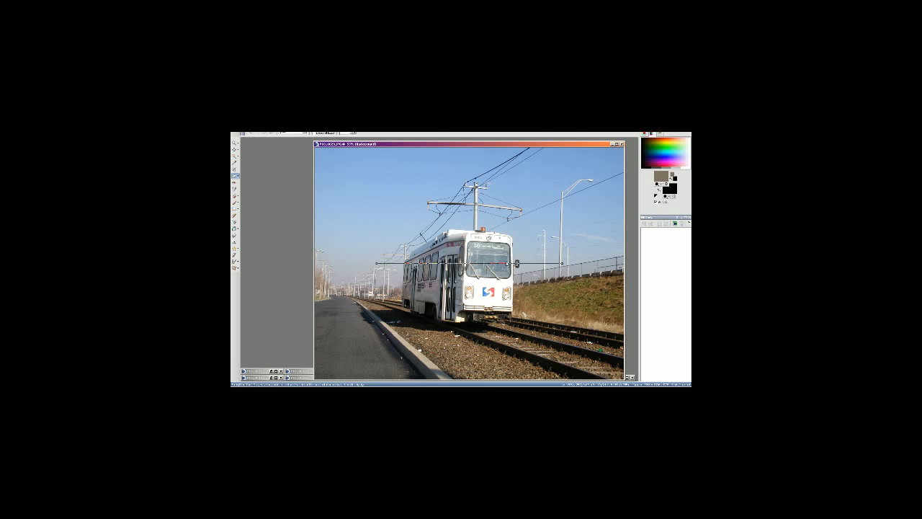
{"action": "left_click_drag", "start_coordinate": [562, 264], "coordinate": [559, 268]}
{"action": "left_click", "coordinate": [274, 134]}
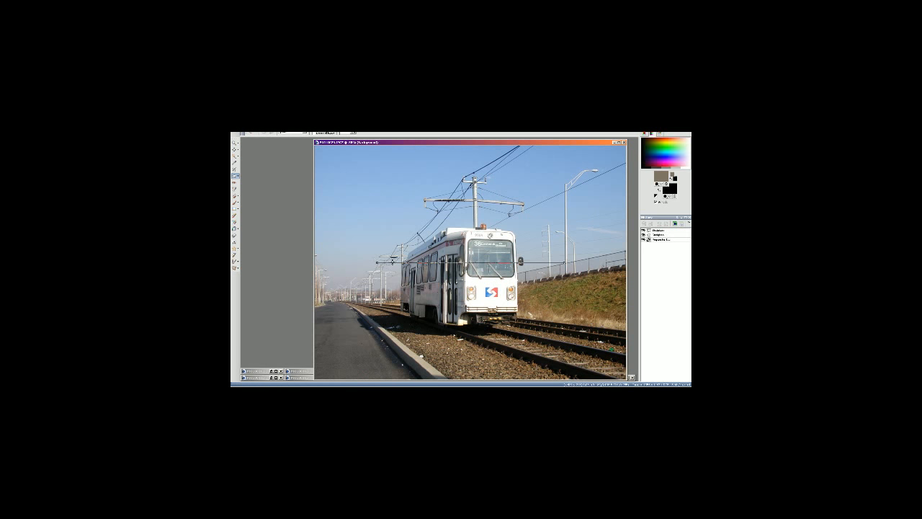
Step: Crop the trolley photo to a landscape frame keeping the whole trolley, its overhead pole and part of the road
{"action": "left_click", "coordinate": [234, 170]}
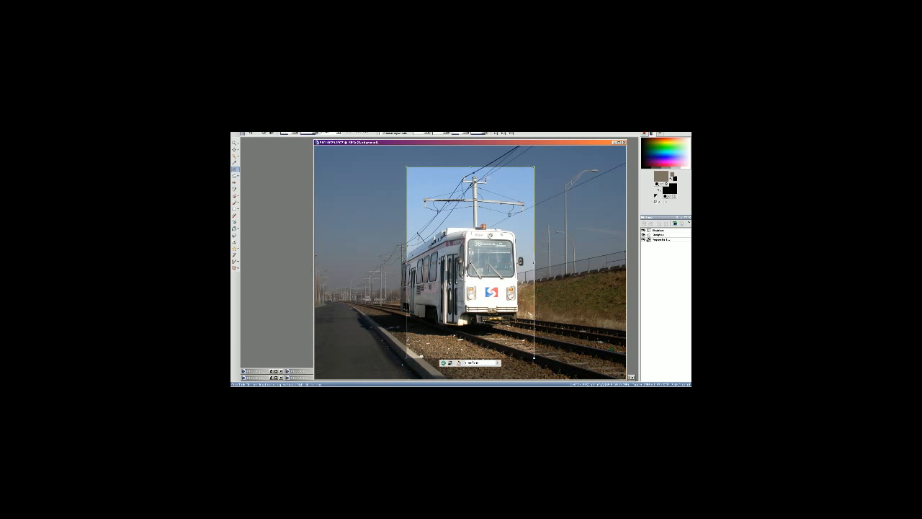
{"action": "left_click_drag", "start_coordinate": [477, 279], "coordinate": [500, 258]}
{"action": "left_click_drag", "start_coordinate": [502, 170], "coordinate": [503, 154]}
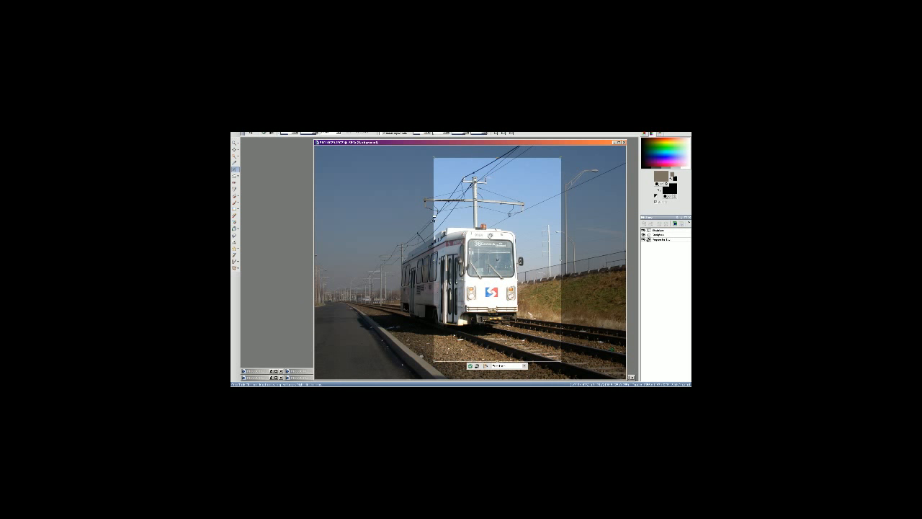
{"action": "left_click_drag", "start_coordinate": [433, 224], "coordinate": [314, 225]}
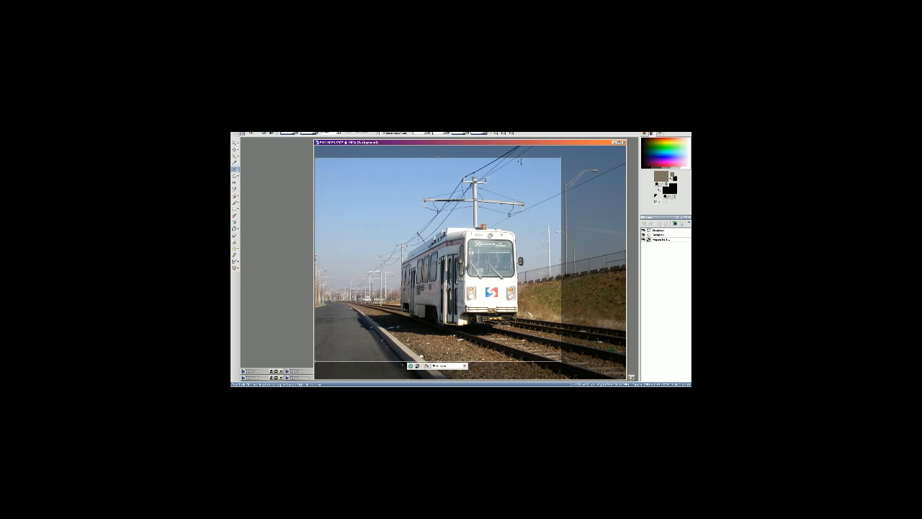
{"action": "left_click_drag", "start_coordinate": [523, 155], "coordinate": [525, 176]}
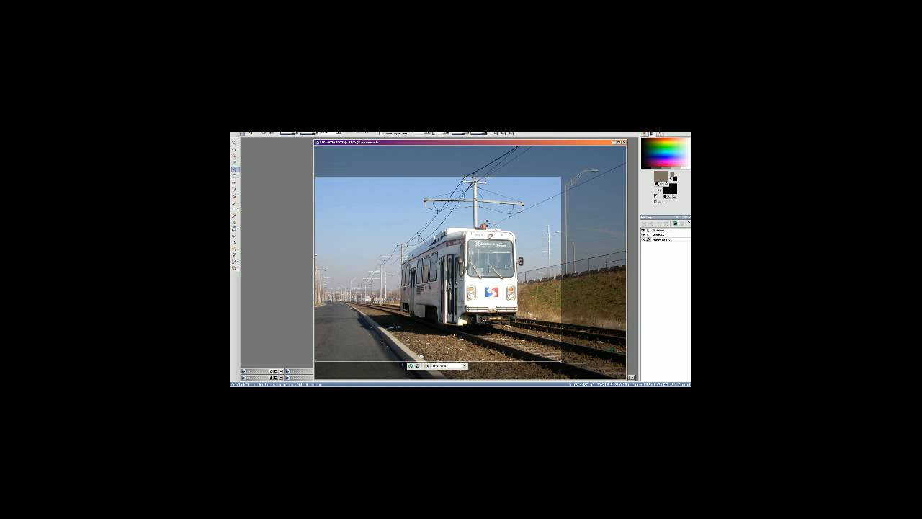
{"action": "left_click_drag", "start_coordinate": [486, 224], "coordinate": [495, 203]}
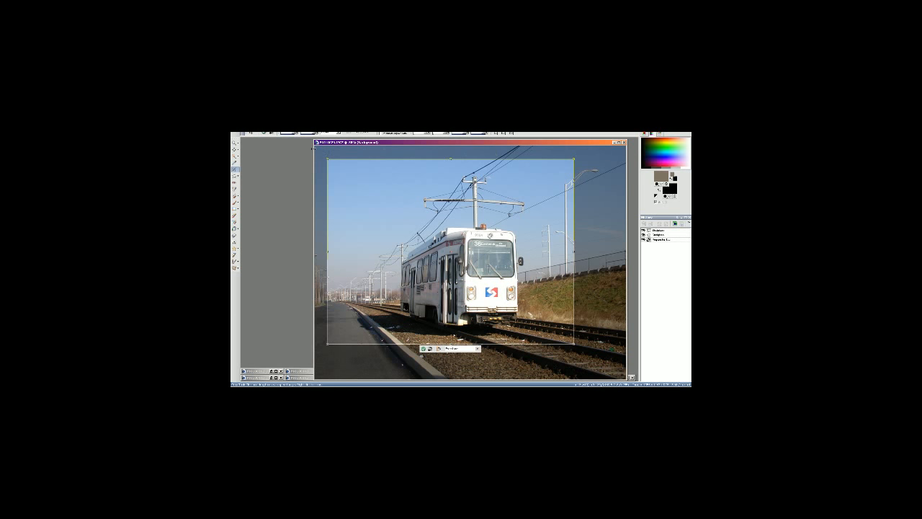
{"action": "left_click", "coordinate": [424, 349]}
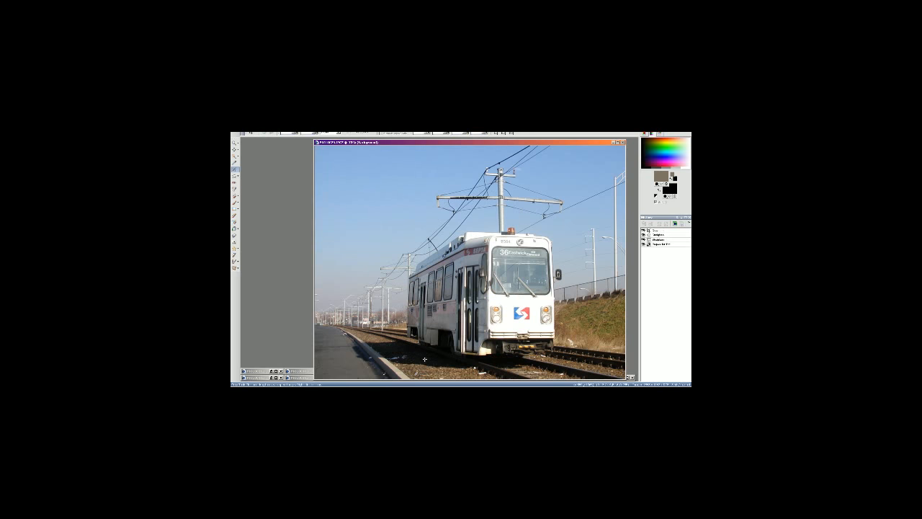
Step: Apply the Hue/Saturation/Lightness adjustment to the roadside trolley photo and resize it to a width of 1280 pixels
{"action": "key", "text": "shift+h"}
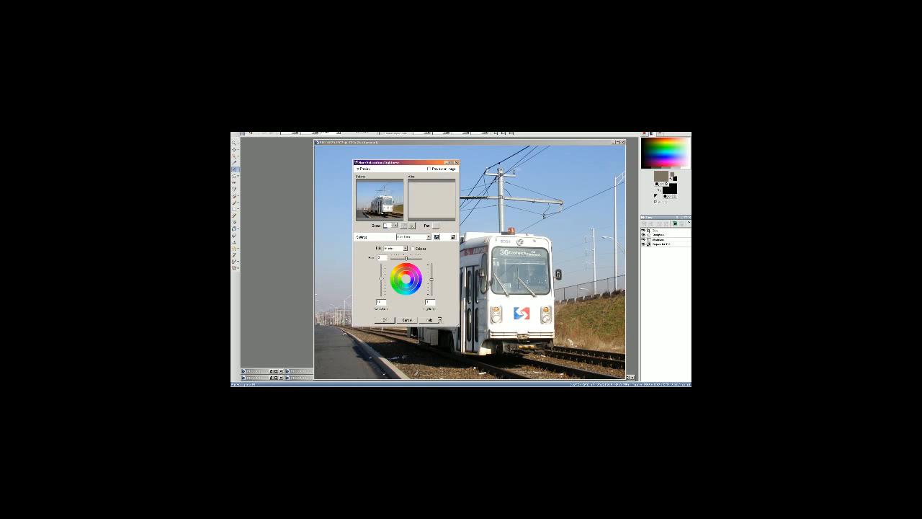
{"action": "left_click", "coordinate": [386, 322]}
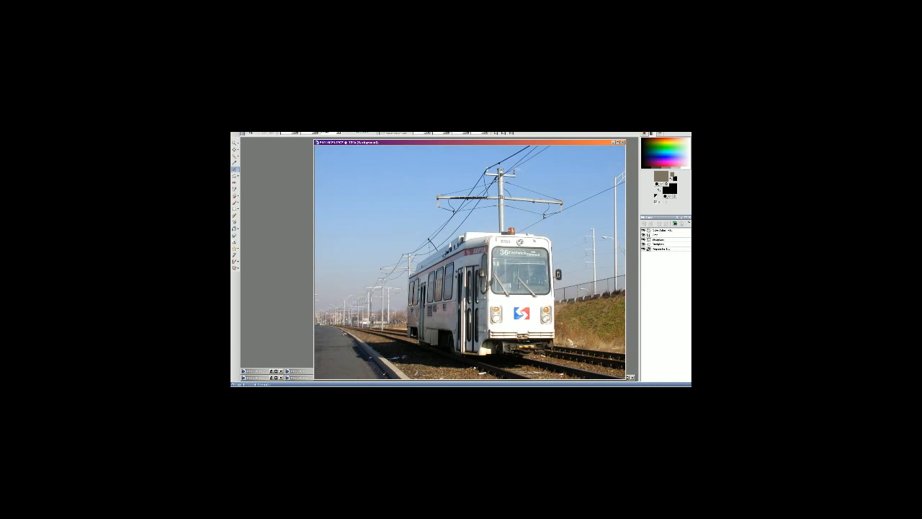
{"action": "left_click", "coordinate": [281, 133]}
{"action": "left_click", "coordinate": [285, 151]}
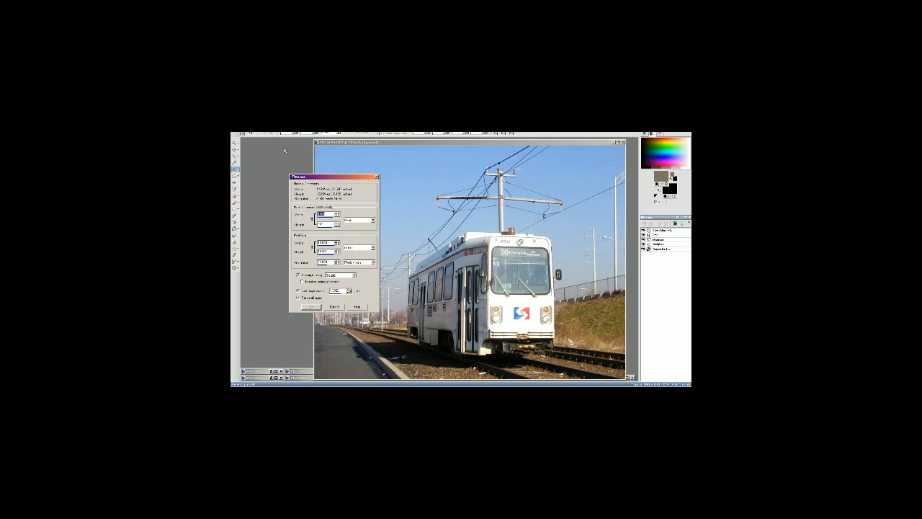
{"action": "type", "text": "1280"}
{"action": "left_click", "coordinate": [316, 307]}
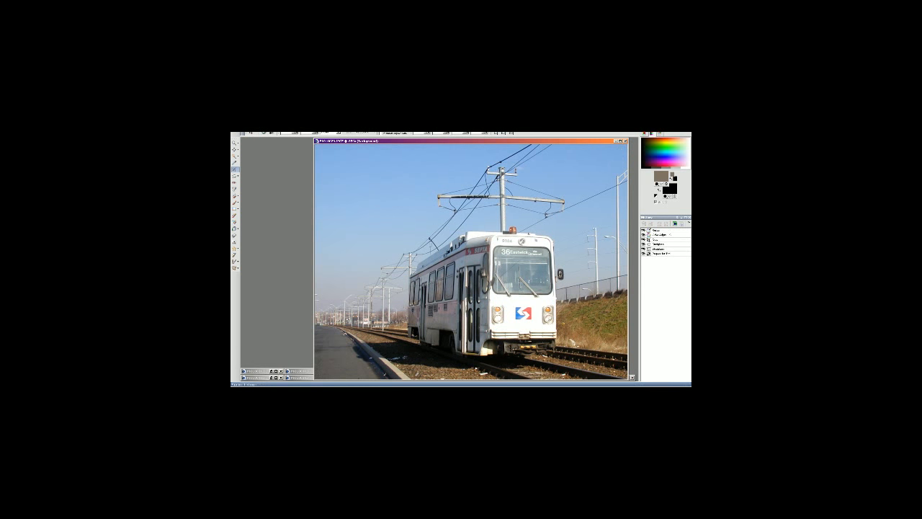
Step: Sharpen the roadside trolley photo and save it as a JPEG named SEPTA_908, replacing the existing file
{"action": "left_click", "coordinate": [293, 134]}
{"action": "left_click", "coordinate": [236, 133]}
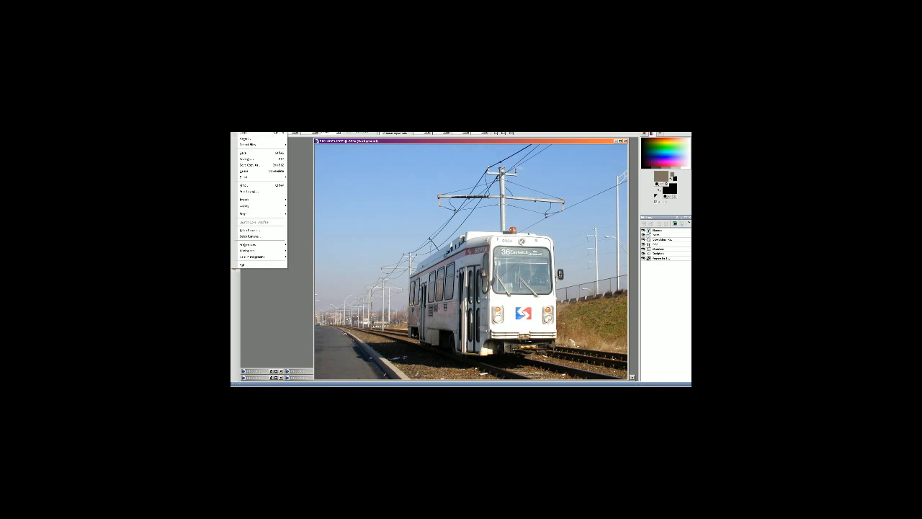
{"action": "left_click", "coordinate": [248, 159]}
{"action": "type", "text": "s"}
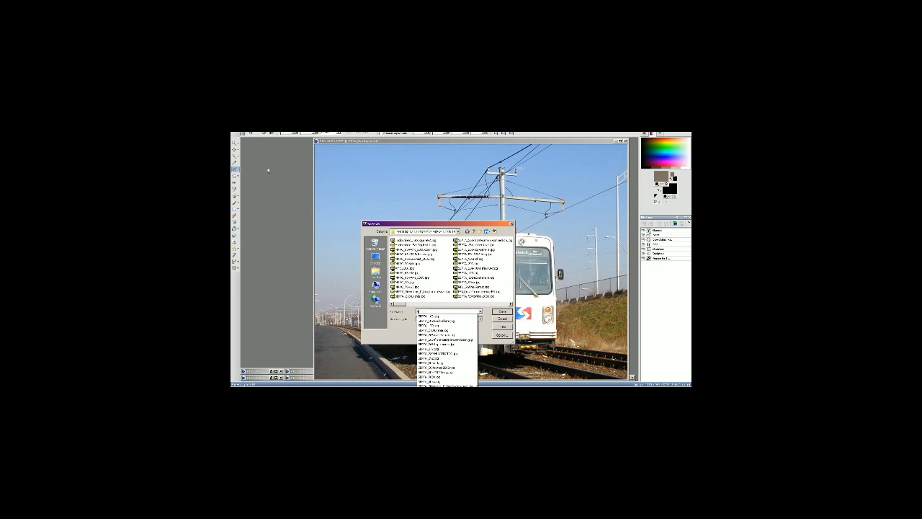
{"action": "type", "text": "EPTA_908"}
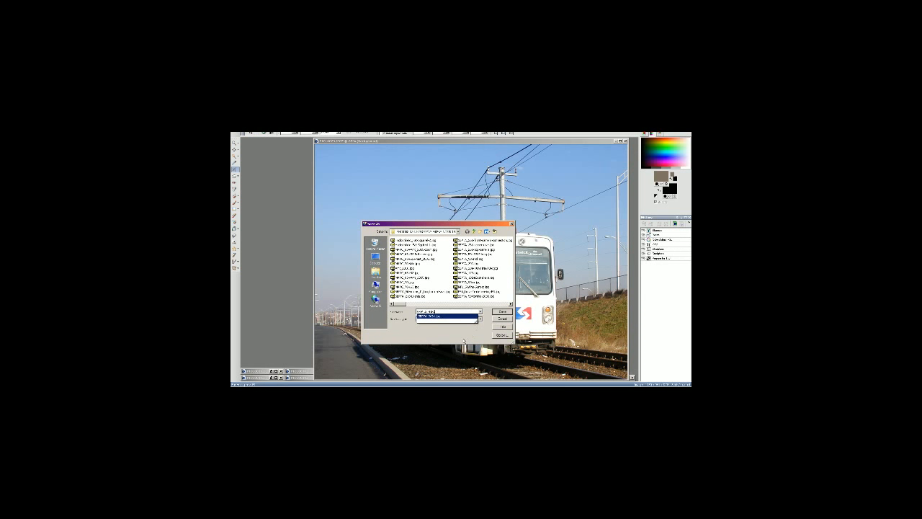
{"action": "left_click", "coordinate": [497, 313]}
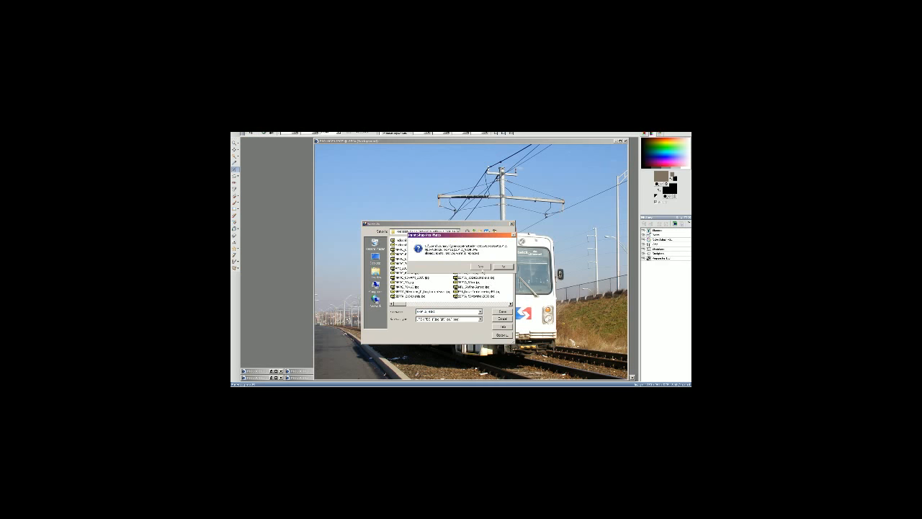
{"action": "left_click", "coordinate": [482, 269]}
{"action": "key", "text": "Escape"}
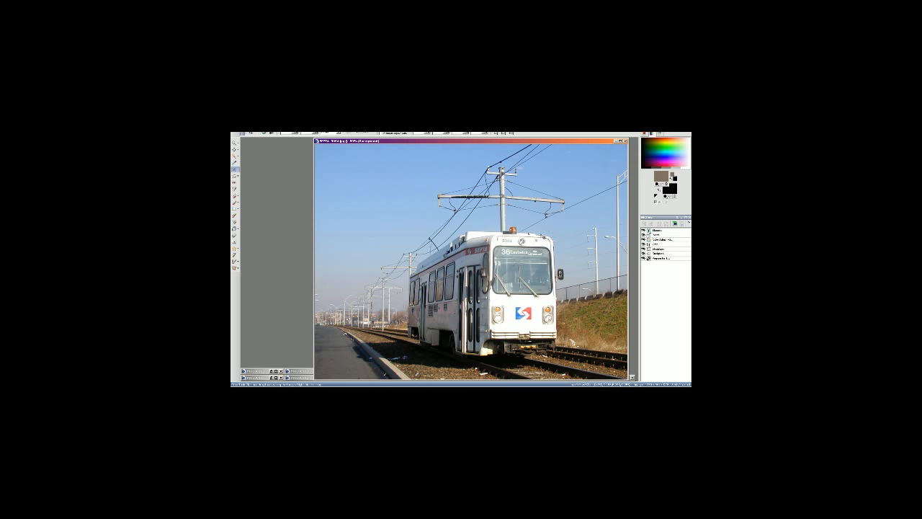
Step: Switch to the photo folder and open the newly saved SEPTA trolley file to check it
{"action": "key", "text": "alt+Tab"}
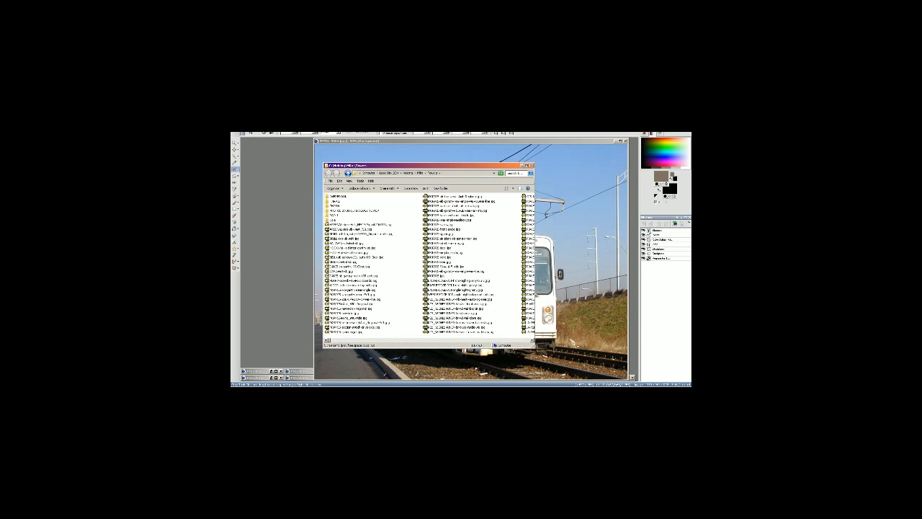
{"action": "key", "text": "alt+Tab"}
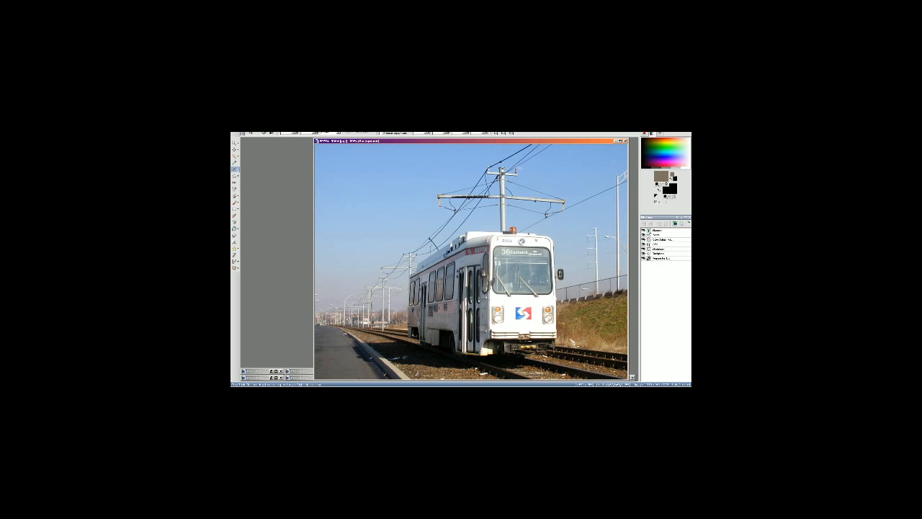
{"action": "key", "text": "alt+Tab"}
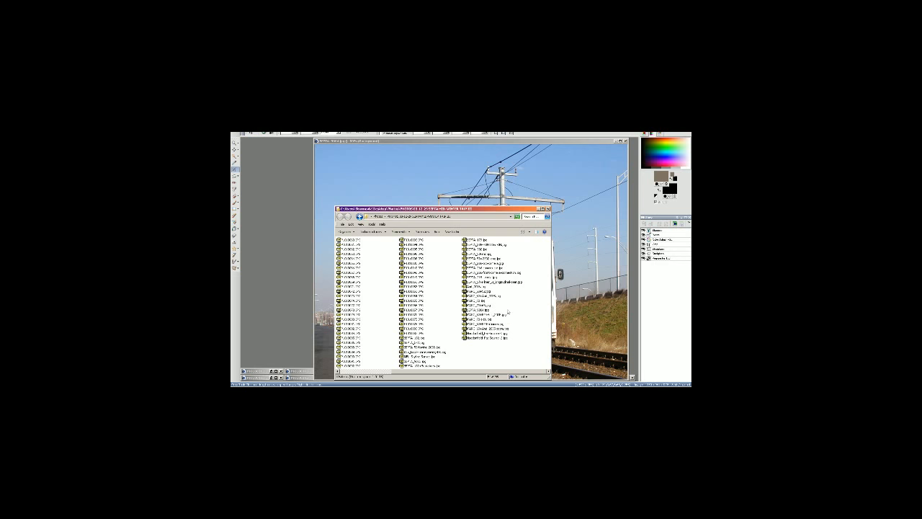
{"action": "double_click", "coordinate": [472, 311]}
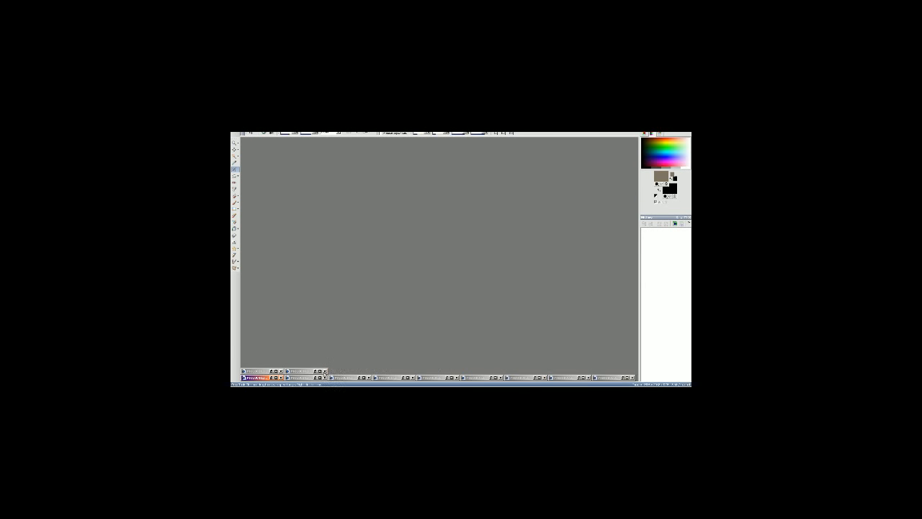
Step: Restore the photo of the white trolley on the curved loop track and straighten it with a slight rotation
{"action": "left_click", "coordinate": [319, 371]}
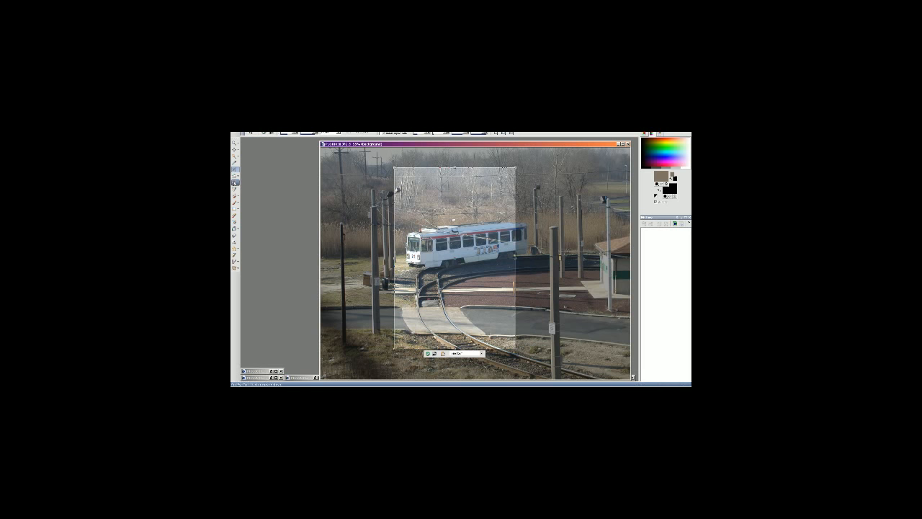
{"action": "left_click", "coordinate": [235, 176]}
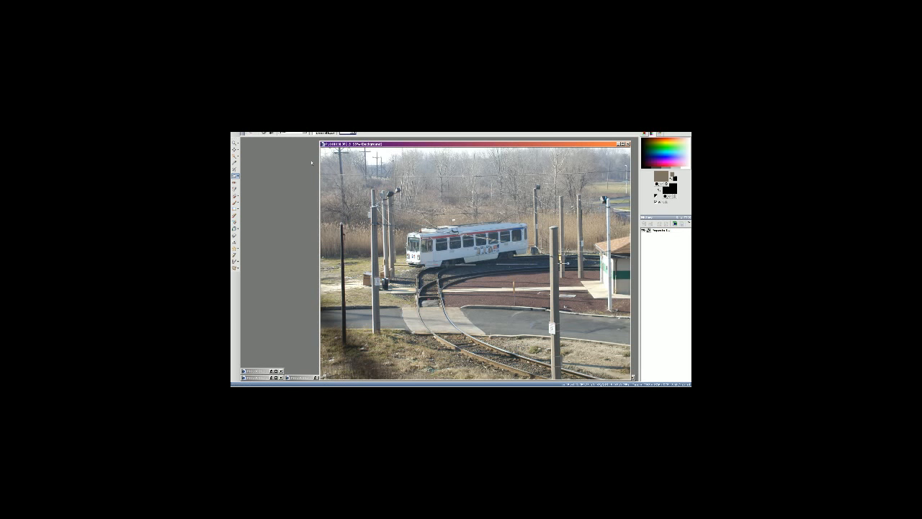
{"action": "left_click", "coordinate": [266, 133]}
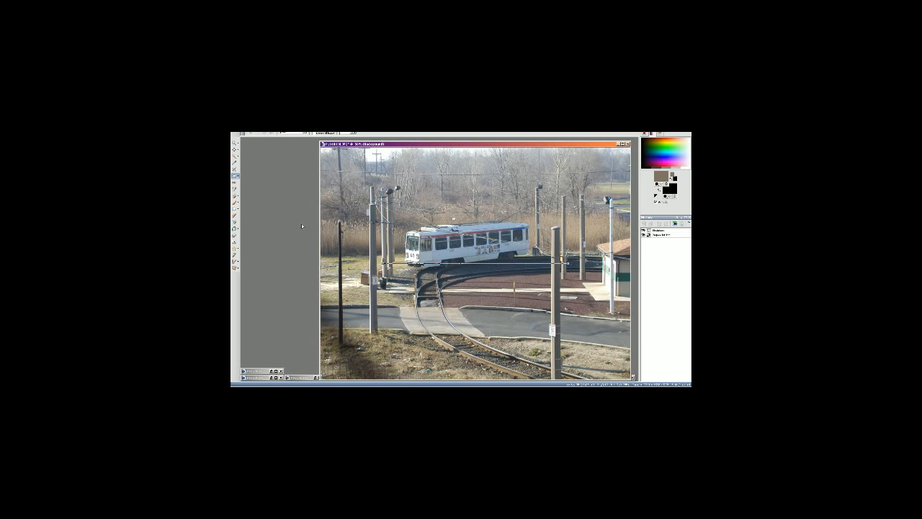
Step: Crop the loop photo to a landscape frame that trims the upper strip and the dark pole beside the field
{"action": "left_click", "coordinate": [235, 169]}
{"action": "left_click_drag", "start_coordinate": [452, 188], "coordinate": [546, 211]}
{"action": "left_click_drag", "start_coordinate": [506, 288], "coordinate": [355, 288]}
{"action": "left_click_drag", "start_coordinate": [512, 194], "coordinate": [516, 170]}
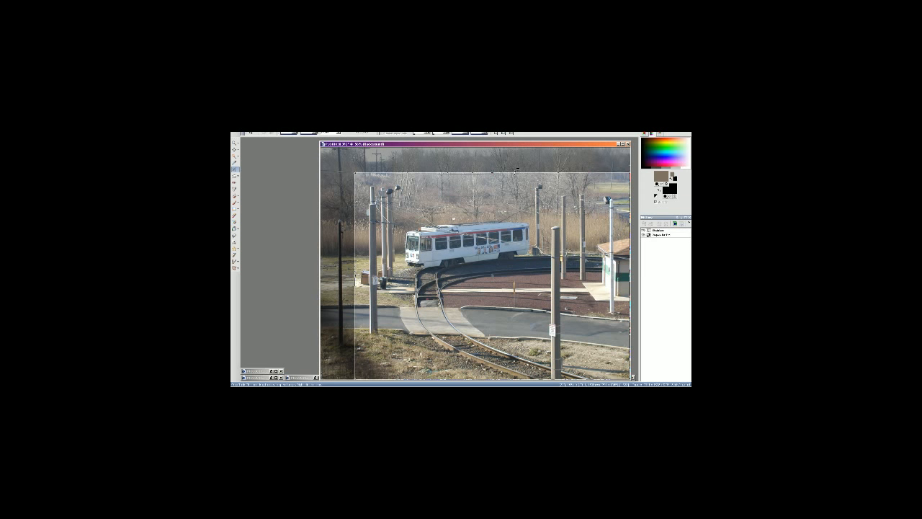
{"action": "left_click_drag", "start_coordinate": [515, 171], "coordinate": [516, 168]}
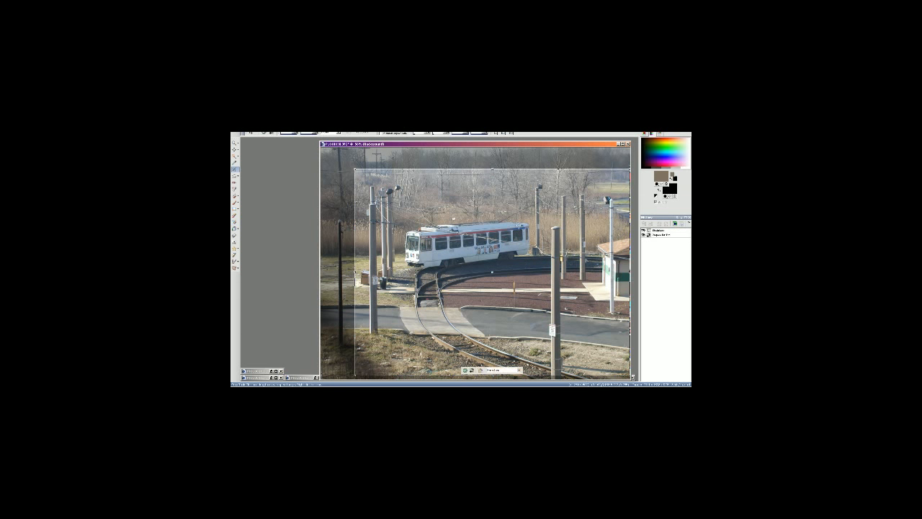
{"action": "left_click", "coordinate": [464, 370]}
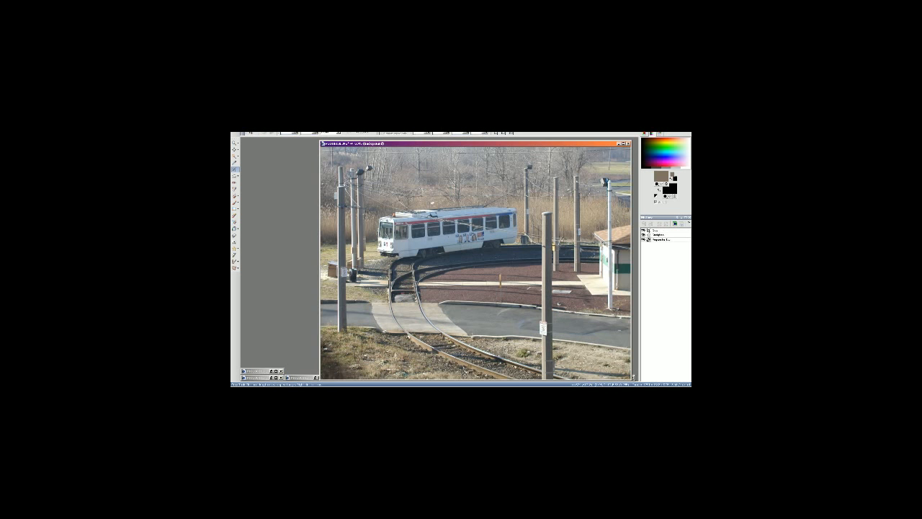
Step: Apply the Hue/Saturation/Lightness adjustment and a second colour adjustment to the cropped loop photo
{"action": "key", "text": "shift+h"}
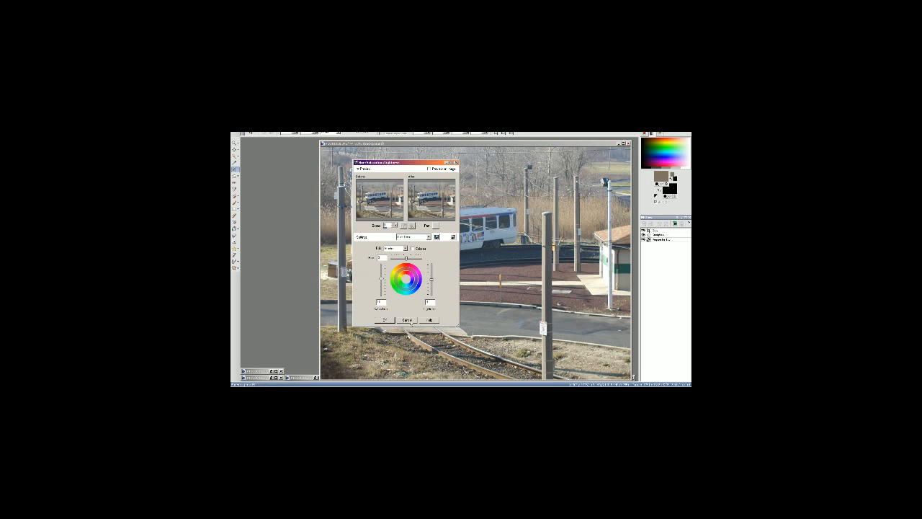
{"action": "key", "text": "Return"}
{"action": "key", "text": "shift+u"}
{"action": "key", "text": "Return"}
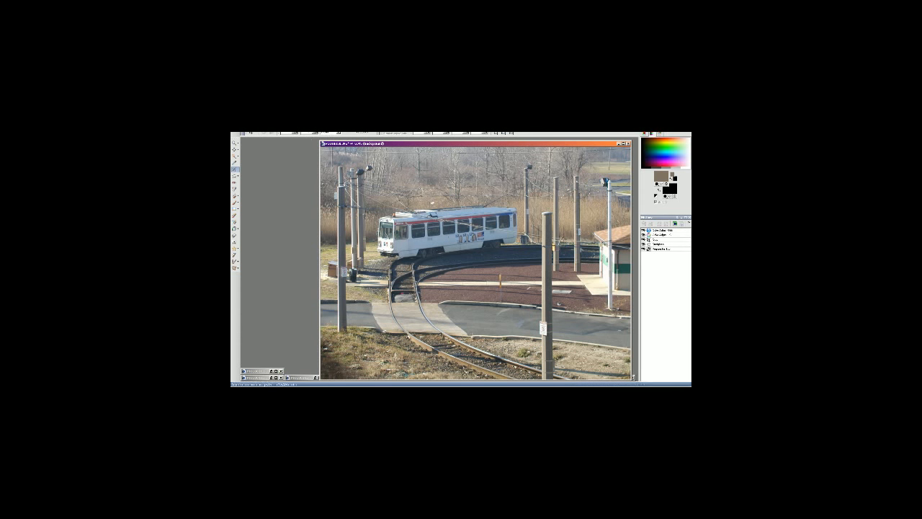
Step: Resize the loop photo with the current resize settings and sharpen it
{"action": "left_click", "coordinate": [267, 133]}
{"action": "left_click", "coordinate": [281, 143]}
{"action": "left_click", "coordinate": [317, 306]}
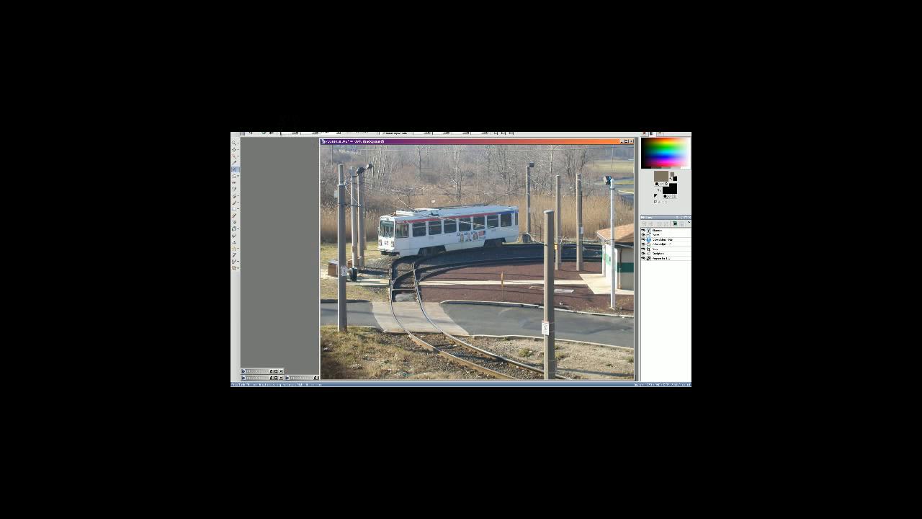
Step: Save the loop photo as a JPEG, reusing an existing SEPTA file name with a loop-above description appended
{"action": "left_click", "coordinate": [237, 133]}
{"action": "left_click", "coordinate": [258, 161]}
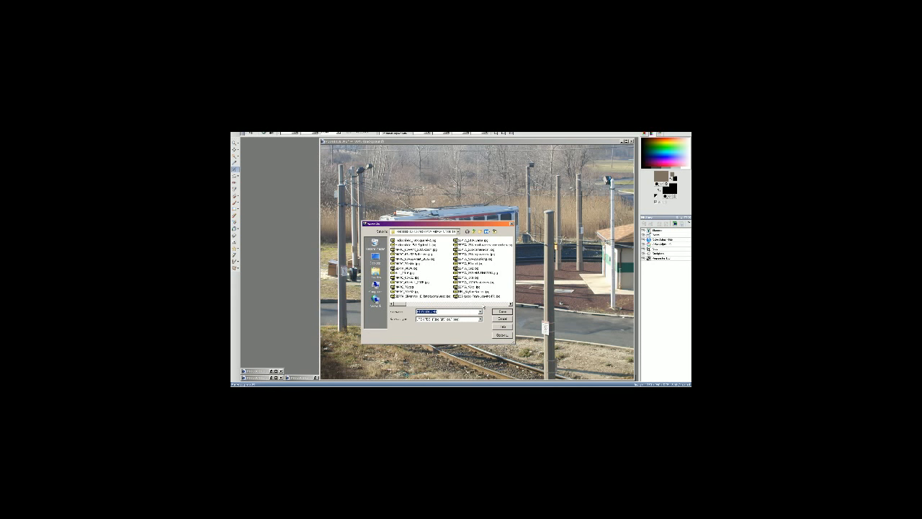
{"action": "left_click", "coordinate": [483, 305]}
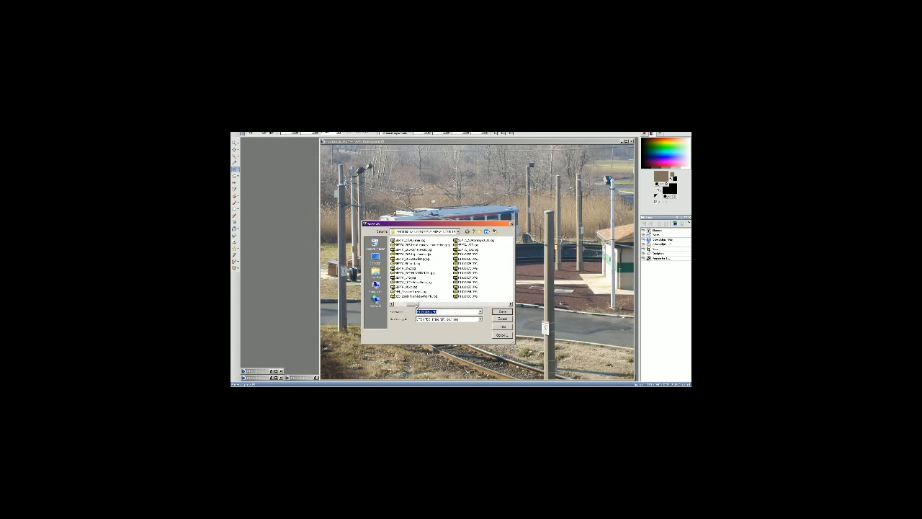
{"action": "left_click_drag", "start_coordinate": [416, 304], "coordinate": [389, 308]}
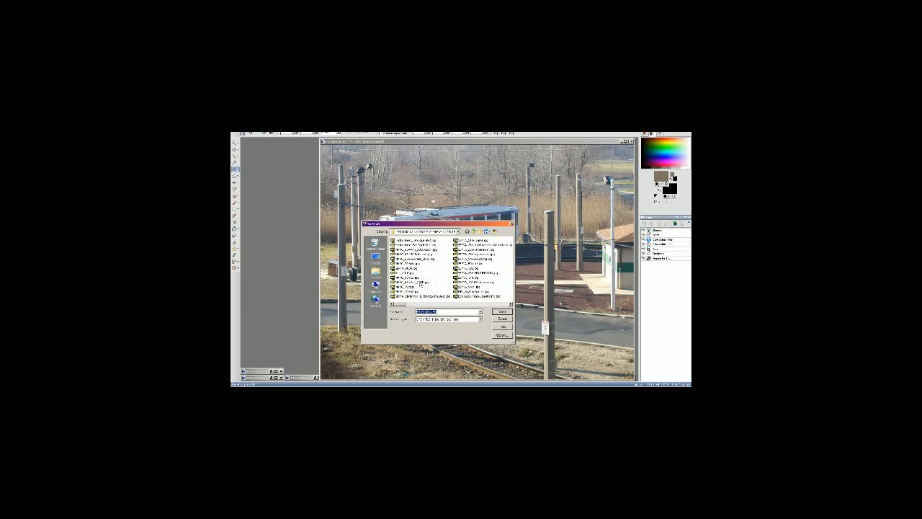
{"action": "left_click", "coordinate": [406, 268]}
{"action": "left_click", "coordinate": [439, 314]}
{"action": "type", "text": "-ensemblebove"}
{"action": "left_click", "coordinate": [497, 313]}
{"action": "key", "text": "Return"}
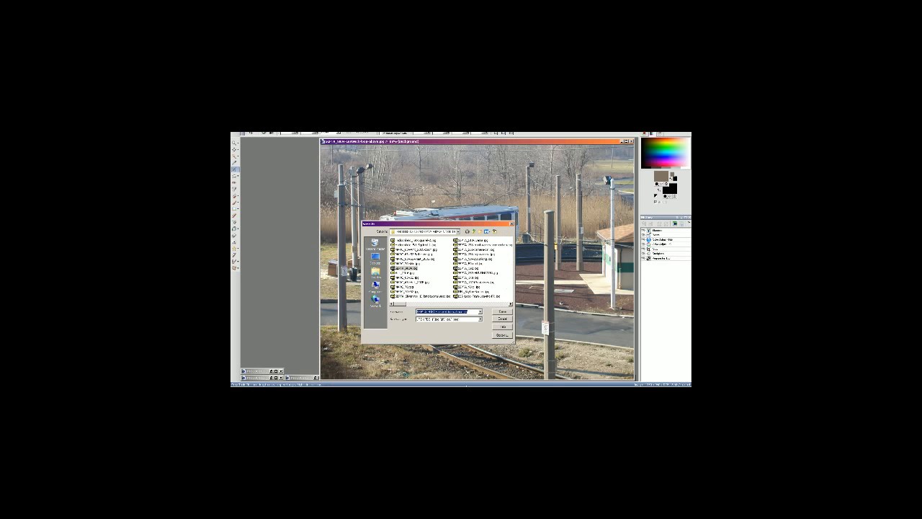
Step: Check the newly saved loop file in the photo folder and close the loop photo in Paint Shop Pro
{"action": "key", "text": "alt+Tab"}
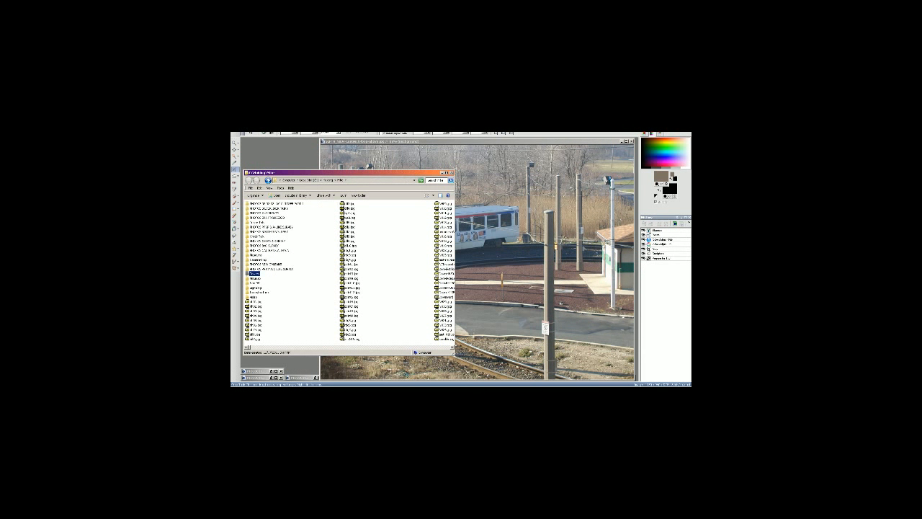
{"action": "key", "text": "alt+Tab"}
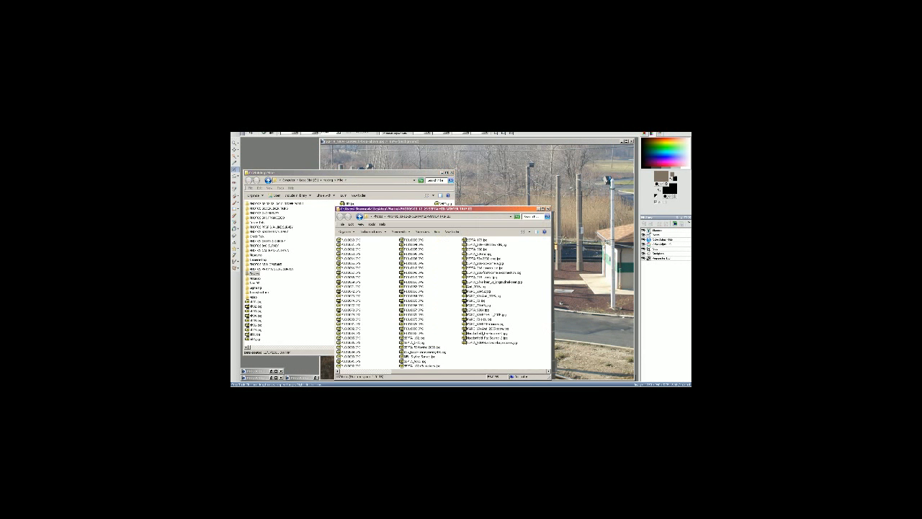
{"action": "left_click", "coordinate": [497, 343]}
{"action": "left_click", "coordinate": [497, 360]}
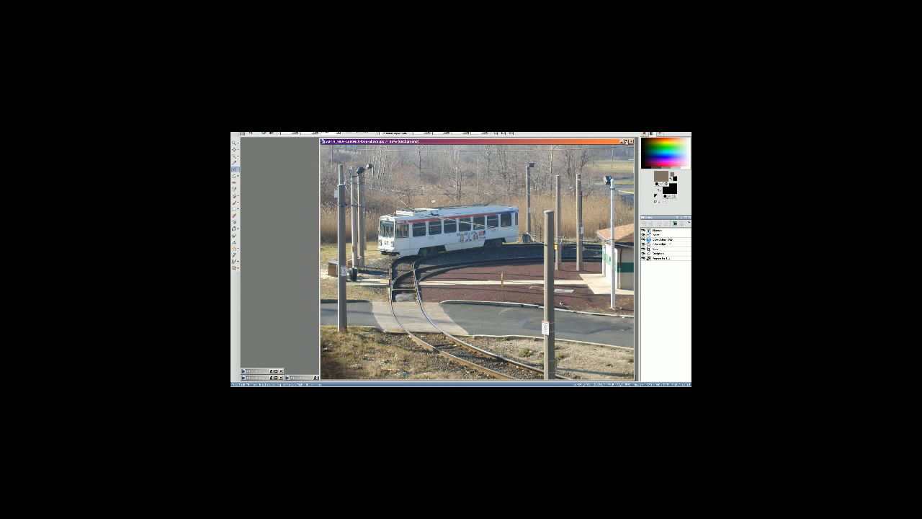
{"action": "left_click", "coordinate": [631, 141]}
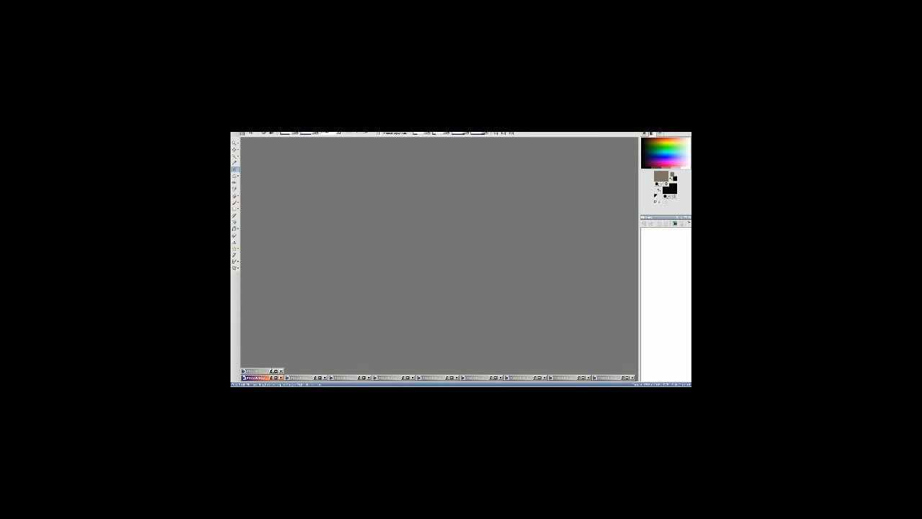
Step: Restore the wide view of the trolley loop and crop it to a landscape frame excluding the dark upper corners
{"action": "left_click", "coordinate": [273, 371]}
{"action": "left_click_drag", "start_coordinate": [411, 261], "coordinate": [347, 269]}
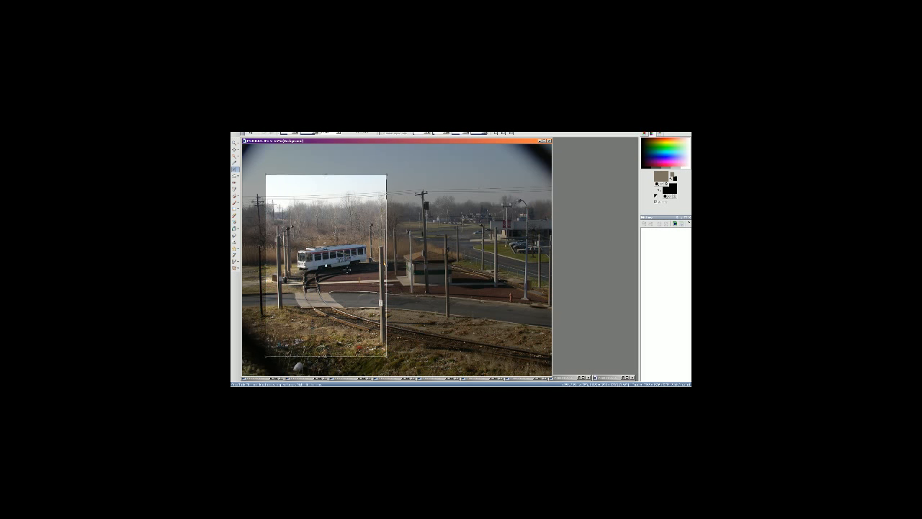
{"action": "left_click_drag", "start_coordinate": [387, 177], "coordinate": [540, 178]}
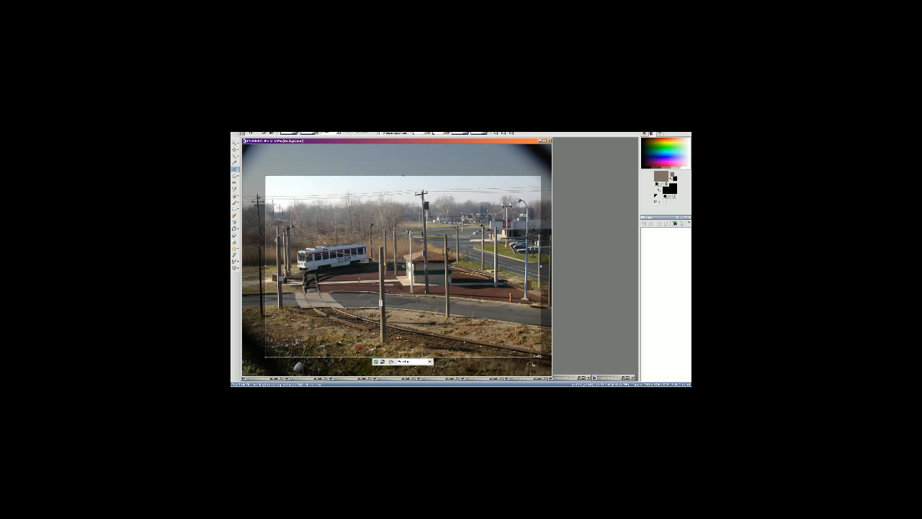
{"action": "left_click_drag", "start_coordinate": [531, 356], "coordinate": [534, 377]}
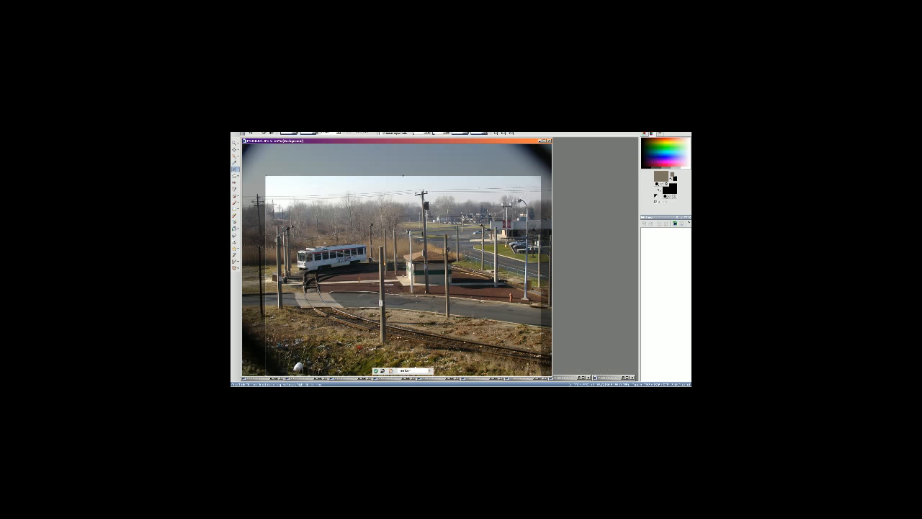
{"action": "left_click_drag", "start_coordinate": [502, 176], "coordinate": [501, 169]}
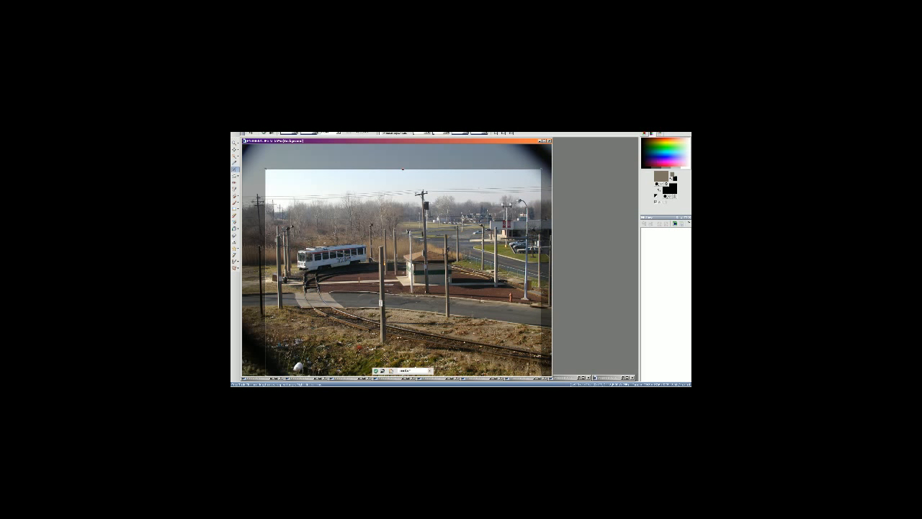
{"action": "left_click", "coordinate": [375, 371]}
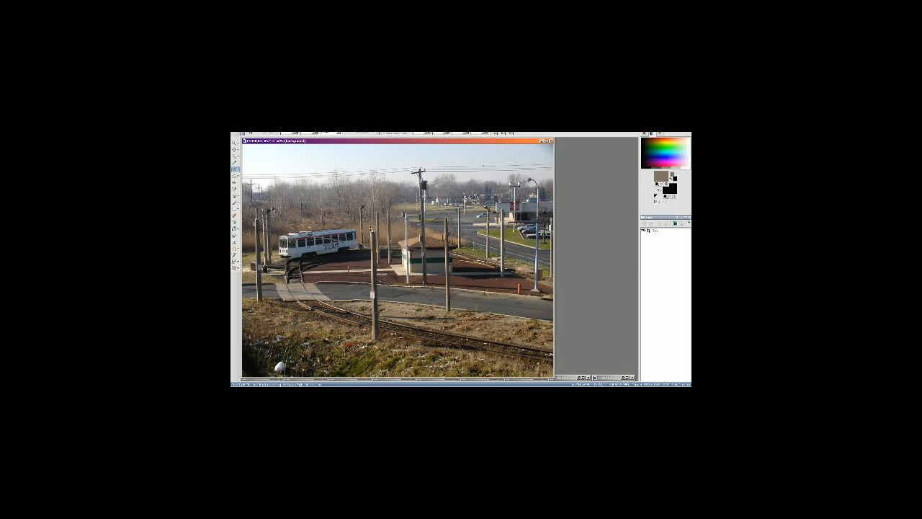
Step: Apply the colour adjustment to the cropped wide loop photo and resize it with the current resize settings
{"action": "key", "text": "shift+m"}
{"action": "key", "text": "Return"}
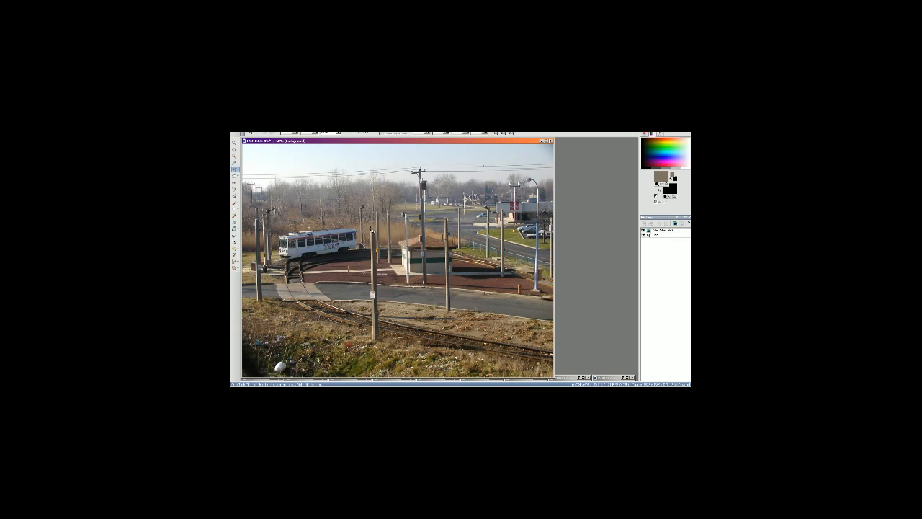
{"action": "left_click", "coordinate": [269, 132]}
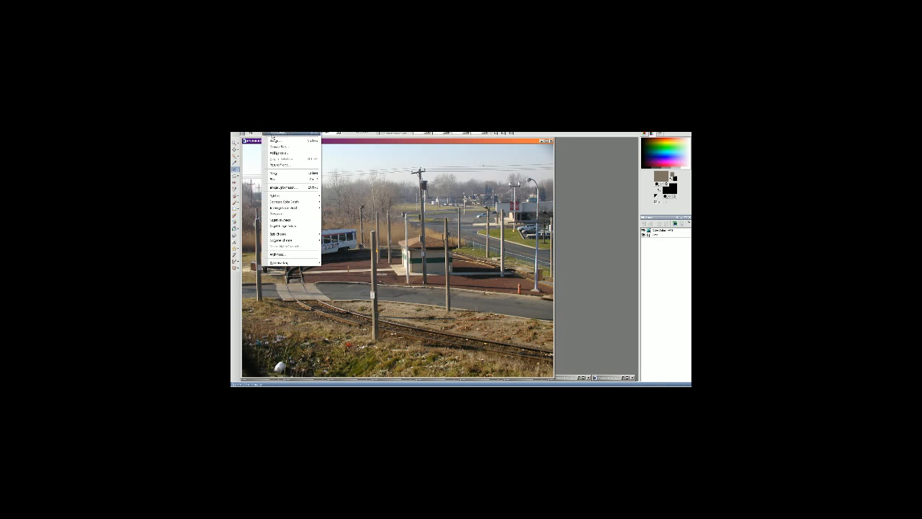
{"action": "left_click", "coordinate": [286, 142]}
{"action": "left_click", "coordinate": [311, 307]}
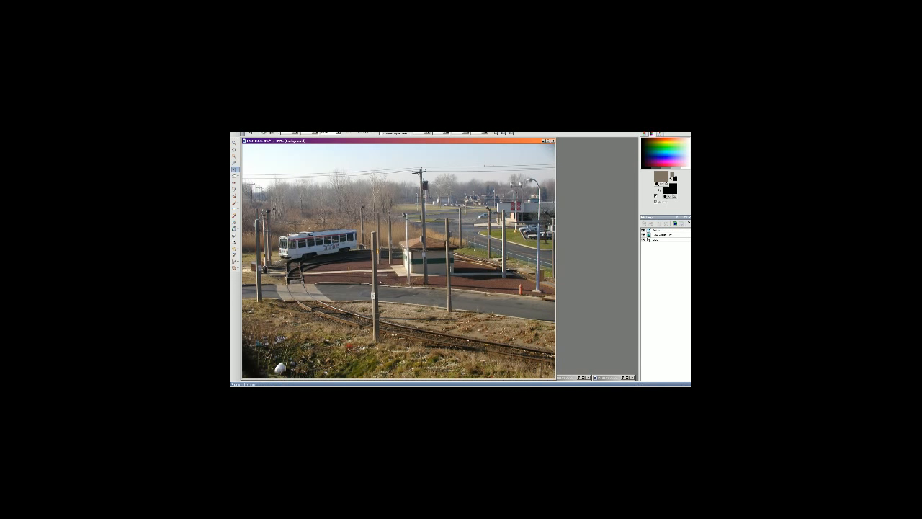
Step: Sharpen the wide loop photo and save it as a JPEG, reusing an existing SEPTA loop file name with a changed ending
{"action": "key", "text": "shift+s"}
{"action": "left_click", "coordinate": [237, 133]}
{"action": "left_click", "coordinate": [254, 158]}
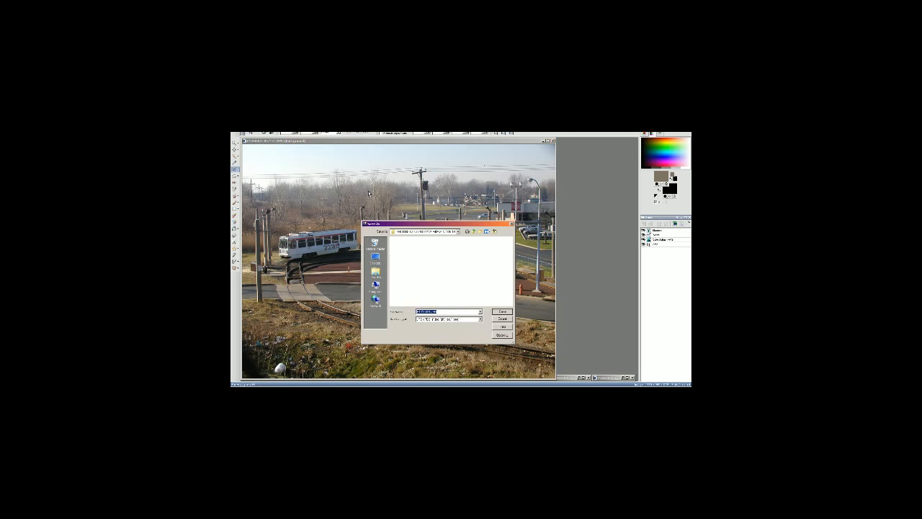
{"action": "left_click", "coordinate": [418, 241]}
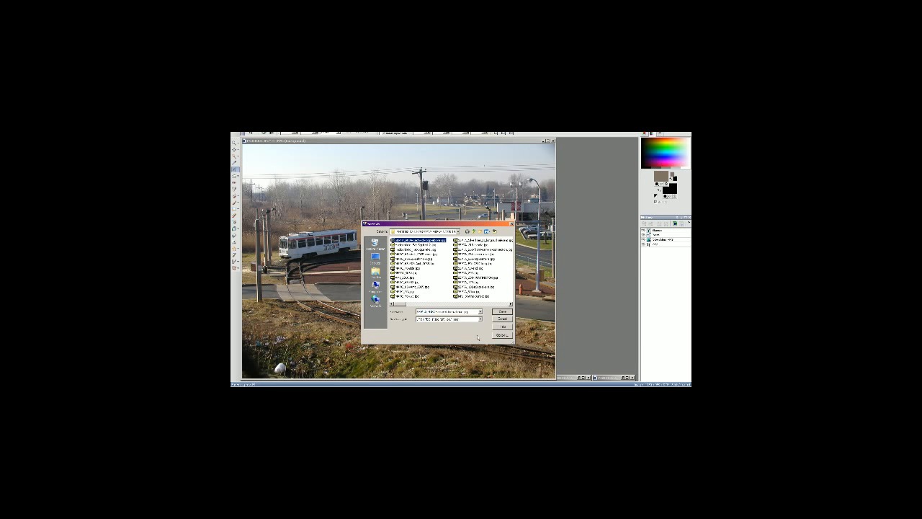
{"action": "left_click", "coordinate": [444, 313]}
{"action": "left_click_drag", "start_coordinate": [428, 312], "coordinate": [552, 320]}
{"action": "key", "text": "BackSpace"}
{"action": "left_click", "coordinate": [506, 311]}
{"action": "left_click", "coordinate": [478, 267]}
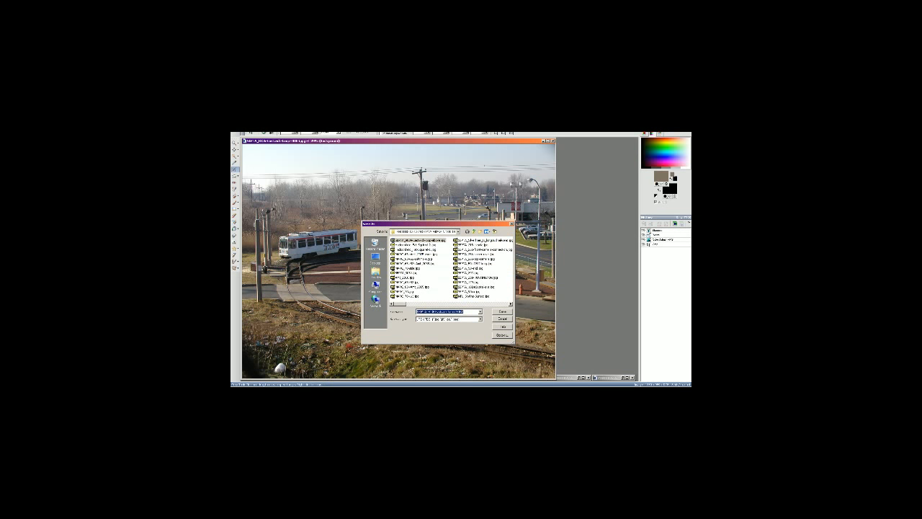
Step: Look through the open photo folders for the newly saved wide loop file and close the wide loop photo in Paint Shop Pro
{"action": "left_click", "coordinate": [378, 386]}
{"action": "left_click", "coordinate": [340, 372]}
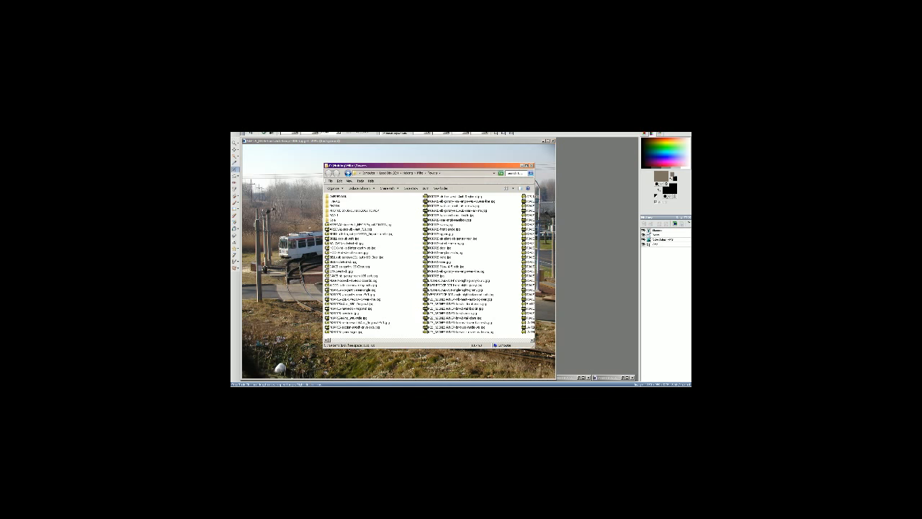
{"action": "key", "text": "alt+Tab"}
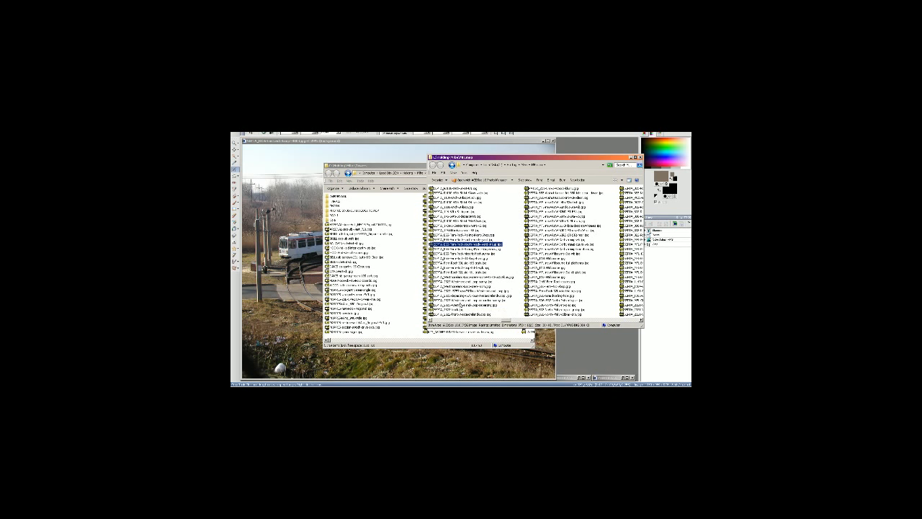
{"action": "key", "text": "alt+Tab"}
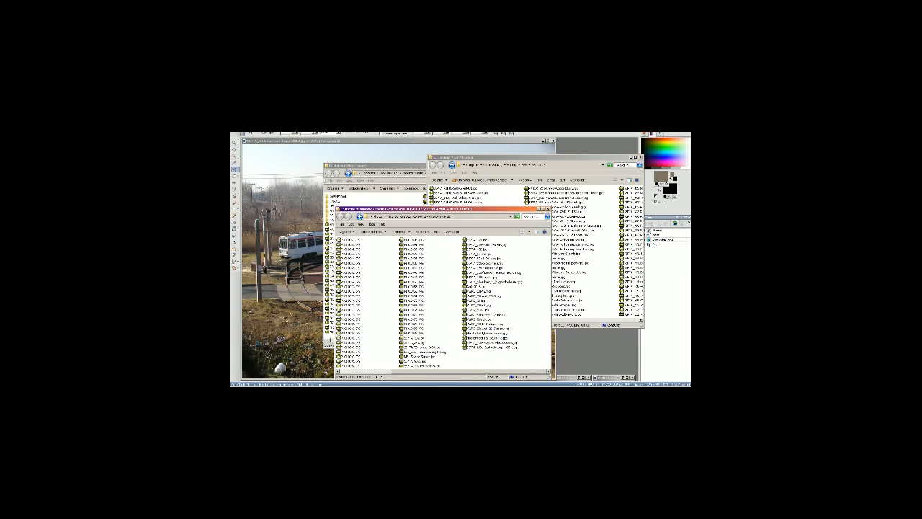
{"action": "left_click", "coordinate": [508, 347]}
{"action": "left_click", "coordinate": [513, 356]}
{"action": "left_click", "coordinate": [504, 150]}
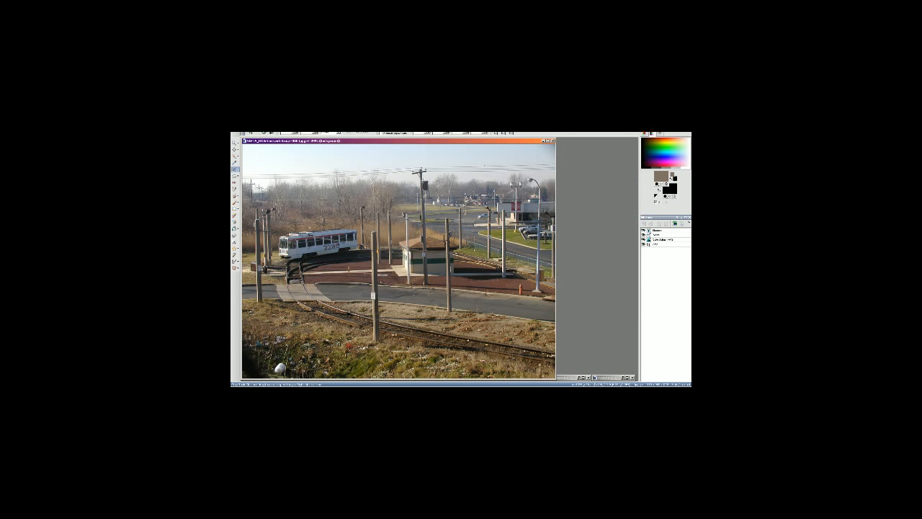
{"action": "left_click", "coordinate": [552, 141]}
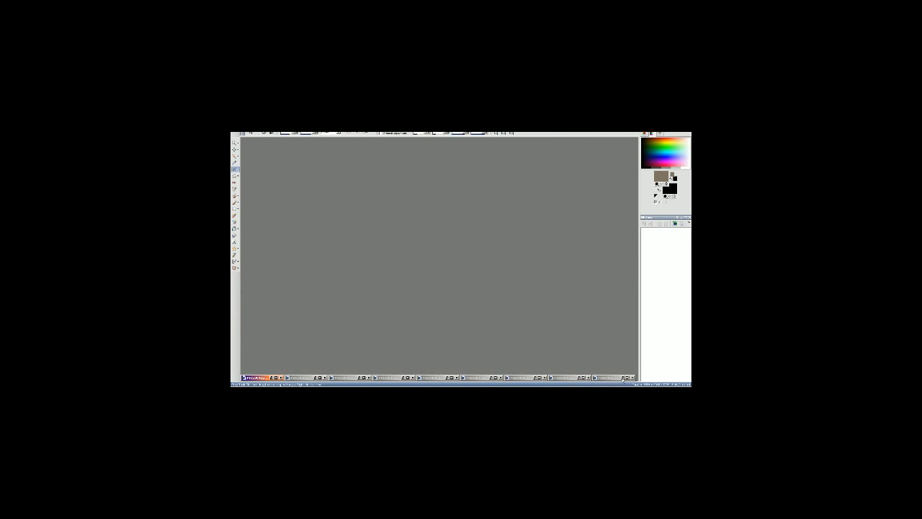
Step: Restore the closer view of the trolley on the loop, examine it enlarged, check the photo folder's saved files, and close it uncropped
{"action": "left_click", "coordinate": [622, 378]}
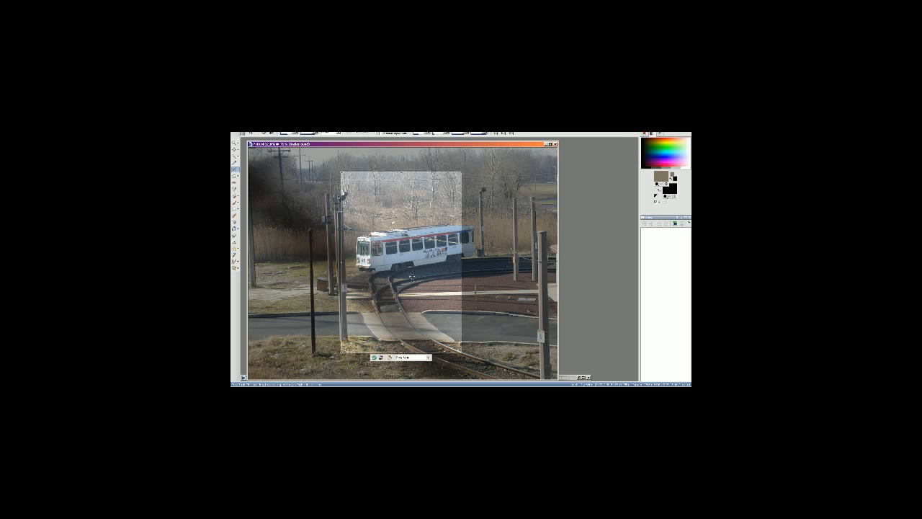
{"action": "left_click_drag", "start_coordinate": [411, 277], "coordinate": [406, 274]}
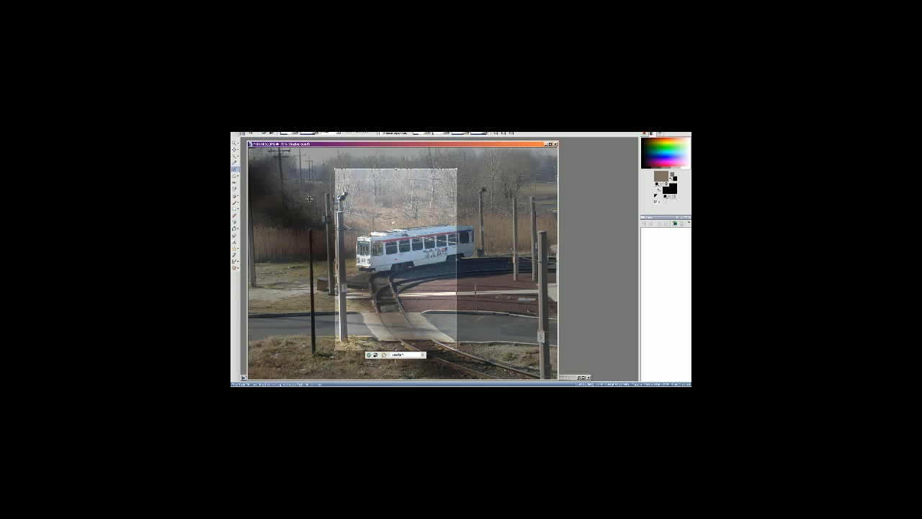
{"action": "left_click", "coordinate": [235, 143]}
{"action": "left_click", "coordinate": [430, 256]}
{"action": "left_click", "coordinate": [430, 257]}
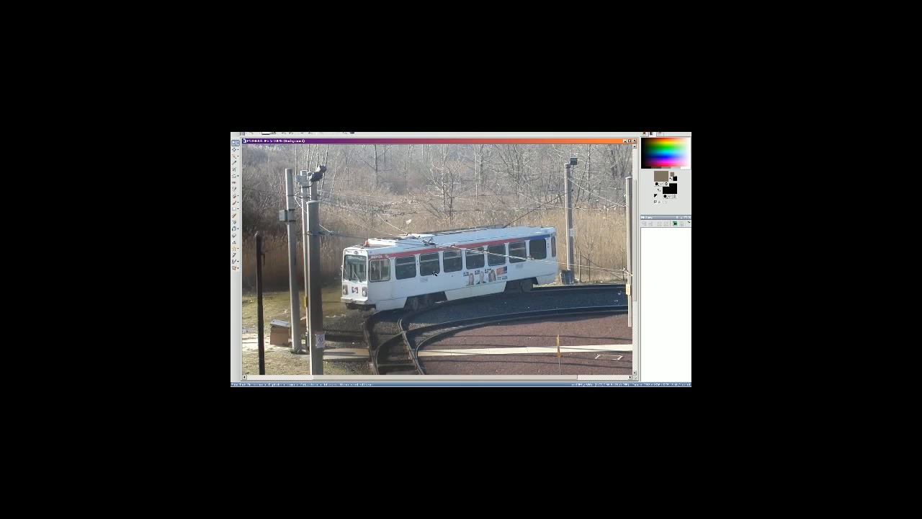
{"action": "left_click", "coordinate": [434, 272]}
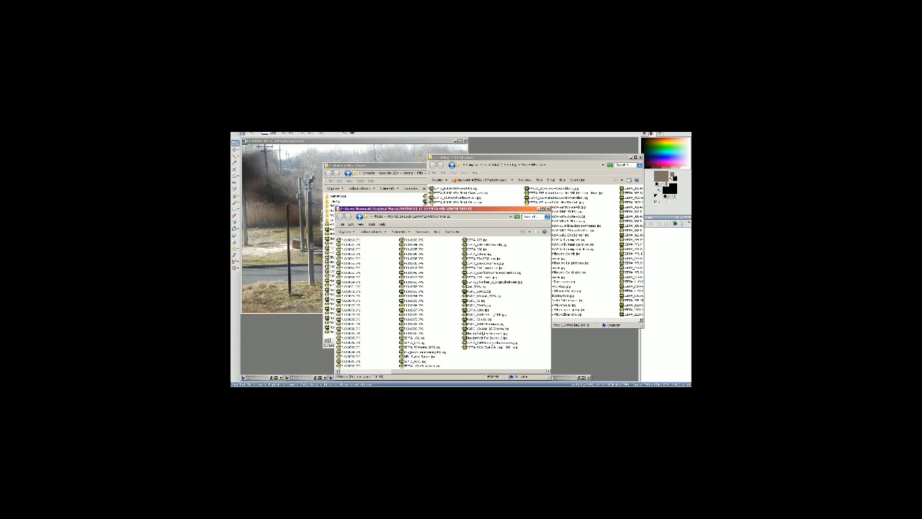
{"action": "double_click", "coordinate": [494, 345]}
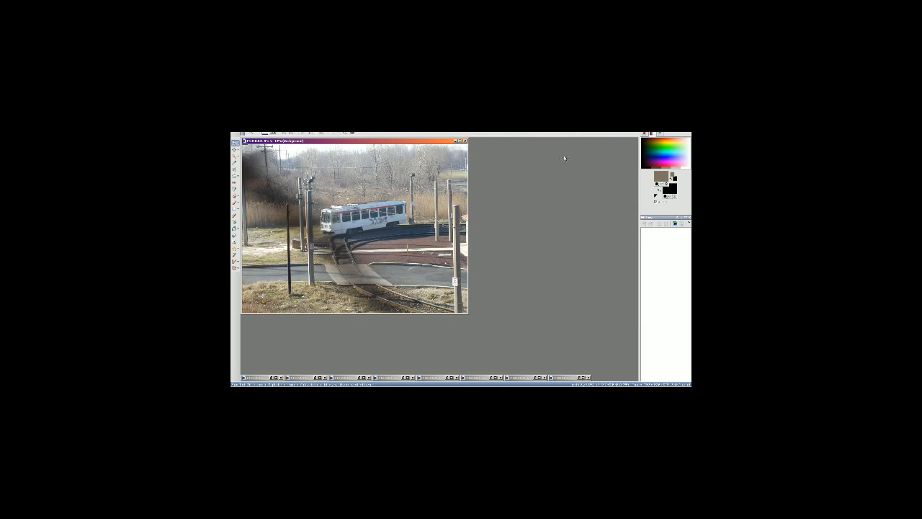
{"action": "left_click", "coordinate": [456, 140]}
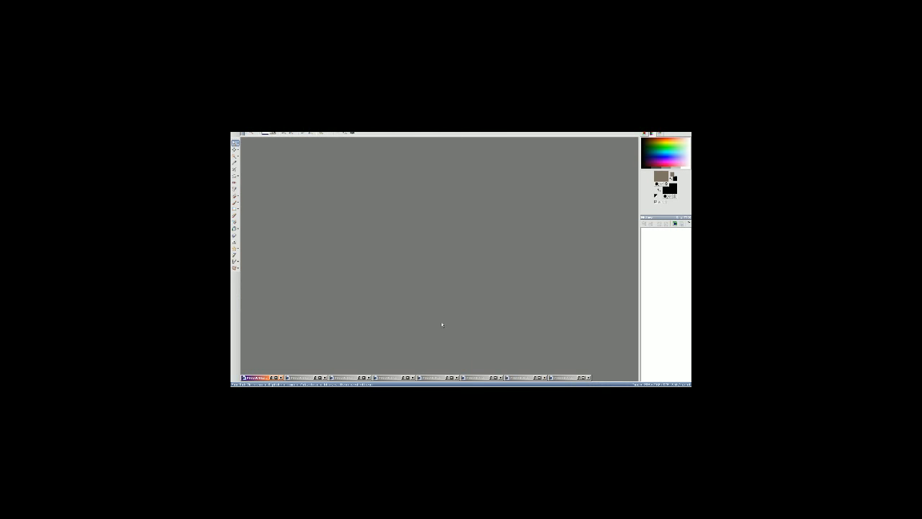
Step: Restore the portrait trolley photo with the shopping centre behind and crop it, trimming both sides and the upper part of the sky
{"action": "double_click", "coordinate": [567, 379]}
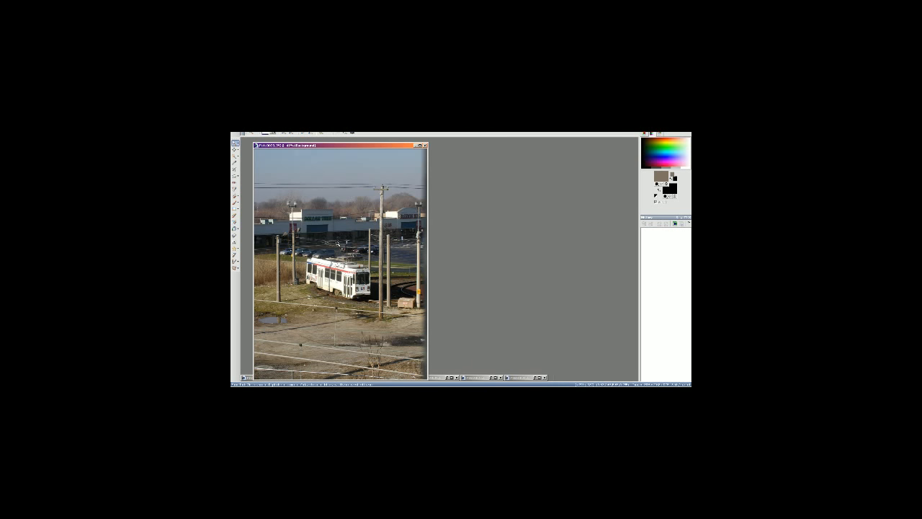
{"action": "left_click", "coordinate": [235, 170]}
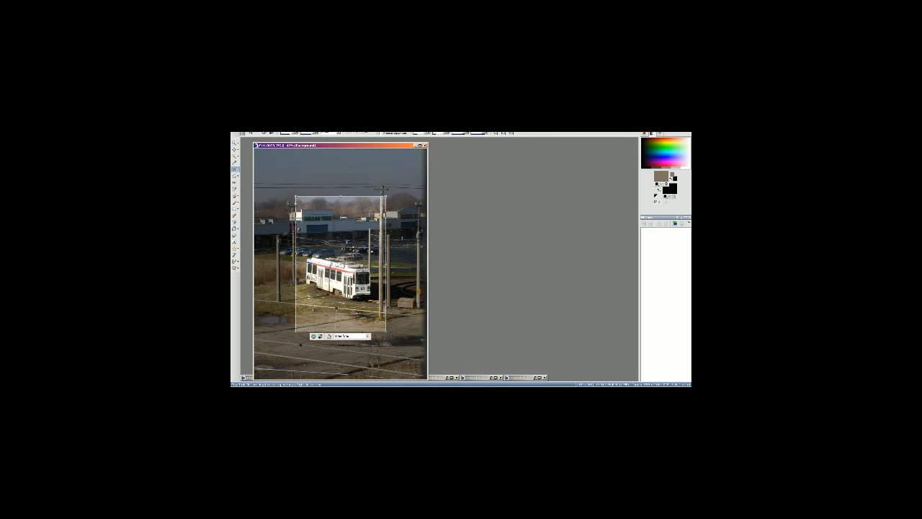
{"action": "left_click_drag", "start_coordinate": [350, 252], "coordinate": [255, 250]}
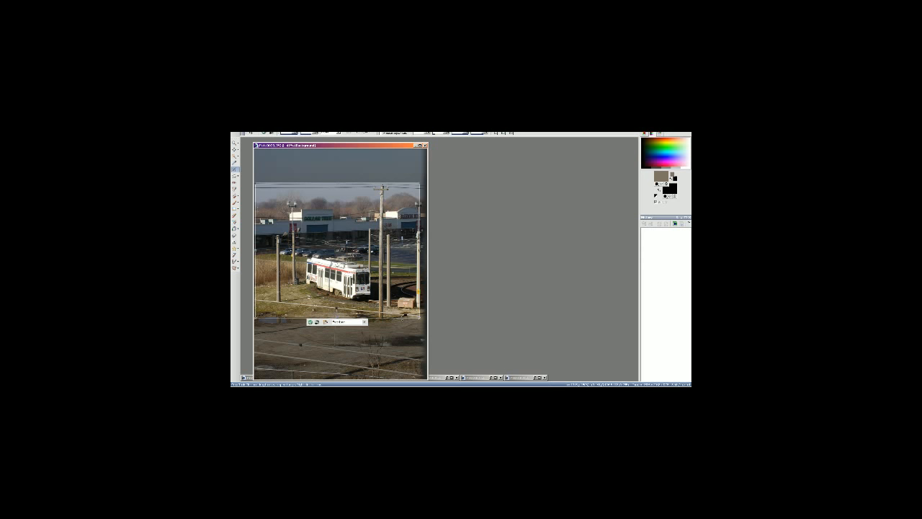
{"action": "mouse_move", "coordinate": [402, 319]}
{"action": "left_mouse_down"}
{"action": "mouse_move", "coordinate": [402, 305]}
{"action": "mouse_move", "coordinate": [402, 325]}
{"action": "left_mouse_up"}
{"action": "left_click_drag", "start_coordinate": [393, 220], "coordinate": [392, 279]}
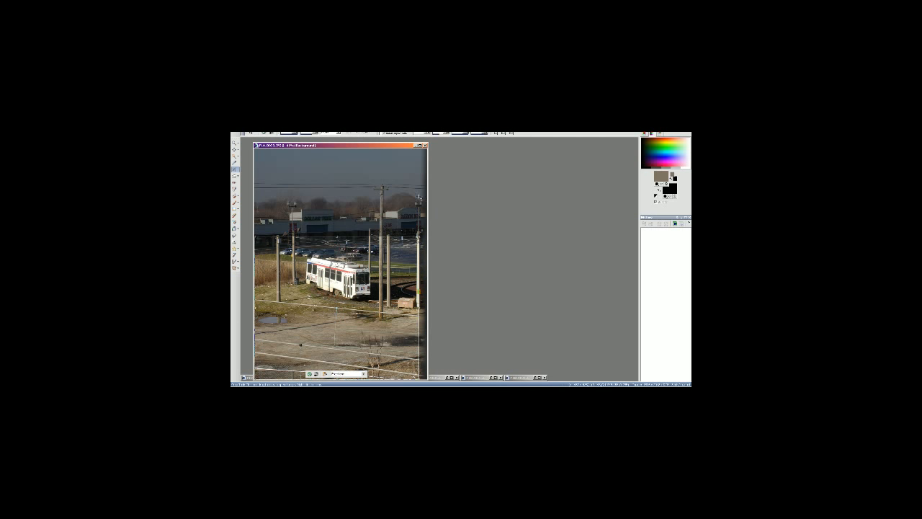
{"action": "left_click_drag", "start_coordinate": [383, 235], "coordinate": [379, 174]}
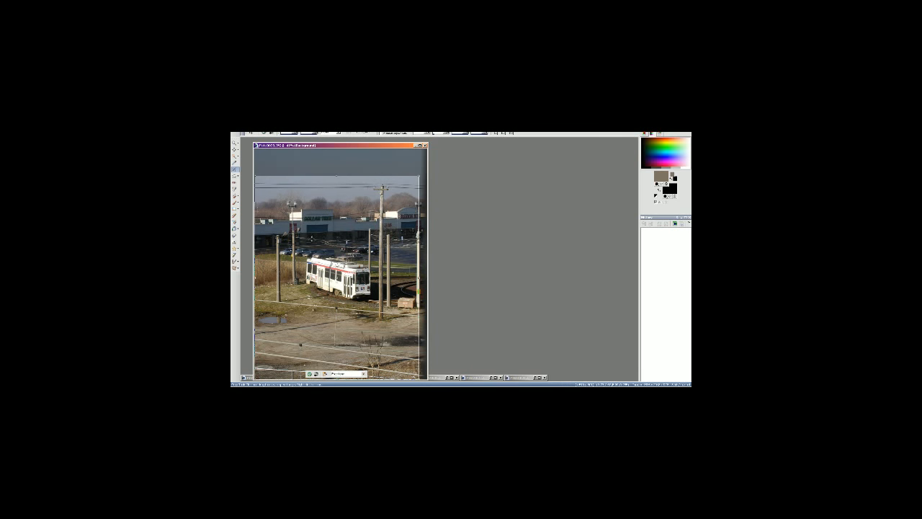
{"action": "left_click_drag", "start_coordinate": [255, 242], "coordinate": [265, 242]}
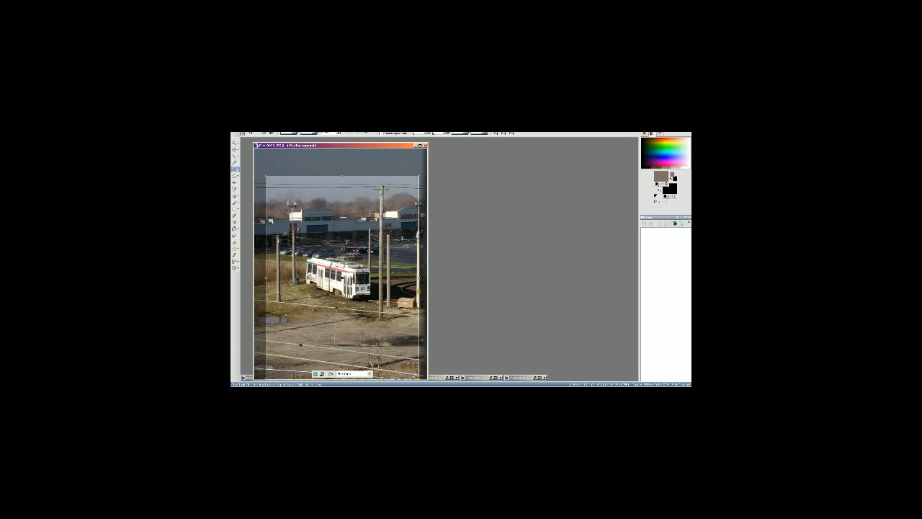
{"action": "left_click", "coordinate": [316, 375]}
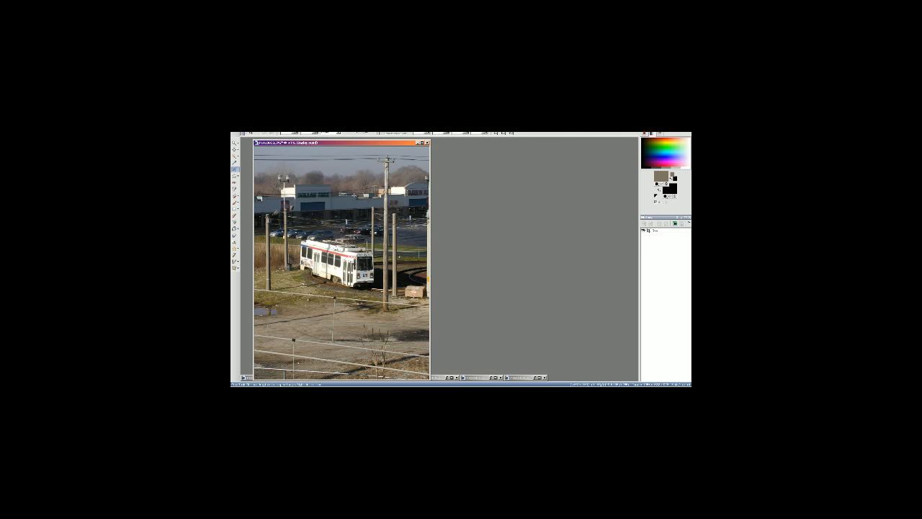
Step: Apply the colour adjustment to the cropped portrait trolley photo and resize it with the current resize settings
{"action": "key", "text": "shift+h"}
{"action": "left_click", "coordinate": [397, 322]}
{"action": "left_click", "coordinate": [268, 133]}
{"action": "left_click", "coordinate": [280, 144]}
{"action": "left_click", "coordinate": [314, 307]}
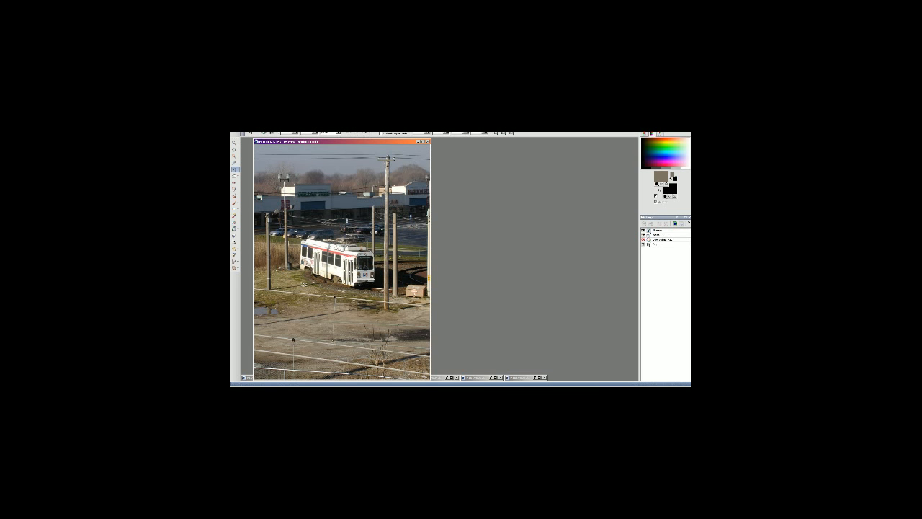
Step: Save the portrait trolley photo as a JPEG, adapting an existing SEPTA file name with a new description, and close the photo
{"action": "left_click", "coordinate": [236, 133]}
{"action": "left_click", "coordinate": [250, 158]}
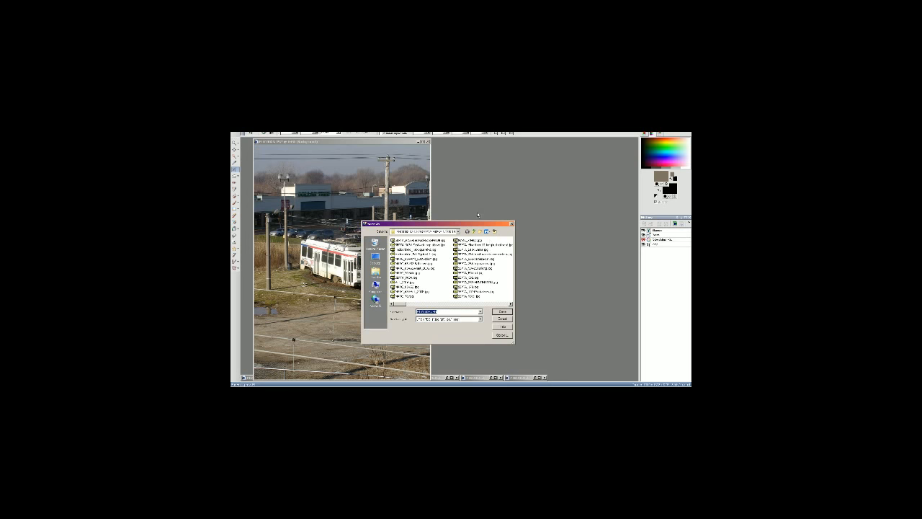
{"action": "left_click", "coordinate": [411, 282]}
{"action": "left_click", "coordinate": [445, 312]}
{"action": "key", "text": "BackSpace"}
{"action": "key", "text": "BackSpace"}
{"action": "key", "text": "BackSpace"}
{"action": "key", "text": "BackSpace"}
{"action": "key", "text": "Down"}
{"action": "key", "text": "BackSpace"}
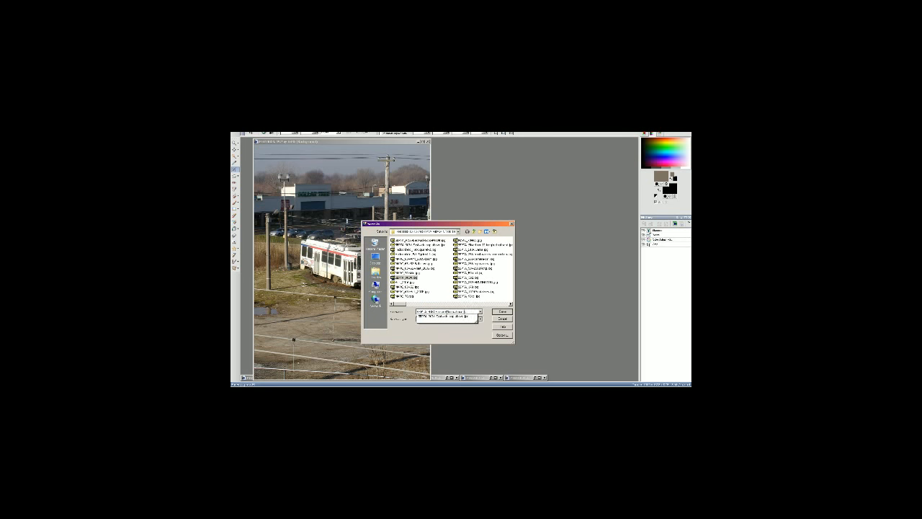
{"action": "type", "text": "."}
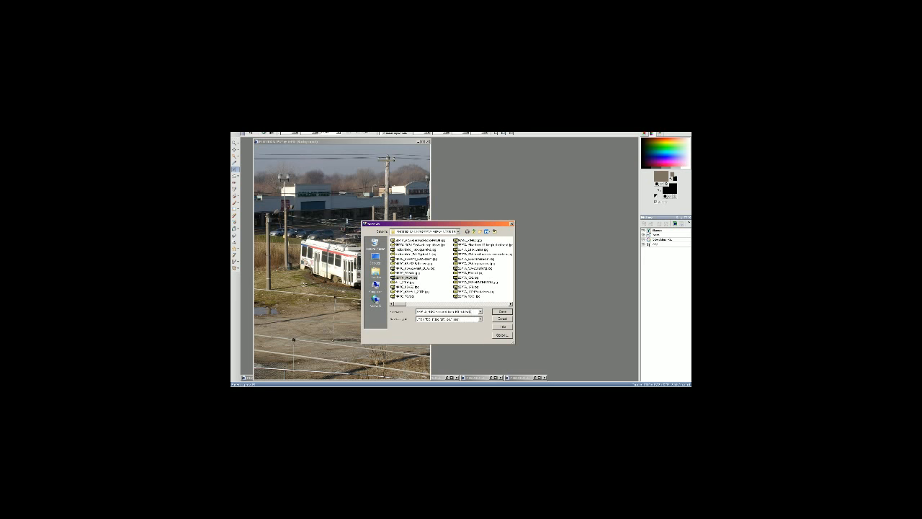
{"action": "key", "text": "Return"}
{"action": "left_click", "coordinate": [480, 267]}
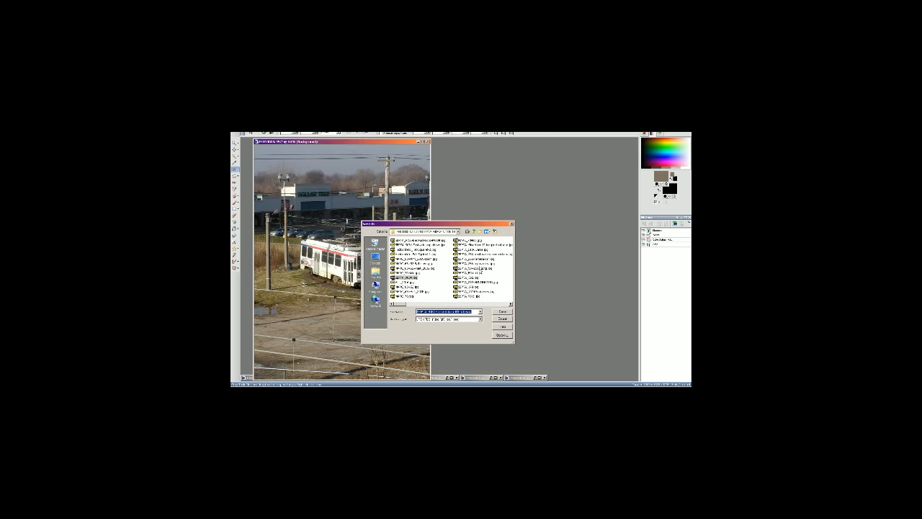
{"action": "left_click", "coordinate": [428, 141]}
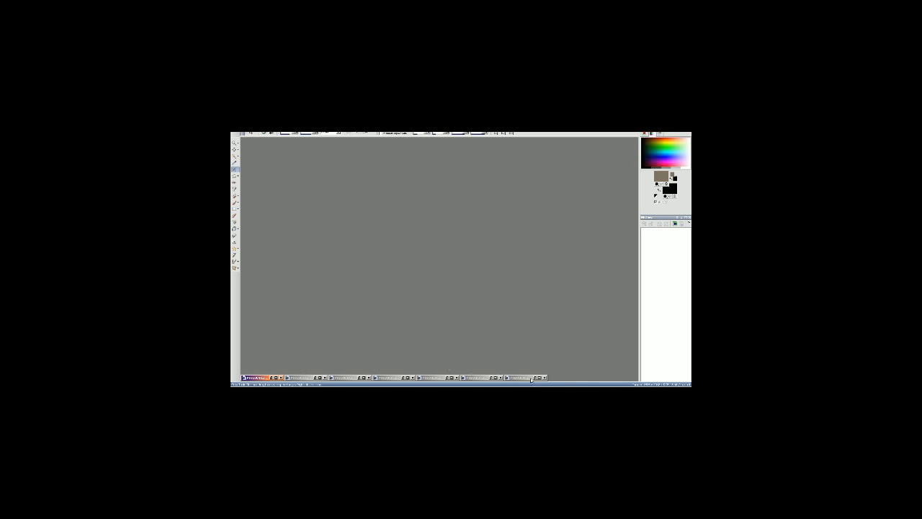
Step: Restore the silver SEPTA train photo and crop it to a wide landscape frame, trimming the side edges and the strip below the tracks
{"action": "left_click", "coordinate": [532, 378]}
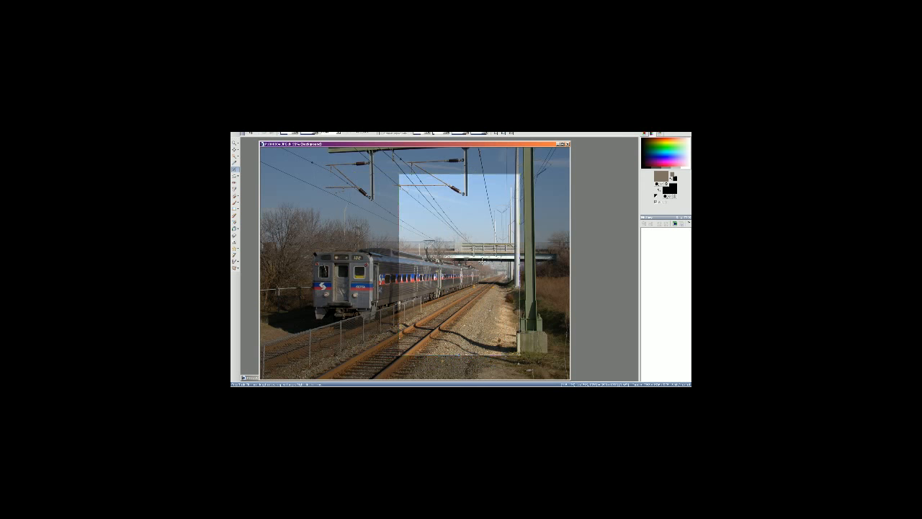
{"action": "left_click_drag", "start_coordinate": [482, 261], "coordinate": [337, 270]}
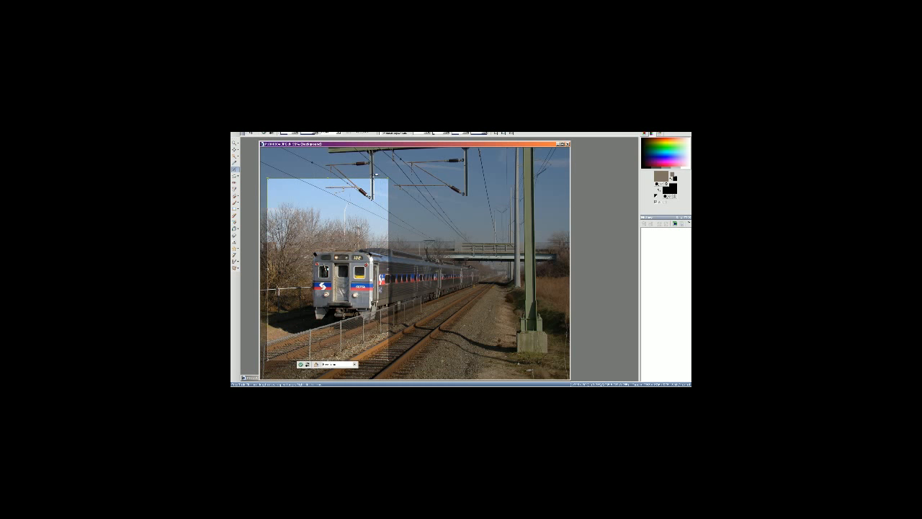
{"action": "left_click_drag", "start_coordinate": [375, 174], "coordinate": [375, 147]}
{"action": "left_click_drag", "start_coordinate": [389, 238], "coordinate": [552, 238]}
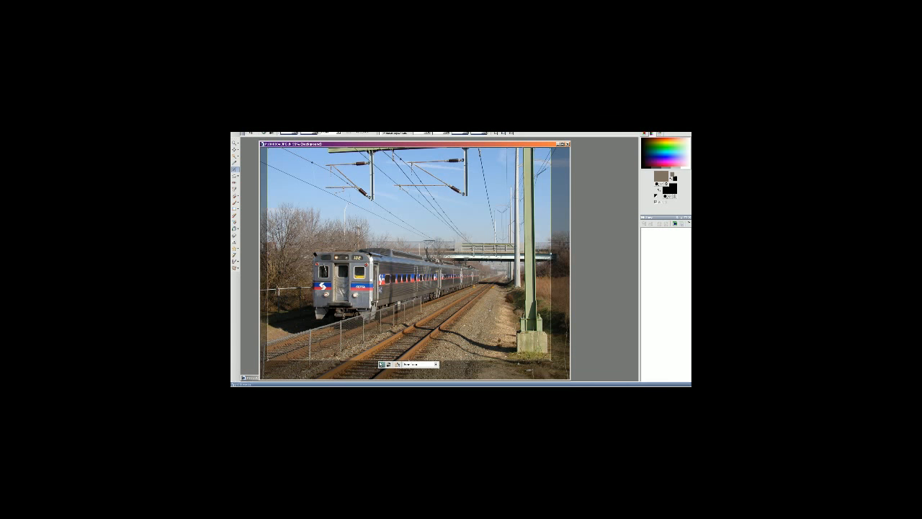
{"action": "left_click", "coordinate": [382, 364]}
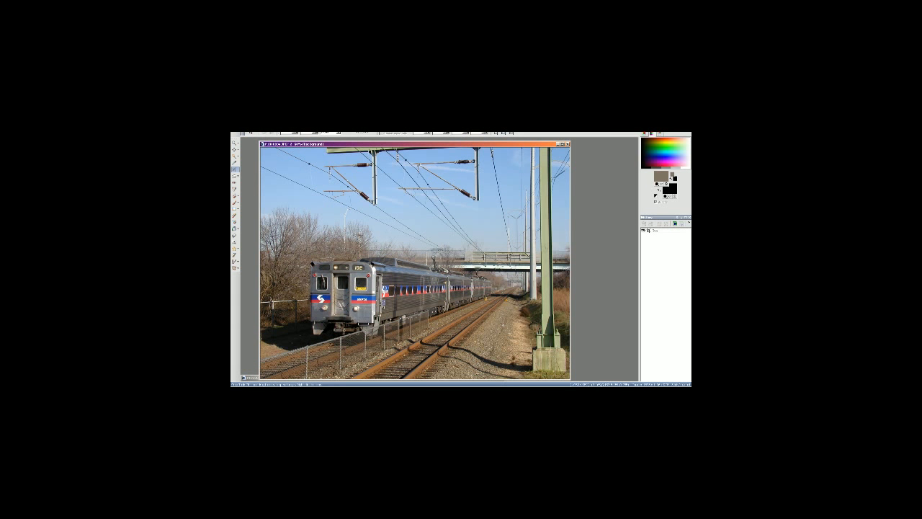
Step: Apply the colour adjustment to the cropped silver SEPTA train photo and resize it to a width of 1280 pixels
{"action": "key", "text": "shift+h"}
{"action": "left_click", "coordinate": [387, 320]}
{"action": "left_click", "coordinate": [268, 132]}
{"action": "left_click", "coordinate": [281, 142]}
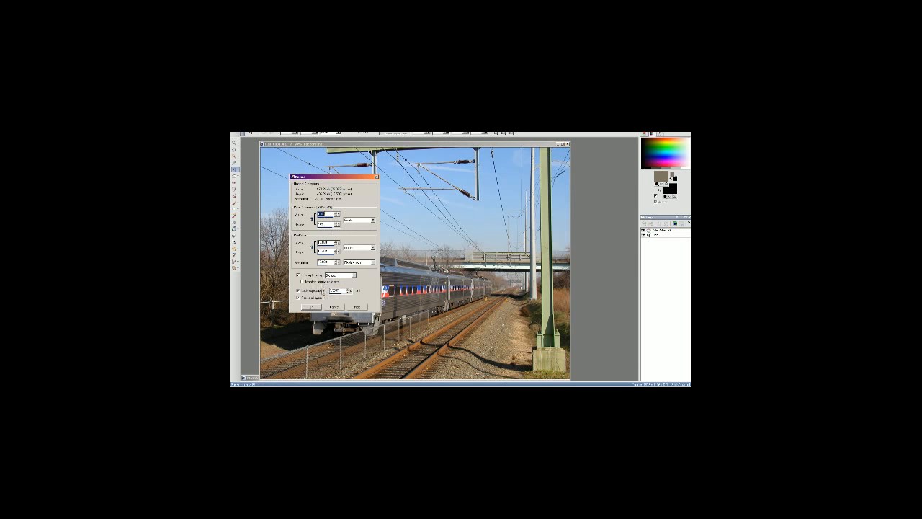
{"action": "type", "text": "1280"}
{"action": "left_click", "coordinate": [311, 307]}
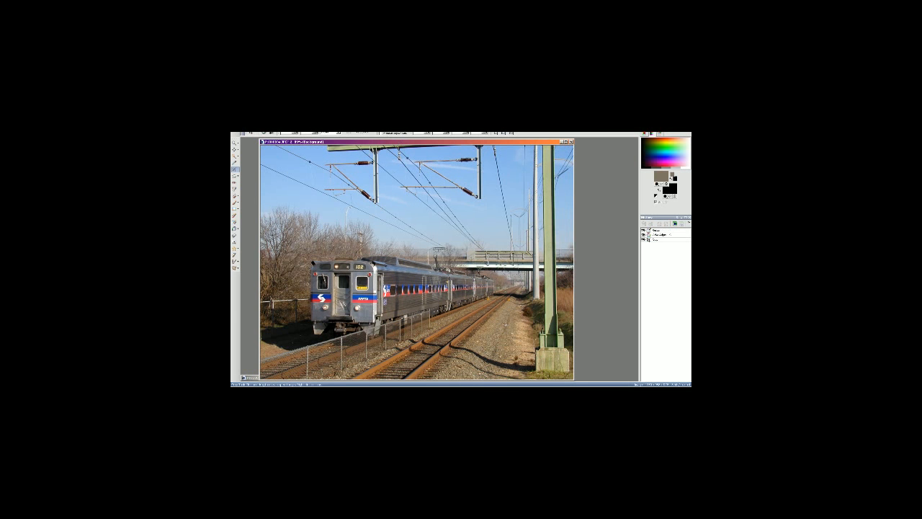
Step: Sharpen the resized silver SEPTA train photo and save it as a JPEG, replacing an existing SEPTA file
{"action": "left_click", "coordinate": [301, 133]}
{"action": "left_click", "coordinate": [239, 133]}
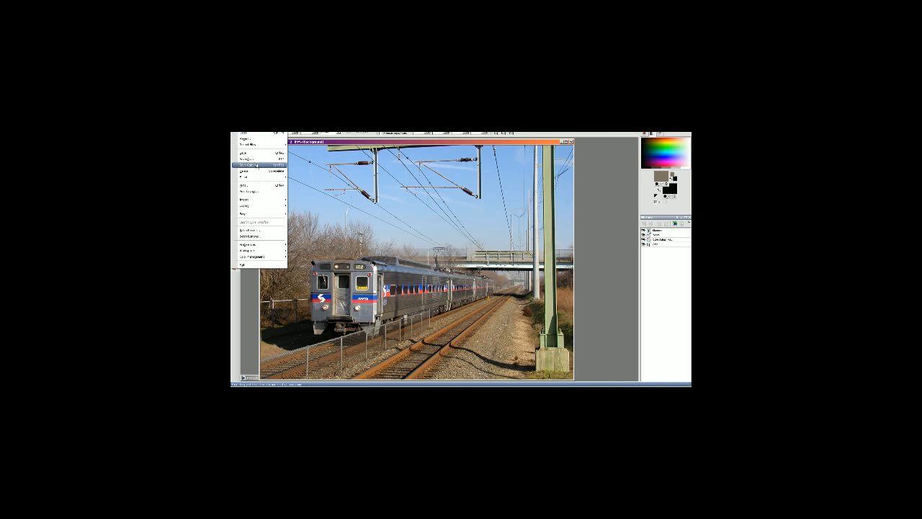
{"action": "left_click", "coordinate": [257, 165]}
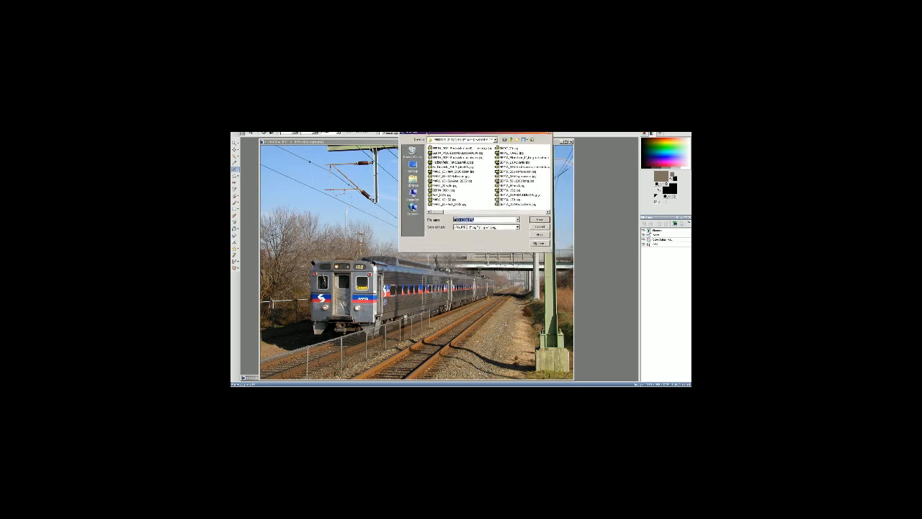
{"action": "left_click_drag", "start_coordinate": [430, 136], "coordinate": [420, 245]}
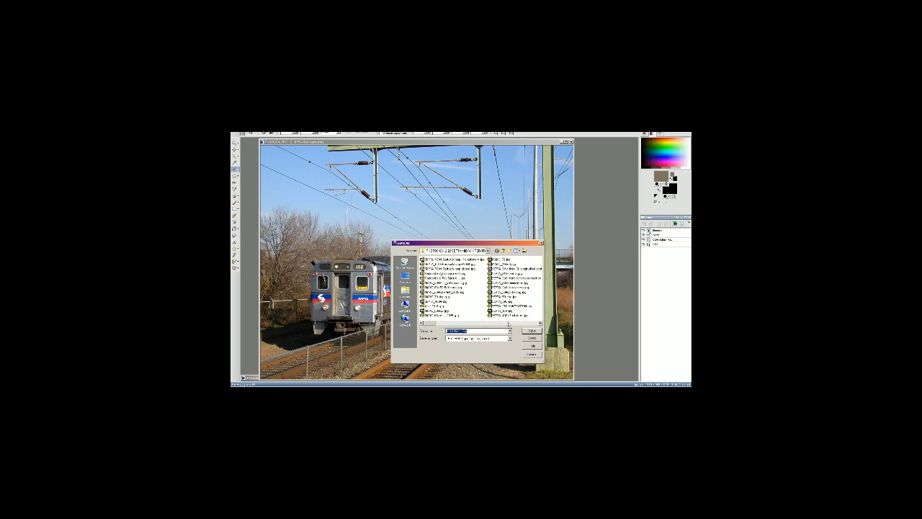
{"action": "left_click", "coordinate": [508, 324]}
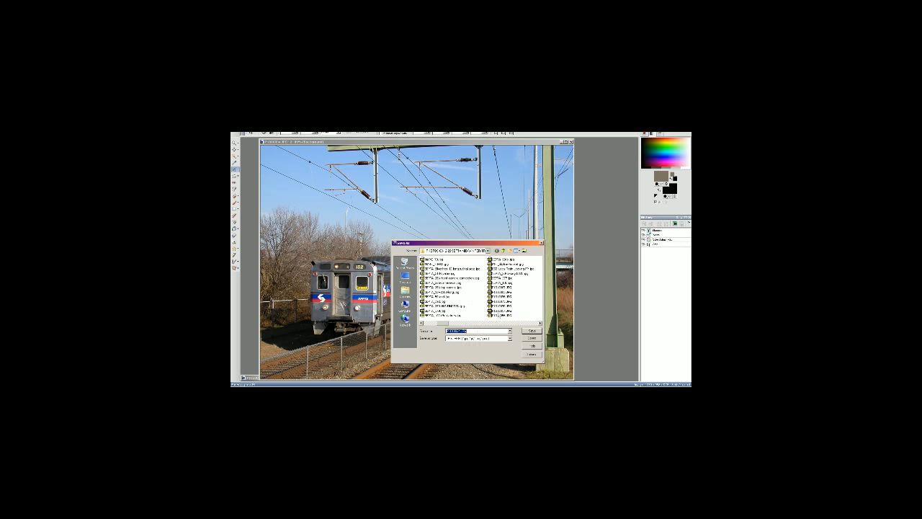
{"action": "left_click", "coordinate": [502, 283]}
{"action": "left_click", "coordinate": [531, 331]}
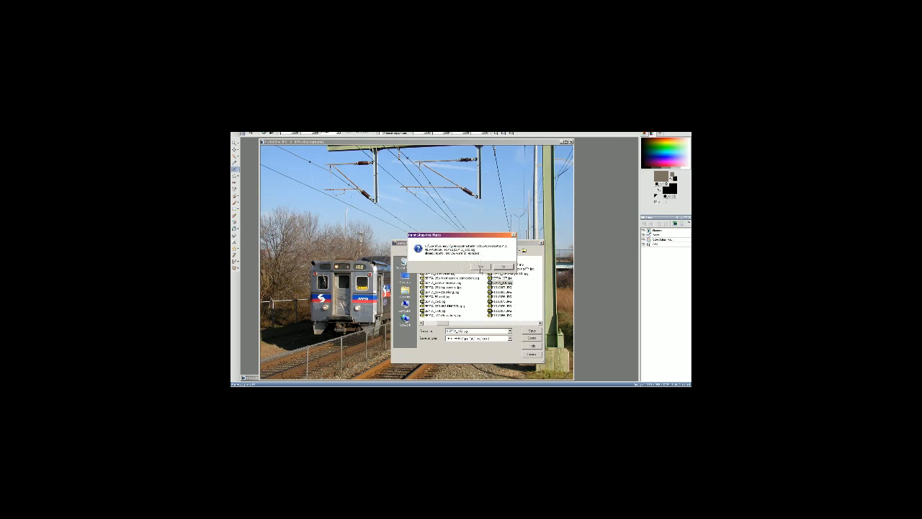
{"action": "left_click", "coordinate": [480, 268]}
Step: Check the photo folder's file list in the file explorer and close the saved silver SEPTA train photo
{"action": "key", "text": "alt+Tab"}
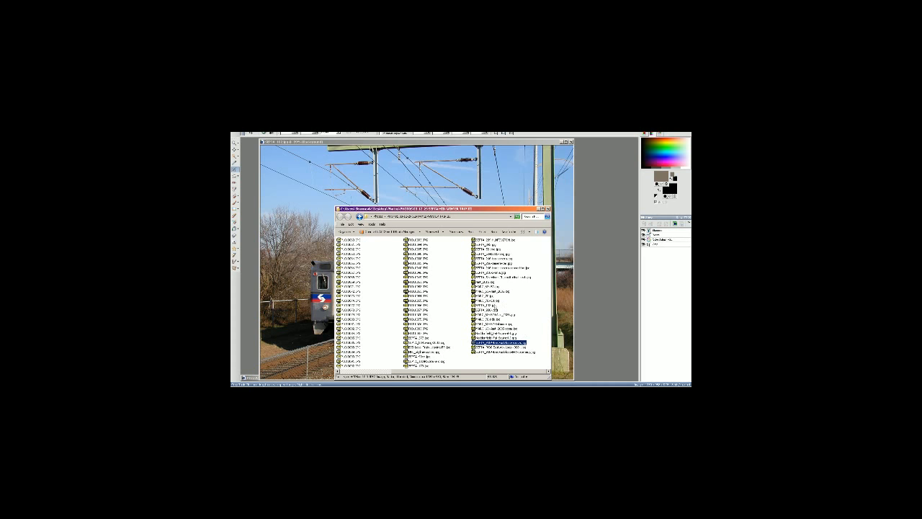
{"action": "key", "text": "alt+Tab"}
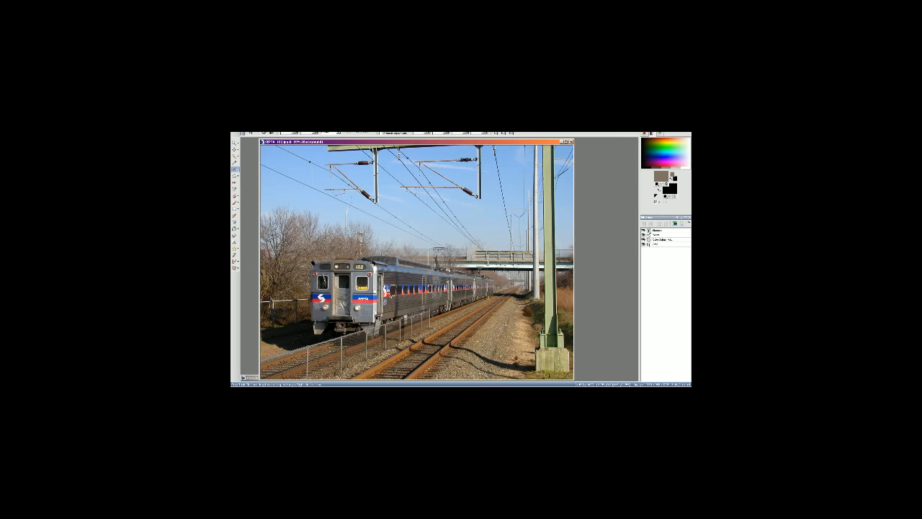
{"action": "left_click", "coordinate": [570, 141]}
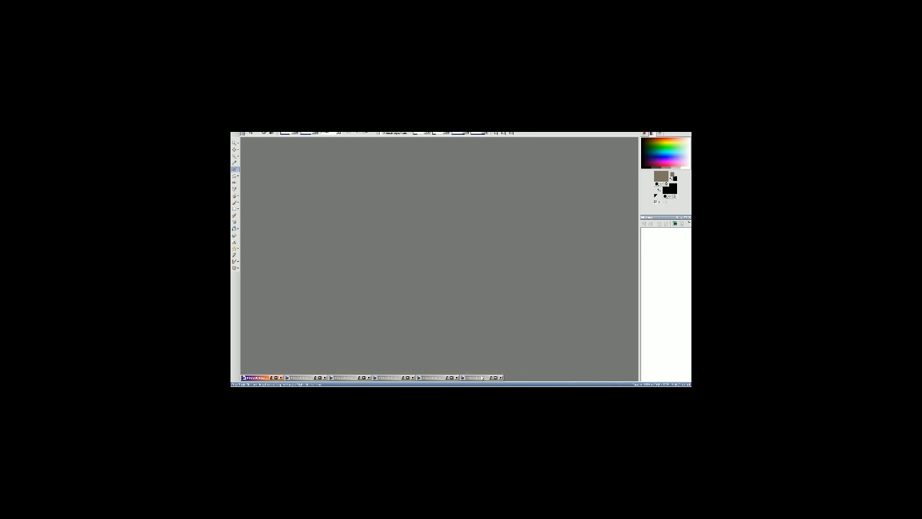
Step: Restore the photo of the train passing the station platform and straighten it along the vertical edge beside the train doors
{"action": "double_click", "coordinate": [481, 376]}
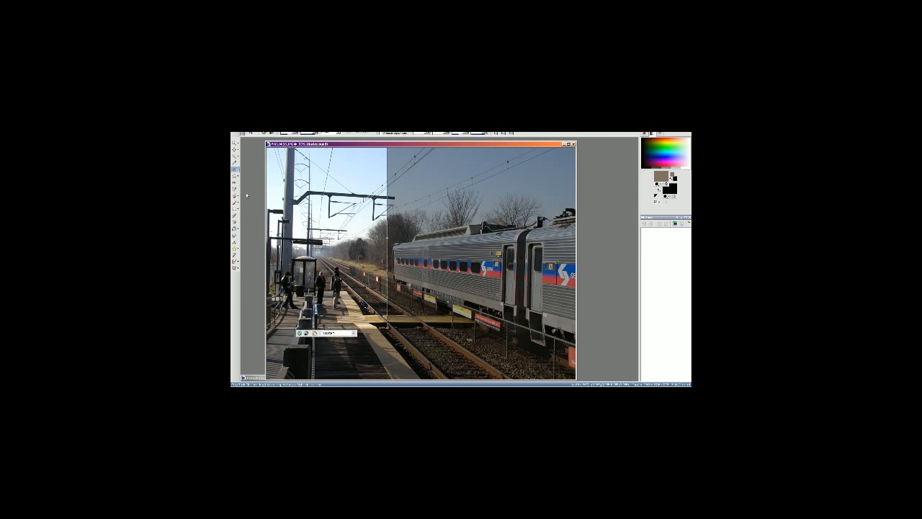
{"action": "left_click", "coordinate": [234, 176]}
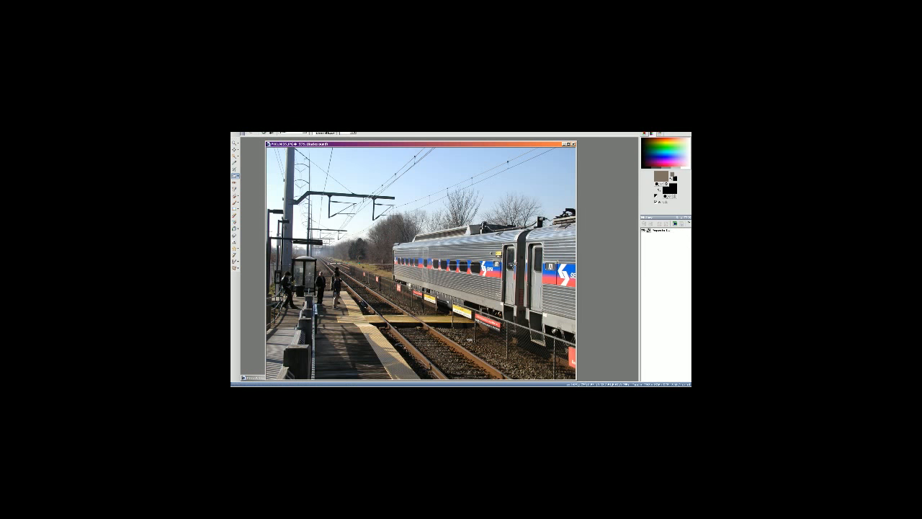
{"action": "left_click_drag", "start_coordinate": [513, 265], "coordinate": [513, 267]}
{"action": "left_click", "coordinate": [265, 133]}
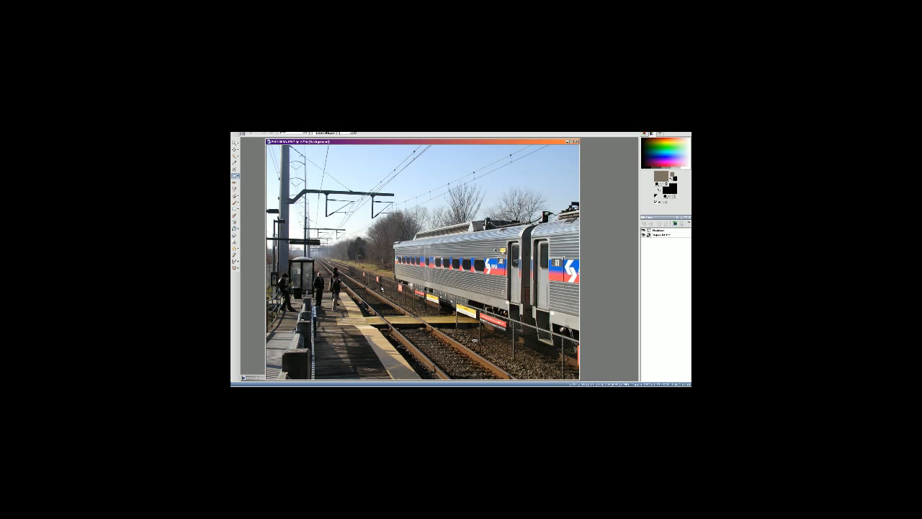
Step: Apply the colour adjustment to the straightened platform photo and resize it with the current resize settings
{"action": "key", "text": "shift+u"}
{"action": "left_click", "coordinate": [382, 293]}
{"action": "left_click", "coordinate": [273, 132]}
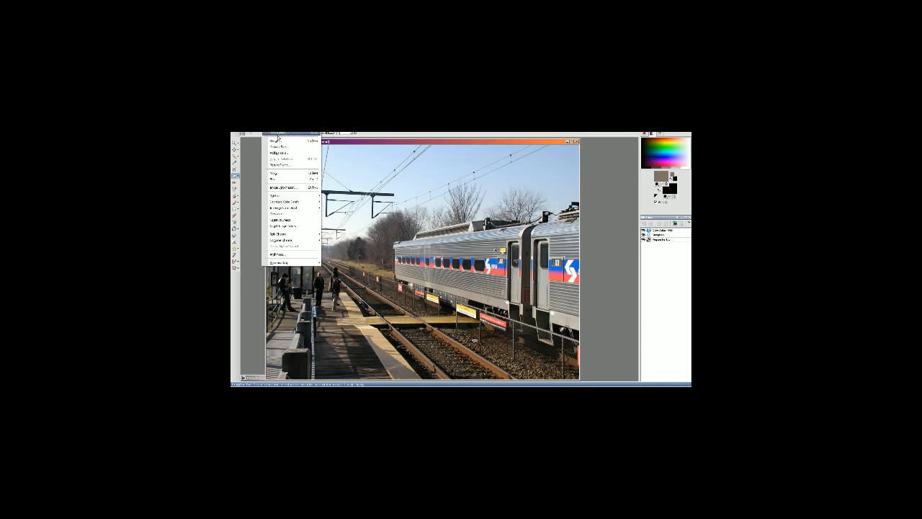
{"action": "left_click", "coordinate": [278, 138]}
{"action": "left_click", "coordinate": [329, 306]}
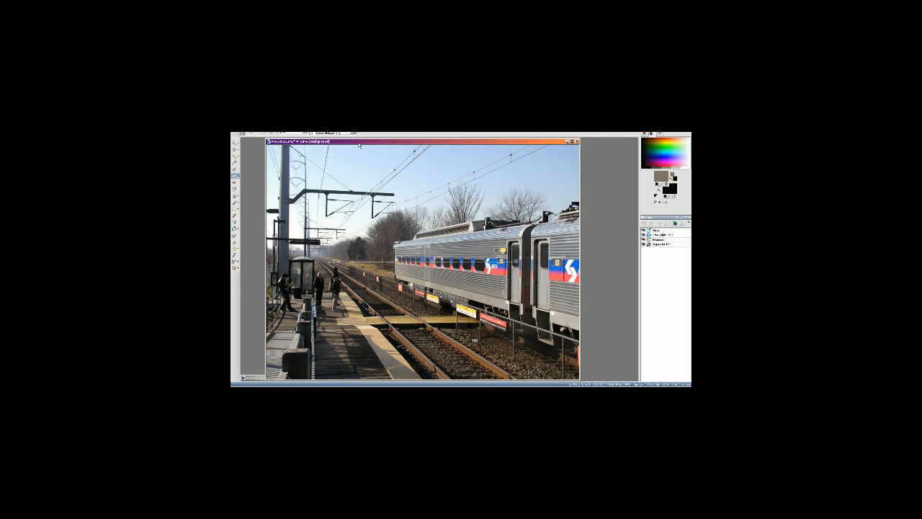
Step: Sharpen the straightened platform photo and save it as a JPEG, replacing an existing SEPTA file in the photo folder
{"action": "left_click", "coordinate": [242, 133]}
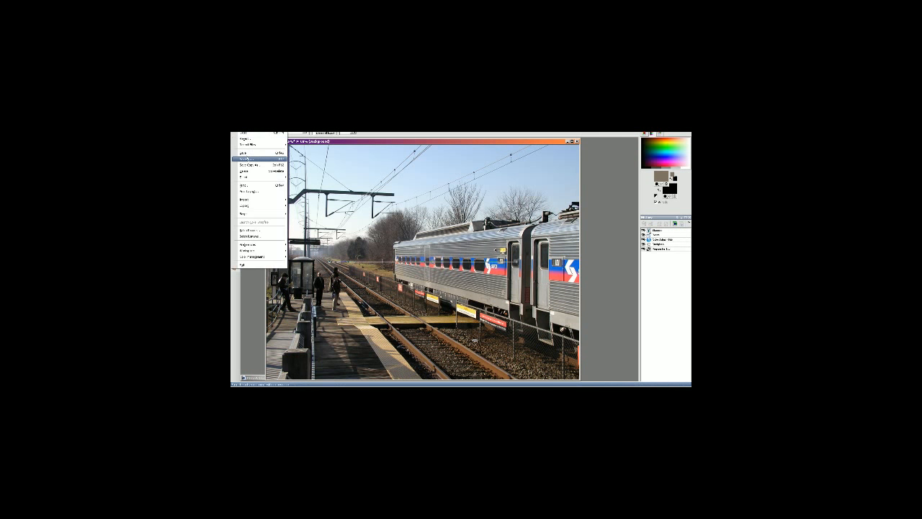
{"action": "left_click", "coordinate": [248, 159]}
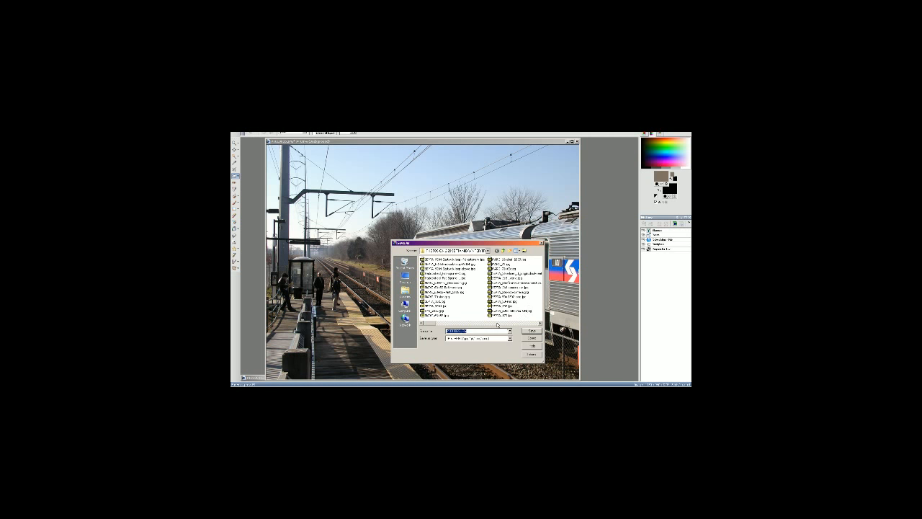
{"action": "left_click", "coordinate": [509, 325]}
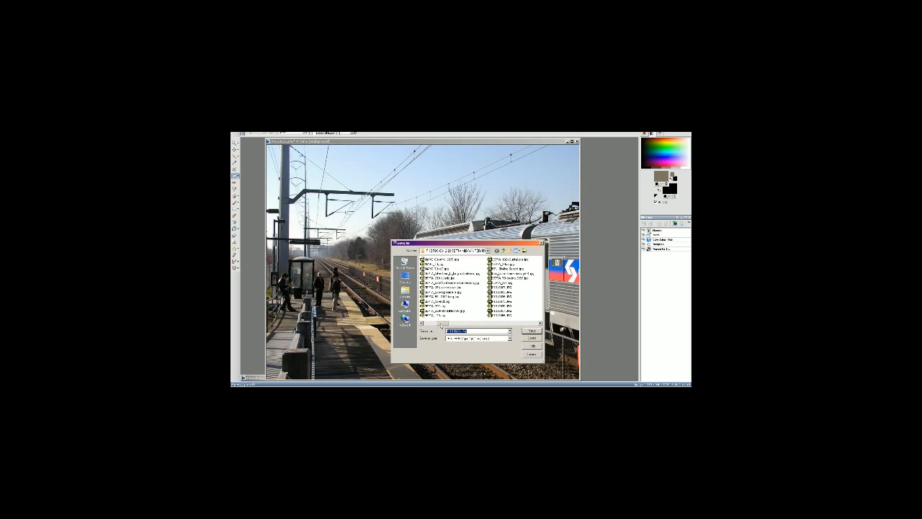
{"action": "double_click", "coordinate": [513, 262]}
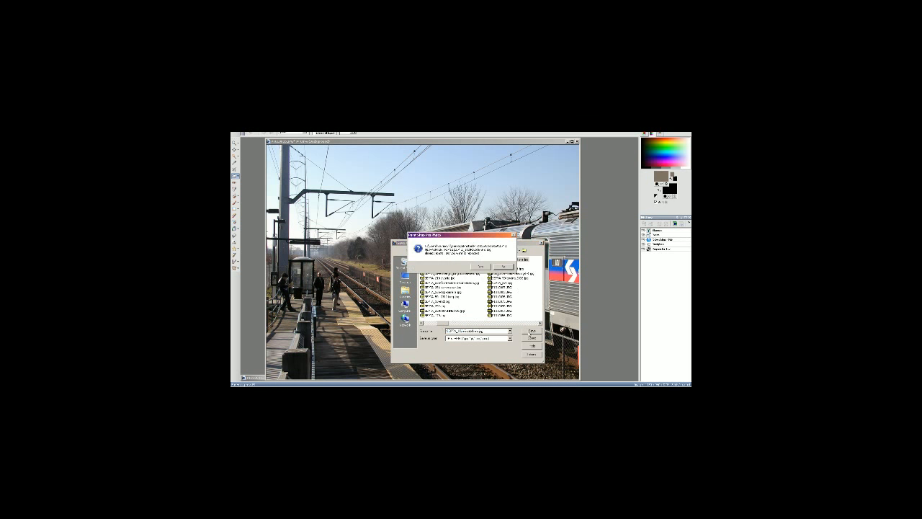
{"action": "left_click", "coordinate": [480, 266]}
Step: Review the saved files in the photo folder in the file explorer and close the finished platform photo
{"action": "key", "text": "alt+Tab"}
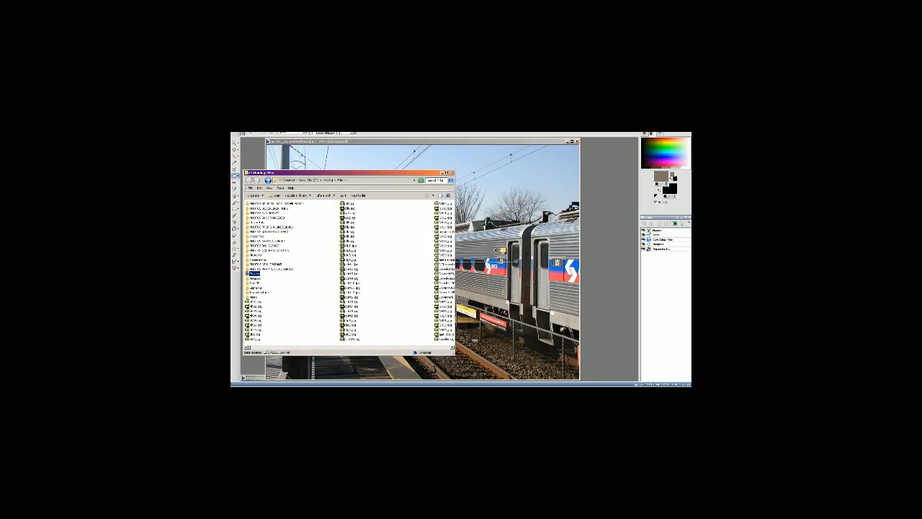
{"action": "key", "text": "alt+Tab"}
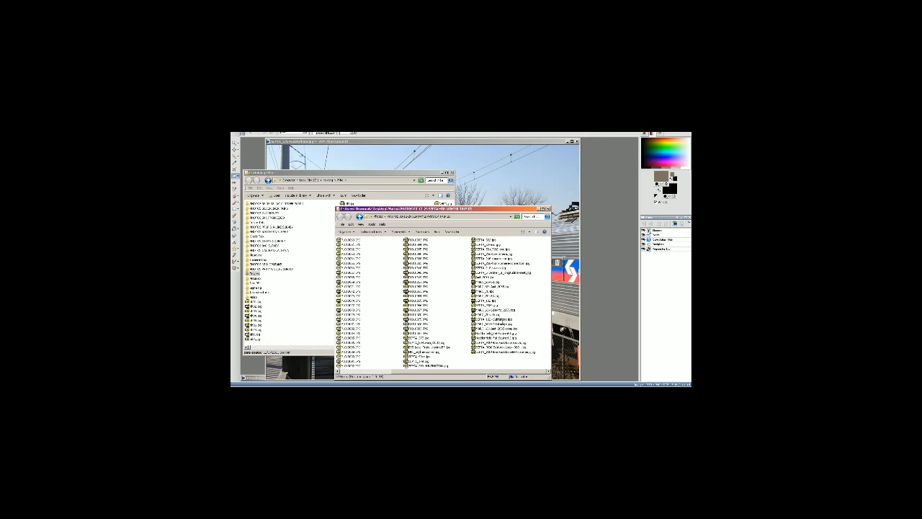
{"action": "left_click", "coordinate": [500, 319]}
{"action": "left_click", "coordinate": [496, 363]}
{"action": "left_click", "coordinate": [564, 351]}
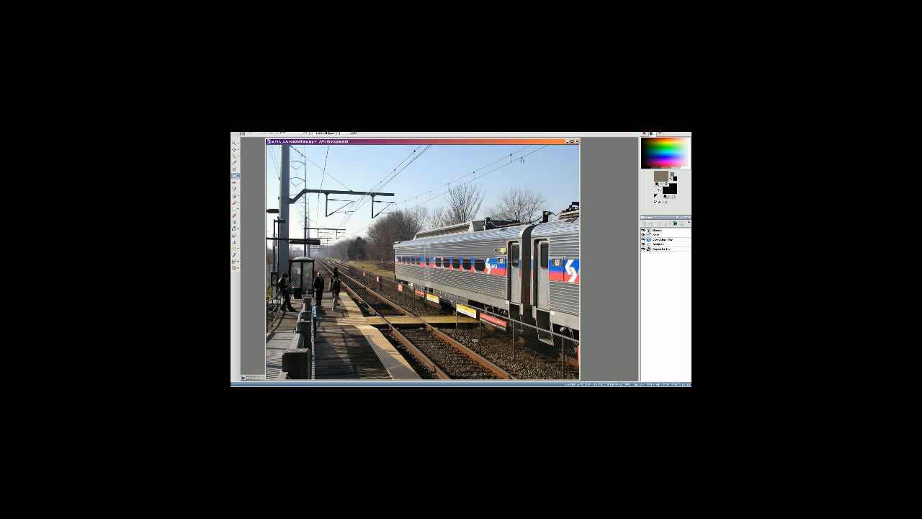
{"action": "left_click", "coordinate": [577, 141]}
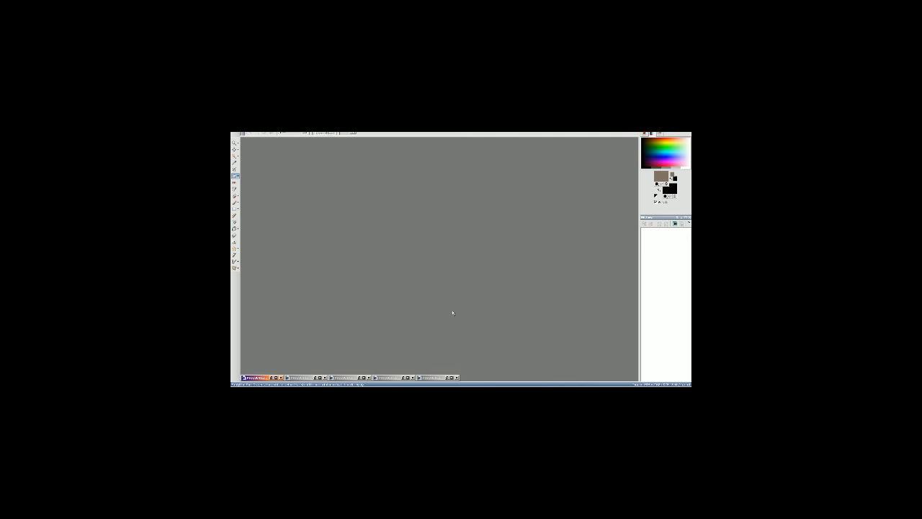
Step: Restore the photo of the train's rear end beyond the waiting passengers and apply the colour adjustment to it twice
{"action": "double_click", "coordinate": [432, 377]}
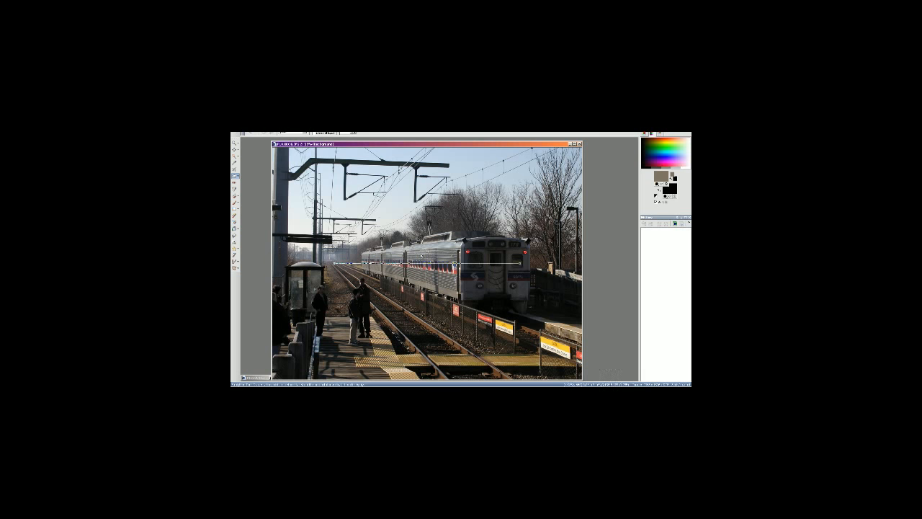
{"action": "key", "text": "shift+m"}
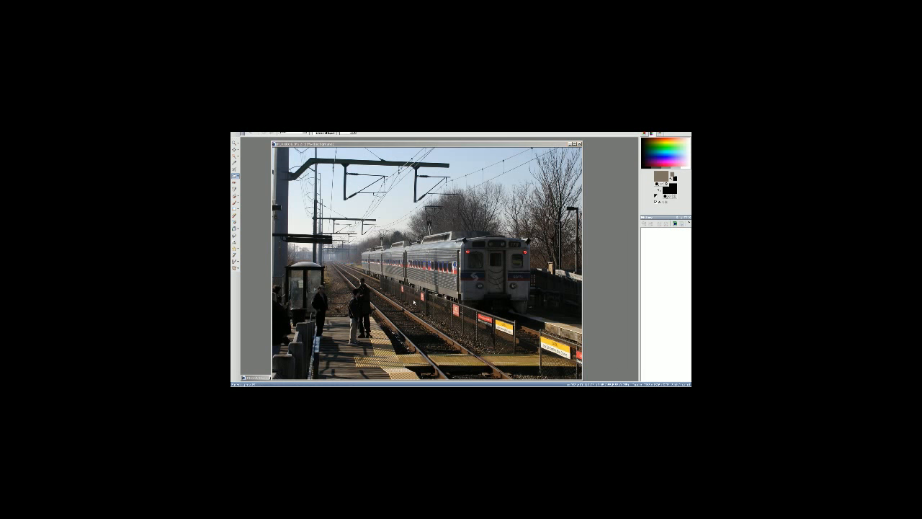
{"action": "left_click", "coordinate": [414, 302]}
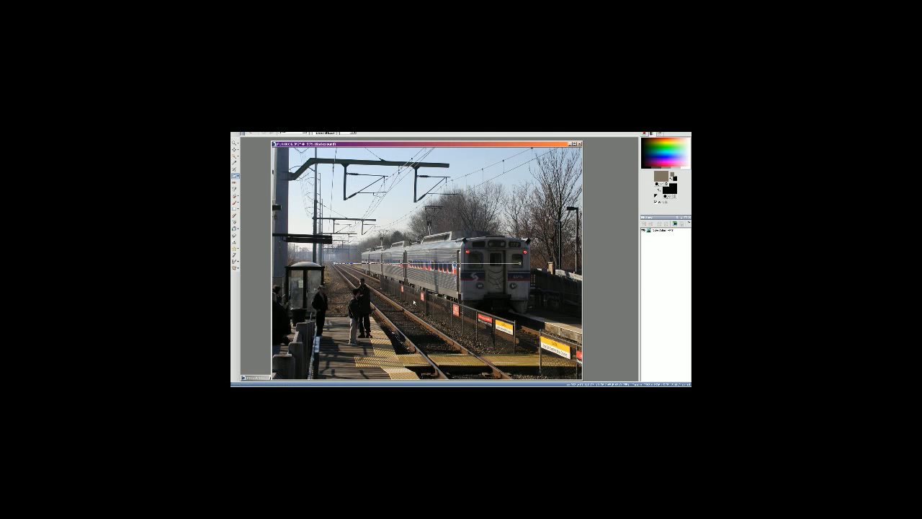
{"action": "key", "text": "ctrl+y"}
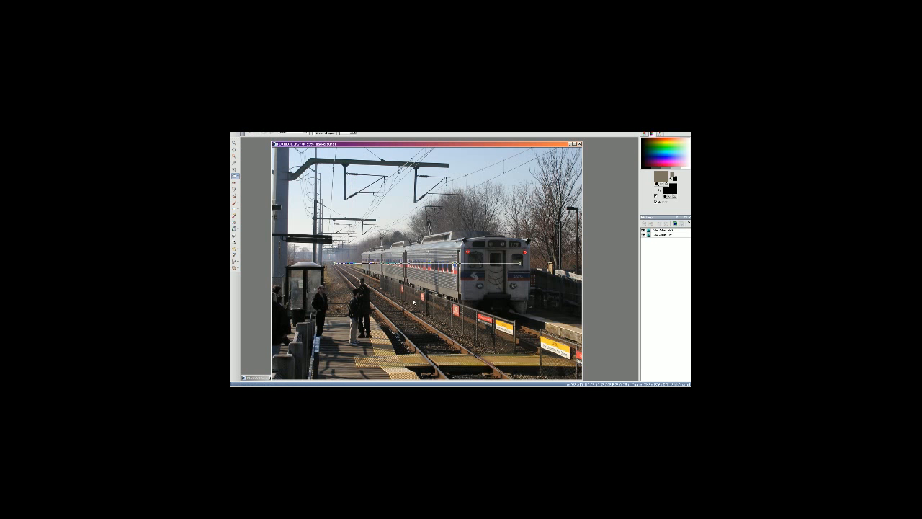
Step: Resize the photo of the train's rear end with the current resize settings
{"action": "left_click", "coordinate": [269, 130]}
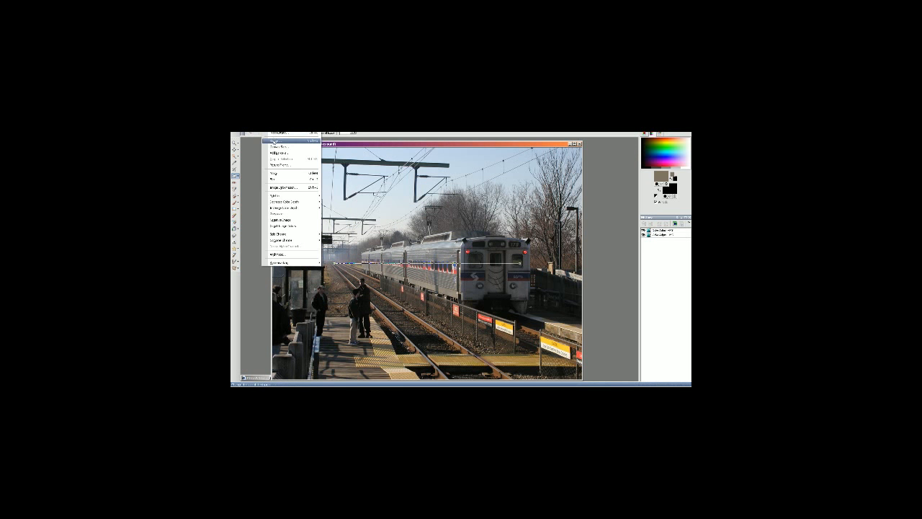
{"action": "left_click", "coordinate": [278, 142]}
{"action": "left_click", "coordinate": [317, 307]}
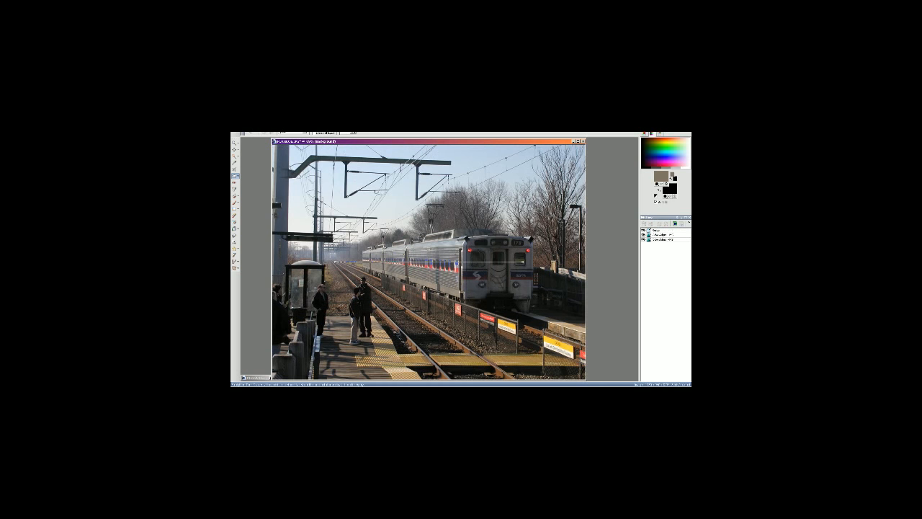
Step: Sharpen the photo of the train's rear end and save it as a JPEG, replacing an existing SEPTA file
{"action": "left_click", "coordinate": [235, 133]}
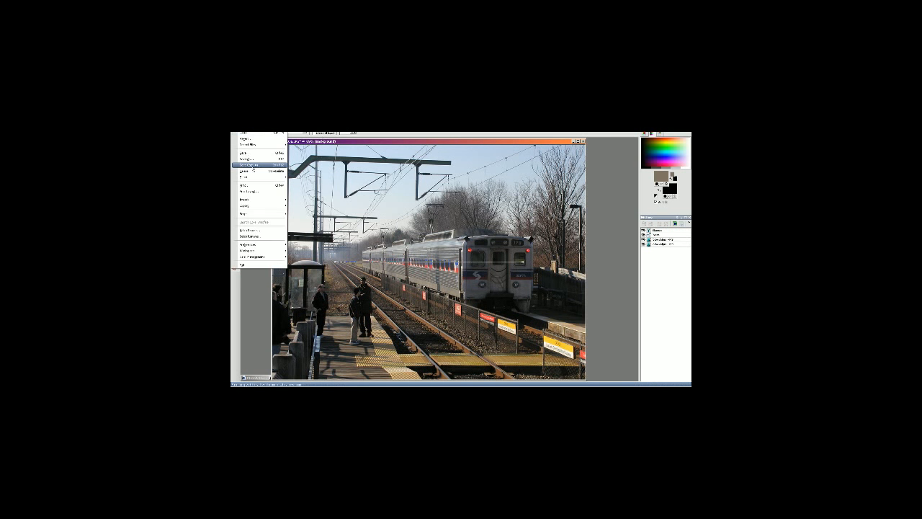
{"action": "left_click", "coordinate": [245, 167]}
{"action": "left_click", "coordinate": [517, 325]}
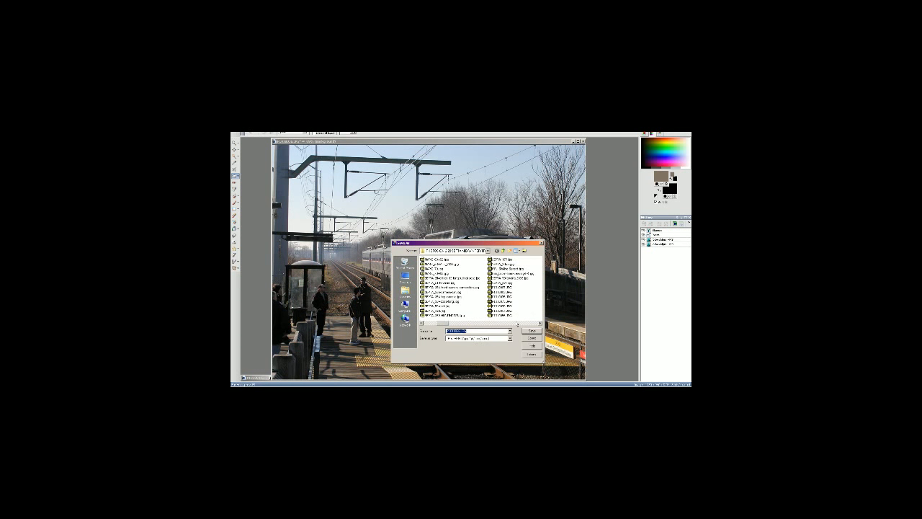
{"action": "left_click", "coordinate": [501, 260]}
{"action": "left_click", "coordinate": [532, 330]}
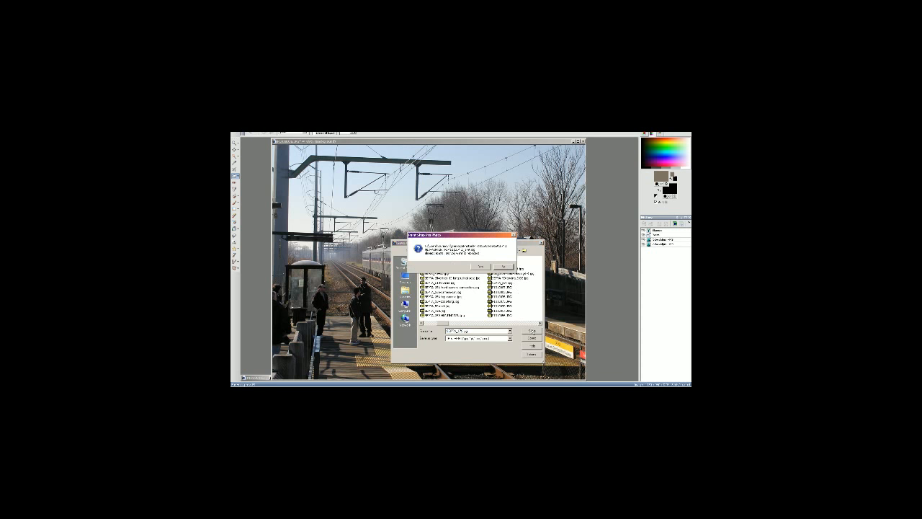
{"action": "left_click", "coordinate": [481, 267]}
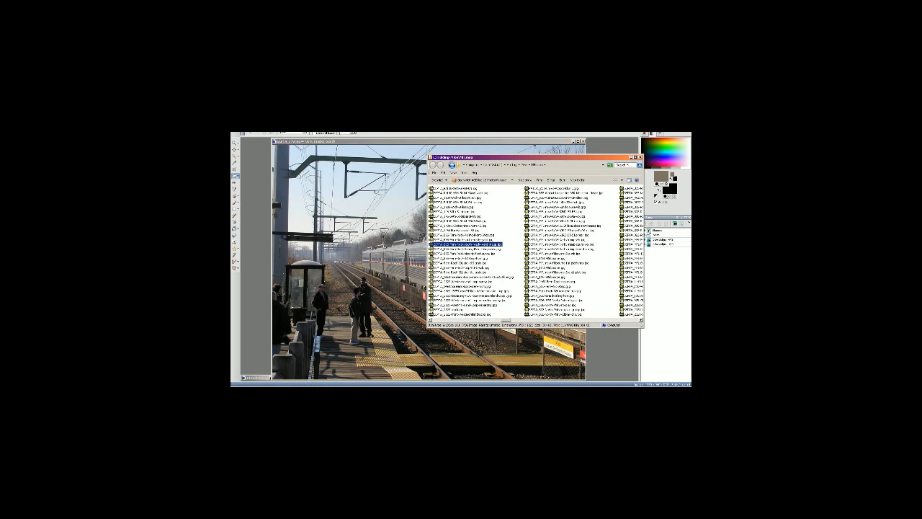
Step: Check the saved file in the photo folder's list in the file explorer and return to the open photo
{"action": "key", "text": "alt+Tab"}
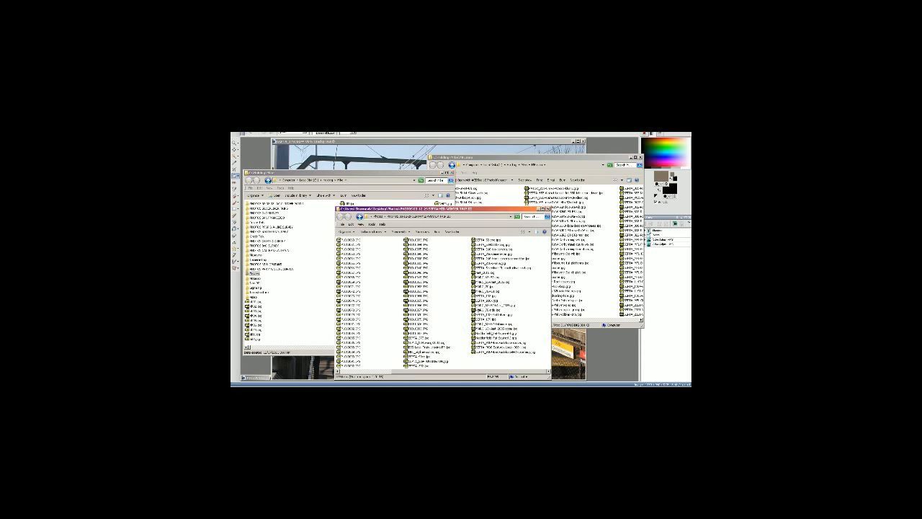
{"action": "left_click", "coordinate": [517, 353]}
{"action": "left_click", "coordinate": [518, 361]}
{"action": "left_click", "coordinate": [569, 353]}
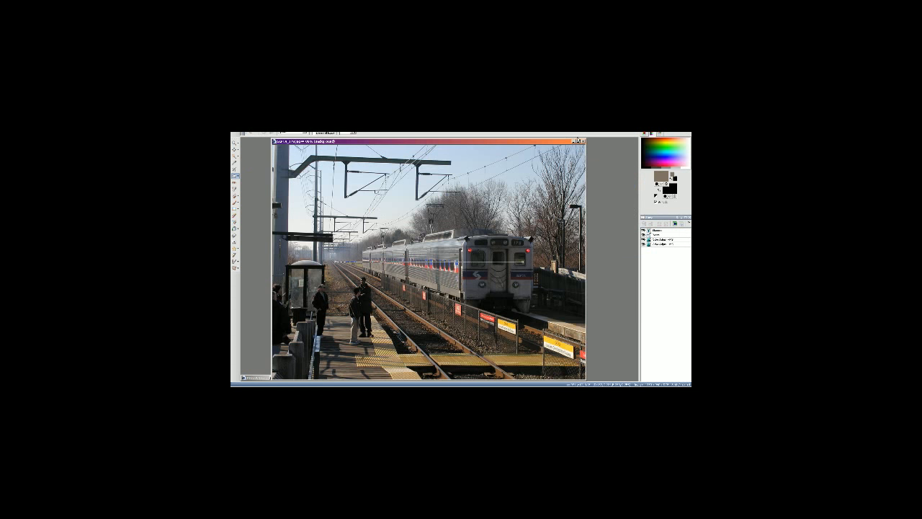
Step: Close the finished photo of the train's rear end without saving it again
{"action": "left_click", "coordinate": [583, 142]}
{"action": "left_click", "coordinate": [402, 377]}
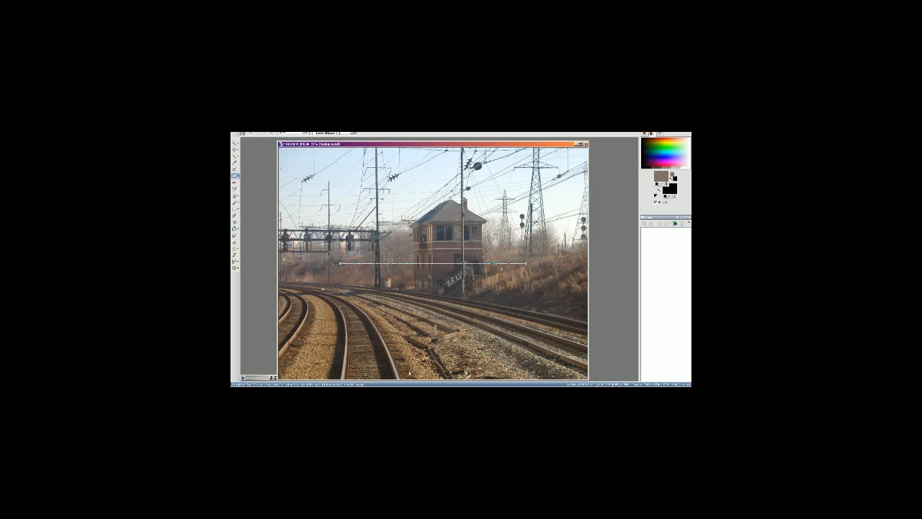
Step: Switch to the file explorer, open the Towers folder and look through its photo files, briefly opening one of them
{"action": "key", "text": "alt+Tab"}
{"action": "key", "text": "alt+Tab"}
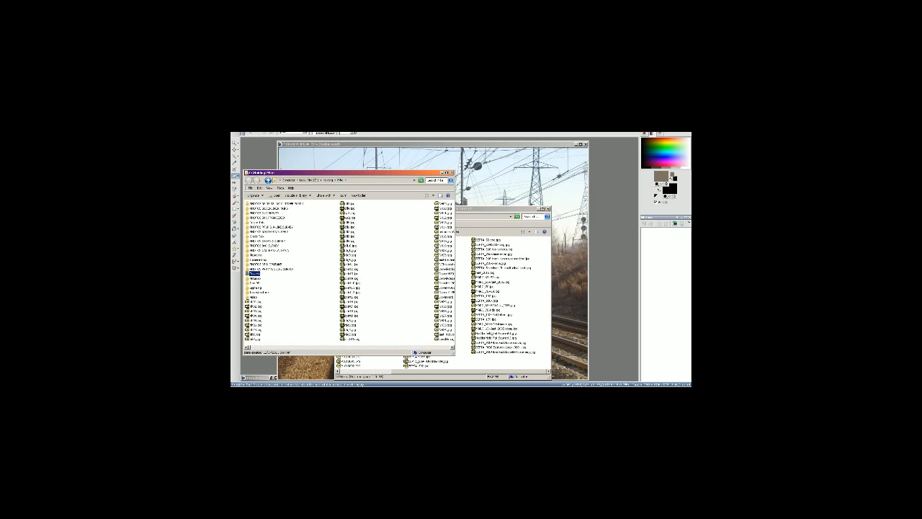
{"action": "double_click", "coordinate": [256, 274]}
{"action": "scroll", "coordinate": [393, 289], "scroll_direction": "down", "scroll_amount": 5}
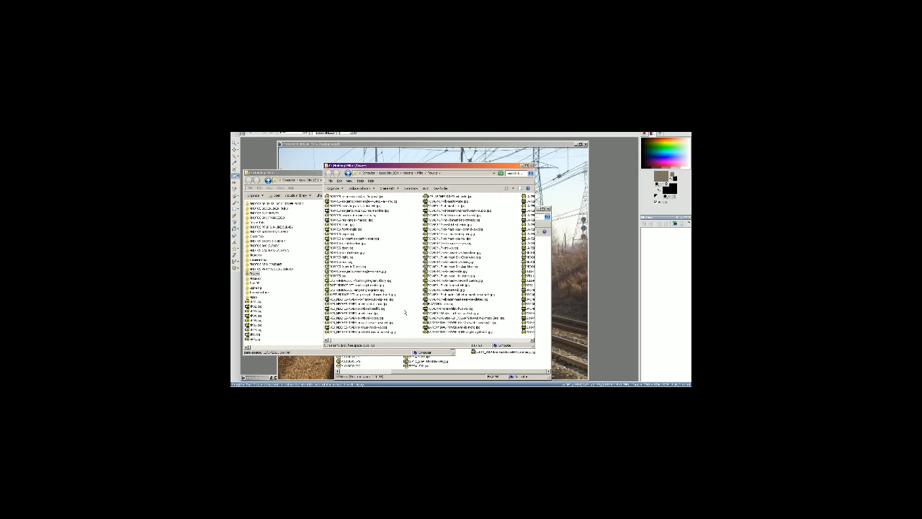
{"action": "scroll", "coordinate": [405, 312], "scroll_direction": "down", "scroll_amount": 2}
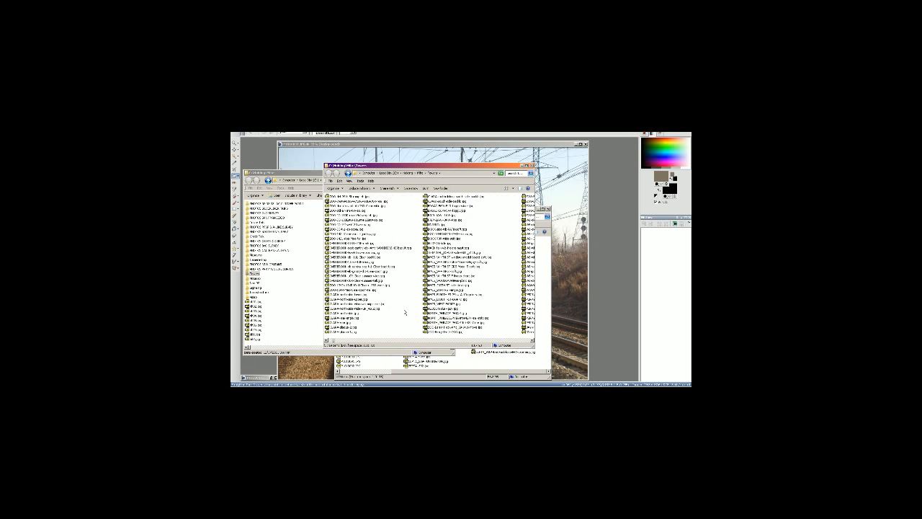
{"action": "scroll", "coordinate": [405, 312], "scroll_direction": "down", "scroll_amount": 2}
{"action": "scroll", "coordinate": [404, 314], "scroll_direction": "down", "scroll_amount": 2}
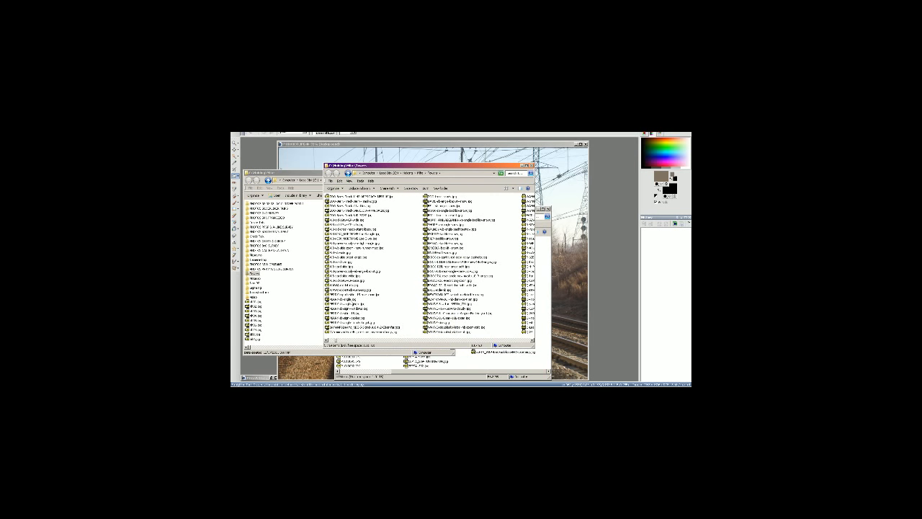
{"action": "left_click", "coordinate": [346, 298]}
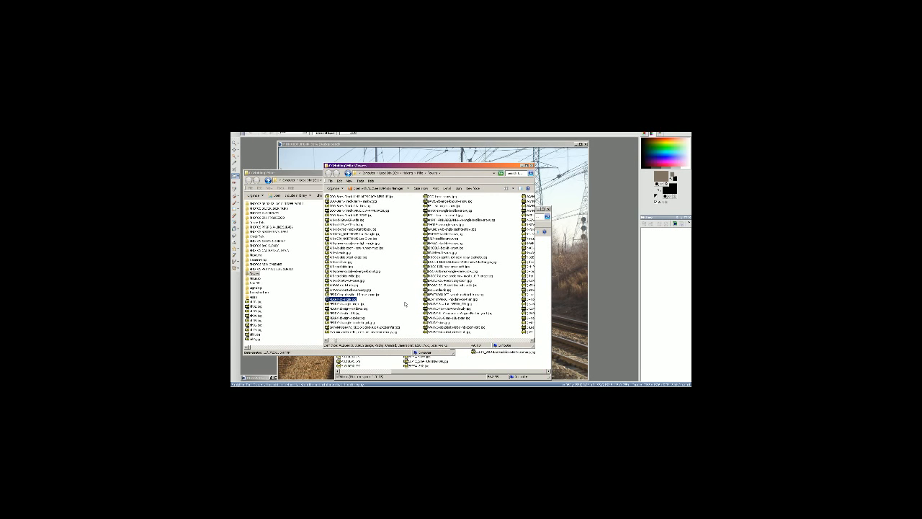
{"action": "scroll", "coordinate": [405, 304], "scroll_direction": "down", "scroll_amount": 2}
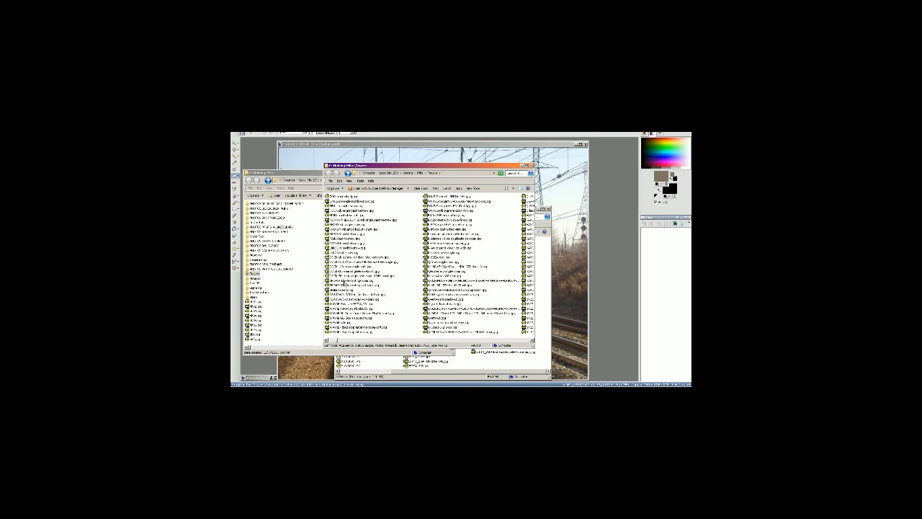
{"action": "left_click", "coordinate": [345, 294]}
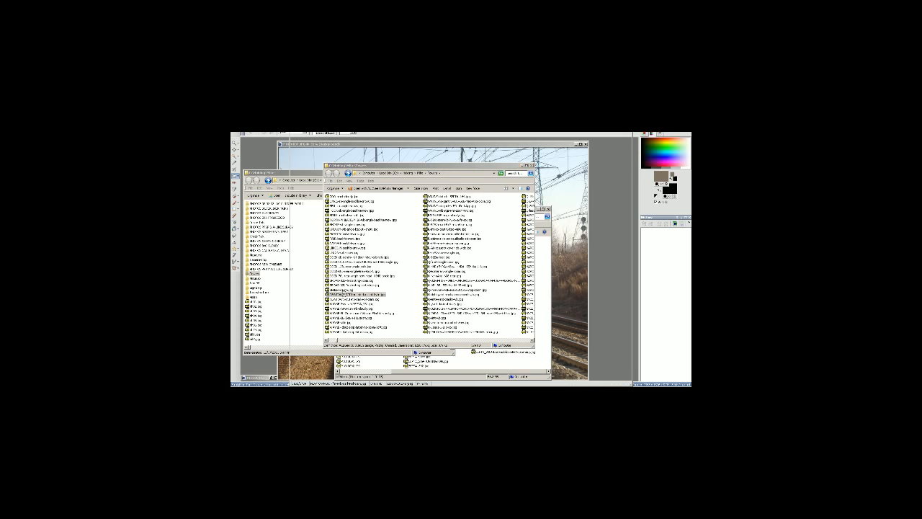
{"action": "double_click", "coordinate": [335, 294]}
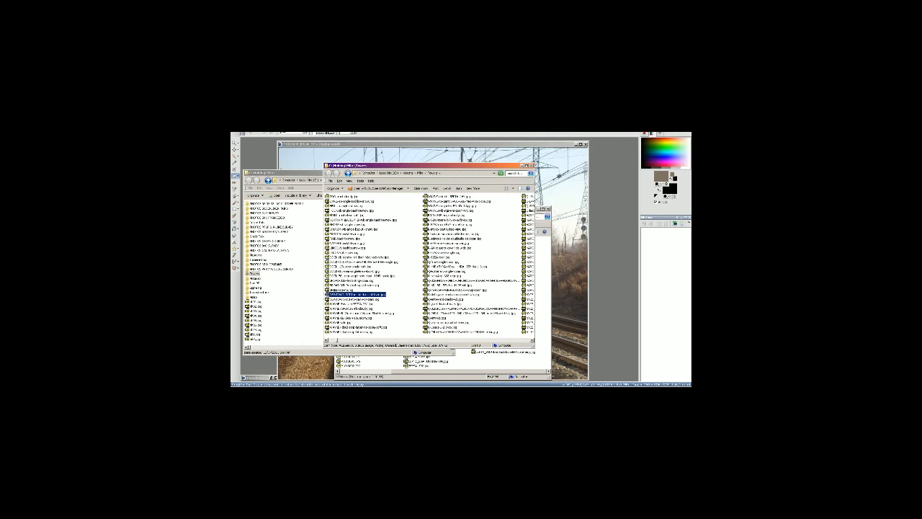
Step: Sort the files in the Towers folder by date
{"action": "right_click", "coordinate": [406, 241]}
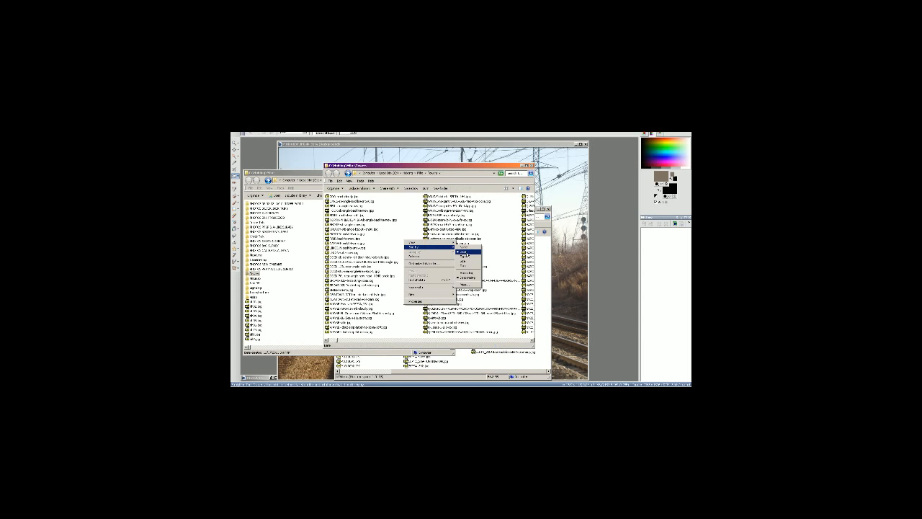
{"action": "left_click", "coordinate": [464, 252]}
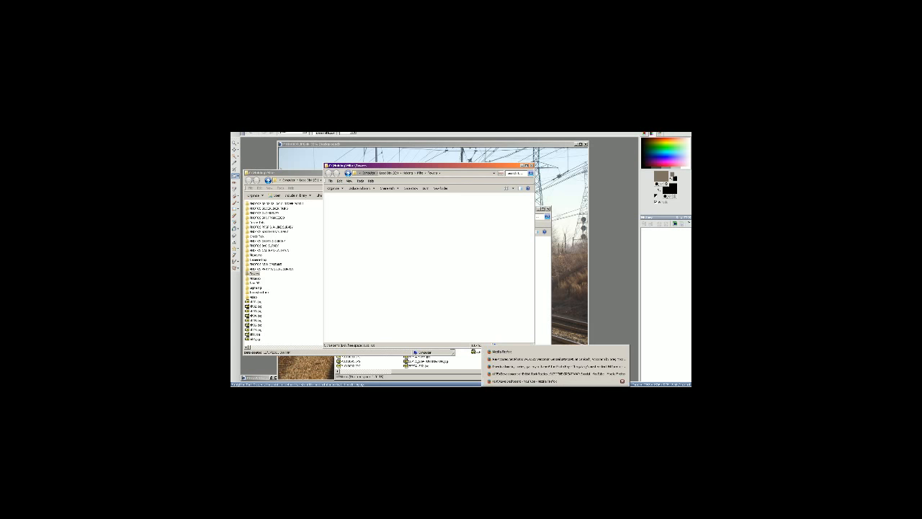
Step: Reply in the YouTube live chat that some photos are from Canada and a few sets of guest photos from the UK and NZ
{"action": "key", "text": "alt+Tab"}
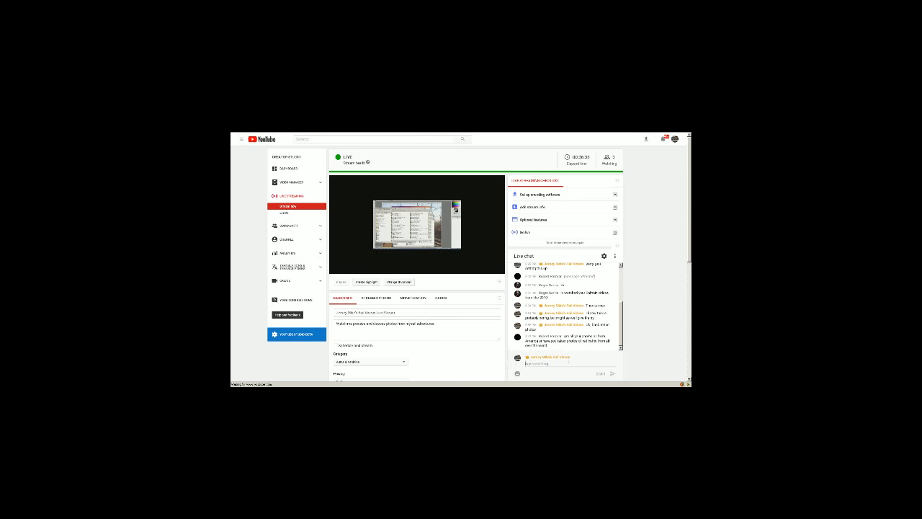
{"action": "type", "text": "I love comm"}
{"action": "type", "text": "rom Canada and "}
{"action": "type", "text": "a few "}
{"action": "type", "text": "sets of goo"}
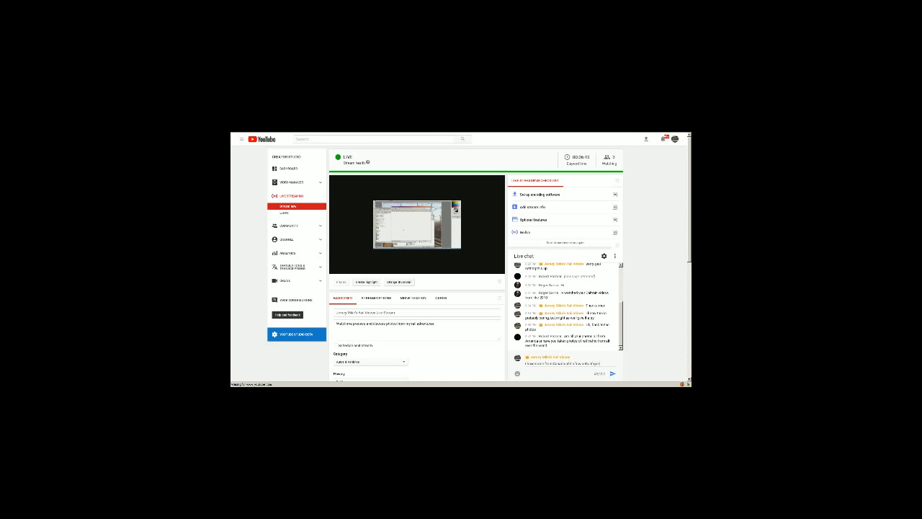
{"action": "type", "text": " great photos from the ol"}
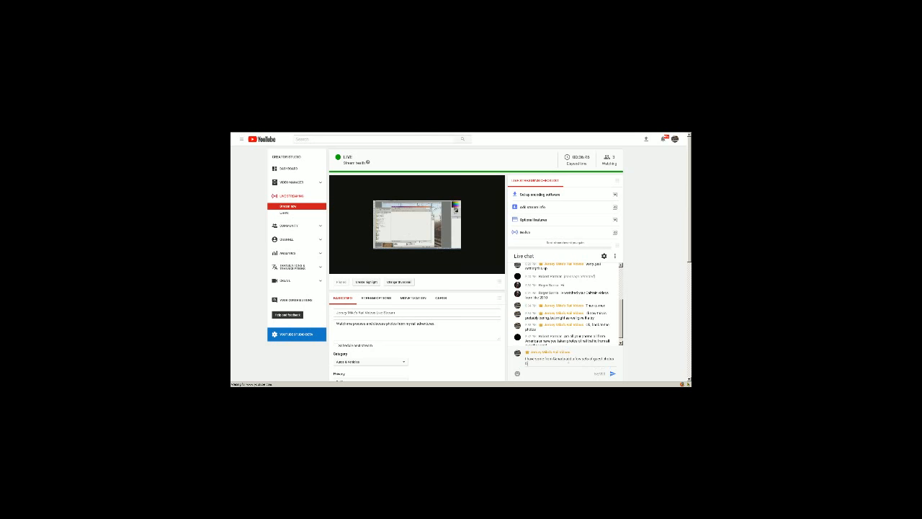
{"action": "type", "text": "nd "}
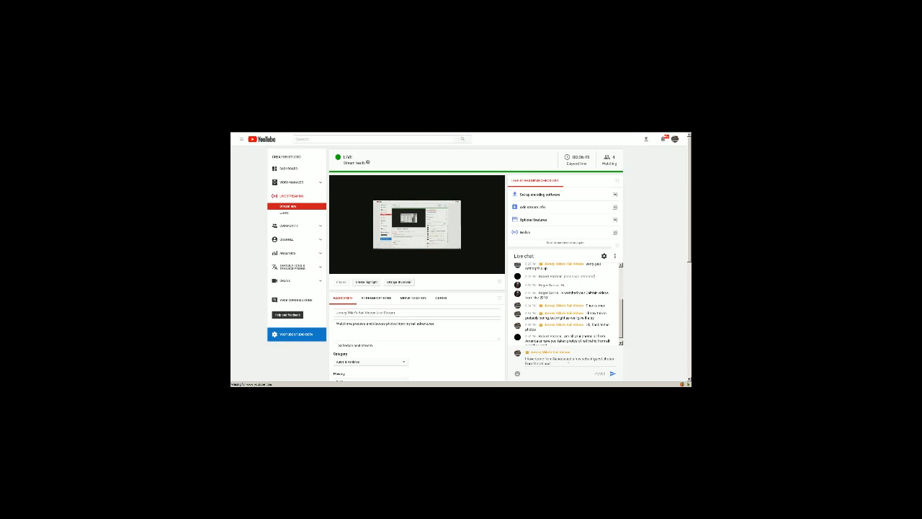
{"action": "type", "text": "NZ (according"}
{"action": "key", "text": "Return"}
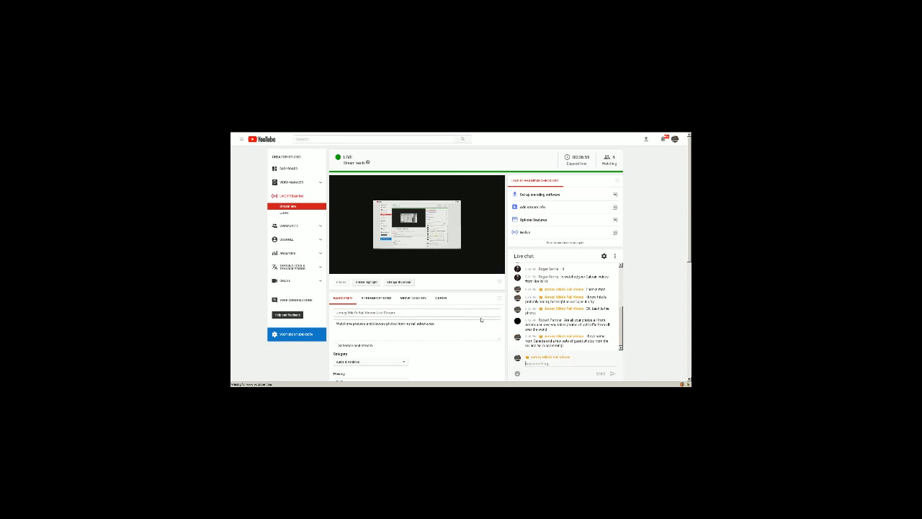
Step: Return to the Towers folder in the file explorer and look through the long list of tower photos
{"action": "key", "text": "alt+Tab"}
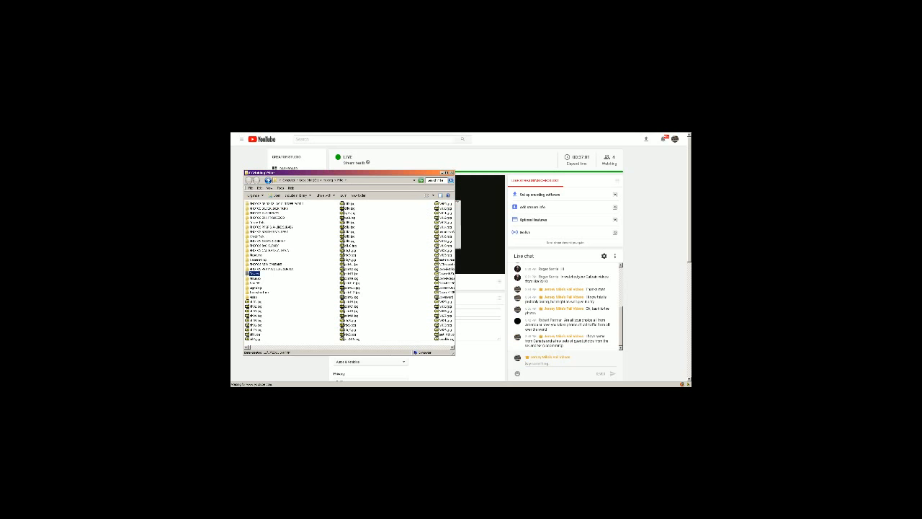
{"action": "key", "text": "alt+Tab"}
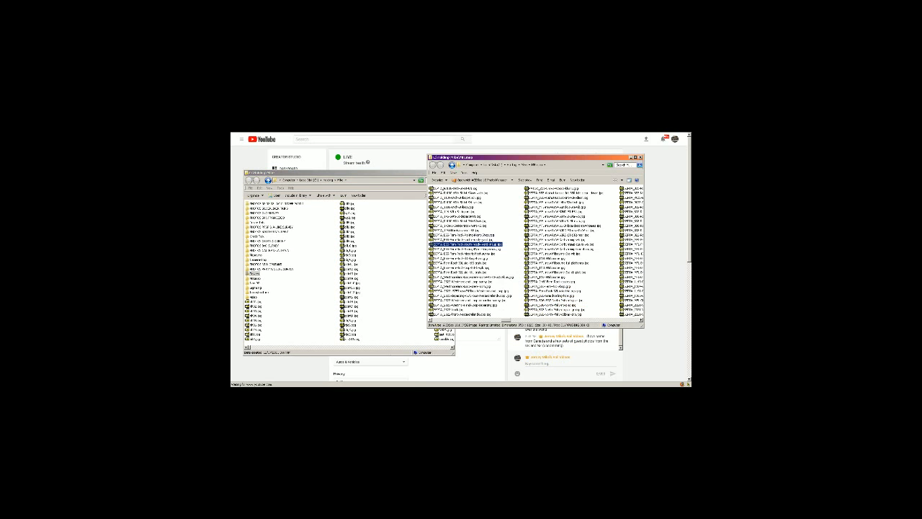
{"action": "key", "text": "alt+Tab"}
{"action": "scroll", "coordinate": [405, 296], "scroll_direction": "down", "scroll_amount": 5}
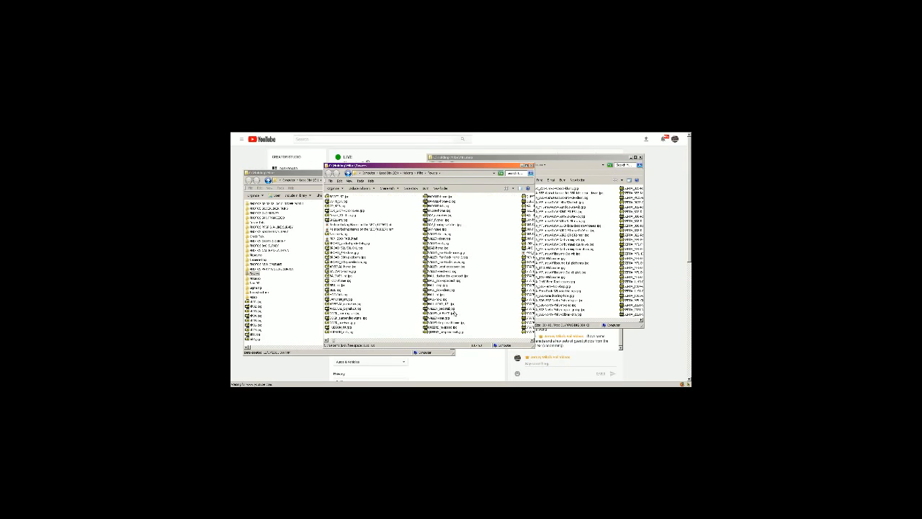
{"action": "scroll", "coordinate": [454, 314], "scroll_direction": "up", "scroll_amount": 1}
{"action": "scroll", "coordinate": [453, 314], "scroll_direction": "down", "scroll_amount": 1}
{"action": "scroll", "coordinate": [366, 312], "scroll_direction": "down", "scroll_amount": 1}
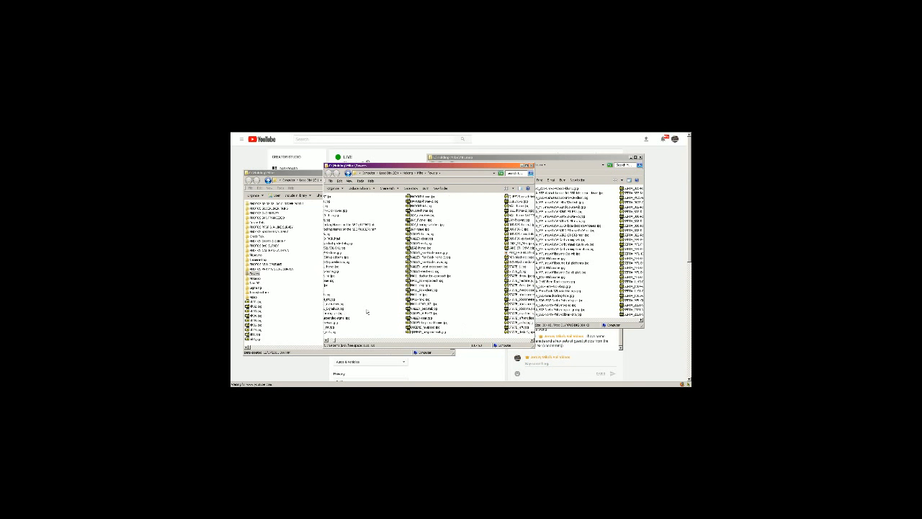
{"action": "scroll", "coordinate": [366, 311], "scroll_direction": "down", "scroll_amount": 1}
{"action": "scroll", "coordinate": [424, 315], "scroll_direction": "down", "scroll_amount": 2}
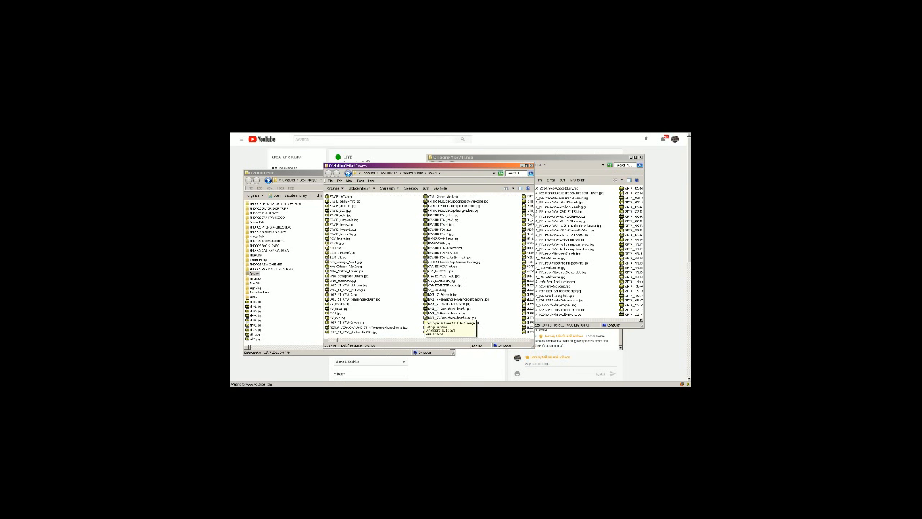
{"action": "scroll", "coordinate": [423, 315], "scroll_direction": "down", "scroll_amount": 2}
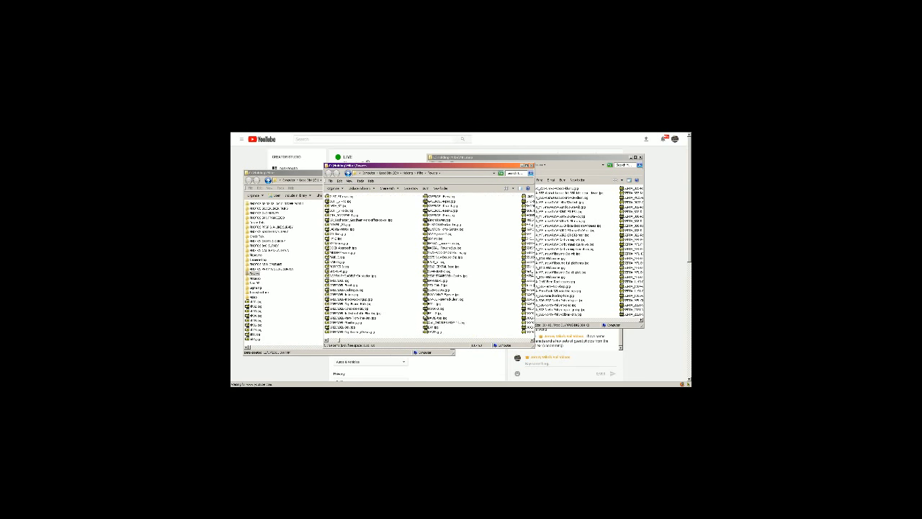
{"action": "scroll", "coordinate": [423, 317], "scroll_direction": "down", "scroll_amount": 2}
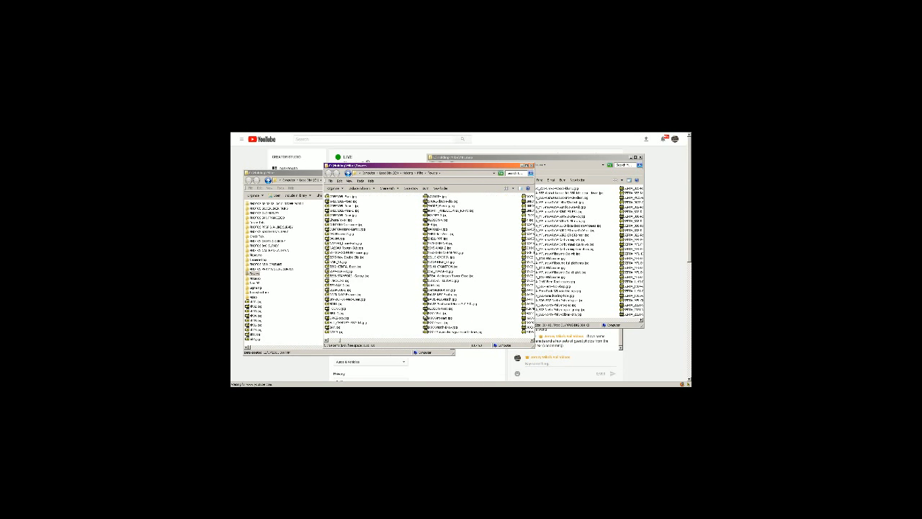
{"action": "scroll", "coordinate": [424, 317], "scroll_direction": "down", "scroll_amount": 2}
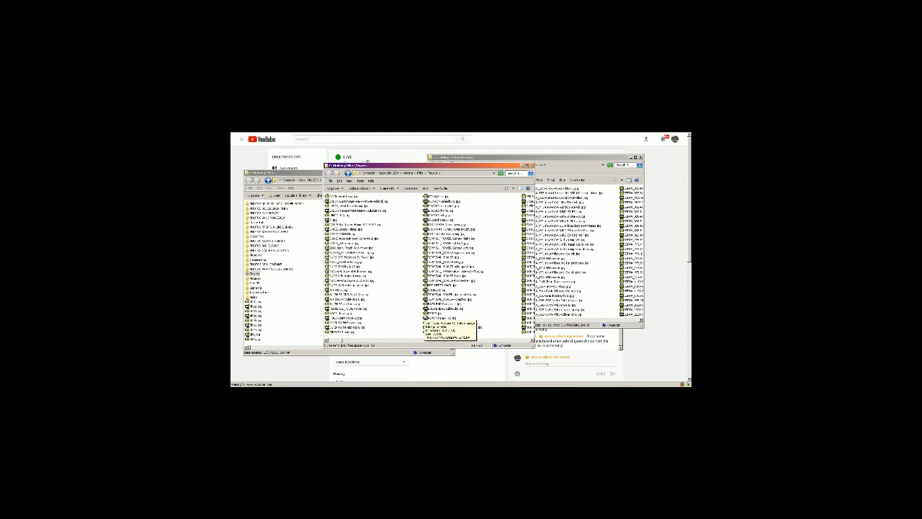
{"action": "scroll", "coordinate": [424, 317], "scroll_direction": "down", "scroll_amount": 2}
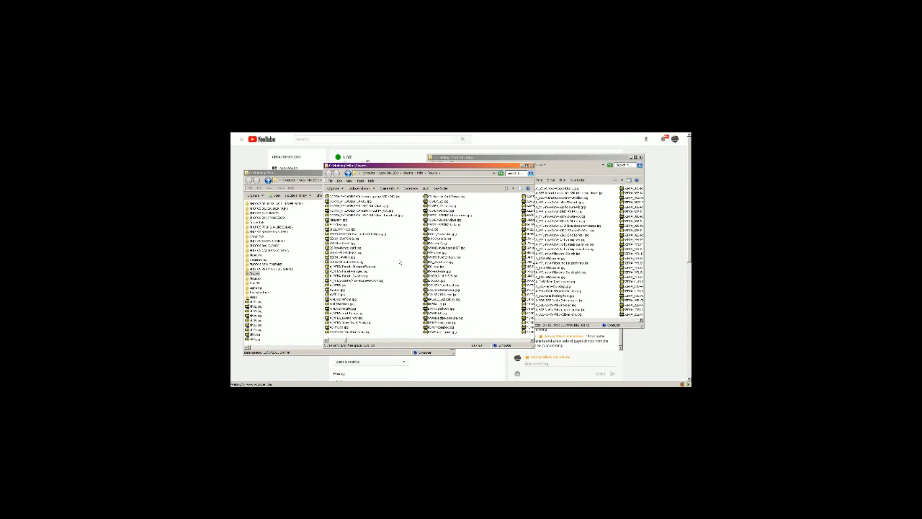
{"action": "scroll", "coordinate": [461, 288], "scroll_direction": "down", "scroll_amount": 2}
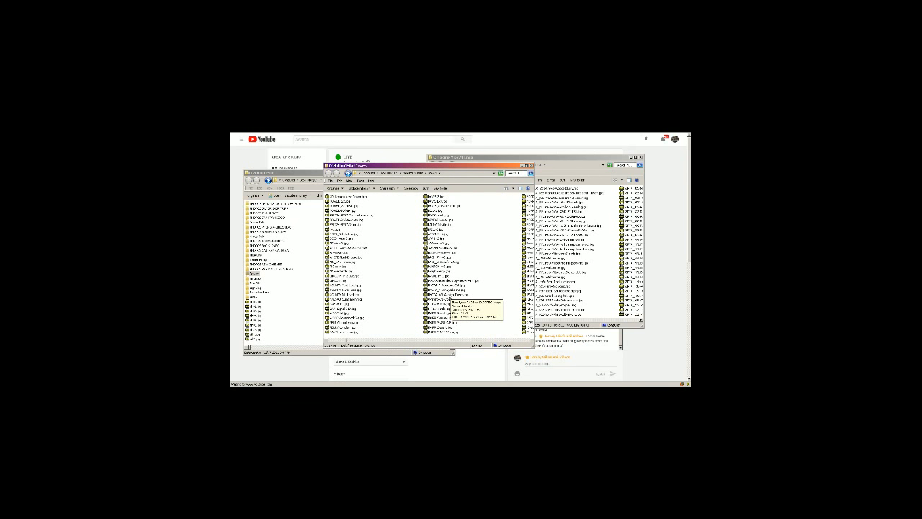
Step: View the NYCTA photo of the tower beside the elevated tracks and close the image viewer
{"action": "right_click", "coordinate": [446, 294]}
{"action": "double_click", "coordinate": [439, 294]}
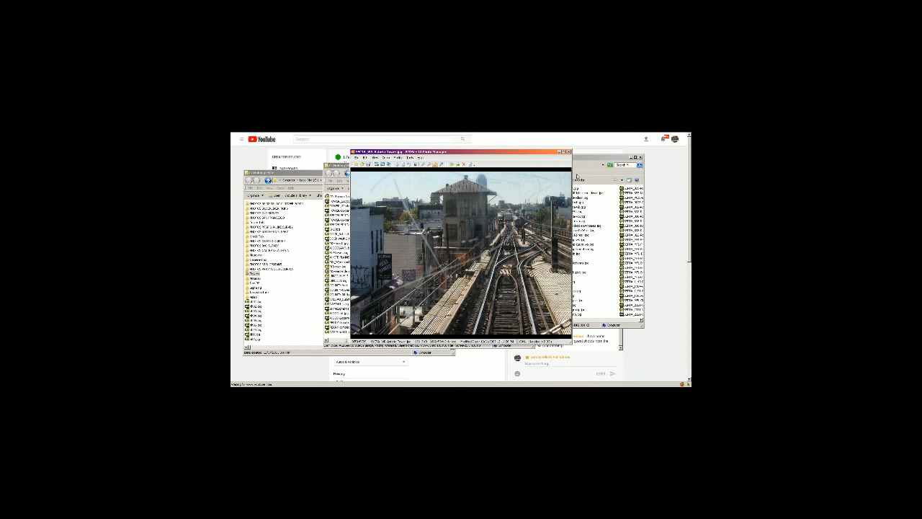
{"action": "left_click", "coordinate": [568, 151]}
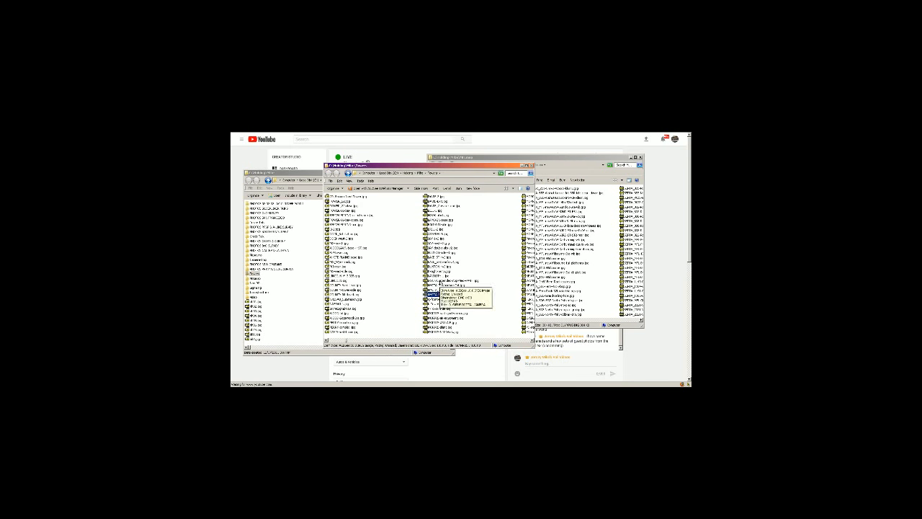
Step: Select a consecutive block of tower images in the Towers folder and paste them into the SEPTA photo folder
{"action": "scroll", "coordinate": [444, 269], "scroll_direction": "down", "scroll_amount": 1}
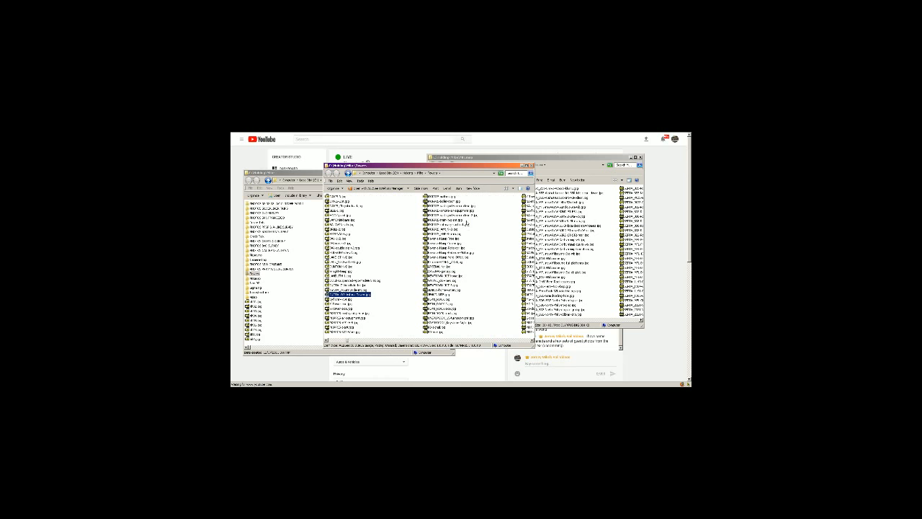
{"action": "double_click", "coordinate": [447, 268]}
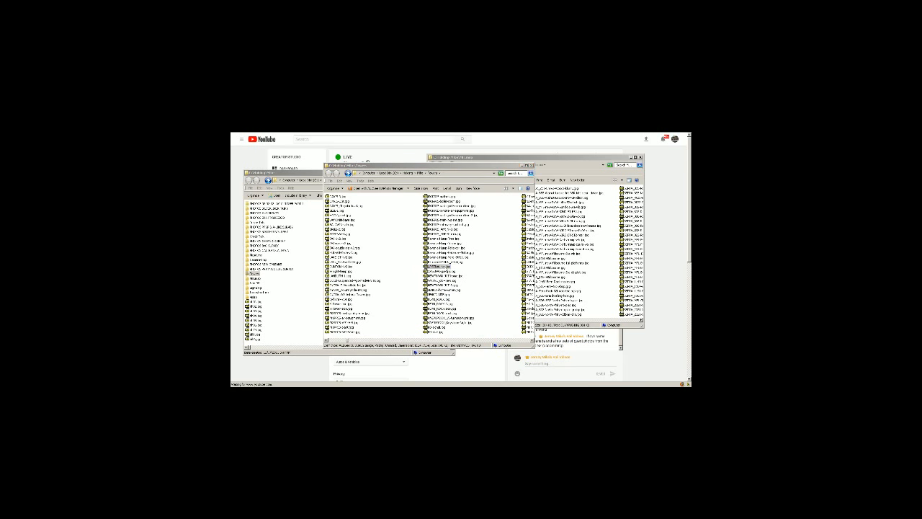
{"action": "left_click", "coordinate": [612, 156]}
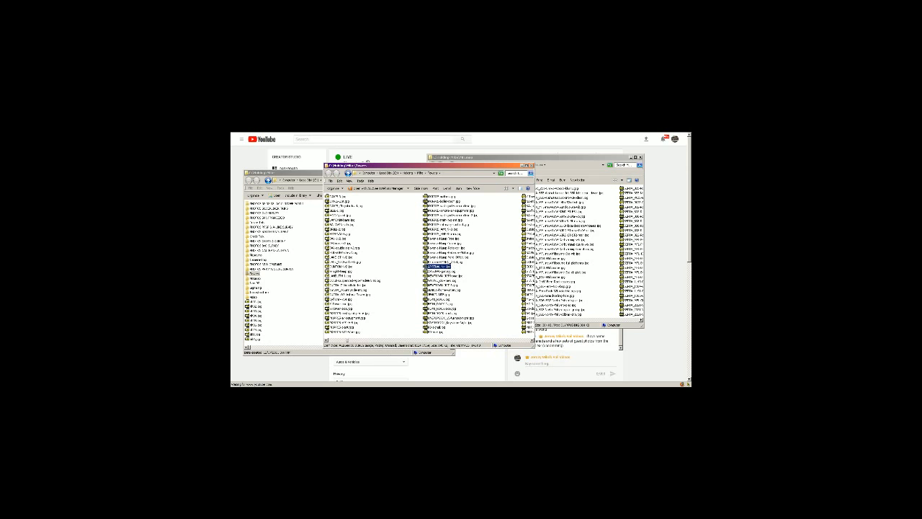
{"action": "left_click", "coordinate": [447, 322], "text": "shift"}
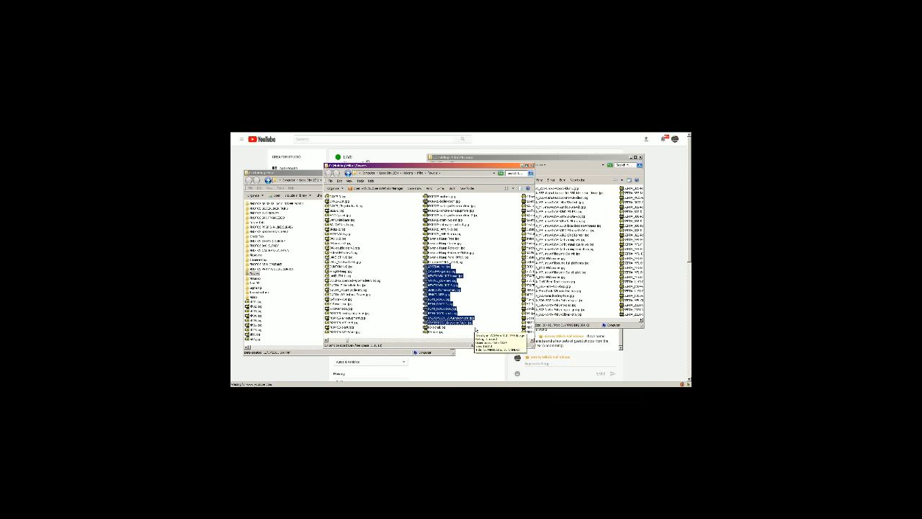
{"action": "key", "text": "alt+Tab"}
{"action": "key", "text": "alt+Tab"}
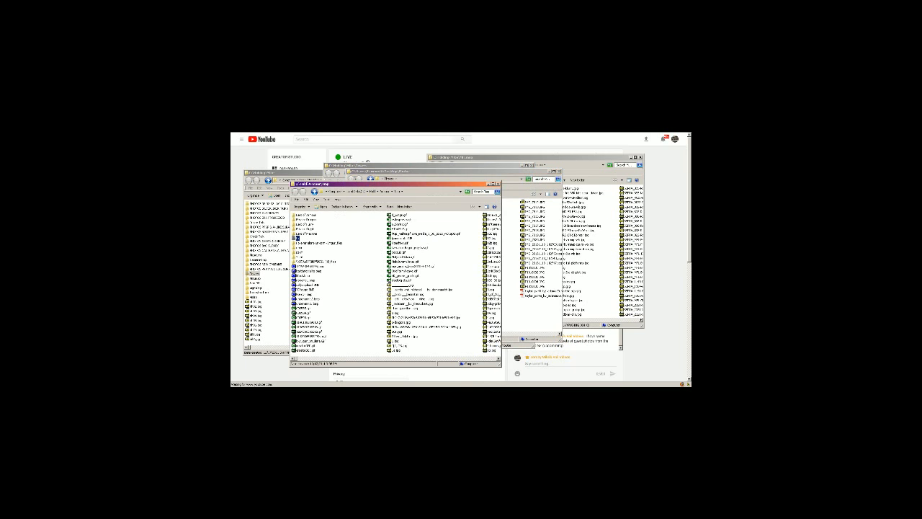
{"action": "key", "text": "alt+Tab"}
{"action": "key", "text": "alt+Tab"}
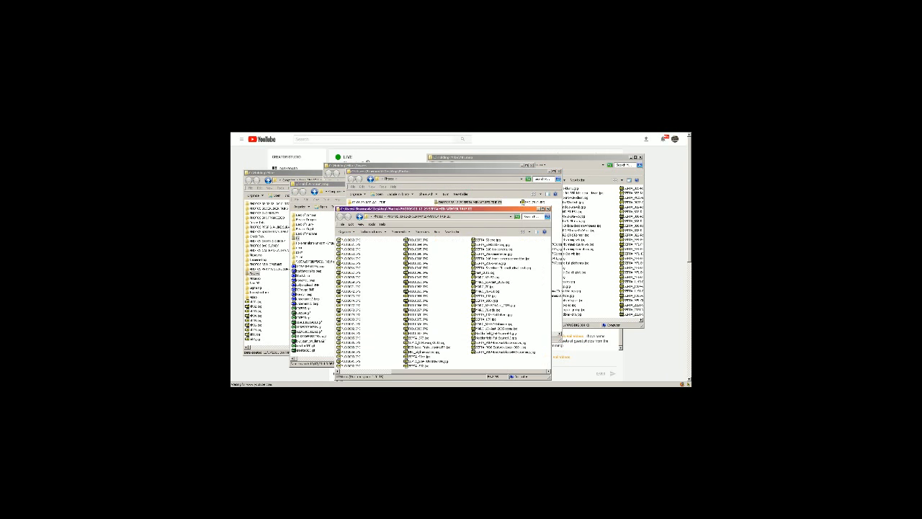
{"action": "right_click", "coordinate": [377, 261]}
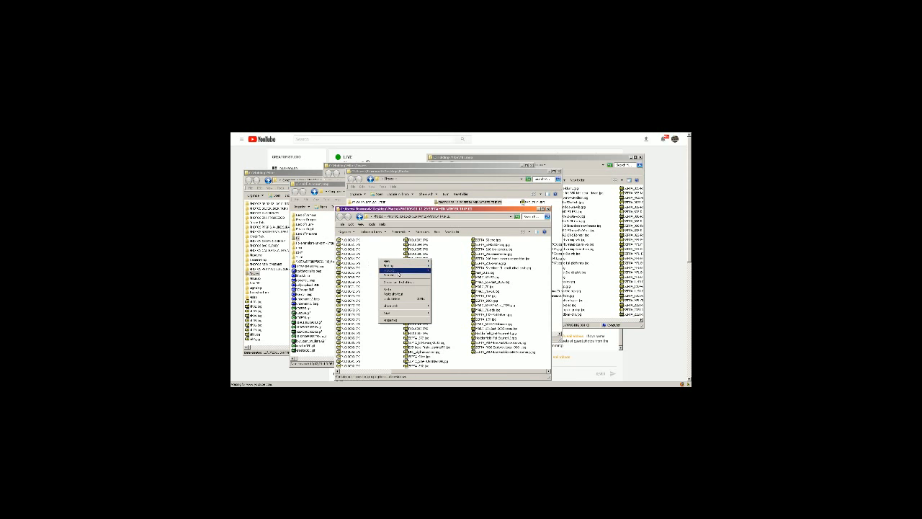
{"action": "left_click", "coordinate": [399, 291]}
{"action": "left_click", "coordinate": [386, 317]}
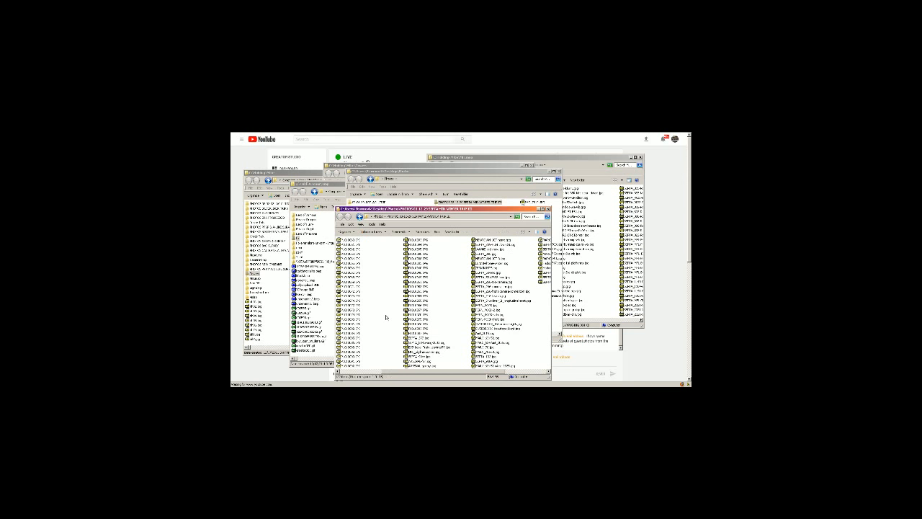
Step: Delete one of the newly added tower images from the SEPTA photo folder
{"action": "left_click", "coordinate": [490, 258]}
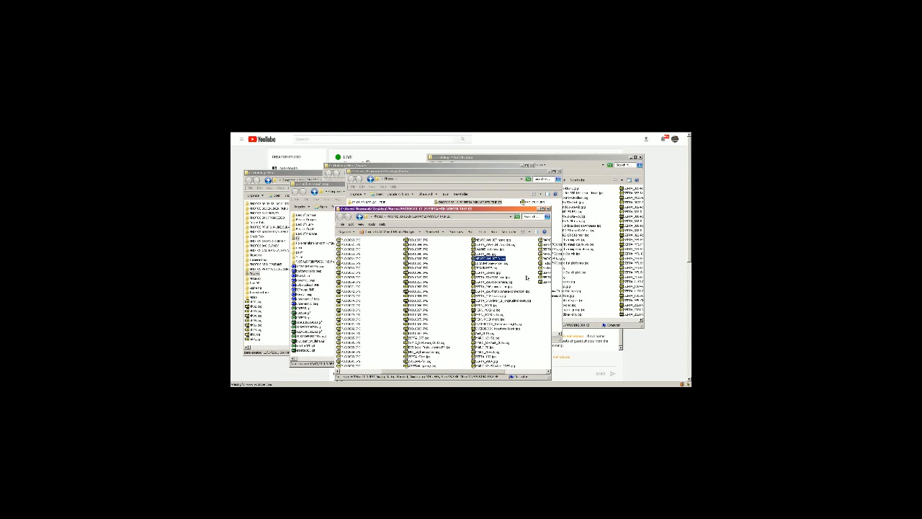
{"action": "key", "text": "Delete"}
{"action": "key", "text": "Return"}
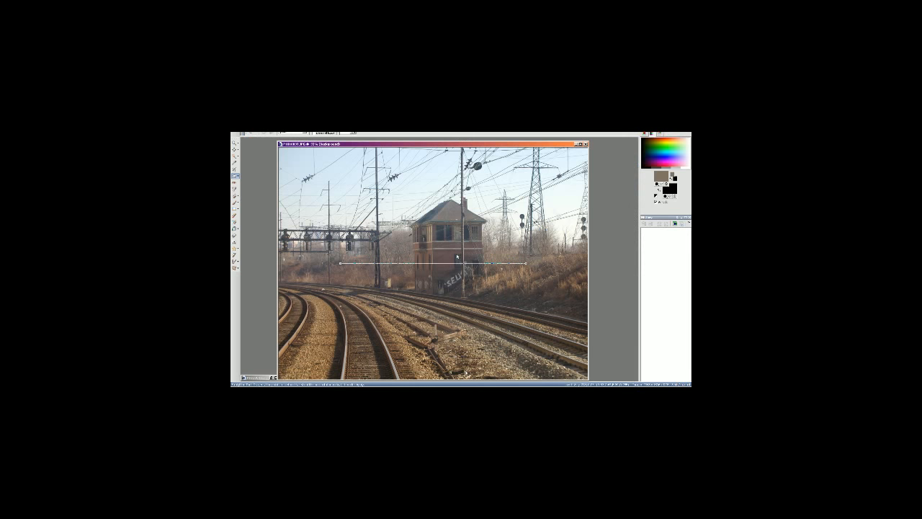
{"action": "left_click", "coordinate": [235, 169]}
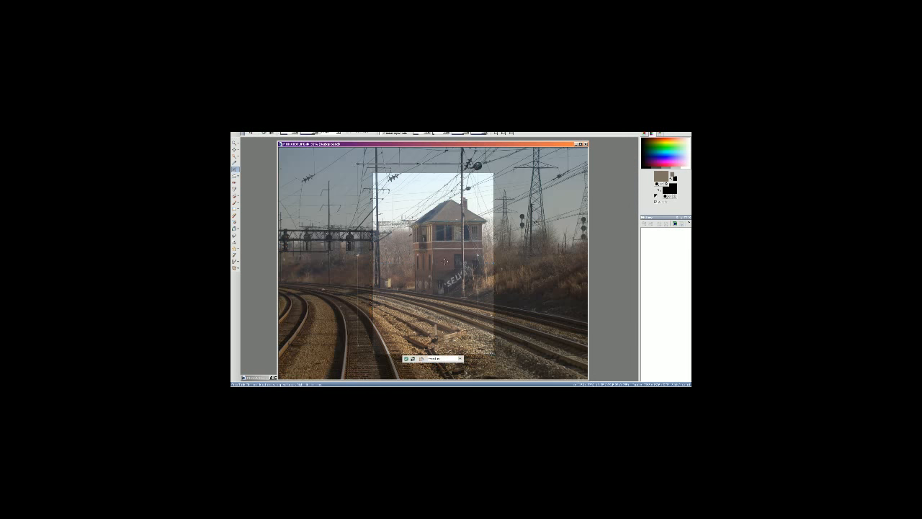
{"action": "left_click_drag", "start_coordinate": [434, 250], "coordinate": [343, 226]}
{"action": "left_click_drag", "start_coordinate": [403, 236], "coordinate": [497, 237]}
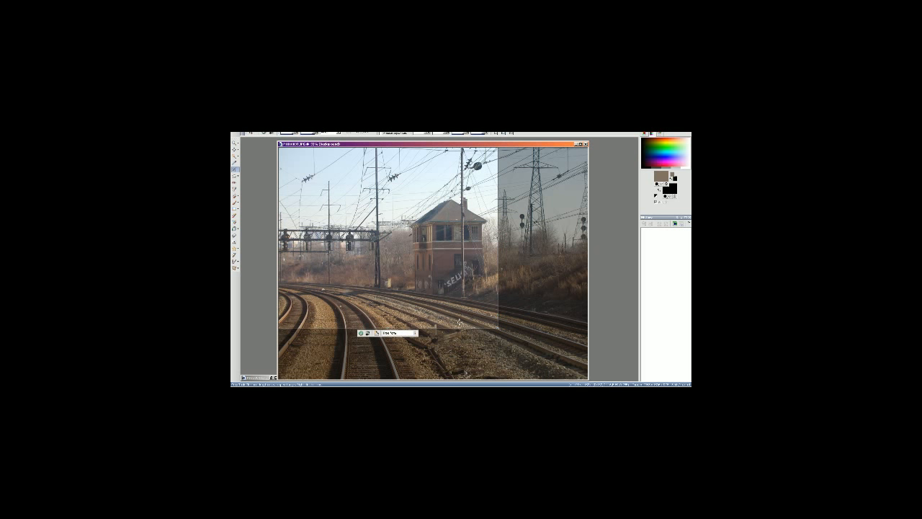
{"action": "left_click_drag", "start_coordinate": [464, 328], "coordinate": [460, 318]}
{"action": "mouse_move", "coordinate": [422, 274]}
{"action": "left_mouse_down"}
{"action": "mouse_move", "coordinate": [520, 287]}
{"action": "mouse_move", "coordinate": [409, 283]}
{"action": "left_mouse_up"}
{"action": "left_click", "coordinate": [234, 176]}
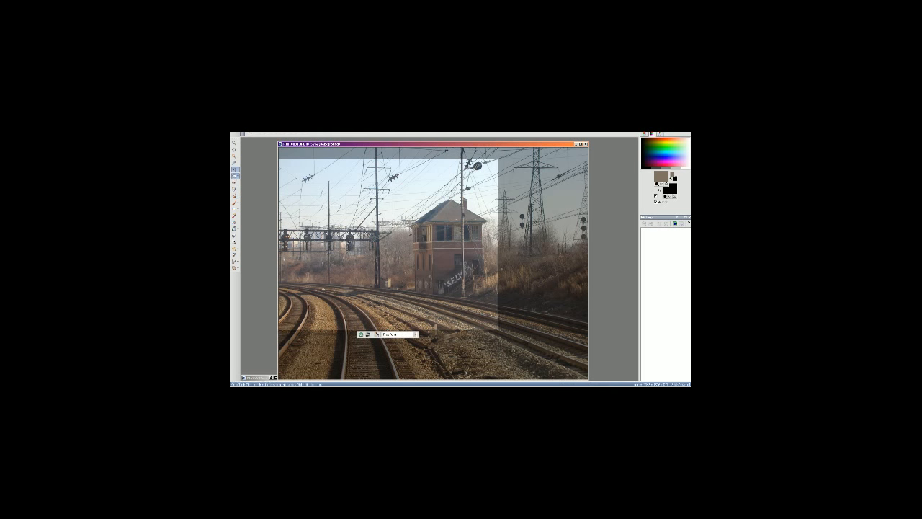
{"action": "left_click_drag", "start_coordinate": [350, 263], "coordinate": [287, 238]}
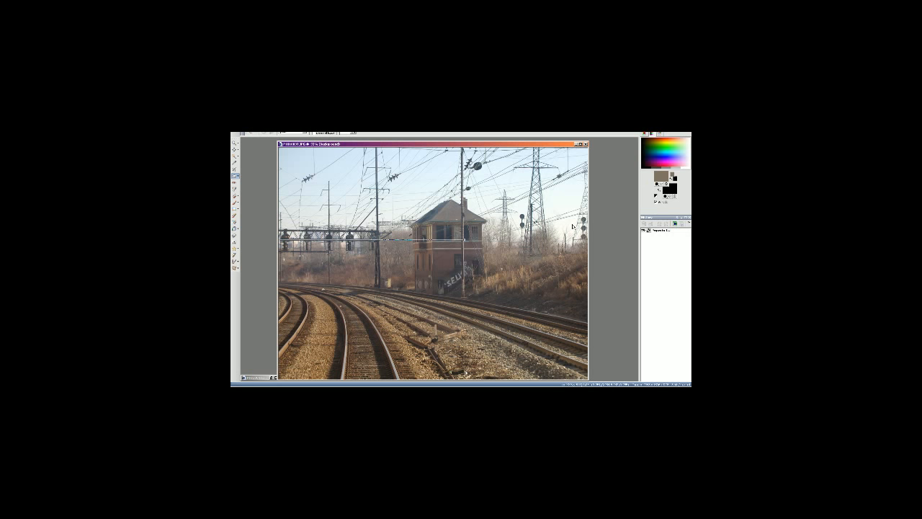
Step: Crop the photo around the signal gantry, curved tracks and brick tower, and adjust its hue, saturation and lightness
{"action": "left_click", "coordinate": [234, 169]}
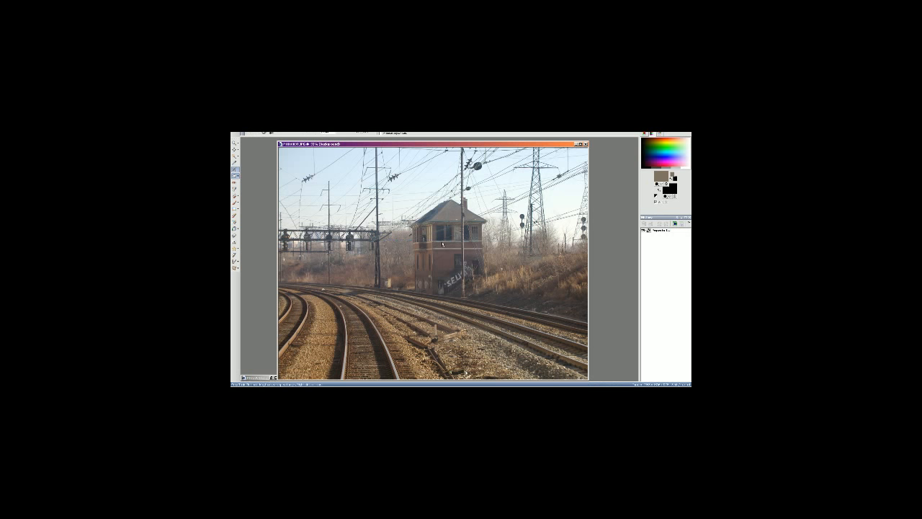
{"action": "left_click_drag", "start_coordinate": [451, 253], "coordinate": [350, 217]}
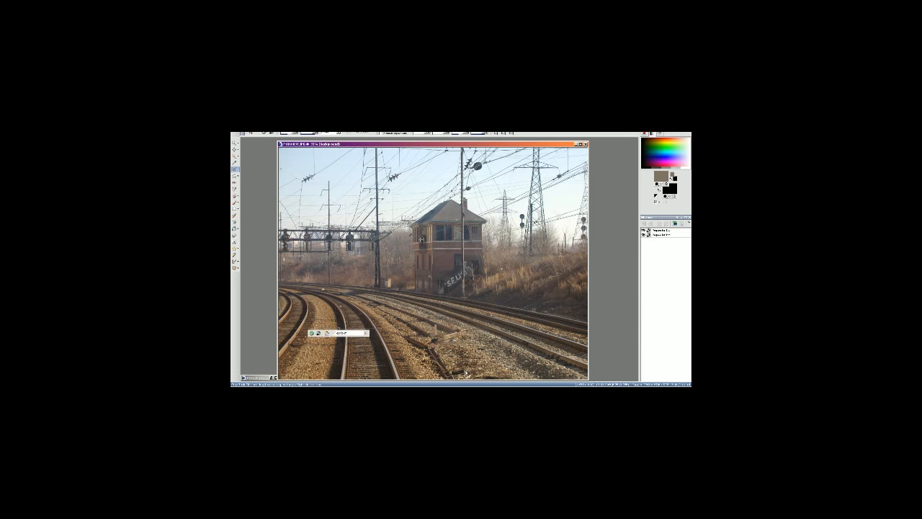
{"action": "left_click_drag", "start_coordinate": [397, 237], "coordinate": [509, 243]}
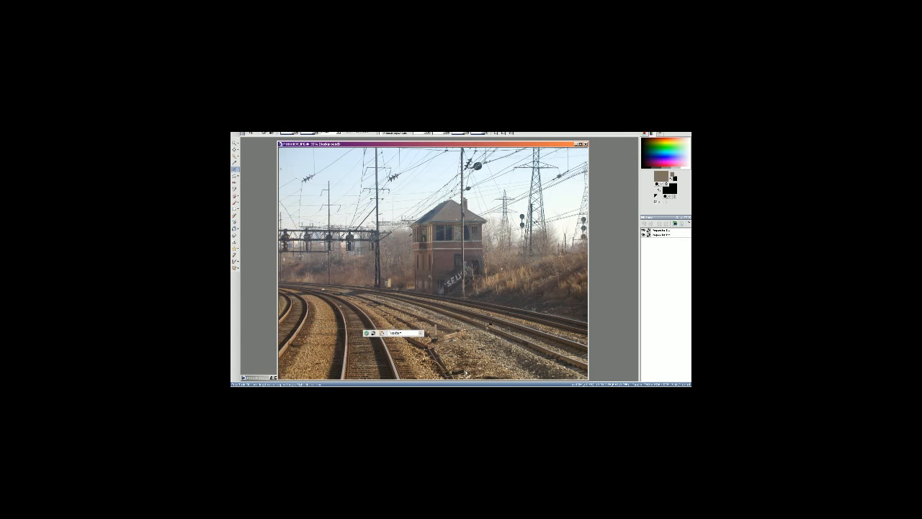
{"action": "left_click_drag", "start_coordinate": [487, 324], "coordinate": [487, 319]}
{"action": "left_click_drag", "start_coordinate": [454, 293], "coordinate": [447, 295]}
{"action": "left_click", "coordinate": [367, 327]}
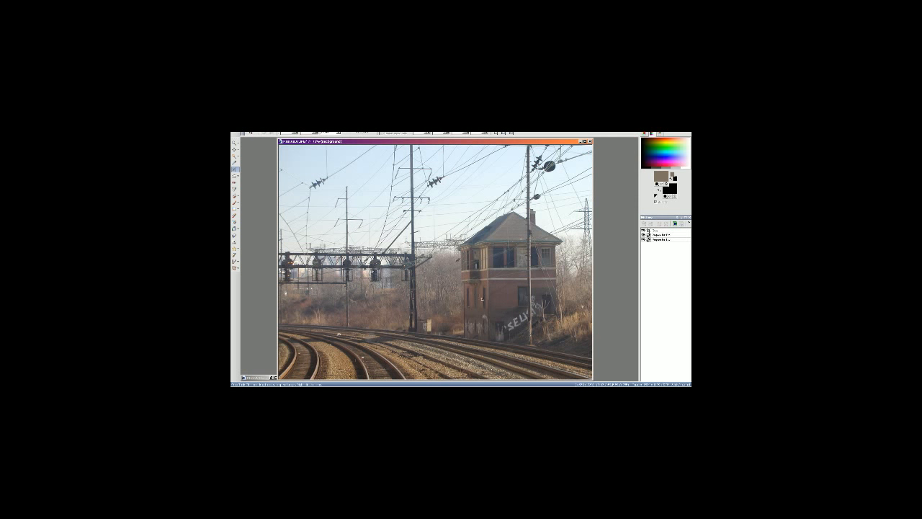
{"action": "key", "text": "shift+h"}
{"action": "left_click", "coordinate": [387, 321]}
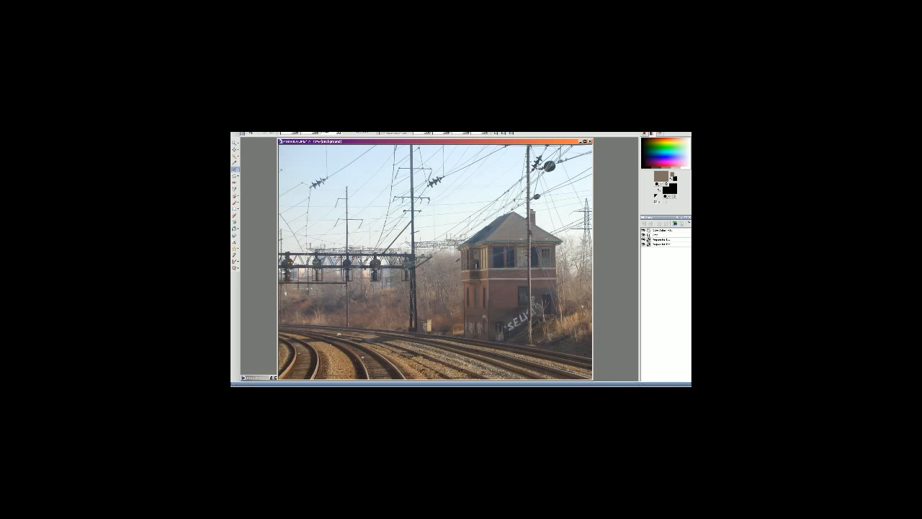
Step: Try to resize the cropped photo using the values already set for the resize
{"action": "left_click", "coordinate": [267, 132]}
{"action": "left_click", "coordinate": [285, 142]}
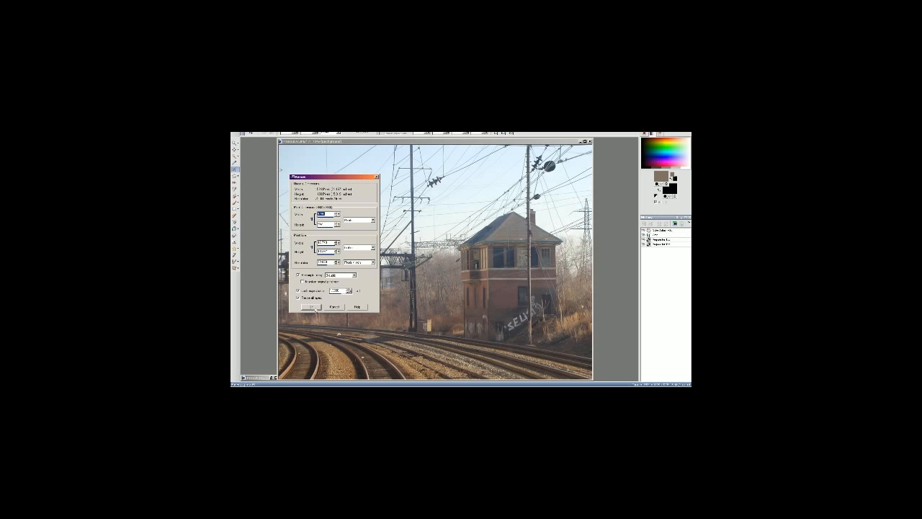
{"action": "left_click", "coordinate": [312, 307]}
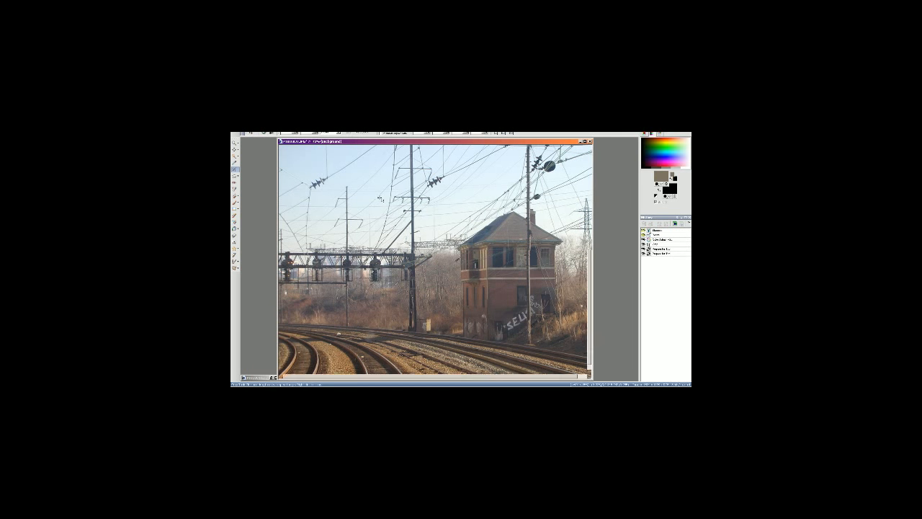
Step: Adjust the photo's brightness and contrast, and resize and sharpen the result
{"action": "key", "text": "shift+b"}
{"action": "left_click", "coordinate": [384, 298]}
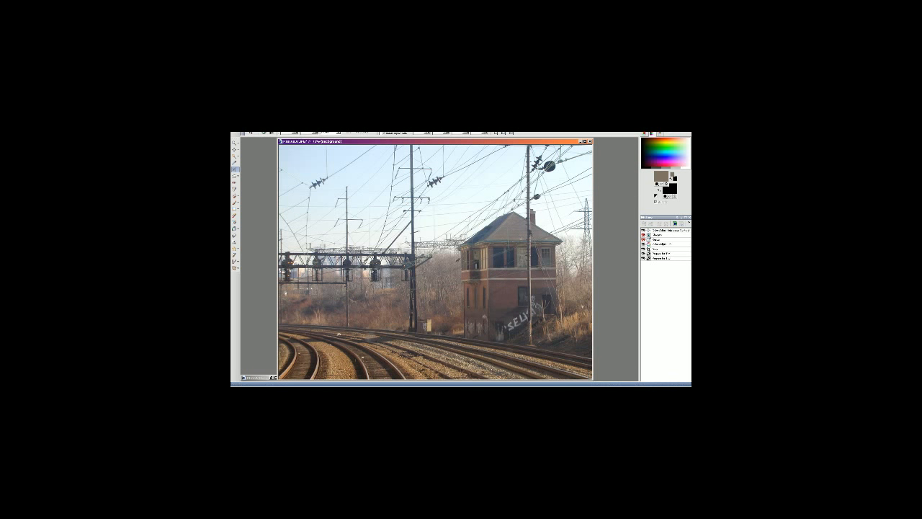
{"action": "left_click", "coordinate": [267, 132]}
{"action": "left_click", "coordinate": [285, 142]}
{"action": "left_click", "coordinate": [313, 306]}
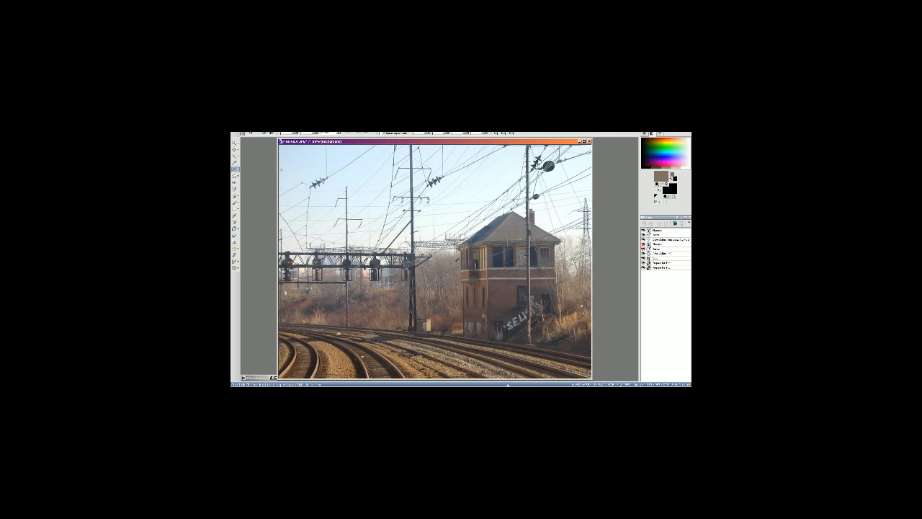
Step: Save the edited tower photo as a JPEG under a new file name in the SEPTA photo folder
{"action": "key", "text": "alt+f"}
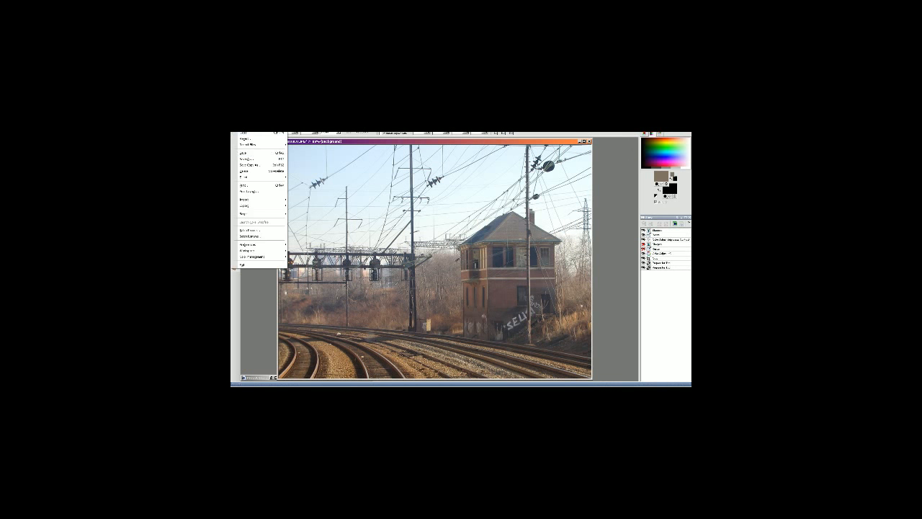
{"action": "left_click", "coordinate": [252, 159]}
{"action": "right_click", "coordinate": [469, 303]}
{"action": "left_click", "coordinate": [472, 296]}
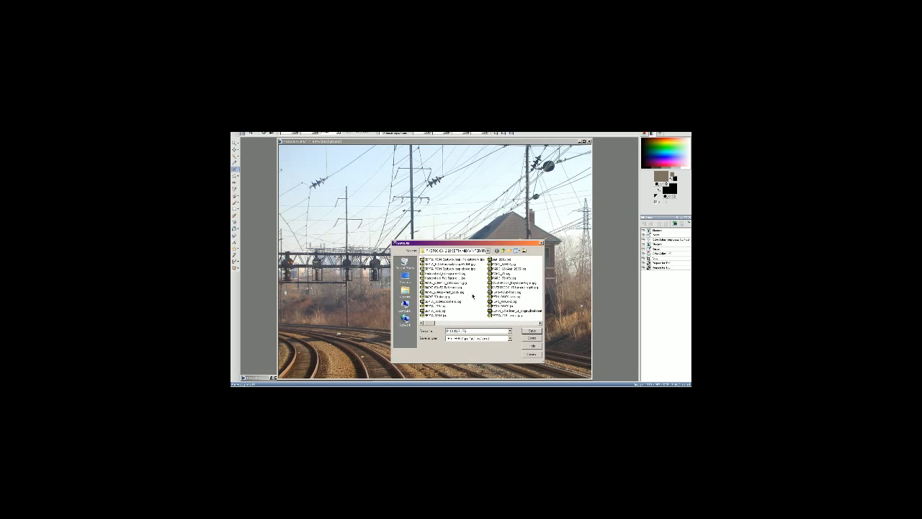
{"action": "scroll", "coordinate": [503, 307], "scroll_direction": "down", "scroll_amount": 1}
{"action": "double_click", "coordinate": [479, 331]}
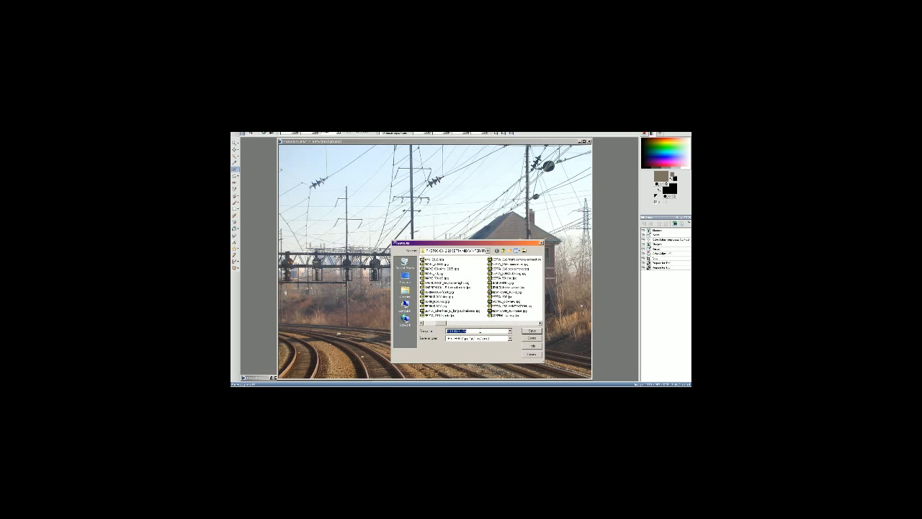
{"action": "type", "text": "a"}
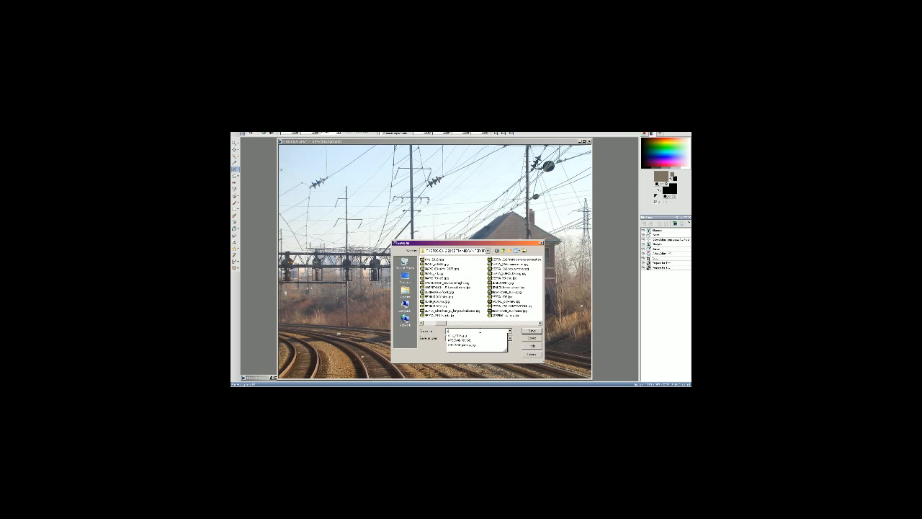
{"action": "left_click", "coordinate": [500, 340]}
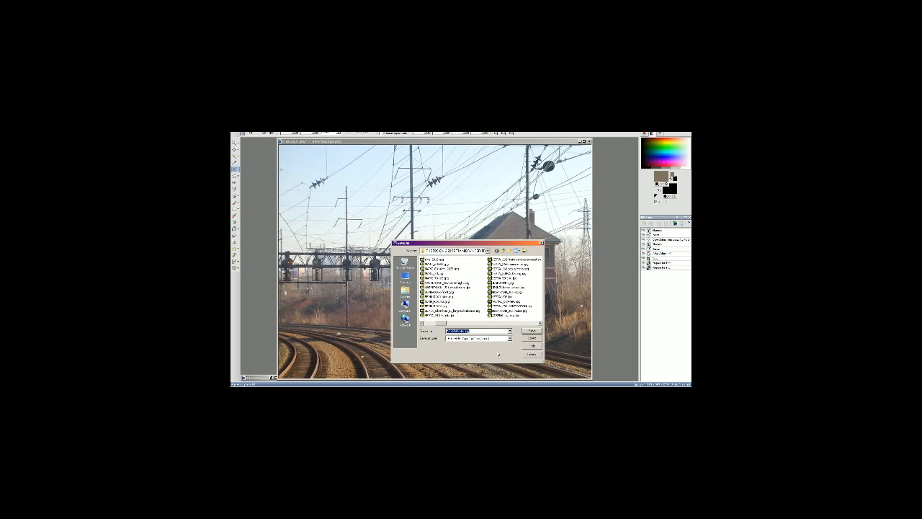
{"action": "left_click", "coordinate": [531, 331]}
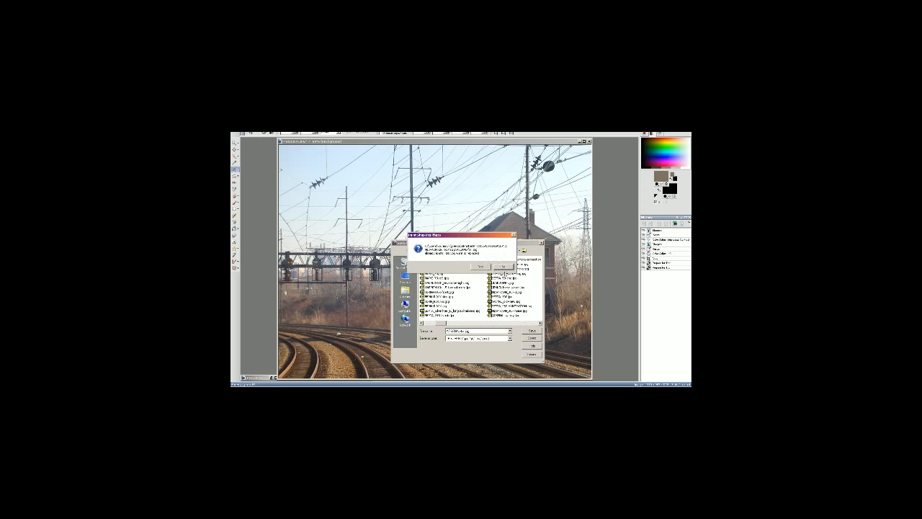
{"action": "left_click", "coordinate": [504, 265]}
{"action": "left_click", "coordinate": [531, 331]}
{"action": "left_click", "coordinate": [475, 269]}
Step: Check the saved image in the SEPTA photo folder and close the finished tower photo in the editor
{"action": "key", "text": "alt+Tab"}
{"action": "key", "text": "alt+Tab"}
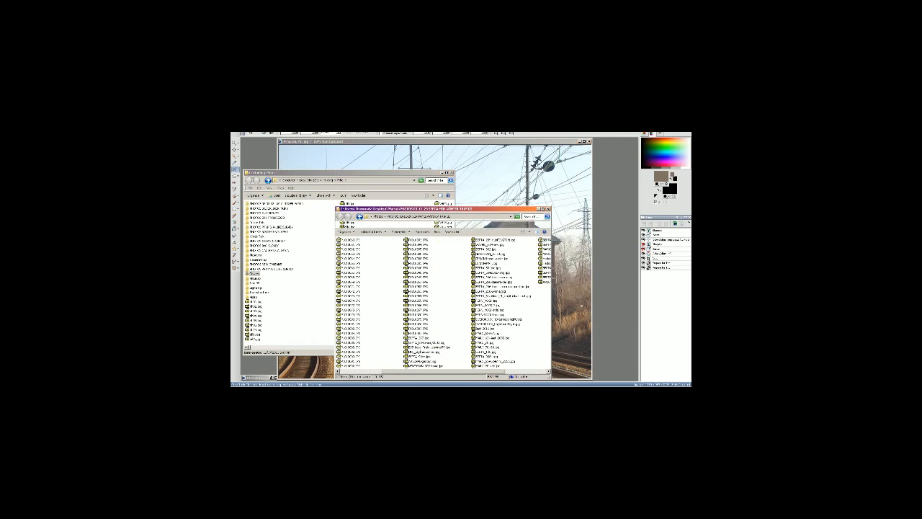
{"action": "left_click", "coordinate": [488, 281]}
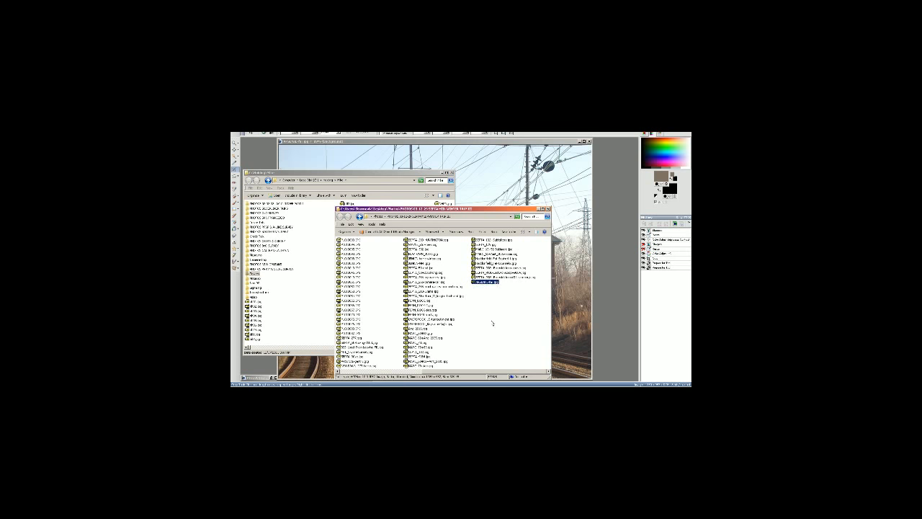
{"action": "left_click", "coordinate": [491, 321]}
{"action": "left_click", "coordinate": [570, 184]}
{"action": "left_click", "coordinate": [589, 141]}
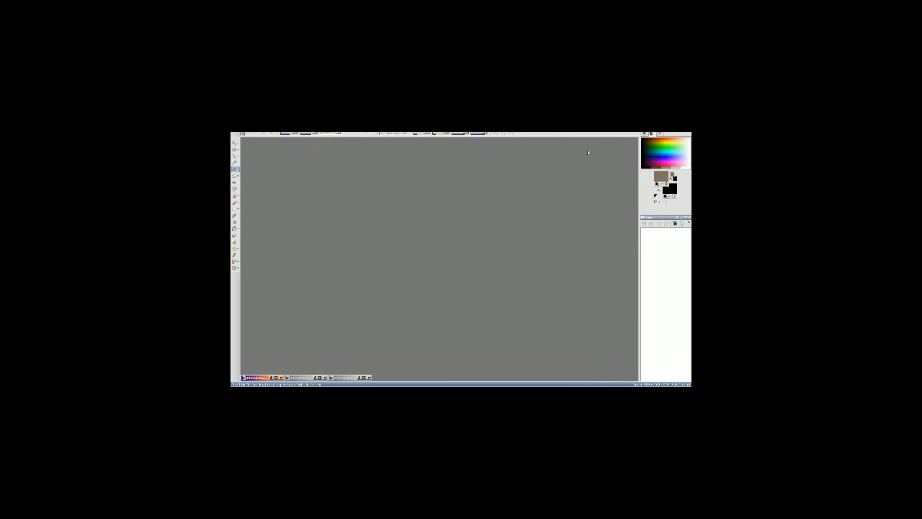
Step: Restore the minimized photo of the signal gantry over the curved tracks and straighten it
{"action": "left_click", "coordinate": [360, 377]}
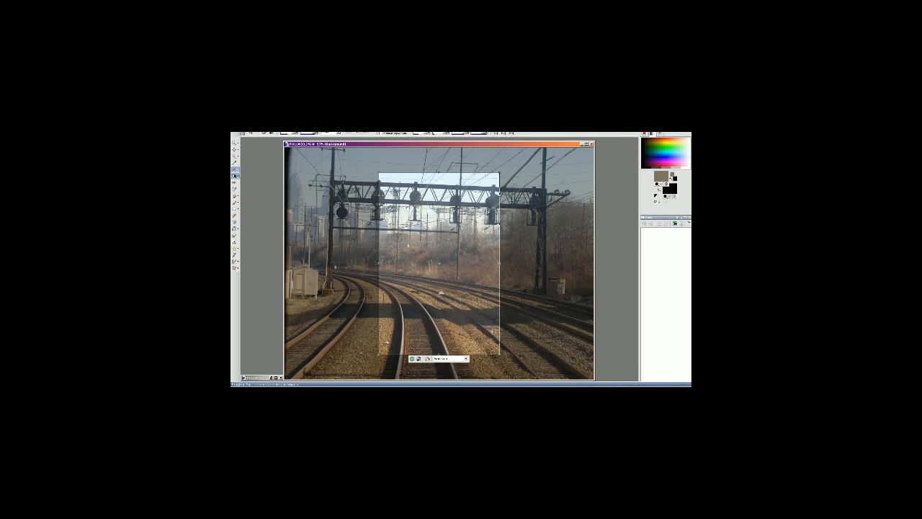
{"action": "key", "text": "Escape"}
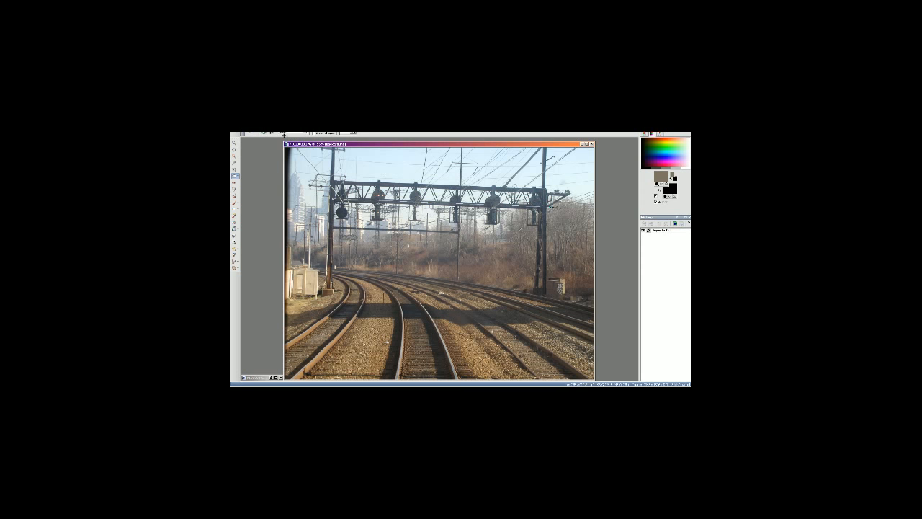
{"action": "left_click", "coordinate": [264, 134]}
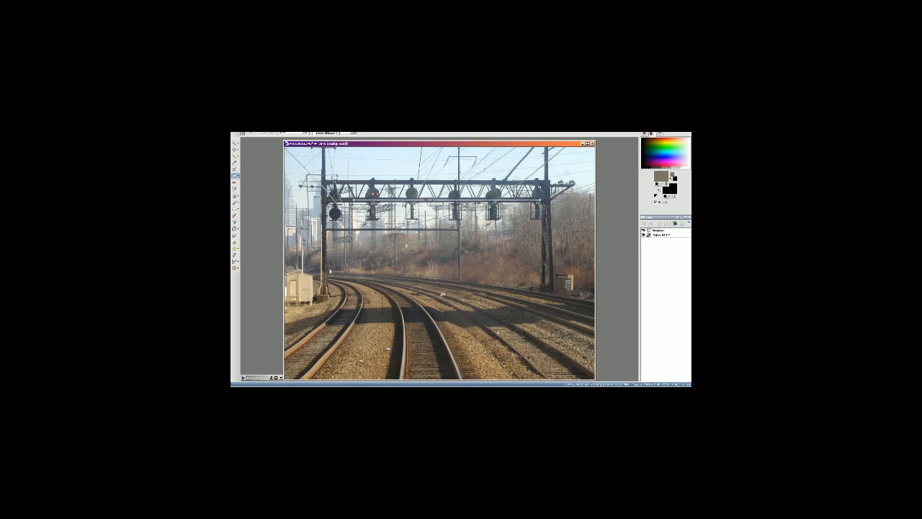
Step: Adjust the brightness, contrast and tones of the curved-track signal gantry photo, and resize it
{"action": "double_click", "coordinate": [403, 200]}
{"action": "key", "text": "shift+b"}
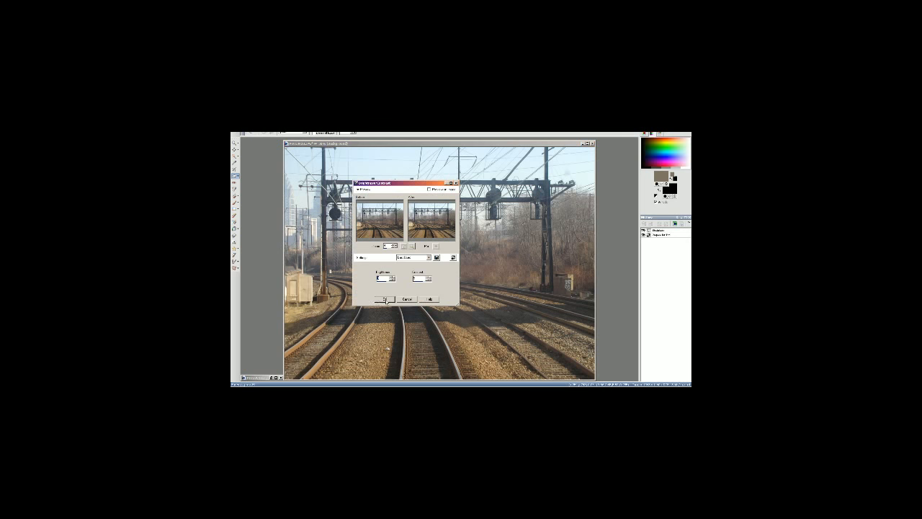
{"action": "left_click", "coordinate": [386, 299]}
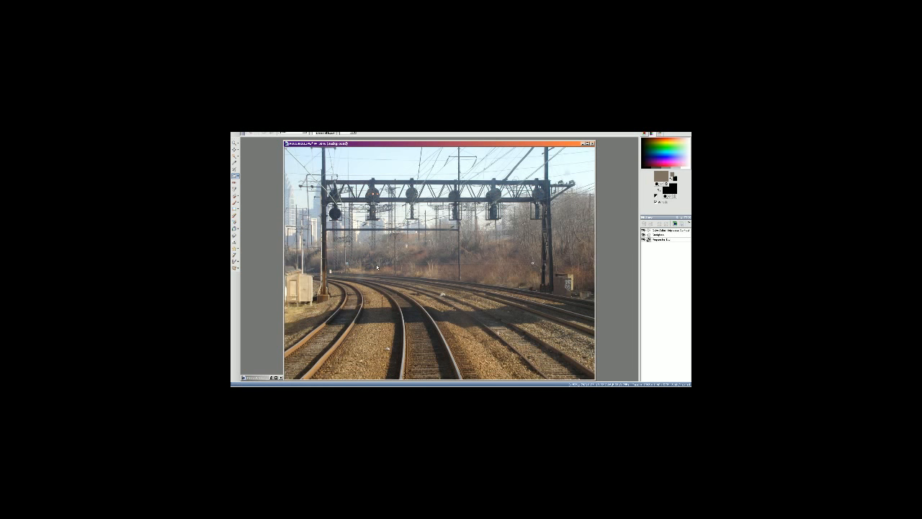
{"action": "key", "text": "shift+h"}
{"action": "left_click", "coordinate": [384, 320]}
{"action": "left_click", "coordinate": [267, 124]}
{"action": "left_click", "coordinate": [282, 142]}
{"action": "left_click", "coordinate": [327, 307]}
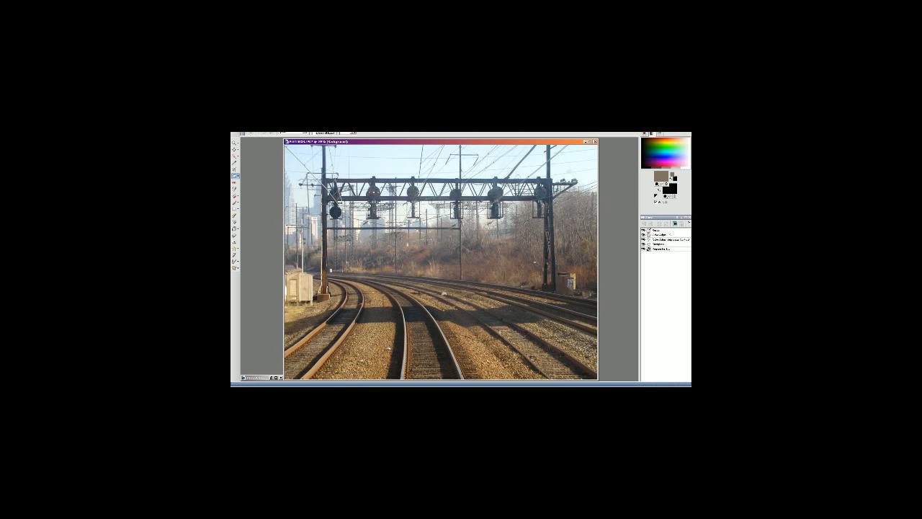
Step: Save the curved-track gantry photo as a JPEG under a new file name in the SEPTA photo folder, and close it
{"action": "left_click", "coordinate": [244, 133]}
{"action": "left_click", "coordinate": [253, 158]}
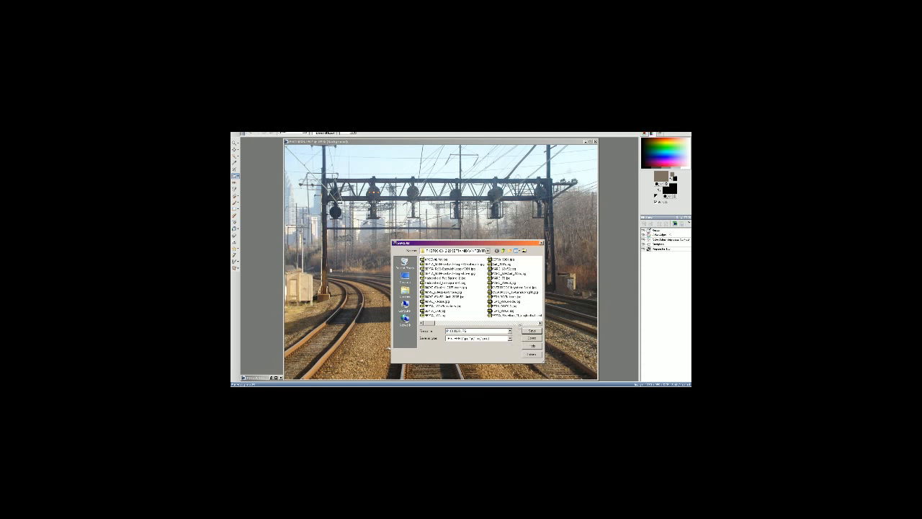
{"action": "left_click", "coordinate": [495, 324]}
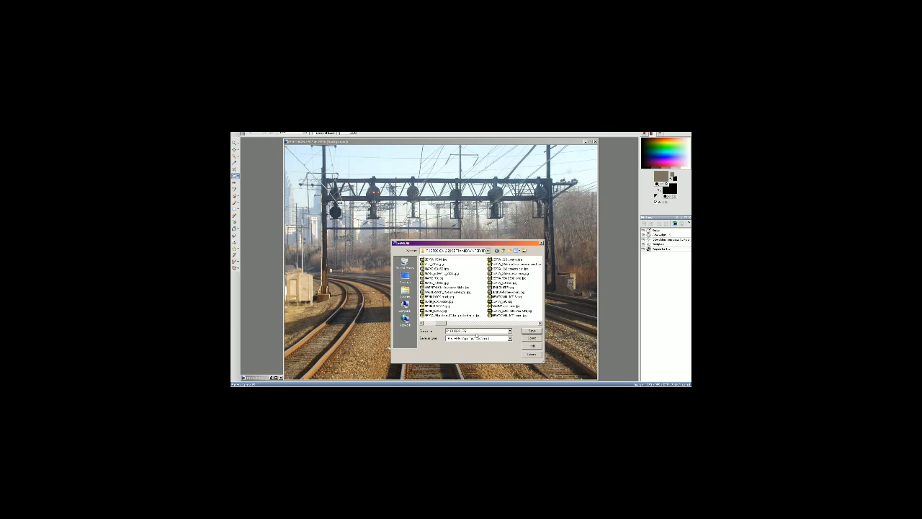
{"action": "double_click", "coordinate": [478, 331]}
{"action": "type", "text": "P"}
{"action": "left_click", "coordinate": [481, 347]}
{"action": "left_click", "coordinate": [526, 332]}
{"action": "left_click", "coordinate": [486, 267]}
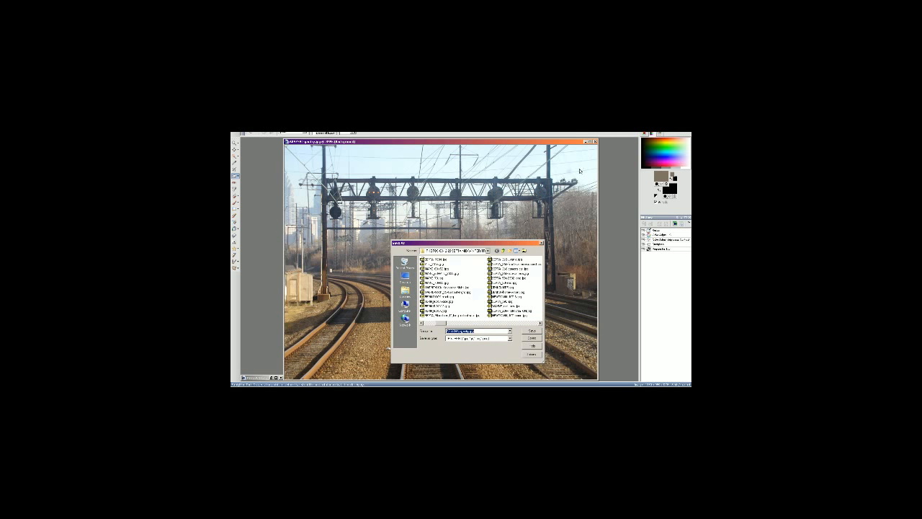
{"action": "left_click", "coordinate": [595, 142]}
Step: Restore the minimized photo of the signal bridge in front of the tan building and straighten it
{"action": "left_click", "coordinate": [315, 376]}
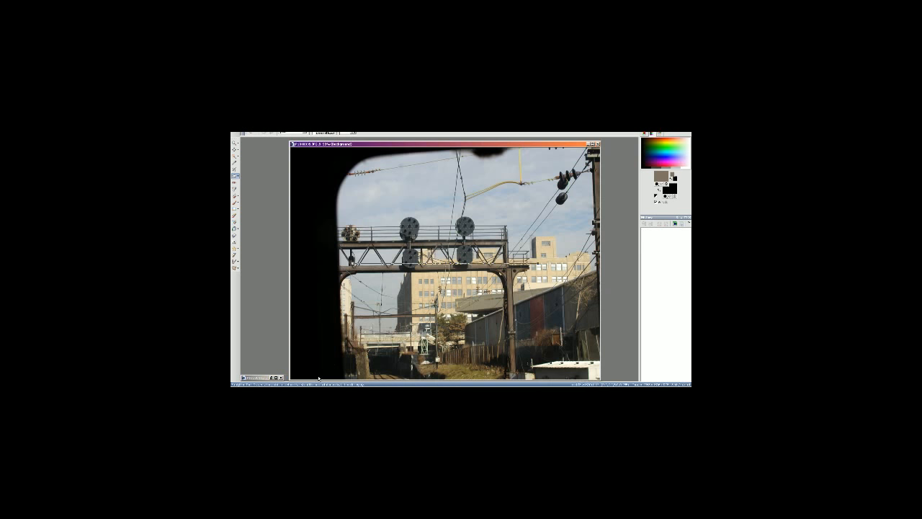
{"action": "left_click", "coordinate": [234, 183]}
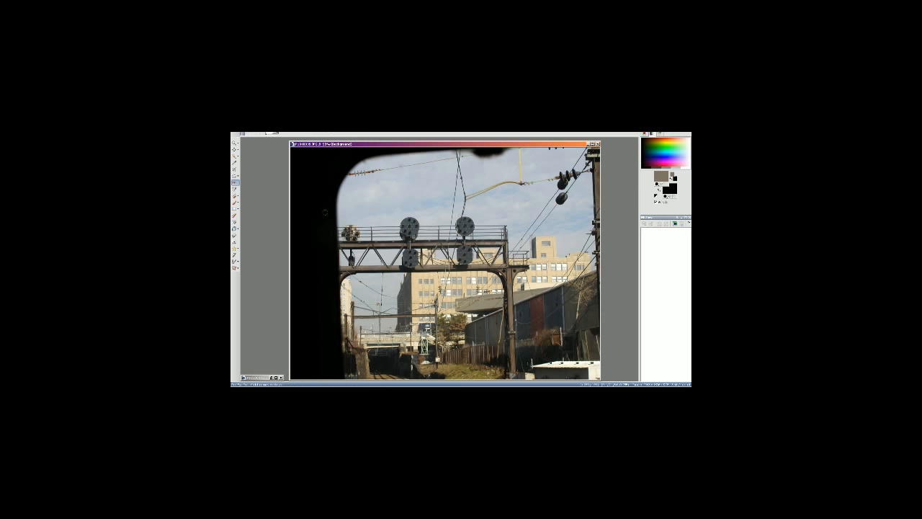
{"action": "left_click", "coordinate": [234, 176]}
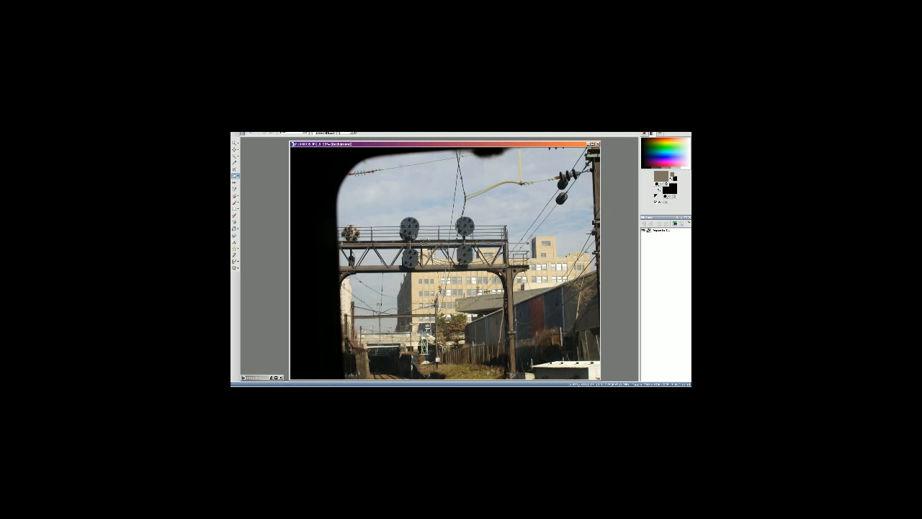
{"action": "left_click_drag", "start_coordinate": [527, 244], "coordinate": [512, 243]}
{"action": "left_click", "coordinate": [264, 133]}
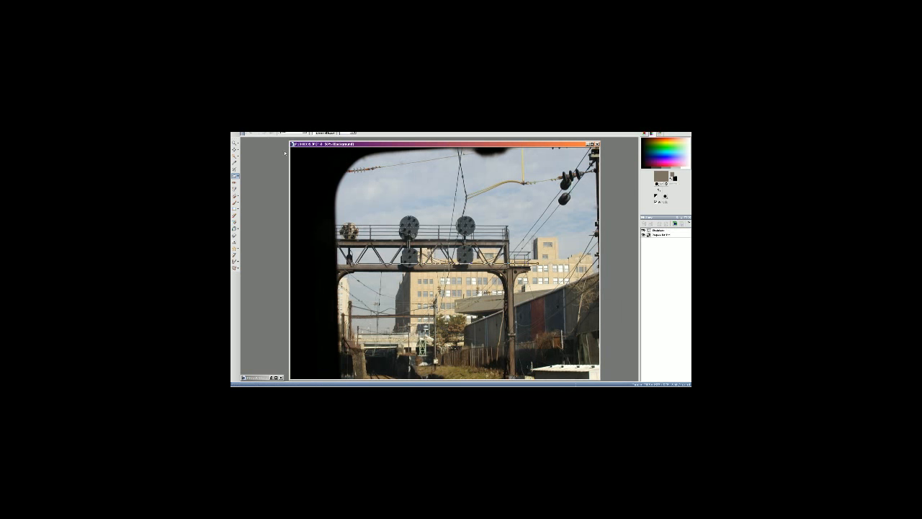
Step: Crop the photo to the signal bridge, tan building and warehouse, cutting off the dark window frame and upper sky
{"action": "left_click", "coordinate": [234, 170]}
{"action": "left_click_drag", "start_coordinate": [420, 291], "coordinate": [375, 314]}
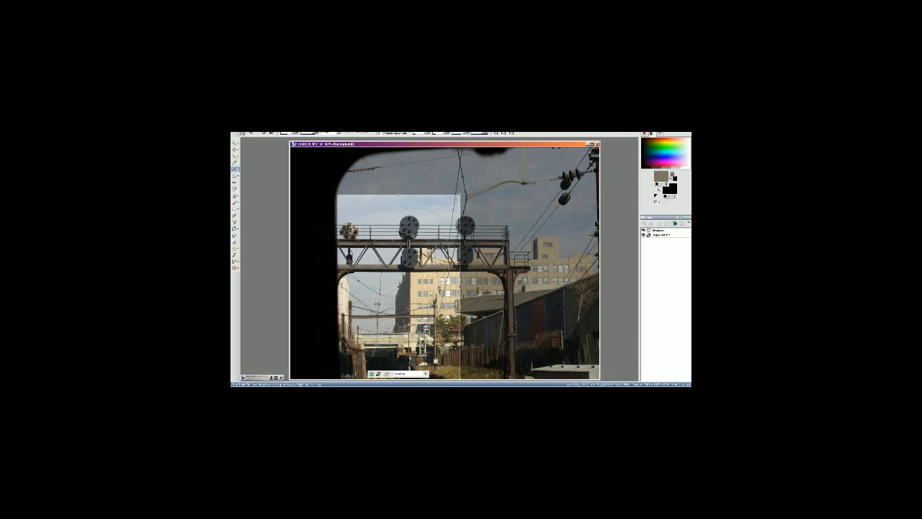
{"action": "left_click_drag", "start_coordinate": [461, 303], "coordinate": [533, 299]}
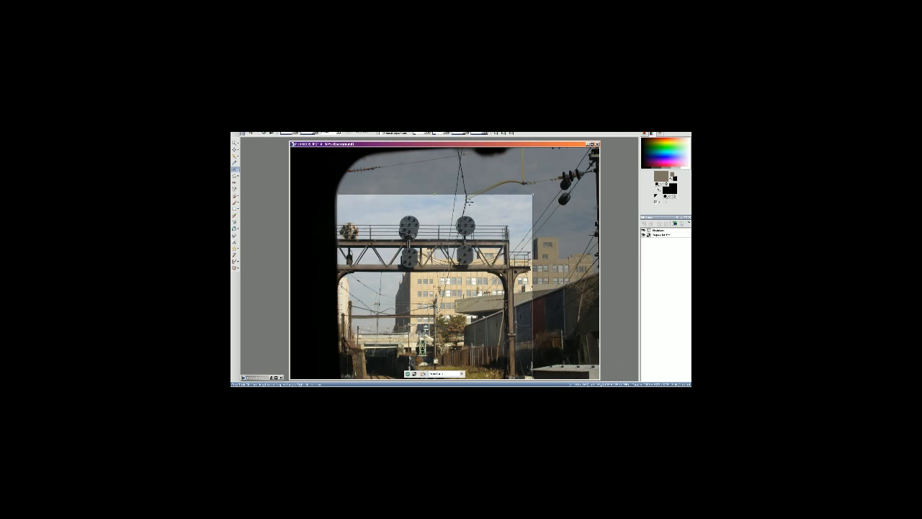
{"action": "left_click_drag", "start_coordinate": [434, 195], "coordinate": [434, 209]}
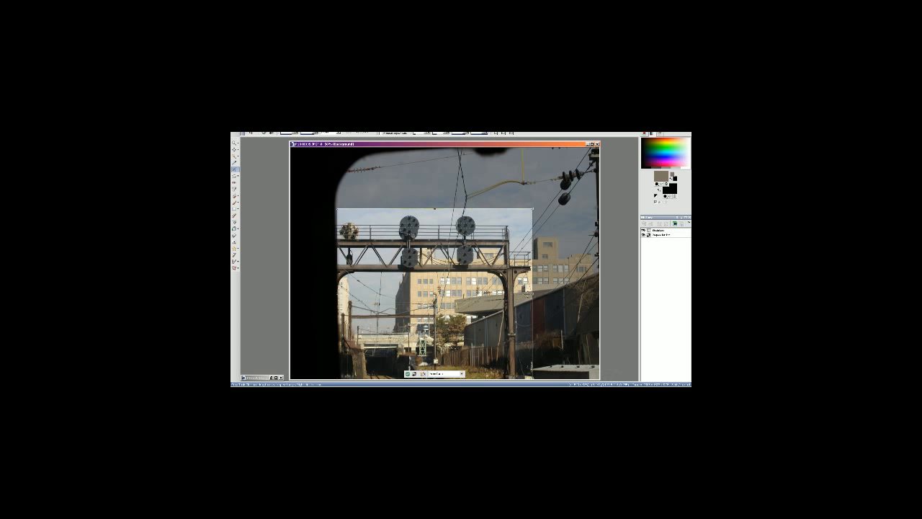
{"action": "left_click_drag", "start_coordinate": [533, 294], "coordinate": [565, 294]}
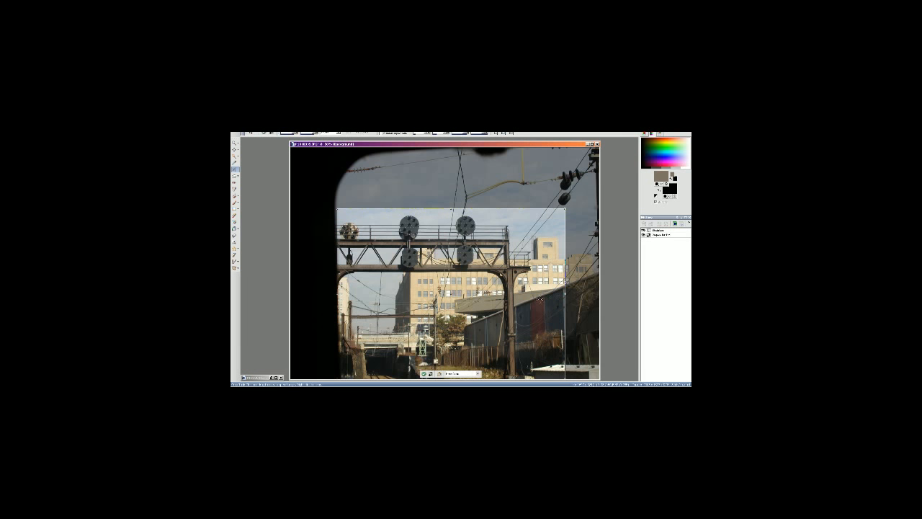
{"action": "left_click_drag", "start_coordinate": [474, 322], "coordinate": [476, 322]}
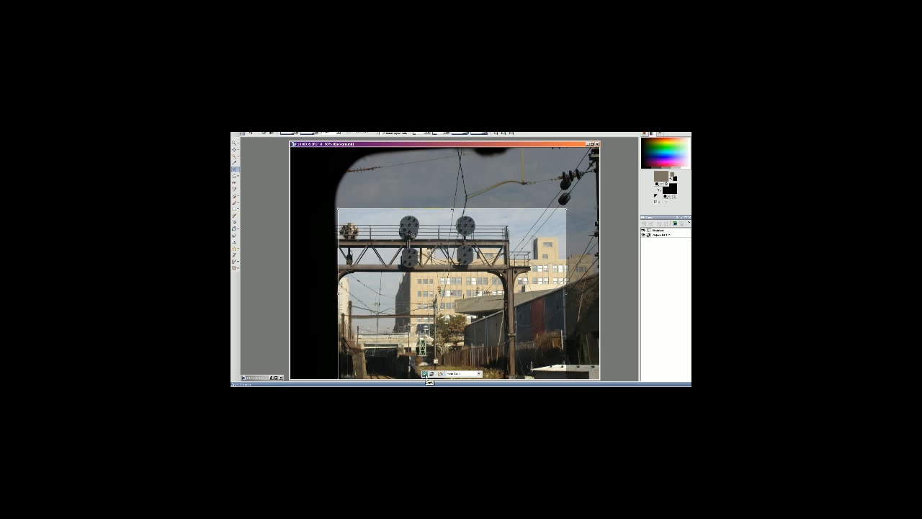
{"action": "left_click", "coordinate": [425, 373]}
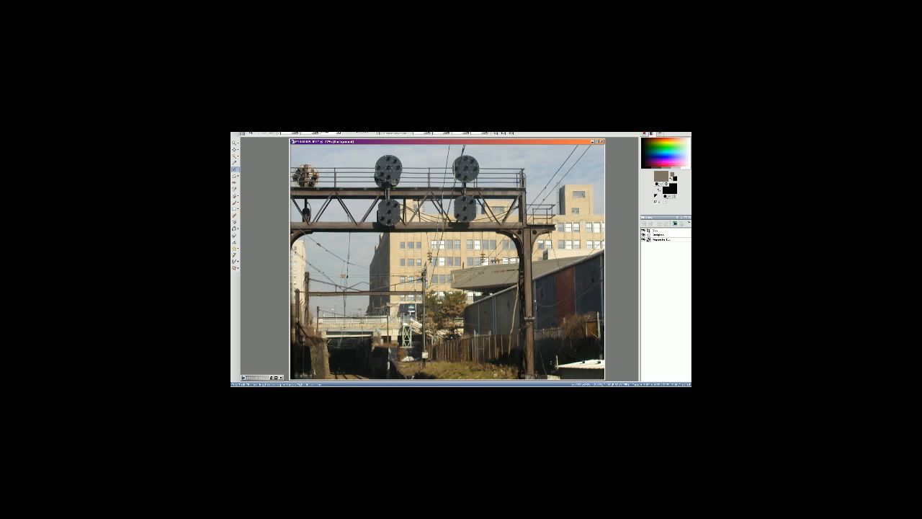
Step: Adjust the cropped signal bridge photo's brightness, contrast and tones, and resize and sharpen it
{"action": "key", "text": "shift+b"}
{"action": "left_click", "coordinate": [387, 299]}
{"action": "key", "text": "shift+m"}
{"action": "left_click", "coordinate": [391, 302]}
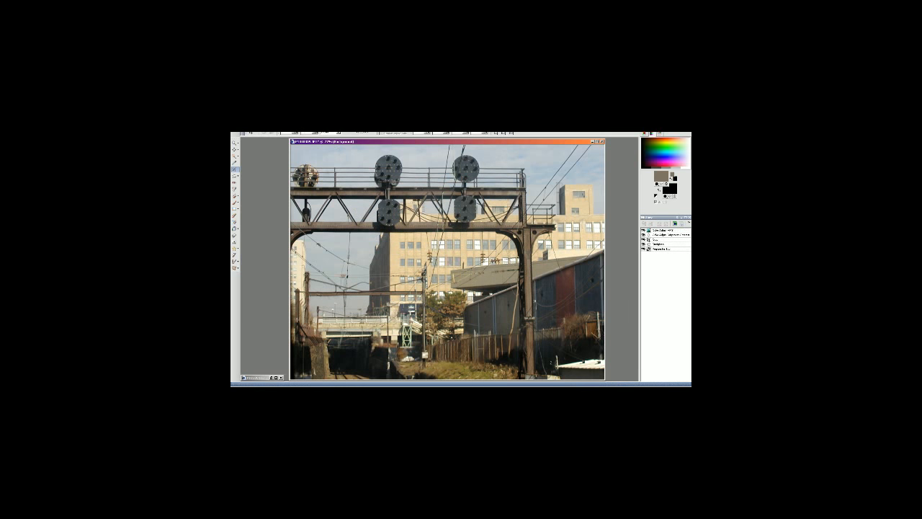
{"action": "left_click", "coordinate": [269, 132]}
{"action": "left_click", "coordinate": [287, 143]}
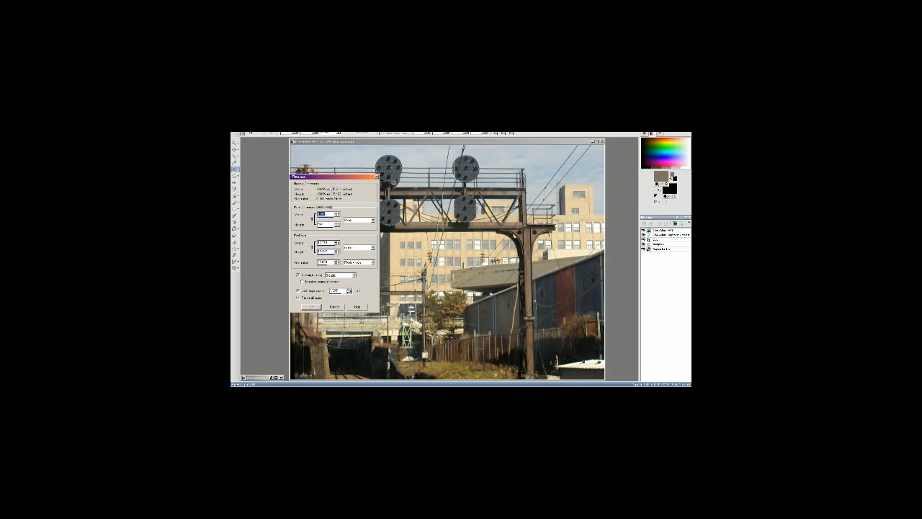
{"action": "left_click", "coordinate": [313, 307]}
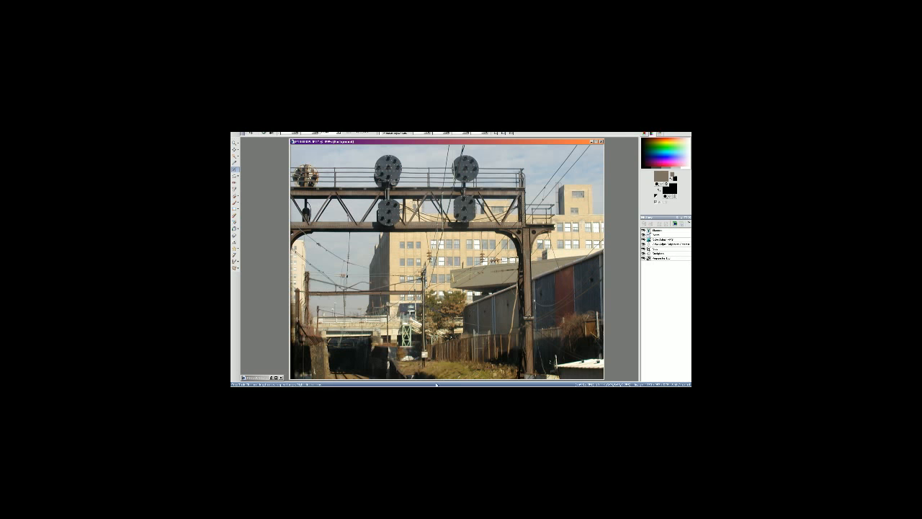
Step: Switch to the file manager, open the signaling photo folder and look through the SEPTA file names for earlier photos of this signal bridge
{"action": "key", "text": "alt+Tab"}
{"action": "key", "text": "alt+Tab"}
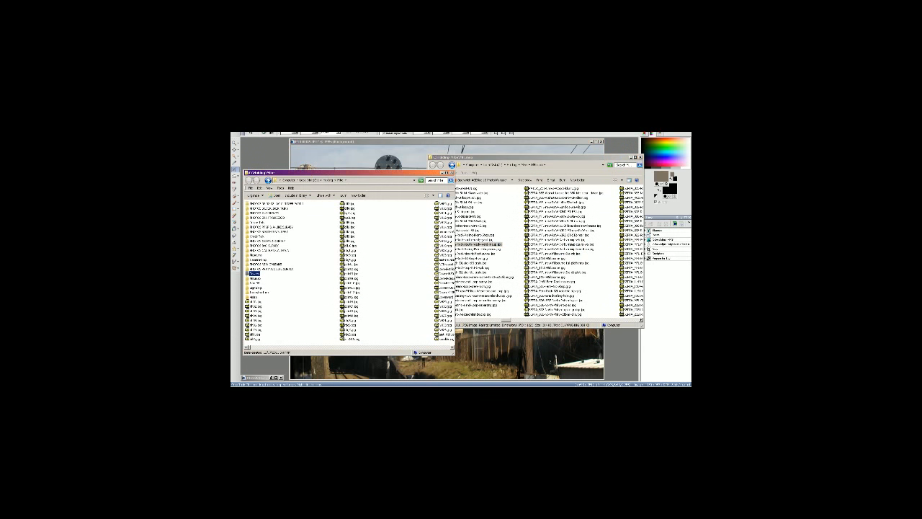
{"action": "double_click", "coordinate": [255, 287]}
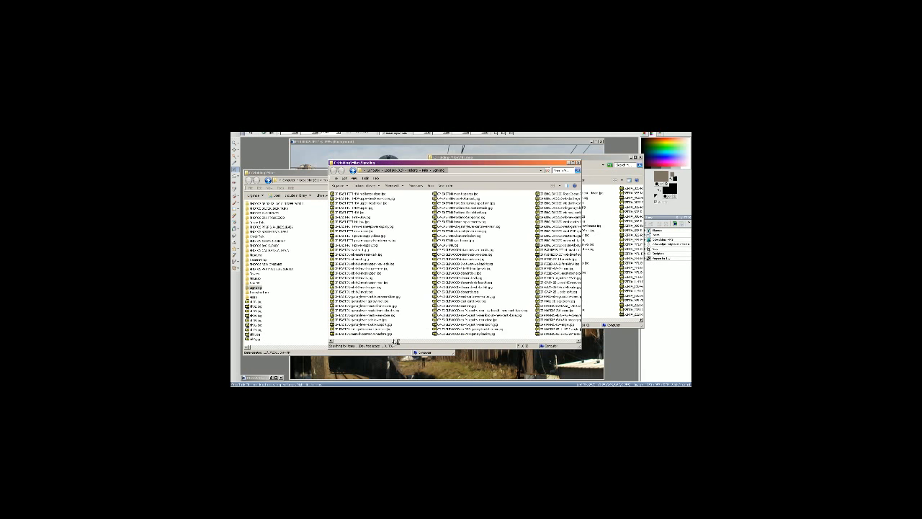
{"action": "left_click_drag", "start_coordinate": [389, 342], "coordinate": [438, 344]}
{"action": "left_click", "coordinate": [443, 317]}
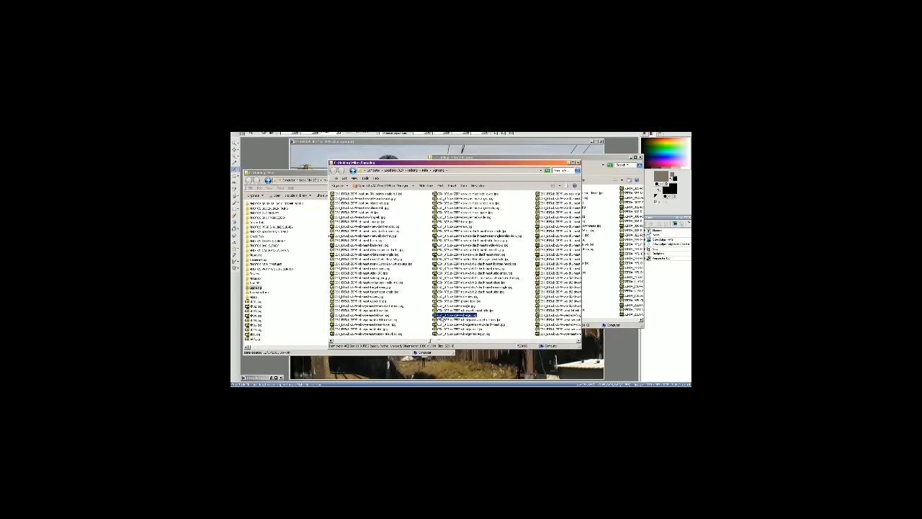
{"action": "scroll", "coordinate": [441, 329], "scroll_direction": "down", "scroll_amount": 10}
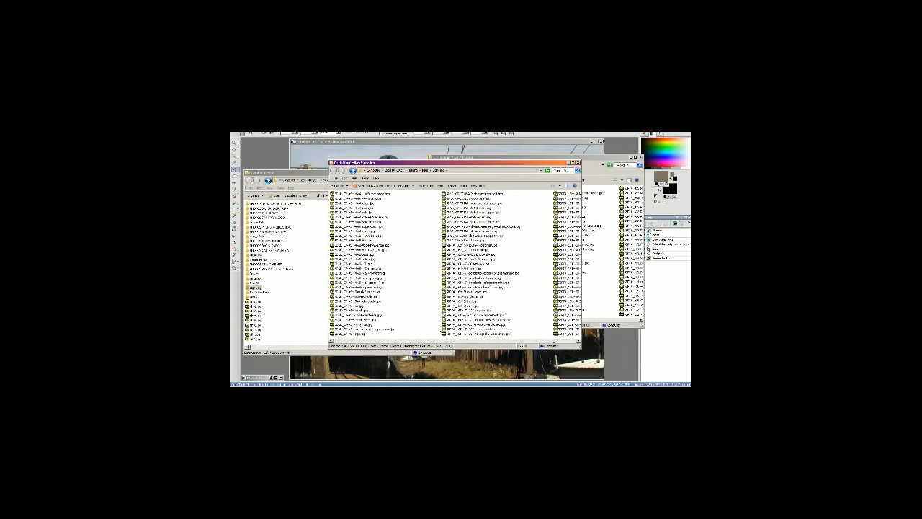
{"action": "scroll", "coordinate": [440, 330], "scroll_direction": "down", "scroll_amount": 5}
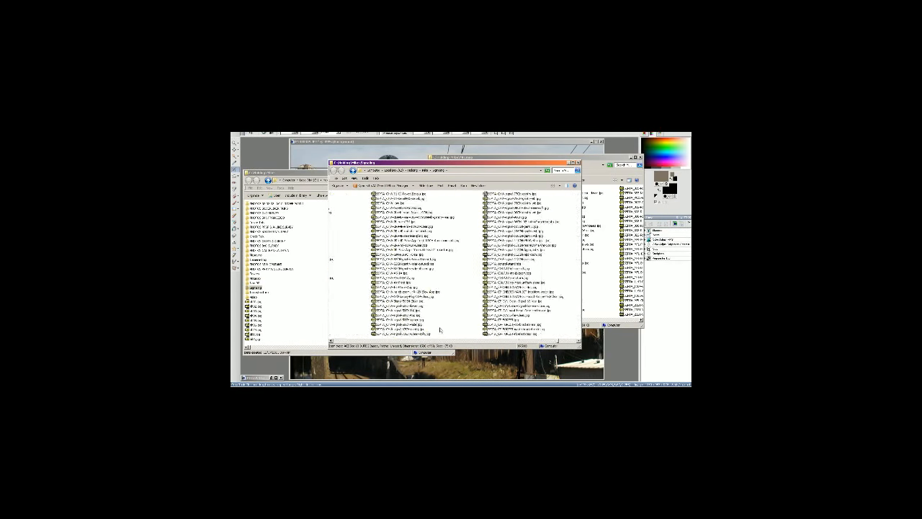
{"action": "scroll", "coordinate": [440, 330], "scroll_direction": "down", "scroll_amount": 5}
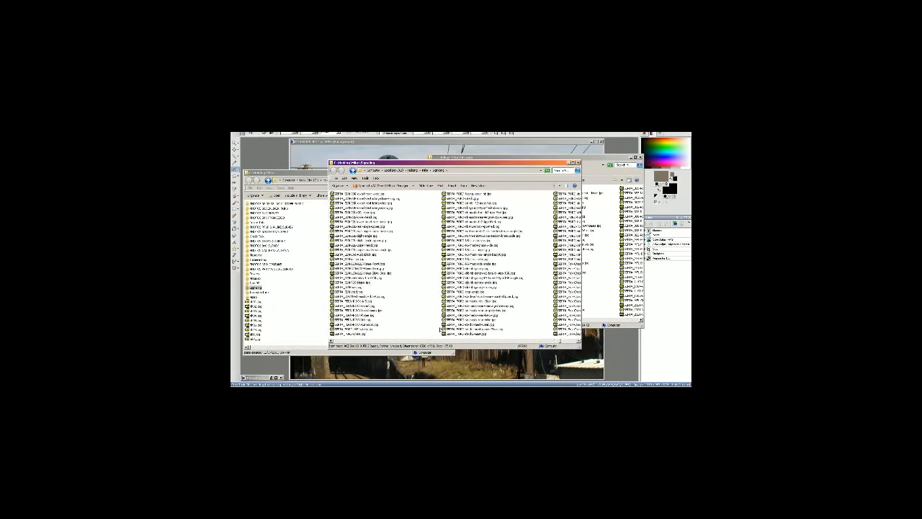
{"action": "scroll", "coordinate": [440, 330], "scroll_direction": "down", "scroll_amount": 5}
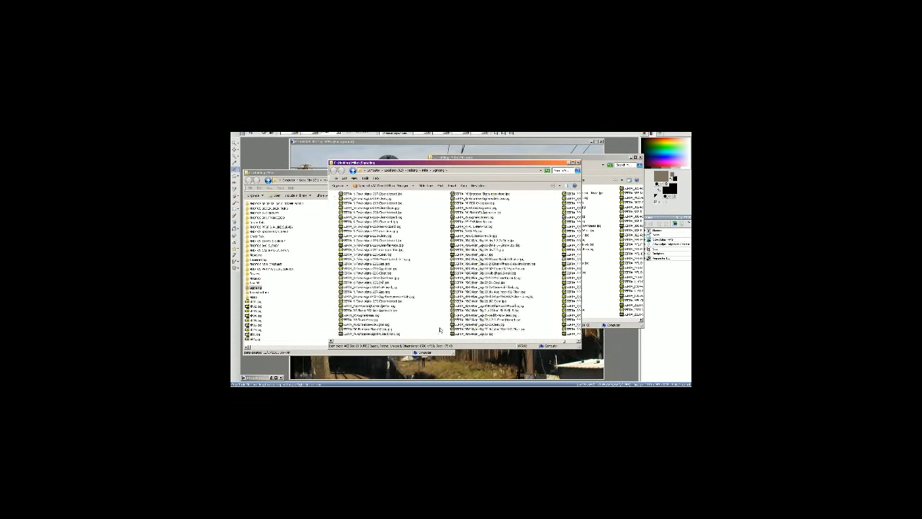
{"action": "scroll", "coordinate": [440, 329], "scroll_direction": "down", "scroll_amount": 5}
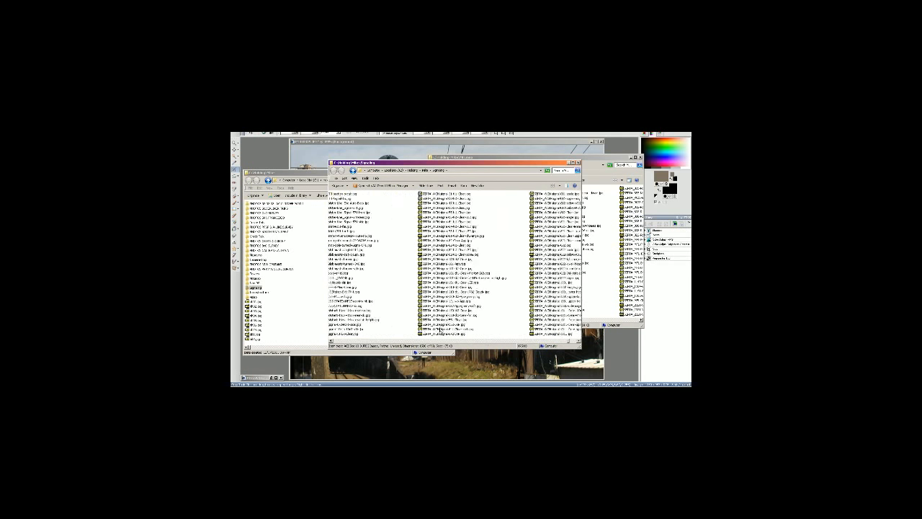
{"action": "scroll", "coordinate": [440, 330], "scroll_direction": "up", "scroll_amount": 1}
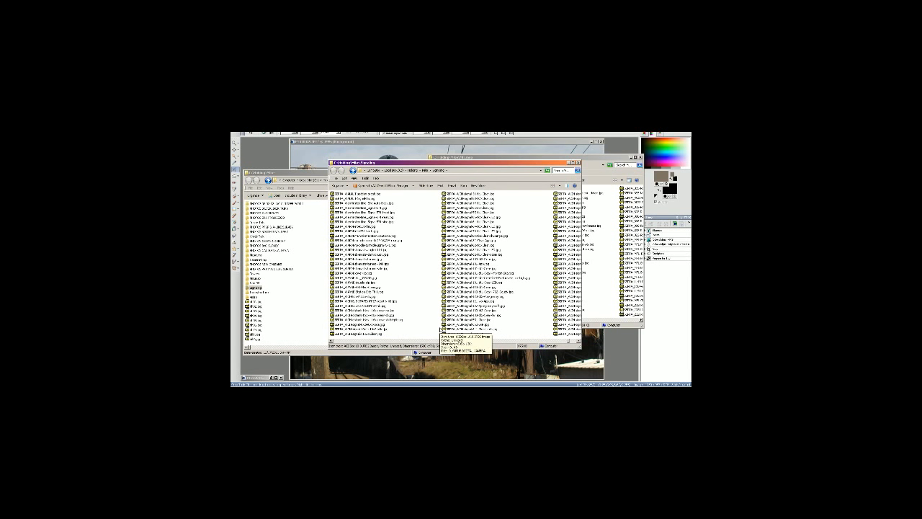
{"action": "scroll", "coordinate": [440, 330], "scroll_direction": "up", "scroll_amount": 3}
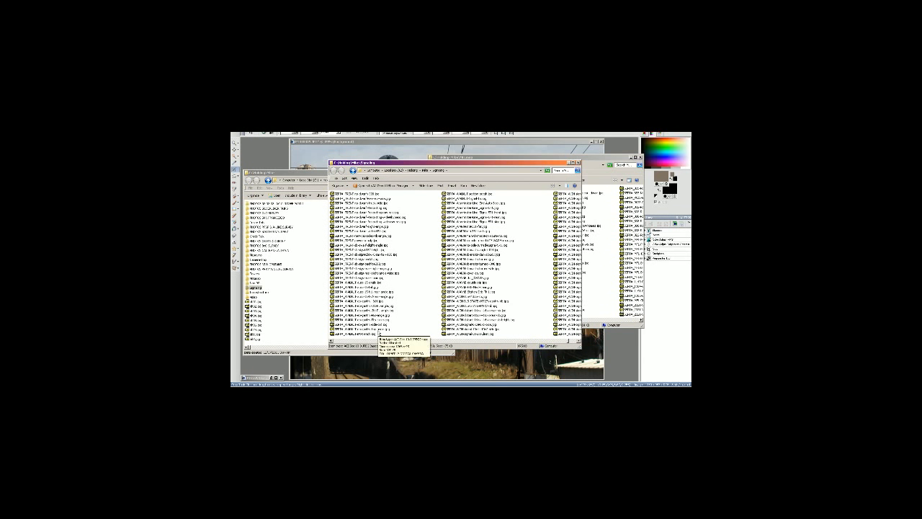
Step: View the earlier SEPTA signal bridge photos, check one photo's file name in the rename dialog, and return to the editor
{"action": "left_click", "coordinate": [378, 330]}
{"action": "double_click", "coordinate": [369, 283]}
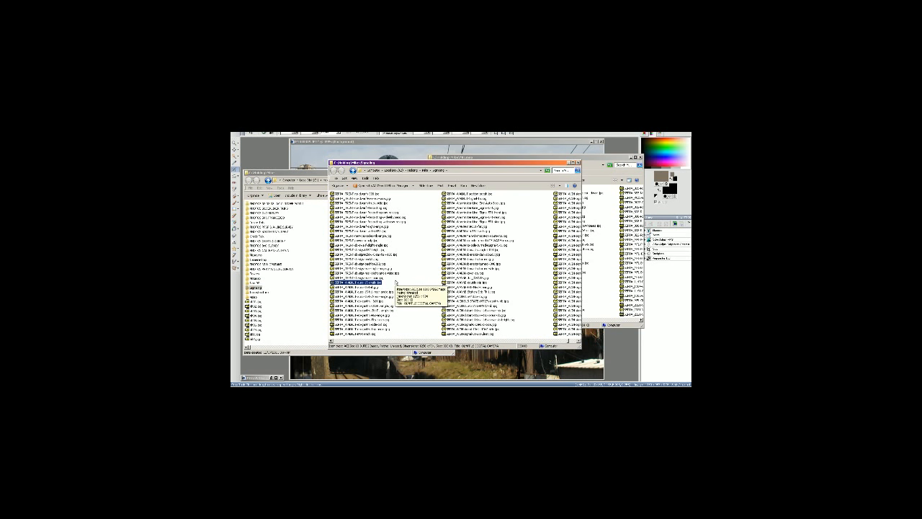
{"action": "double_click", "coordinate": [392, 307]}
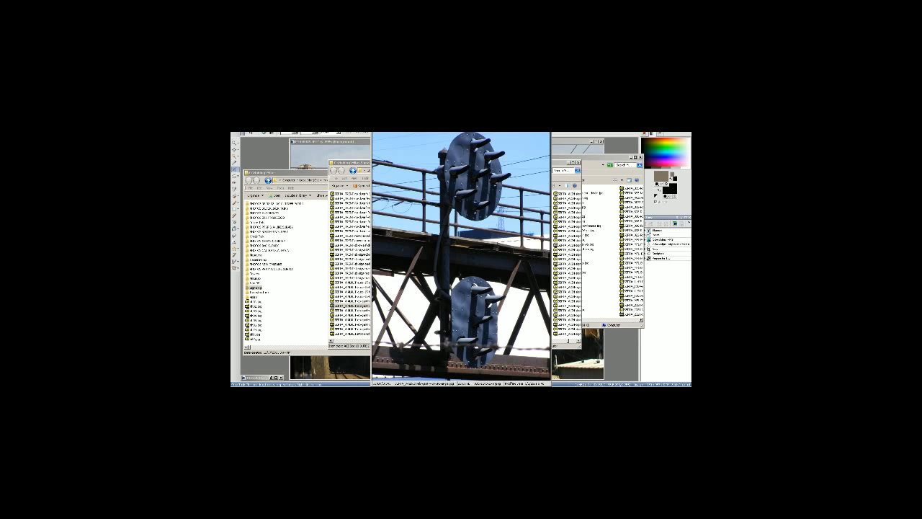
{"action": "scroll", "coordinate": [447, 294], "scroll_direction": "down", "scroll_amount": 2}
{"action": "scroll", "coordinate": [447, 294], "scroll_direction": "up", "scroll_amount": 4}
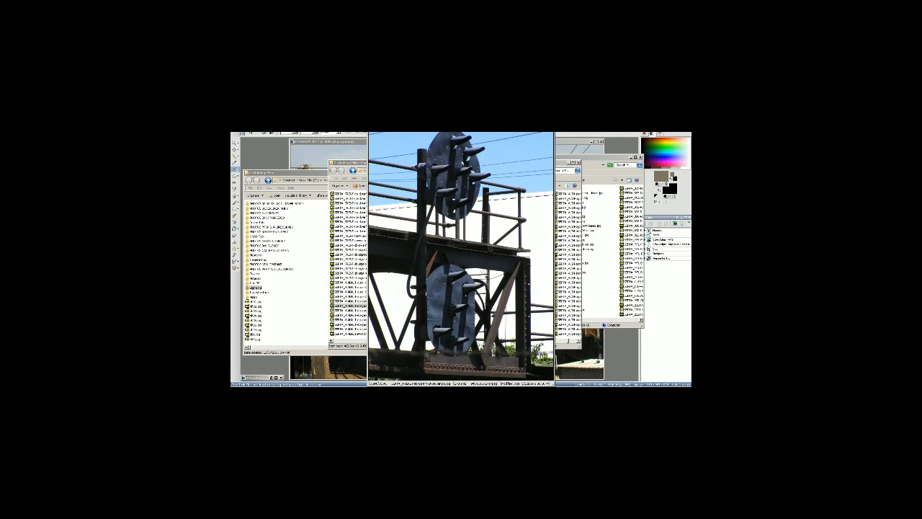
{"action": "key", "text": "F2"}
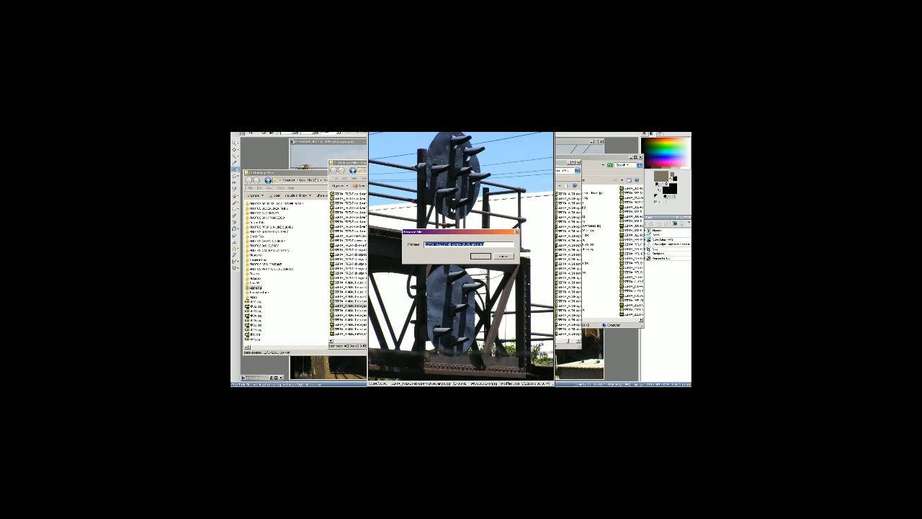
{"action": "key", "text": "Return"}
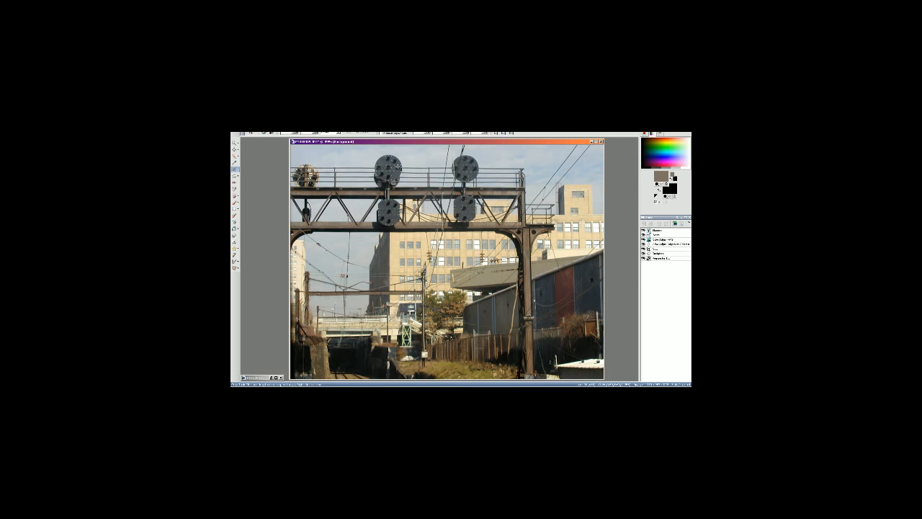
Step: Save the signal bridge photo under the copied name of the earlier SEPTA photo, replacing the end of the name with a new description
{"action": "left_click", "coordinate": [239, 132]}
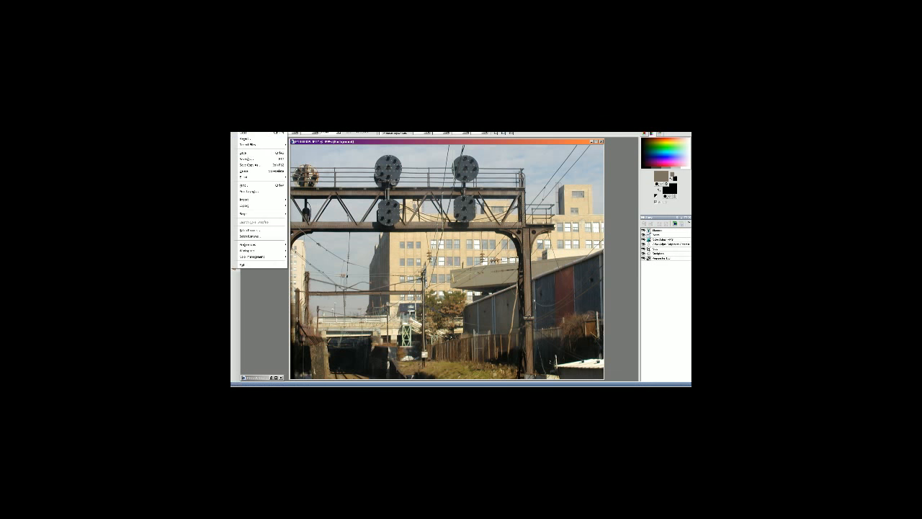
{"action": "left_click", "coordinate": [258, 160]}
{"action": "key", "text": "ctrl+v"}
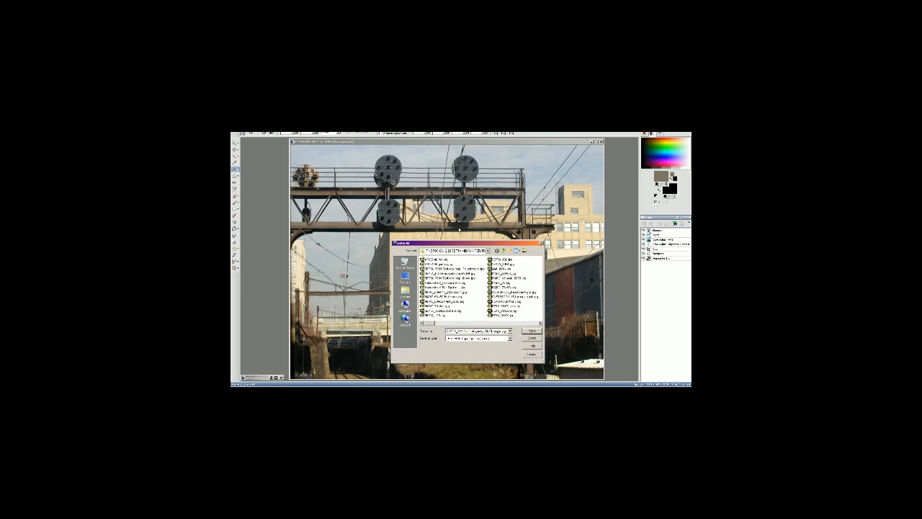
{"action": "key", "text": "BackSpace"}
{"action": "key", "text": "BackSpace"}
{"action": "key", "text": "BackSpace"}
{"action": "key", "text": "BackSpace"}
{"action": "key", "text": "BackSpace"}
{"action": "key", "text": "BackSpace"}
{"action": "key", "text": "BackSpace"}
{"action": "key", "text": "BackSpace"}
{"action": "key", "text": "BackSpace"}
{"action": "key", "text": "BackSpace"}
{"action": "key", "text": "BackSpace"}
{"action": "key", "text": "BackSpace"}
{"action": "key", "text": "BackSpace"}
{"action": "key", "text": "BackSpace"}
{"action": "key", "text": "BackSpace"}
{"action": "key", "text": "BackSpace"}
{"action": "key", "text": "BackSpace"}
{"action": "key", "text": "BackSpace"}
{"action": "left_click", "coordinate": [530, 332]}
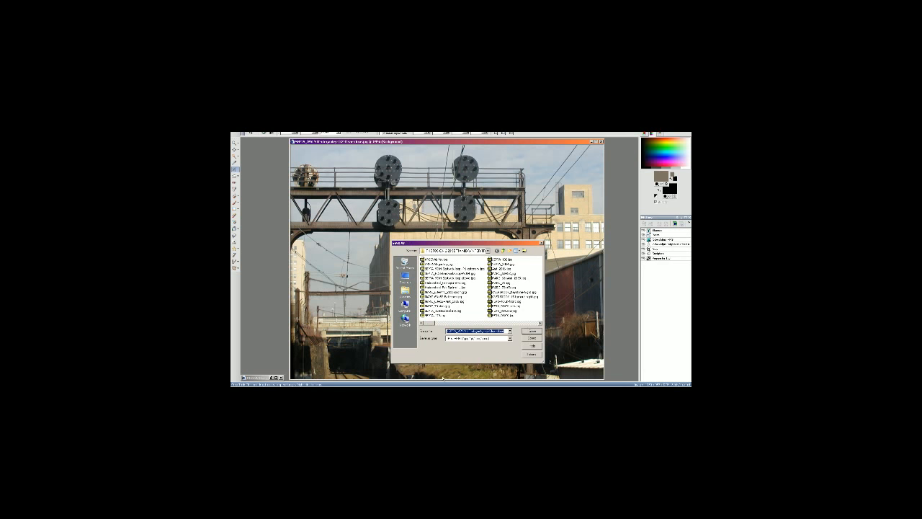
Step: Check the saved signal bridge file in the trip photo folder, return to the editor and close that photo
{"action": "key", "text": "alt+Tab"}
{"action": "key", "text": "alt+Tab"}
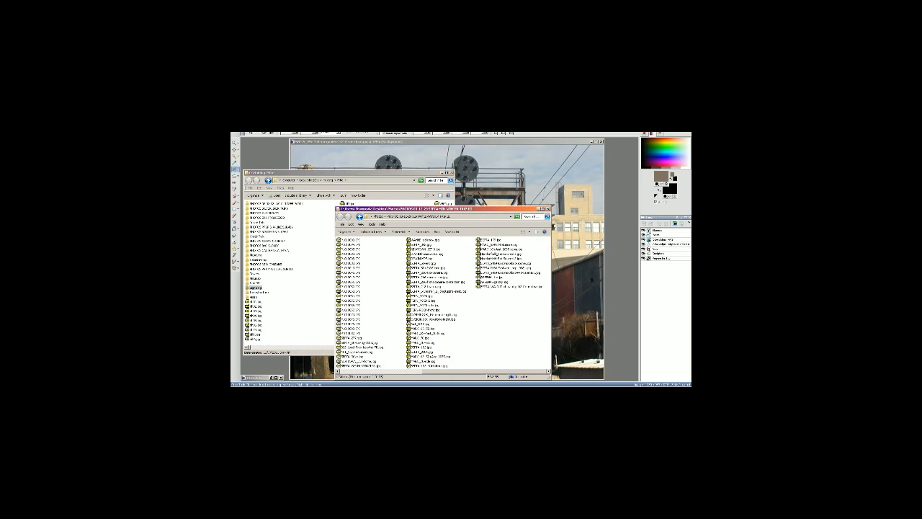
{"action": "left_click", "coordinate": [524, 286]}
{"action": "left_click", "coordinate": [530, 157]}
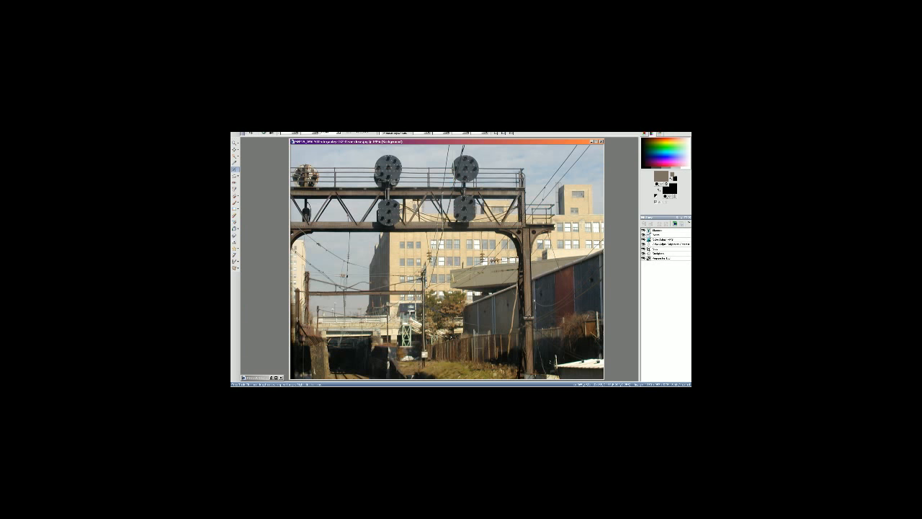
{"action": "left_click", "coordinate": [601, 142]}
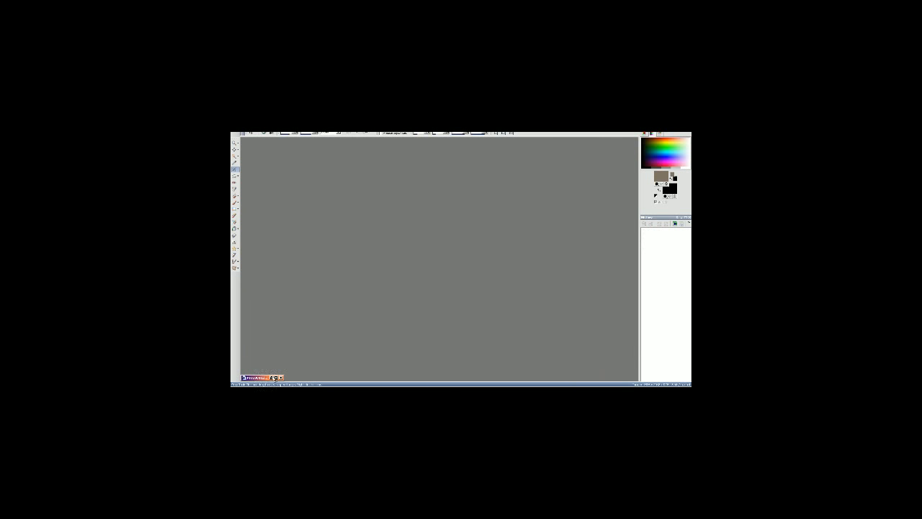
Step: Bring up the minimized photo of the converging tracks and tunnel, and straighten it
{"action": "left_click", "coordinate": [270, 377]}
{"action": "left_click", "coordinate": [234, 176]}
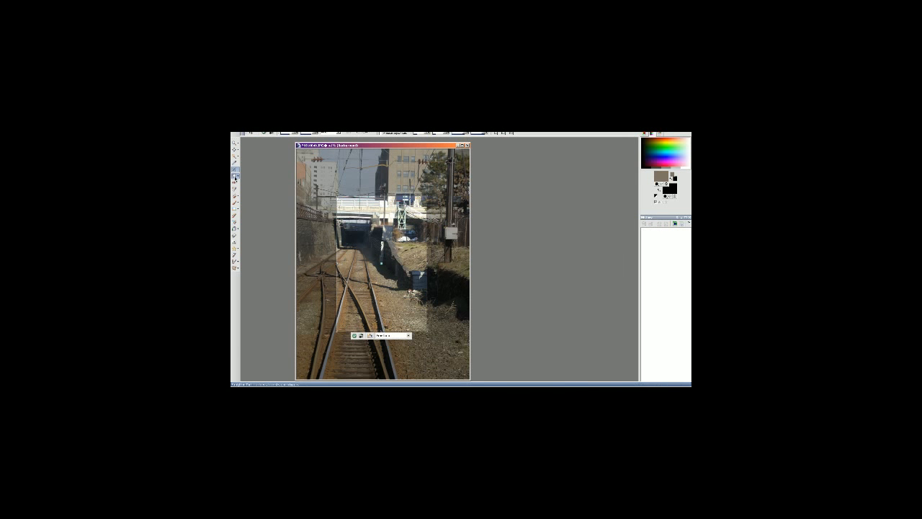
{"action": "left_click_drag", "start_coordinate": [437, 264], "coordinate": [431, 265]}
{"action": "left_click", "coordinate": [264, 132]}
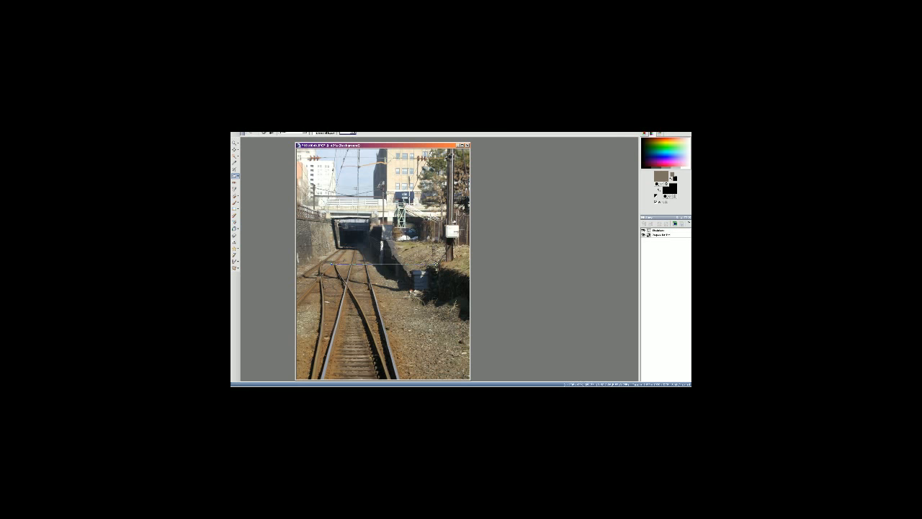
{"action": "left_click", "coordinate": [265, 133]}
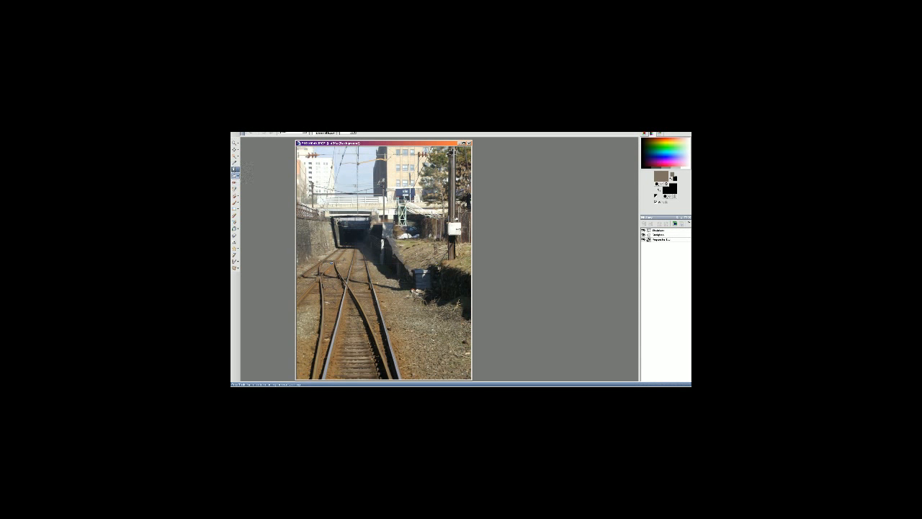
{"action": "left_click", "coordinate": [234, 170]}
{"action": "left_click_drag", "start_coordinate": [370, 265], "coordinate": [330, 308]}
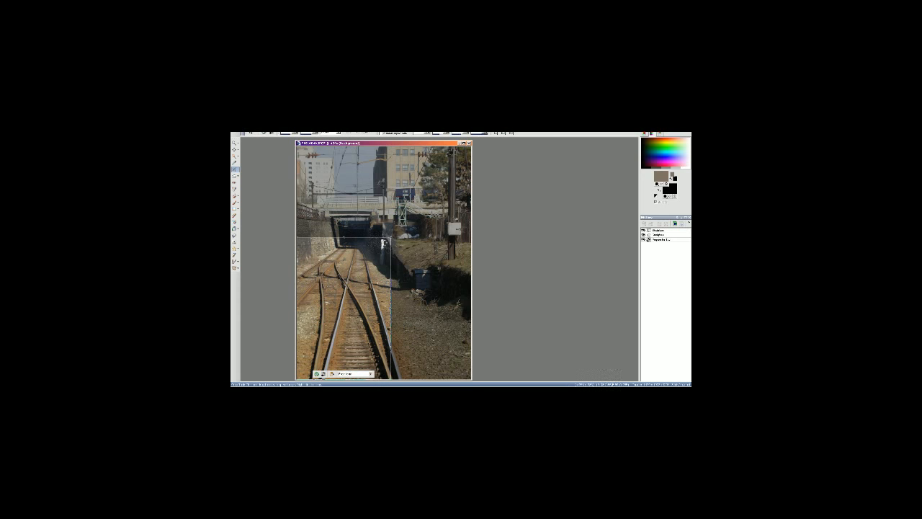
{"action": "left_click_drag", "start_coordinate": [383, 238], "coordinate": [383, 229]}
Step: Straighten the track and tunnel photo once more to correct its remaining tilt
{"action": "left_click", "coordinate": [234, 175]}
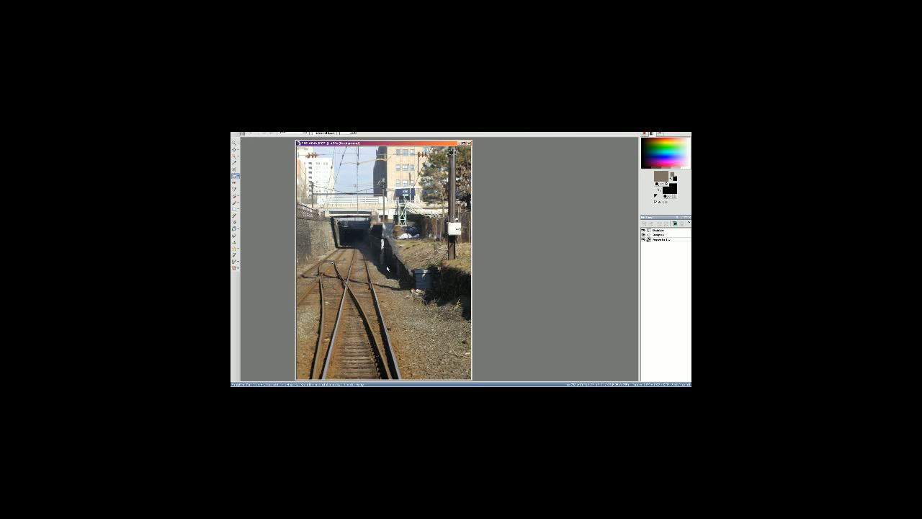
{"action": "key", "text": "ctrl+j"}
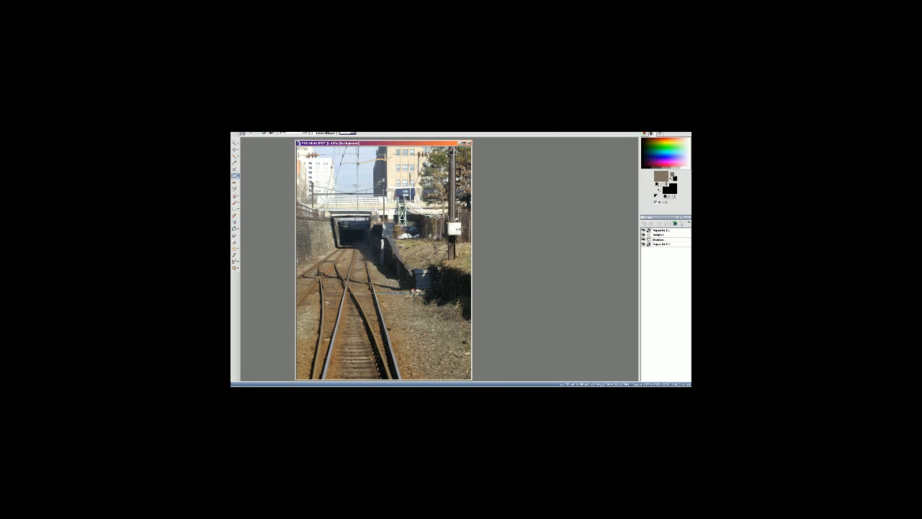
{"action": "left_click", "coordinate": [264, 134]}
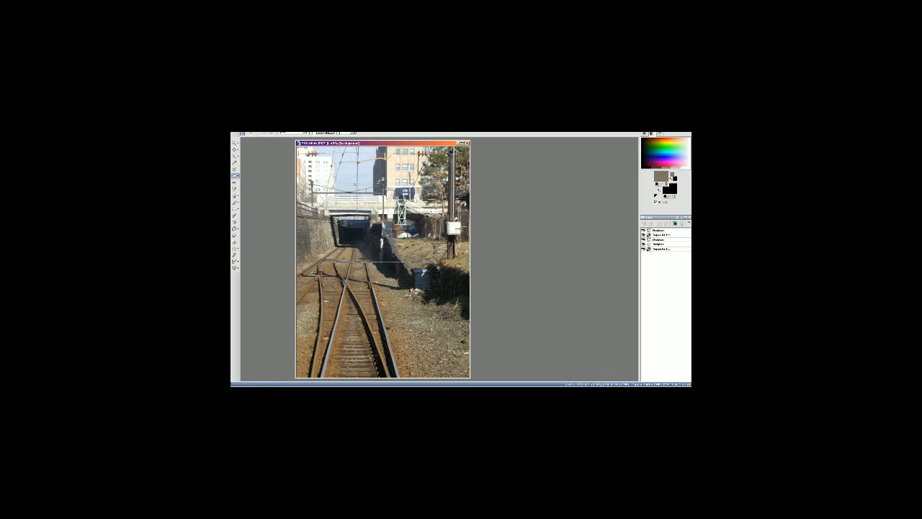
{"action": "left_click", "coordinate": [235, 169]}
{"action": "left_click_drag", "start_coordinate": [379, 249], "coordinate": [334, 229]}
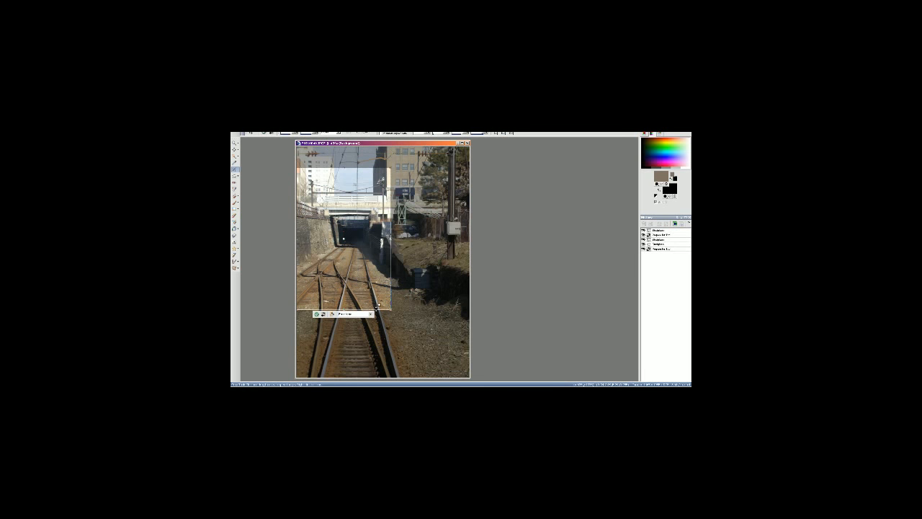
{"action": "left_click_drag", "start_coordinate": [372, 274], "coordinate": [375, 278]}
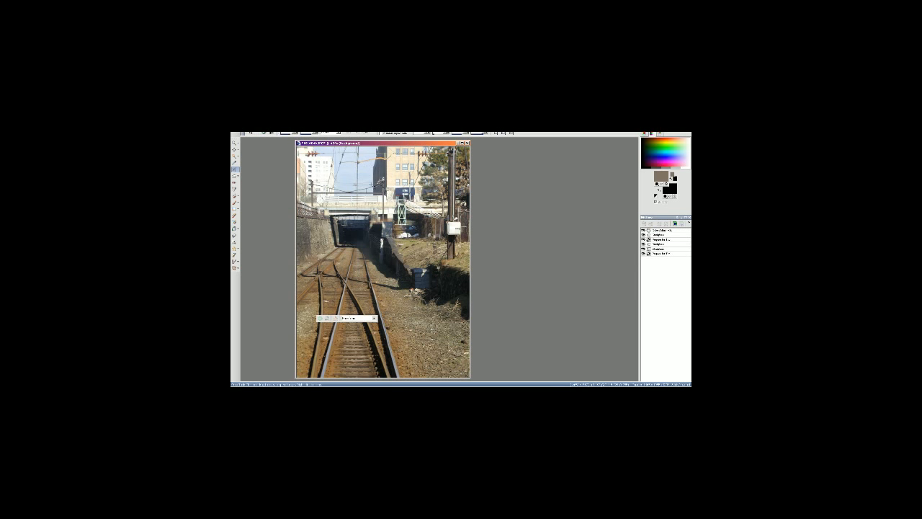
Step: Adjust the uncropped track and tunnel photo's tones, sharpen it and resize it to 800 pixels
{"action": "key", "text": "shift+b"}
{"action": "left_click", "coordinate": [387, 299]}
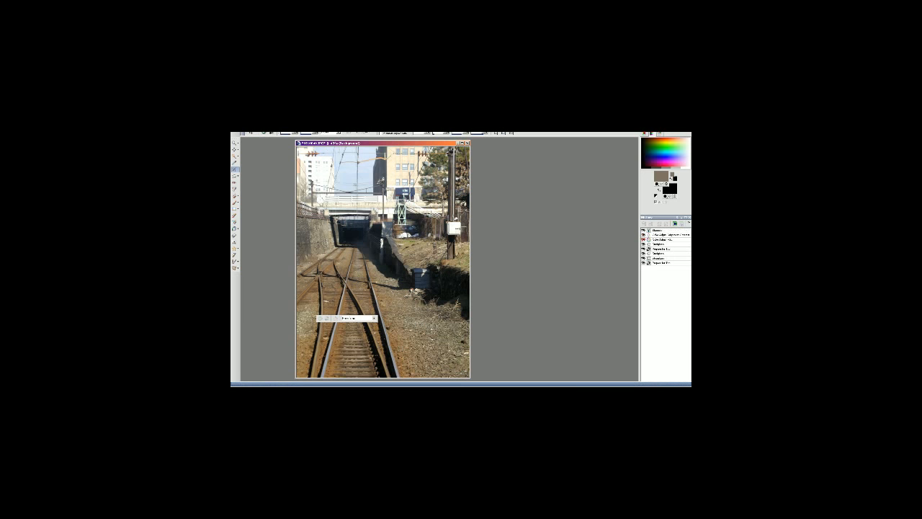
{"action": "left_click", "coordinate": [266, 132]}
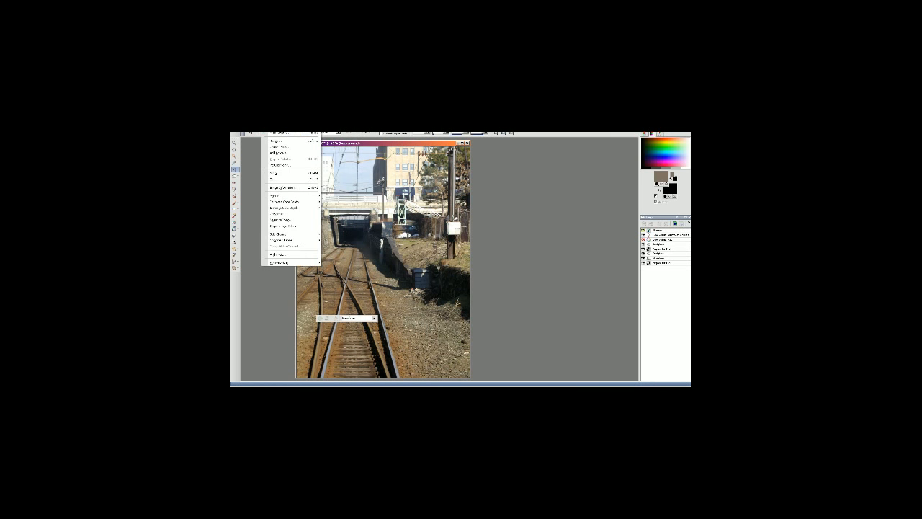
{"action": "left_click", "coordinate": [277, 145]}
{"action": "type", "text": "800"}
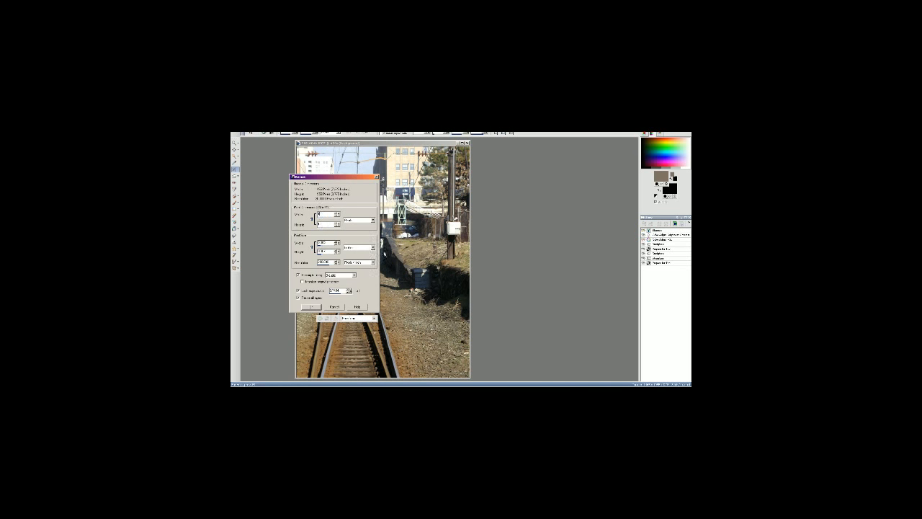
{"action": "left_click", "coordinate": [313, 308]}
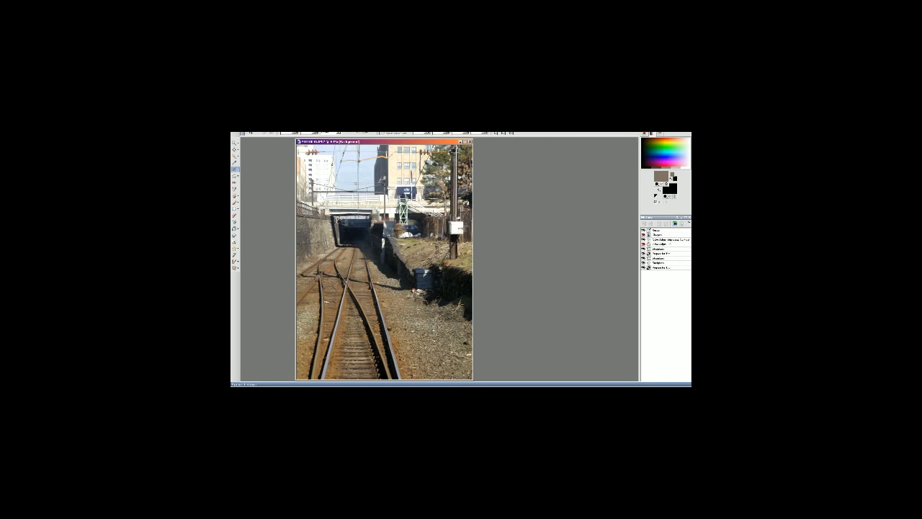
Step: Start saving the track photo under a new name, reusing the saved signal bridge file's name and replacing its descriptive ending
{"action": "left_click", "coordinate": [241, 132]}
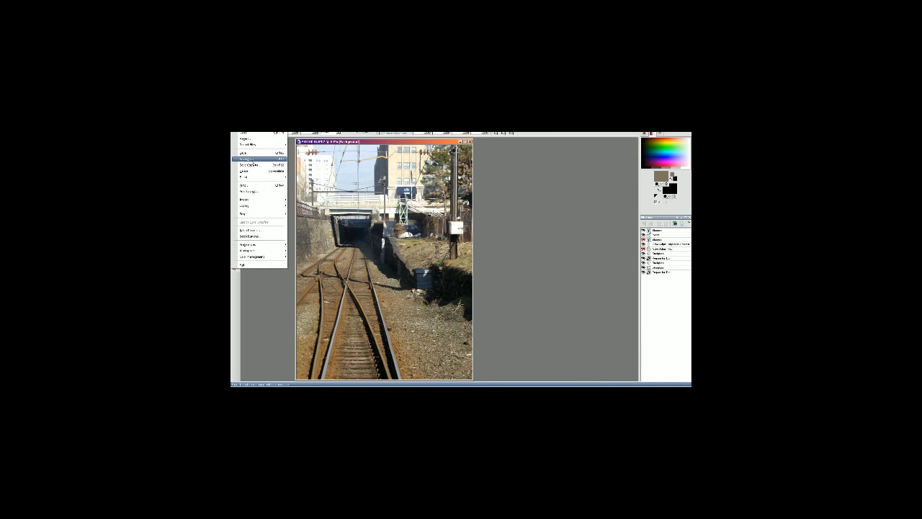
{"action": "left_click", "coordinate": [251, 159]}
{"action": "left_click", "coordinate": [448, 259]}
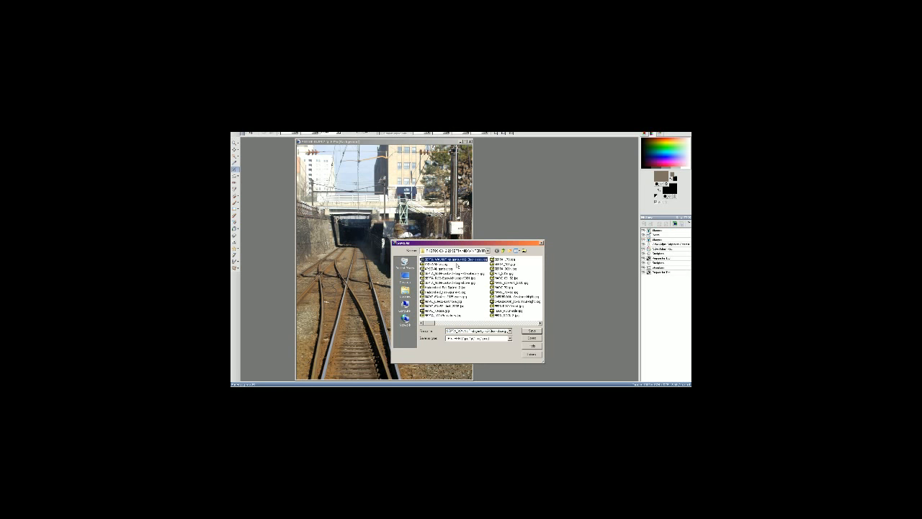
{"action": "left_click", "coordinate": [481, 331]}
{"action": "left_click_drag", "start_coordinate": [473, 331], "coordinate": [564, 337]}
{"action": "key", "text": "BackSpace"}
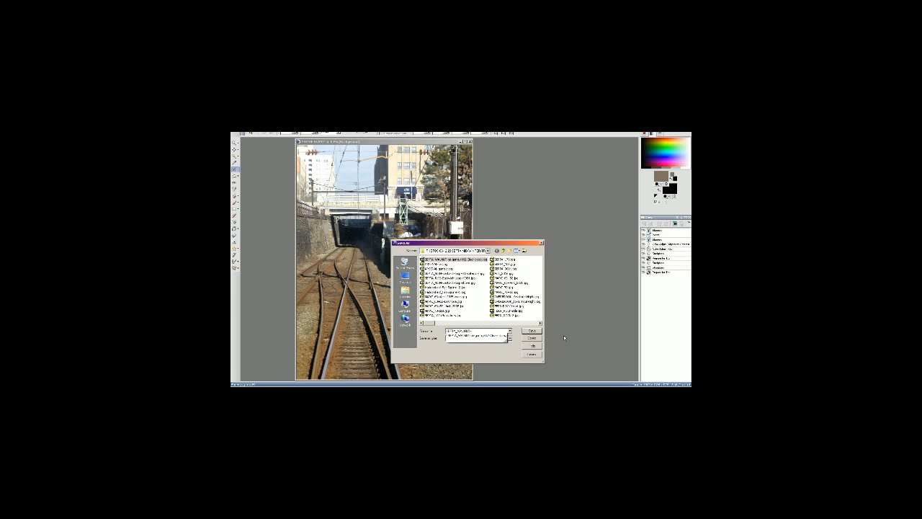
{"action": "type", "text": "i"}
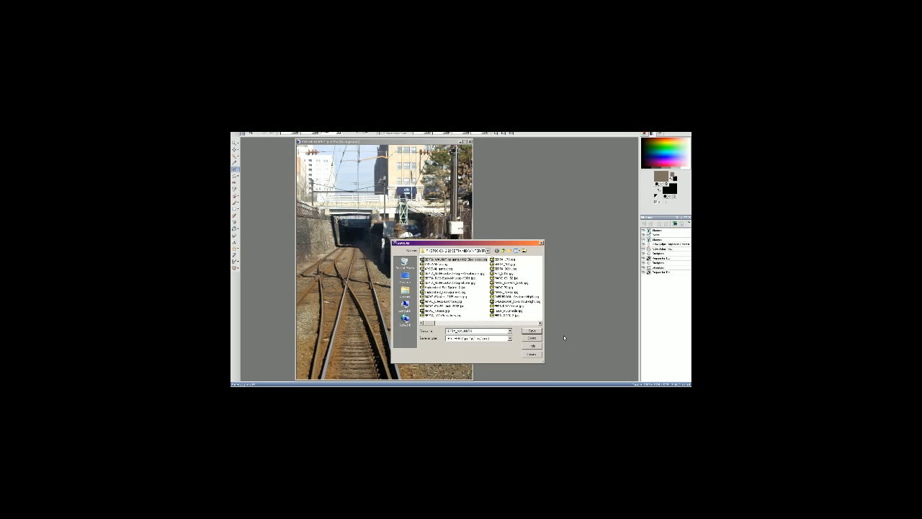
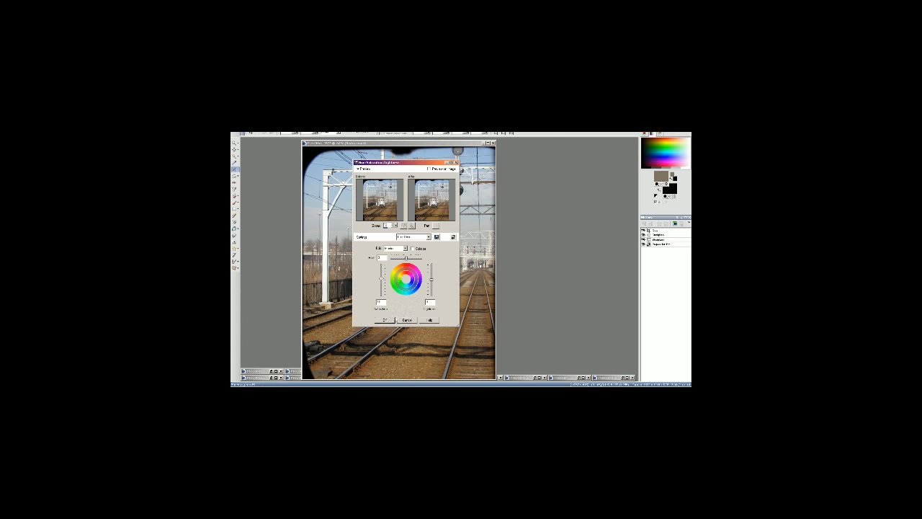
Step: Resize and sharpen the photo of the SEPTA train approaching under the white catenary frames
{"action": "left_click", "coordinate": [268, 133]}
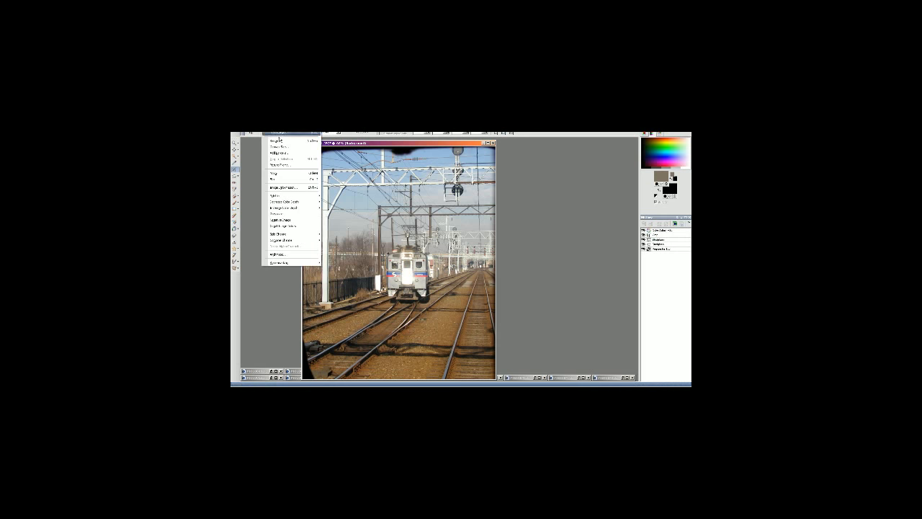
{"action": "left_click", "coordinate": [275, 142]}
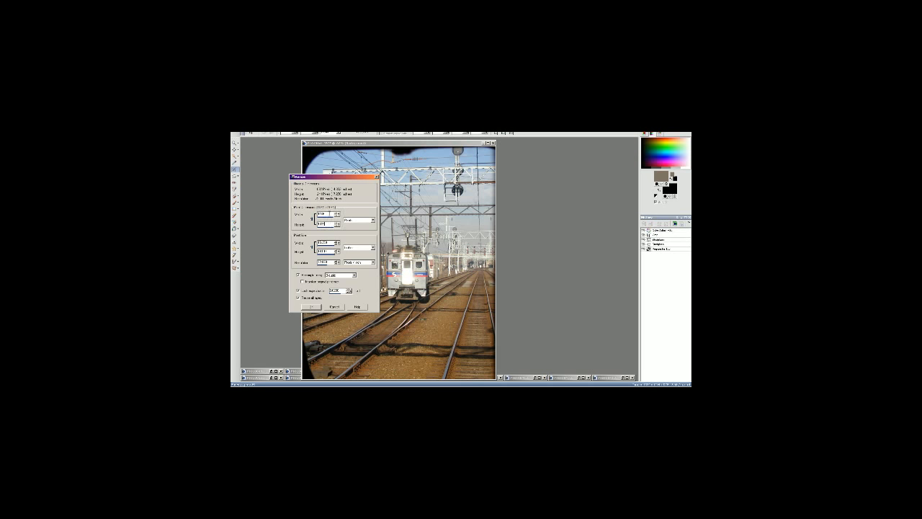
{"action": "left_click", "coordinate": [312, 306]}
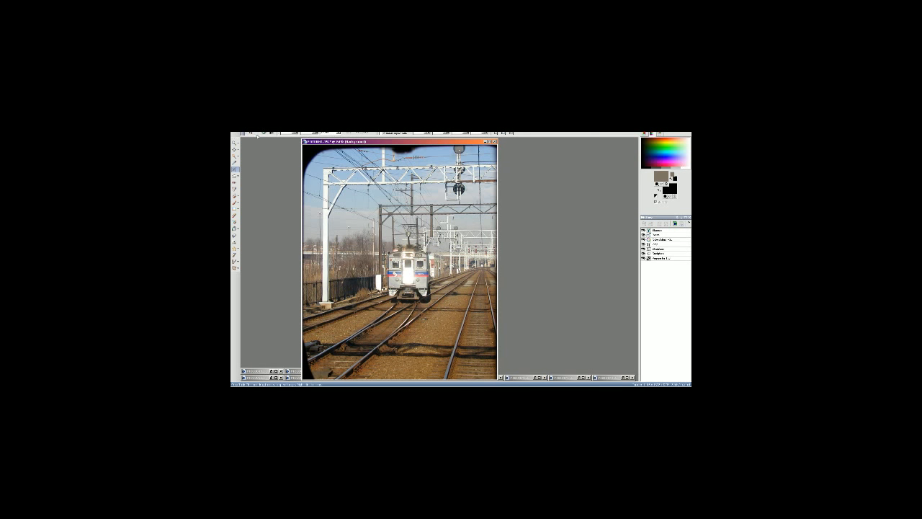
Step: Start saving the SEPTA train photo under a new name and look through the existing file names in the trip folder
{"action": "left_click", "coordinate": [237, 133]}
{"action": "left_click", "coordinate": [259, 159]}
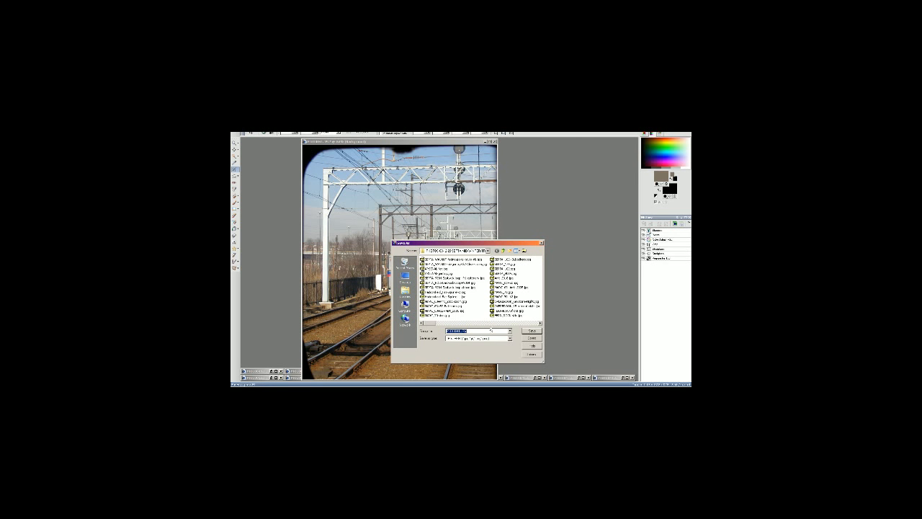
{"action": "left_click", "coordinate": [497, 323]}
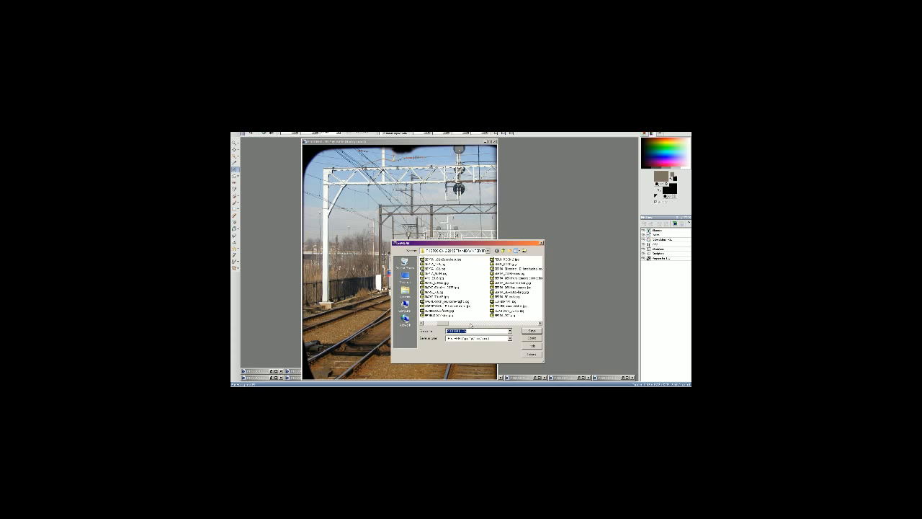
{"action": "left_click_drag", "start_coordinate": [471, 325], "coordinate": [488, 325]}
Step: Look through the SEPTA file names in the existing railroad photo collection folder for a matching naming pattern
{"action": "left_click", "coordinate": [458, 386]}
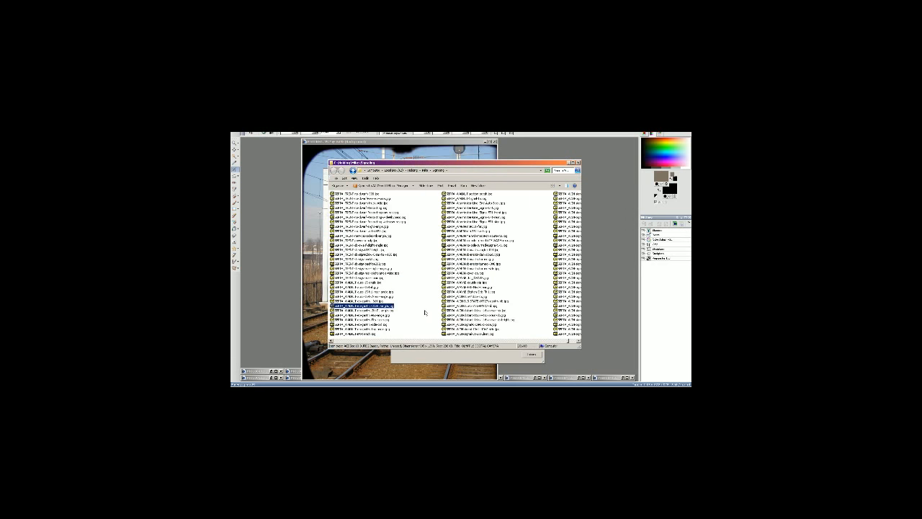
{"action": "scroll", "coordinate": [425, 312], "scroll_direction": "up", "scroll_amount": 10}
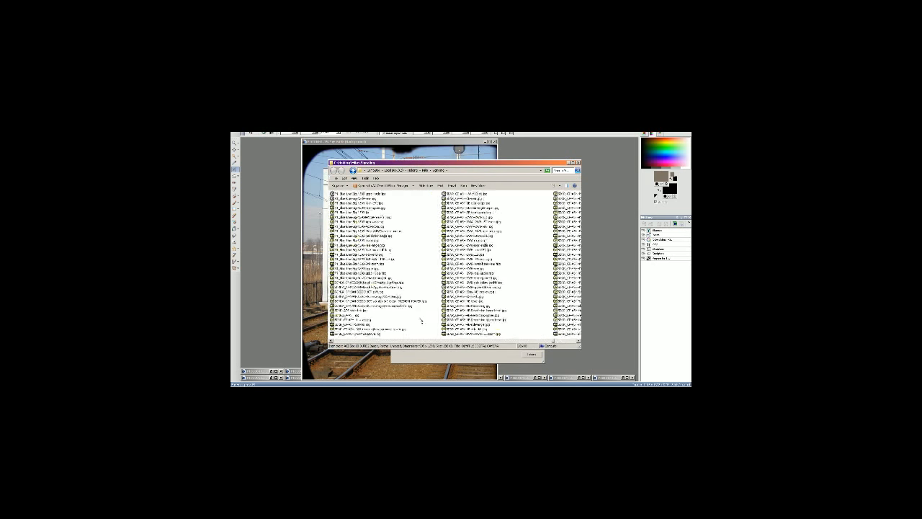
{"action": "scroll", "coordinate": [421, 321], "scroll_direction": "down", "scroll_amount": 8}
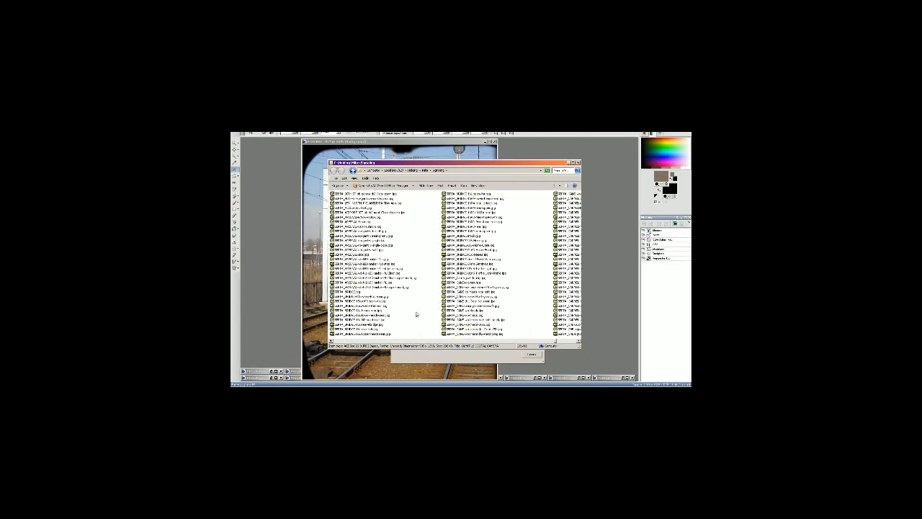
{"action": "scroll", "coordinate": [416, 313], "scroll_direction": "down", "scroll_amount": 8}
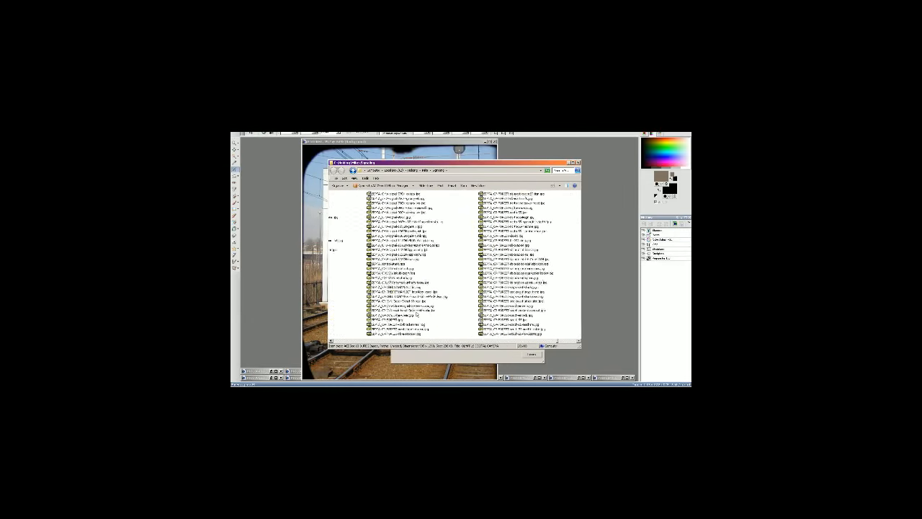
{"action": "scroll", "coordinate": [416, 314], "scroll_direction": "down", "scroll_amount": 6}
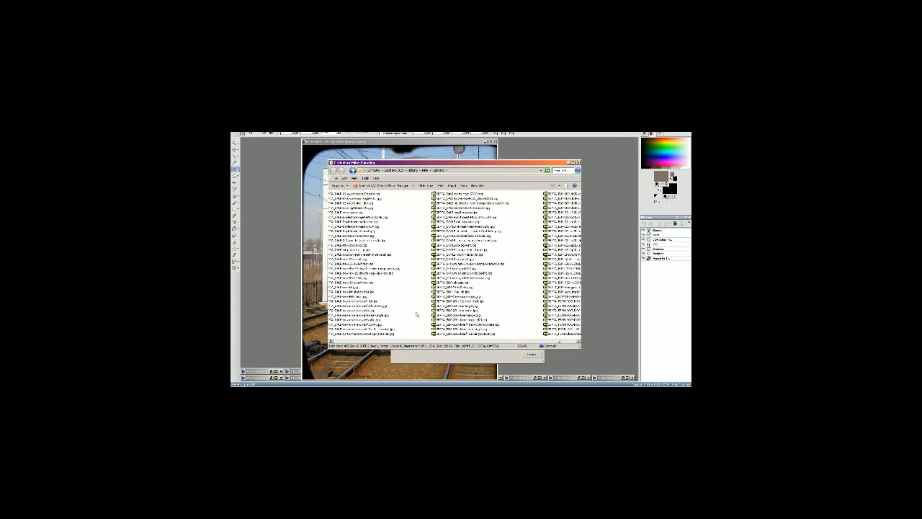
{"action": "scroll", "coordinate": [415, 314], "scroll_direction": "down", "scroll_amount": 6}
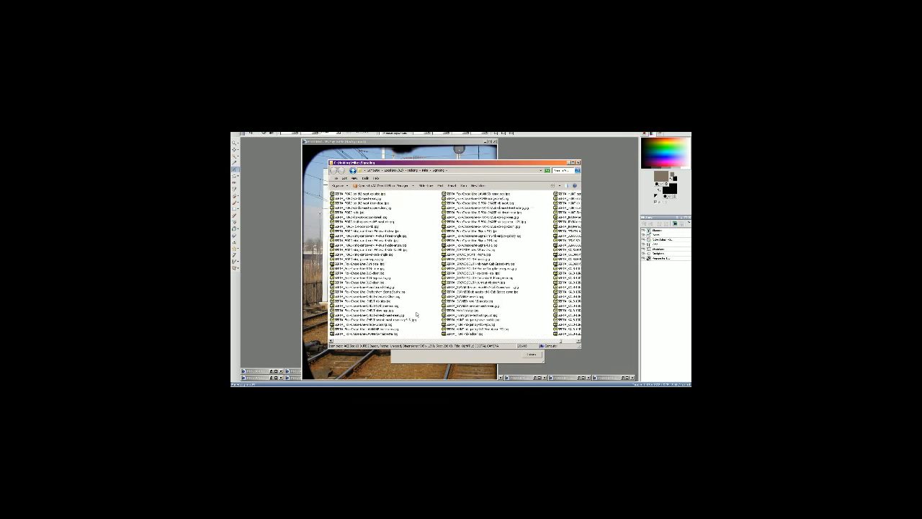
{"action": "scroll", "coordinate": [416, 314], "scroll_direction": "down", "scroll_amount": 6}
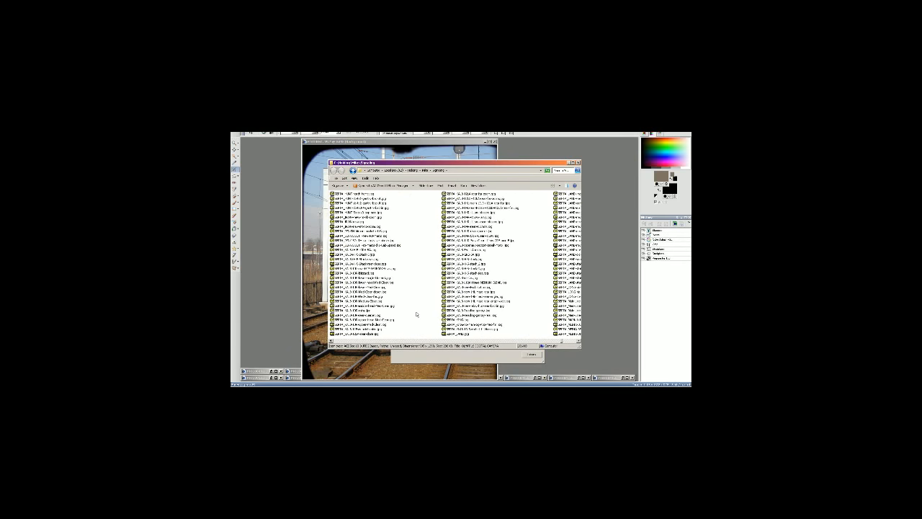
{"action": "scroll", "coordinate": [431, 253], "scroll_direction": "up", "scroll_amount": 2}
{"action": "left_click", "coordinate": [427, 141]}
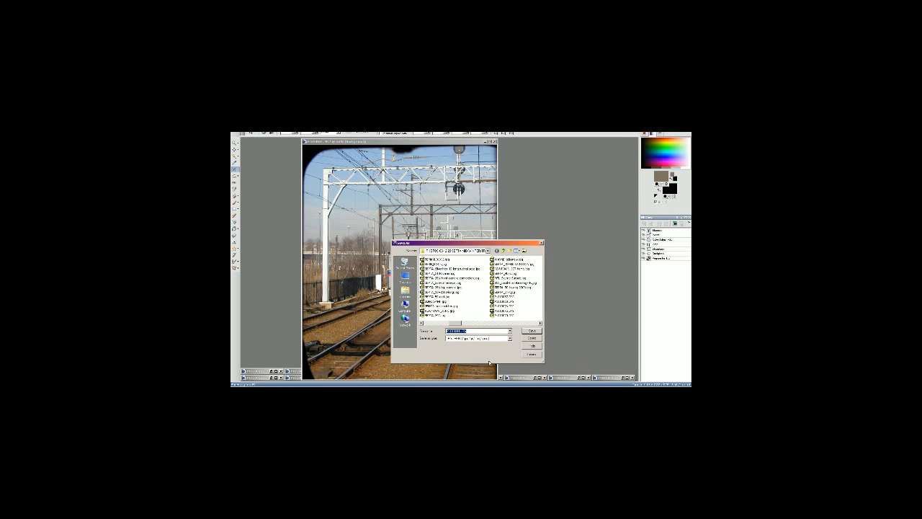
Step: Name the SEPTA train photo with the SEPTA_ prefix, checking the picture behind the dialog, and save it
{"action": "type", "text": "SEPTA_"}
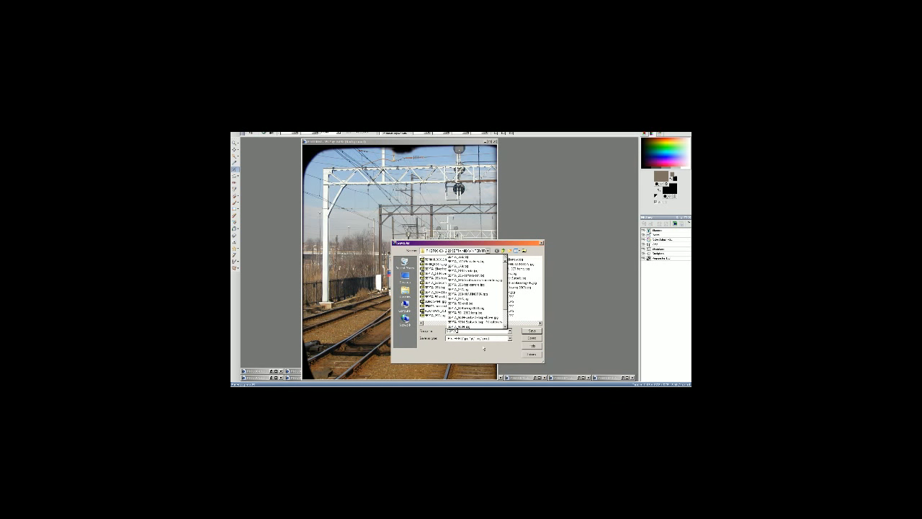
{"action": "type", "text": "-"}
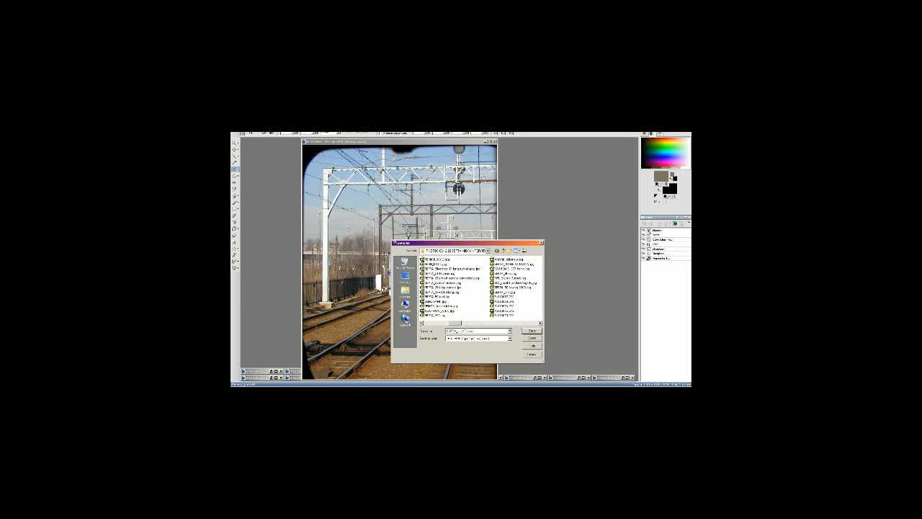
{"action": "left_click_drag", "start_coordinate": [459, 244], "coordinate": [556, 252]}
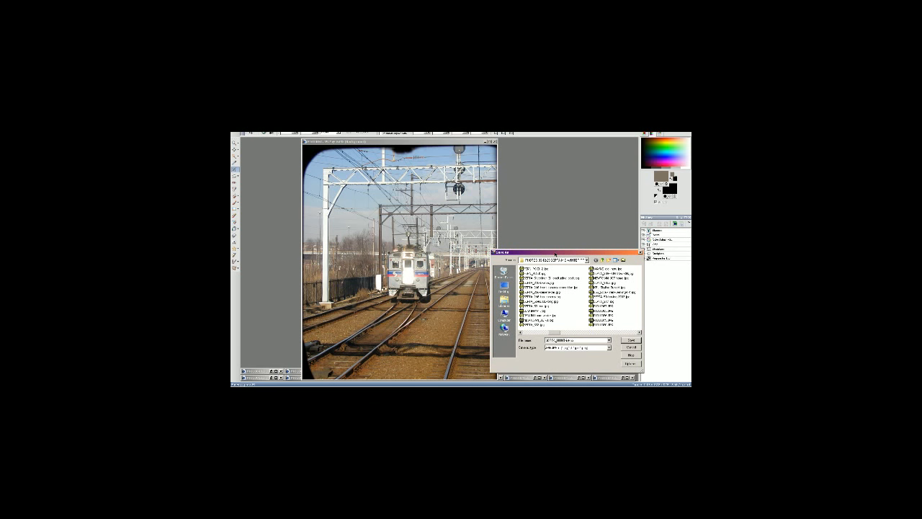
{"action": "left_click_drag", "start_coordinate": [555, 253], "coordinate": [445, 222]}
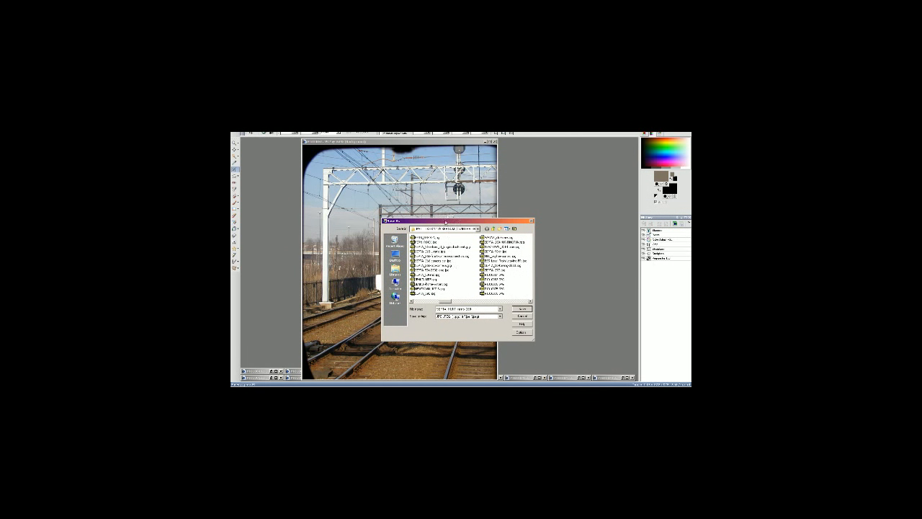
{"action": "mouse_move", "coordinate": [446, 222]}
{"action": "left_mouse_down"}
{"action": "mouse_move", "coordinate": [556, 239]}
{"action": "mouse_move", "coordinate": [455, 213]}
{"action": "left_mouse_up"}
{"action": "left_click", "coordinate": [533, 300]}
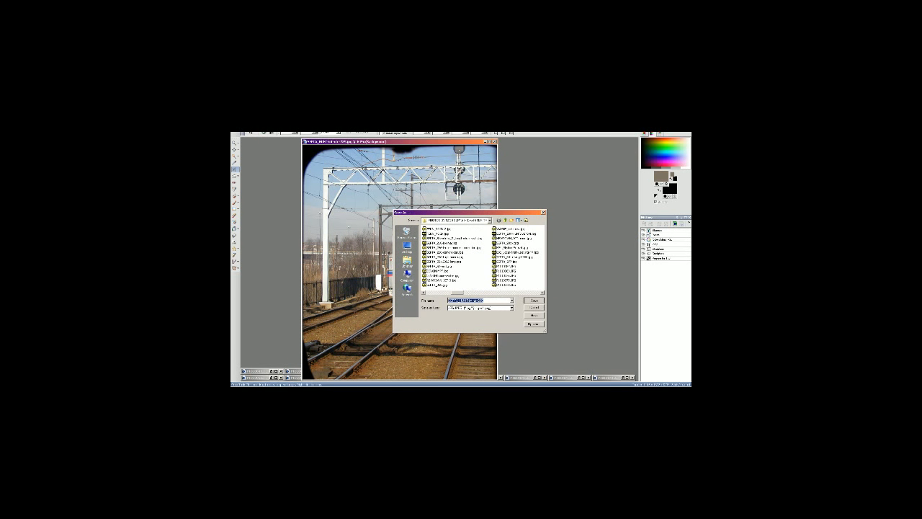
Step: Switch to the trip photo folder and re-sort its file list
{"action": "key", "text": "alt+Tab"}
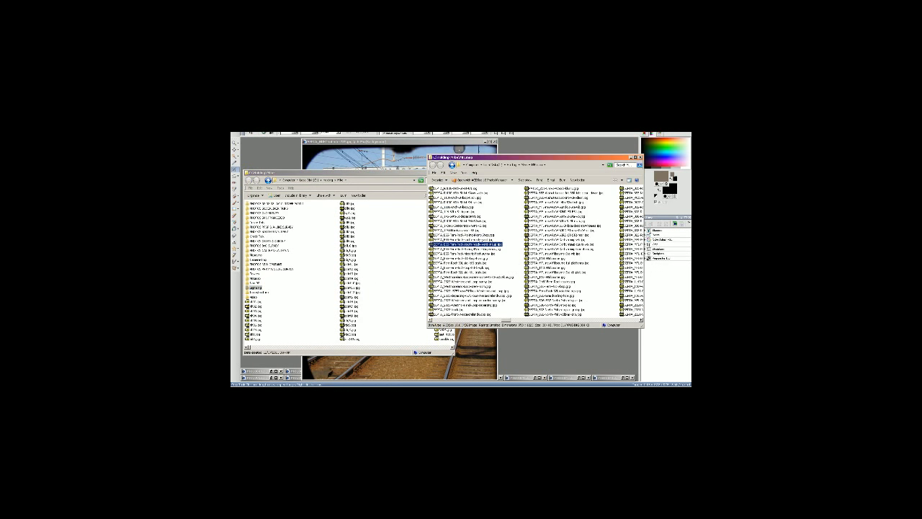
{"action": "key", "text": "alt+Tab"}
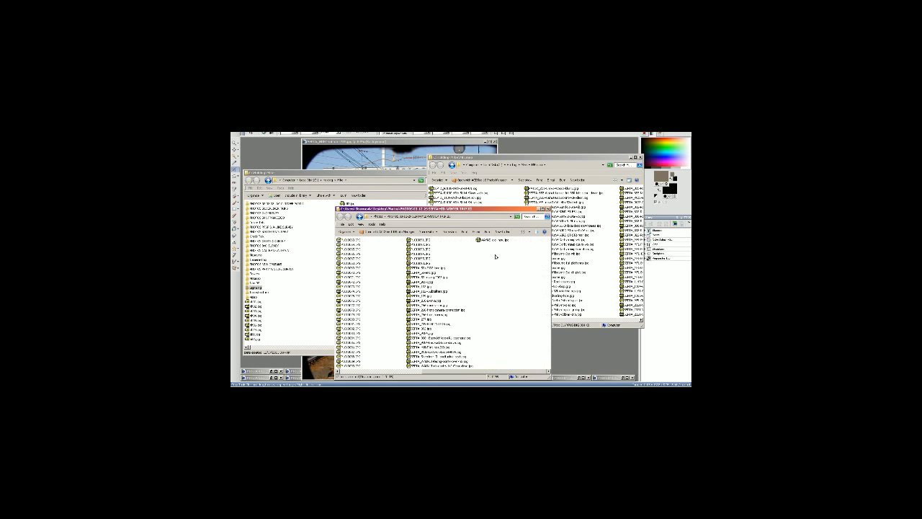
{"action": "right_click", "coordinate": [488, 270]}
{"action": "mouse_move", "coordinate": [503, 280]}
{"action": "left_click", "coordinate": [546, 281]}
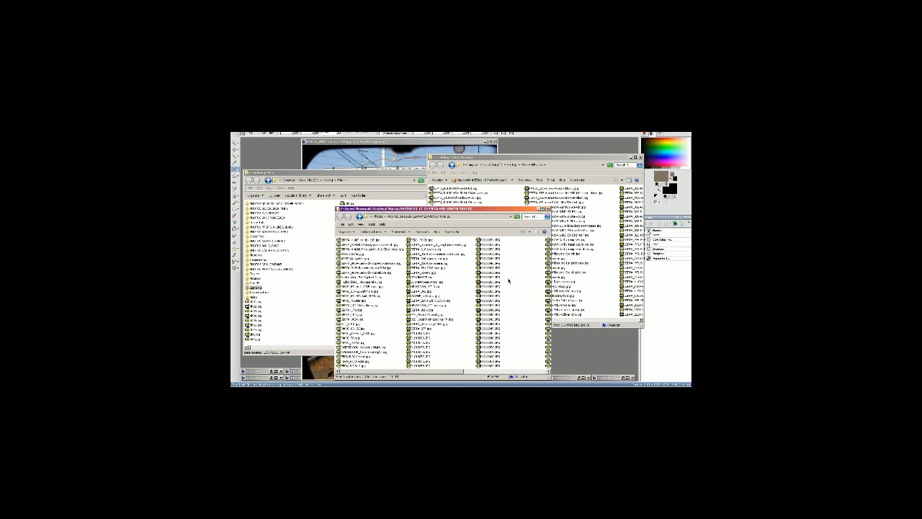
{"action": "right_click", "coordinate": [508, 278]}
{"action": "left_click", "coordinate": [564, 291]}
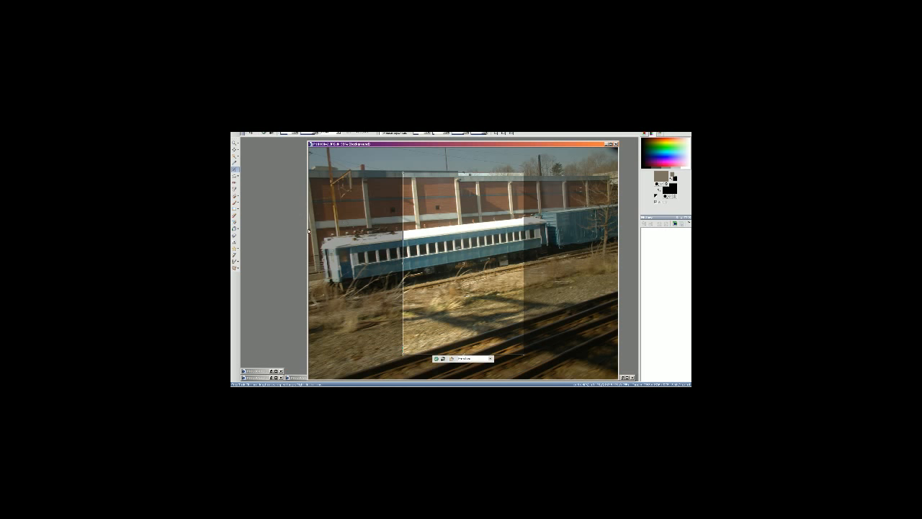
Step: Try to straighten the blue and white railcar photo along a vertical column of the brick building
{"action": "left_click", "coordinate": [235, 175]}
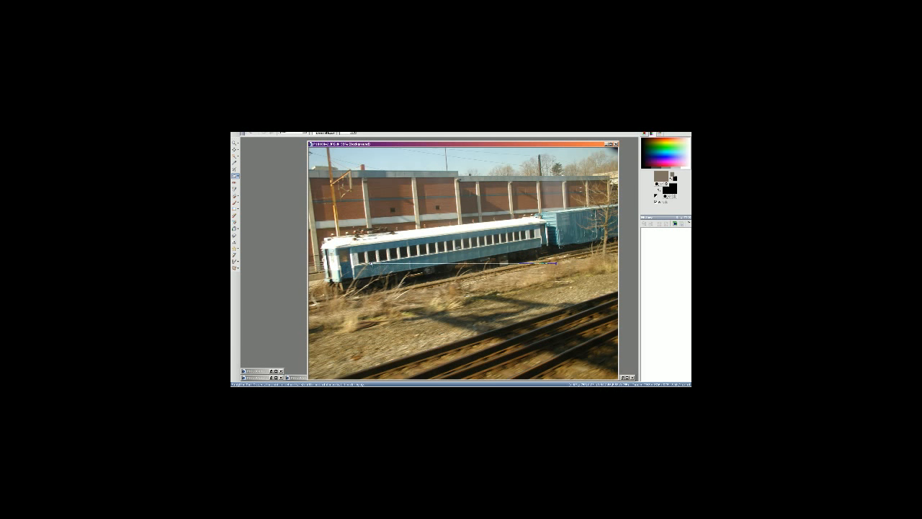
{"action": "left_click_drag", "start_coordinate": [371, 262], "coordinate": [455, 182]}
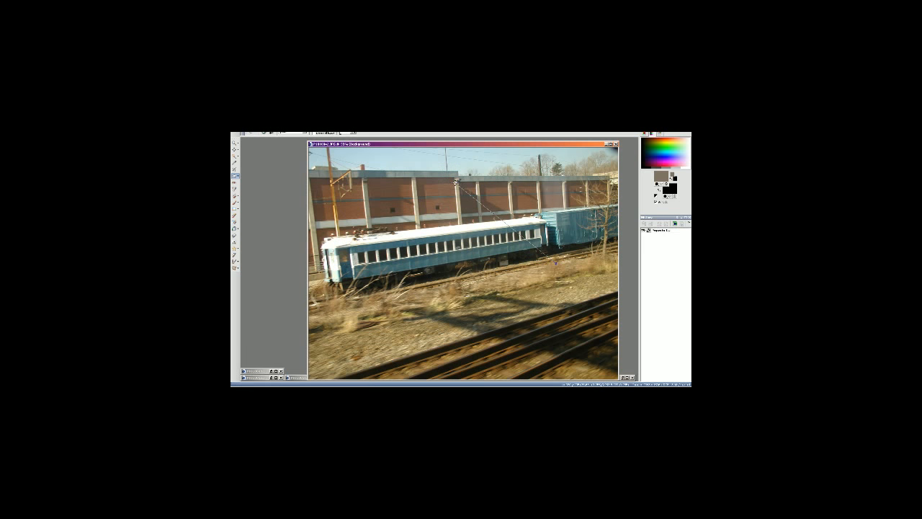
{"action": "left_click_drag", "start_coordinate": [556, 263], "coordinate": [467, 329]}
{"action": "left_click", "coordinate": [267, 138]}
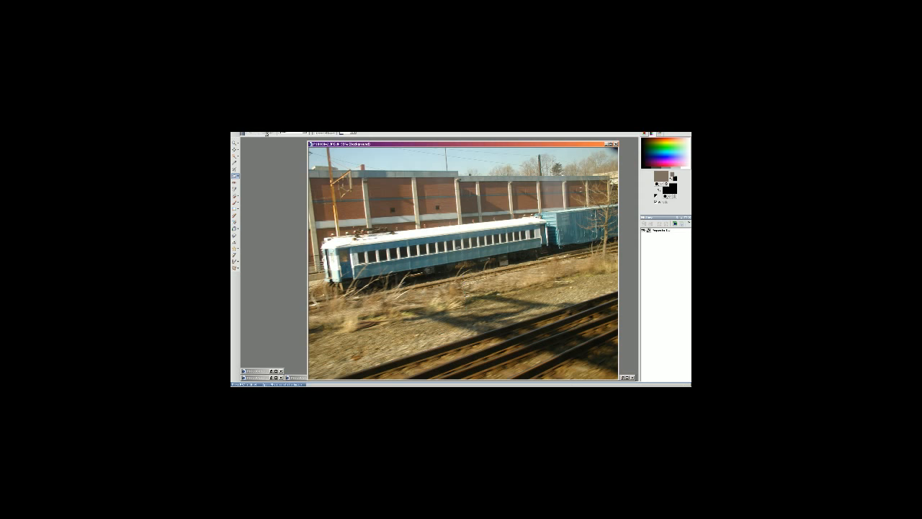
{"action": "key", "text": "ctrl+z"}
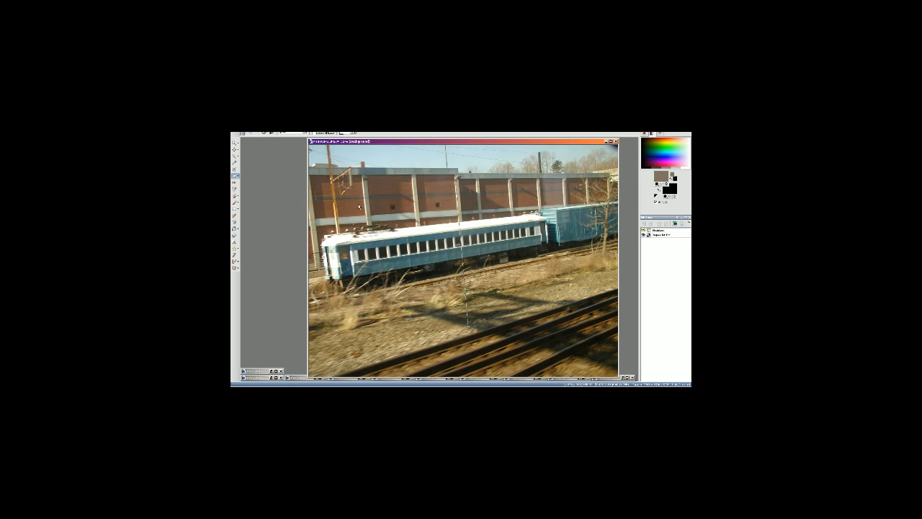
Step: Adjust the railcar photo's colour balance by setting red to -2
{"action": "key", "text": "shift+u"}
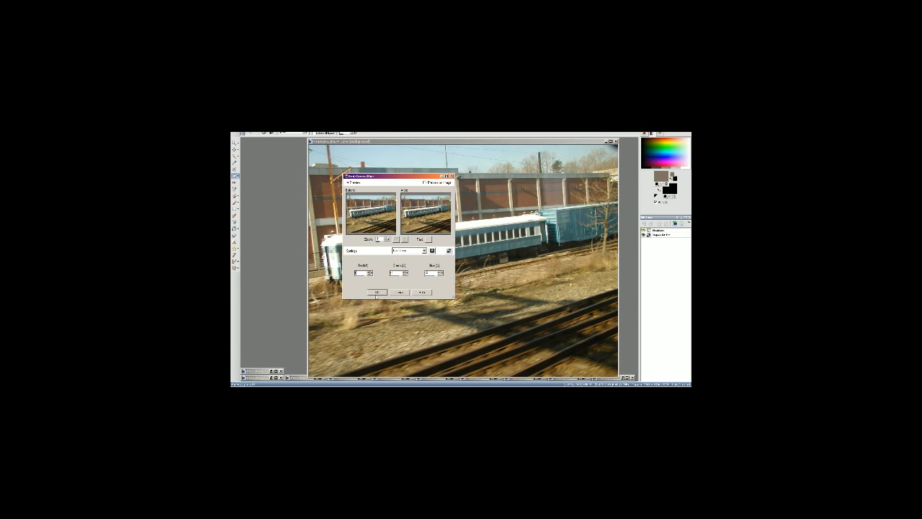
{"action": "type", "text": "-2"}
{"action": "key", "text": "Tab"}
{"action": "left_click", "coordinate": [376, 293]}
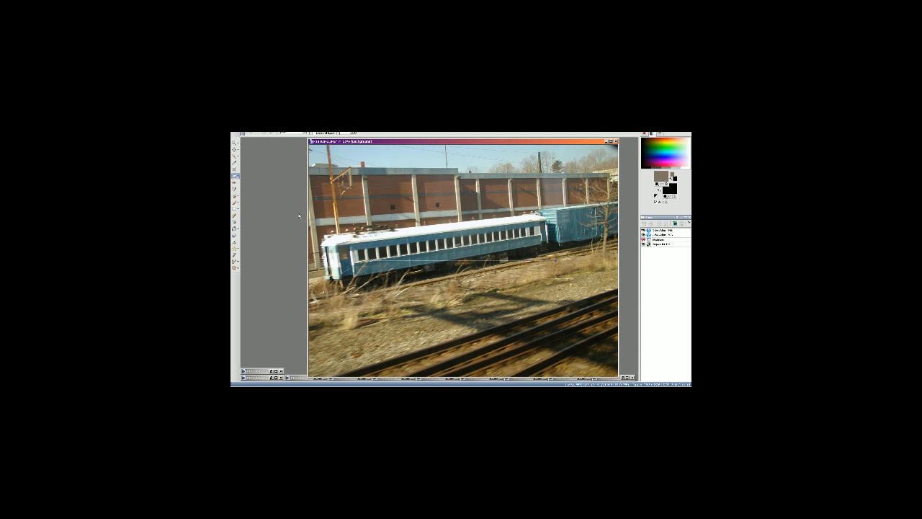
Step: Resize and sharpen the blue and white railcar photo
{"action": "left_click", "coordinate": [271, 133]}
{"action": "left_click", "coordinate": [282, 187]}
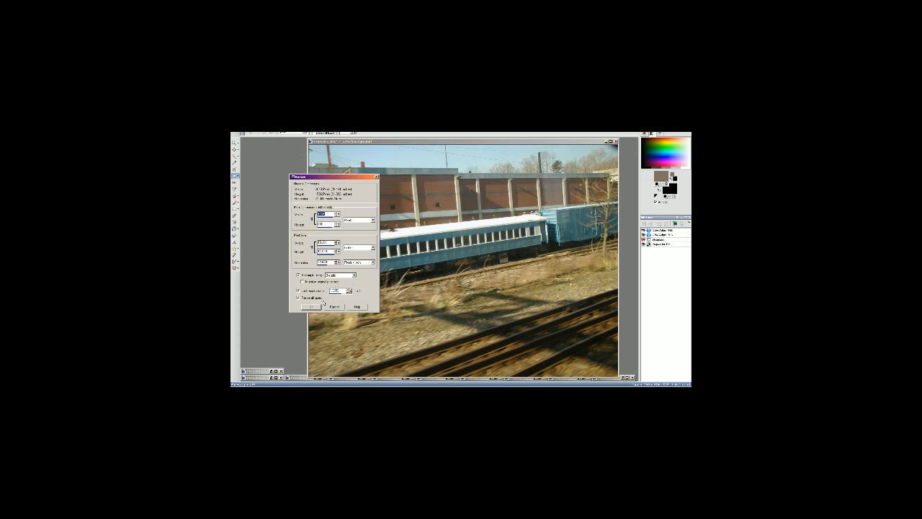
{"action": "type", "text": "50"}
{"action": "left_click", "coordinate": [312, 306]}
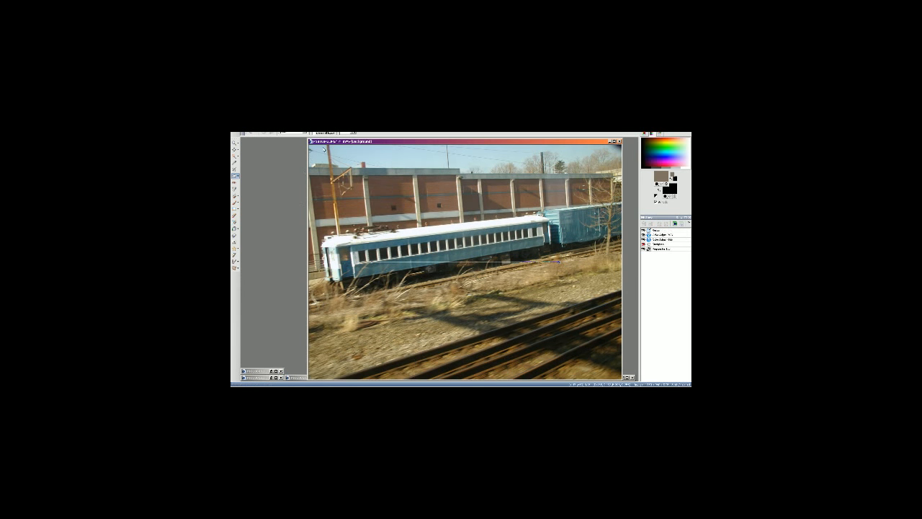
Step: Start saving the railcar photo under a new name and look through the existing file names in the trip folder
{"action": "left_click", "coordinate": [239, 133]}
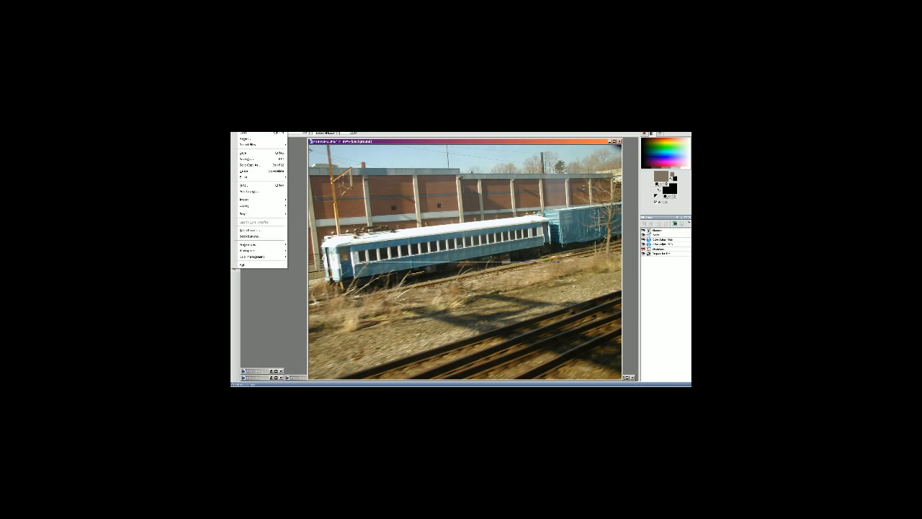
{"action": "left_click", "coordinate": [254, 158]}
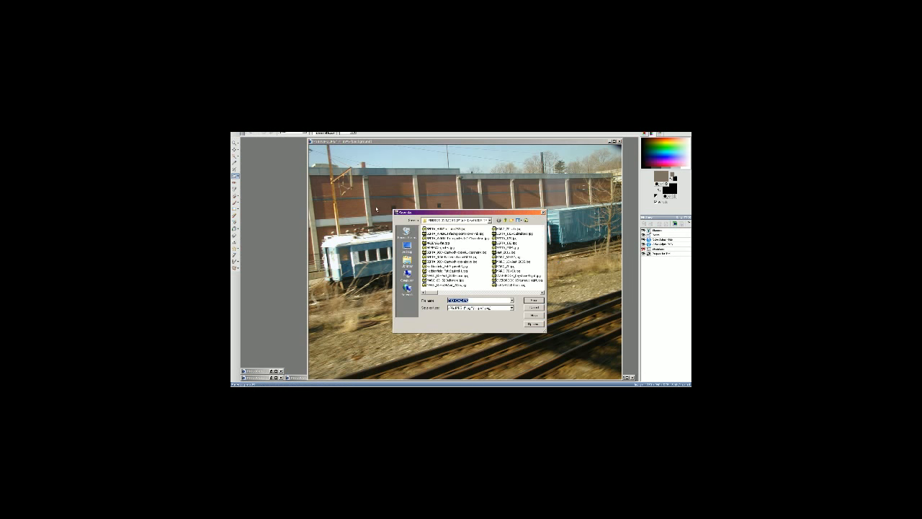
{"action": "left_click", "coordinate": [488, 293]}
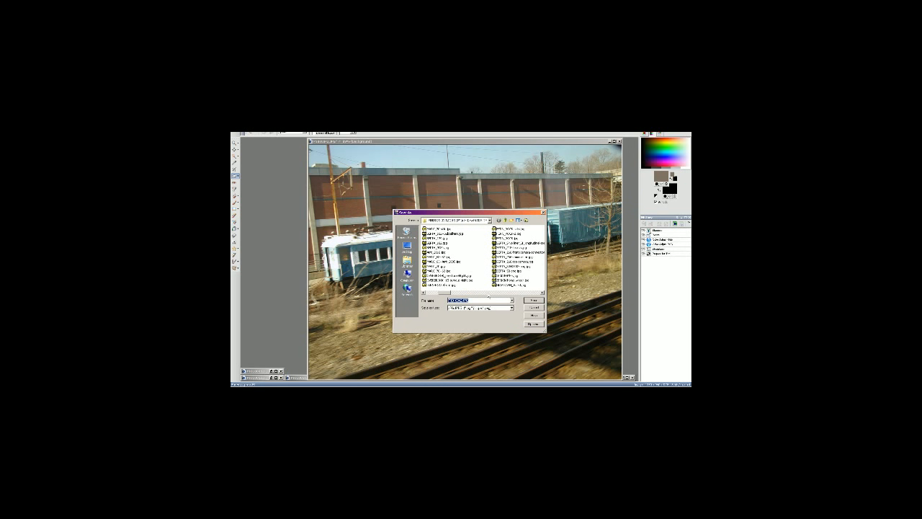
{"action": "left_click_drag", "start_coordinate": [470, 293], "coordinate": [453, 296]}
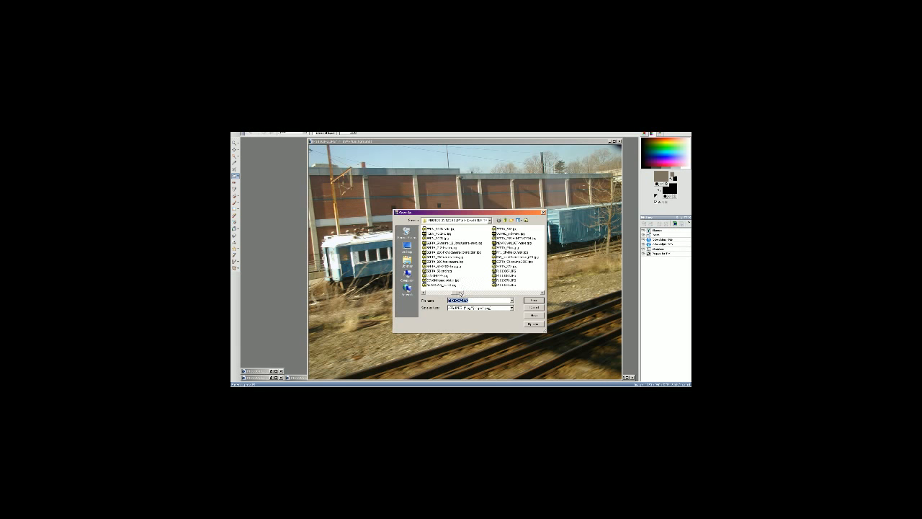
{"action": "left_click_drag", "start_coordinate": [460, 294], "coordinate": [428, 294]}
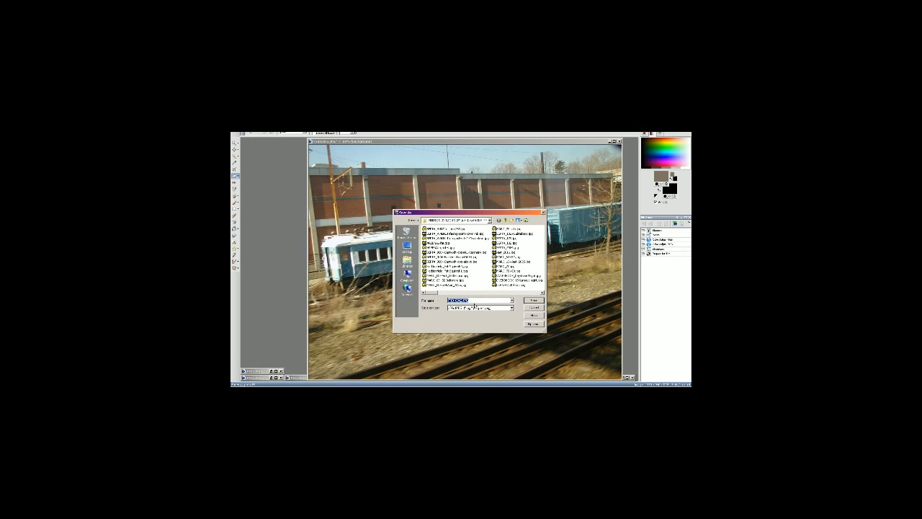
Step: Name the railcar photo with the SEPTA_ prefix and a corrected descriptive ending, save it and close it
{"action": "type", "text": "SEPTA_"}
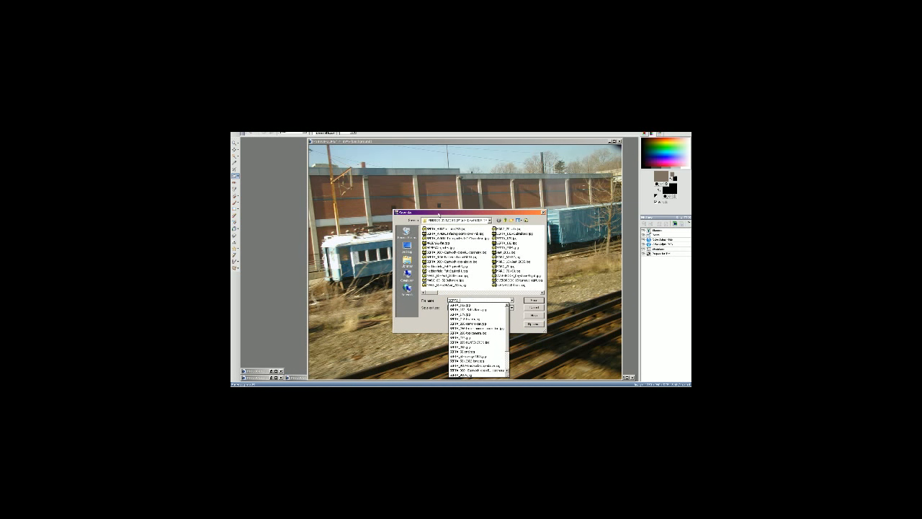
{"action": "left_click_drag", "start_coordinate": [438, 215], "coordinate": [493, 292]}
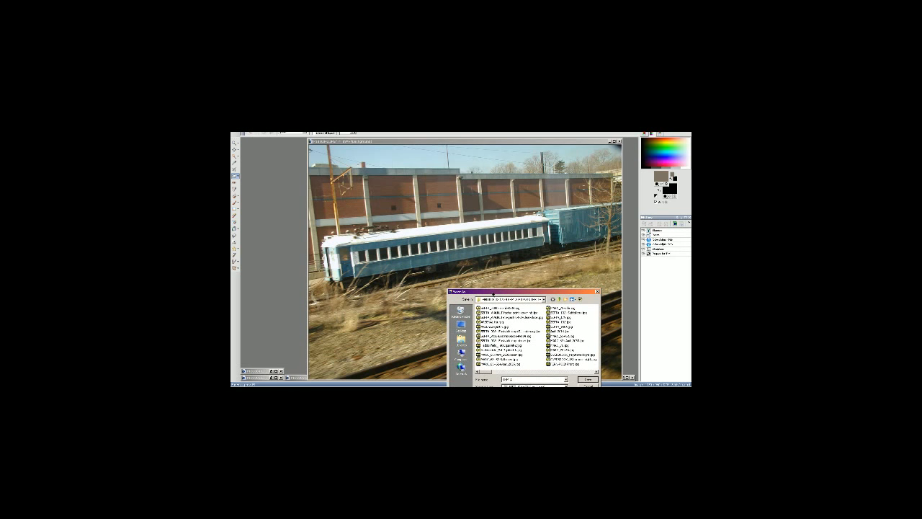
{"action": "left_click_drag", "start_coordinate": [493, 294], "coordinate": [384, 178]}
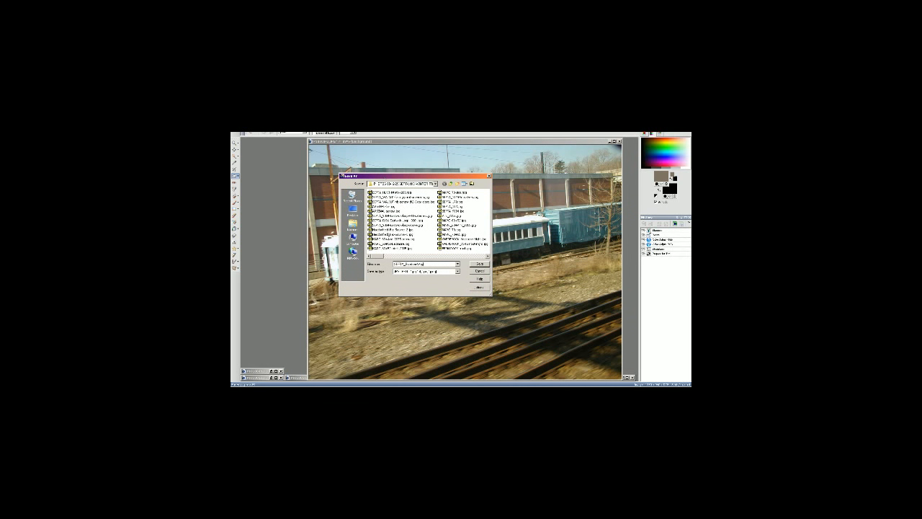
{"action": "key", "text": "BackSpace"}
{"action": "key", "text": "BackSpace"}
{"action": "key", "text": "BackSpace"}
{"action": "key", "text": "BackSpace"}
{"action": "left_click", "coordinate": [474, 262]}
{"action": "left_click", "coordinate": [619, 141]}
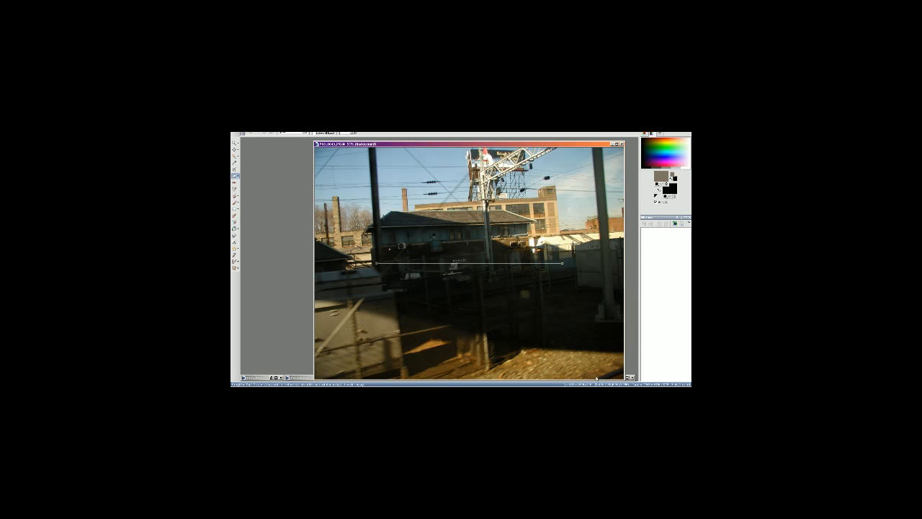
Step: Switch to the YouTube live streaming page to check the live chat
{"action": "key", "text": "alt+Tab"}
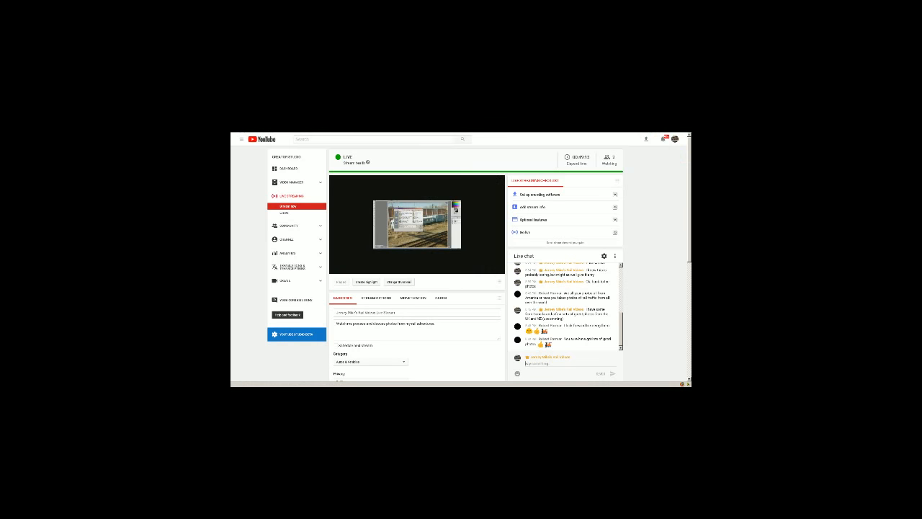
Step: Reply in the live chat with a short thank-you message and a second message about just getting out
{"action": "scroll", "coordinate": [575, 331], "scroll_direction": "down", "scroll_amount": 1}
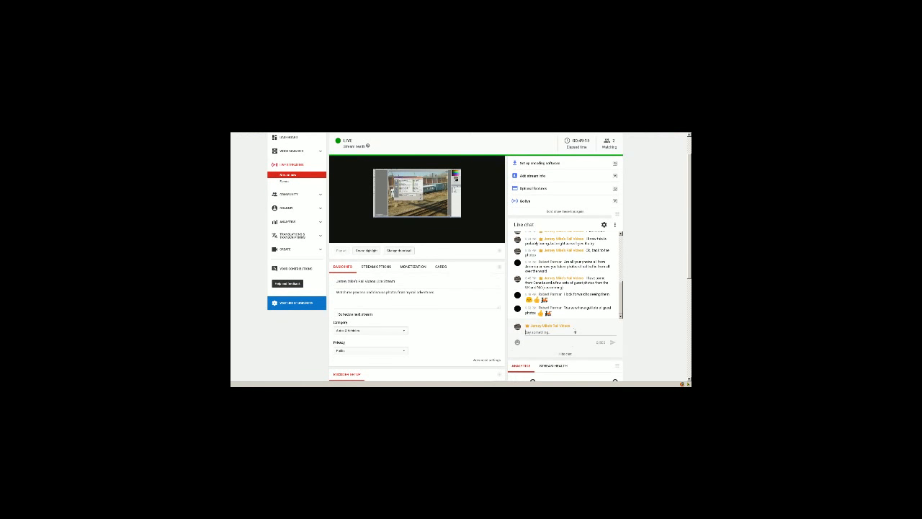
{"action": "left_click", "coordinate": [577, 331]}
{"action": "type", "text": "Thank you"}
{"action": "key", "text": "Return"}
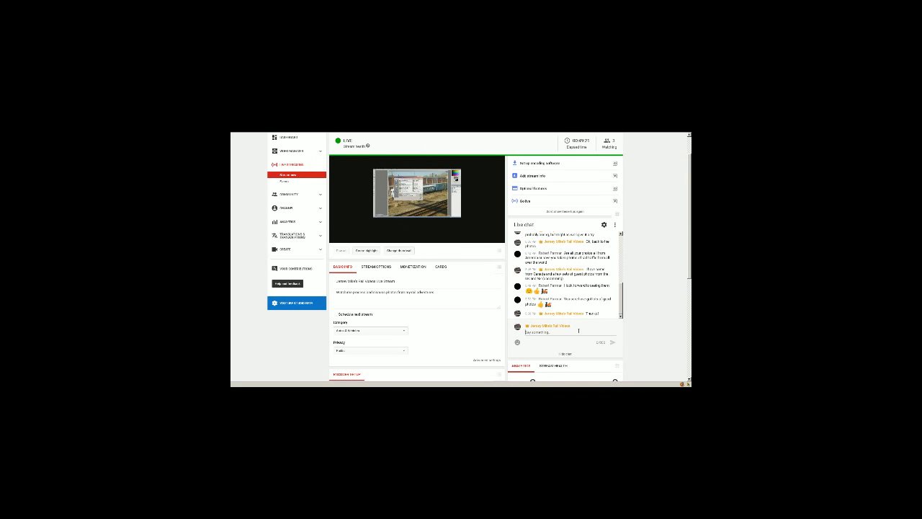
{"action": "type", "text": "A lot of this just getting ou"}
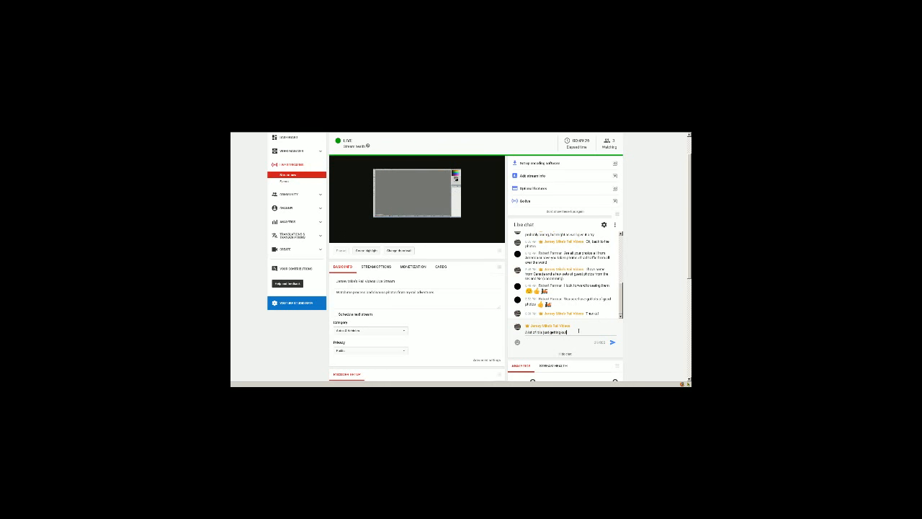
{"action": "type", "text": "t"}
{"action": "key", "text": "Return"}
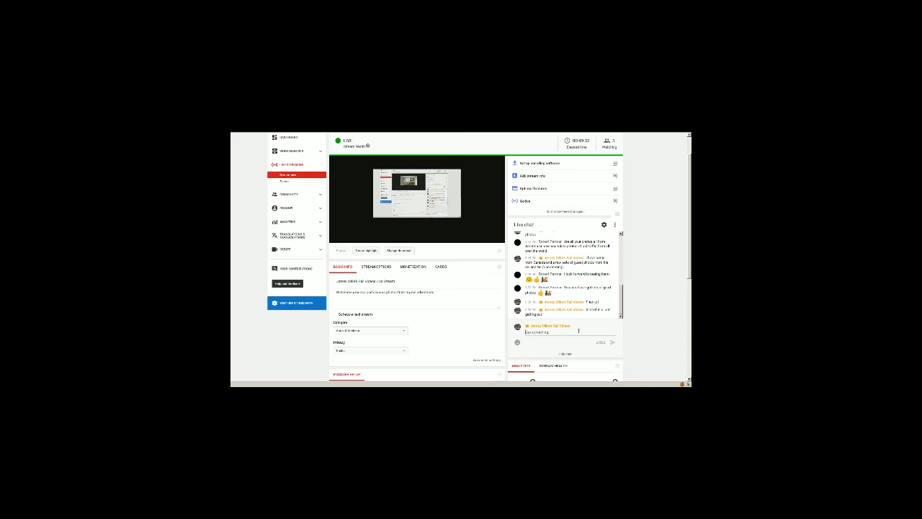
Step: Switch back to the photo editor and straighten the photo of the old tower building
{"action": "key", "text": "alt+Tab"}
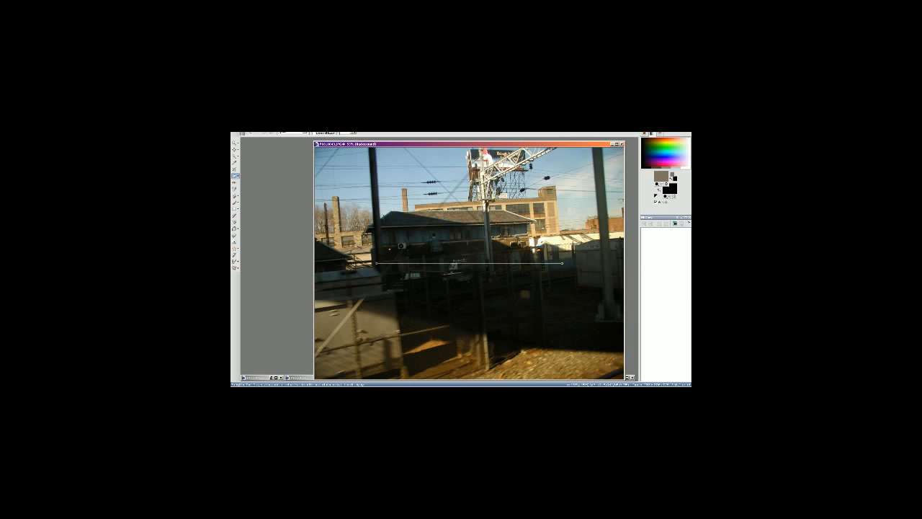
{"action": "left_click_drag", "start_coordinate": [500, 264], "coordinate": [511, 253]}
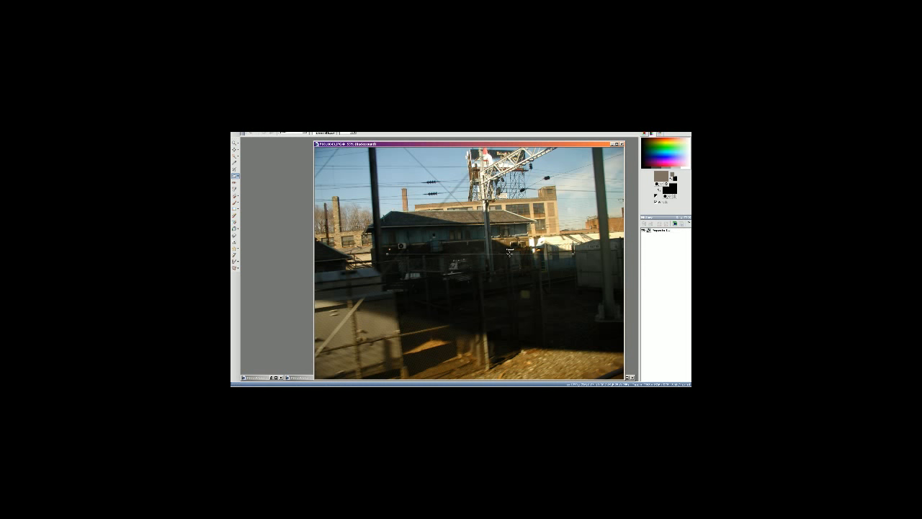
{"action": "left_click_drag", "start_coordinate": [388, 253], "coordinate": [402, 238]}
{"action": "left_click_drag", "start_coordinate": [569, 255], "coordinate": [496, 315]}
{"action": "left_click", "coordinate": [266, 135]}
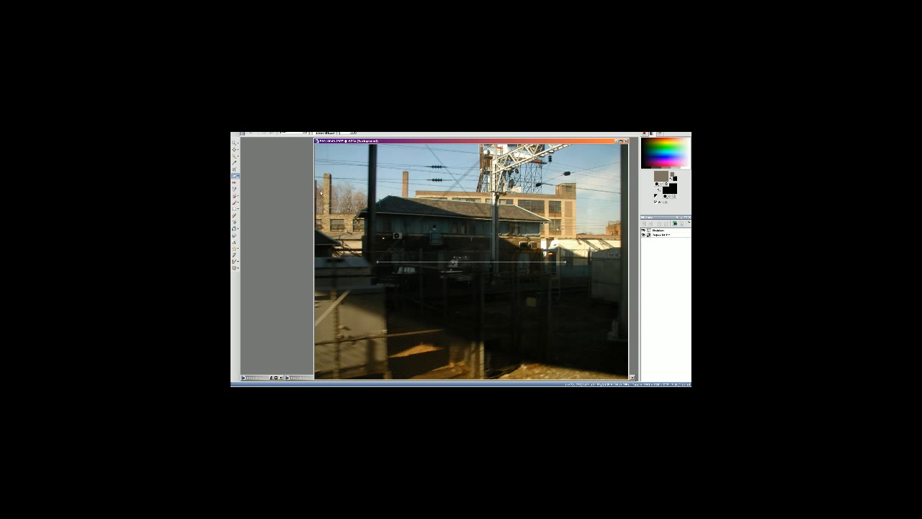
Step: Crop the old tower photo to trim its left edge and dark foreground, and apply the red/green/blue colour adjustment
{"action": "left_click", "coordinate": [234, 170]}
{"action": "mouse_move", "coordinate": [437, 252]}
{"action": "left_mouse_down"}
{"action": "mouse_move", "coordinate": [510, 225]}
{"action": "mouse_move", "coordinate": [340, 240]}
{"action": "mouse_move", "coordinate": [348, 223]}
{"action": "left_mouse_up"}
{"action": "left_click_drag", "start_coordinate": [566, 346], "coordinate": [562, 346]}
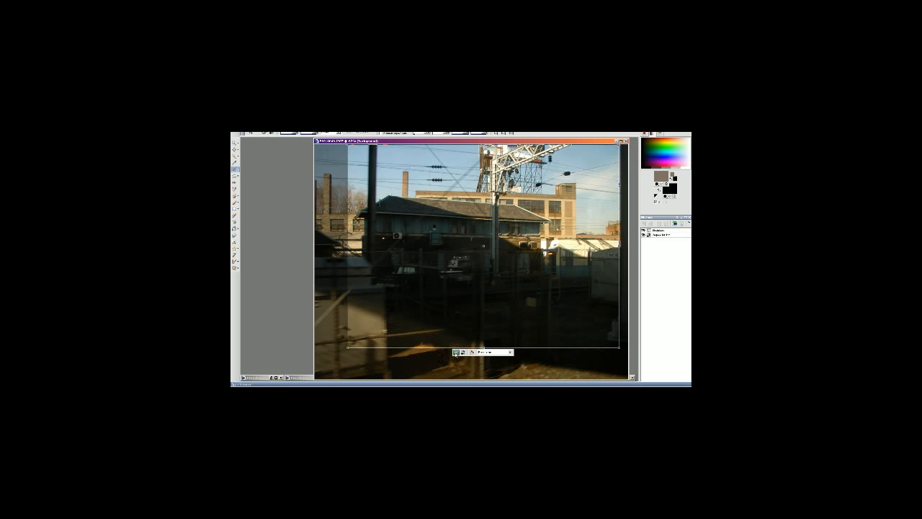
{"action": "left_click", "coordinate": [455, 352]}
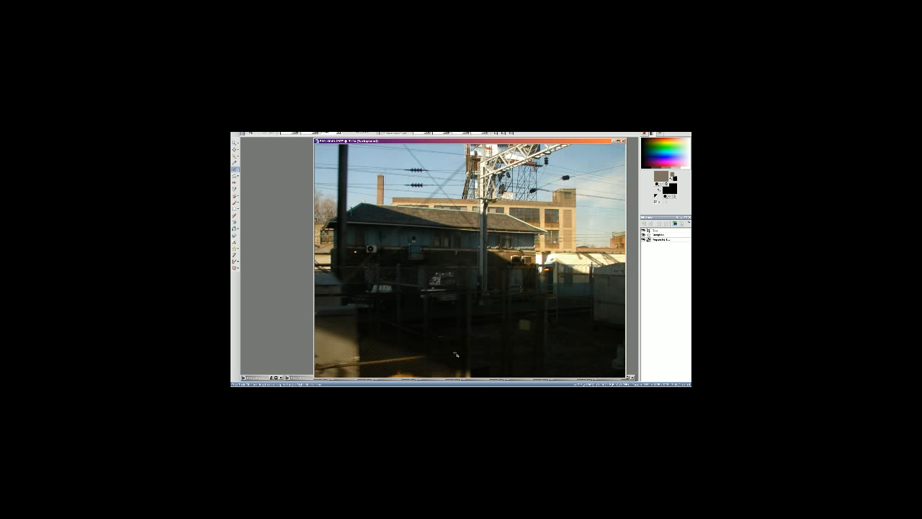
{"action": "key", "text": "shift+u"}
{"action": "key", "text": "Return"}
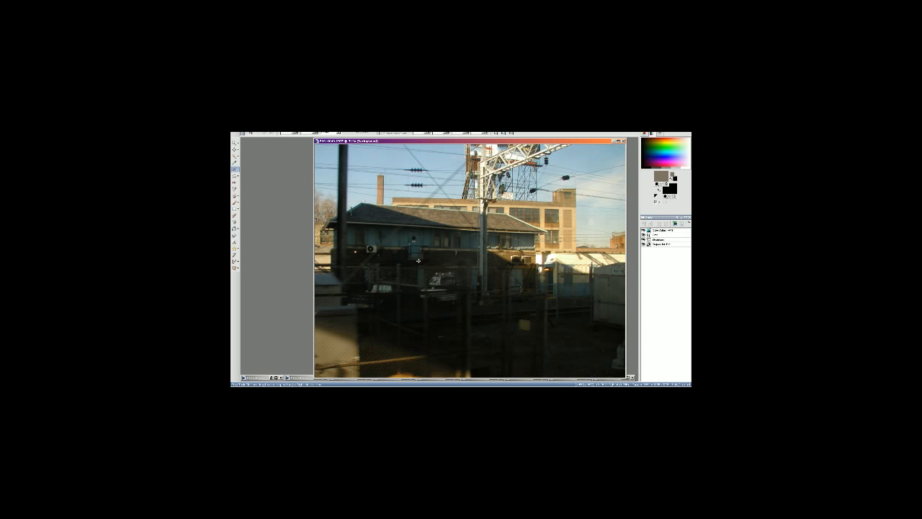
Step: Look through the photo folders and view the existing photo of the same tower to check its file name
{"action": "key", "text": "ctrl+o"}
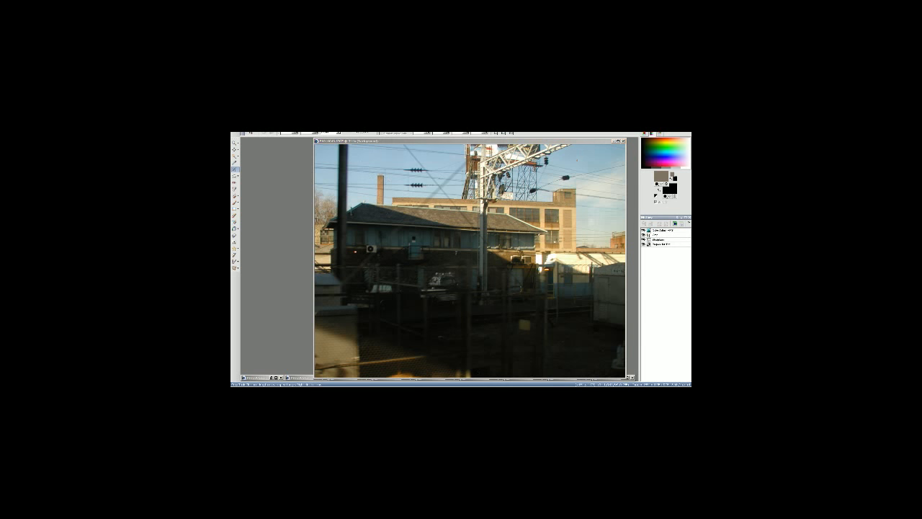
{"action": "key", "text": "alt+Tab"}
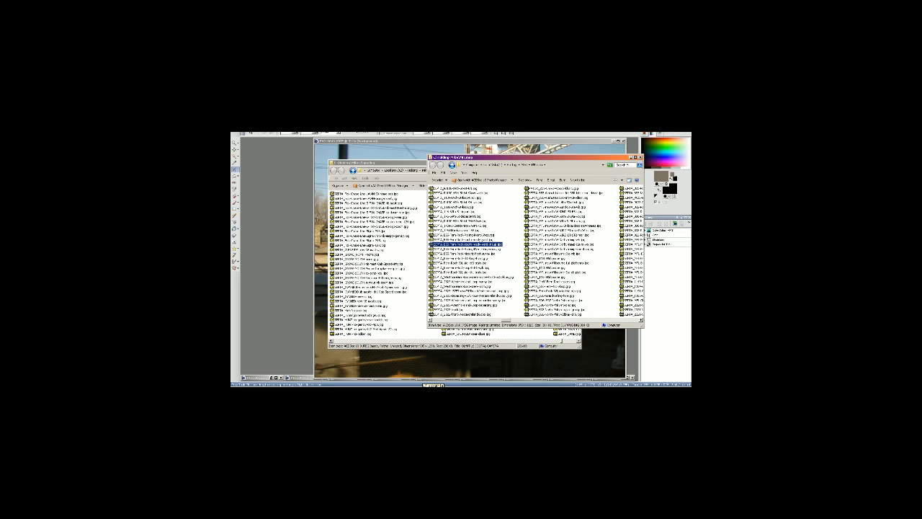
{"action": "scroll", "coordinate": [537, 281], "scroll_direction": "right", "scroll_amount": 1}
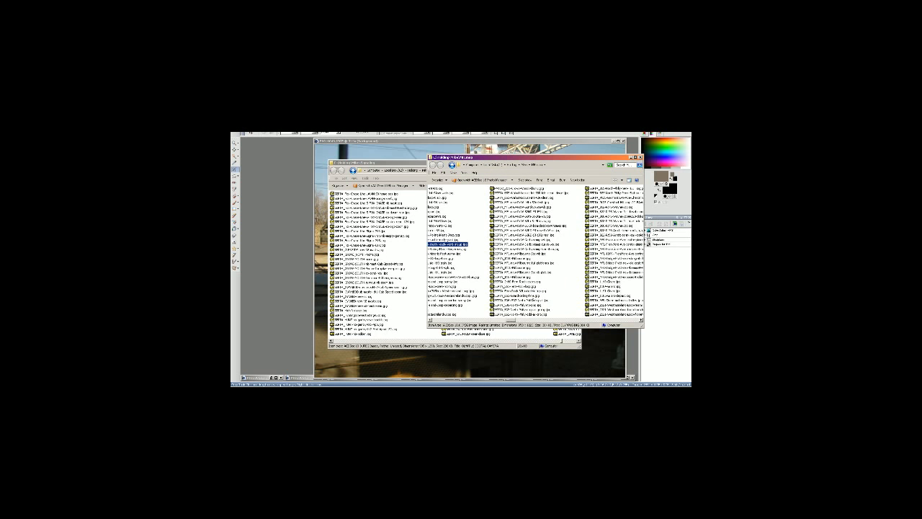
{"action": "left_click", "coordinate": [439, 391]}
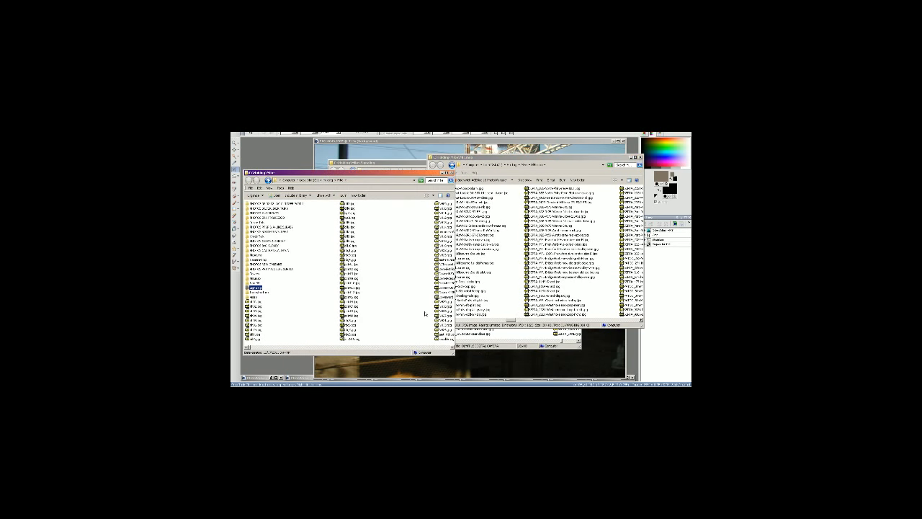
{"action": "left_click", "coordinate": [430, 392]}
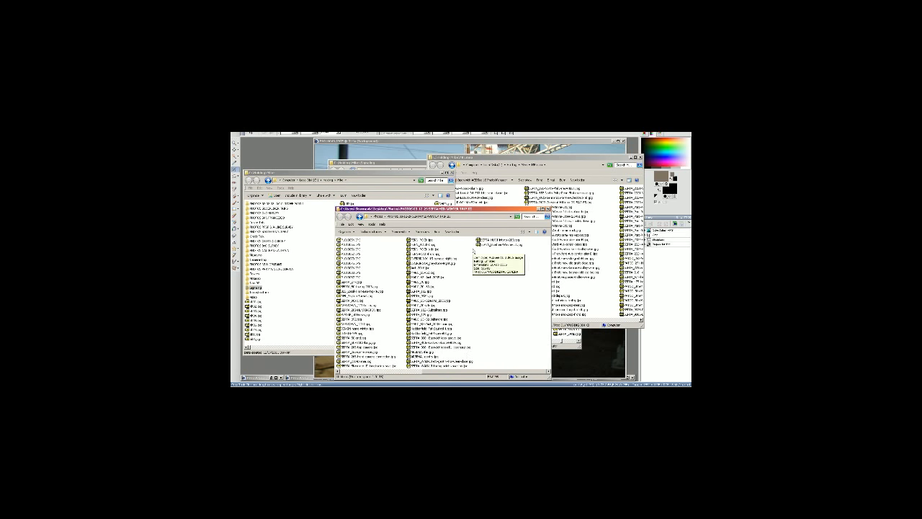
{"action": "left_click_drag", "start_coordinate": [475, 215], "coordinate": [500, 206]}
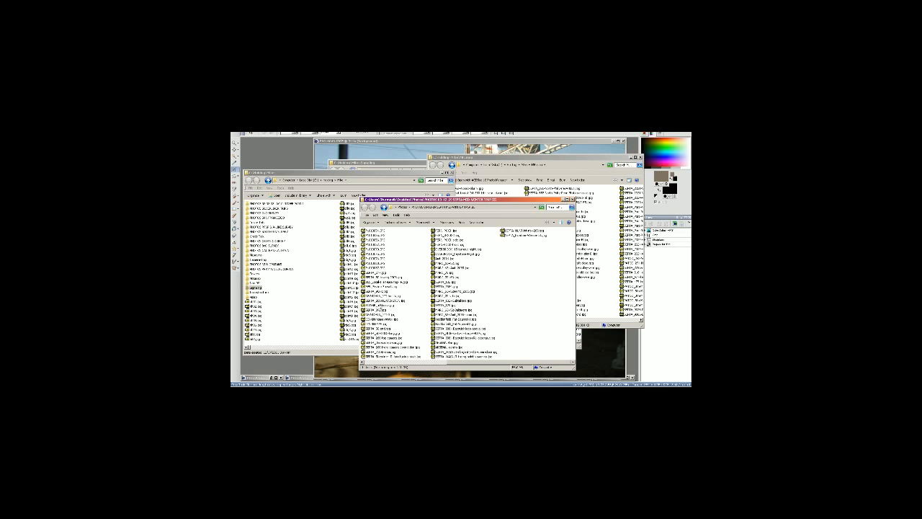
{"action": "double_click", "coordinate": [379, 306]}
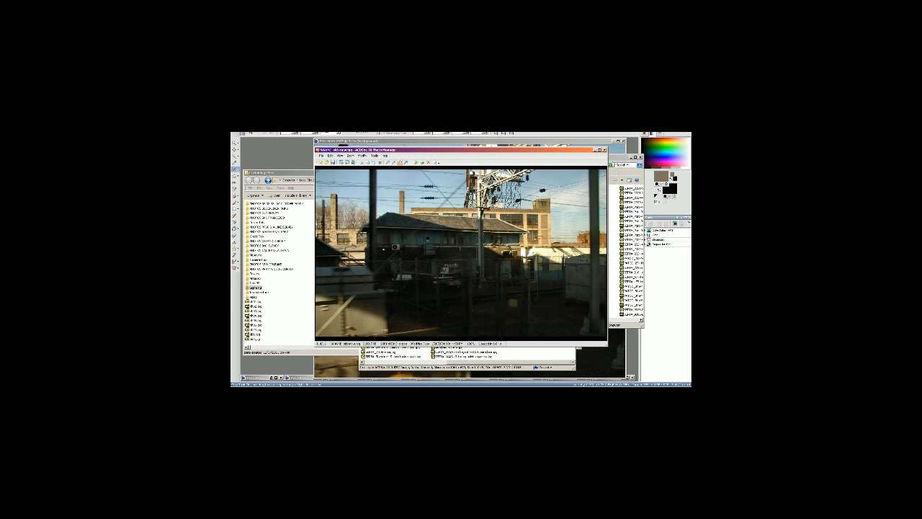
{"action": "left_click", "coordinate": [603, 150]}
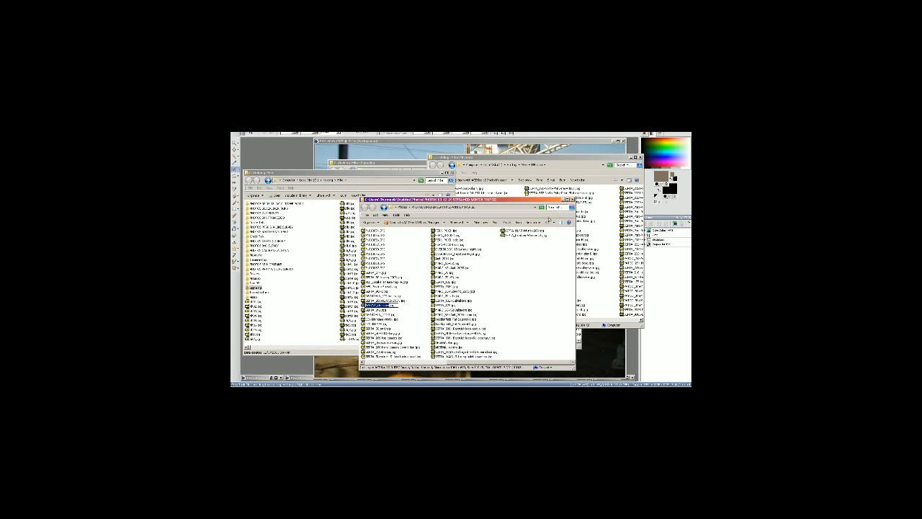
{"action": "left_click", "coordinate": [497, 146]}
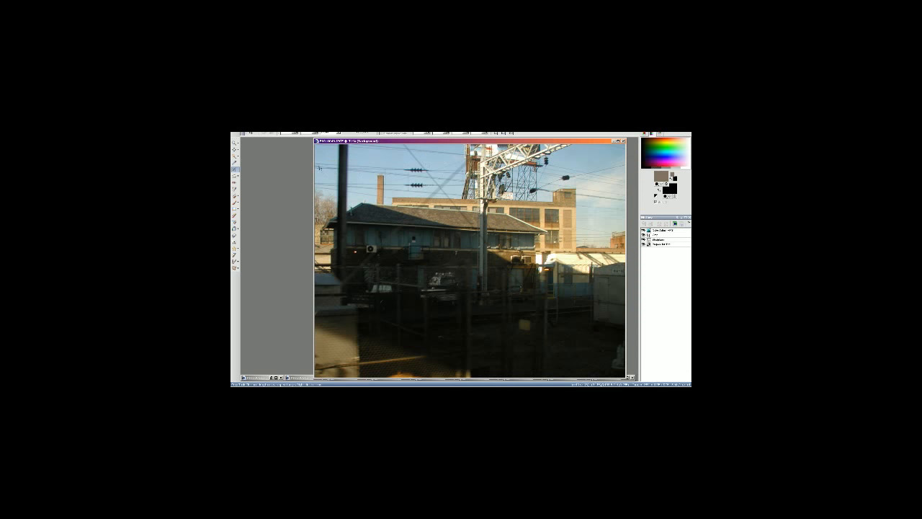
Step: Resize and sharpen the old tower photo
{"action": "left_click", "coordinate": [267, 134]}
{"action": "left_click", "coordinate": [280, 143]}
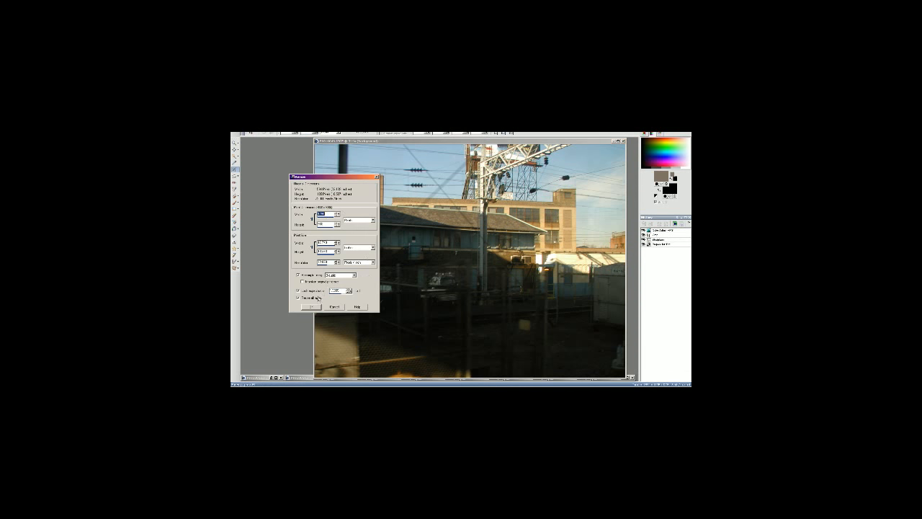
{"action": "left_click", "coordinate": [311, 306]}
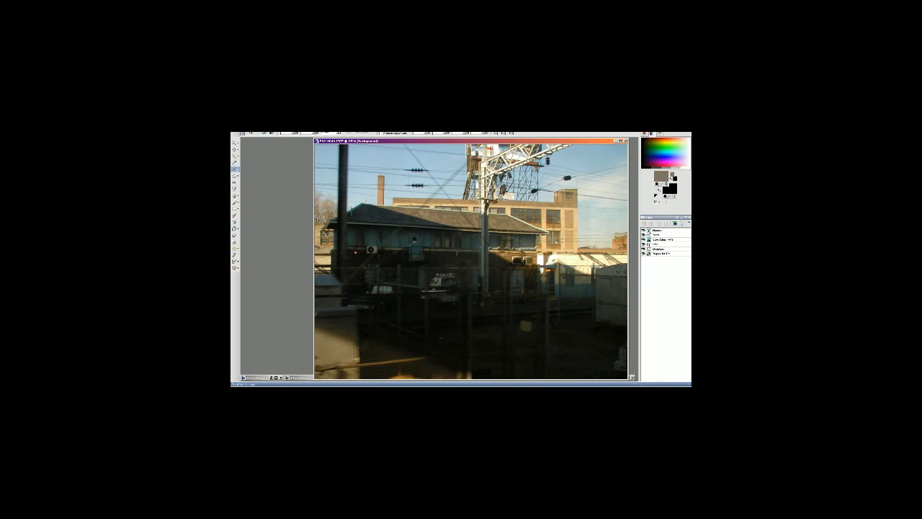
Step: Save the old tower photo under the existing WAYNE_old-tower file name, replacing the earlier version
{"action": "left_click", "coordinate": [237, 133]}
{"action": "left_click", "coordinate": [253, 160]}
{"action": "type", "text": "WAYNE_old-tower"}
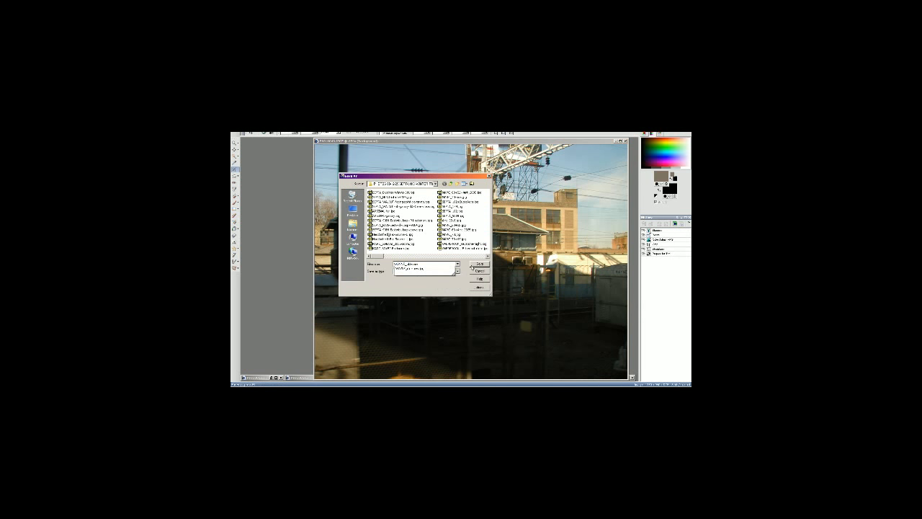
{"action": "left_click", "coordinate": [478, 264]}
{"action": "left_click", "coordinate": [478, 267]}
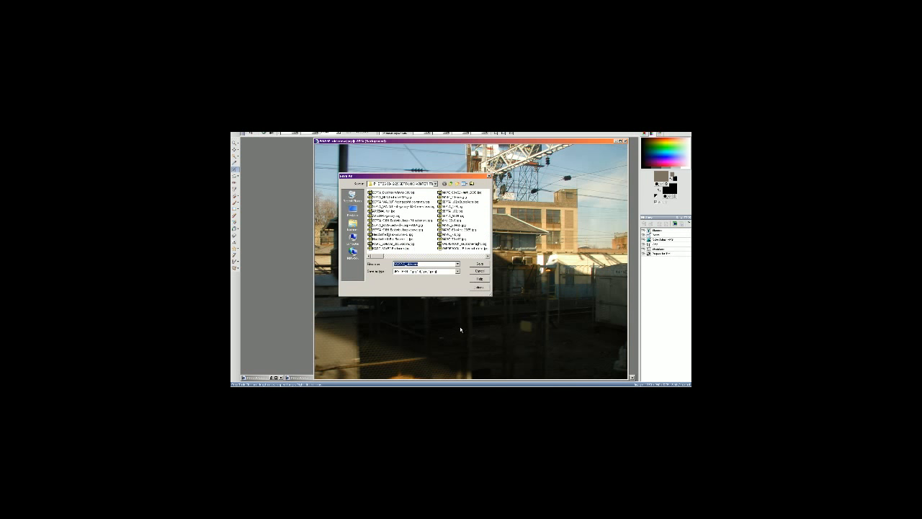
Step: Check the saved files in the trip folder and close the old tower photo
{"action": "key", "text": "alt+Tab"}
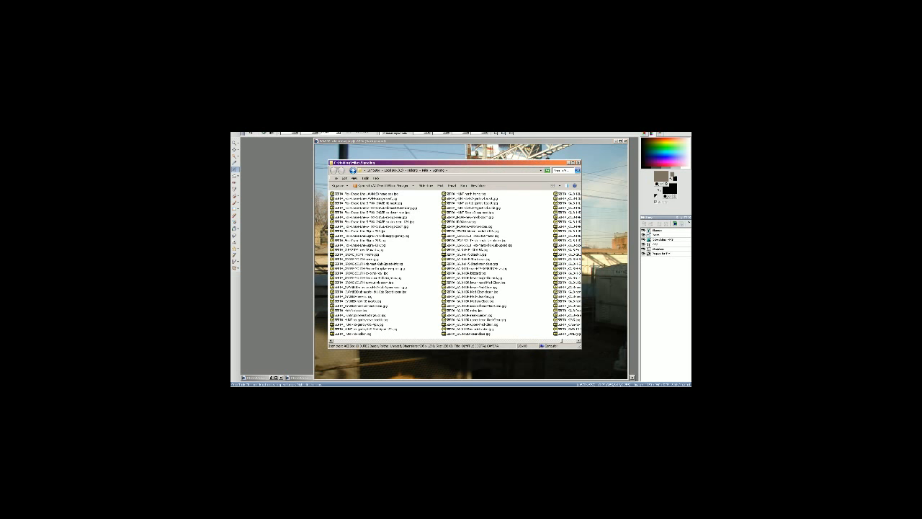
{"action": "key", "text": "alt+Tab"}
{"action": "key", "text": "alt+Tab"}
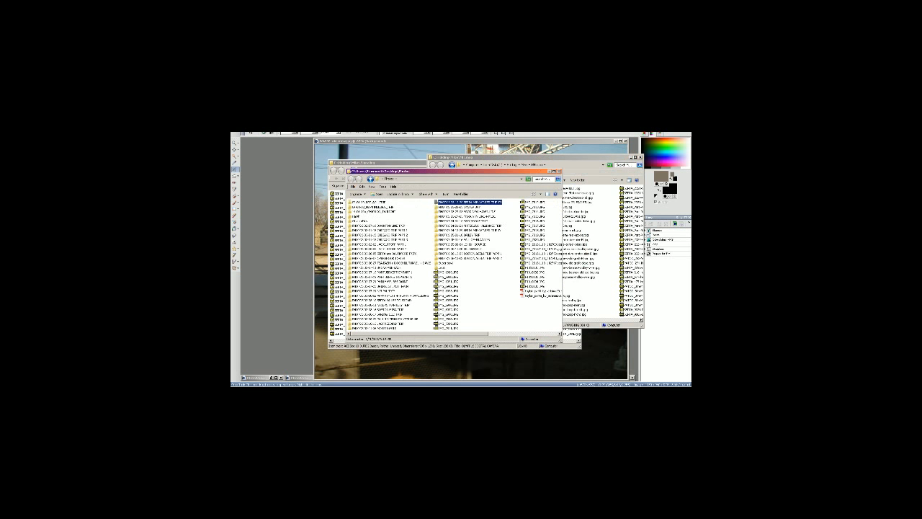
{"action": "key", "text": "alt+Tab"}
{"action": "left_click", "coordinate": [536, 235]}
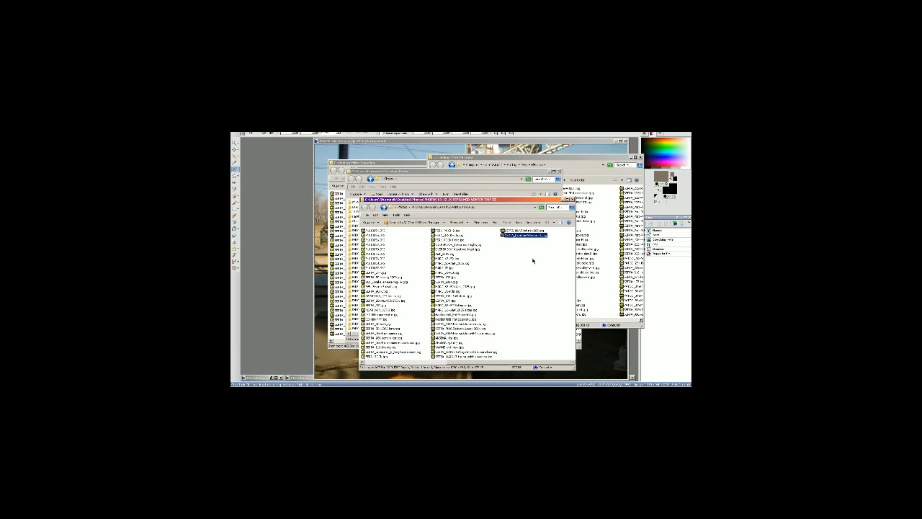
{"action": "left_click", "coordinate": [533, 262]}
{"action": "left_click", "coordinate": [612, 150]}
{"action": "left_click", "coordinate": [626, 141]}
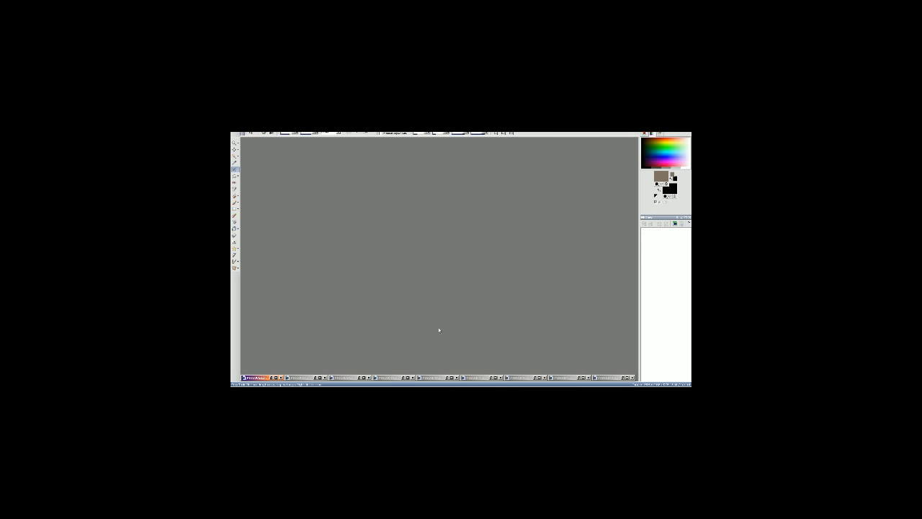
Step: Restore the next minimized photo, showing the white trackside building, and crop away its dark window edge and lower foreground
{"action": "left_click", "coordinate": [623, 378]}
{"action": "left_click_drag", "start_coordinate": [489, 260], "coordinate": [420, 252]}
{"action": "left_click_drag", "start_coordinate": [470, 281], "coordinate": [597, 283]}
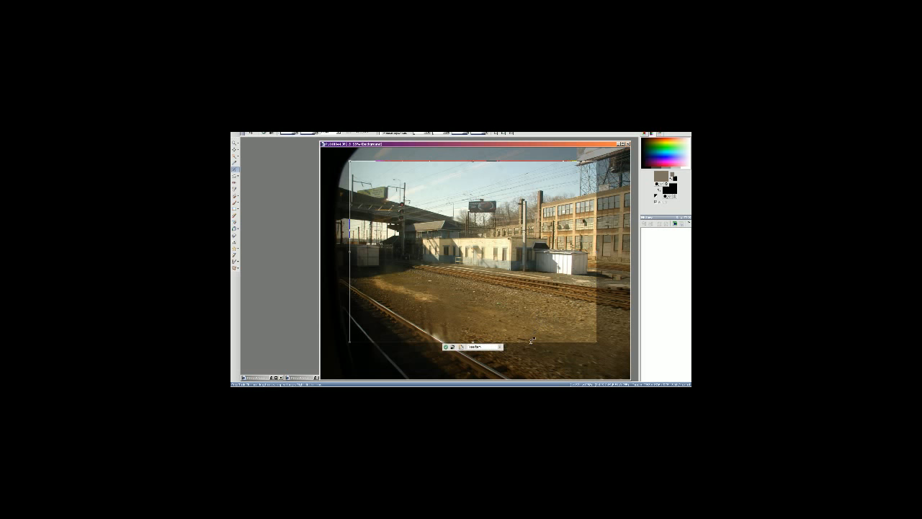
{"action": "mouse_move", "coordinate": [532, 338]}
{"action": "left_mouse_down"}
{"action": "mouse_move", "coordinate": [524, 322]}
{"action": "mouse_move", "coordinate": [523, 346]}
{"action": "mouse_move", "coordinate": [521, 330]}
{"action": "left_mouse_up"}
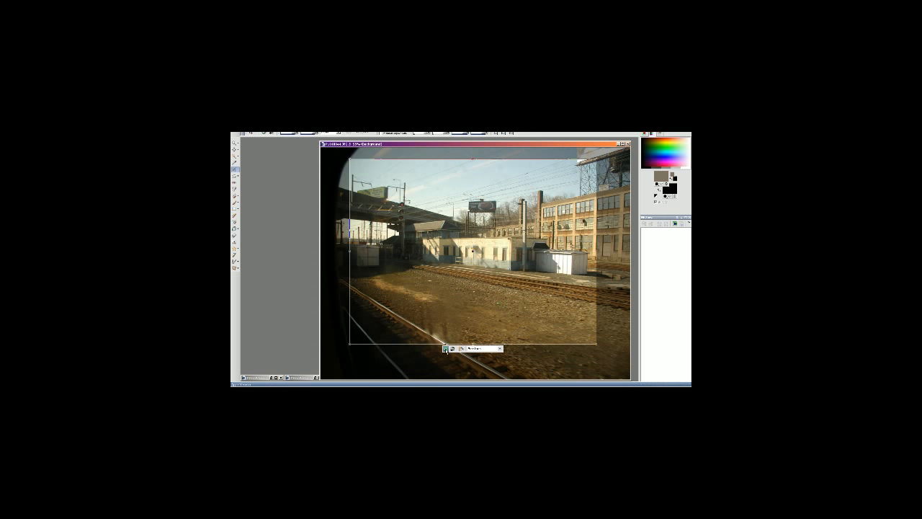
{"action": "left_click", "coordinate": [445, 348]}
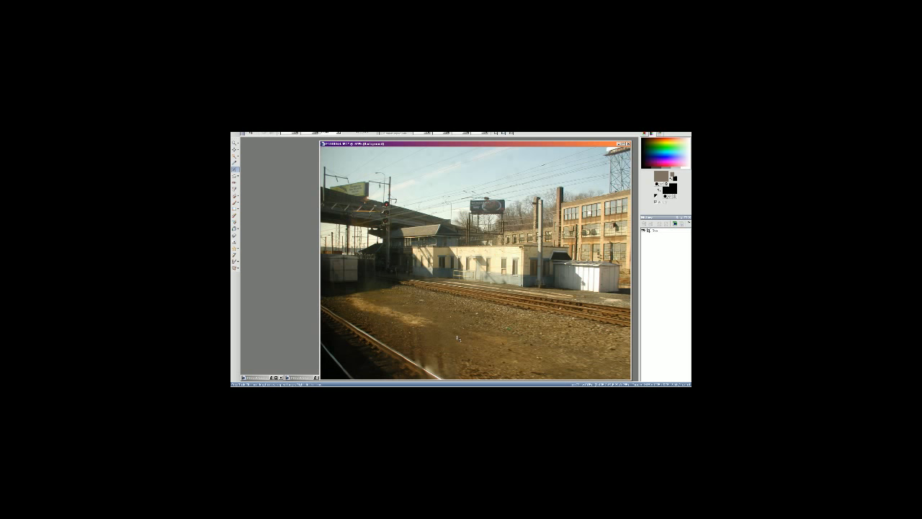
Step: Adjust the brightness and contrast of the trackside building photo and apply the red/green/blue colour adjustment twice
{"action": "key", "text": "shift+b"}
{"action": "key", "text": "Return"}
{"action": "key", "text": "shift+u"}
{"action": "key", "text": "Return"}
{"action": "key", "text": "ctrl+y"}
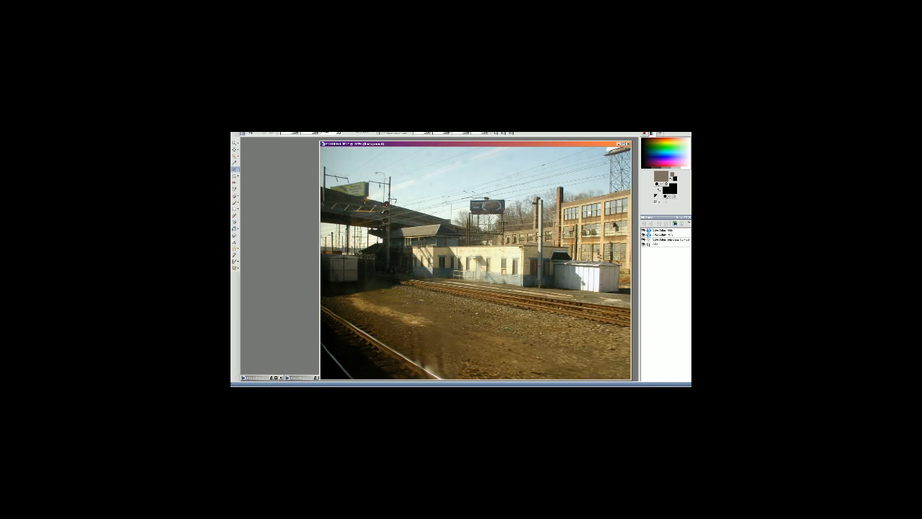
Step: Resize and sharpen the photo of the white trackside building
{"action": "left_click", "coordinate": [274, 133]}
{"action": "left_click", "coordinate": [277, 140]}
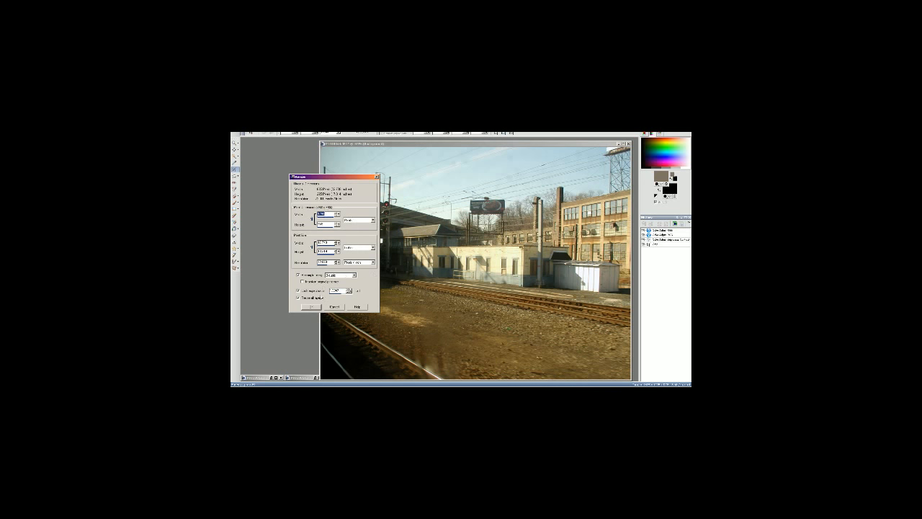
{"action": "left_click", "coordinate": [312, 307]}
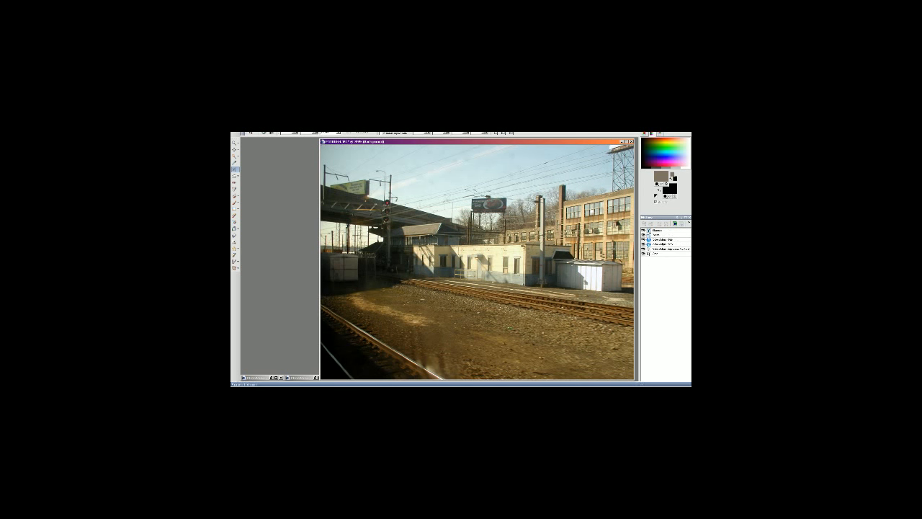
Step: Save the trackside building photo as a JPEG in the trip folder, basing its file name on an existing file's name
{"action": "left_click", "coordinate": [237, 133]}
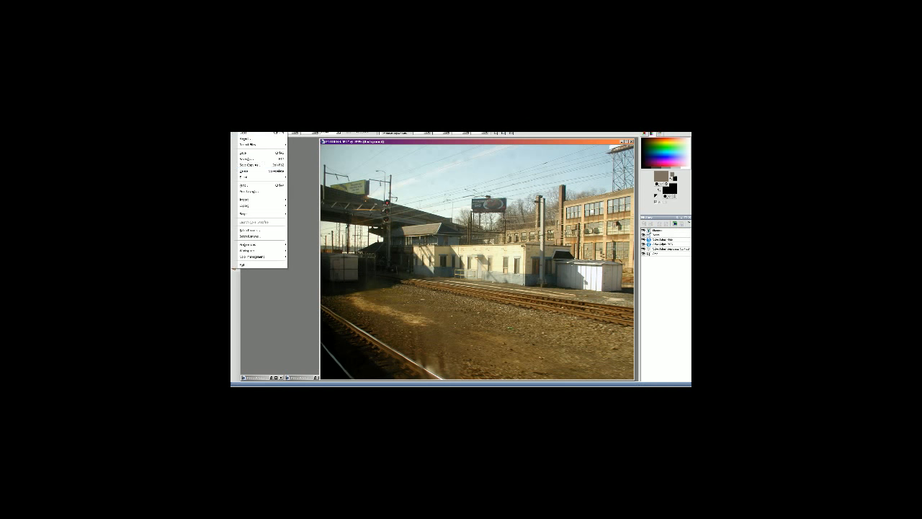
{"action": "left_click", "coordinate": [257, 162]}
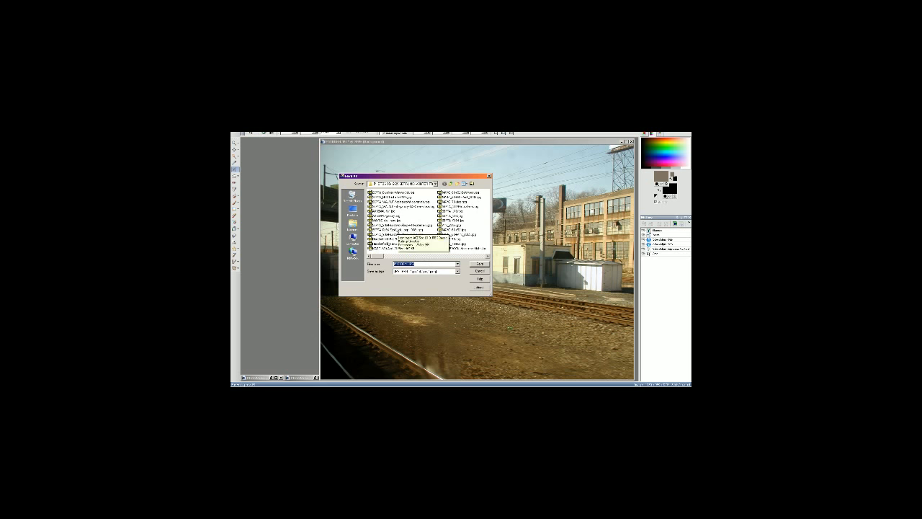
{"action": "left_click", "coordinate": [388, 220]}
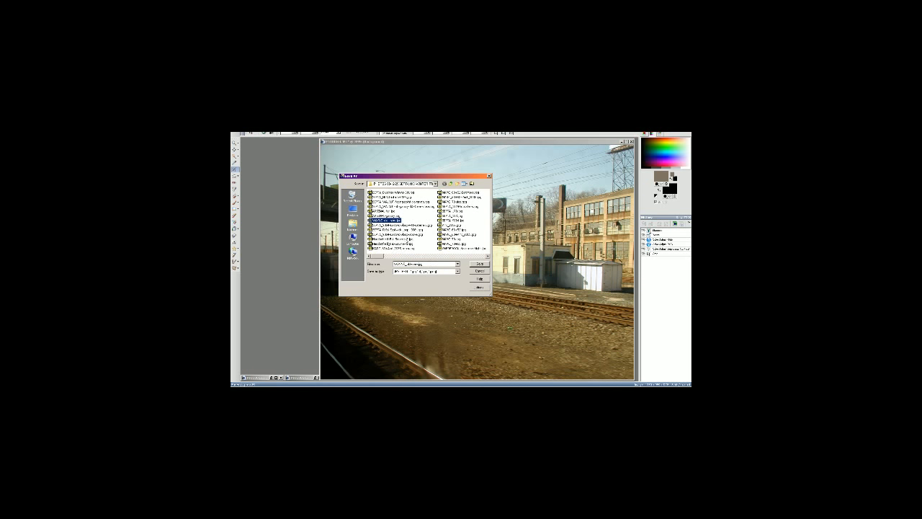
{"action": "left_click", "coordinate": [430, 264]}
{"action": "left_click_drag", "start_coordinate": [405, 264], "coordinate": [490, 278]}
{"action": "key", "text": "BackSpace"}
{"action": "key", "text": "Return"}
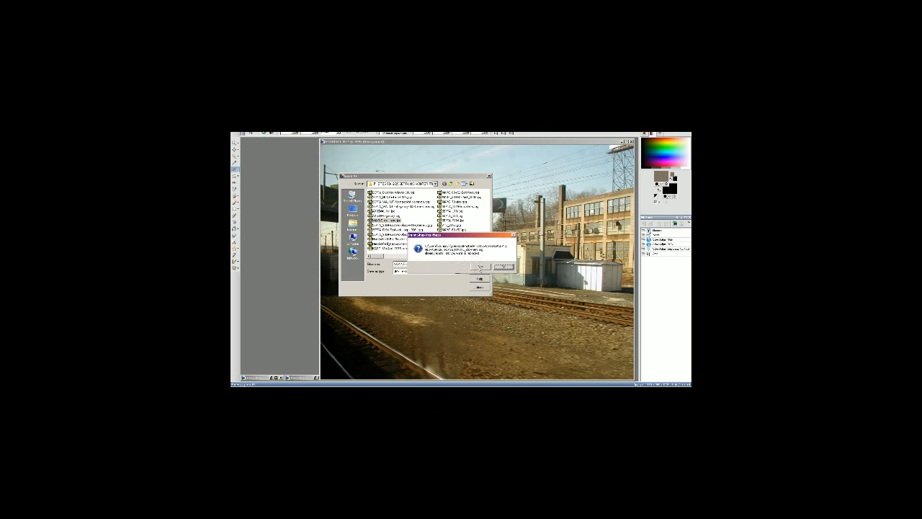
{"action": "left_click", "coordinate": [480, 267]}
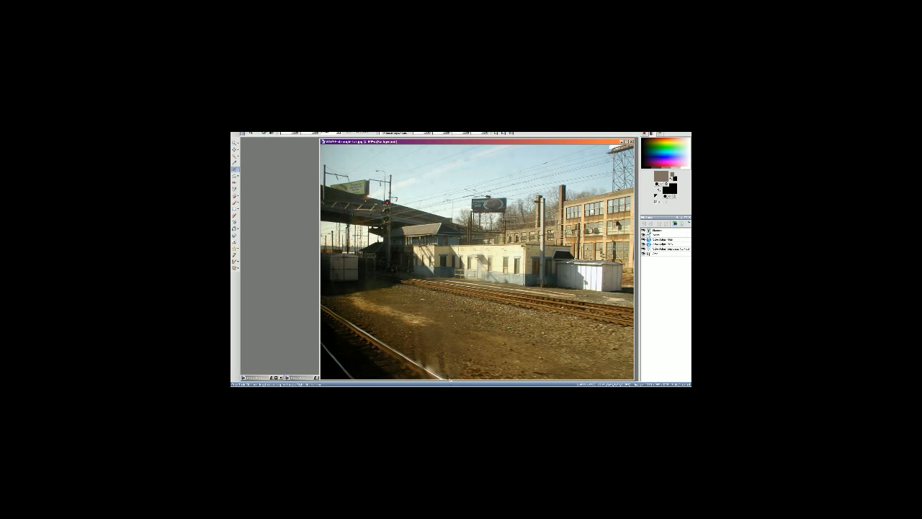
Step: Check the saved files in the trip folder and close the trackside building photo
{"action": "key", "text": "alt+Tab"}
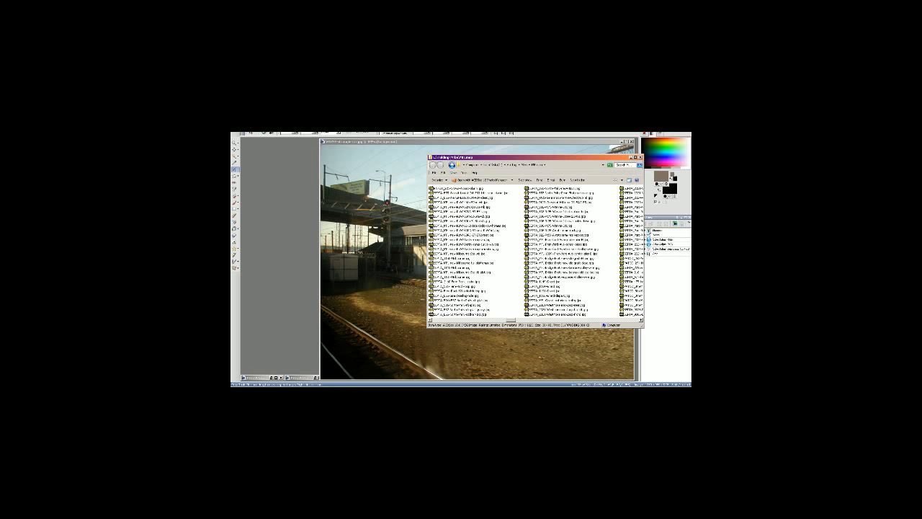
{"action": "key", "text": "alt+Tab"}
{"action": "key", "text": "alt+Tab"}
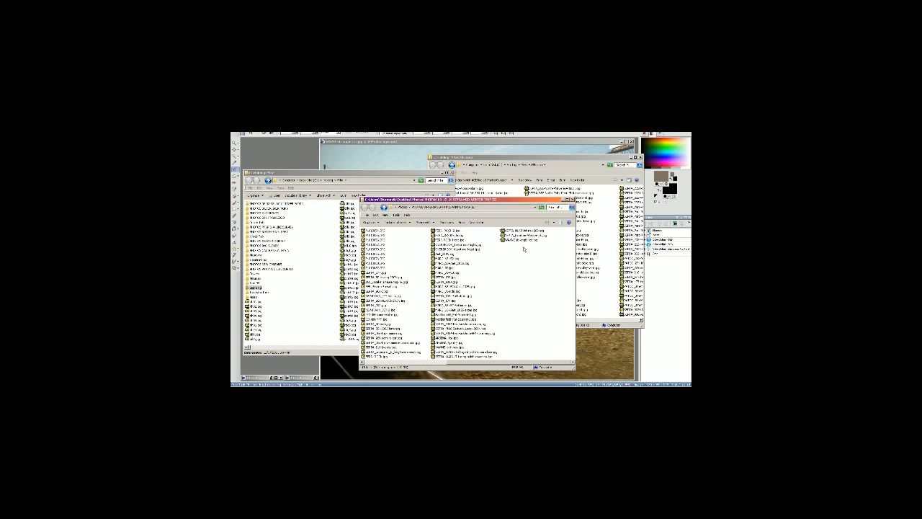
{"action": "key", "text": "alt+Tab"}
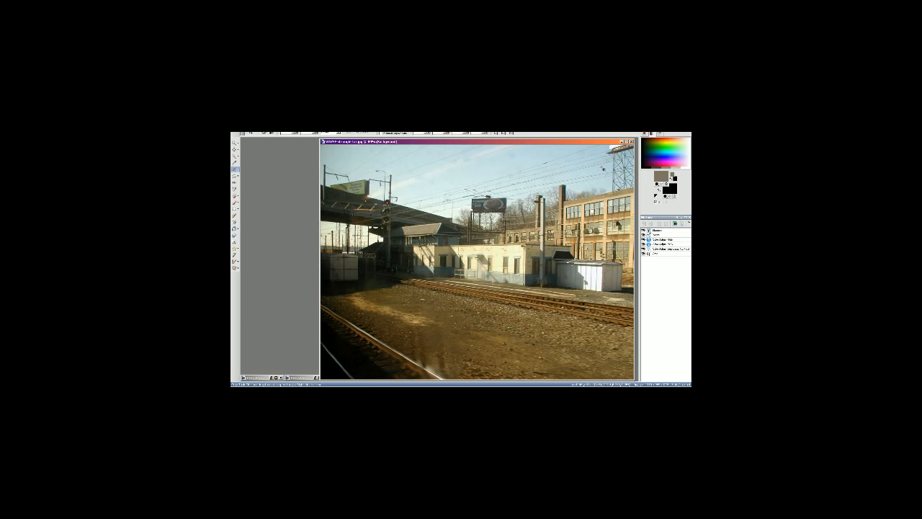
{"action": "left_click", "coordinate": [632, 143]}
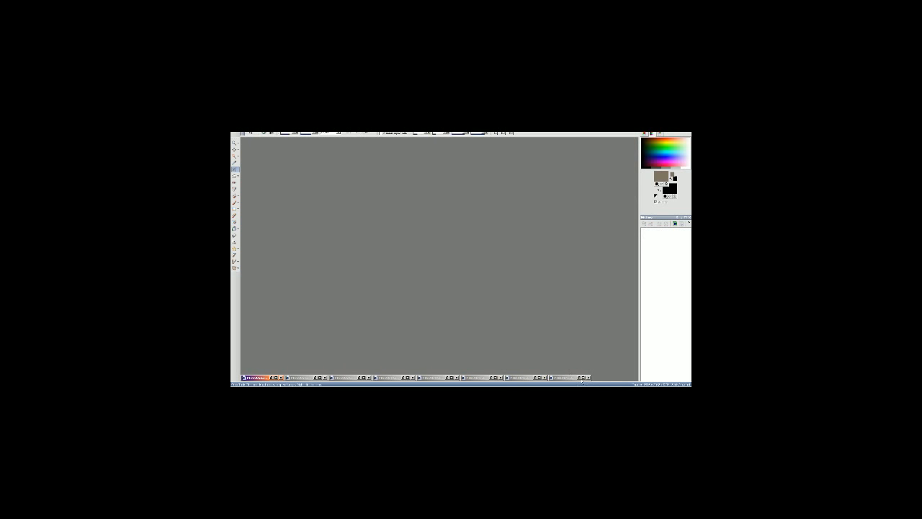
Step: Restore the next minimized photo, showing the SEPTA train beside the green platform shelter, and straighten it
{"action": "left_click", "coordinate": [582, 378]}
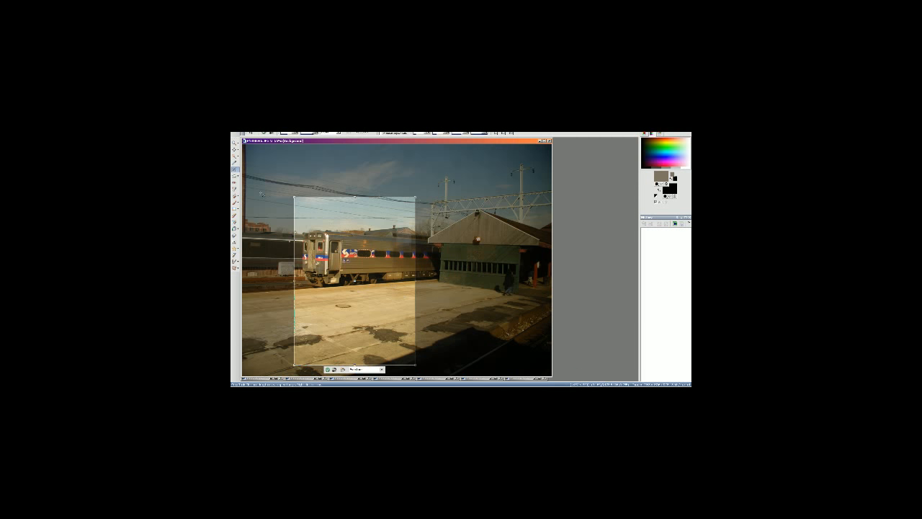
{"action": "left_click", "coordinate": [234, 176]}
{"action": "left_click_drag", "start_coordinate": [488, 260], "coordinate": [490, 264]}
{"action": "left_click", "coordinate": [265, 133]}
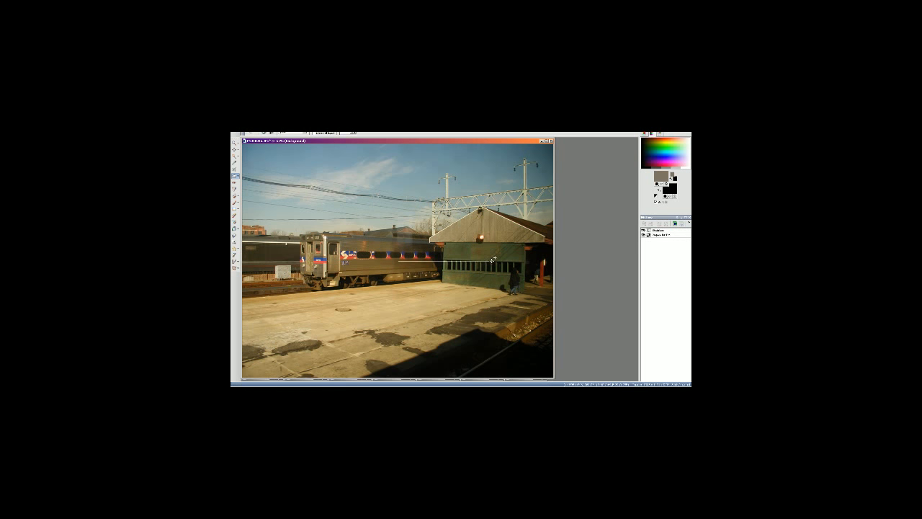
{"action": "left_click", "coordinate": [265, 134]}
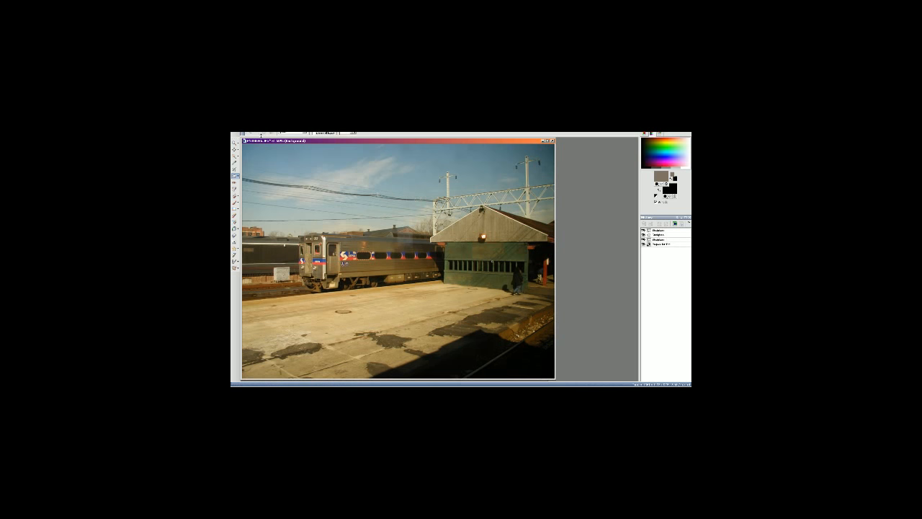
Step: Crop the SEPTA train photo to trim its outer edges and lower foreground, keeping the train and platform shelter
{"action": "left_click", "coordinate": [234, 170]}
{"action": "left_click_drag", "start_coordinate": [326, 222], "coordinate": [408, 189]}
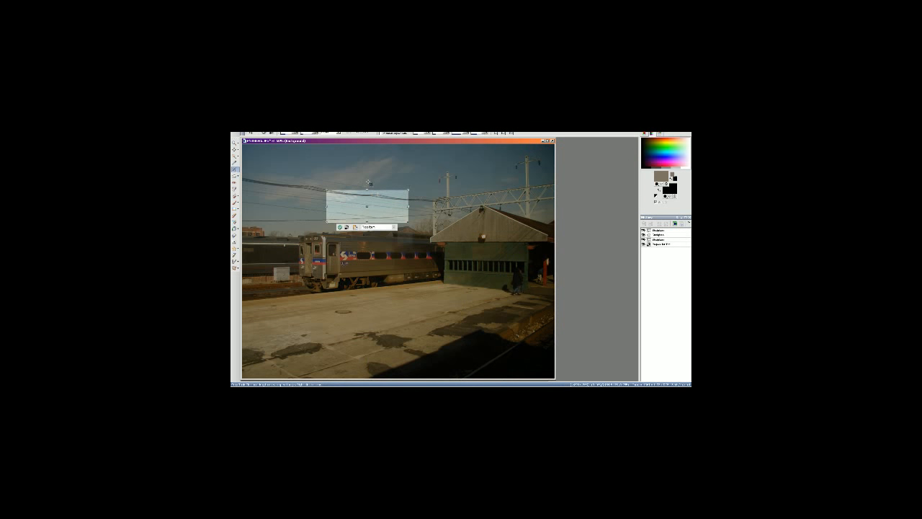
{"action": "left_click_drag", "start_coordinate": [553, 150], "coordinate": [291, 336]}
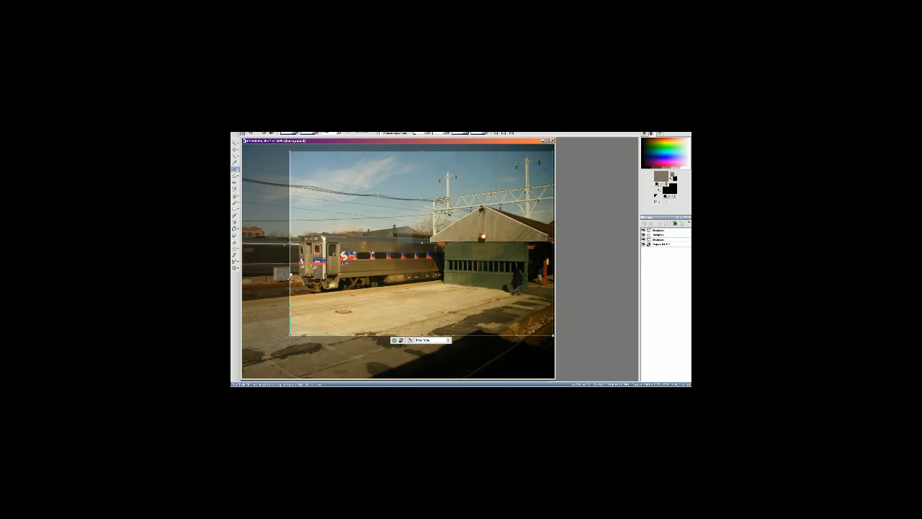
{"action": "left_click_drag", "start_coordinate": [290, 280], "coordinate": [269, 281]}
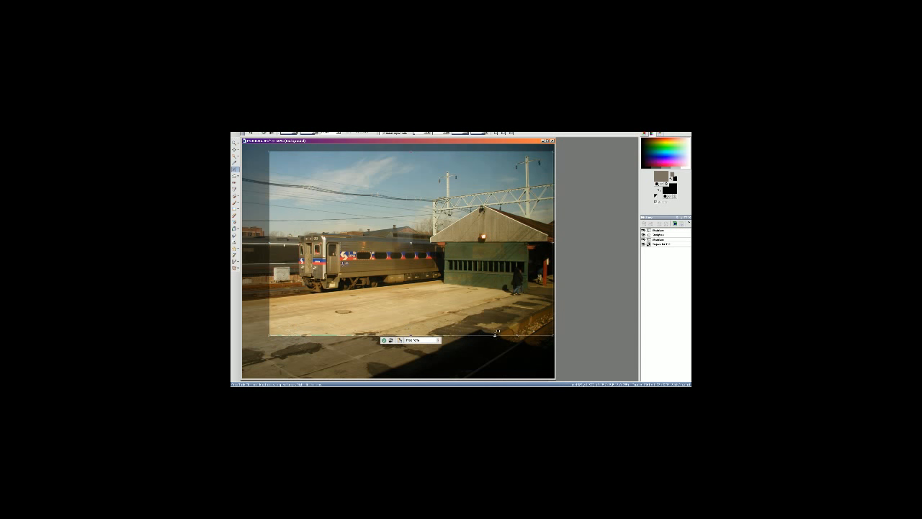
{"action": "left_click_drag", "start_coordinate": [495, 335], "coordinate": [493, 362]}
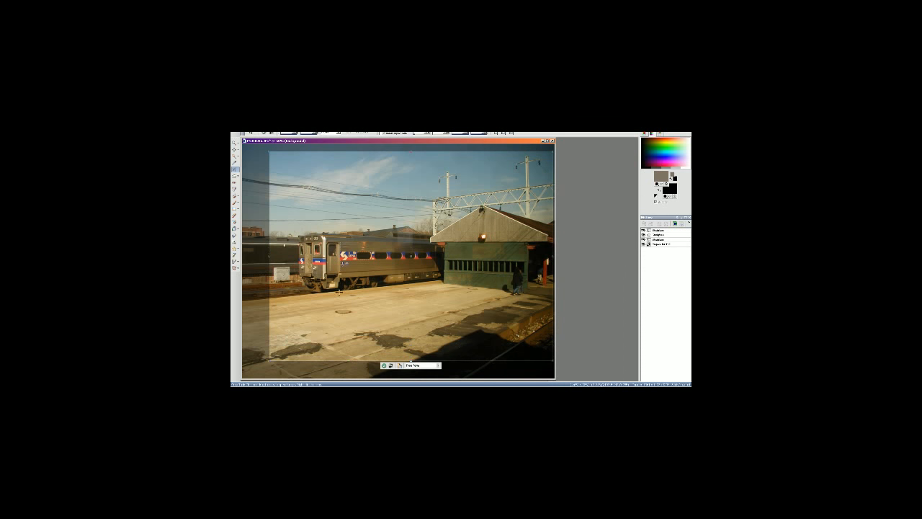
{"action": "left_click_drag", "start_coordinate": [270, 294], "coordinate": [272, 294]}
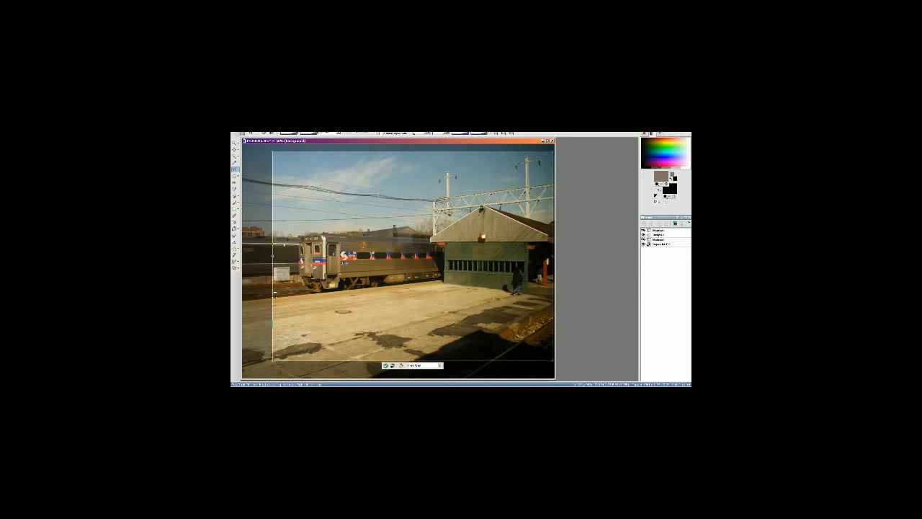
{"action": "left_click_drag", "start_coordinate": [499, 360], "coordinate": [498, 361]}
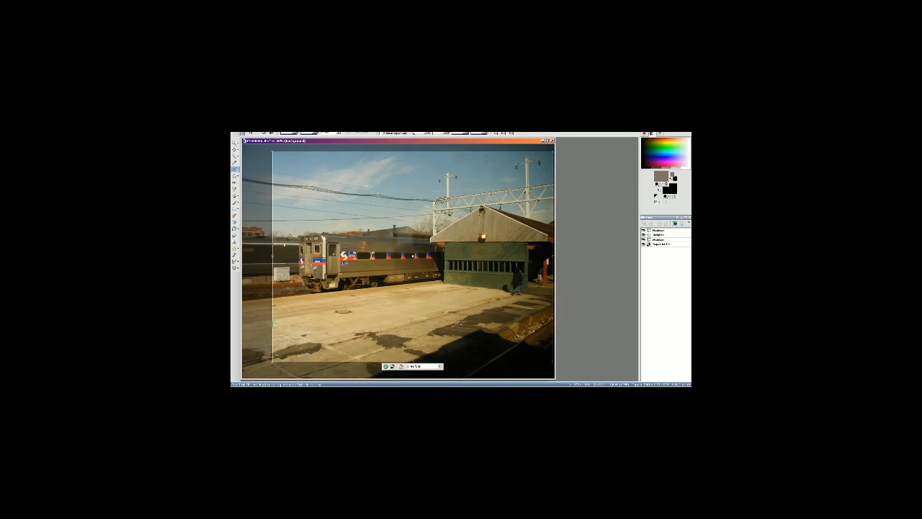
{"action": "left_click", "coordinate": [385, 366]}
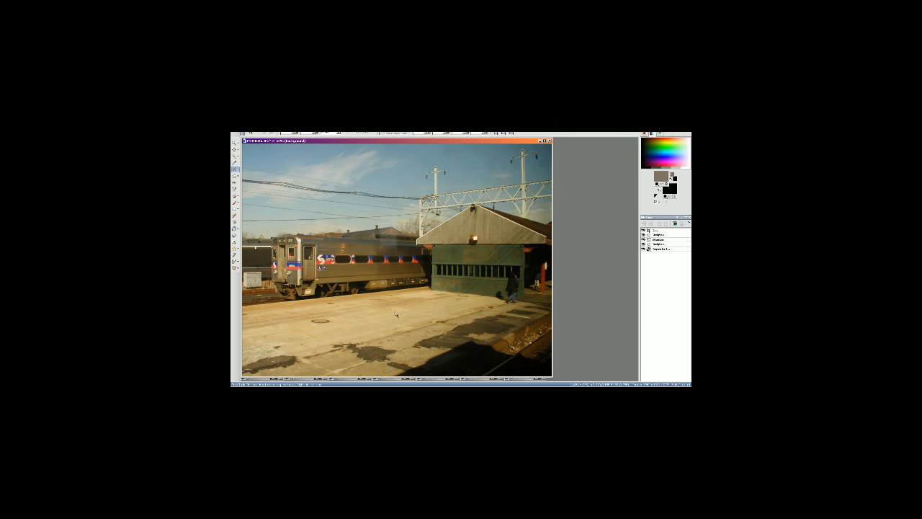
Step: Apply the red/green/blue colour adjustment and the brightness and contrast adjustment to the SEPTA train photo
{"action": "key", "text": "shift+u"}
{"action": "key", "text": "Return"}
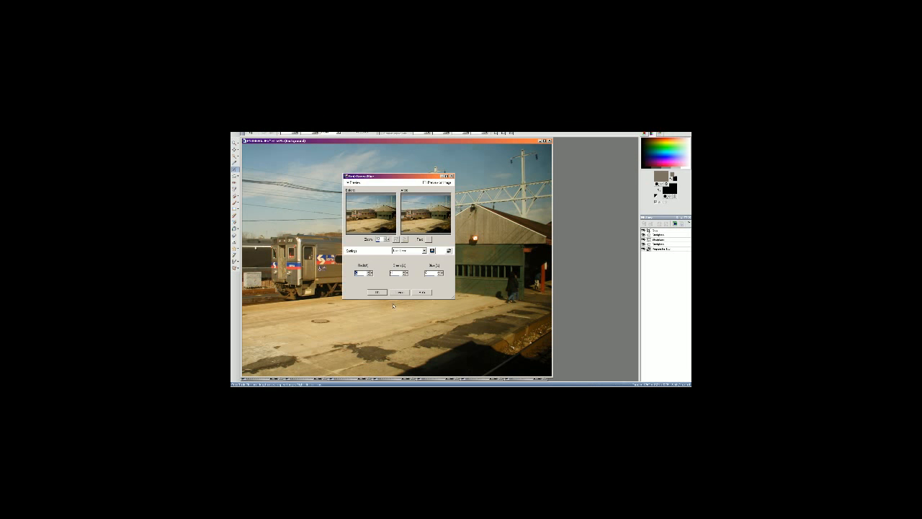
{"action": "key", "text": "ctrl+y"}
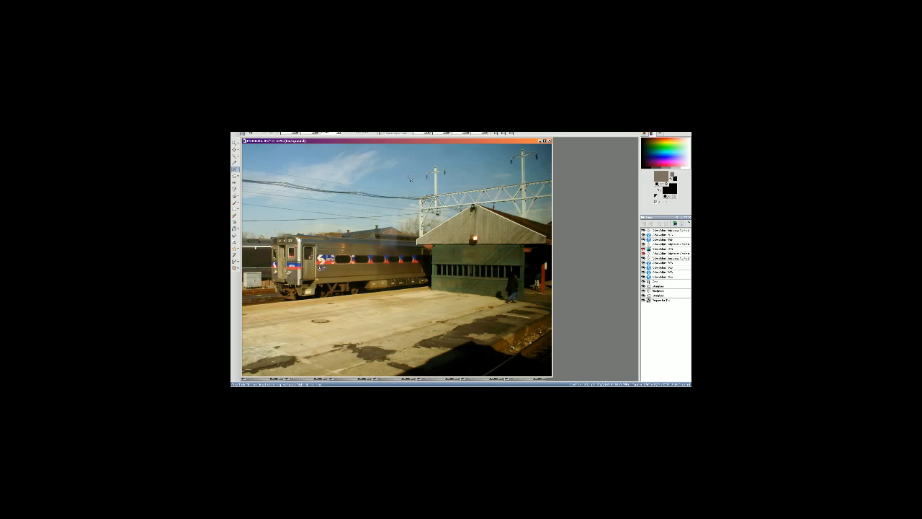
Step: Resize the SEPTA train photo
{"action": "left_click", "coordinate": [269, 133]}
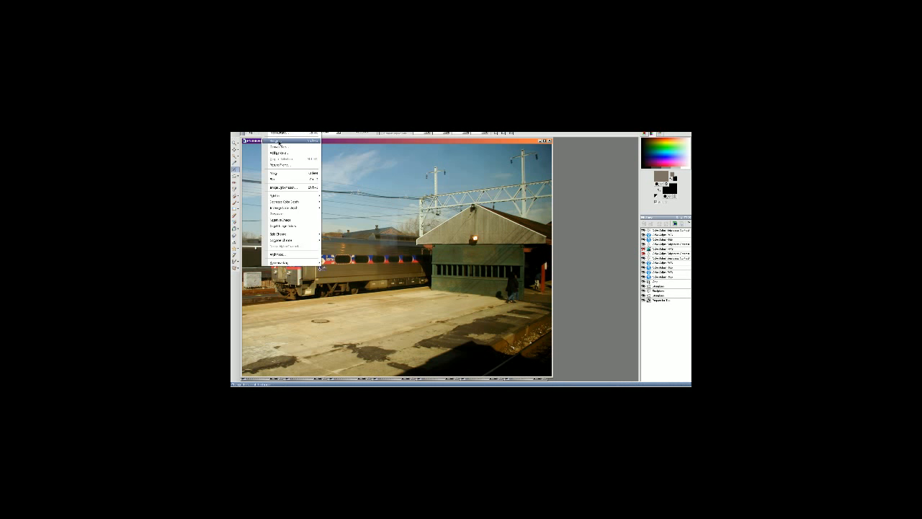
{"action": "left_click", "coordinate": [283, 186]}
{"action": "left_click", "coordinate": [314, 306]}
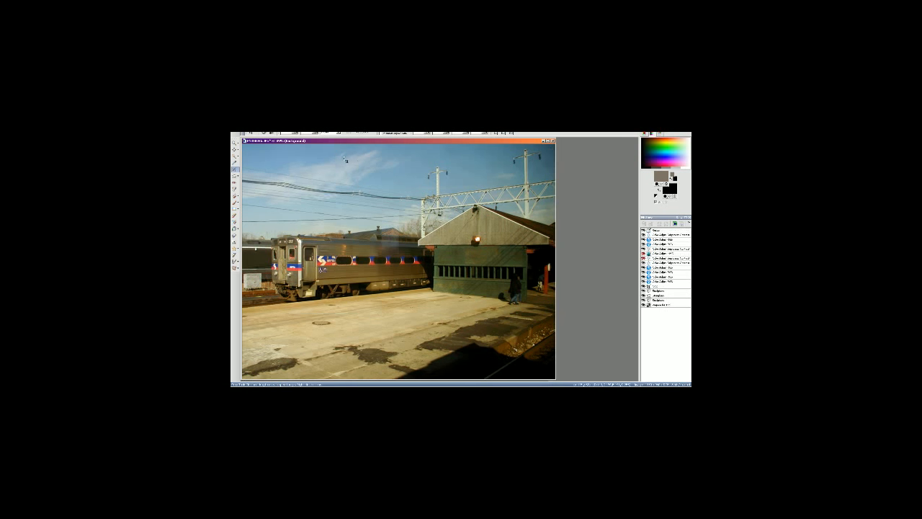
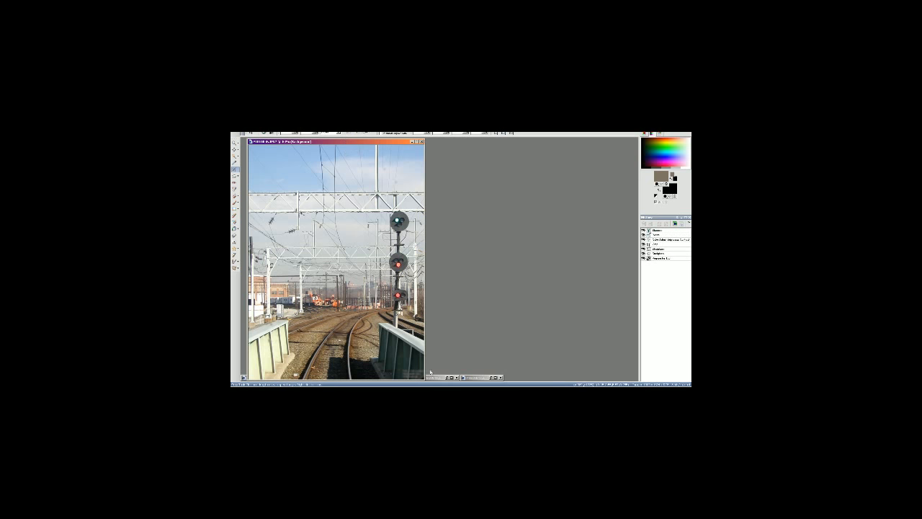
Step: Browse the Signaling folder of the existing collection for file names that match the track signal photo
{"action": "key", "text": "ctrl+o"}
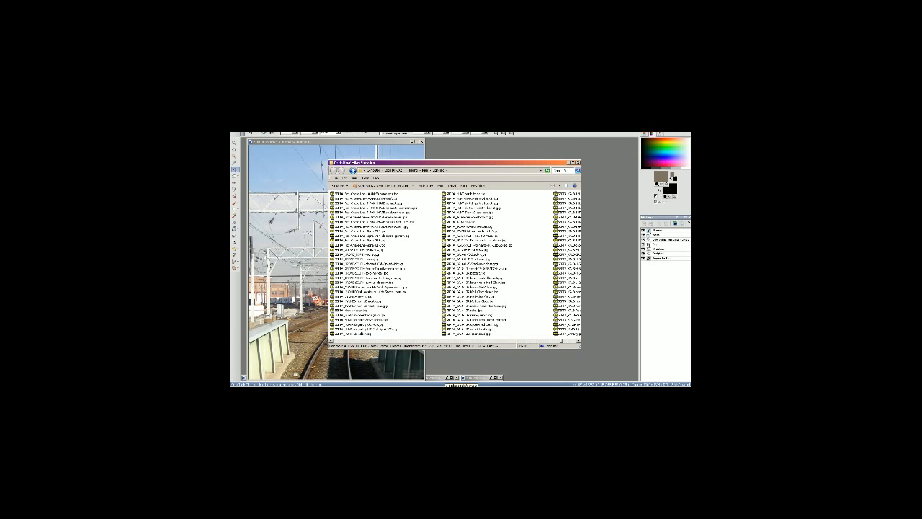
{"action": "left_click", "coordinate": [461, 387]}
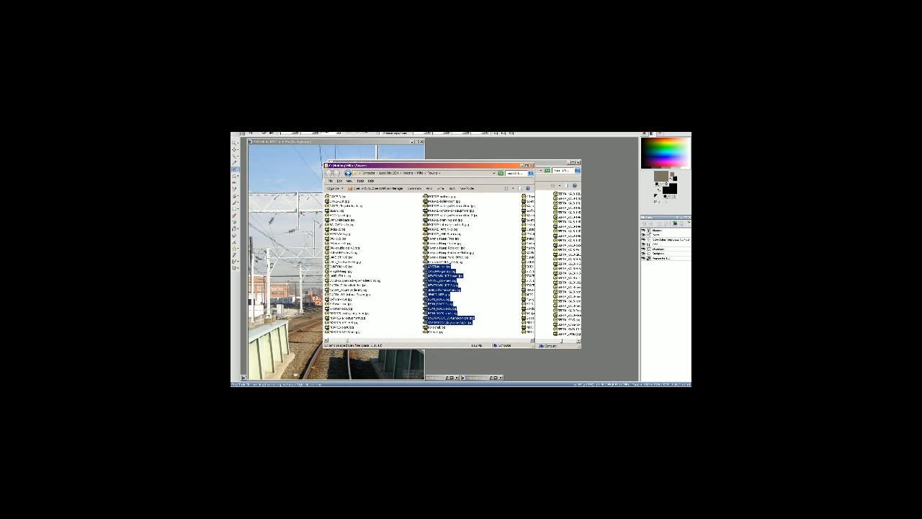
{"action": "key", "text": "alt+Tab"}
{"action": "scroll", "coordinate": [456, 264], "scroll_direction": "right", "scroll_amount": 5}
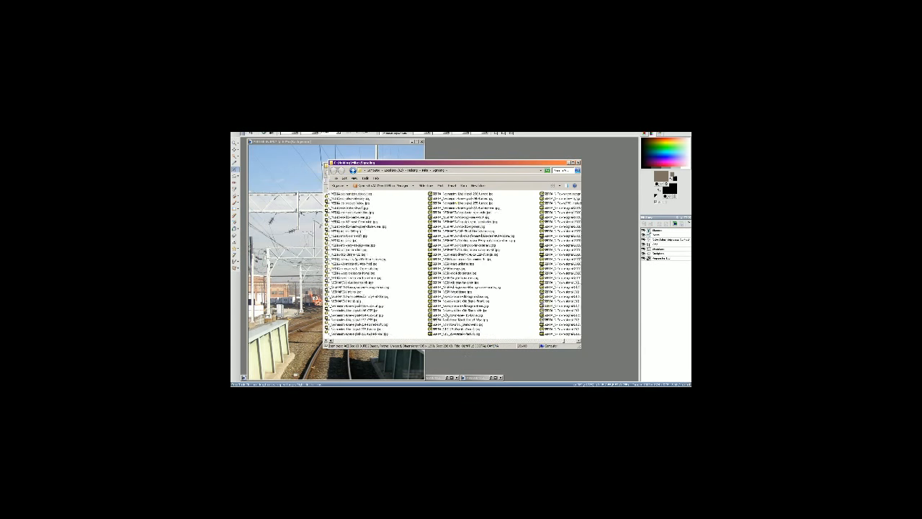
{"action": "scroll", "coordinate": [455, 263], "scroll_direction": "right", "scroll_amount": 5}
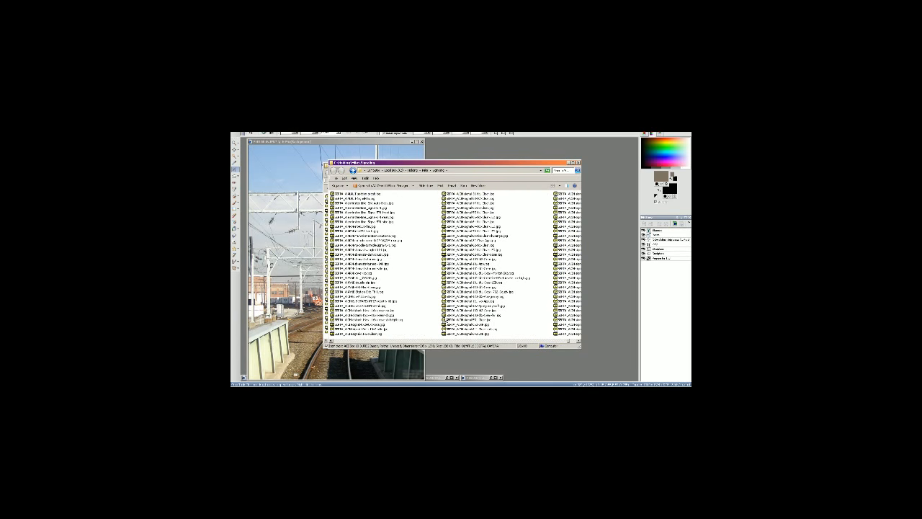
{"action": "scroll", "coordinate": [446, 319], "scroll_direction": "left", "scroll_amount": 3}
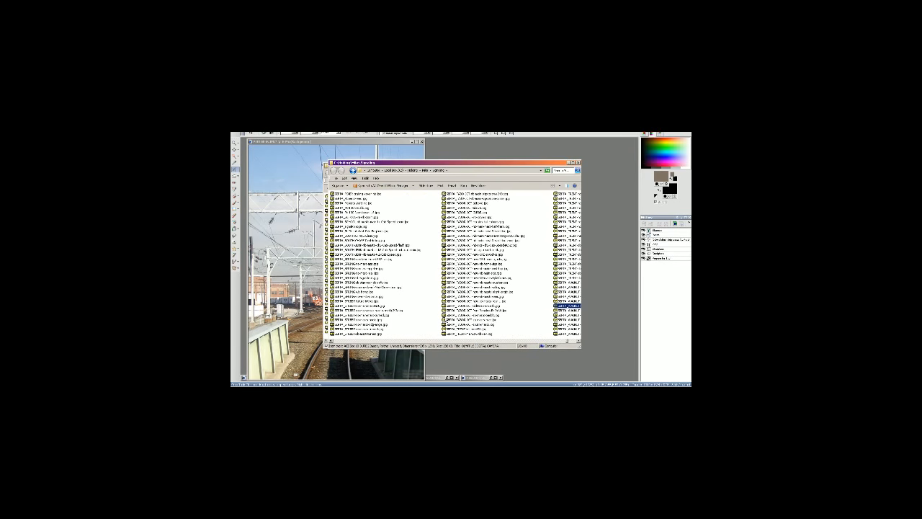
{"action": "scroll", "coordinate": [456, 263], "scroll_direction": "left", "scroll_amount": 2}
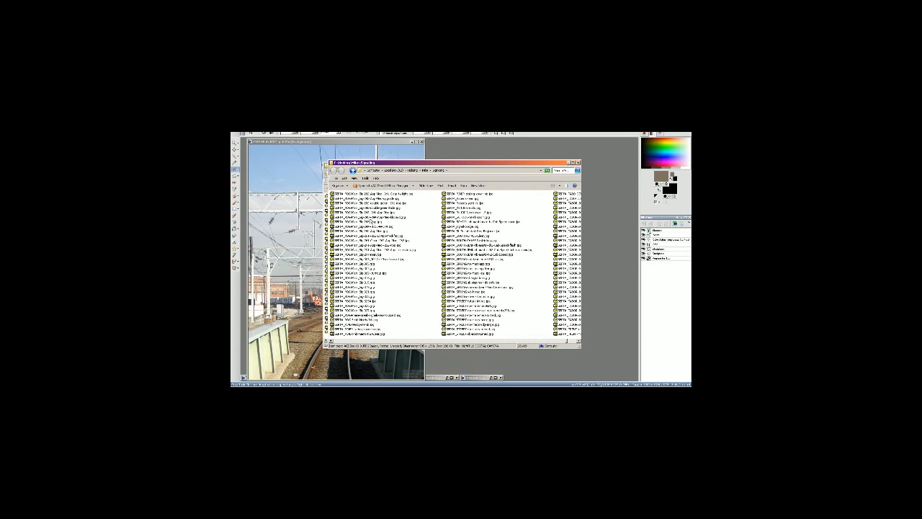
Step: Bring the Towers folder forward and sort its files by name
{"action": "left_click", "coordinate": [326, 223]}
{"action": "left_click", "coordinate": [428, 235]}
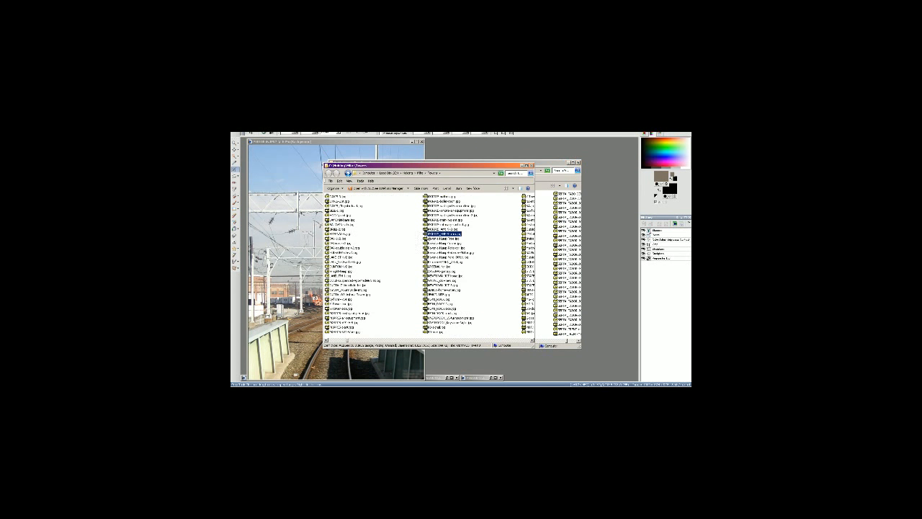
{"action": "right_click", "coordinate": [415, 241]}
{"action": "mouse_move", "coordinate": [432, 246]}
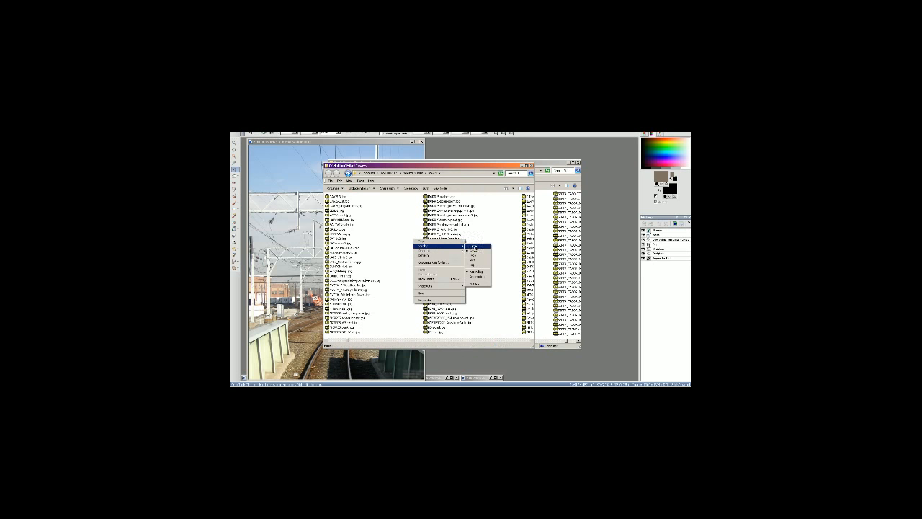
{"action": "left_click", "coordinate": [476, 246]}
{"action": "left_click", "coordinate": [433, 244]}
Step: Browse the sorted Towers folder and view the existing close-up photo of the two-lamp platform signal
{"action": "scroll", "coordinate": [434, 246], "scroll_direction": "down", "scroll_amount": 2}
{"action": "scroll", "coordinate": [433, 247], "scroll_direction": "left", "scroll_amount": 3}
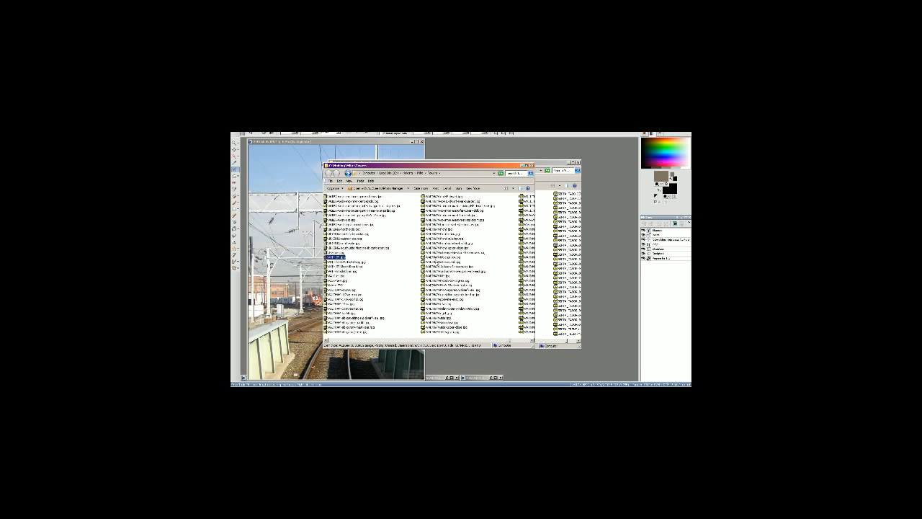
{"action": "left_click", "coordinate": [358, 299]}
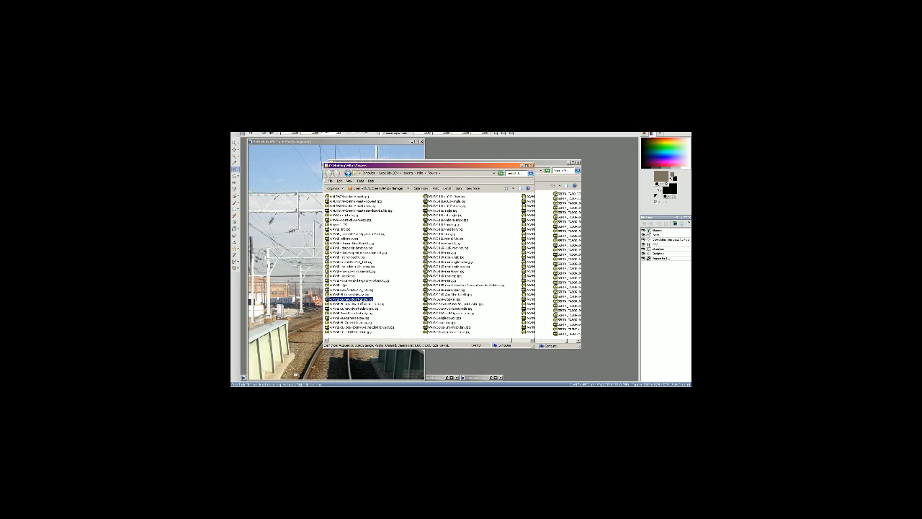
{"action": "key", "text": "Return"}
{"action": "scroll", "coordinate": [442, 209], "scroll_direction": "down", "scroll_amount": 1}
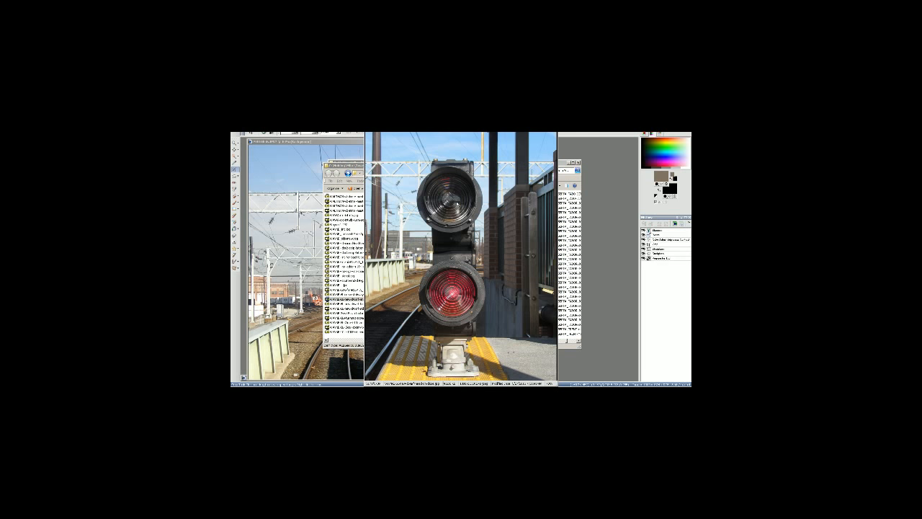
Step: Examine the collection's existing photos around the two-lamp platform signal to find the one whose naming matches the track signal photo
{"action": "key", "text": "Right"}
{"action": "key", "text": "Right"}
{"action": "key", "text": "Right"}
{"action": "key", "text": "Right"}
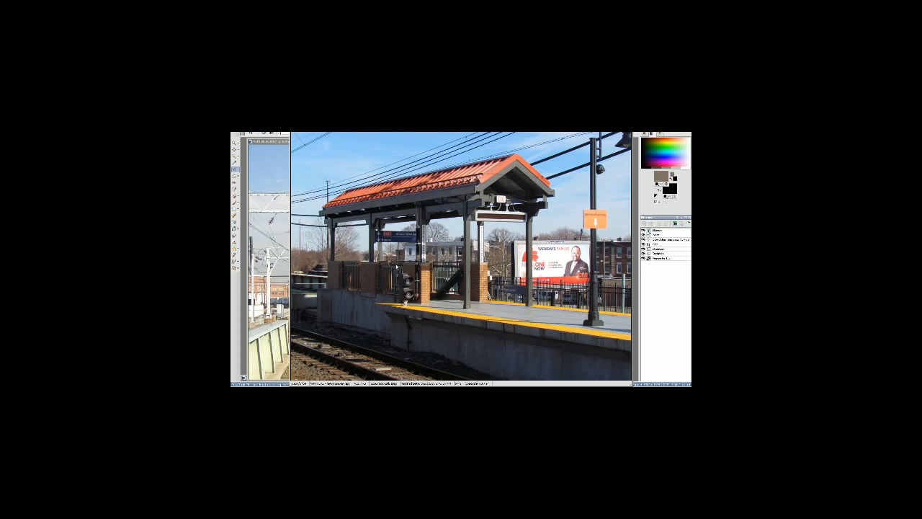
{"action": "scroll", "coordinate": [396, 267], "scroll_direction": "down", "scroll_amount": 1}
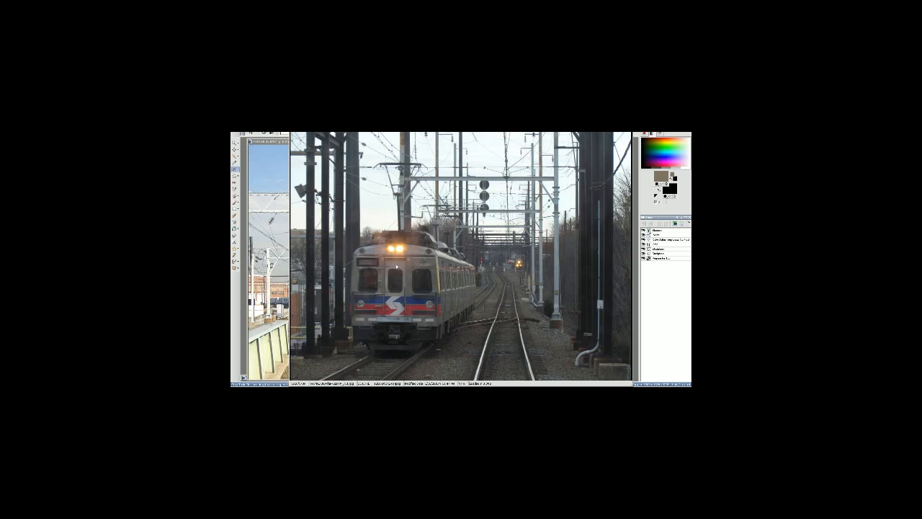
{"action": "scroll", "coordinate": [396, 267], "scroll_direction": "up", "scroll_amount": 3}
{"action": "key", "text": "Right"}
{"action": "key", "text": "Right"}
{"action": "key", "text": "Right"}
{"action": "key", "text": "Right"}
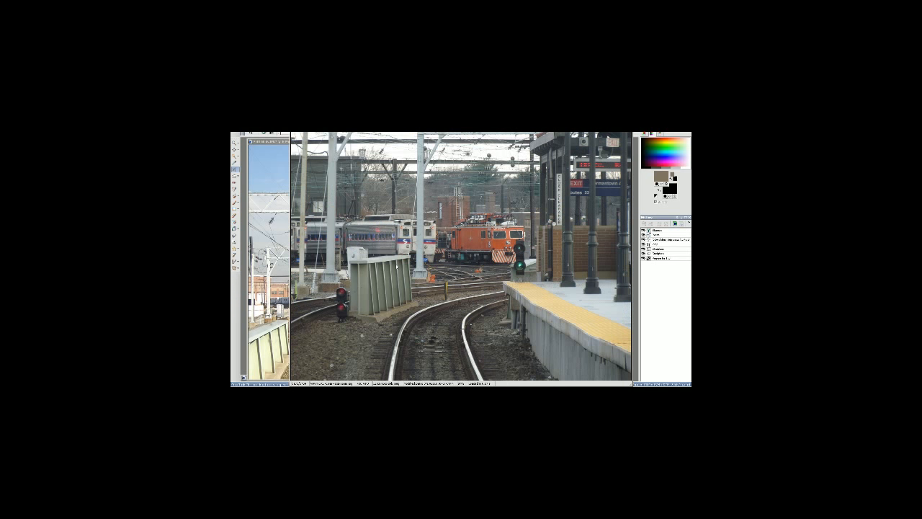
{"action": "key", "text": "Right"}
{"action": "key", "text": "Right"}
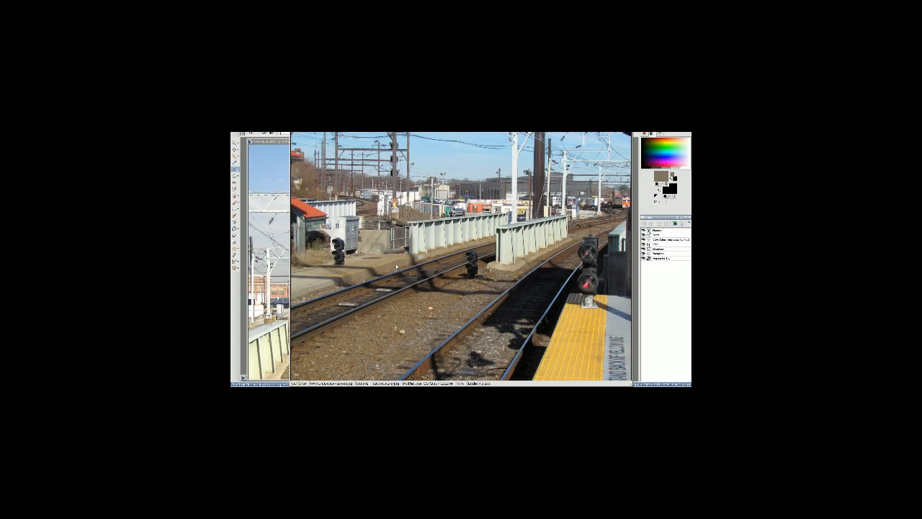
{"action": "key", "text": "Right"}
{"action": "key", "text": "Right"}
{"action": "key", "text": "Right"}
{"action": "key", "text": "Right"}
{"action": "key", "text": "Right"}
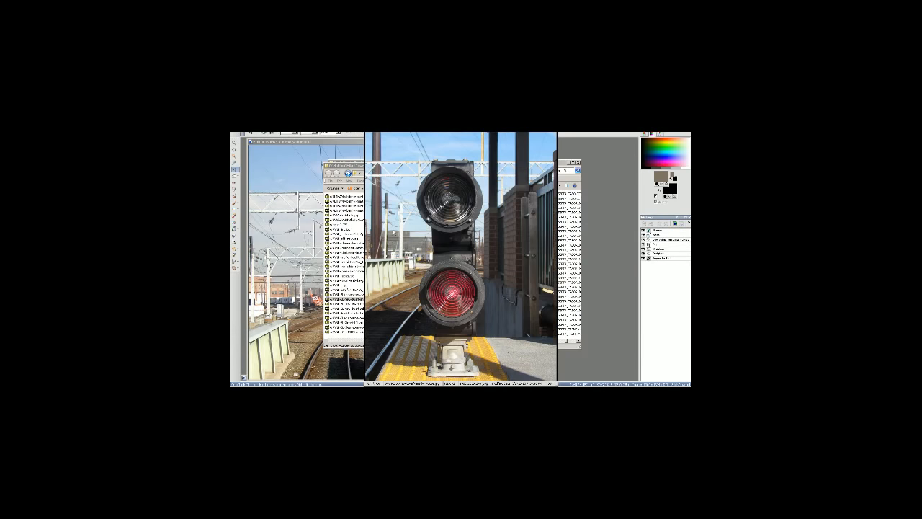
Step: Copy the file name of the existing two-lamp platform signal photo without renaming it and close the viewer
{"action": "key", "text": "F2"}
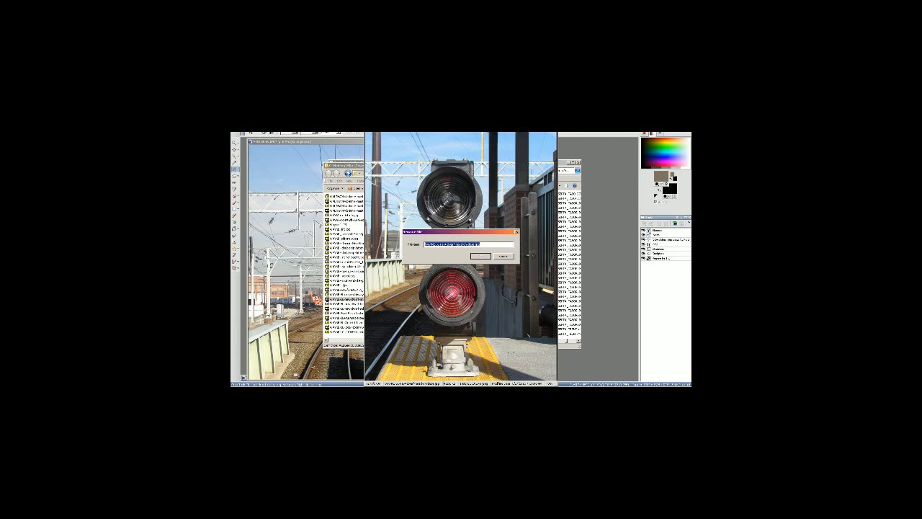
{"action": "left_click", "coordinate": [498, 256]}
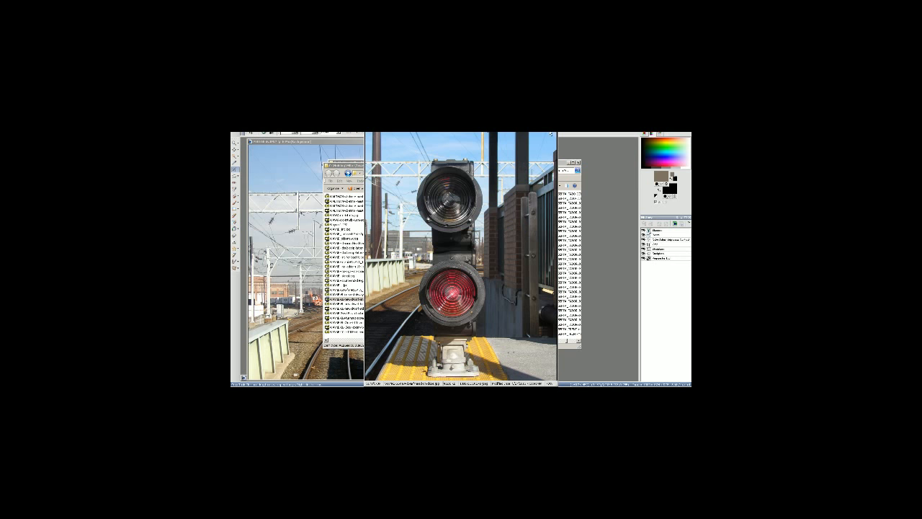
{"action": "key", "text": "Escape"}
{"action": "left_click", "coordinate": [495, 141]}
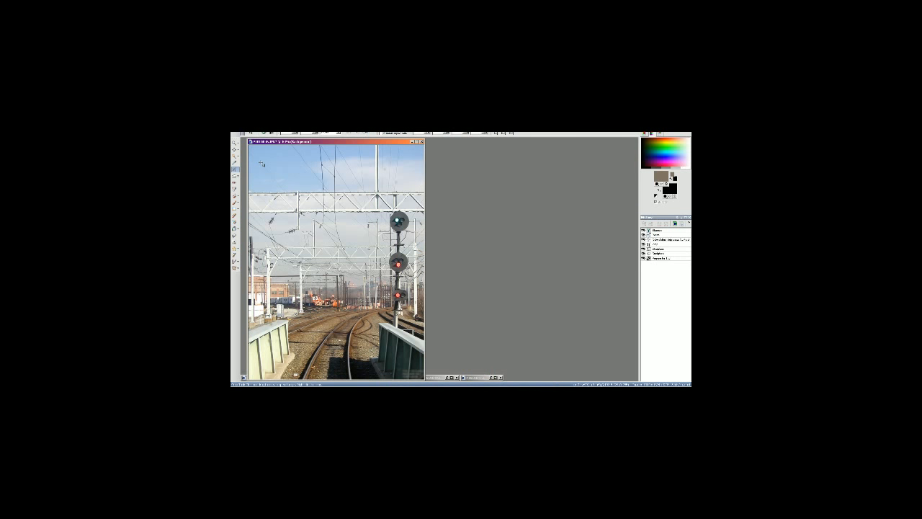
Step: Save the track signal photo in the trip folder under a name based on the copied file name
{"action": "left_click", "coordinate": [238, 132]}
{"action": "left_click", "coordinate": [248, 160]}
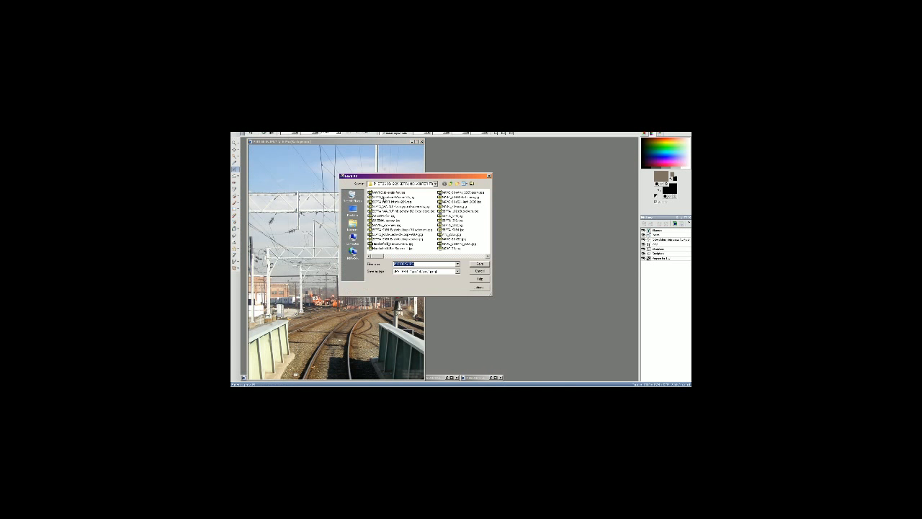
{"action": "key", "text": "ctrl+v"}
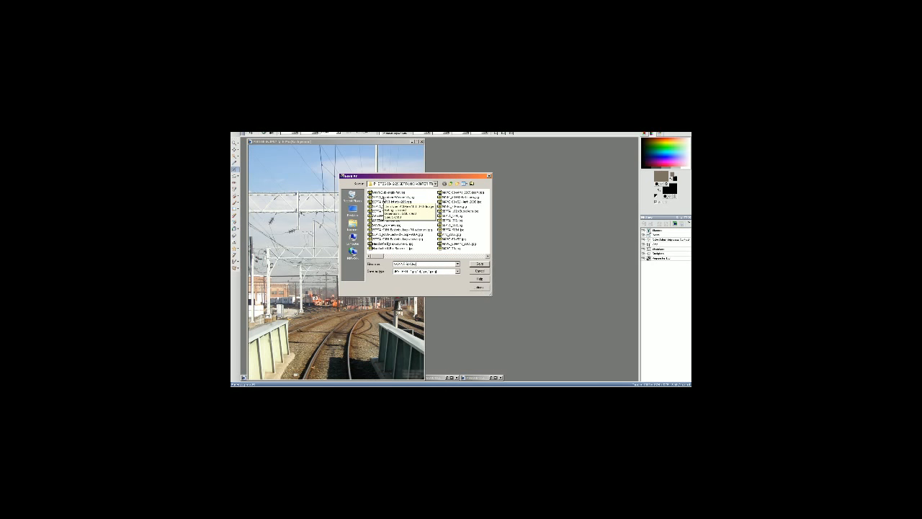
{"action": "left_click", "coordinate": [484, 264]}
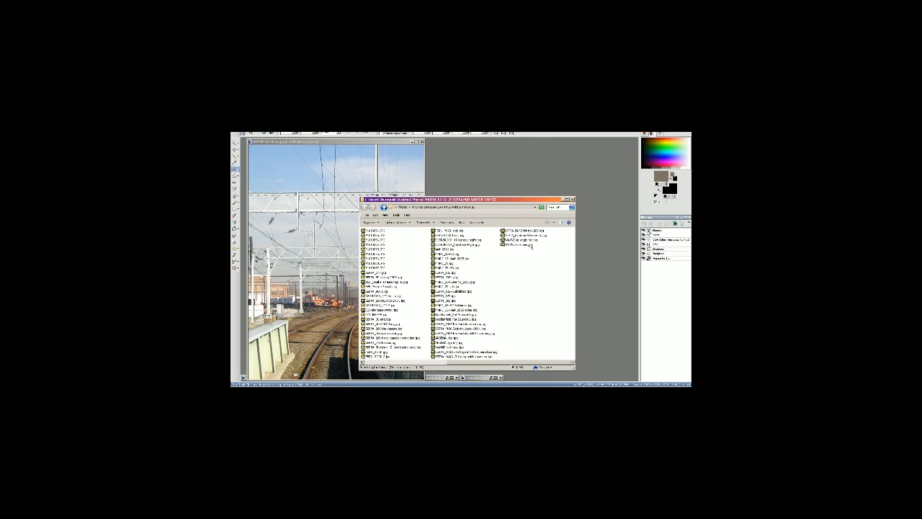
Step: Check the file details of the newly saved track signal photo in the trip folder
{"action": "left_click", "coordinate": [528, 245]}
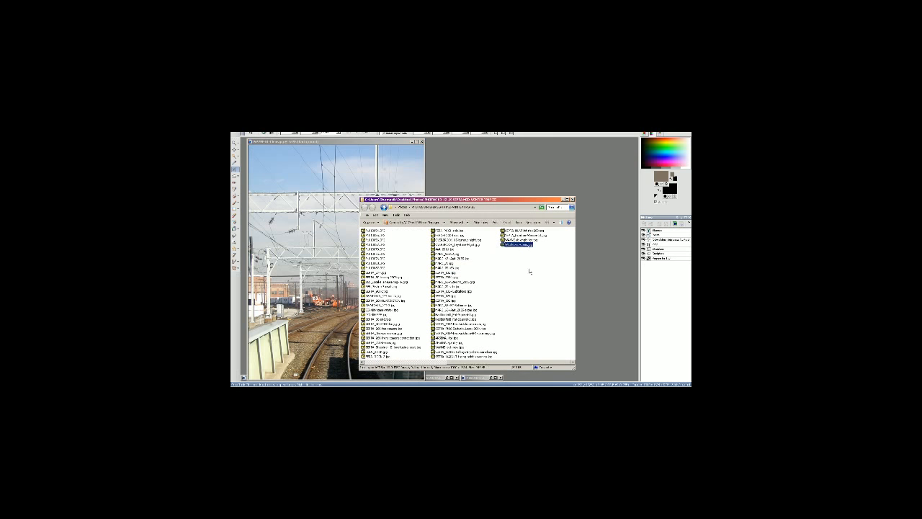
{"action": "left_click", "coordinate": [529, 270]}
{"action": "left_click", "coordinate": [437, 135]}
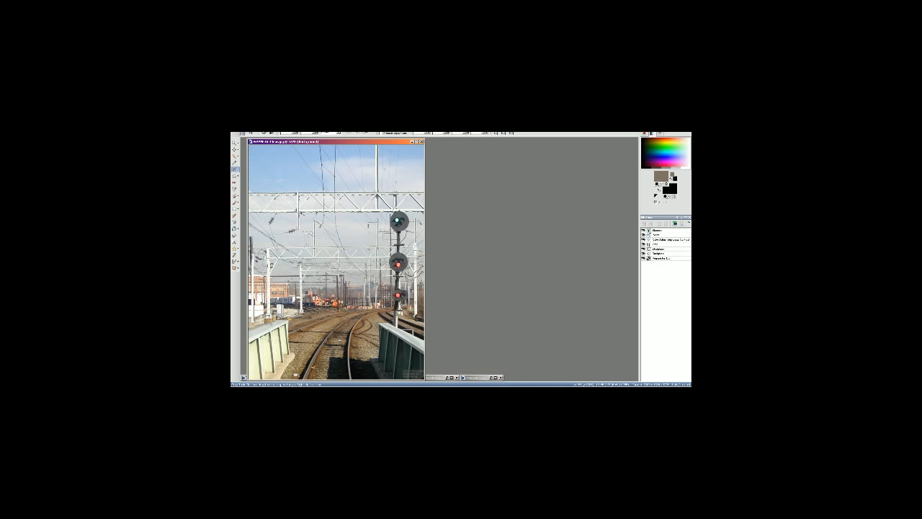
Step: Review the JPEG save options for the track signal photo, save it again and close it
{"action": "left_click", "coordinate": [236, 133]}
{"action": "left_click", "coordinate": [249, 158]}
{"action": "left_click", "coordinate": [481, 287]}
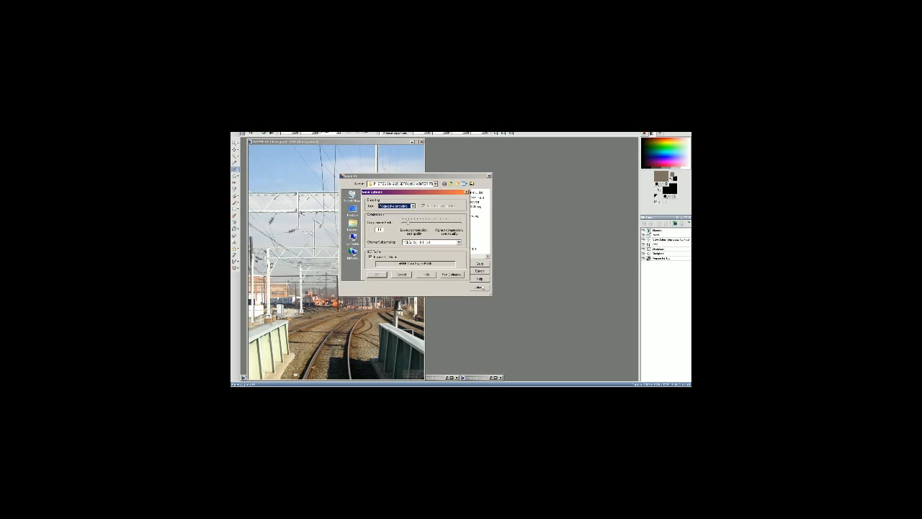
{"action": "left_click", "coordinate": [401, 274]}
{"action": "key", "text": "Escape"}
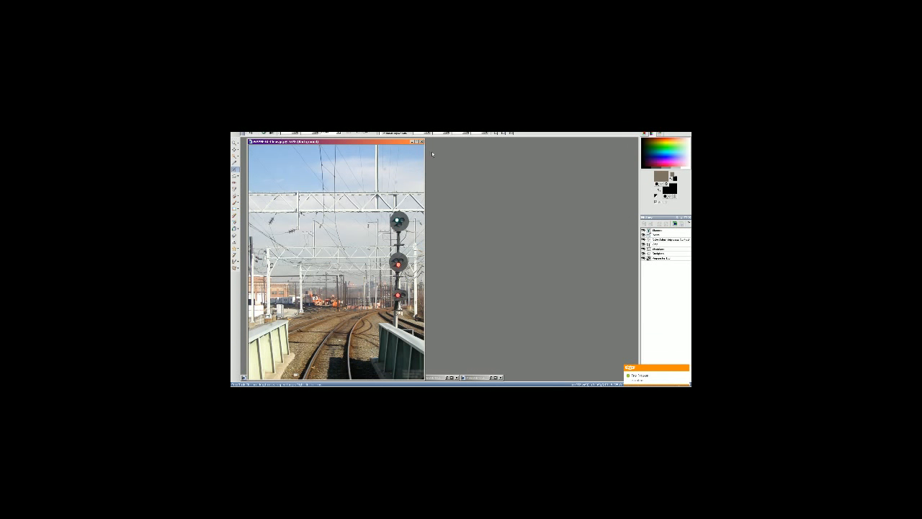
{"action": "left_click", "coordinate": [236, 133]}
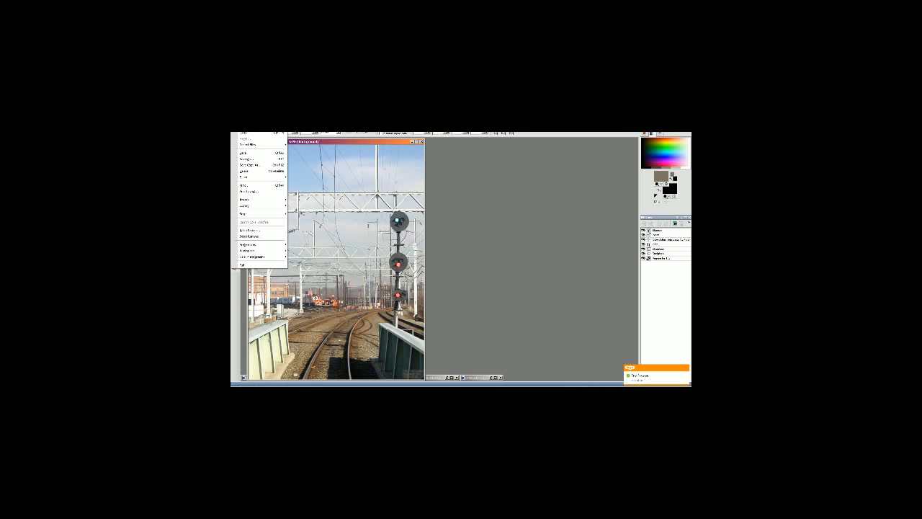
{"action": "left_click", "coordinate": [251, 159]}
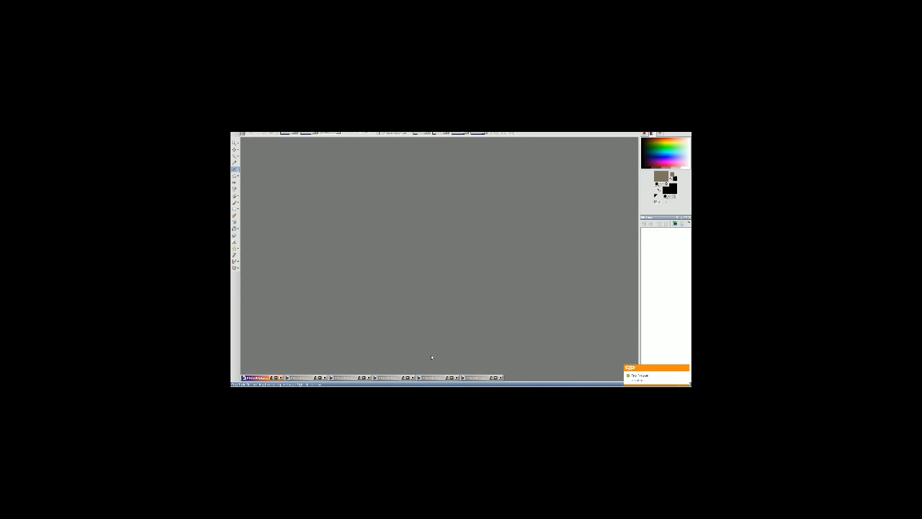
Step: Restore the minimized signal bridge photo and straighten it along the horizon
{"action": "left_click", "coordinate": [492, 377]}
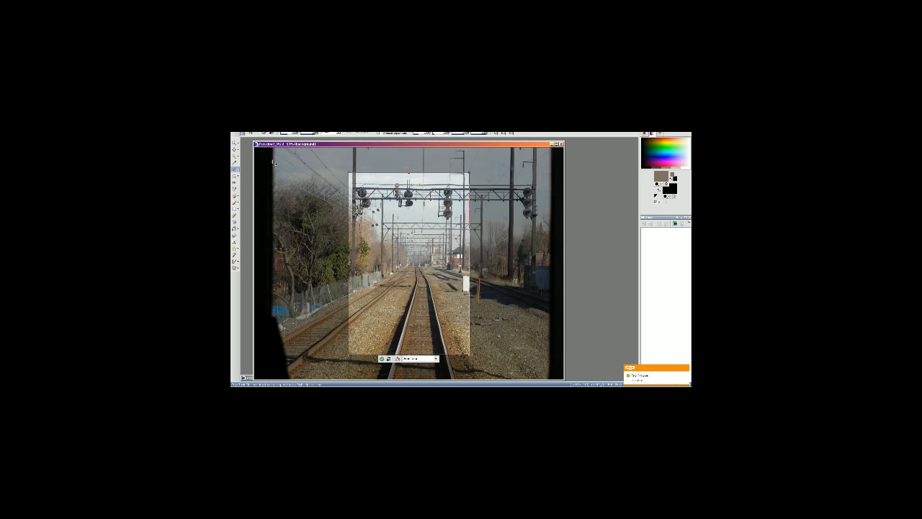
{"action": "left_click", "coordinate": [235, 176]}
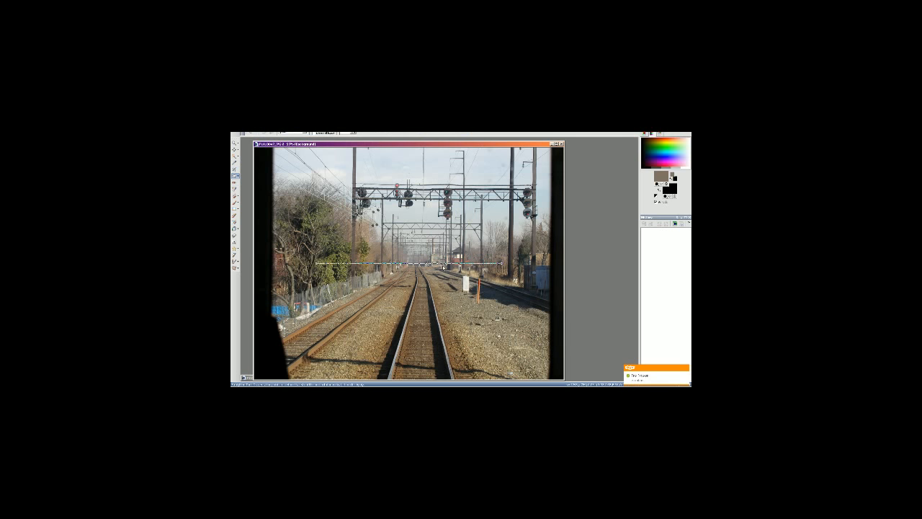
{"action": "double_click", "coordinate": [443, 265]}
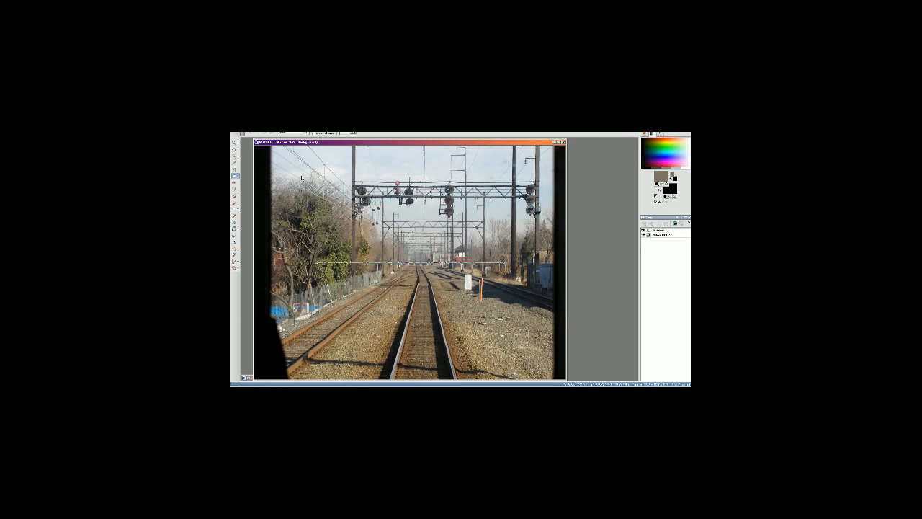
Step: Crop the signal bridge photo to a landscape area around the signals and tracks, excluding the dark side borders and lower foreground
{"action": "left_click", "coordinate": [234, 169]}
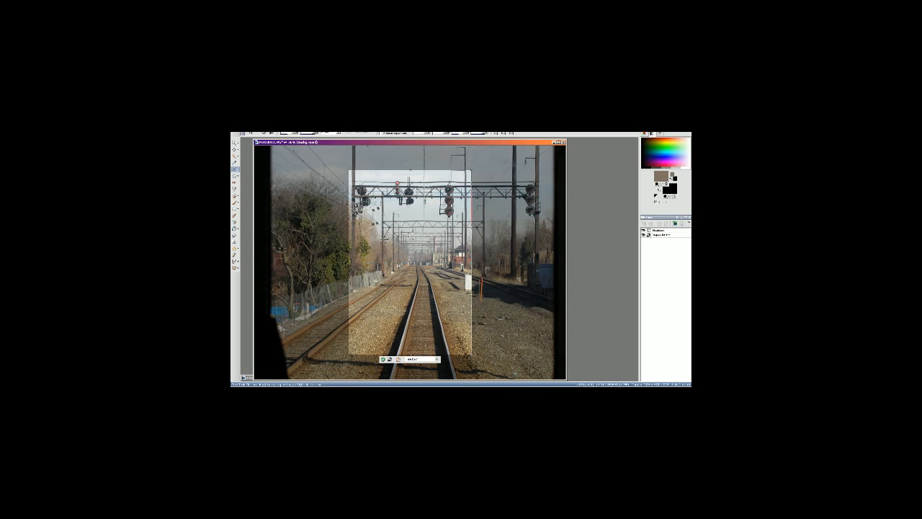
{"action": "left_click_drag", "start_coordinate": [385, 236], "coordinate": [462, 213]}
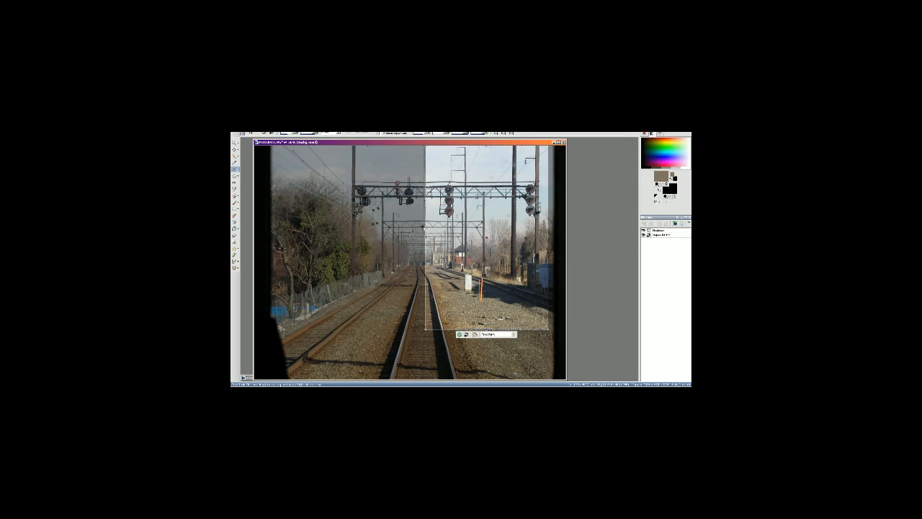
{"action": "left_click_drag", "start_coordinate": [425, 238], "coordinate": [298, 238]}
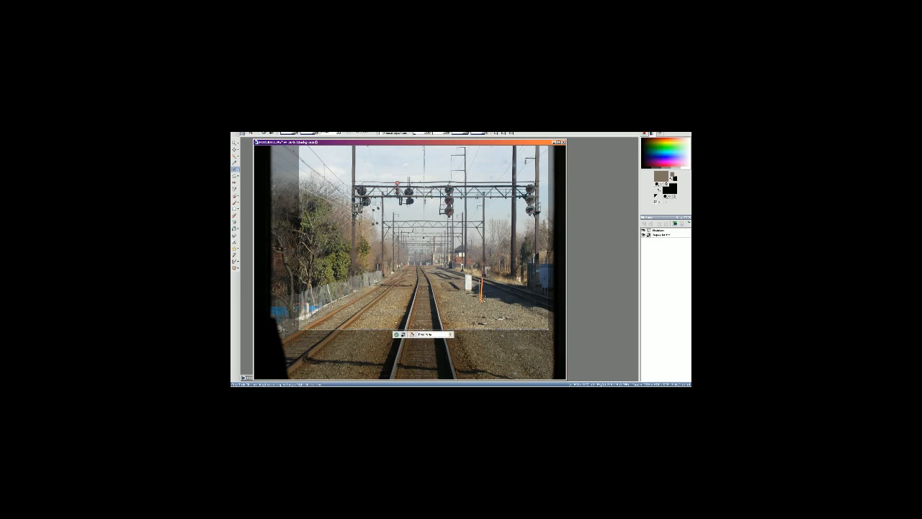
{"action": "mouse_move", "coordinate": [480, 329]}
{"action": "left_mouse_down"}
{"action": "mouse_move", "coordinate": [478, 312]}
{"action": "mouse_move", "coordinate": [480, 330]}
{"action": "left_mouse_up"}
{"action": "left_click_drag", "start_coordinate": [299, 329], "coordinate": [329, 312]}
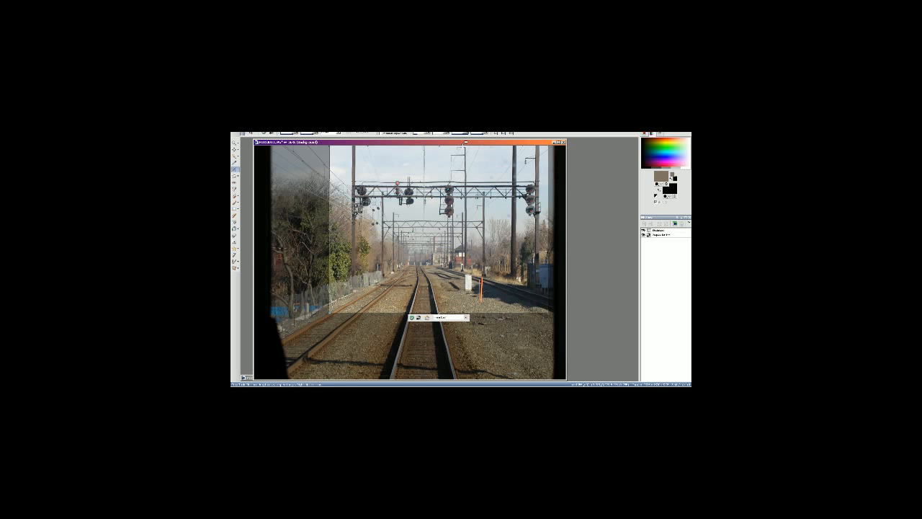
{"action": "left_click_drag", "start_coordinate": [465, 143], "coordinate": [464, 147]}
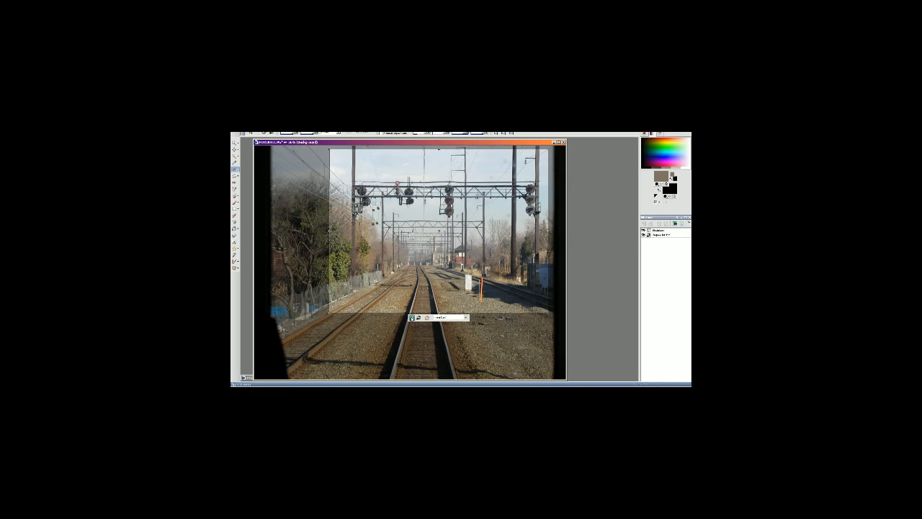
{"action": "left_click", "coordinate": [411, 317]}
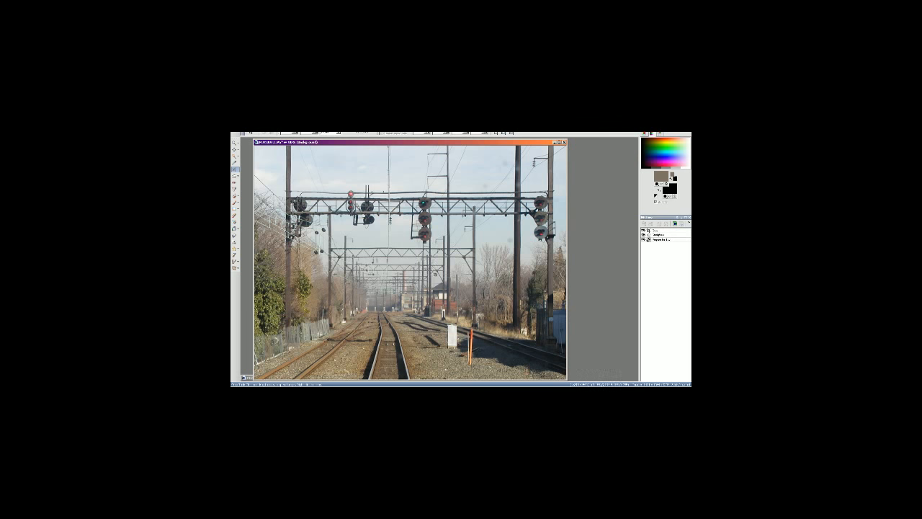
Step: Apply a histogram adjustment to the cropped signal bridge photo and resize it to a width of 1280 pixels
{"action": "key", "text": "shift+h"}
{"action": "key", "text": "Return"}
{"action": "left_click", "coordinate": [270, 117]}
{"action": "left_click", "coordinate": [277, 141]}
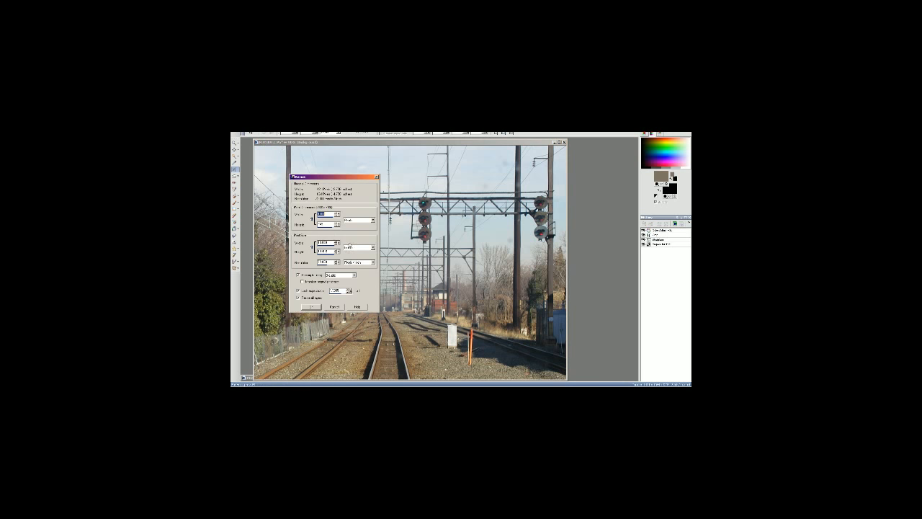
{"action": "type", "text": "1280"}
{"action": "left_click", "coordinate": [310, 306]}
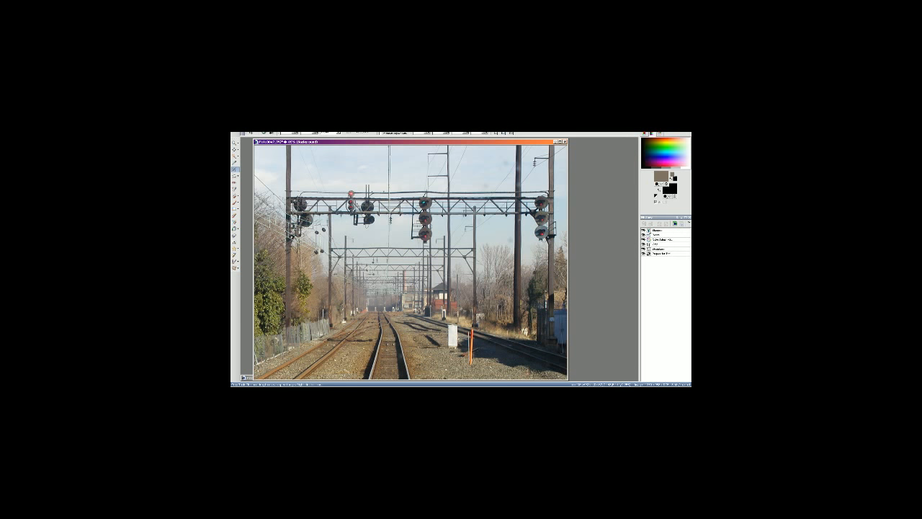
Step: Browse the local disk from the Tmp folder through its nested folders to the folder of railroad PDF documents
{"action": "left_click", "coordinate": [377, 386]}
{"action": "left_click", "coordinate": [339, 292]}
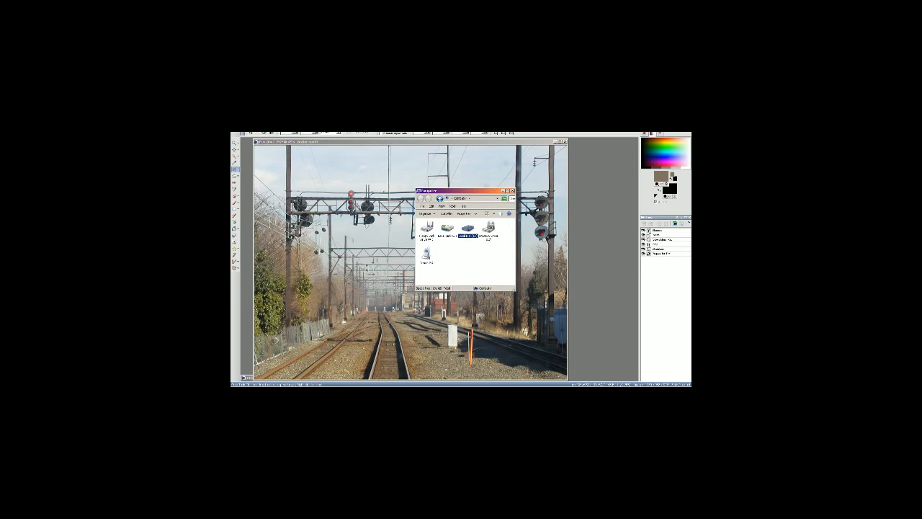
{"action": "double_click", "coordinate": [448, 229]}
{"action": "scroll", "coordinate": [540, 313], "scroll_direction": "down", "scroll_amount": 3}
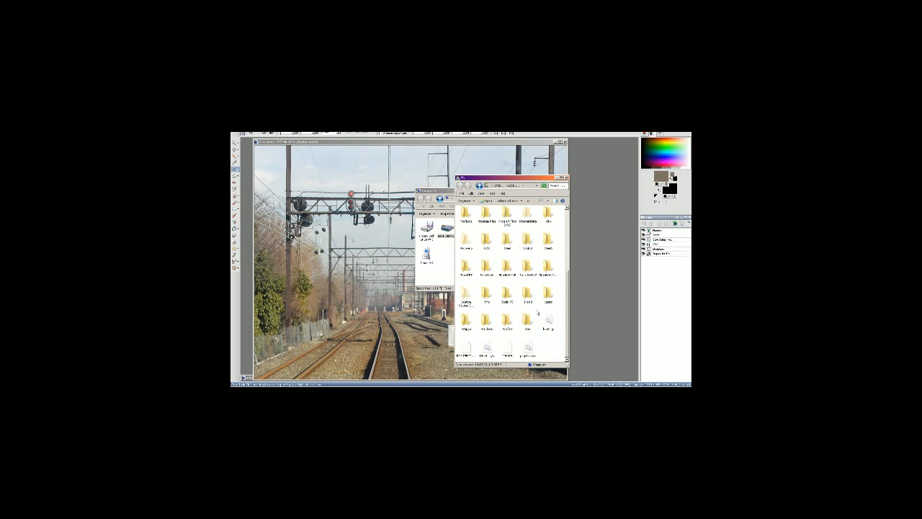
{"action": "double_click", "coordinate": [487, 297]}
{"action": "double_click", "coordinate": [362, 183]}
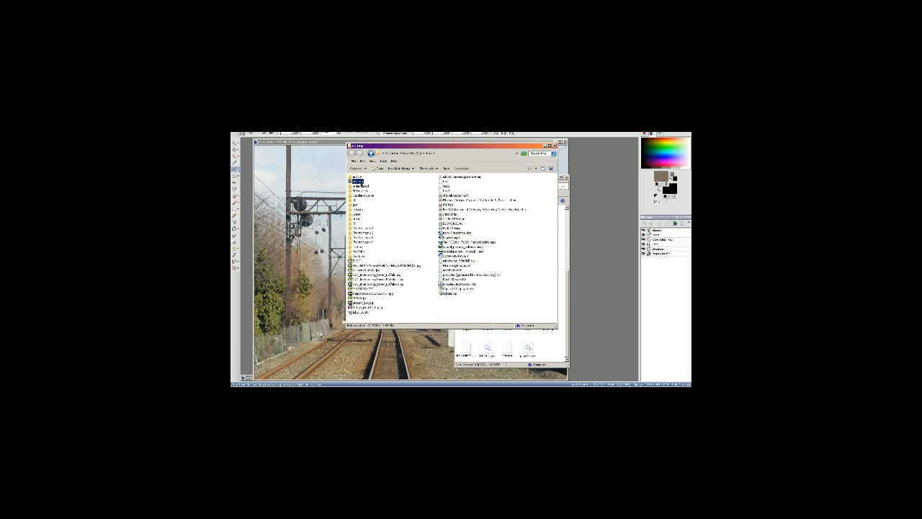
{"action": "double_click", "coordinate": [319, 203]}
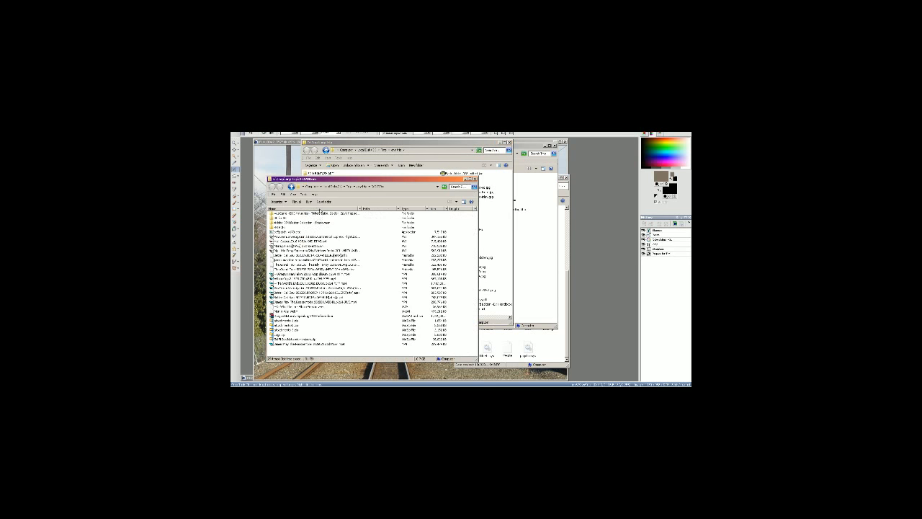
{"action": "left_click", "coordinate": [279, 227]}
{"action": "double_click", "coordinate": [283, 227]}
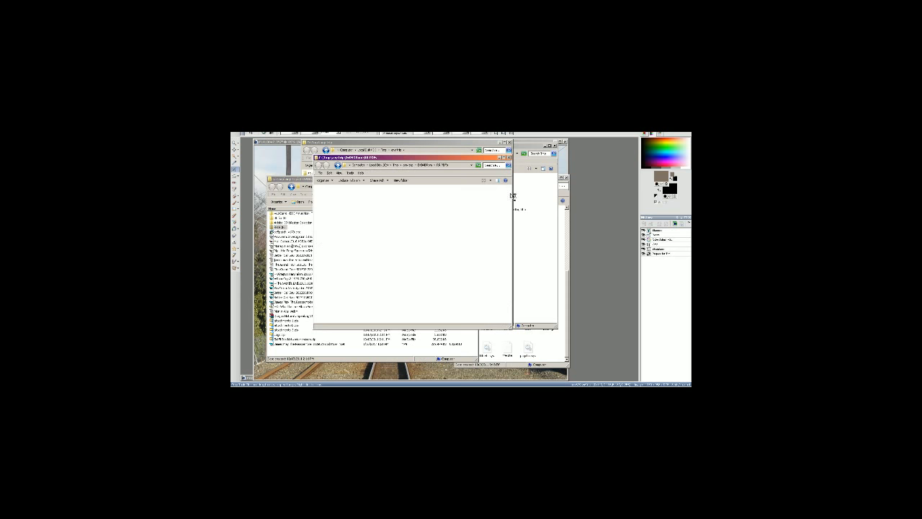
Step: Close the surplus folder windows, keeping only the folder of railroad PDF documents in front
{"action": "left_click", "coordinate": [299, 180]}
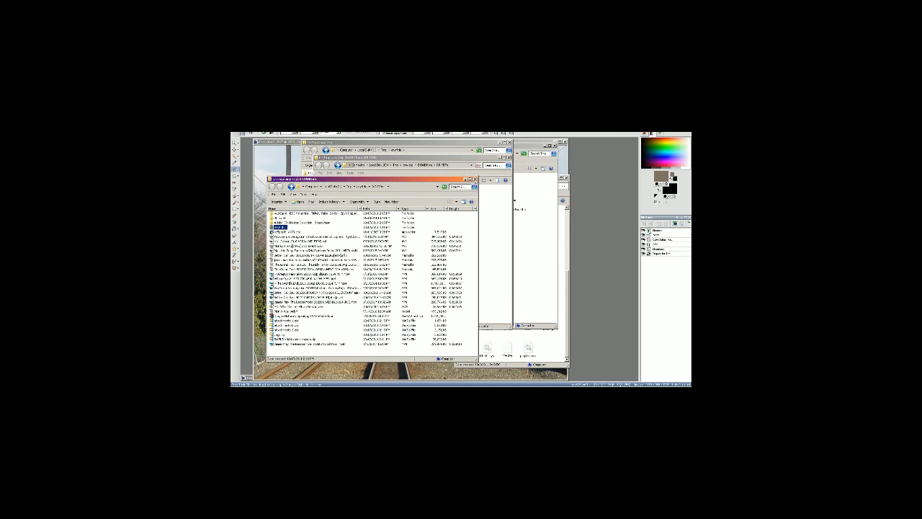
{"action": "left_click", "coordinate": [474, 178]}
{"action": "left_click", "coordinate": [508, 142]}
{"action": "left_click", "coordinate": [520, 150]}
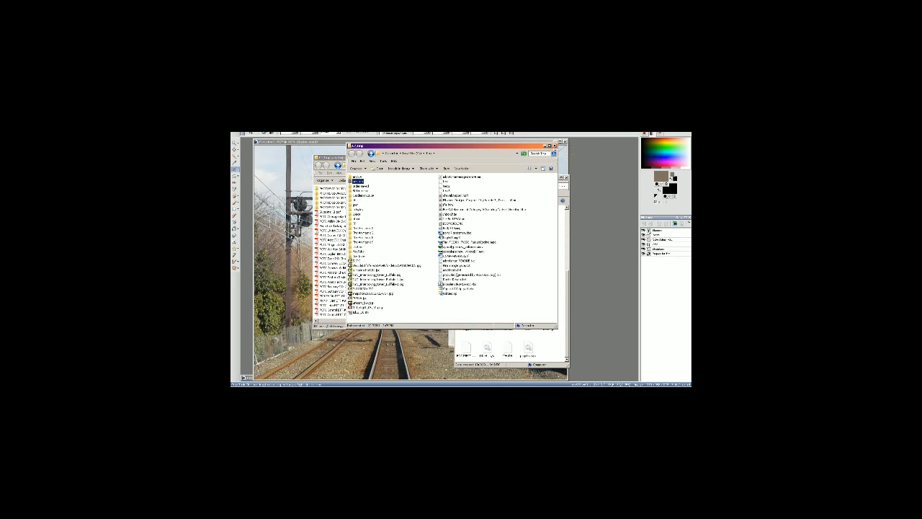
{"action": "left_click", "coordinate": [554, 146]}
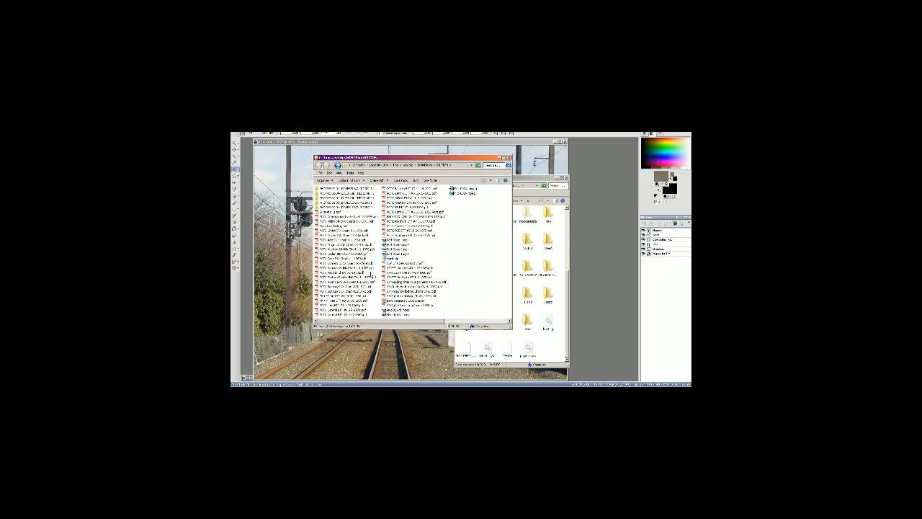
Step: Open the Reading Division interlocking diagrams PDF and page through it to the Neshaminy and Newtown Jct track diagrams
{"action": "left_click", "coordinate": [412, 282]}
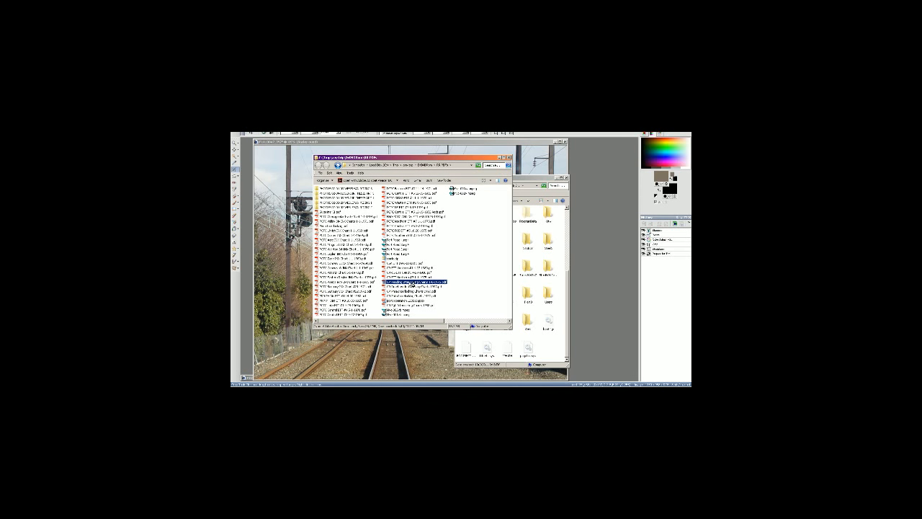
{"action": "double_click", "coordinate": [409, 282]}
{"action": "scroll", "coordinate": [385, 242], "scroll_direction": "down", "scroll_amount": 1}
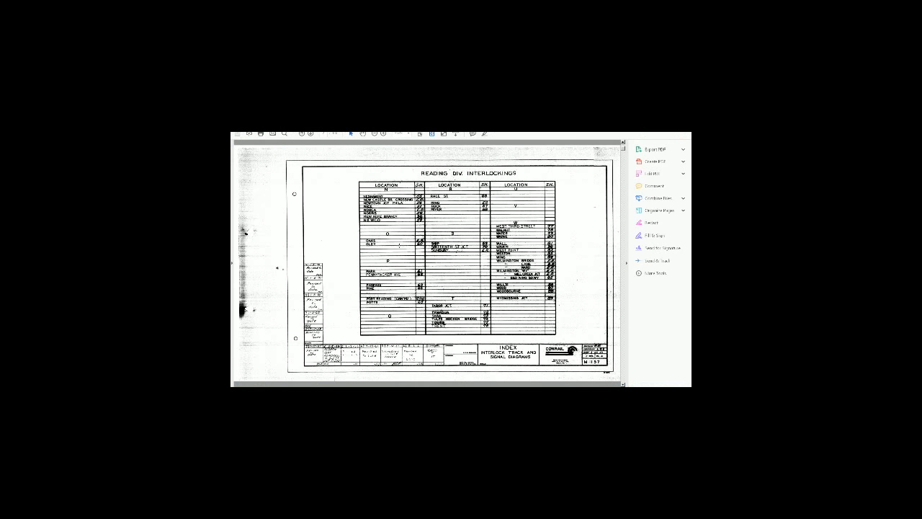
{"action": "scroll", "coordinate": [385, 242], "scroll_direction": "up", "scroll_amount": 1}
{"action": "scroll", "coordinate": [385, 241], "scroll_direction": "down", "scroll_amount": 5}
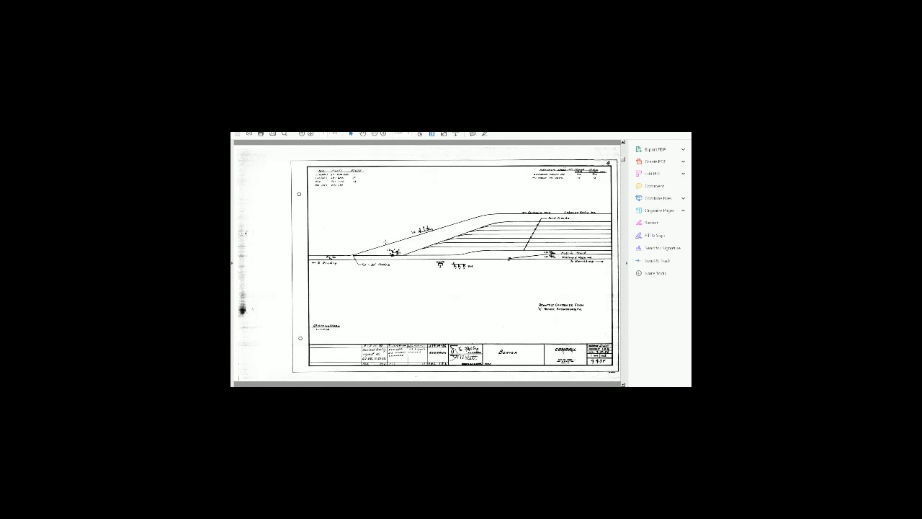
{"action": "scroll", "coordinate": [385, 242], "scroll_direction": "down", "scroll_amount": 5}
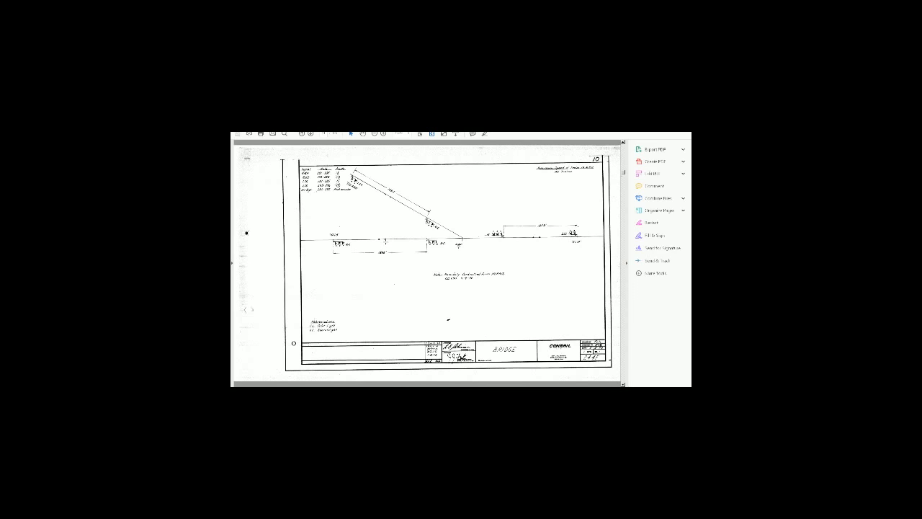
{"action": "scroll", "coordinate": [411, 194], "scroll_direction": "down", "scroll_amount": 5}
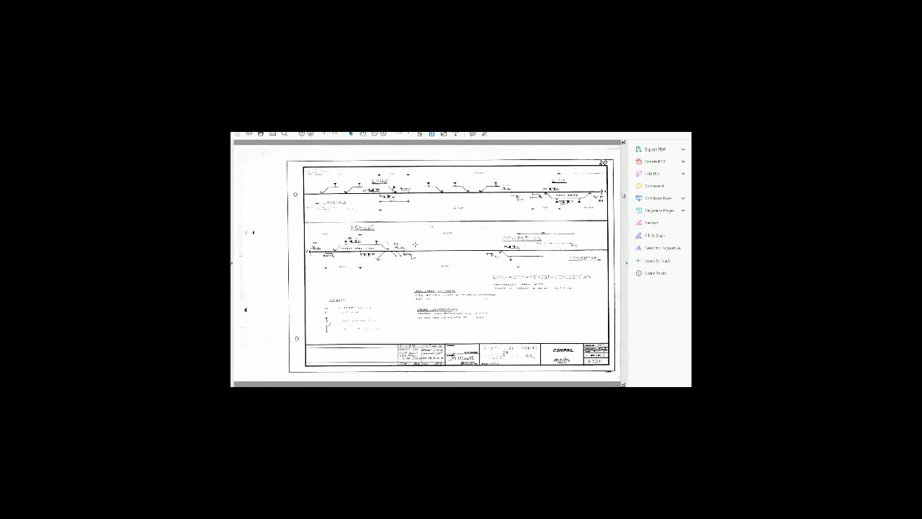
{"action": "scroll", "coordinate": [415, 244], "scroll_direction": "down", "scroll_amount": 5}
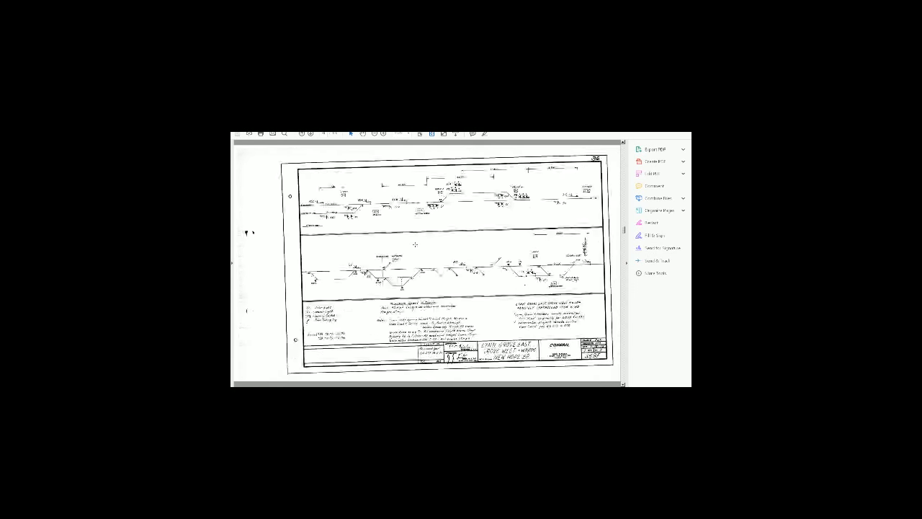
{"action": "scroll", "coordinate": [415, 245], "scroll_direction": "down", "scroll_amount": 4}
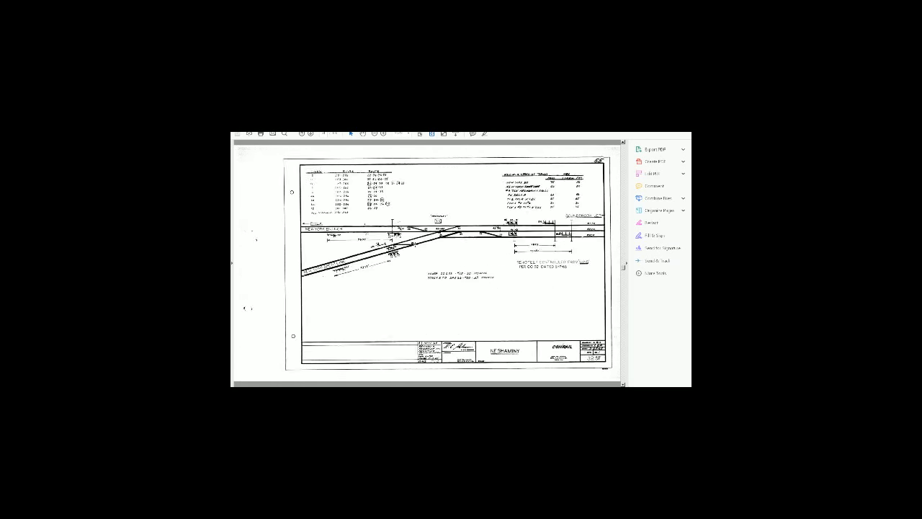
{"action": "scroll", "coordinate": [415, 245], "scroll_direction": "down", "scroll_amount": 1}
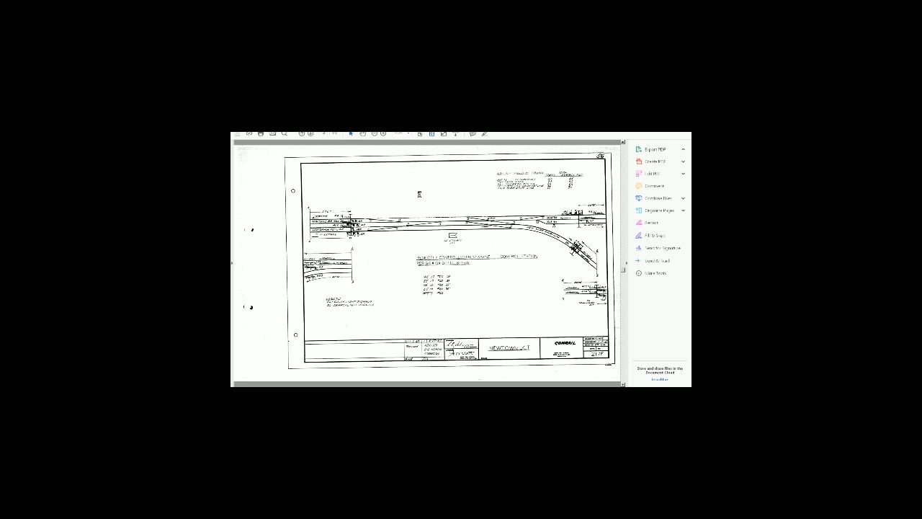
{"action": "scroll", "coordinate": [420, 193], "scroll_direction": "up", "scroll_amount": 1}
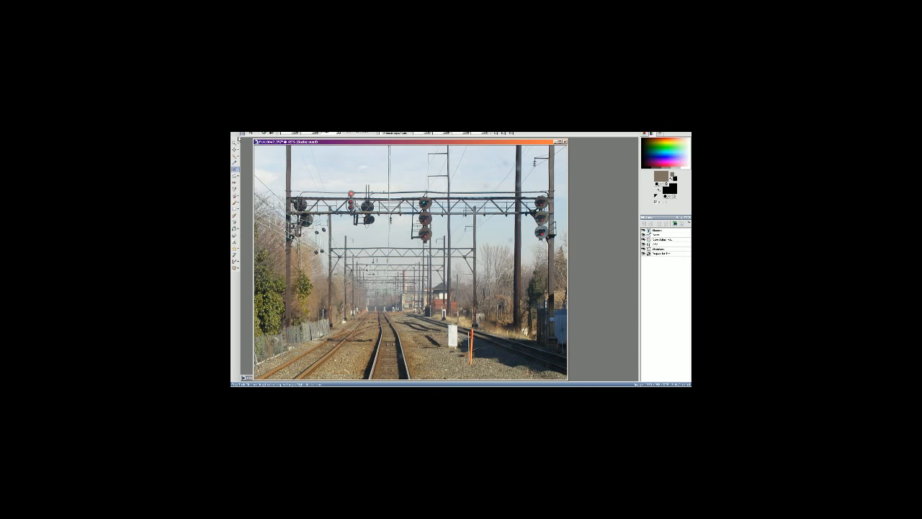
Step: Start saving the signal bridge photo as a new file and view the matching existing photo in the trip folder for its naming
{"action": "left_click", "coordinate": [242, 133]}
{"action": "left_click", "coordinate": [249, 159]}
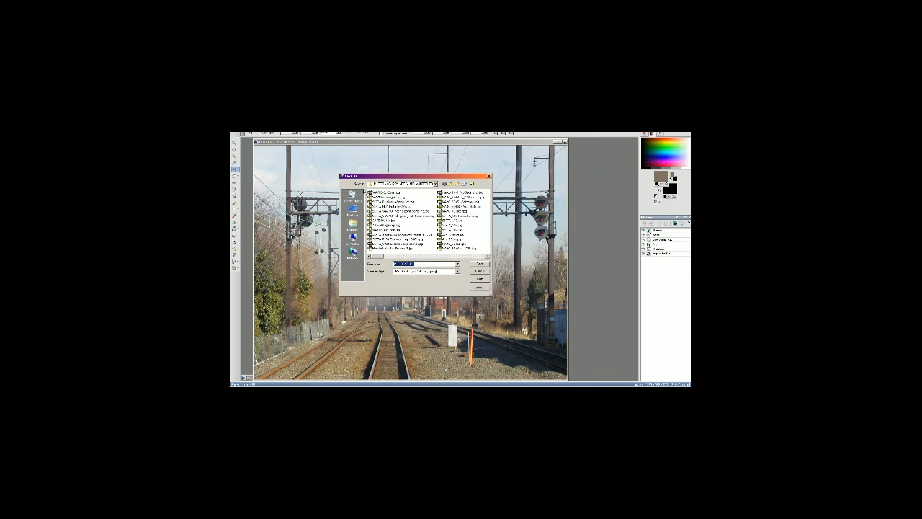
{"action": "type", "text": "SEPTA_NEAR TOWER"}
{"action": "left_click_drag", "start_coordinate": [407, 265], "coordinate": [393, 265]}
{"action": "key", "text": "BackSpace"}
{"action": "key", "text": "alt+Tab"}
{"action": "key", "text": "alt+Tab"}
{"action": "key", "text": "alt+Tab"}
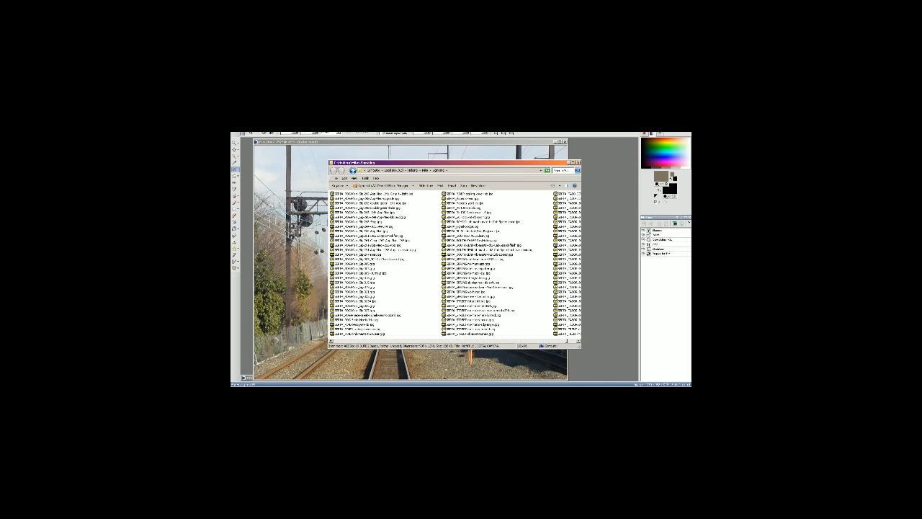
{"action": "key", "text": "alt+Tab"}
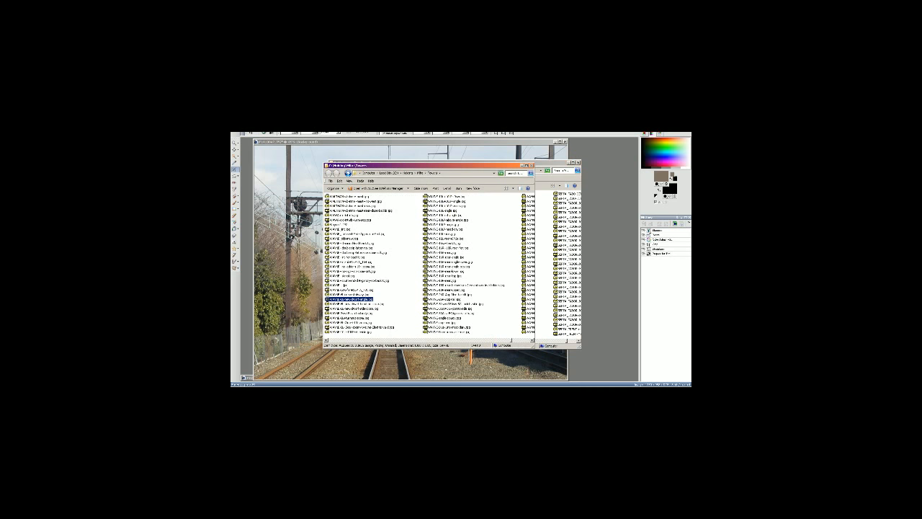
{"action": "key", "text": "alt+Tab"}
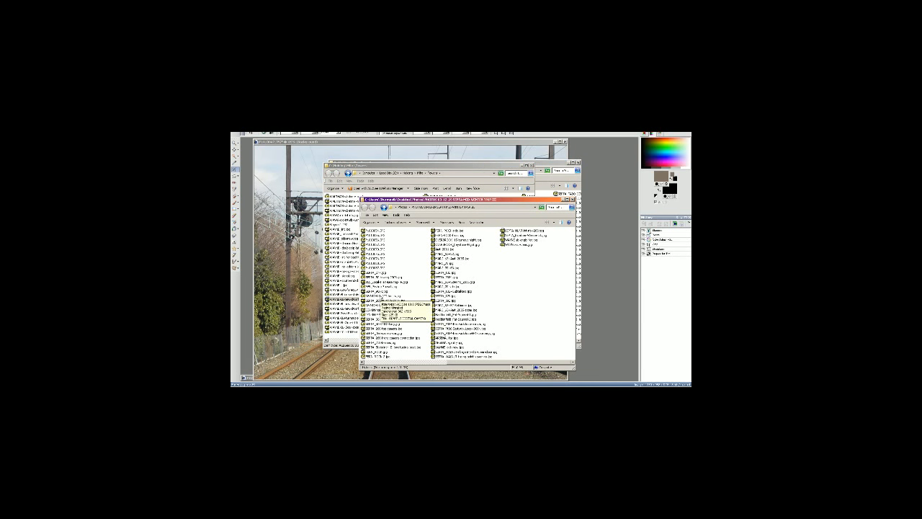
{"action": "double_click", "coordinate": [383, 295]}
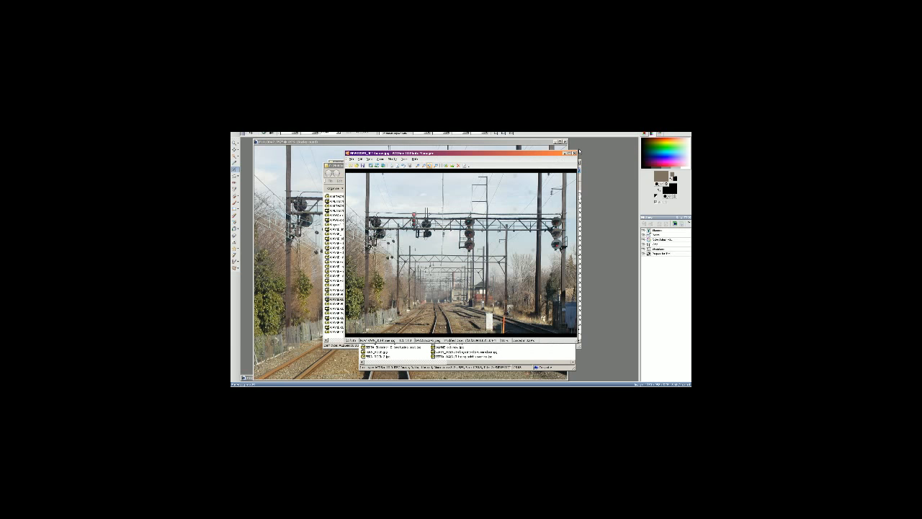
{"action": "left_click", "coordinate": [574, 153]}
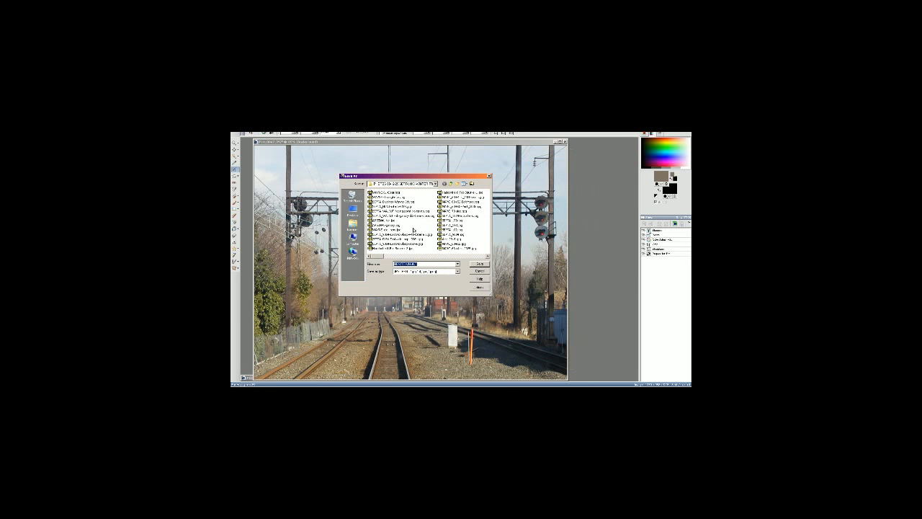
Step: Save the signal bridge photo as a JPEG with a file name beginning with NEWTOWN JCT
{"action": "left_click", "coordinate": [426, 264]}
{"action": "type", "text": "triangle"}
{"action": "left_click", "coordinate": [479, 265]}
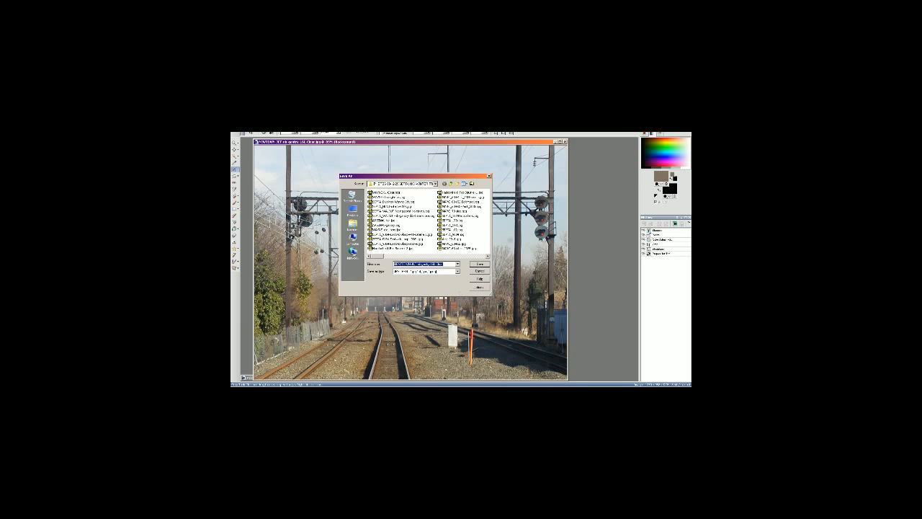
Step: Check the saved signal bridge photo in the trip folder and close its image in the editor
{"action": "key", "text": "alt+Tab"}
{"action": "key", "text": "alt+Tab"}
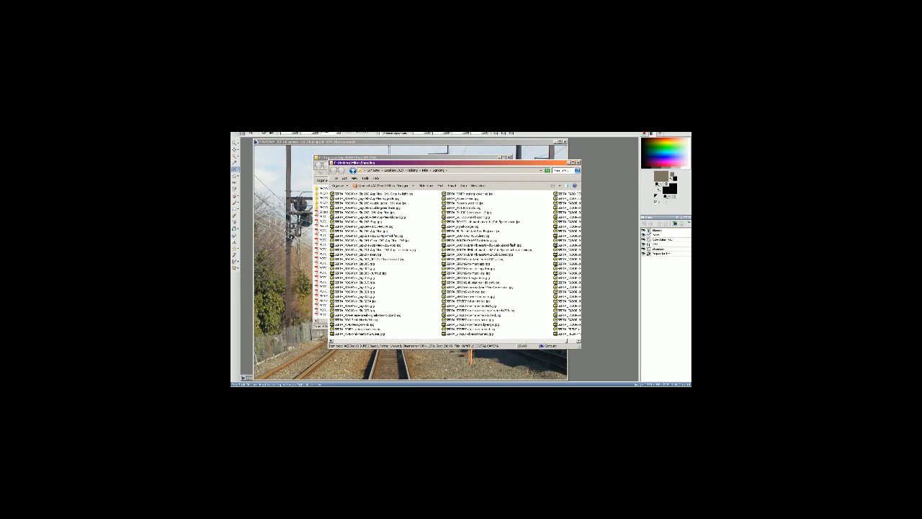
{"action": "key", "text": "alt+Tab"}
{"action": "key", "text": "alt+Tab"}
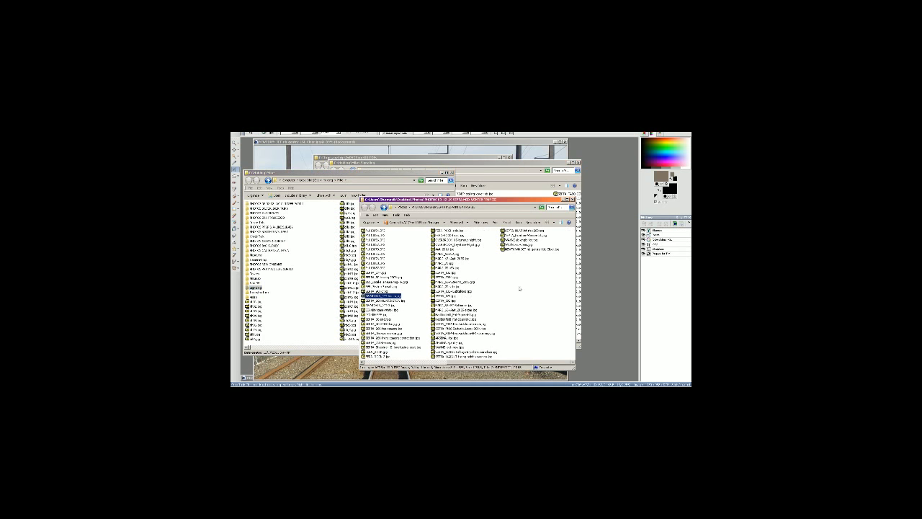
{"action": "left_click", "coordinate": [539, 251]}
{"action": "left_click", "coordinate": [535, 263]}
{"action": "left_click", "coordinate": [546, 153]}
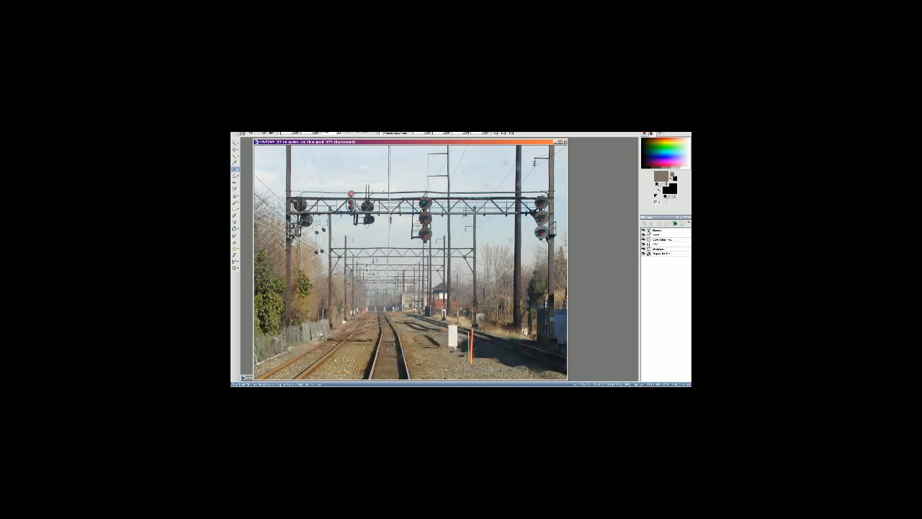
{"action": "left_click", "coordinate": [564, 142]}
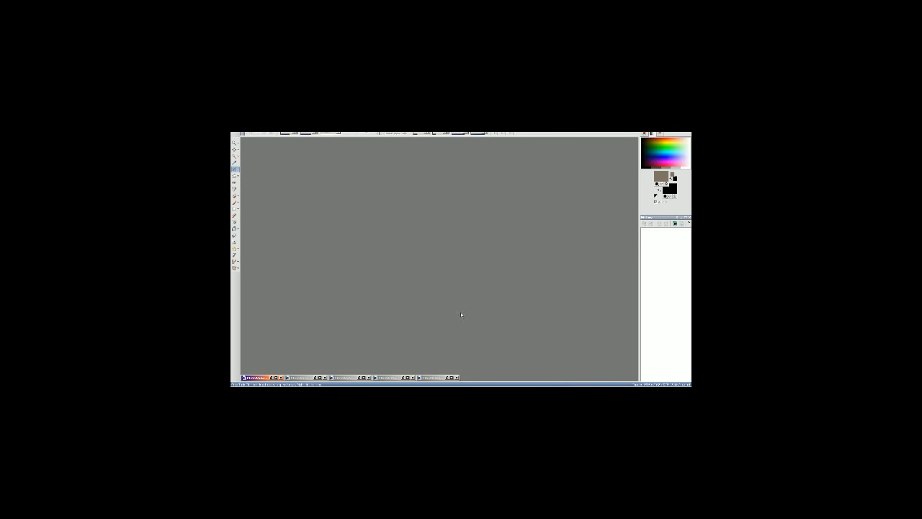
Step: Restore the minimized photo of the brick interlocking tower and straighten it along the building's horizontal lines
{"action": "left_click", "coordinate": [447, 378]}
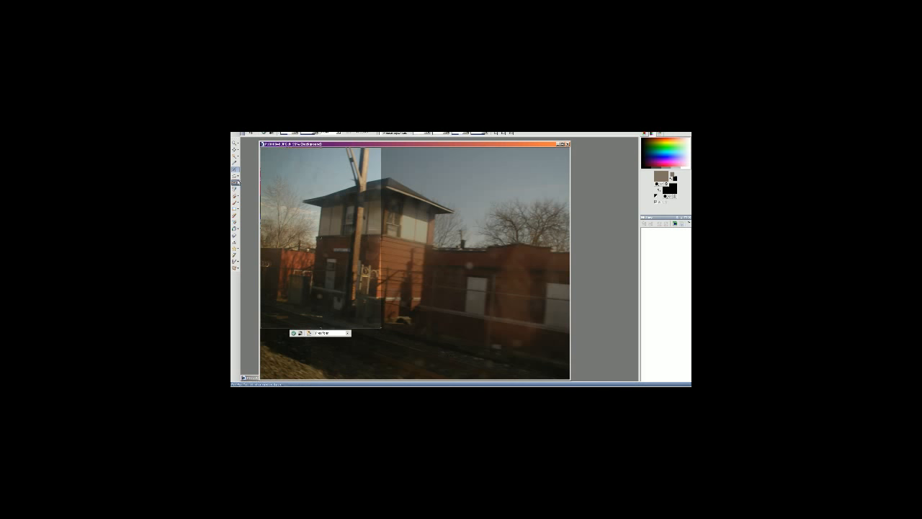
{"action": "left_click", "coordinate": [254, 176]}
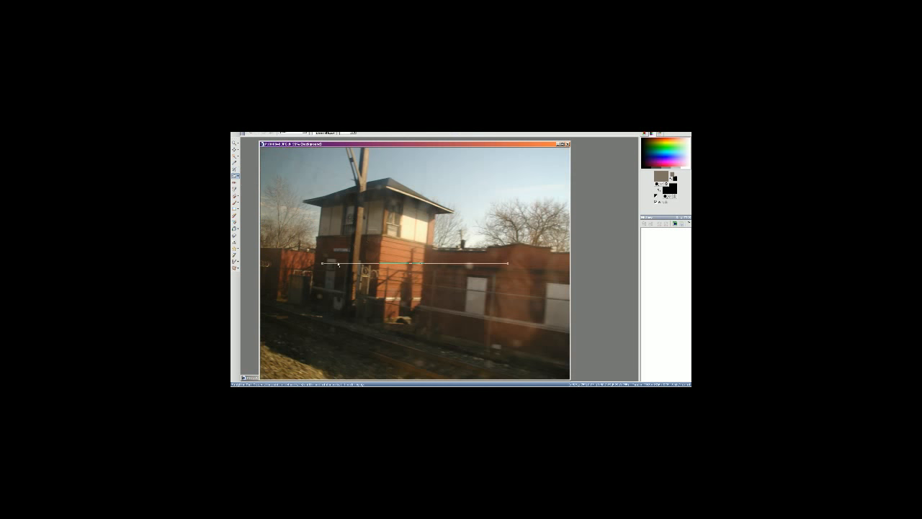
{"action": "left_click_drag", "start_coordinate": [323, 262], "coordinate": [375, 291]}
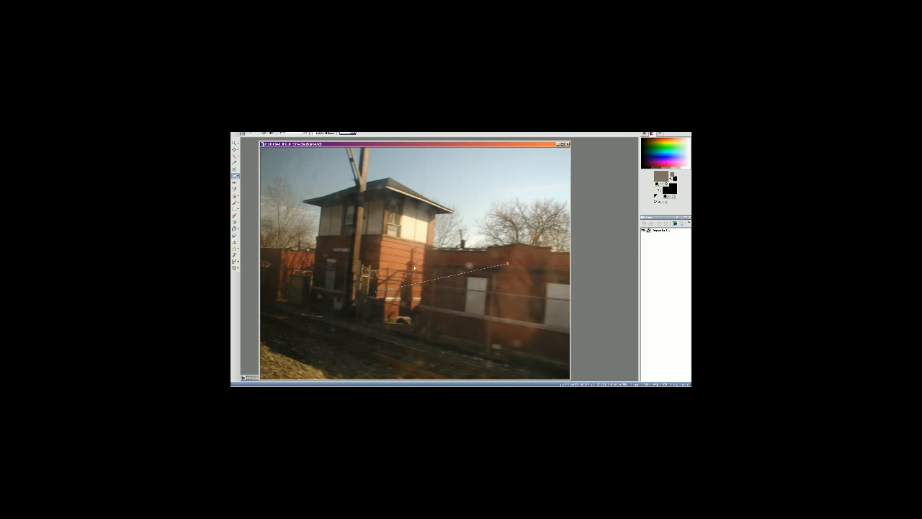
{"action": "left_click_drag", "start_coordinate": [507, 262], "coordinate": [390, 145]}
{"action": "left_click", "coordinate": [265, 133]}
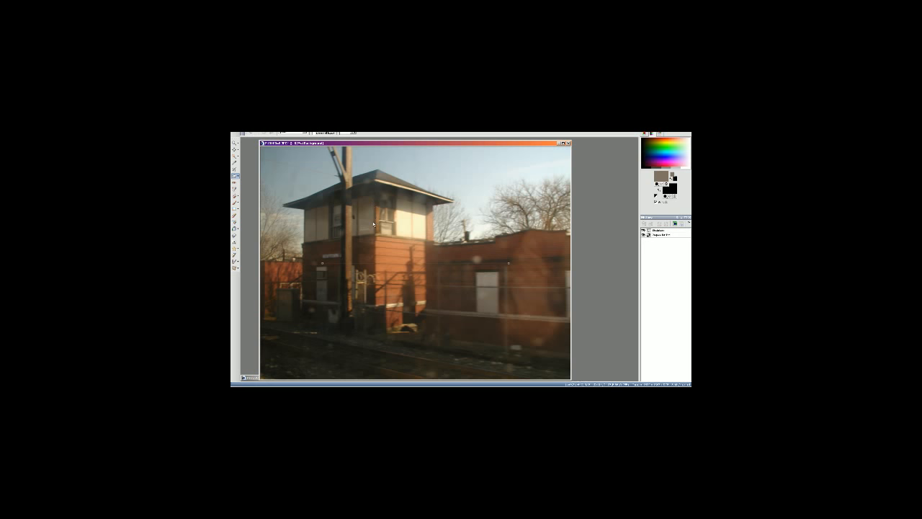
Step: Apply the brightness and contrast adjustments to the straightened tower photo
{"action": "key", "text": "shift+b"}
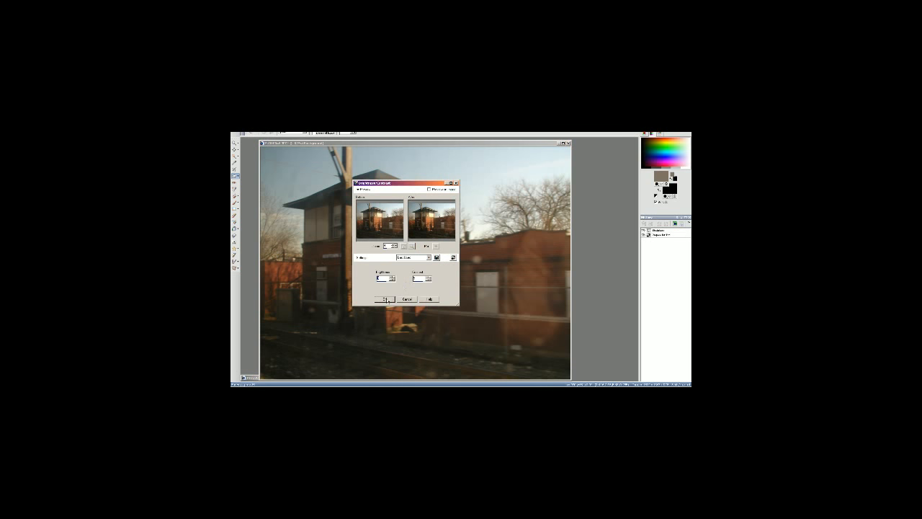
{"action": "left_click", "coordinate": [386, 301]}
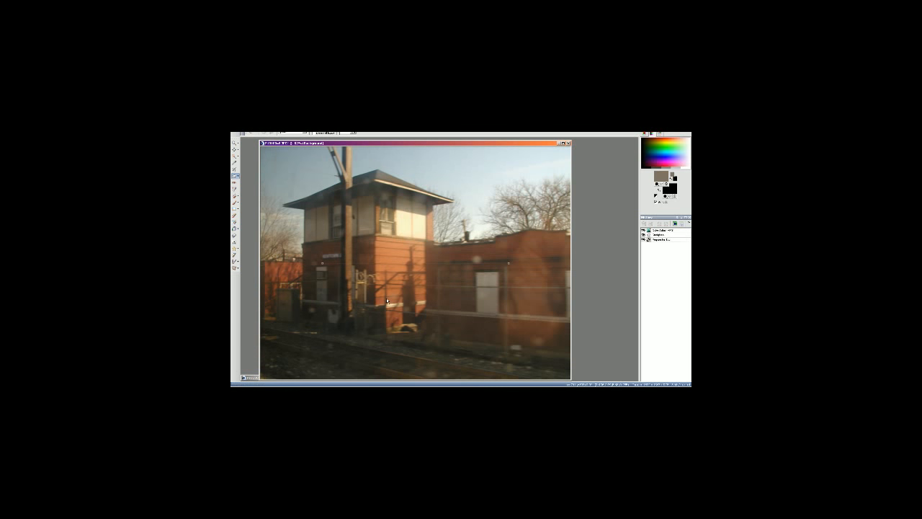
{"action": "key", "text": "shift+b"}
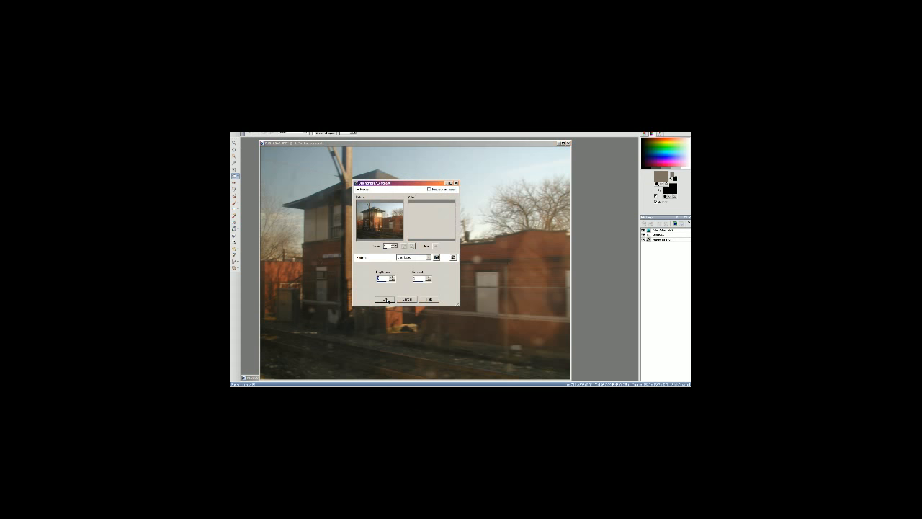
{"action": "left_click", "coordinate": [386, 302]}
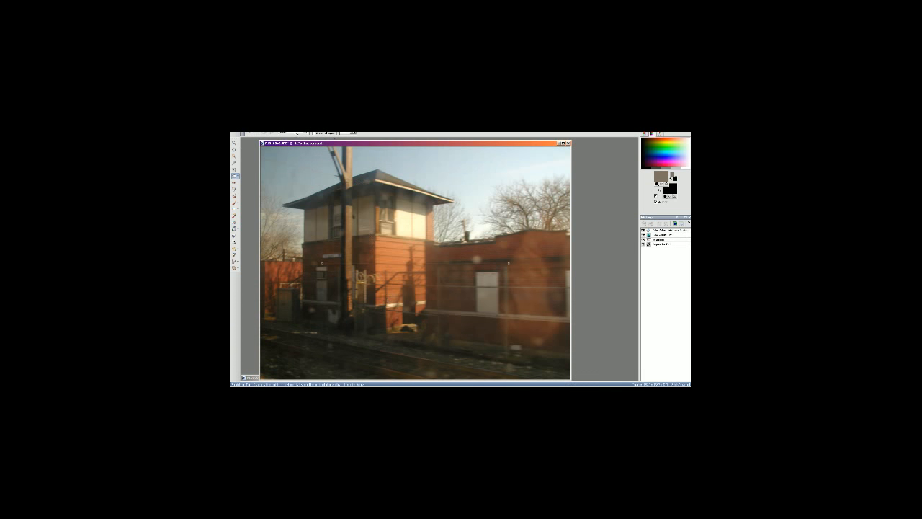
Step: Resize the tower photo with the preset dimensions and sharpen it
{"action": "left_click", "coordinate": [267, 127]}
{"action": "left_click", "coordinate": [280, 160]}
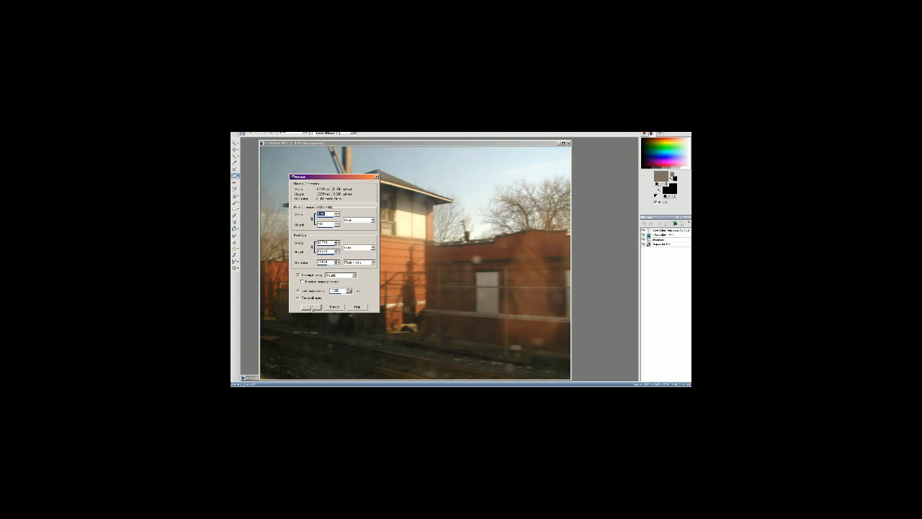
{"action": "left_click", "coordinate": [311, 307]}
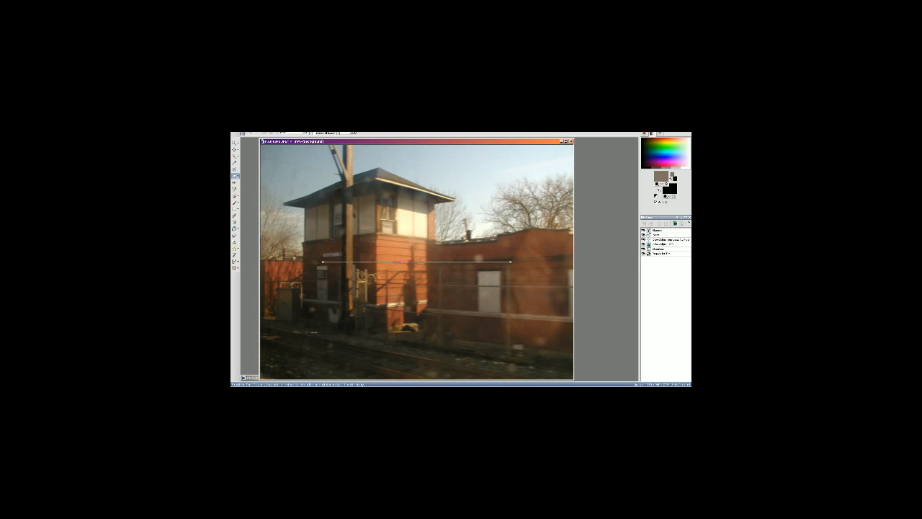
Step: Save the sharpened tower photo as a JPEG in the trip folder under an existing collection file's name, accepting the overwrite
{"action": "left_click", "coordinate": [241, 128]}
{"action": "left_click", "coordinate": [256, 161]}
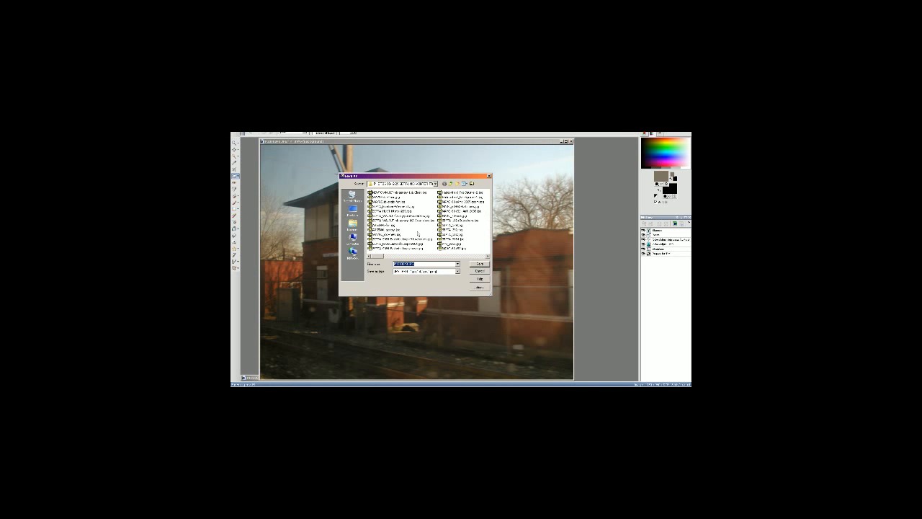
{"action": "left_click", "coordinate": [460, 256]}
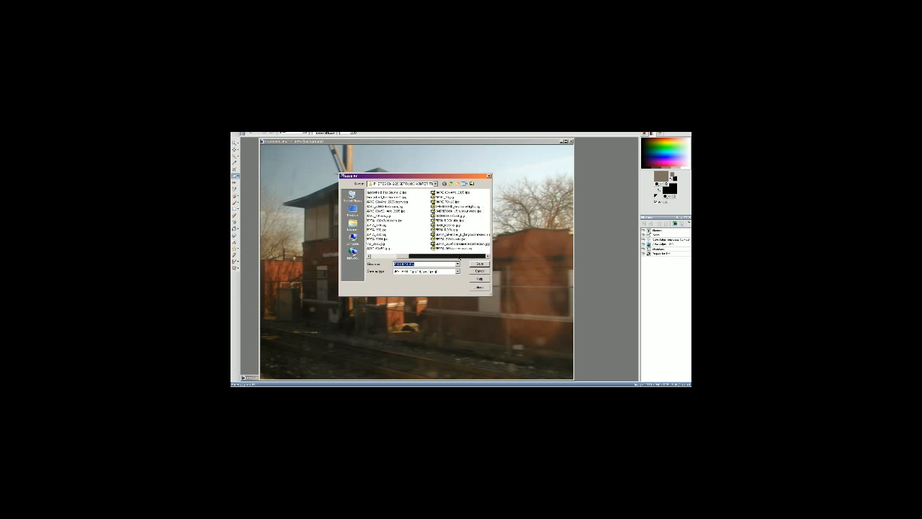
{"action": "left_click", "coordinate": [460, 255]}
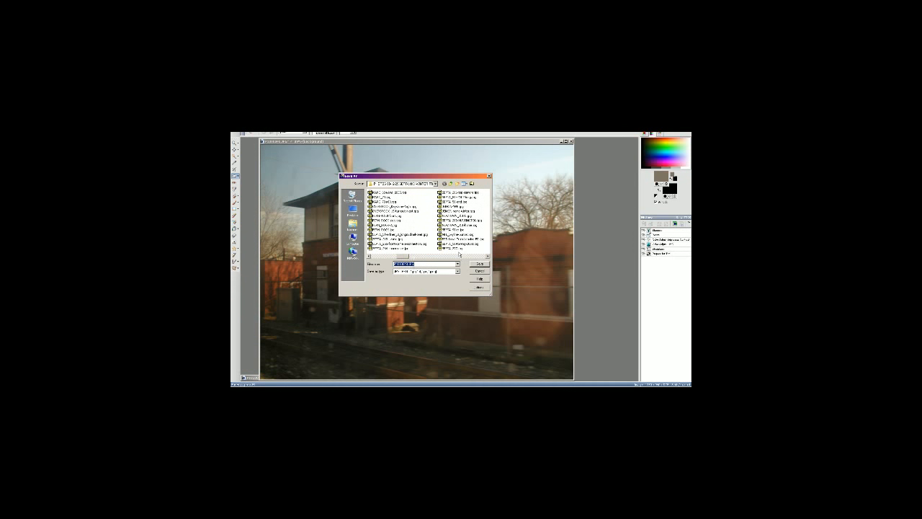
{"action": "left_click", "coordinate": [465, 215]}
{"action": "left_click", "coordinate": [481, 264]}
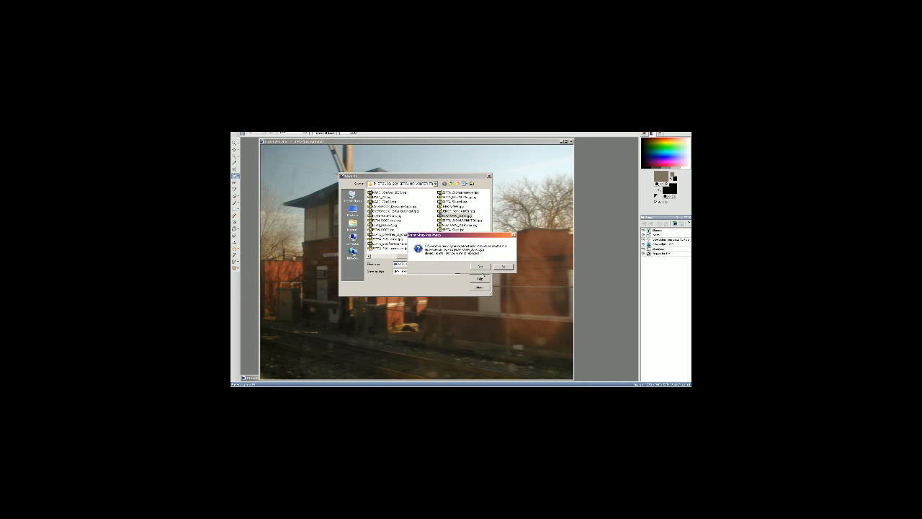
{"action": "left_click", "coordinate": [480, 267]}
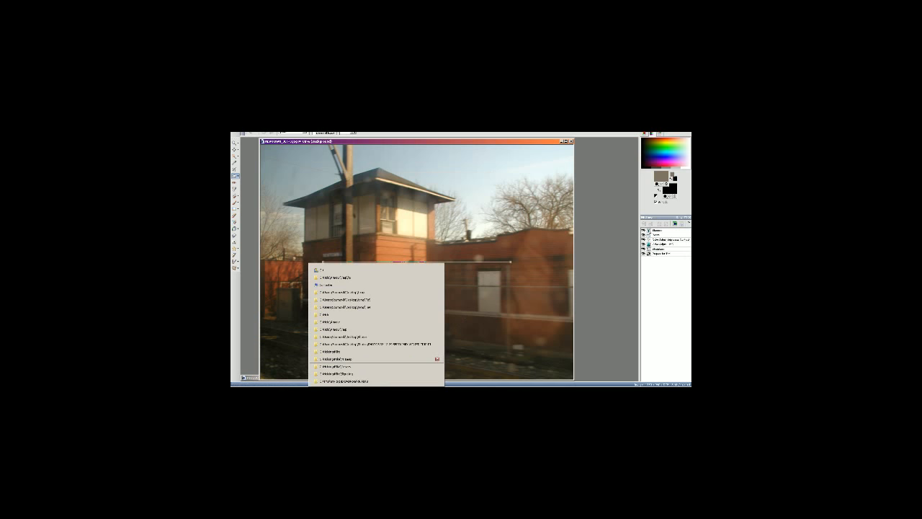
Step: Look through the railroad photo collection, the diagram PDF folder and the trip folder for files related to the tower
{"action": "left_click", "coordinate": [338, 359]}
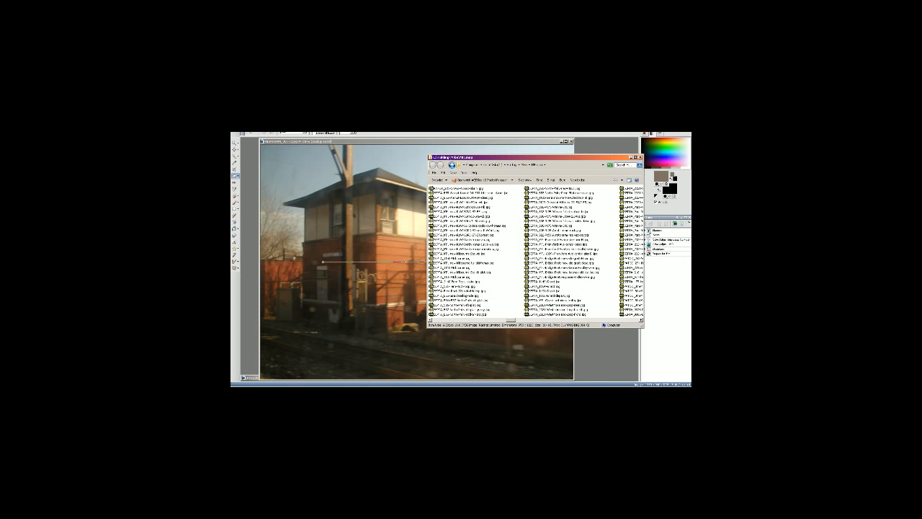
{"action": "left_click", "coordinate": [370, 301]}
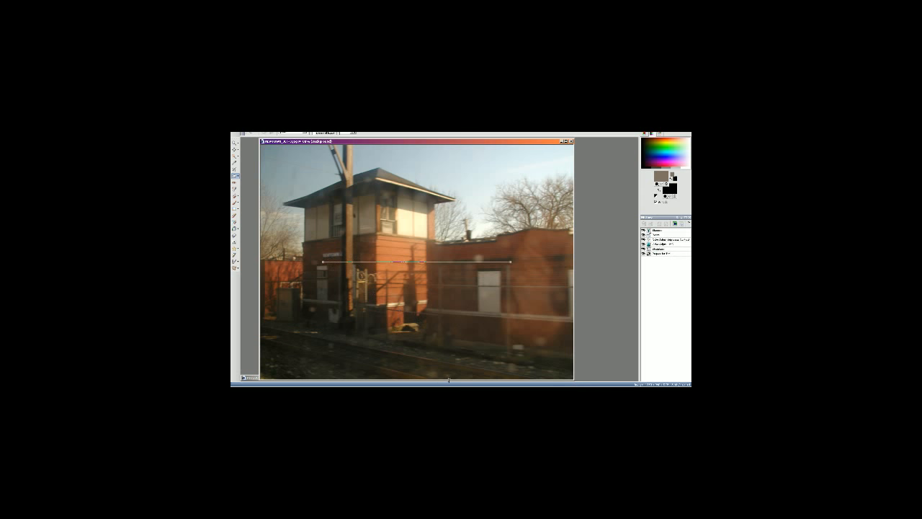
{"action": "left_click", "coordinate": [378, 381]}
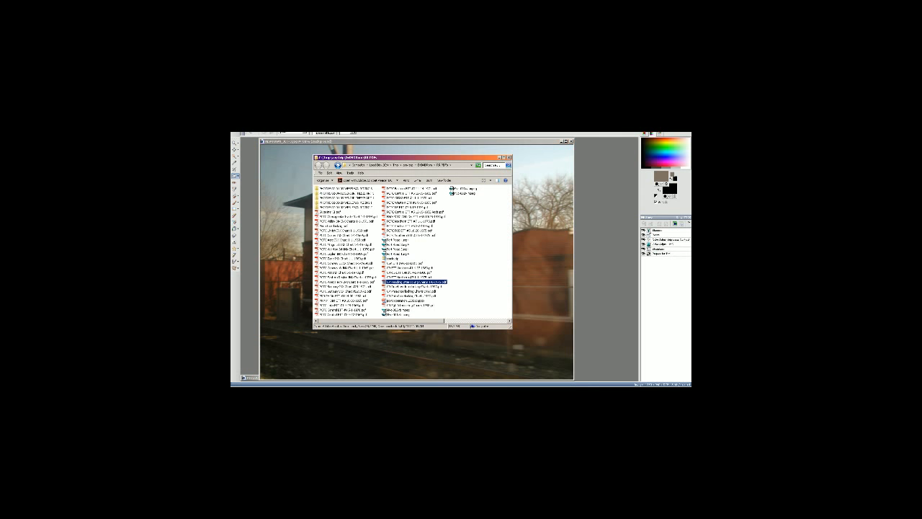
{"action": "key", "text": "alt+Tab"}
{"action": "key", "text": "alt+Tab"}
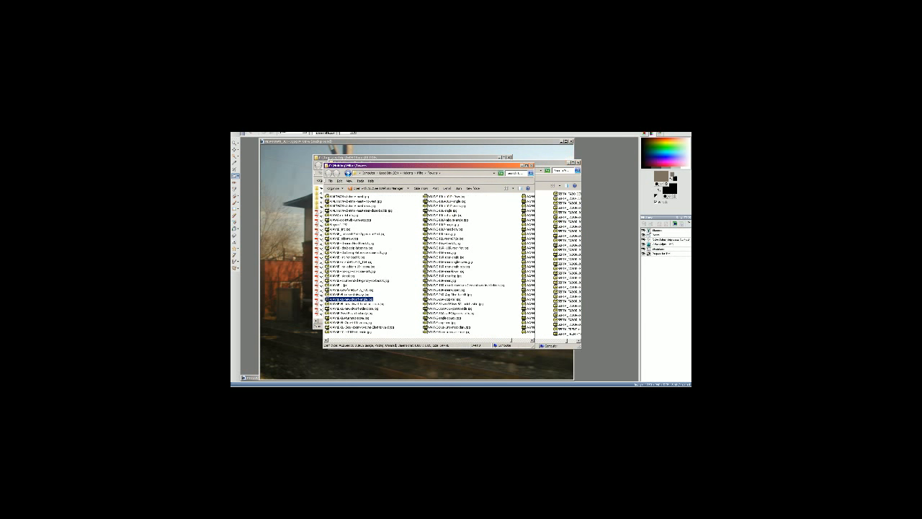
{"action": "key", "text": "alt+Tab"}
{"action": "left_click", "coordinate": [533, 248]}
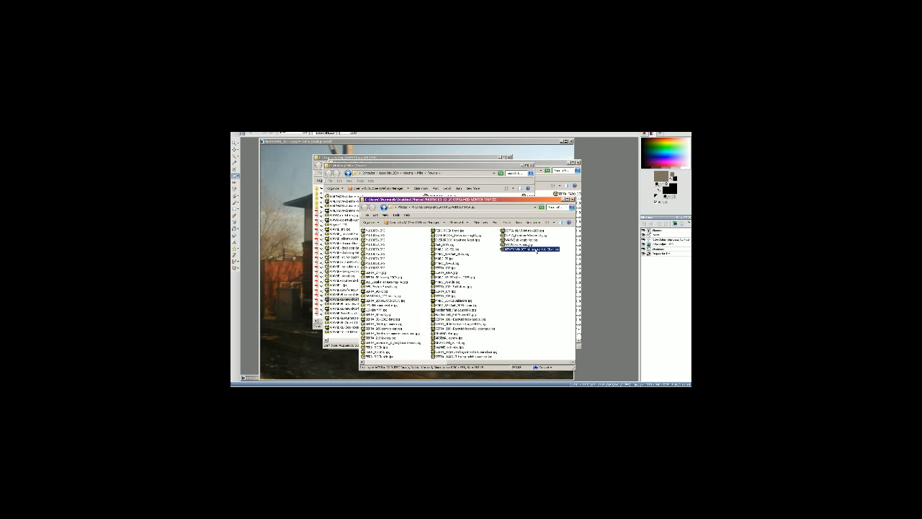
{"action": "left_click", "coordinate": [515, 271]}
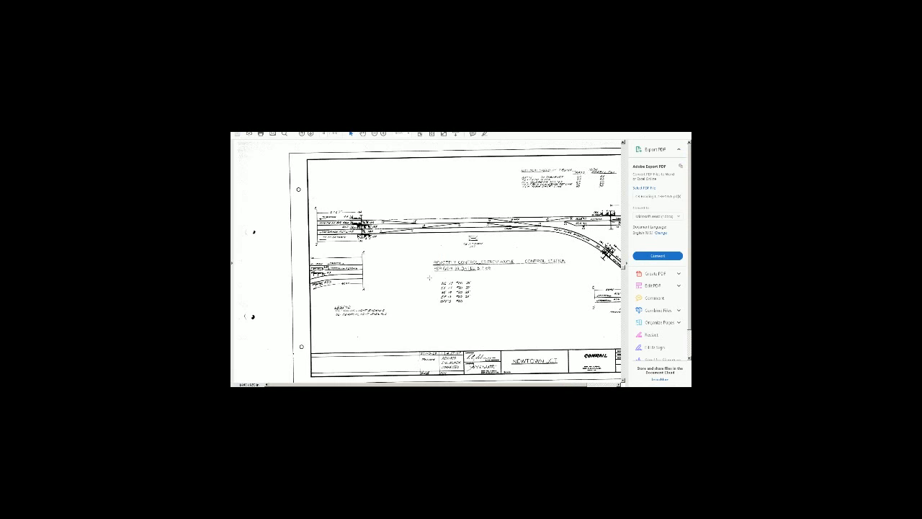
Step: Examine the Conrail interlocking diagrams in the PDF from Newtown Jct onward, past Norris, Phoenix and Tulpehocken Bridge
{"action": "scroll", "coordinate": [430, 278], "scroll_direction": "down", "scroll_amount": 5}
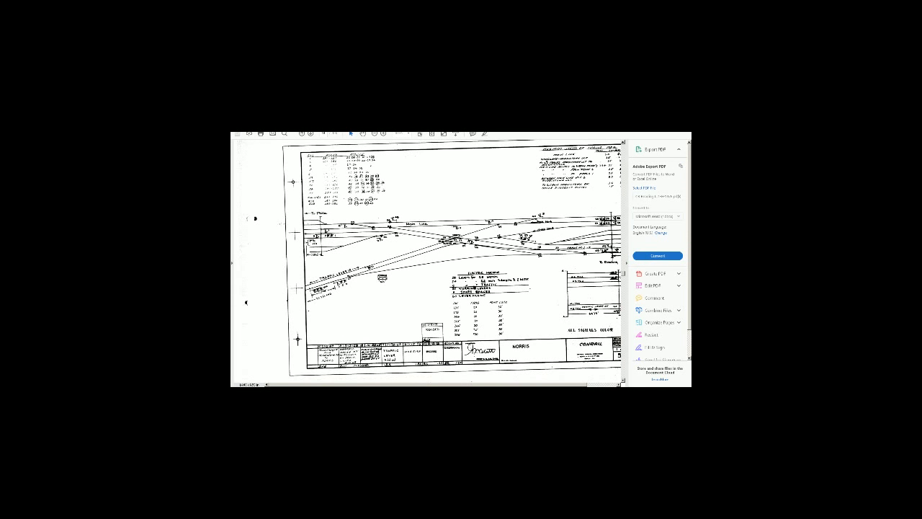
{"action": "scroll", "coordinate": [549, 315], "scroll_direction": "down", "scroll_amount": 4}
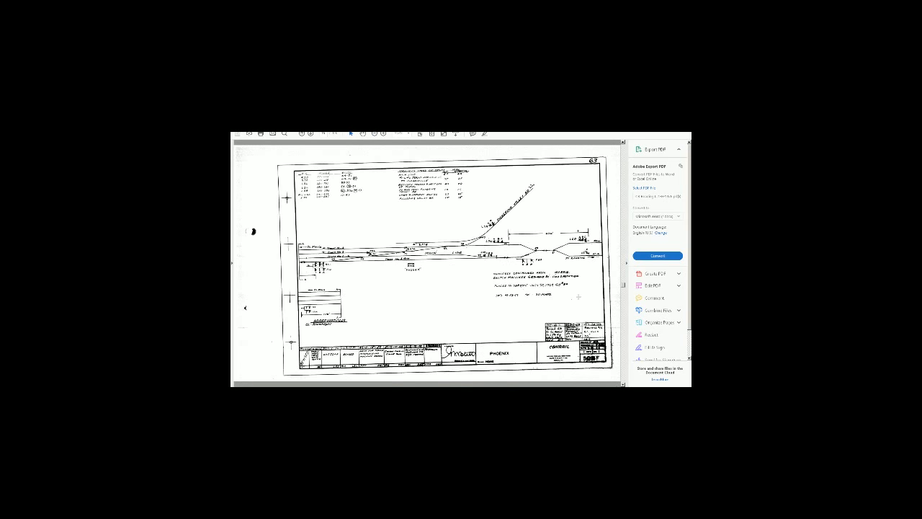
{"action": "scroll", "coordinate": [549, 316], "scroll_direction": "down", "scroll_amount": 4}
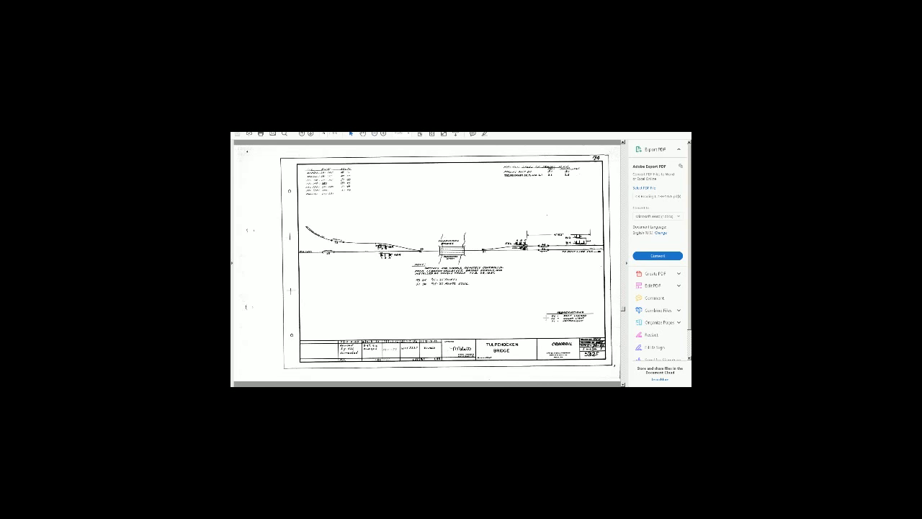
{"action": "scroll", "coordinate": [545, 318], "scroll_direction": "down", "scroll_amount": 3}
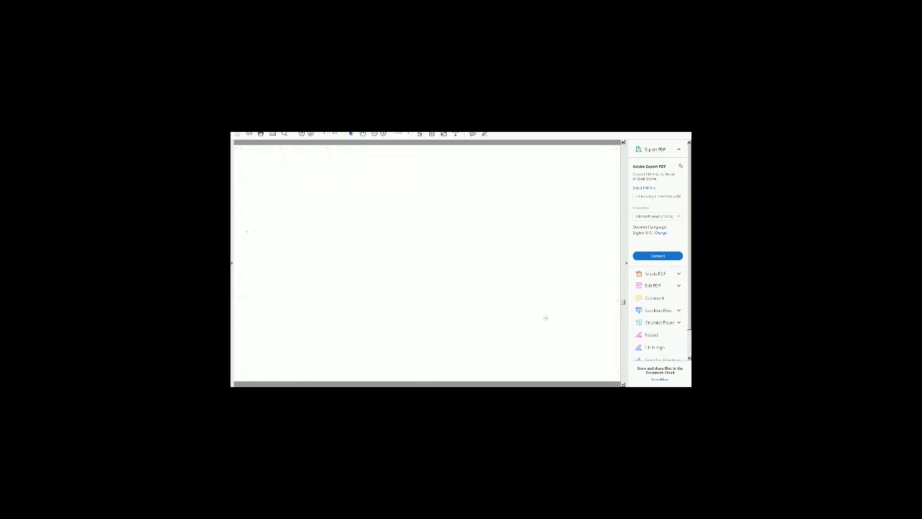
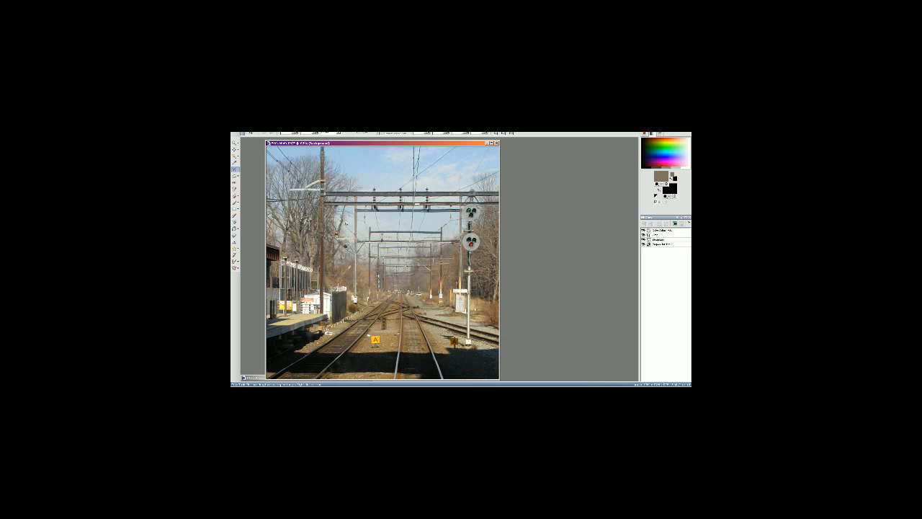
Step: Resize the trackside signal photo with the preset dimensions and sharpen it
{"action": "left_click", "coordinate": [266, 129]}
{"action": "left_click", "coordinate": [278, 142]}
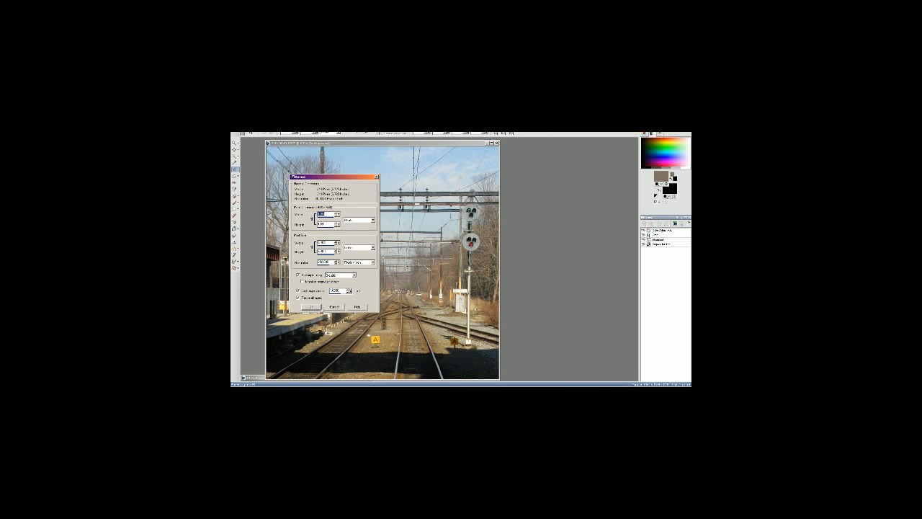
{"action": "left_click", "coordinate": [333, 307]}
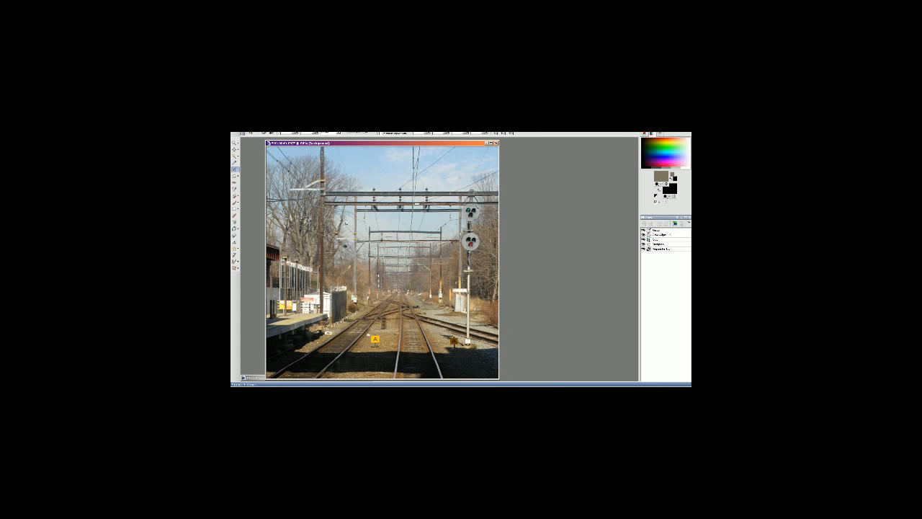
Step: Save the signal photo as a JPEG in the trip folder under a descriptive name with the SEPTA_ prefix
{"action": "left_click", "coordinate": [236, 128]}
{"action": "left_click", "coordinate": [247, 159]}
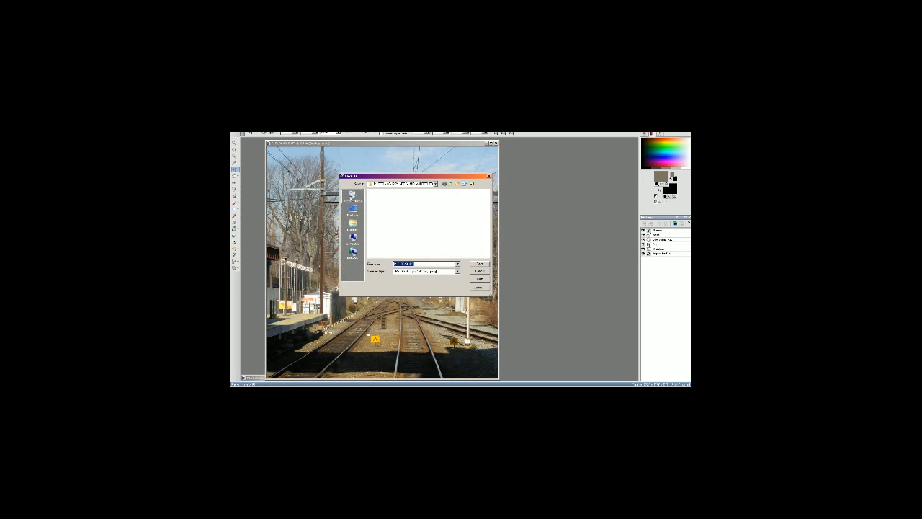
{"action": "type", "text": "SEPTA_"}
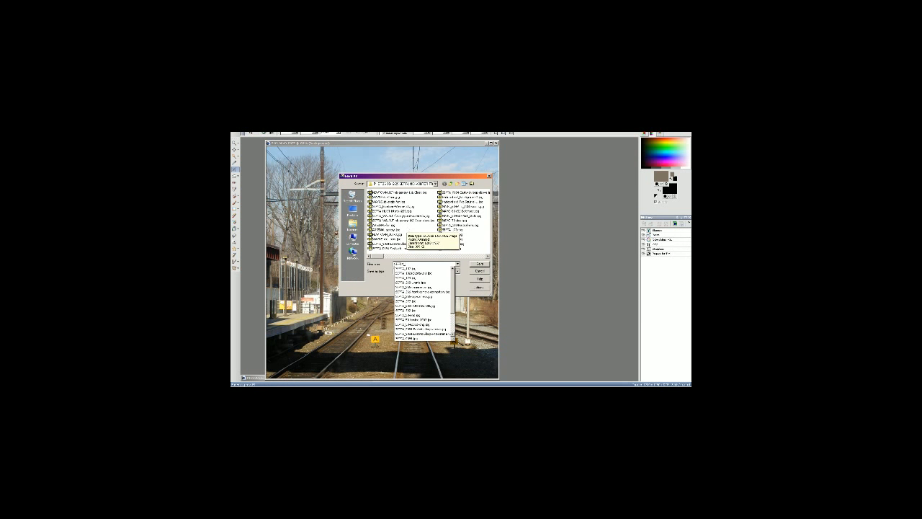
{"action": "key", "text": "Escape"}
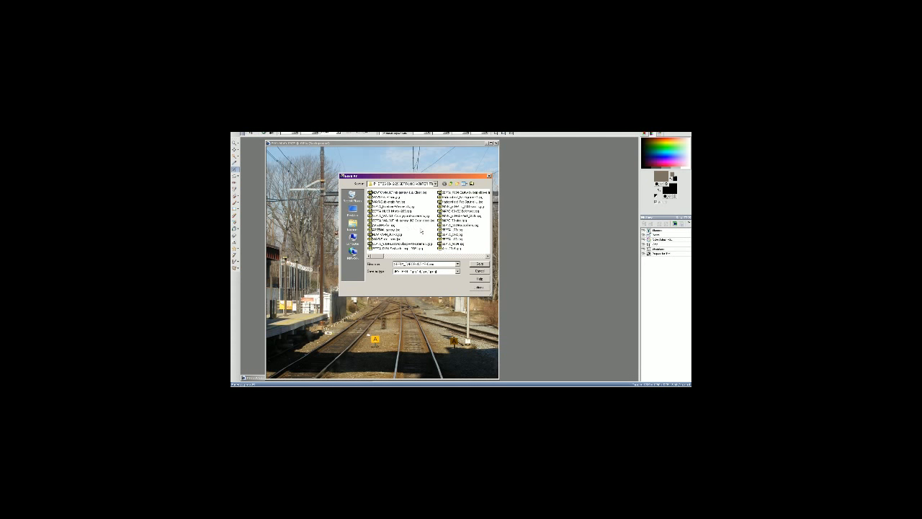
{"action": "left_click", "coordinate": [483, 266]}
Step: Check the saved signal photo in the trip folder and close its image in the editor
{"action": "key", "text": "alt+Tab"}
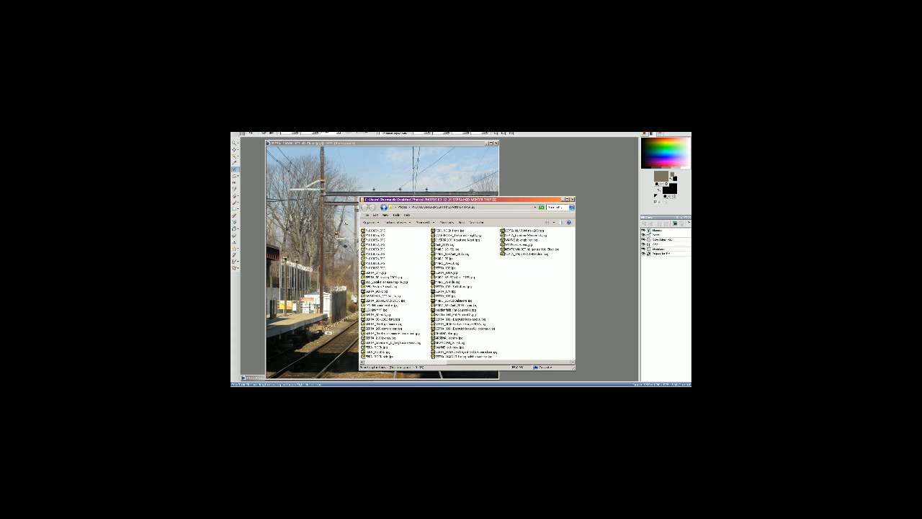
{"action": "left_click", "coordinate": [345, 224]}
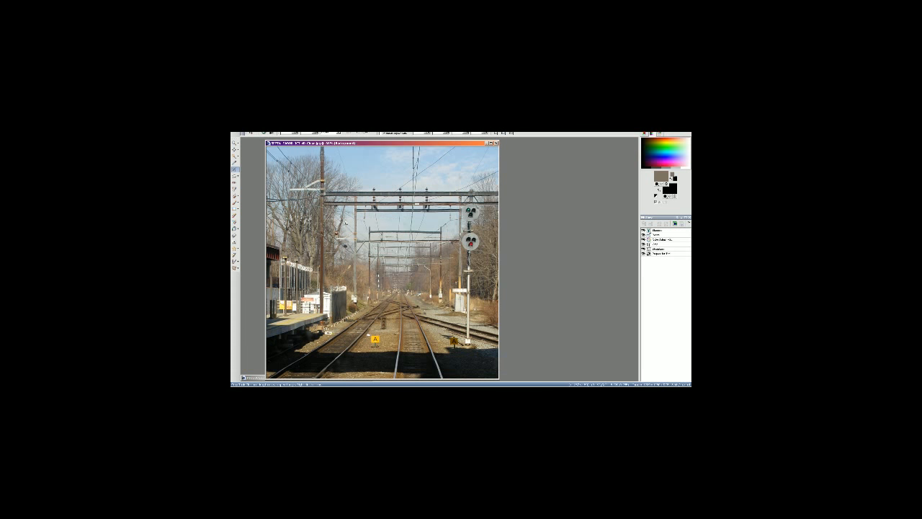
{"action": "left_click", "coordinate": [496, 143]}
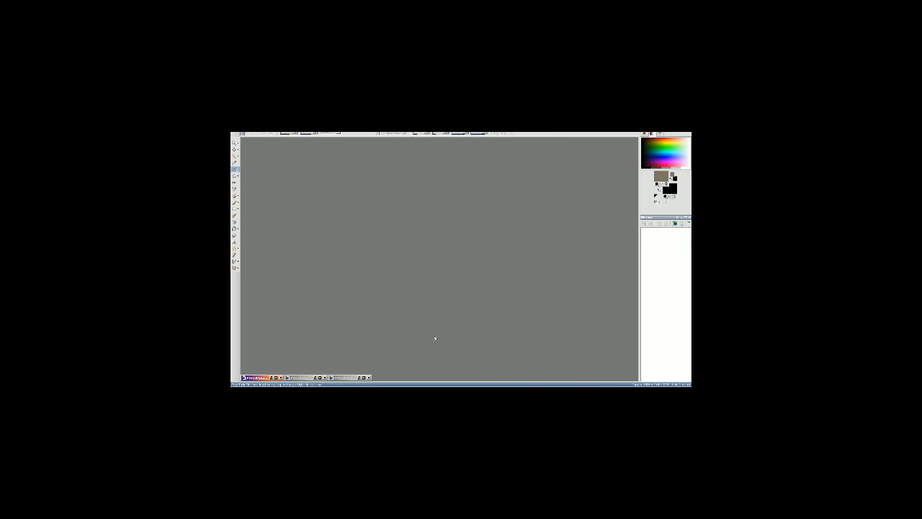
Step: Restore the minimized photo of the switch machine beside the rail and try to straighten it
{"action": "left_click", "coordinate": [359, 378]}
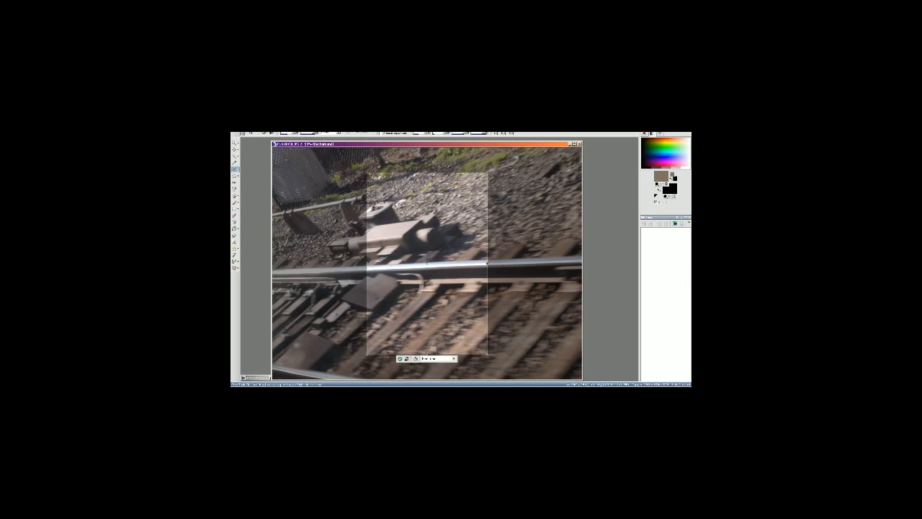
{"action": "left_click", "coordinate": [234, 176]}
{"action": "left_click_drag", "start_coordinate": [520, 262], "coordinate": [520, 262]}
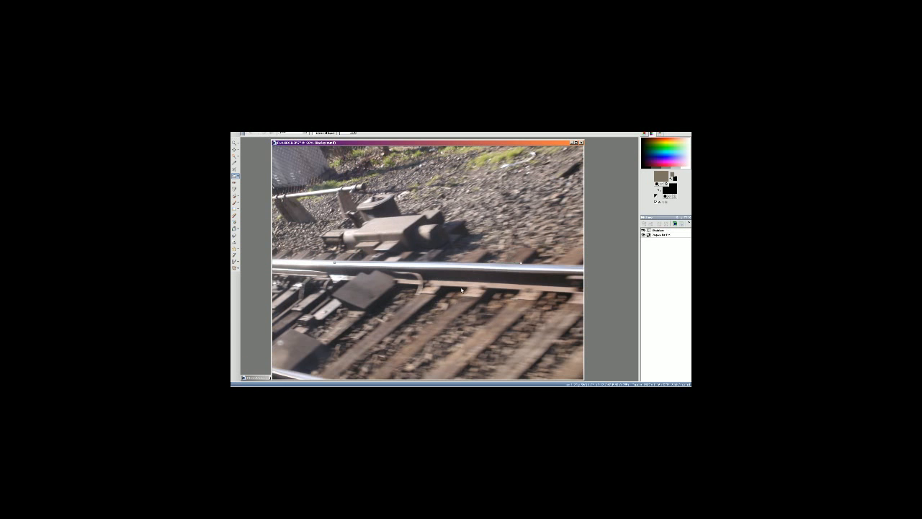
Step: Try to straighten the switch machine photo with different reference lines, undoing each attempt
{"action": "left_click_drag", "start_coordinate": [334, 262], "coordinate": [514, 226]}
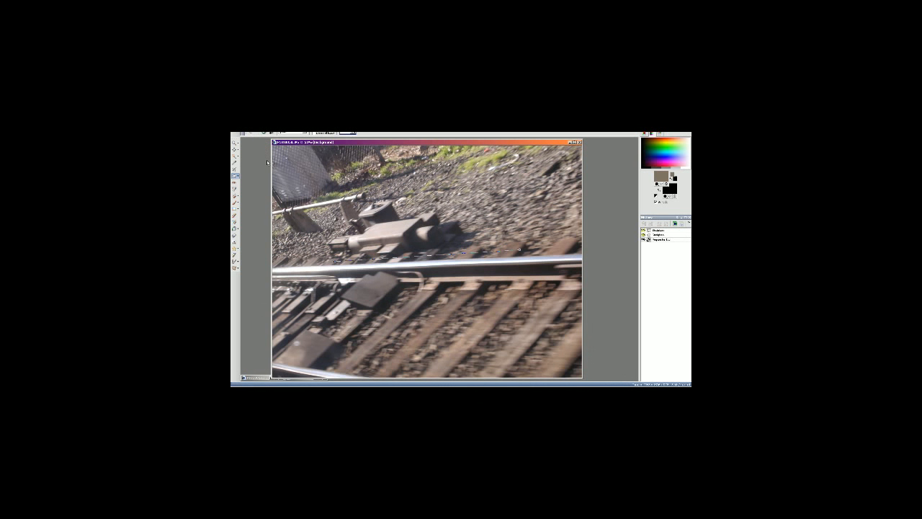
{"action": "left_click_drag", "start_coordinate": [519, 248], "coordinate": [514, 276]}
{"action": "left_click", "coordinate": [271, 133]}
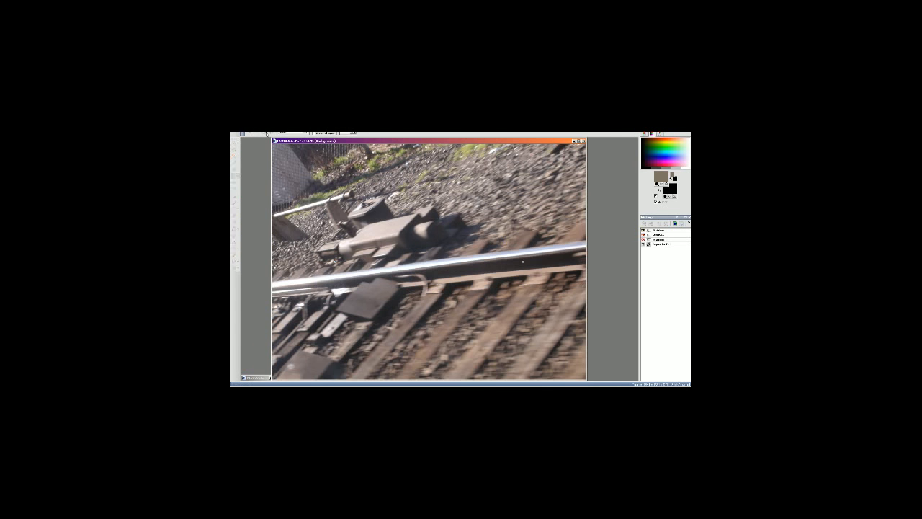
{"action": "key", "text": "ctrl+z"}
{"action": "left_click_drag", "start_coordinate": [511, 274], "coordinate": [490, 205]}
{"action": "left_click", "coordinate": [263, 133]}
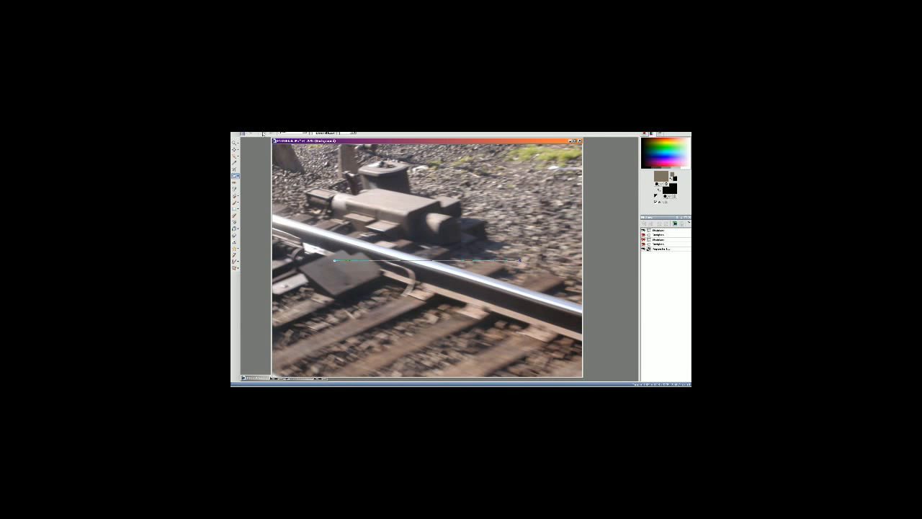
{"action": "key", "text": "ctrl+z"}
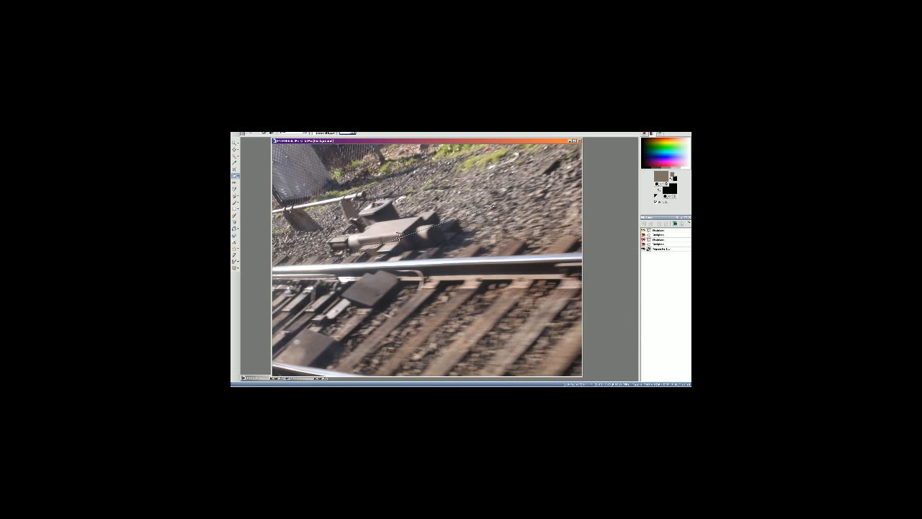
Step: Straighten the photo along the body of the switch machine and crop it around the machine and nearby rail
{"action": "left_click_drag", "start_coordinate": [383, 239], "coordinate": [321, 150]}
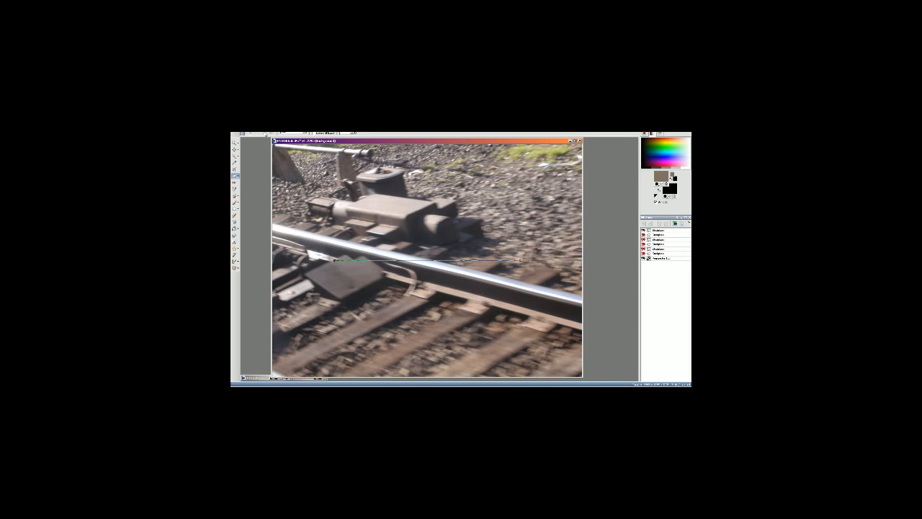
{"action": "left_click", "coordinate": [234, 169]}
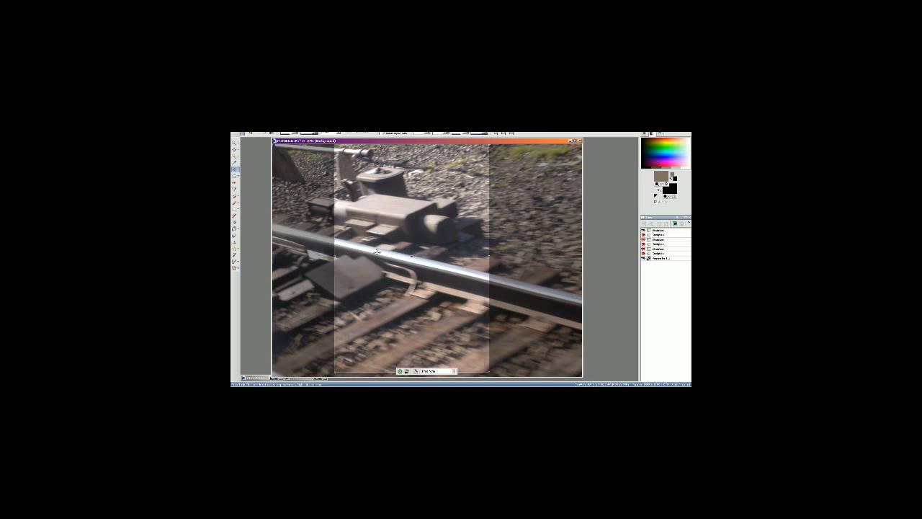
{"action": "left_click_drag", "start_coordinate": [414, 375], "coordinate": [413, 345]}
{"action": "left_click_drag", "start_coordinate": [430, 304], "coordinate": [527, 310]}
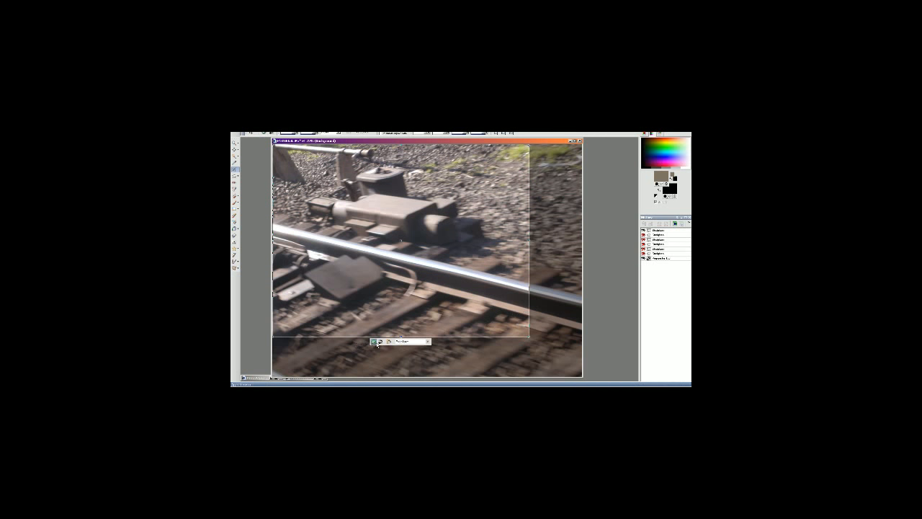
{"action": "left_click", "coordinate": [374, 341]}
{"action": "left_click", "coordinate": [267, 126]}
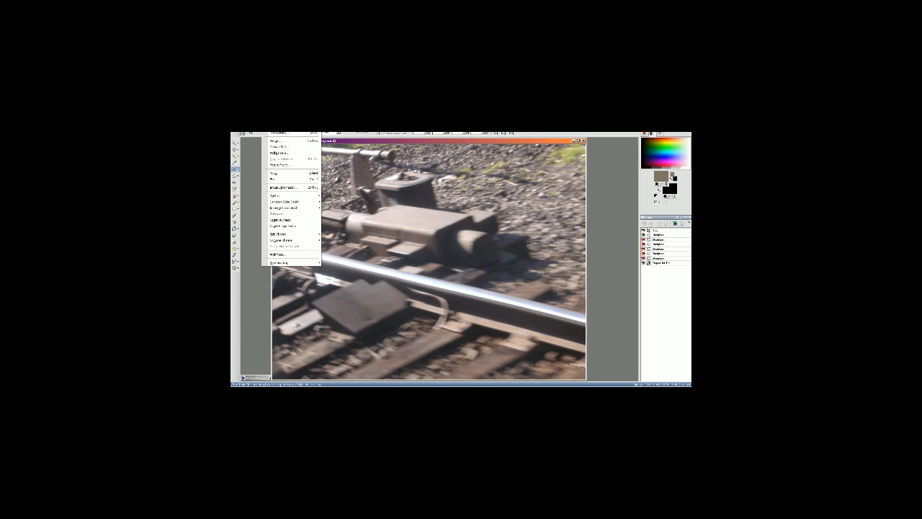
{"action": "left_click", "coordinate": [294, 141]}
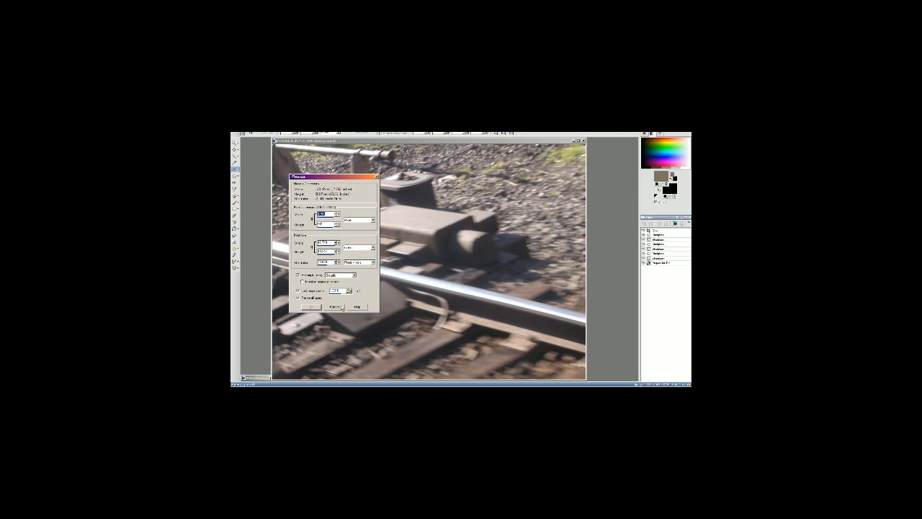
{"action": "left_click", "coordinate": [335, 306]}
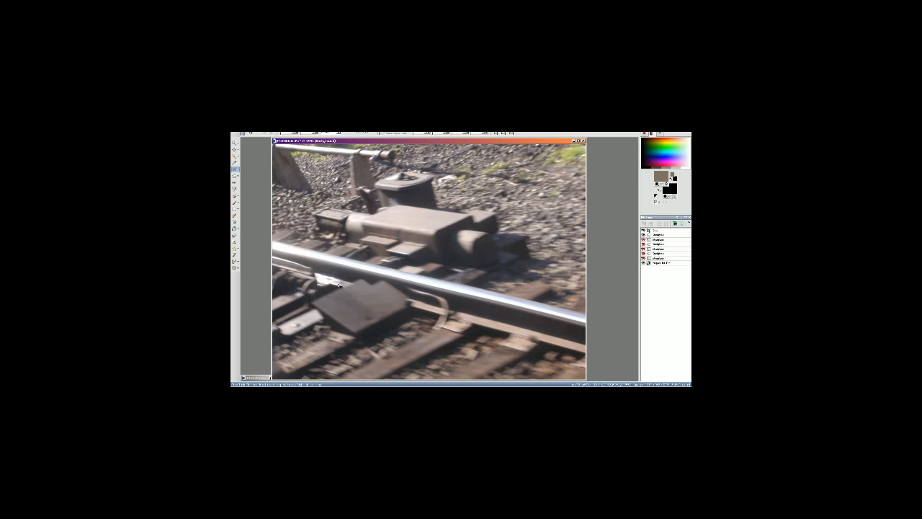
Step: Save the switch machine photo in the trip folder under a name based on the first listed SEPTA file, replacing the existing file
{"action": "left_click", "coordinate": [238, 128]}
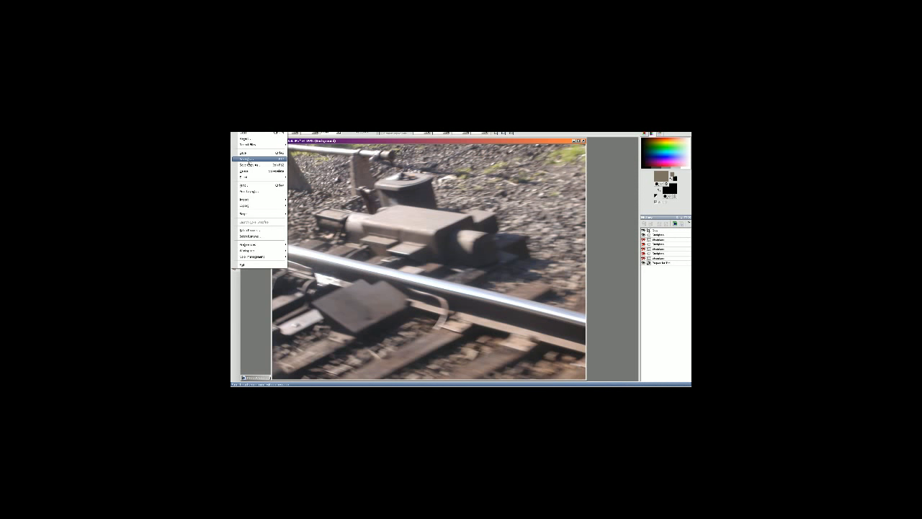
{"action": "left_click", "coordinate": [259, 158]}
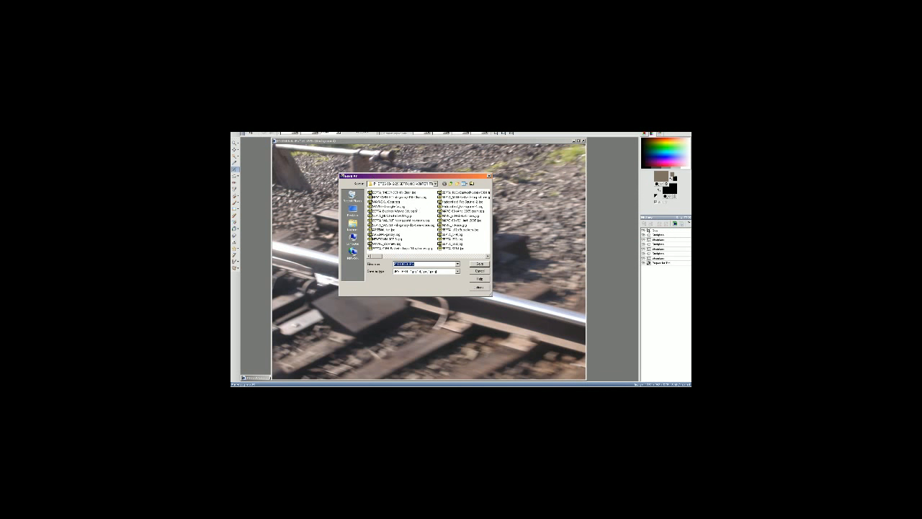
{"action": "left_click", "coordinate": [401, 193]}
{"action": "key", "text": "BackSpace"}
{"action": "left_click", "coordinate": [479, 264]}
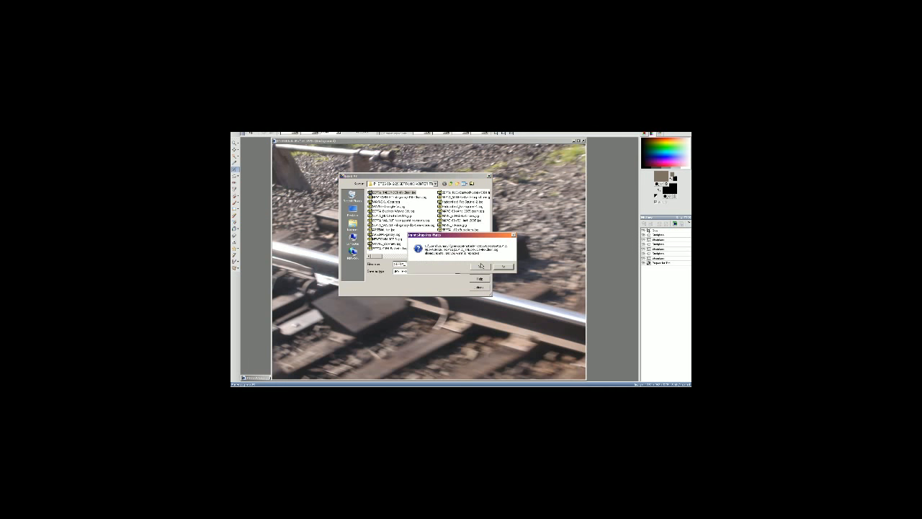
{"action": "left_click", "coordinate": [480, 267]}
Step: Find the saved switch machine photo in the trip folder and close its image in the editor
{"action": "key", "text": "alt+Tab"}
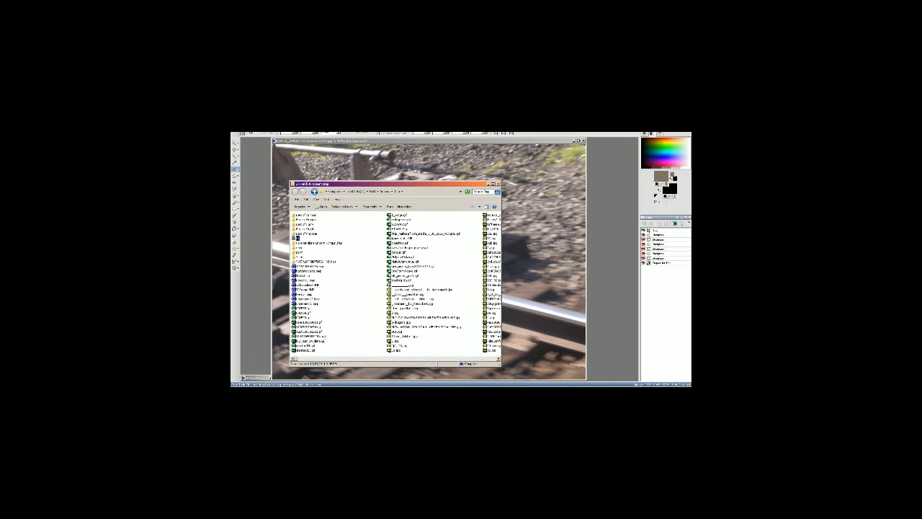
{"action": "key", "text": "alt+Tab"}
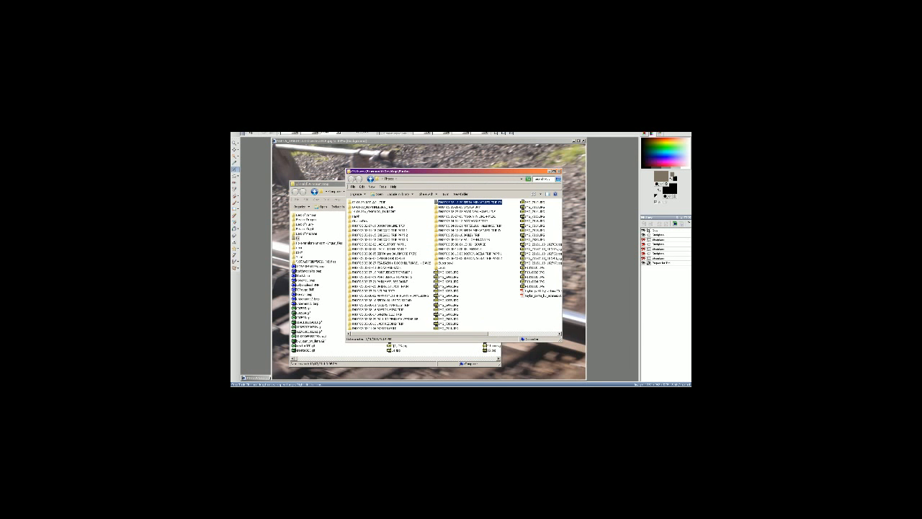
{"action": "key", "text": "alt+Tab"}
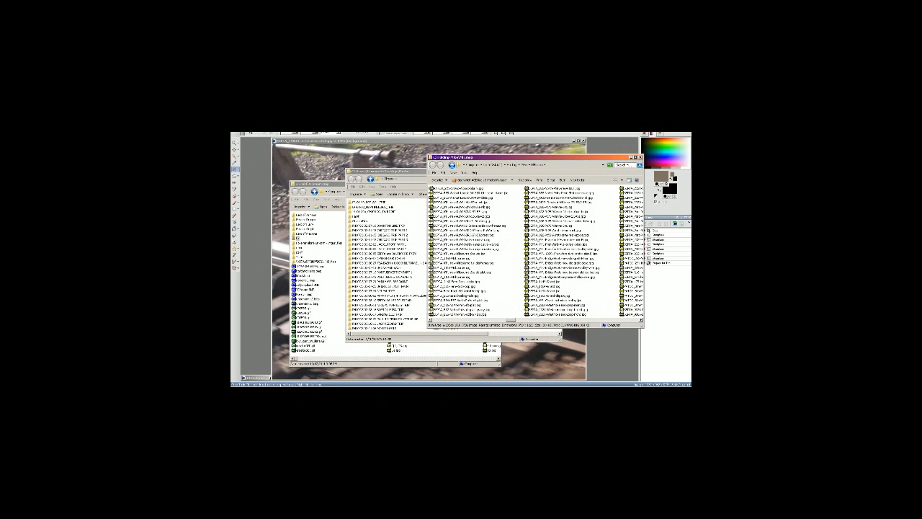
{"action": "key", "text": "alt+Tab"}
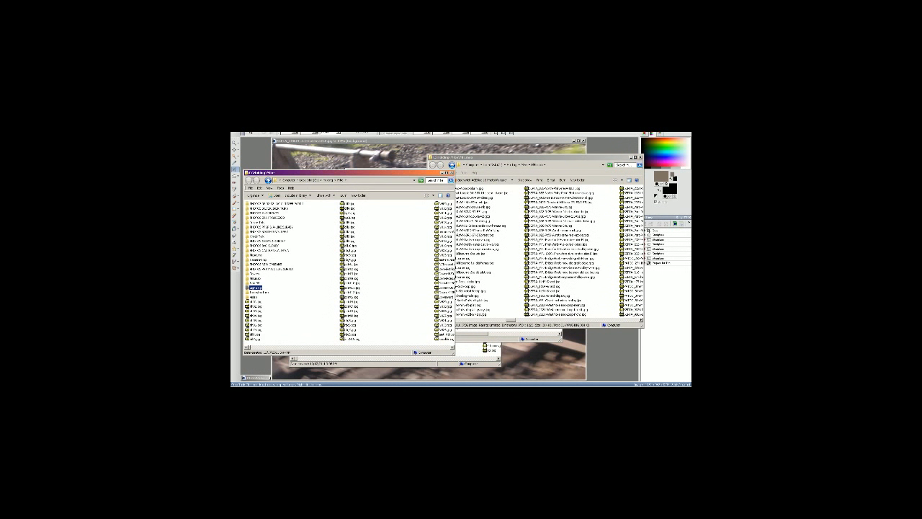
{"action": "key", "text": "alt+Tab"}
{"action": "key", "text": "alt+Tab"}
{"action": "key", "text": "alt+Tab"}
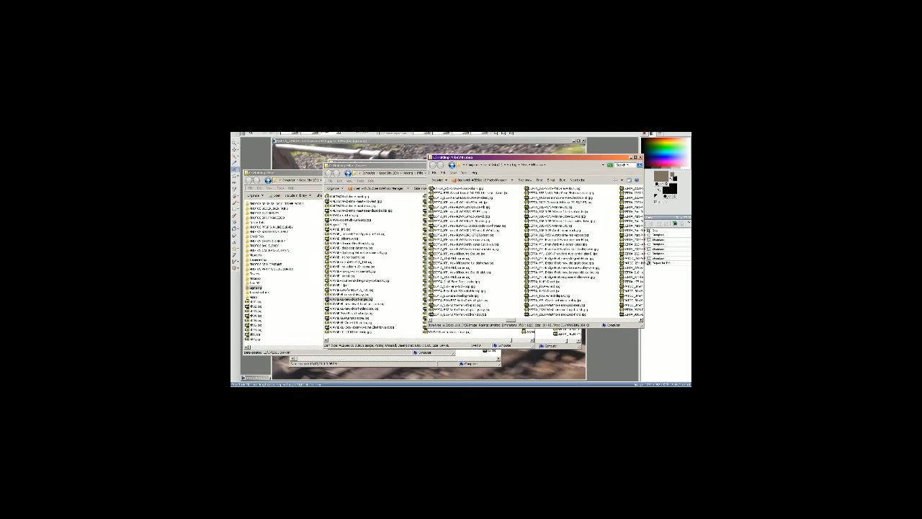
{"action": "key", "text": "alt+Tab"}
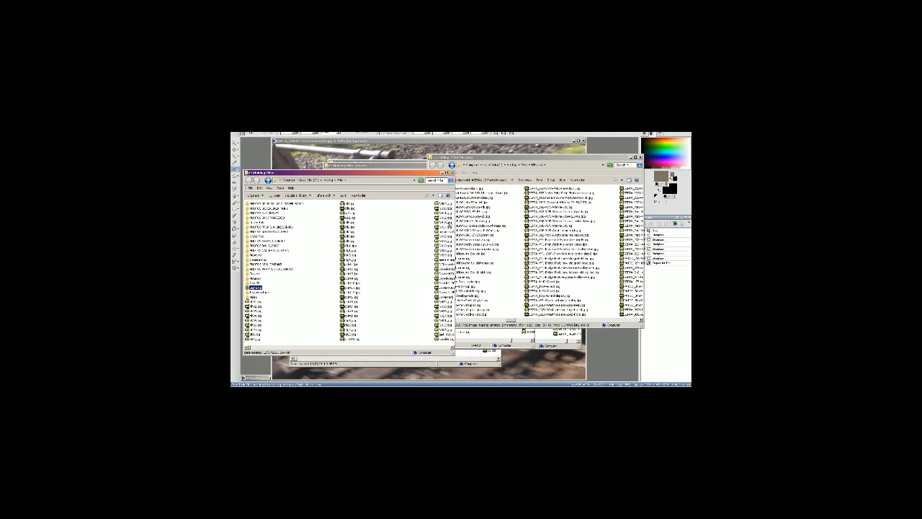
{"action": "key", "text": "alt+Tab"}
{"action": "left_click", "coordinate": [525, 258]}
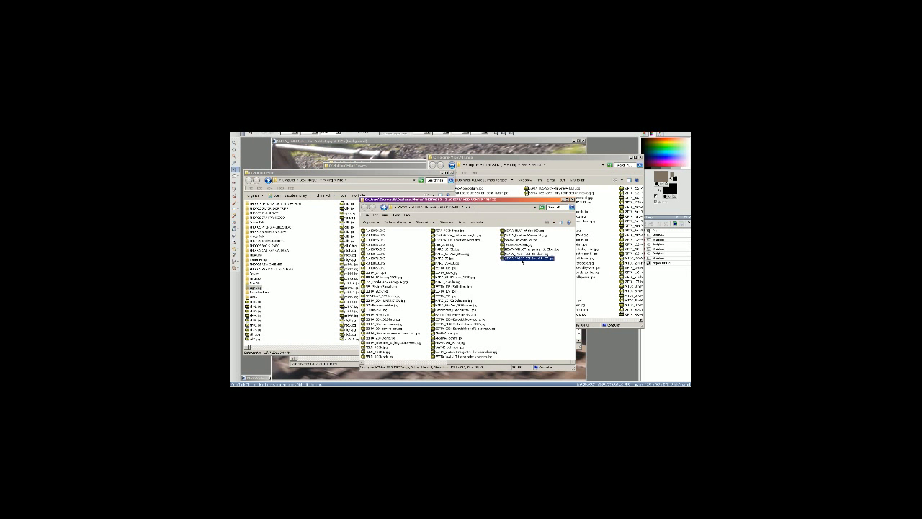
{"action": "key", "text": "alt+Tab"}
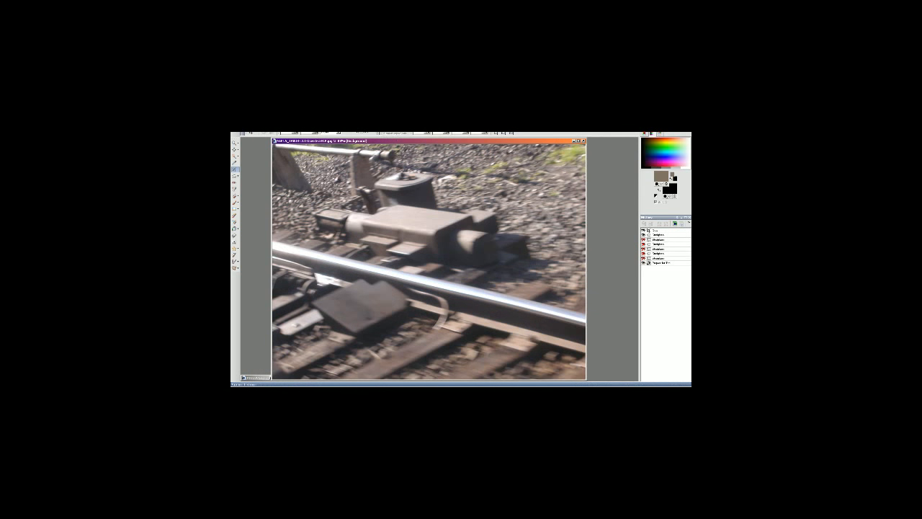
{"action": "key", "text": "ctrl+l"}
{"action": "left_click", "coordinate": [574, 141]}
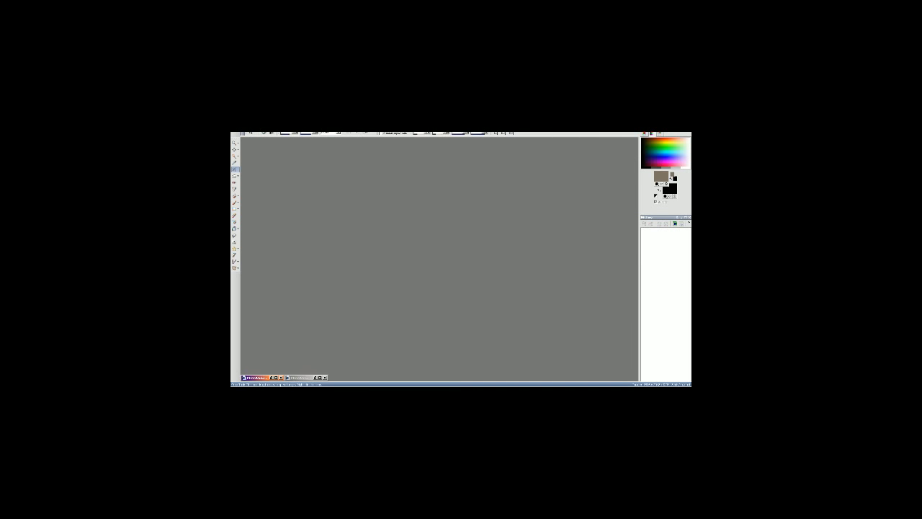
Step: Restore the minimized photo of the oncoming train and try to straighten it, undoing the attempt
{"action": "left_click", "coordinate": [315, 377]}
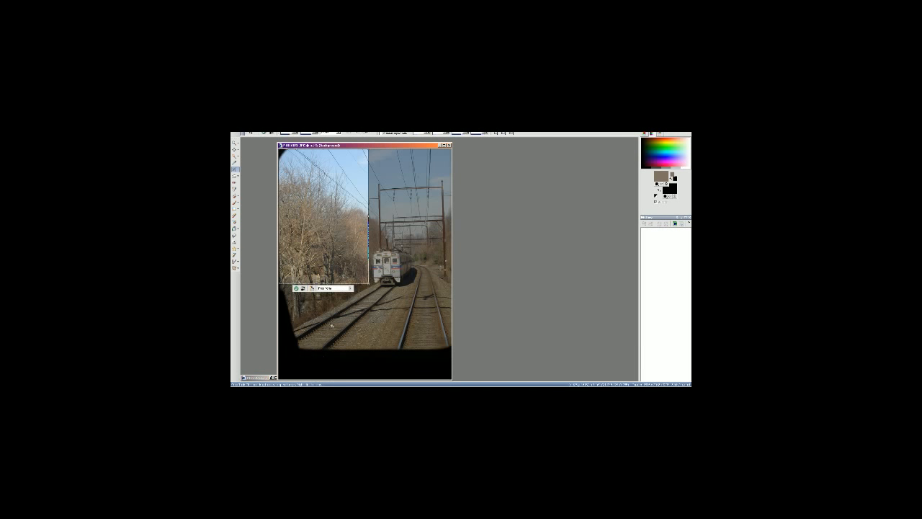
{"action": "left_click", "coordinate": [235, 176]}
{"action": "mouse_move", "coordinate": [370, 263]}
{"action": "left_mouse_down"}
{"action": "mouse_move", "coordinate": [399, 220]}
{"action": "mouse_move", "coordinate": [328, 224]}
{"action": "left_mouse_up"}
{"action": "left_click", "coordinate": [264, 134]}
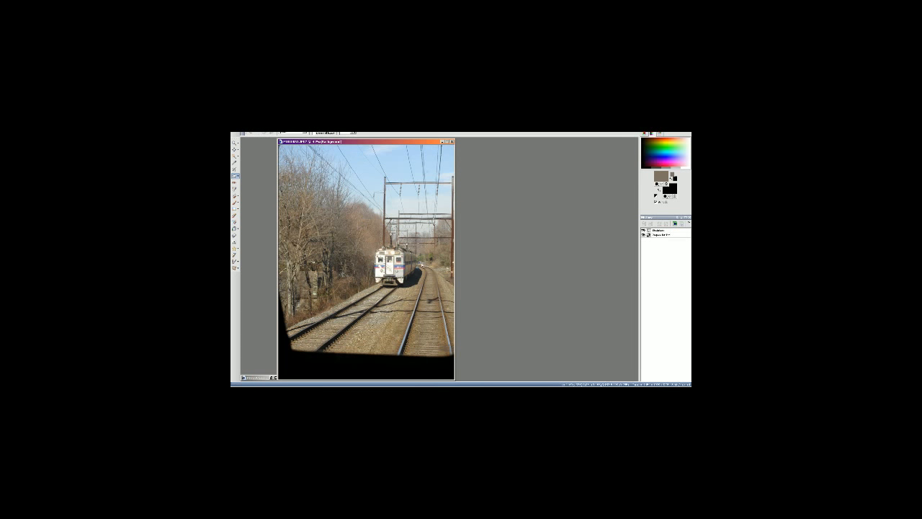
{"action": "left_click_drag", "start_coordinate": [419, 263], "coordinate": [330, 263]}
{"action": "key", "text": "ctrl+z"}
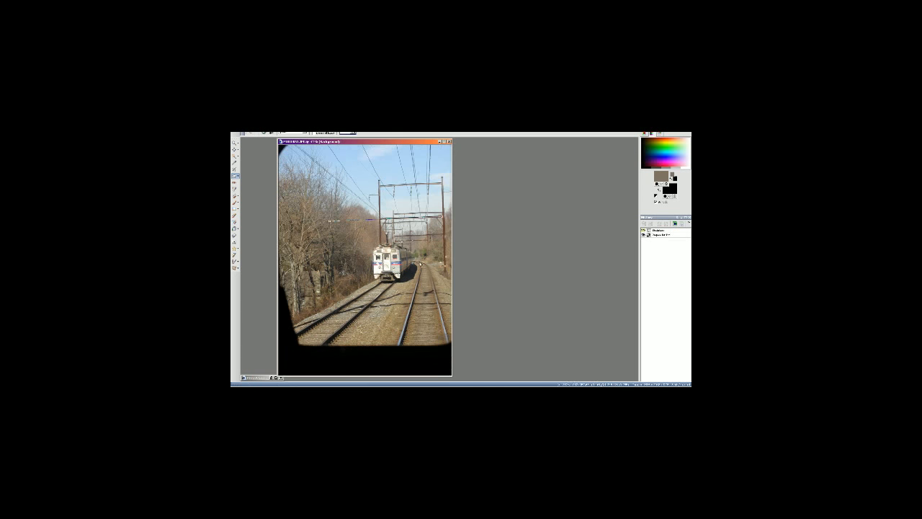
Step: Straighten the train photo along the catenary pole beside the track and crop it around the train, tracks and overhead structures
{"action": "left_click_drag", "start_coordinate": [440, 184], "coordinate": [446, 308]}
{"action": "left_click", "coordinate": [263, 133]}
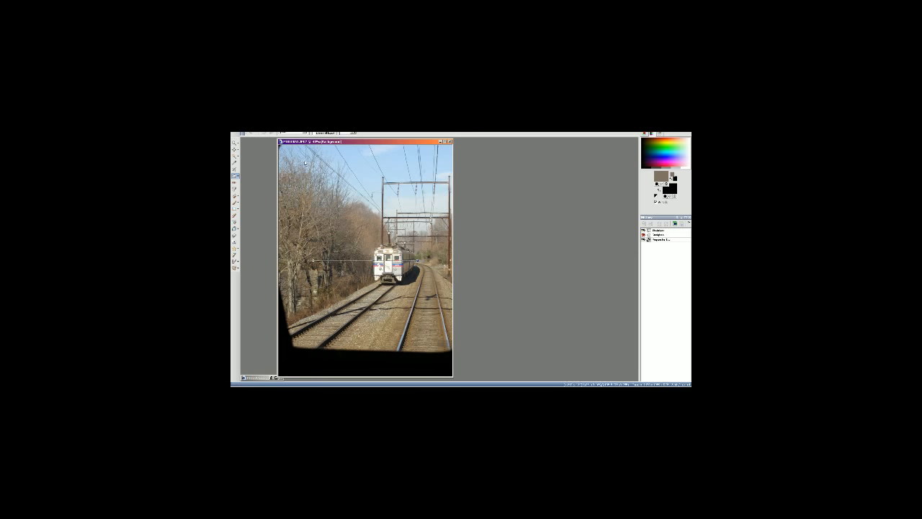
{"action": "left_click", "coordinate": [234, 169]}
{"action": "left_click_drag", "start_coordinate": [377, 260], "coordinate": [418, 227]}
{"action": "left_click_drag", "start_coordinate": [358, 275], "coordinate": [347, 277]}
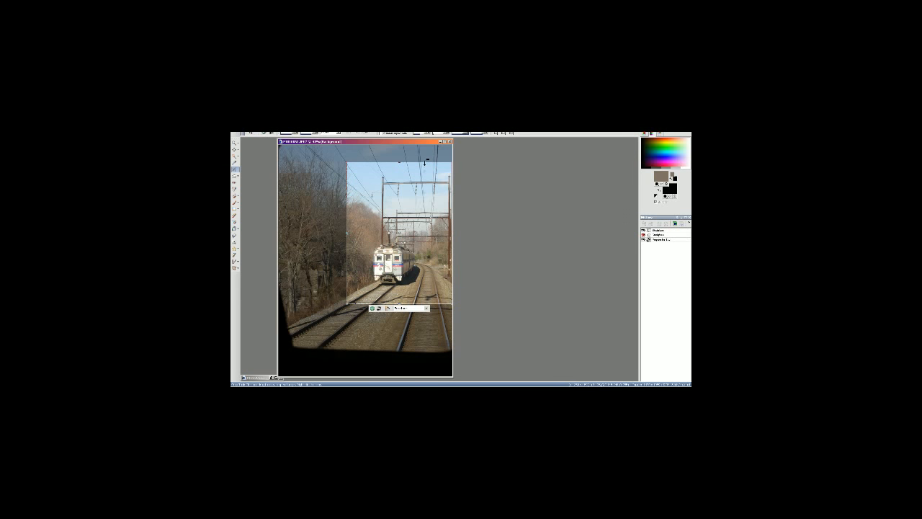
{"action": "left_click_drag", "start_coordinate": [425, 163], "coordinate": [426, 164]}
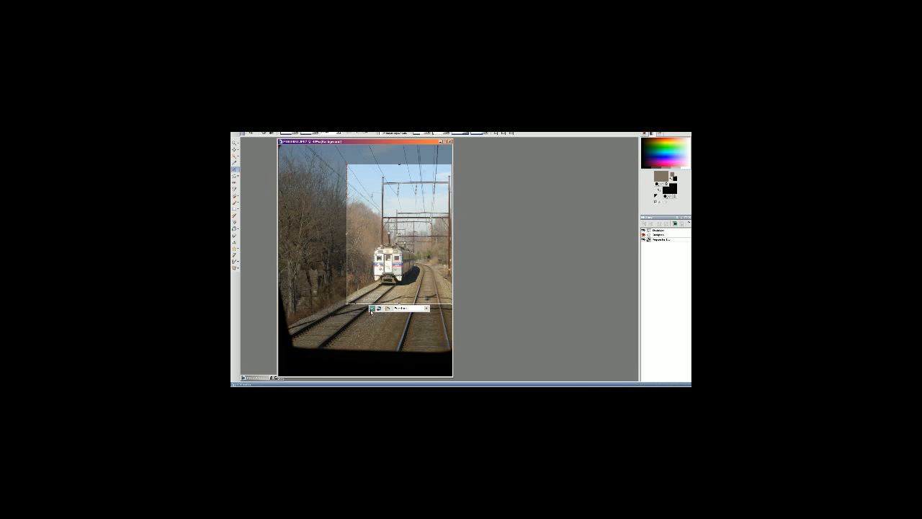
{"action": "left_click", "coordinate": [370, 308]}
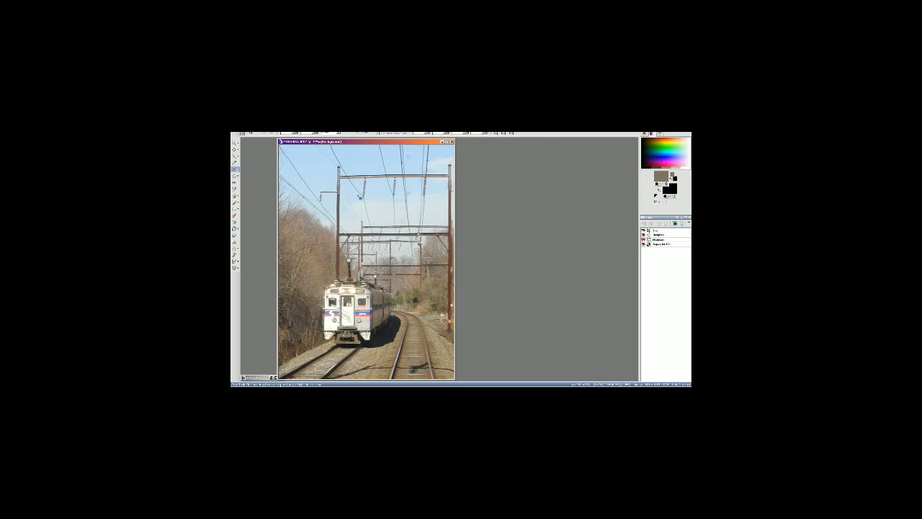
Step: Apply the tone adjustment to the cropped train photo and resize it to 1000 pixels
{"action": "key", "text": "shift+g"}
{"action": "left_click", "coordinate": [387, 312]}
{"action": "left_click", "coordinate": [271, 133]}
{"action": "left_click", "coordinate": [274, 139]}
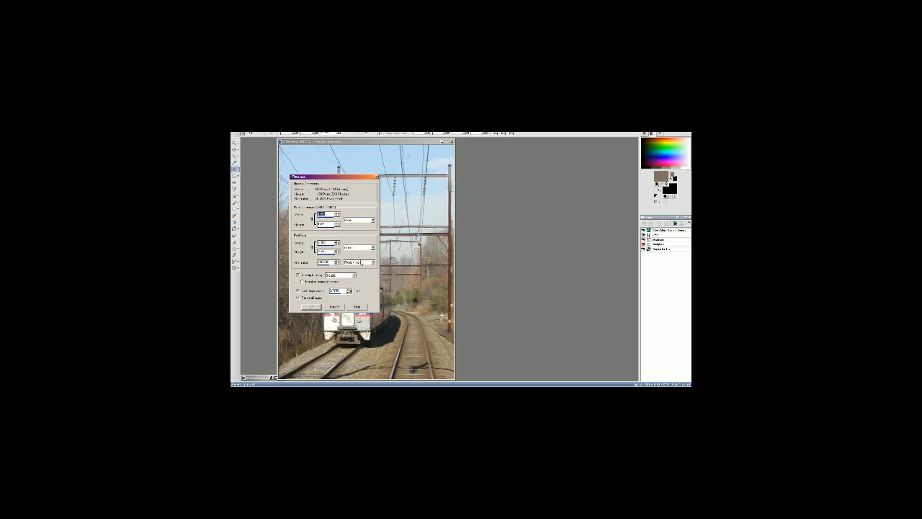
{"action": "type", "text": "1000"}
{"action": "left_click", "coordinate": [317, 307]}
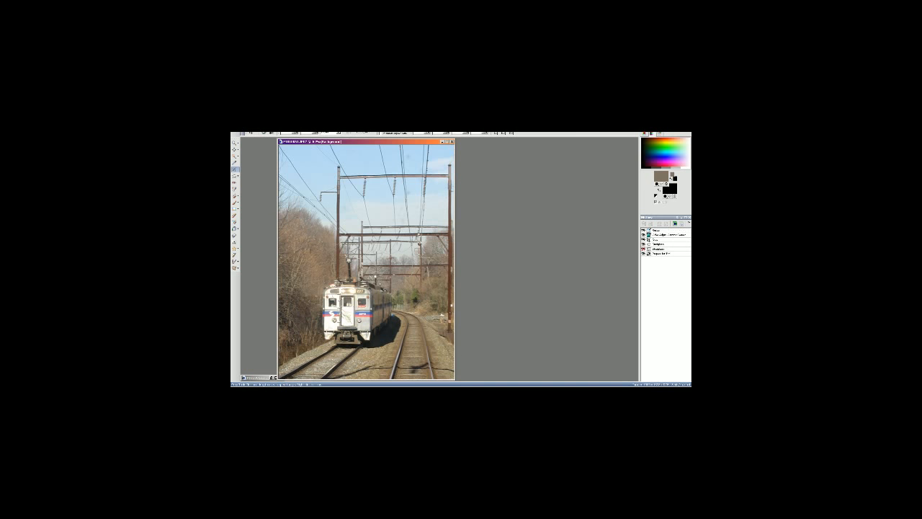
Step: Save the edited train photo under a new name
{"action": "left_click", "coordinate": [242, 132]}
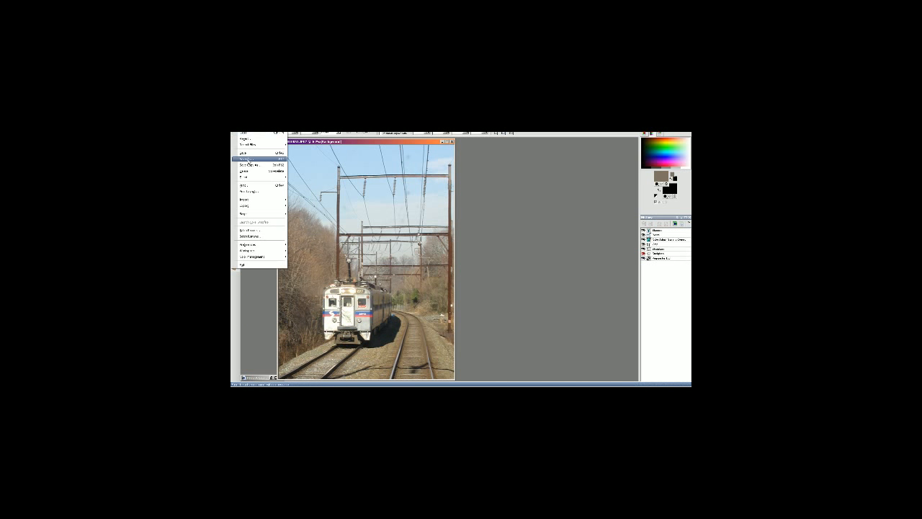
Step: Save the train photo as a JPEG under a file name ending in 277
{"action": "left_click", "coordinate": [246, 159]}
{"action": "left_click", "coordinate": [413, 256]}
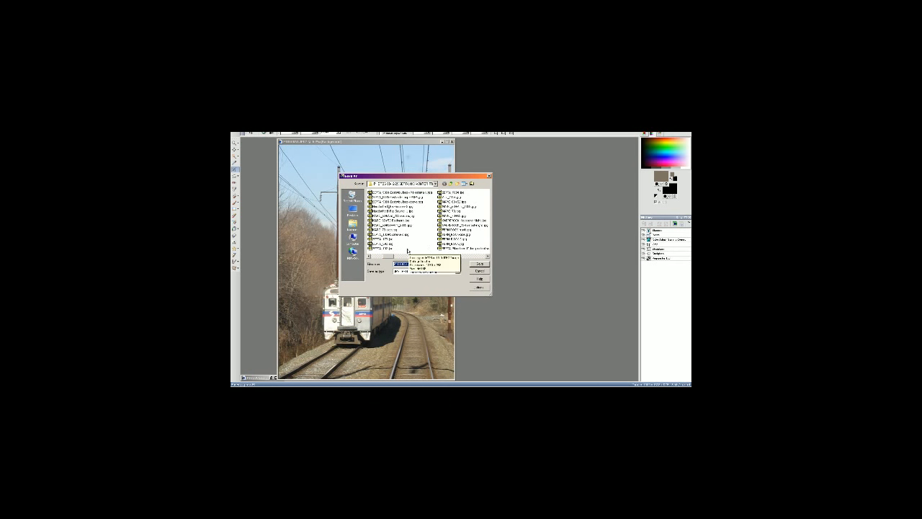
{"action": "left_click", "coordinate": [381, 248]}
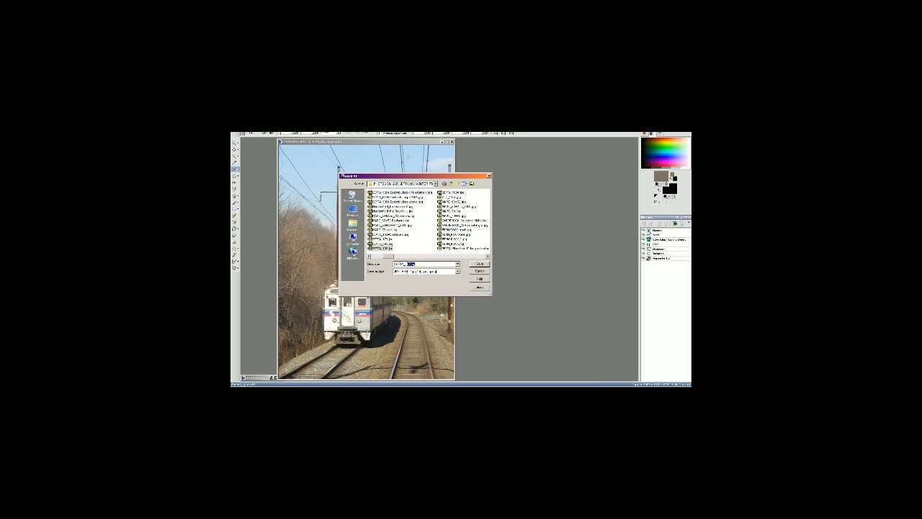
{"action": "left_click_drag", "start_coordinate": [406, 176], "coordinate": [452, 169]}
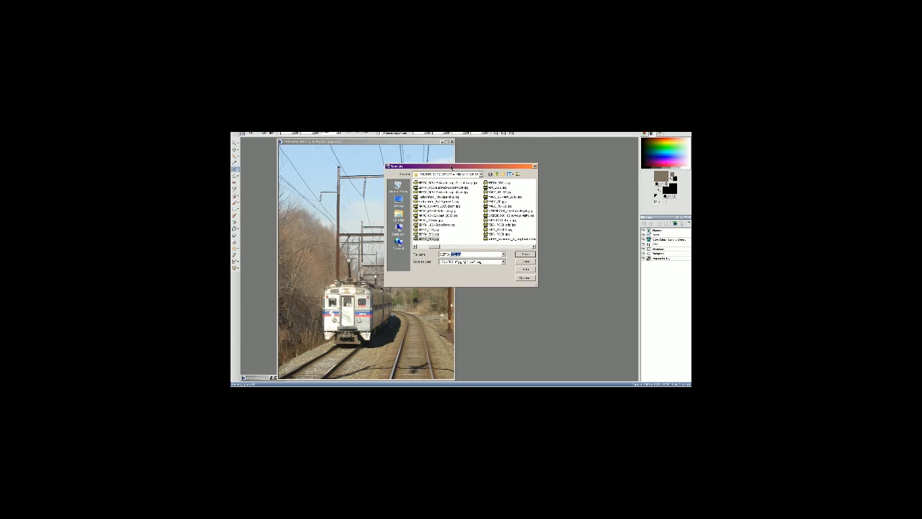
{"action": "type", "text": "277"}
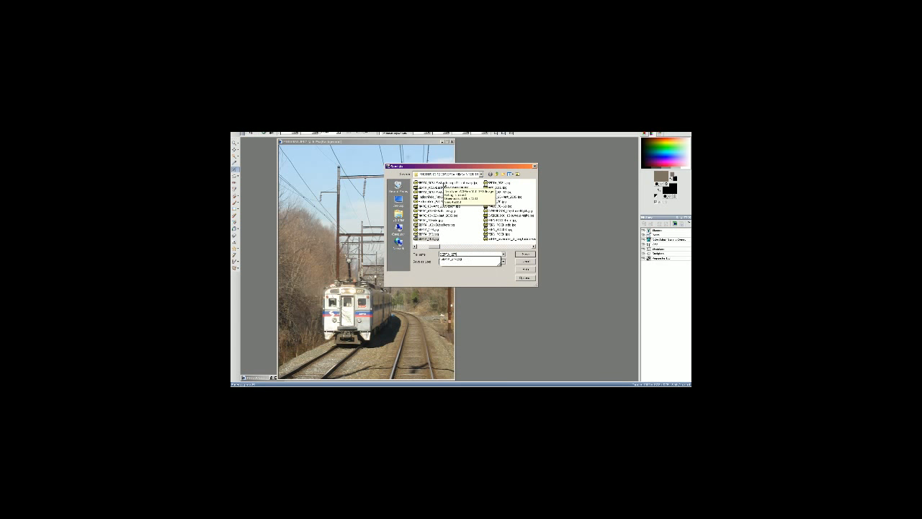
{"action": "left_click", "coordinate": [455, 261]}
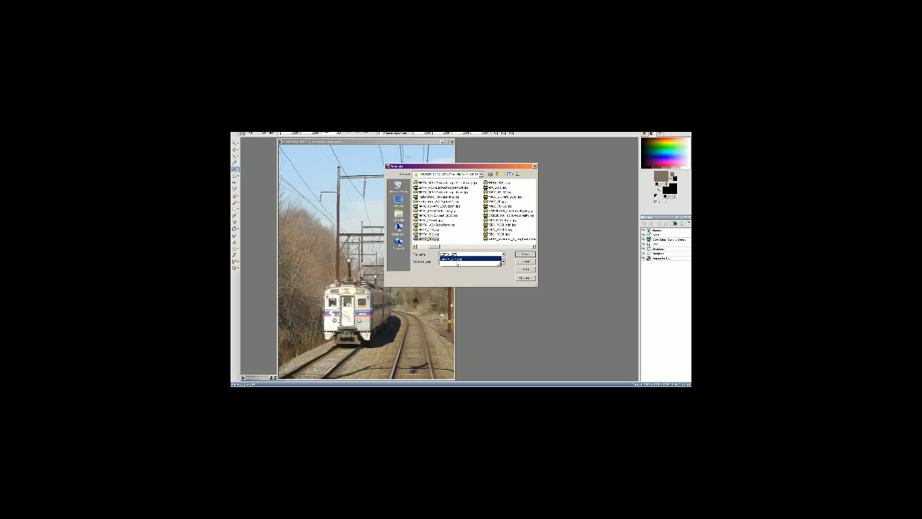
{"action": "left_click", "coordinate": [455, 260]}
{"action": "left_click", "coordinate": [521, 255]}
{"action": "left_click", "coordinate": [480, 265]}
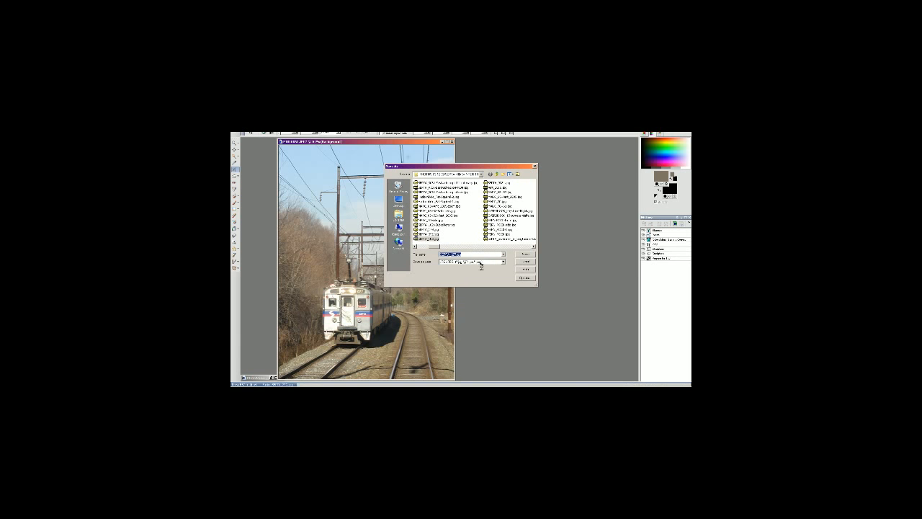
Step: Close the train photo, restore the minimized station photo and shift its crop area towards the brick tower
{"action": "left_click", "coordinate": [452, 141]}
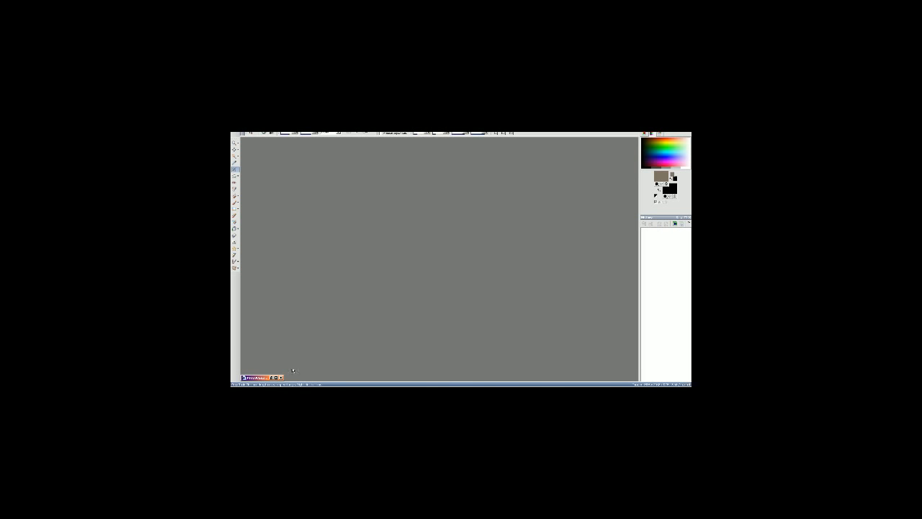
{"action": "left_click", "coordinate": [272, 378]}
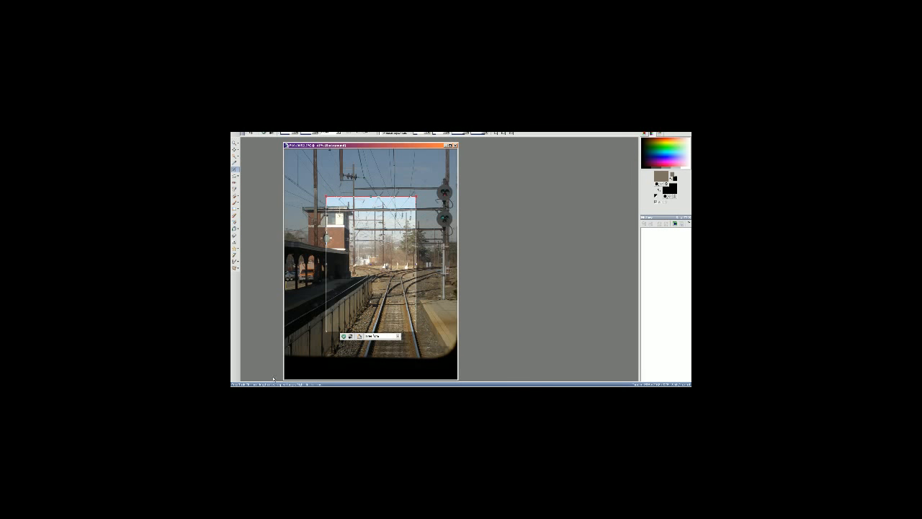
{"action": "left_click_drag", "start_coordinate": [414, 300], "coordinate": [370, 278]}
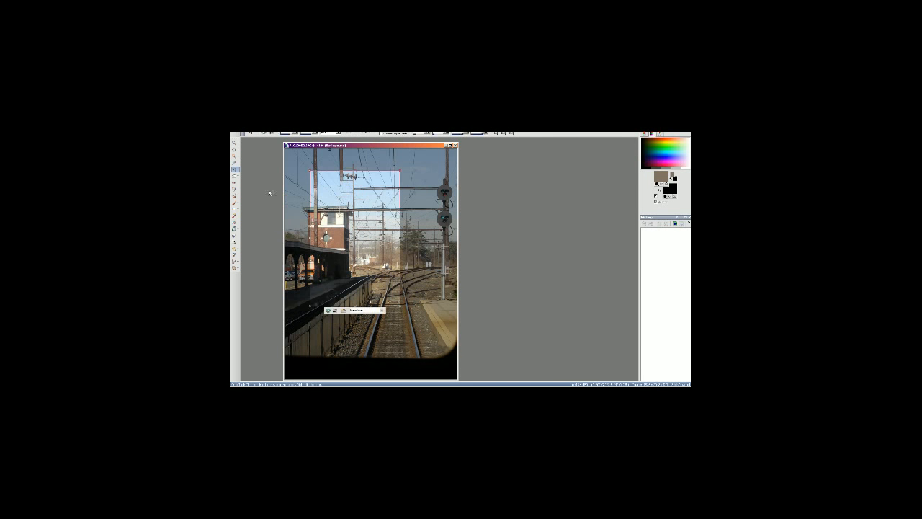
Step: Examine the track junction and switches beyond the platform in the station photo up close
{"action": "left_click", "coordinate": [234, 143]}
{"action": "left_click", "coordinate": [399, 260]}
{"action": "left_click", "coordinate": [400, 261]}
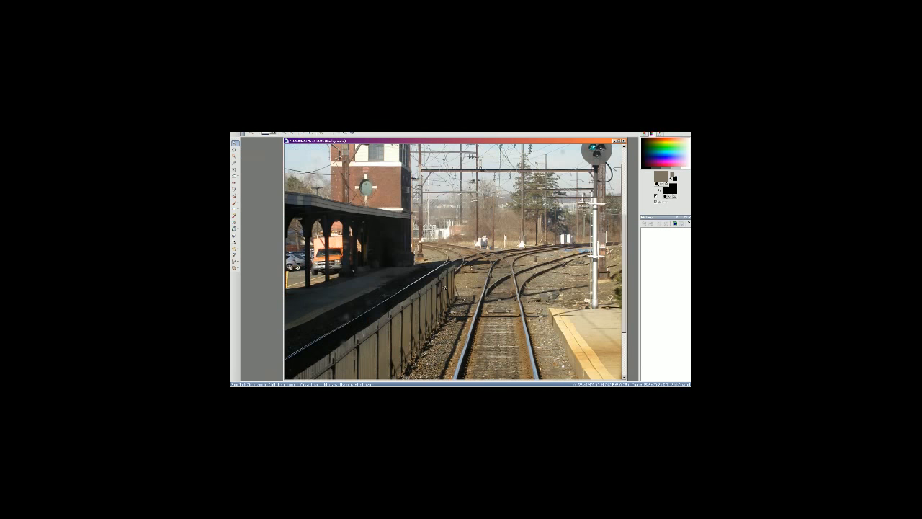
{"action": "left_click", "coordinate": [493, 258]}
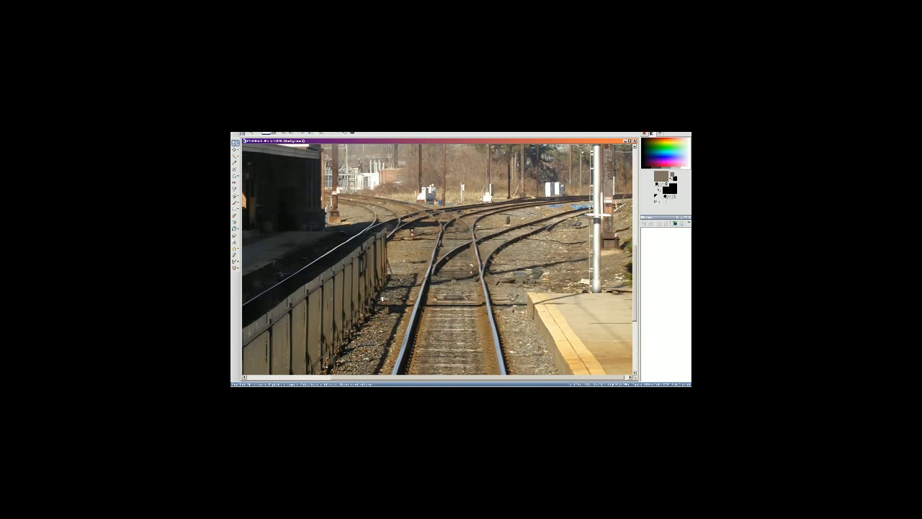
{"action": "left_click", "coordinate": [412, 237]}
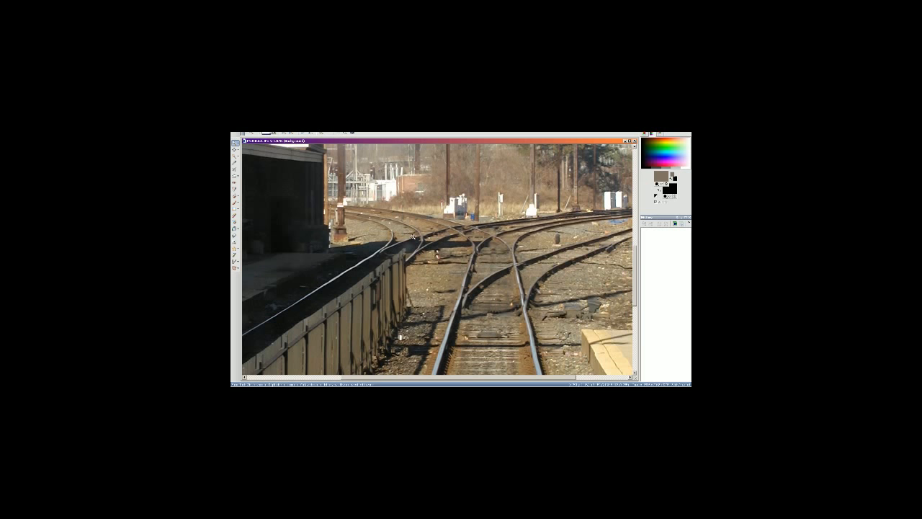
{"action": "right_click", "coordinate": [472, 232]}
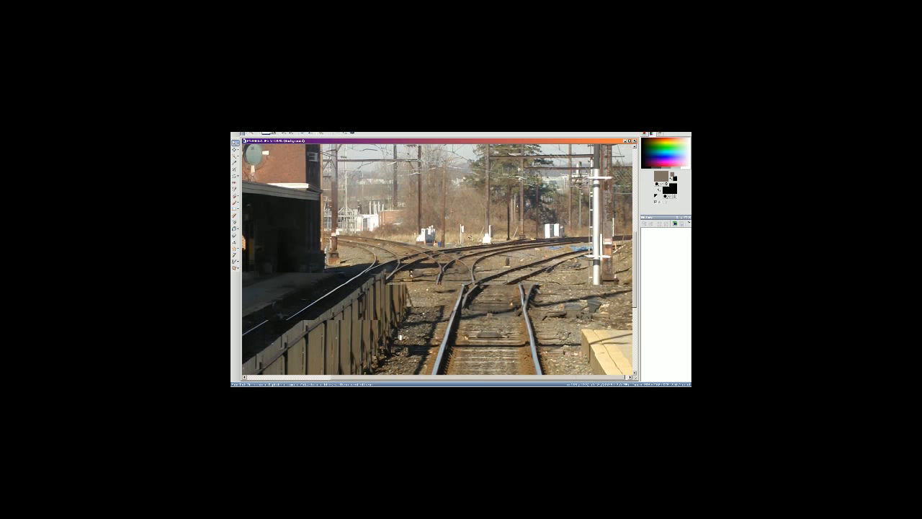
{"action": "right_click", "coordinate": [470, 234]}
{"action": "right_click", "coordinate": [465, 240]}
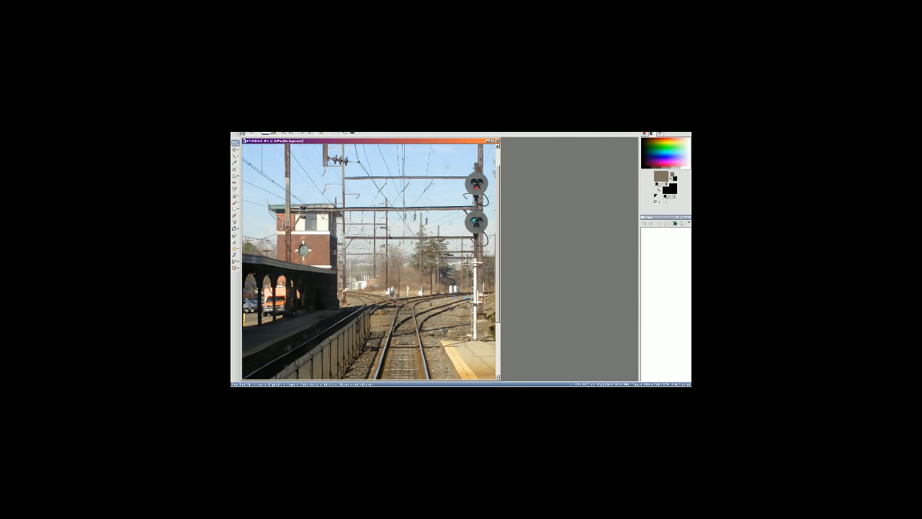
{"action": "left_click", "coordinate": [431, 307]}
{"action": "left_click", "coordinate": [479, 261]}
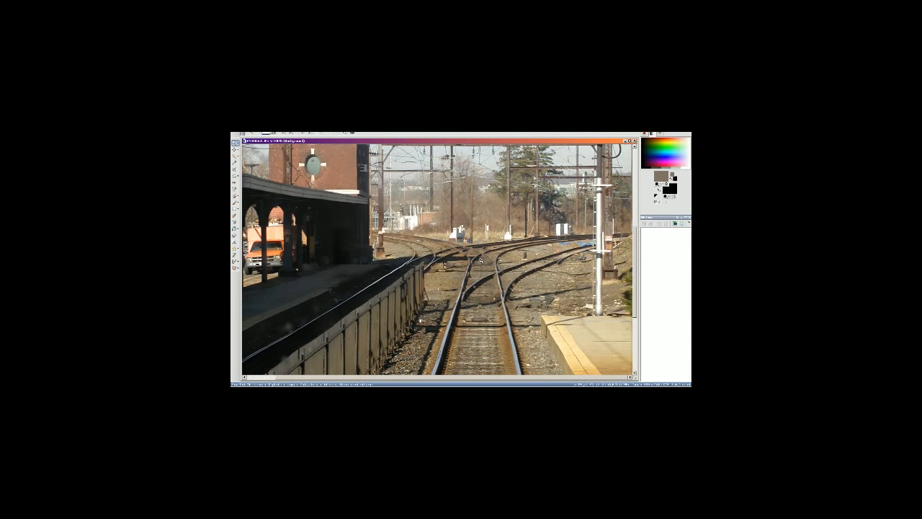
{"action": "right_click", "coordinate": [477, 260]}
{"action": "right_click", "coordinate": [428, 254]}
{"action": "right_click", "coordinate": [377, 247]}
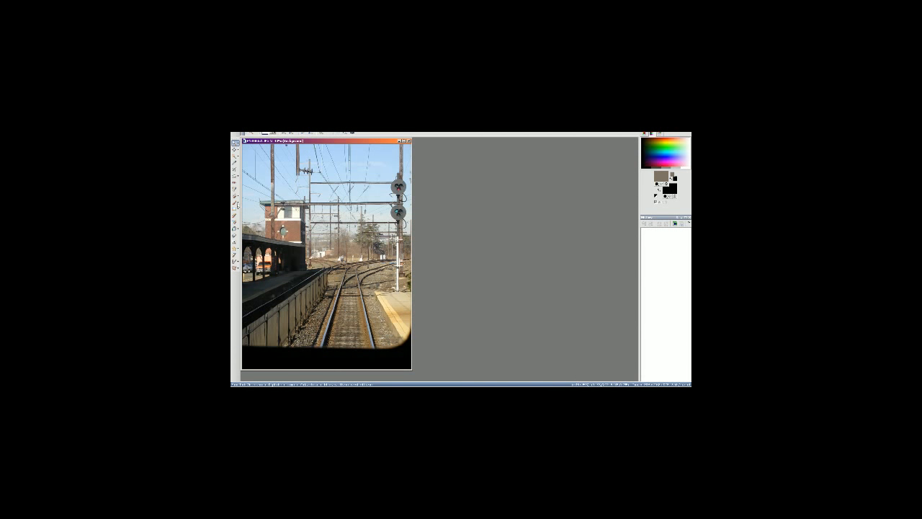
Step: Crop the station photo to its full width from the upper edge, cutting off the black border along its lower edge
{"action": "left_click", "coordinate": [234, 170]}
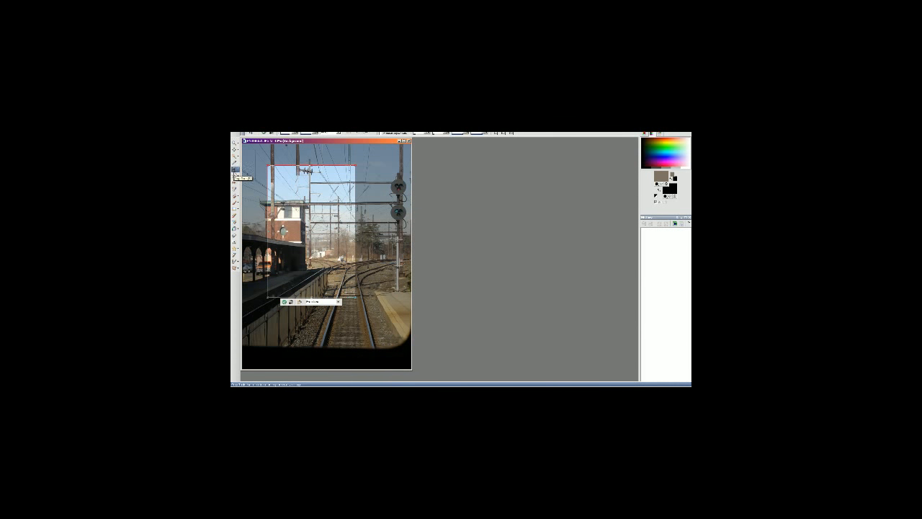
{"action": "left_click_drag", "start_coordinate": [290, 194], "coordinate": [265, 173]}
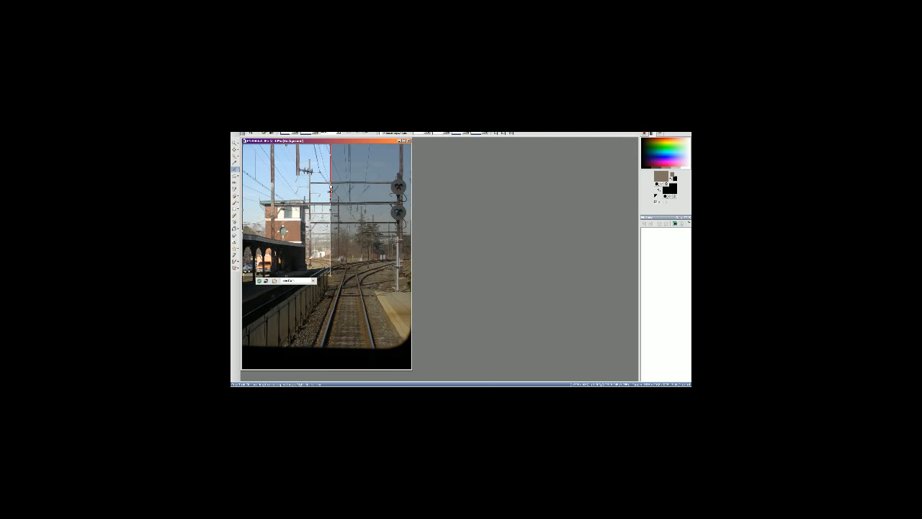
{"action": "left_click_drag", "start_coordinate": [330, 189], "coordinate": [411, 189]}
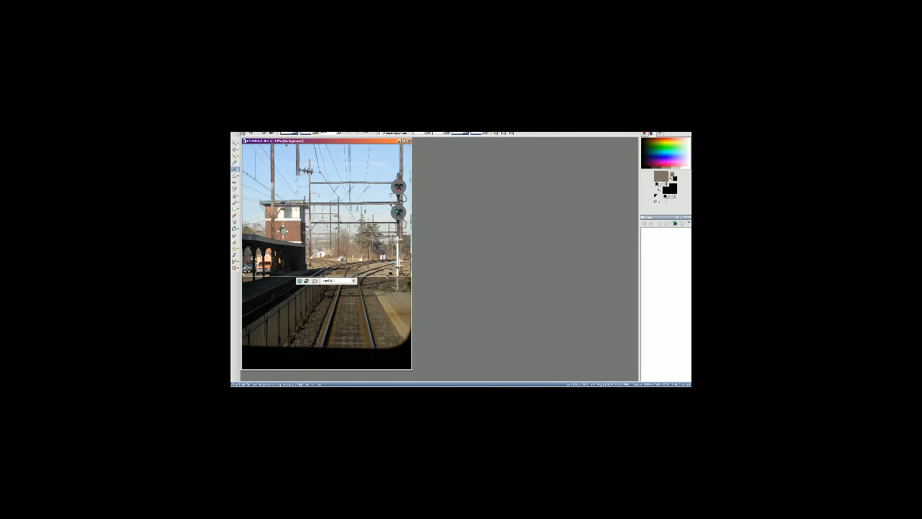
{"action": "mouse_move", "coordinate": [390, 275]}
{"action": "left_mouse_down"}
{"action": "mouse_move", "coordinate": [389, 355]}
{"action": "mouse_move", "coordinate": [389, 344]}
{"action": "left_mouse_up"}
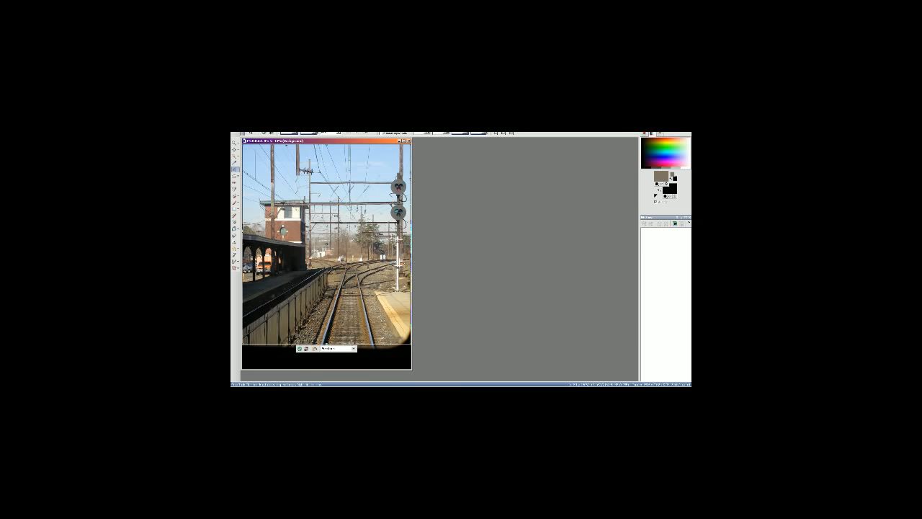
{"action": "left_click_drag", "start_coordinate": [355, 344], "coordinate": [356, 341]}
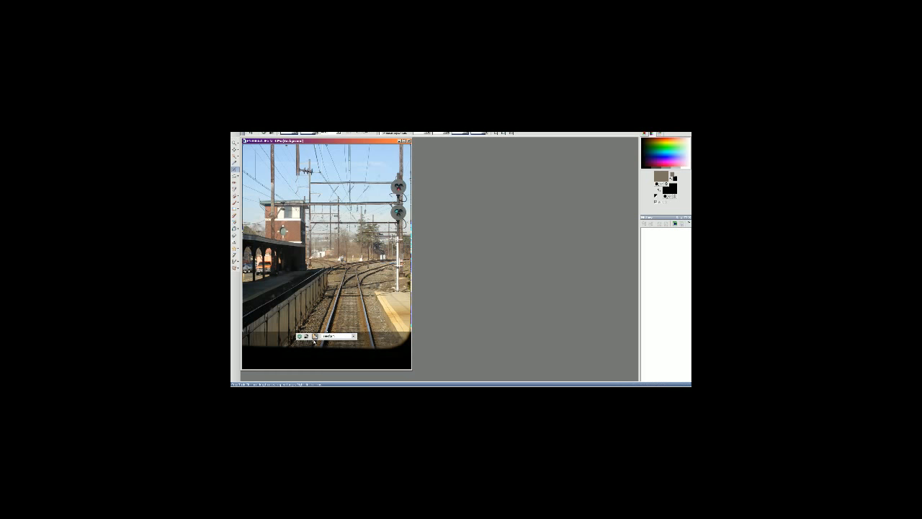
{"action": "left_click", "coordinate": [300, 336]}
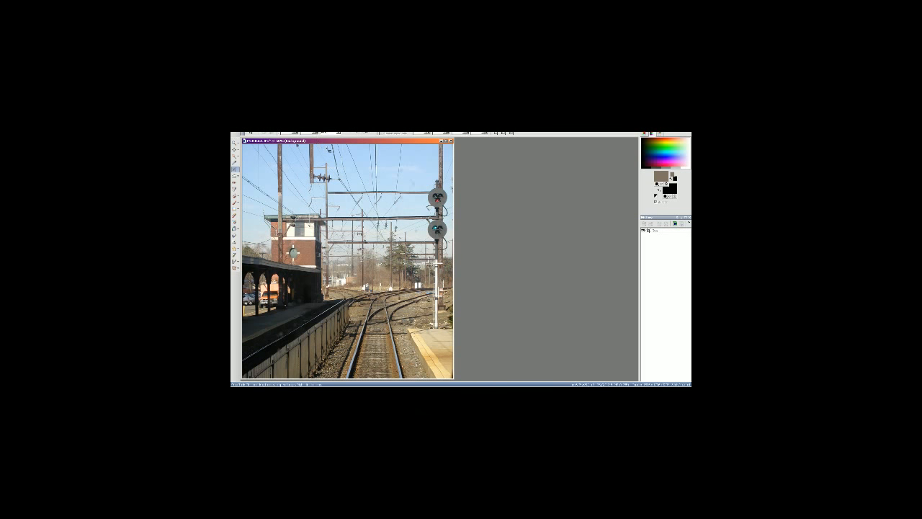
Step: Apply the Hue/Saturation/Lightness adjustment to the cropped station photo
{"action": "left_click", "coordinate": [270, 132]}
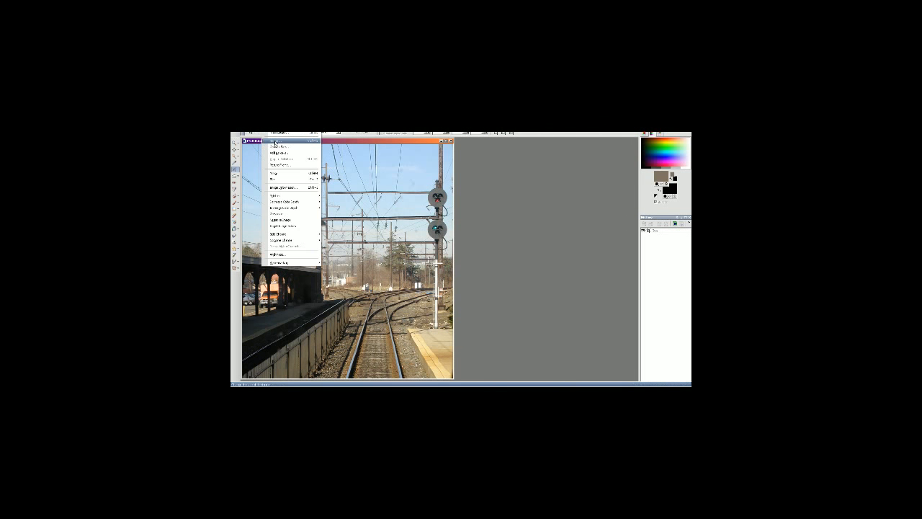
{"action": "mouse_move", "coordinate": [311, 132]}
{"action": "key", "text": "Escape"}
{"action": "key", "text": "shift+h"}
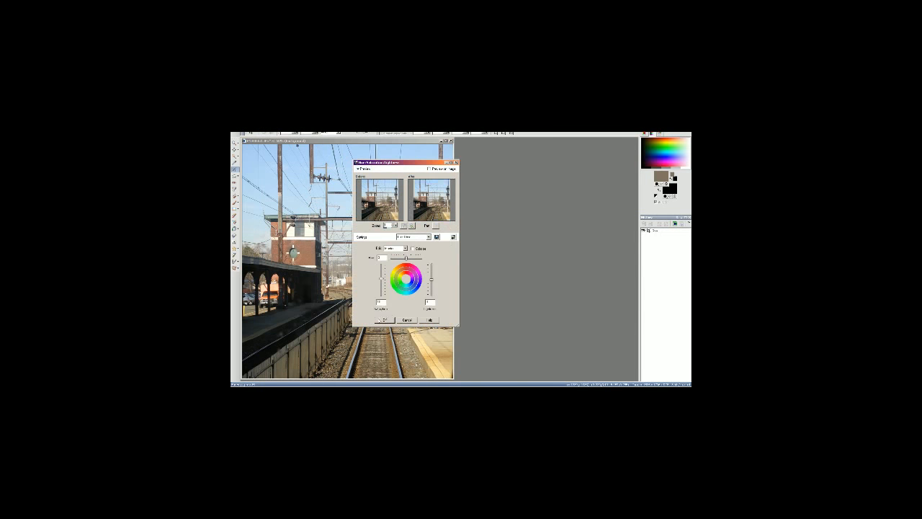
{"action": "left_click", "coordinate": [382, 319]}
Step: Resize the color-adjusted station photo with the aspect ratio locked
{"action": "left_click", "coordinate": [261, 133]}
{"action": "left_click", "coordinate": [303, 178]}
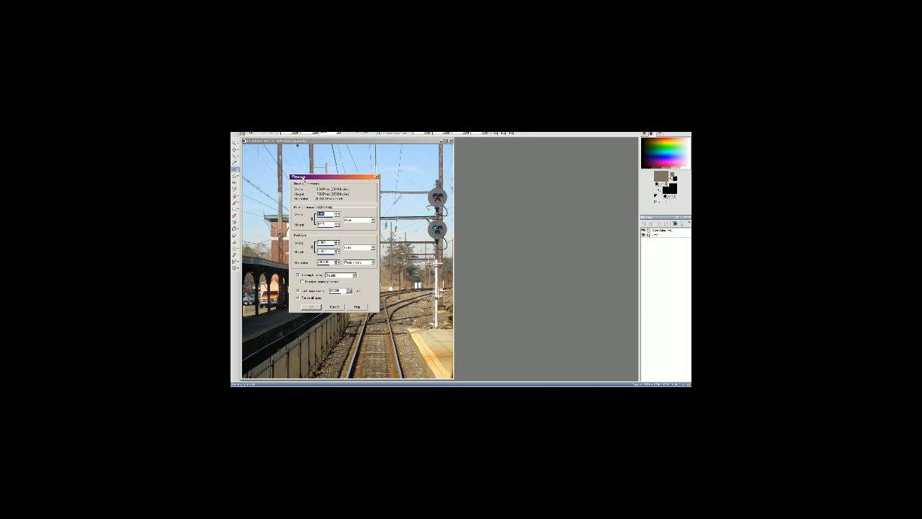
{"action": "key", "text": "Tab"}
{"action": "left_click", "coordinate": [311, 307]}
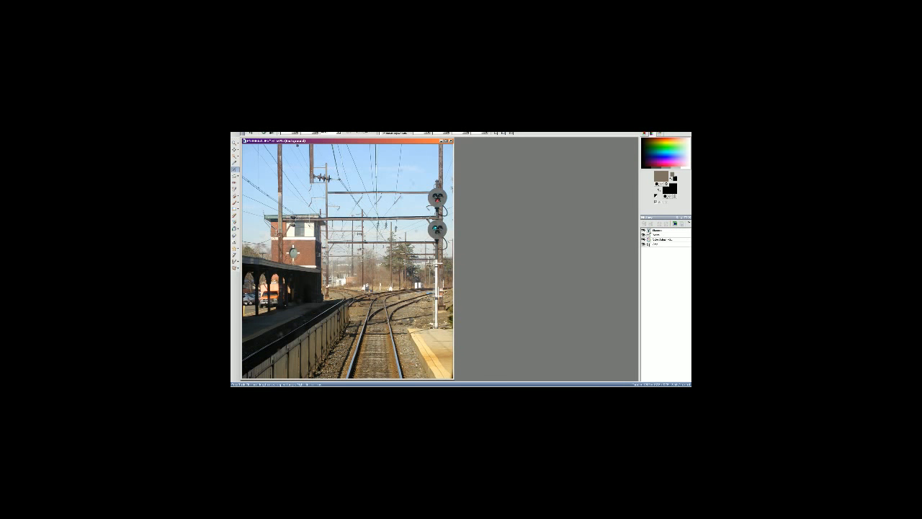
Step: Begin saving the edited station photo as a JPEG under a new file name starting with J
{"action": "left_click", "coordinate": [241, 132]}
{"action": "left_click", "coordinate": [249, 158]}
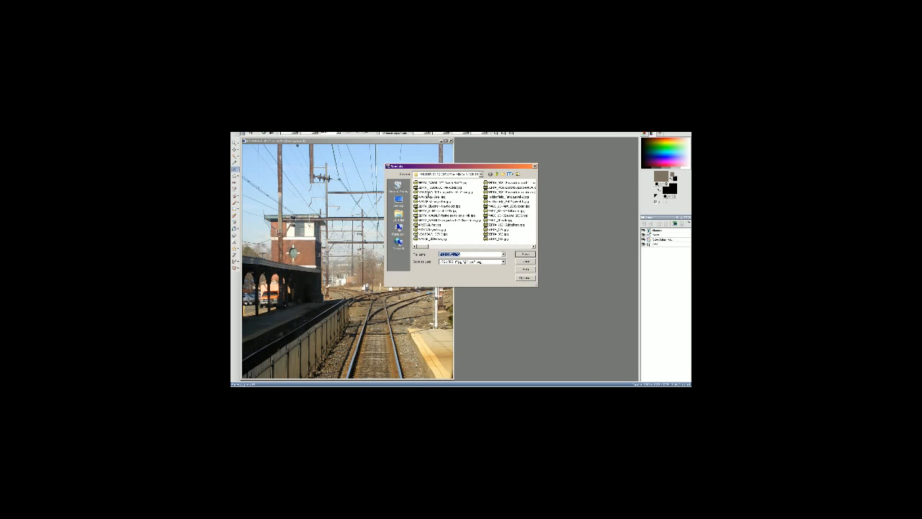
{"action": "key", "text": "alt+Tab"}
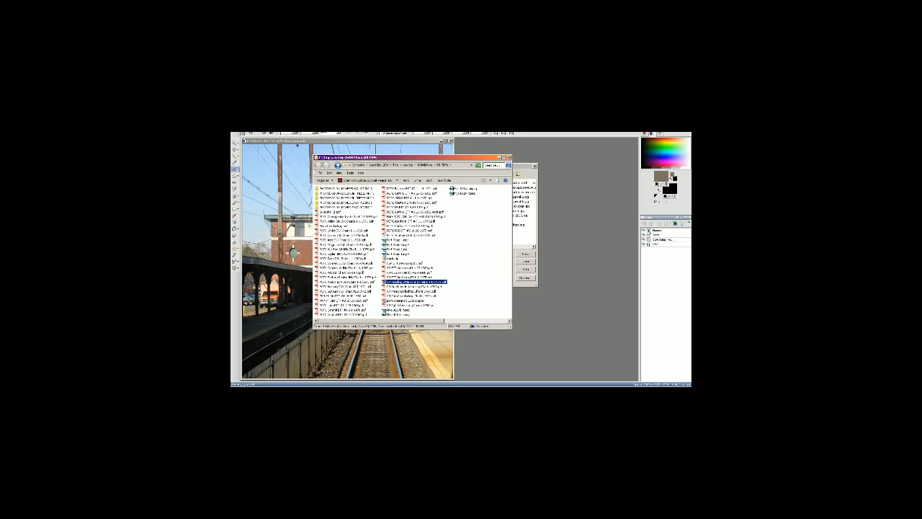
{"action": "key", "text": "alt+Tab"}
{"action": "key", "text": "alt+Tab"}
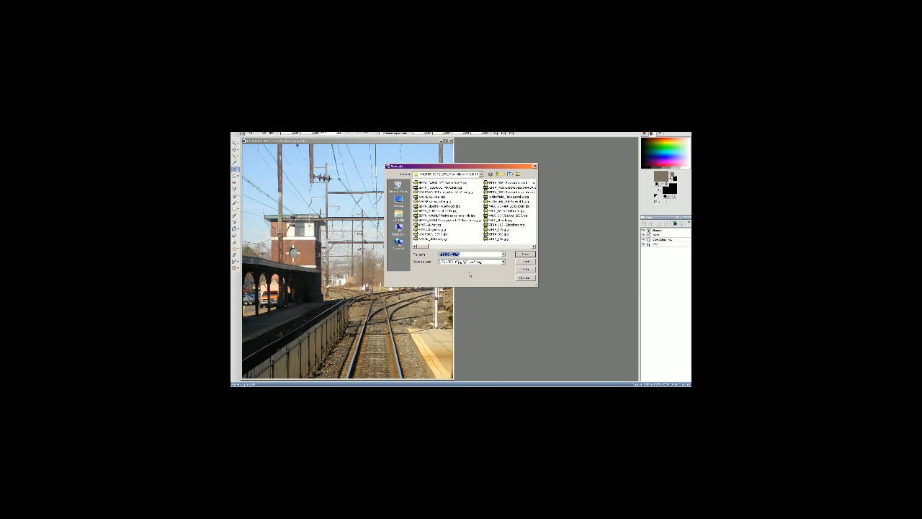
{"action": "type", "text": "J"}
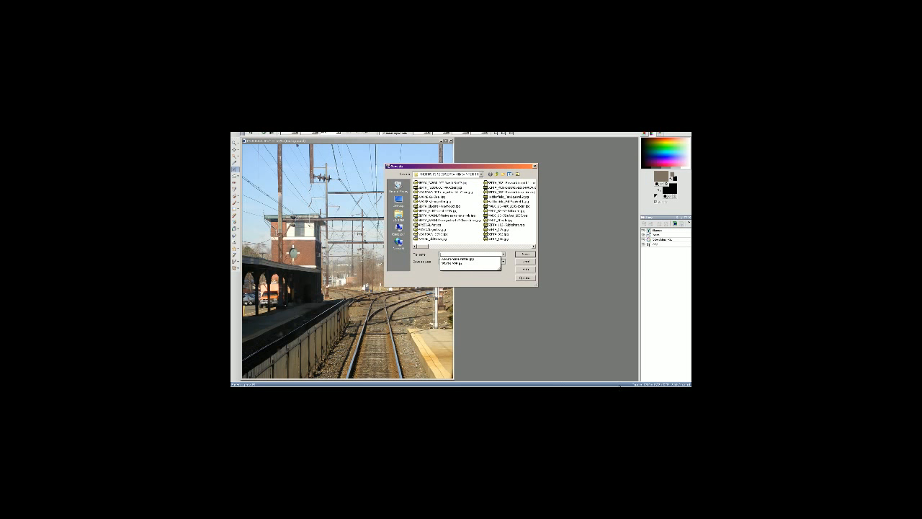
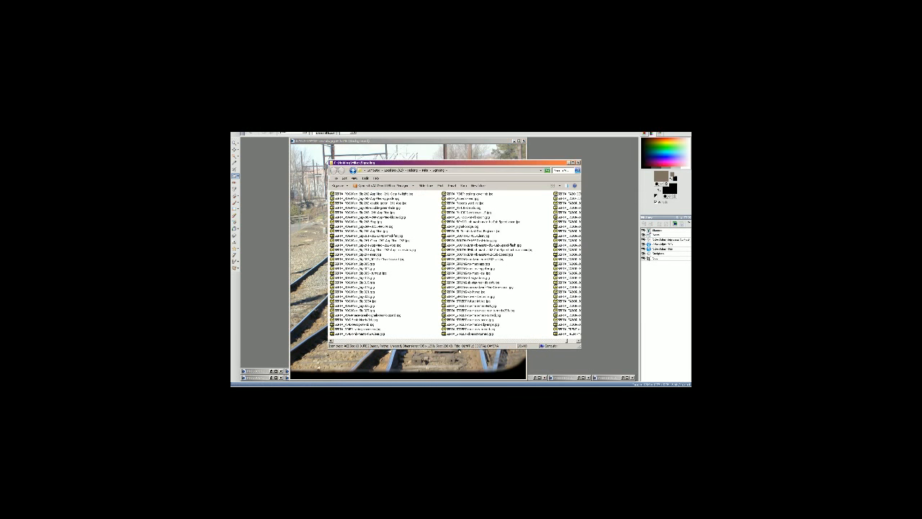
{"action": "key", "text": "alt+Tab"}
{"action": "key", "text": "alt+Tab"}
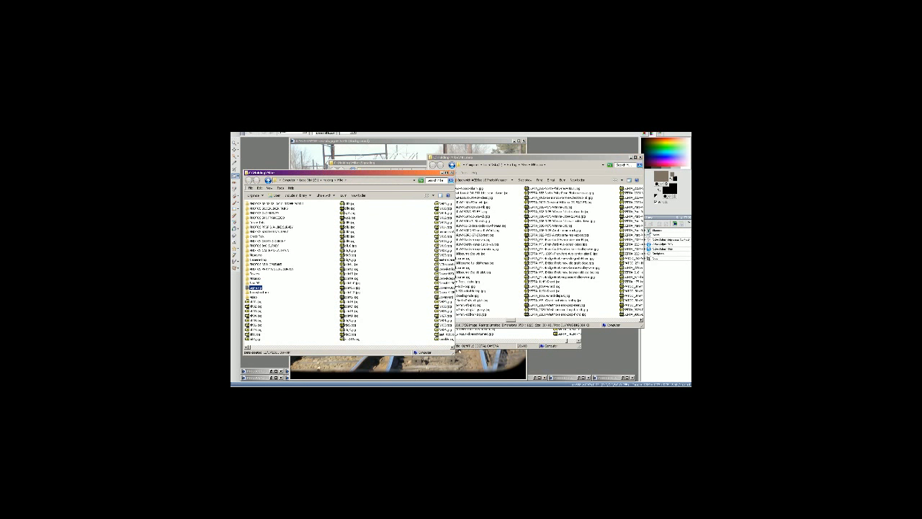
{"action": "key", "text": "alt+Tab"}
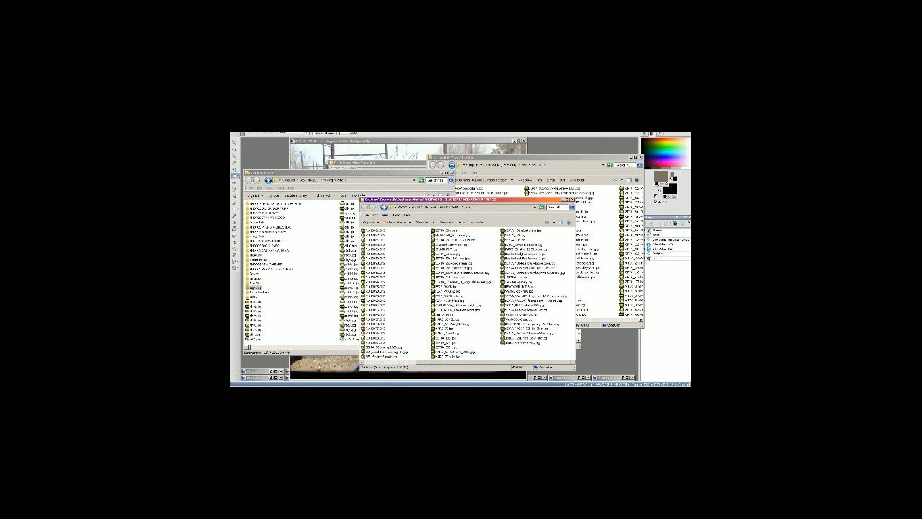
{"action": "key", "text": "alt+Tab"}
Step: Close the current track photo, restore the minimized photo of the curved track with the signal and straighten it
{"action": "left_click", "coordinate": [523, 142]}
{"action": "left_click", "coordinate": [315, 371]}
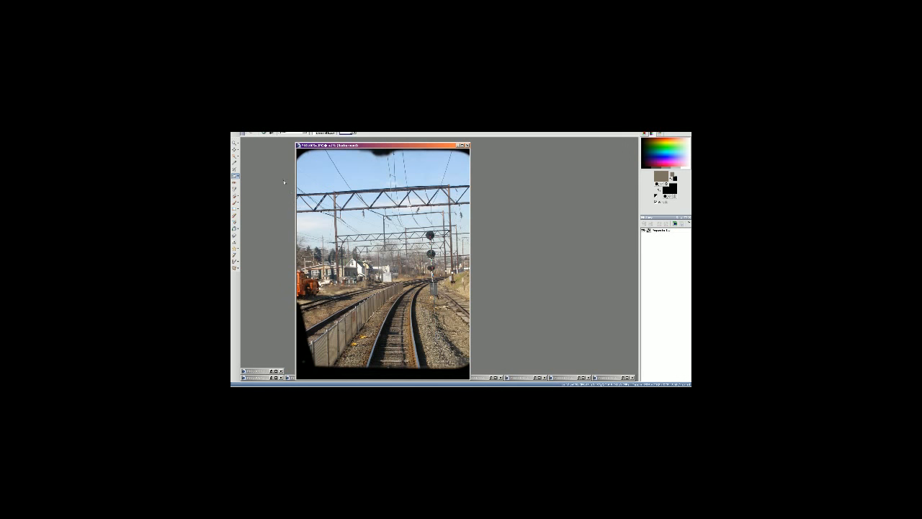
{"action": "left_click", "coordinate": [266, 133]}
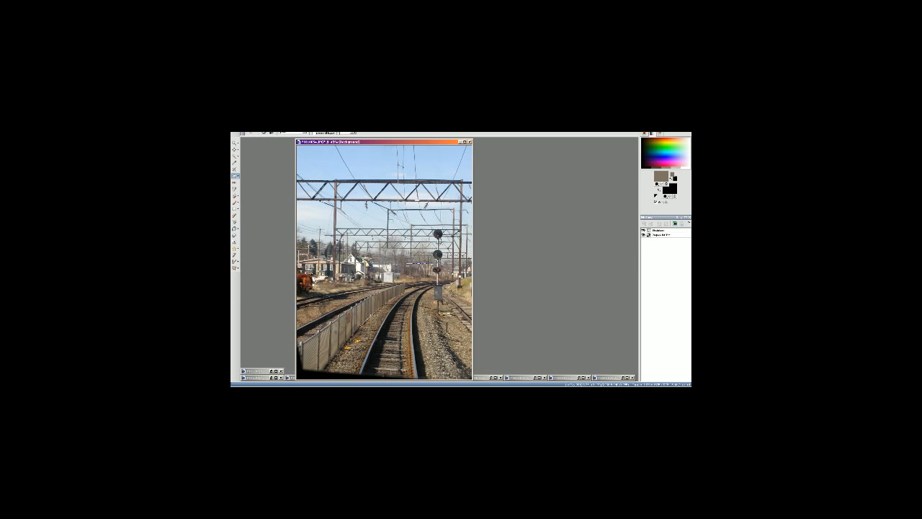
Step: Apply the straightening to the curved-track signal photo and crop off its dark bottom edge and outer borders
{"action": "left_click", "coordinate": [265, 133]}
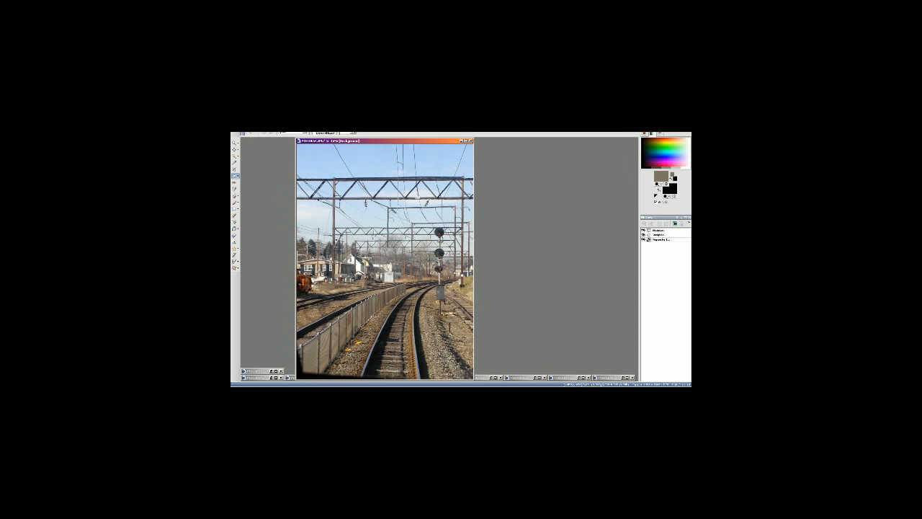
{"action": "left_click", "coordinate": [234, 169]}
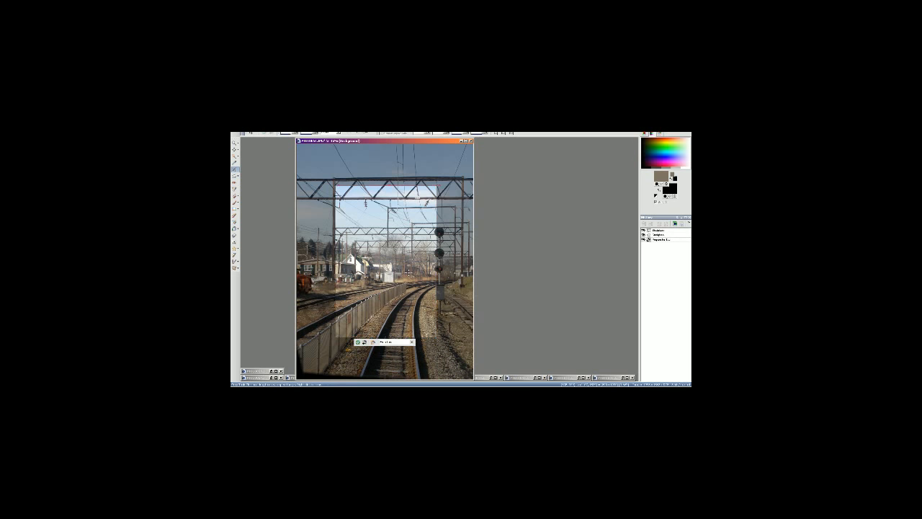
{"action": "left_click_drag", "start_coordinate": [407, 272], "coordinate": [393, 335]}
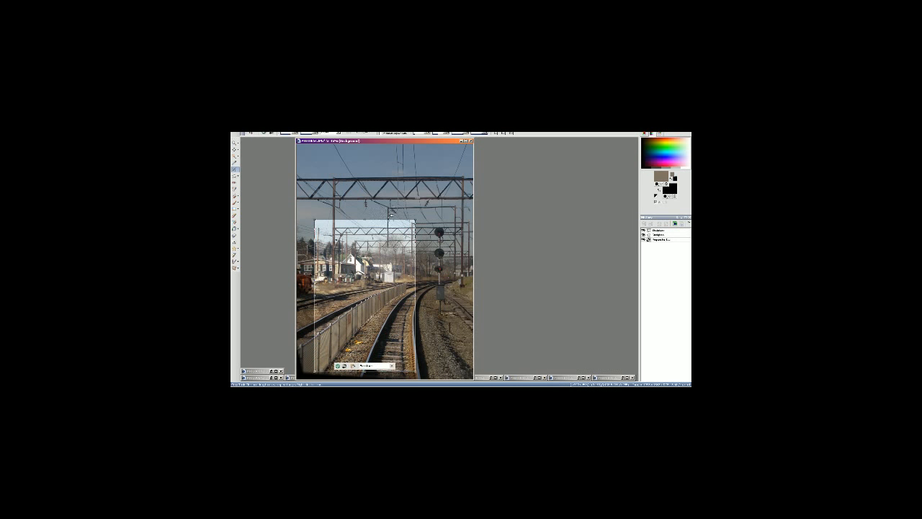
{"action": "left_click_drag", "start_coordinate": [390, 220], "coordinate": [390, 162]}
{"action": "left_click_drag", "start_coordinate": [415, 224], "coordinate": [472, 231]}
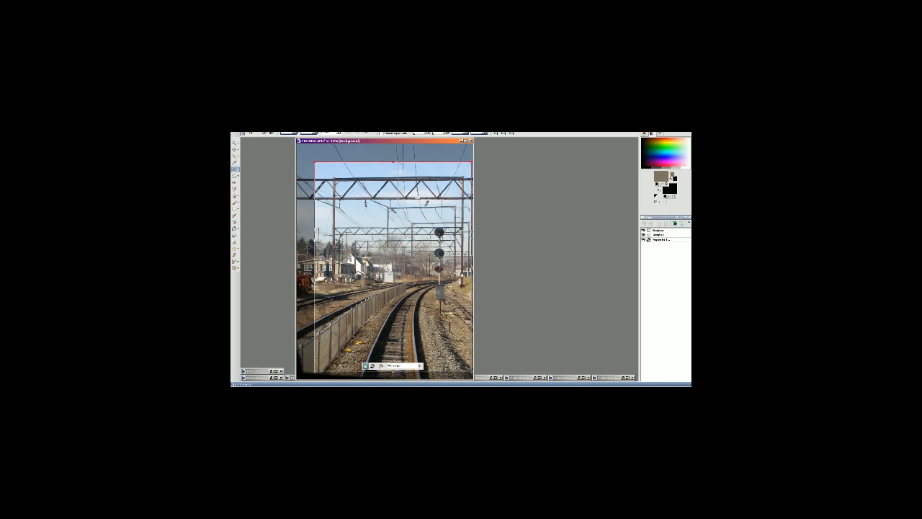
{"action": "left_click", "coordinate": [365, 366]}
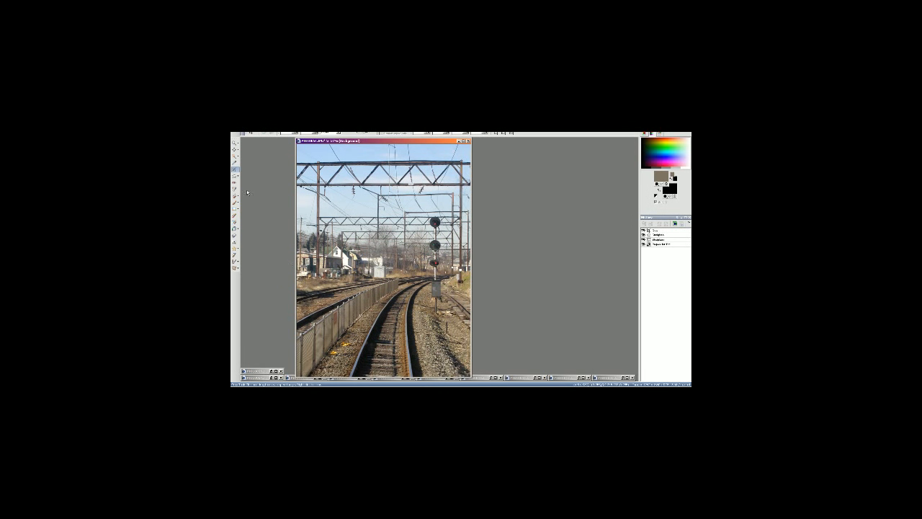
Step: Crop the signal photo slightly tighter, trimming a thin strip from its left side and bottom
{"action": "left_click", "coordinate": [235, 163]}
{"action": "left_click", "coordinate": [235, 169]}
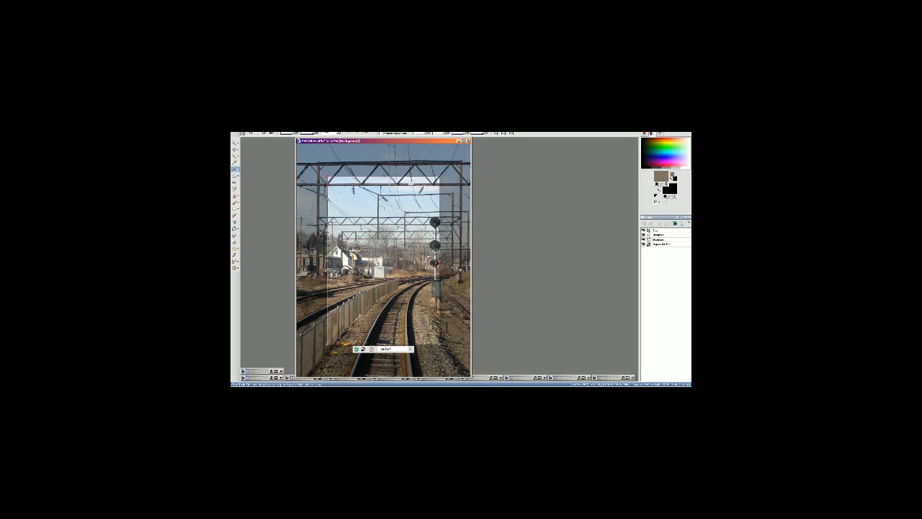
{"action": "left_click_drag", "start_coordinate": [366, 239], "coordinate": [421, 202]}
{"action": "left_click_drag", "start_coordinate": [359, 249], "coordinate": [301, 249]}
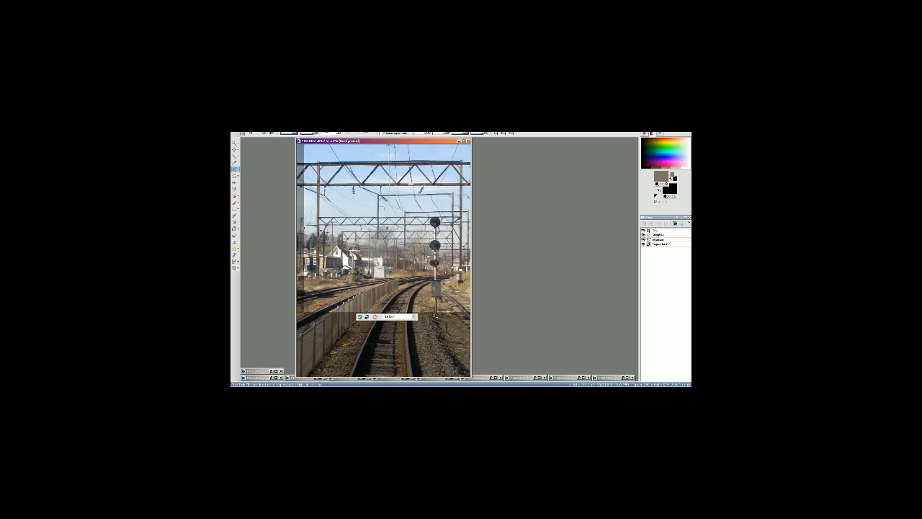
{"action": "left_click_drag", "start_coordinate": [435, 309], "coordinate": [436, 369]}
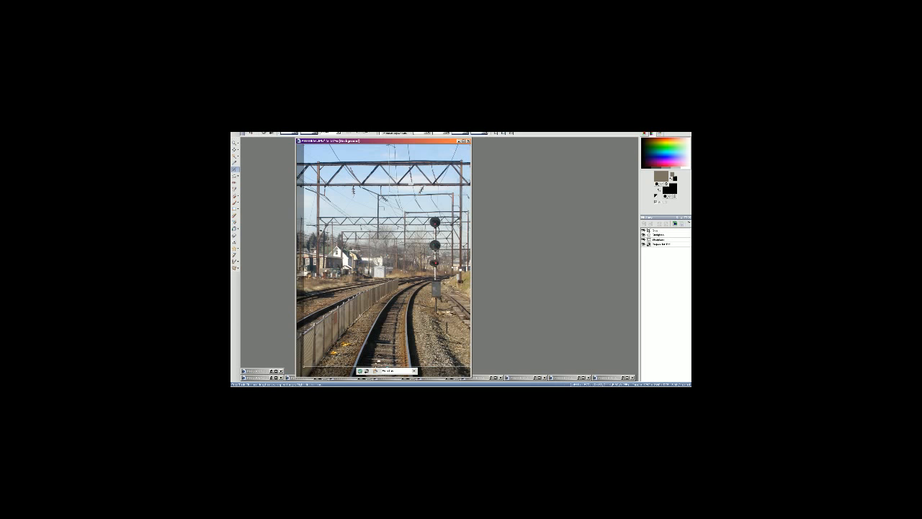
{"action": "left_click", "coordinate": [361, 371]}
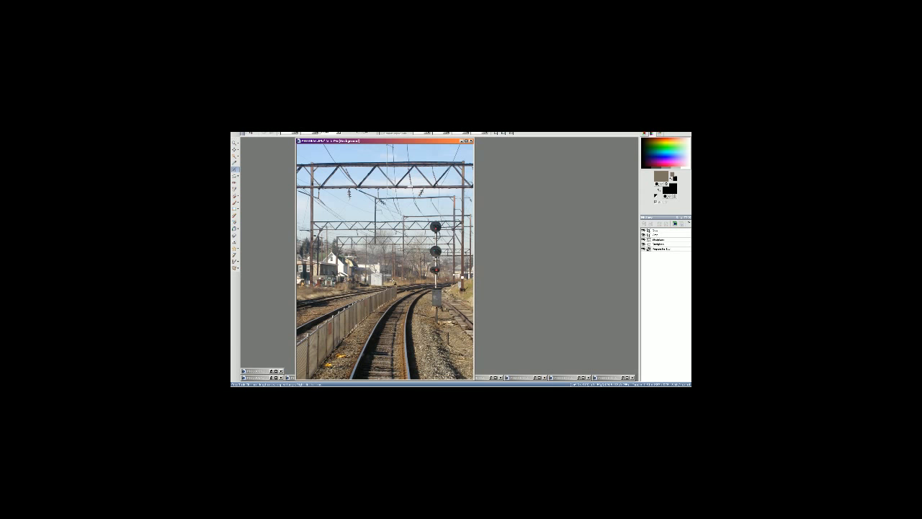
Step: Apply the Hue/Saturation/Lightness and Red/Green/Blue color adjustments to the cropped signal photo
{"action": "key", "text": "shift+h"}
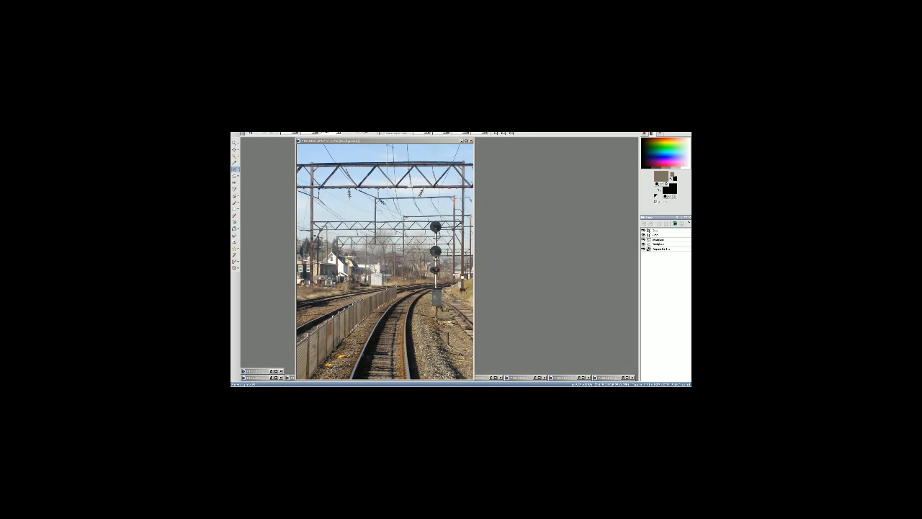
{"action": "left_click", "coordinate": [385, 320]}
{"action": "key", "text": "shift+u"}
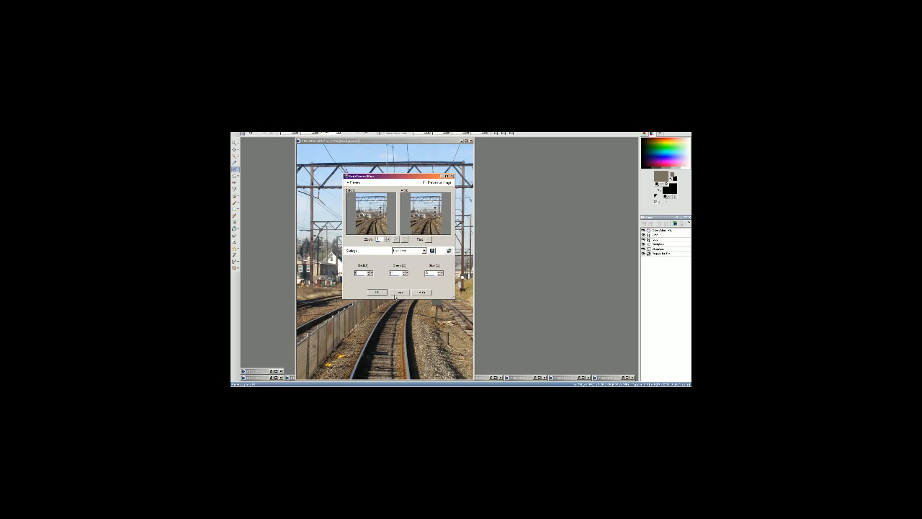
{"action": "left_click", "coordinate": [381, 292]}
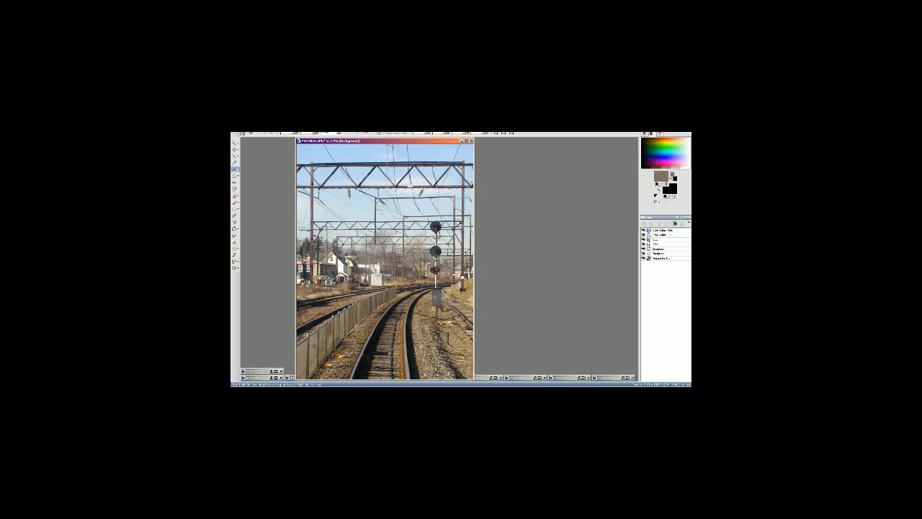
Step: Try resizing and sharpening the signal photo at its current crop, and undo both operations
{"action": "left_click", "coordinate": [268, 133]}
{"action": "left_click", "coordinate": [281, 141]}
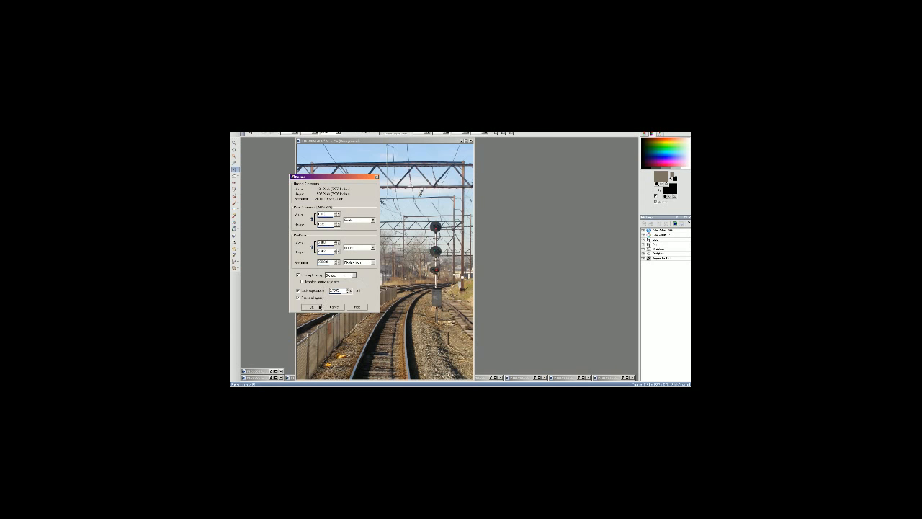
{"action": "left_click", "coordinate": [310, 306]}
{"action": "left_click", "coordinate": [368, 133]}
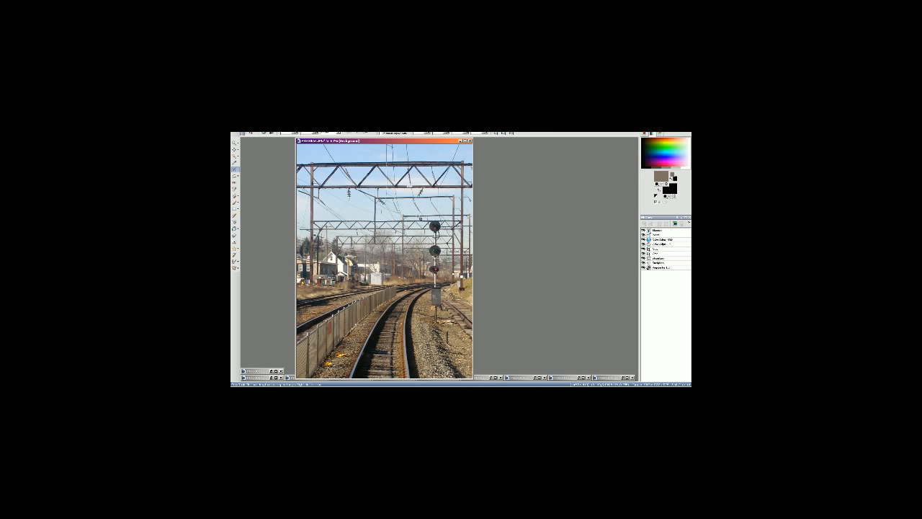
{"action": "key", "text": "ctrl+z"}
{"action": "key", "text": "ctrl+z"}
Step: Crop the signal photo tighter around the three-head signal and overhead truss, and sharpen the result
{"action": "left_click", "coordinate": [238, 177]}
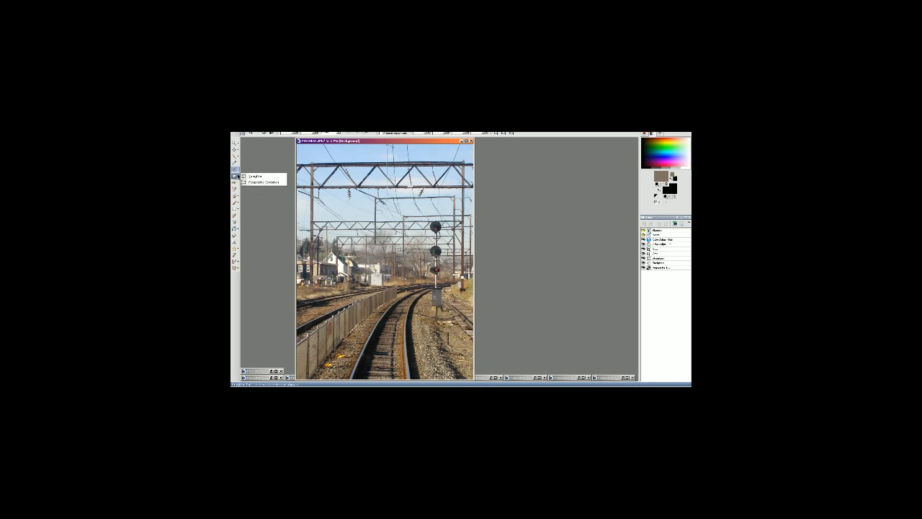
{"action": "left_click", "coordinate": [235, 172]}
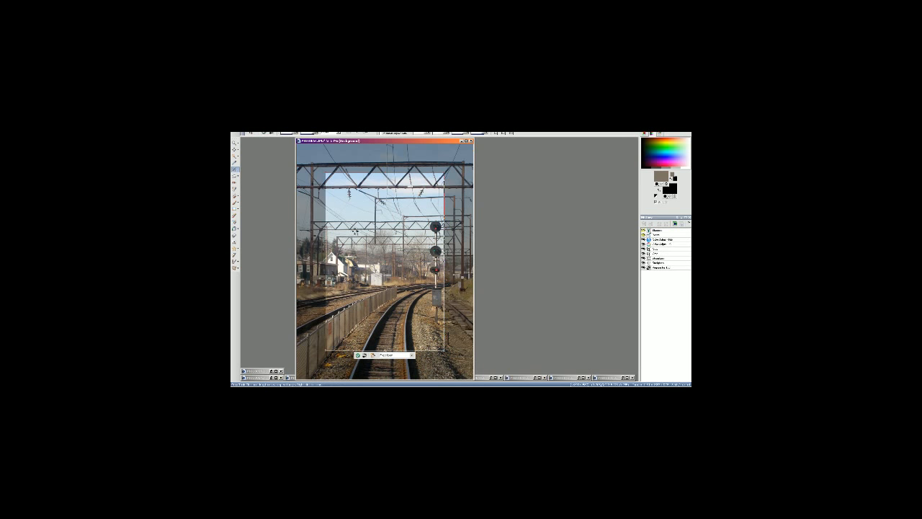
{"action": "left_click_drag", "start_coordinate": [355, 232], "coordinate": [332, 233]}
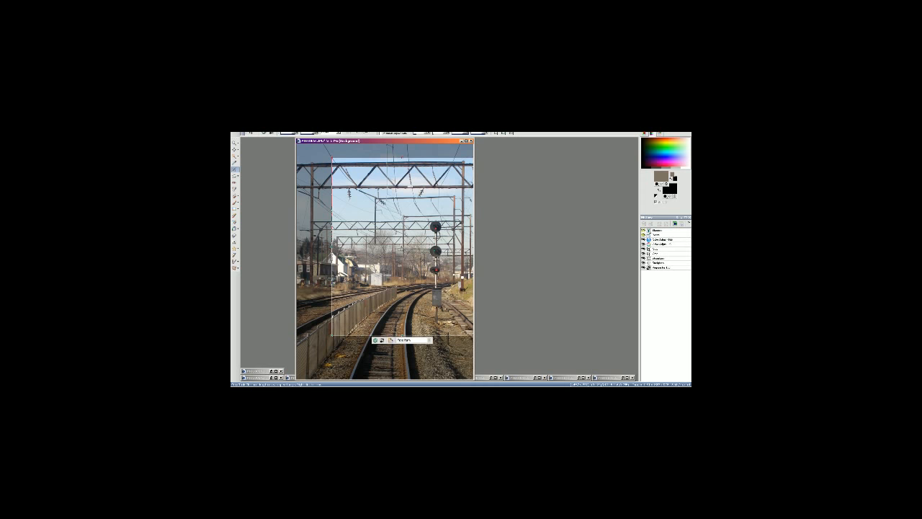
{"action": "left_click_drag", "start_coordinate": [450, 335], "coordinate": [414, 326]}
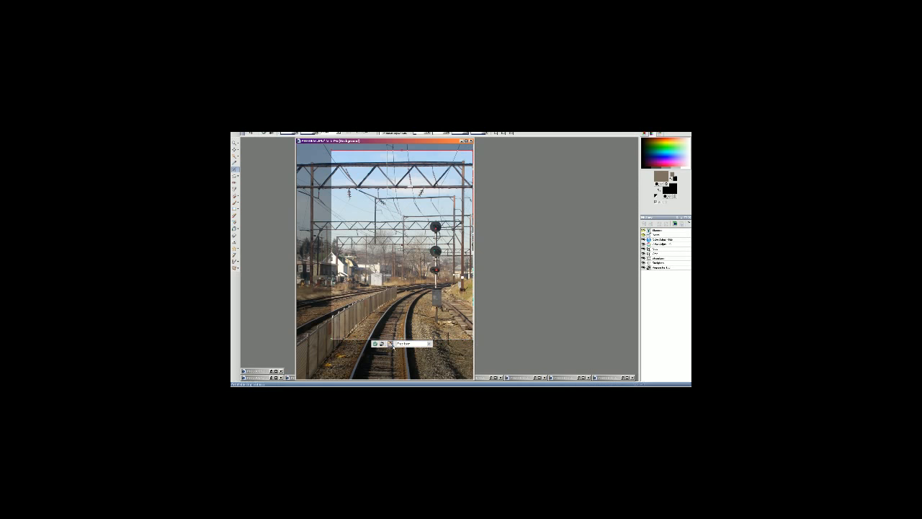
{"action": "left_click", "coordinate": [375, 344]}
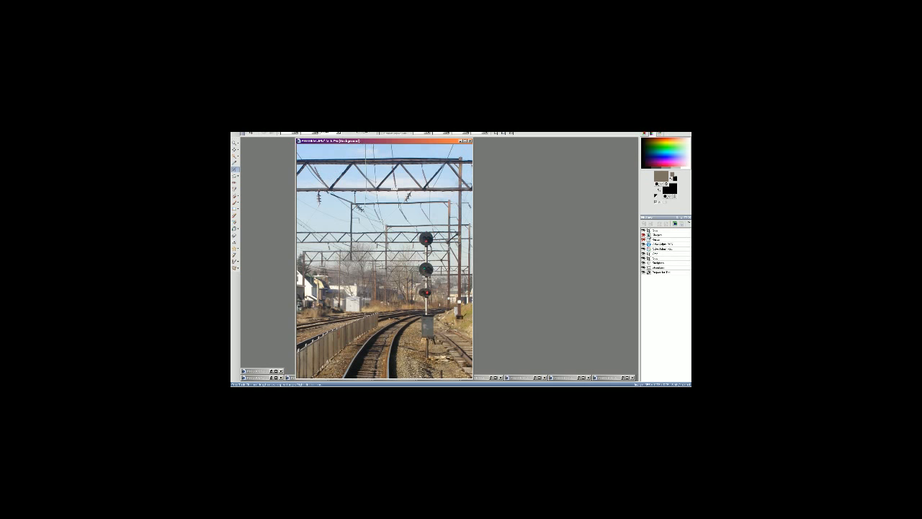
{"action": "left_click", "coordinate": [374, 133]}
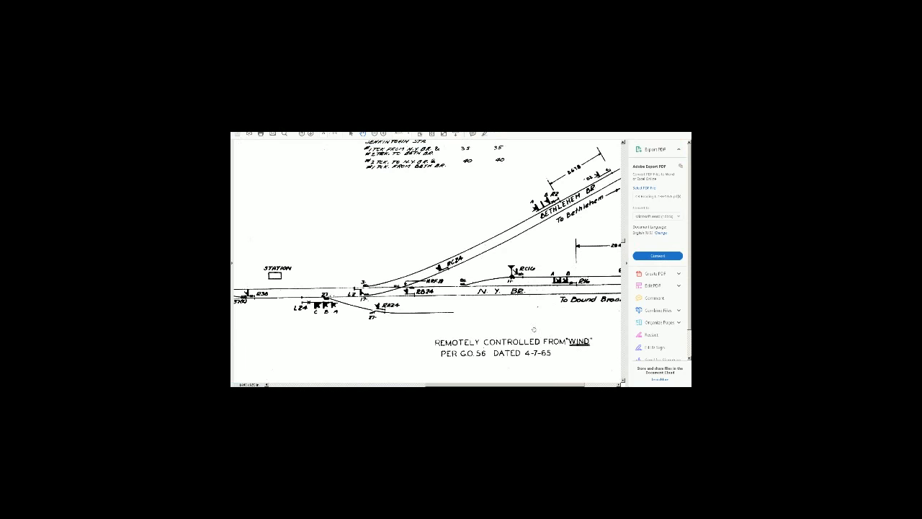
Step: Switch to the PDF of track diagrams, zoom out to full pages and page back to the CARMEL diagram
{"action": "scroll", "coordinate": [429, 256], "scroll_direction": "up", "scroll_amount": 3}
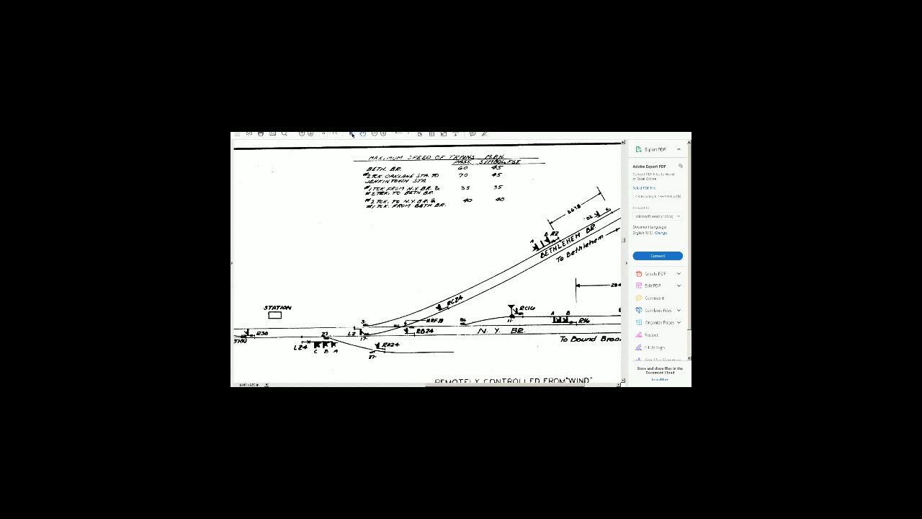
{"action": "left_click", "coordinate": [408, 134]}
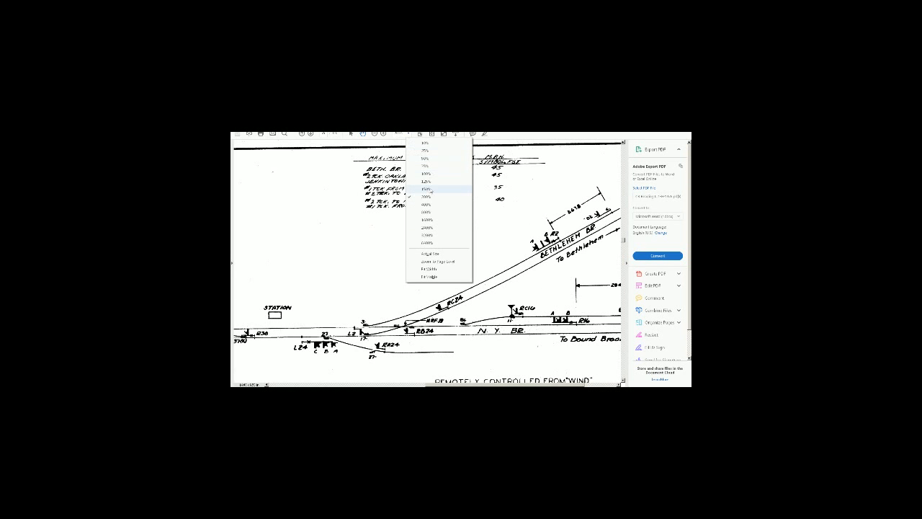
{"action": "left_click", "coordinate": [432, 168]}
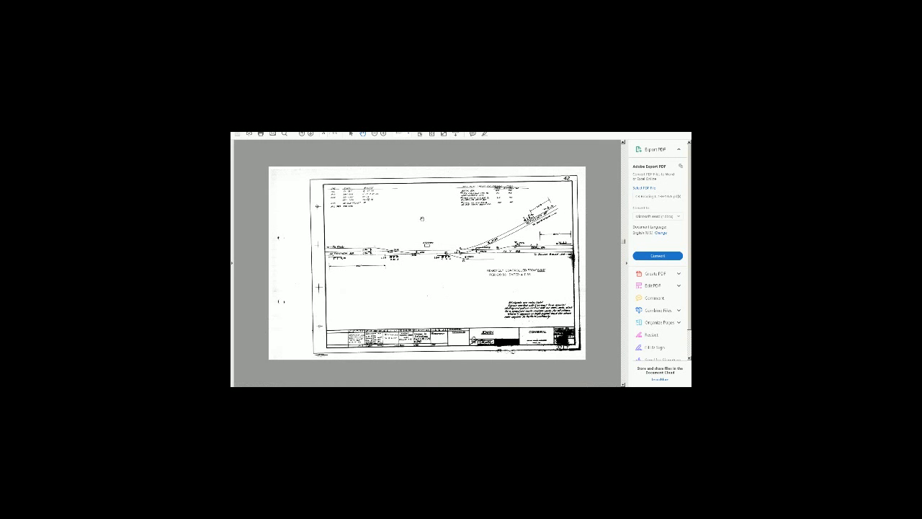
{"action": "scroll", "coordinate": [394, 264], "scroll_direction": "up", "scroll_amount": 15}
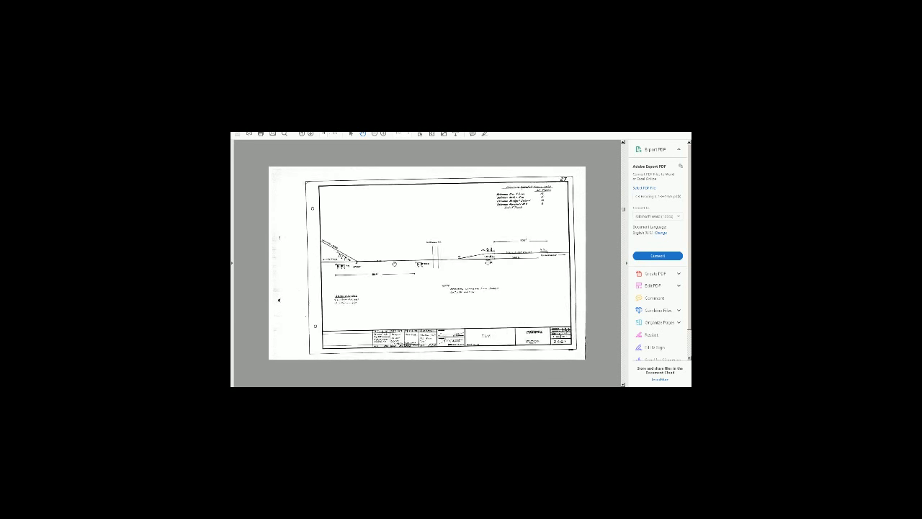
{"action": "scroll", "coordinate": [394, 264], "scroll_direction": "up", "scroll_amount": 5}
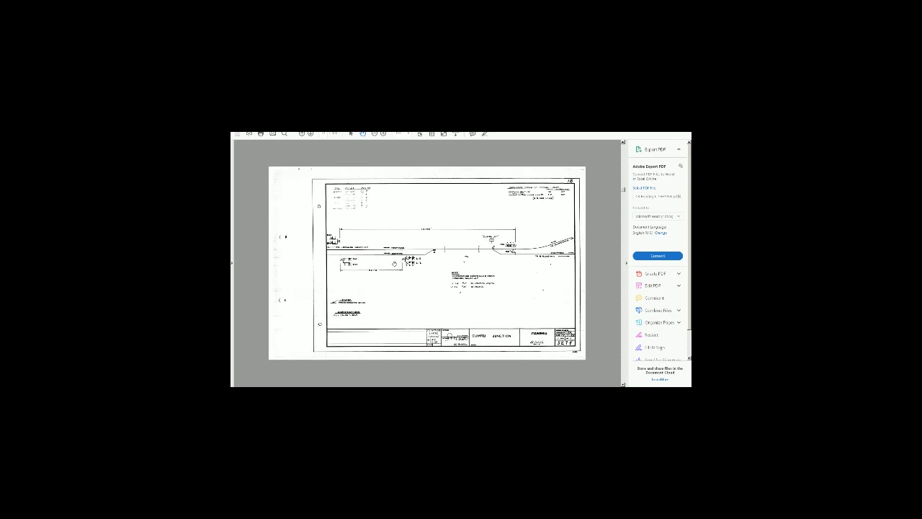
{"action": "scroll", "coordinate": [394, 264], "scroll_direction": "down", "scroll_amount": 2}
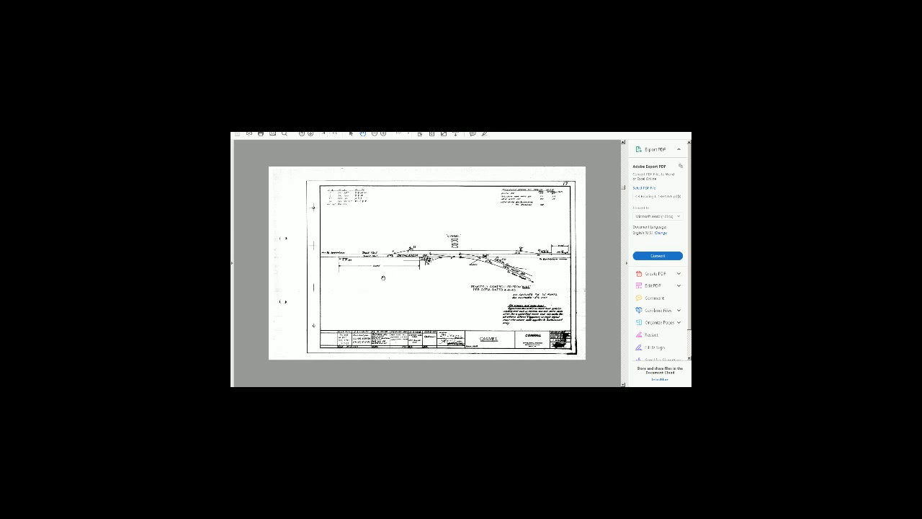
Step: Examine the track and signal labels around the Bethlehem Branch junction on the CARMEL diagram at higher zoom
{"action": "left_click", "coordinate": [384, 134]}
{"action": "left_click", "coordinate": [384, 134]}
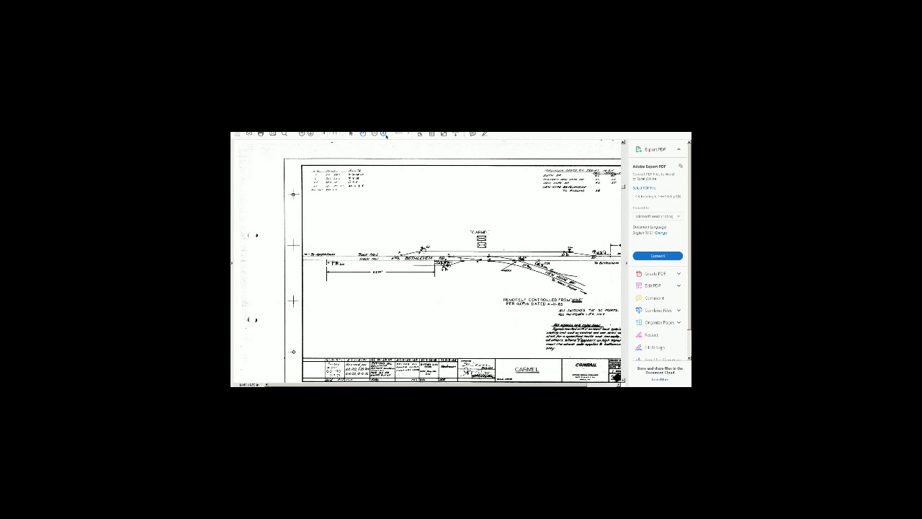
{"action": "left_click", "coordinate": [384, 134]}
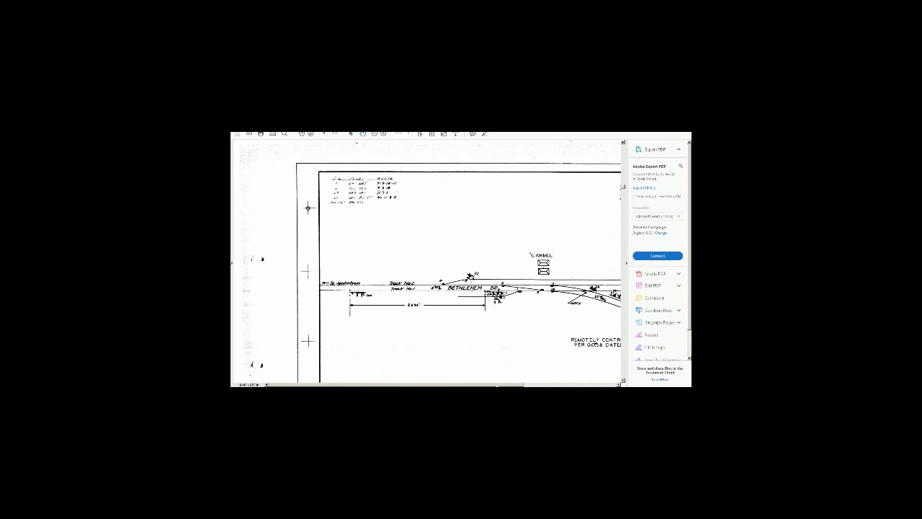
{"action": "scroll", "coordinate": [426, 267], "scroll_direction": "right", "scroll_amount": 5}
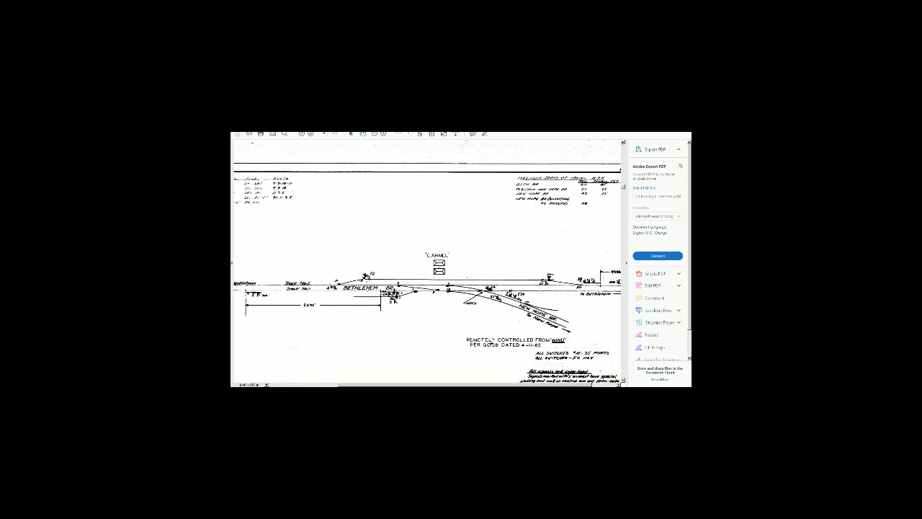
{"action": "scroll", "coordinate": [428, 275], "scroll_direction": "left", "scroll_amount": 2}
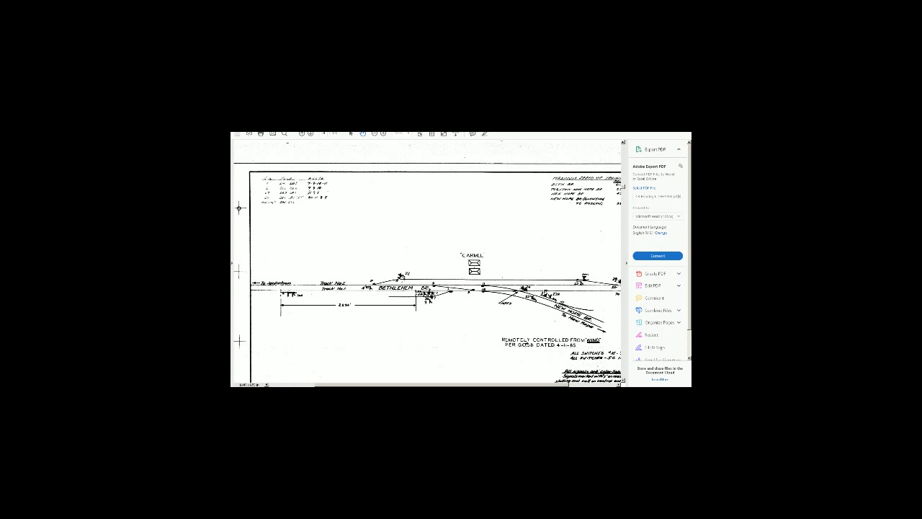
{"action": "left_click_drag", "start_coordinate": [527, 343], "coordinate": [522, 343]}
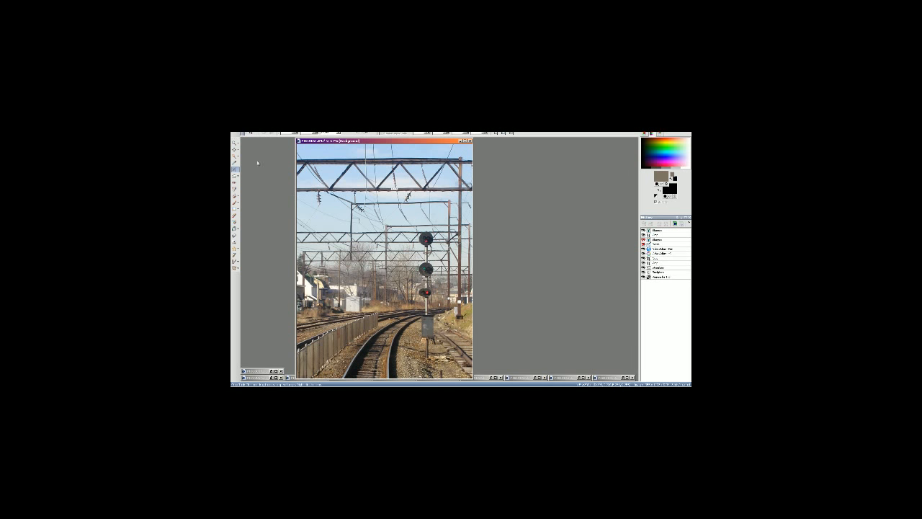
Step: Switch back to the photo editor and save the signal photo as a JPEG under a new name starting with SEPTA_
{"action": "left_click", "coordinate": [239, 133]}
{"action": "left_click", "coordinate": [243, 159]}
{"action": "type", "text": "SE"}
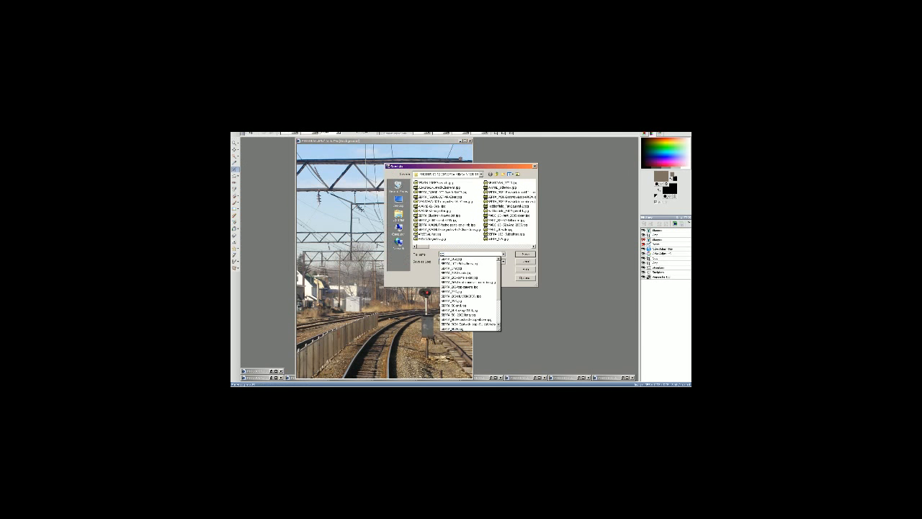
{"action": "type", "text": "PTA_CATNE"}
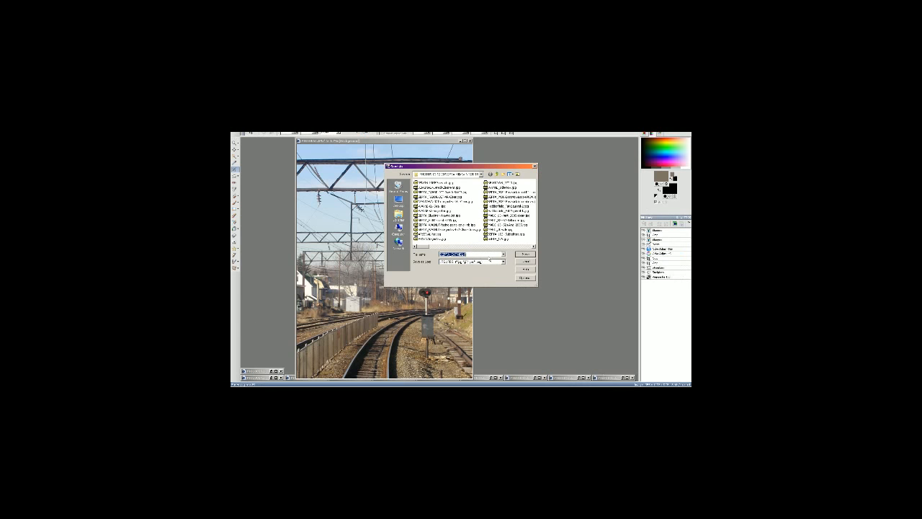
{"action": "left_click", "coordinate": [475, 254]}
{"action": "left_click", "coordinate": [522, 254]}
Step: Select the newly saved signal photo in the output folder window, and close that photo in the editor
{"action": "key", "text": "alt+Tab"}
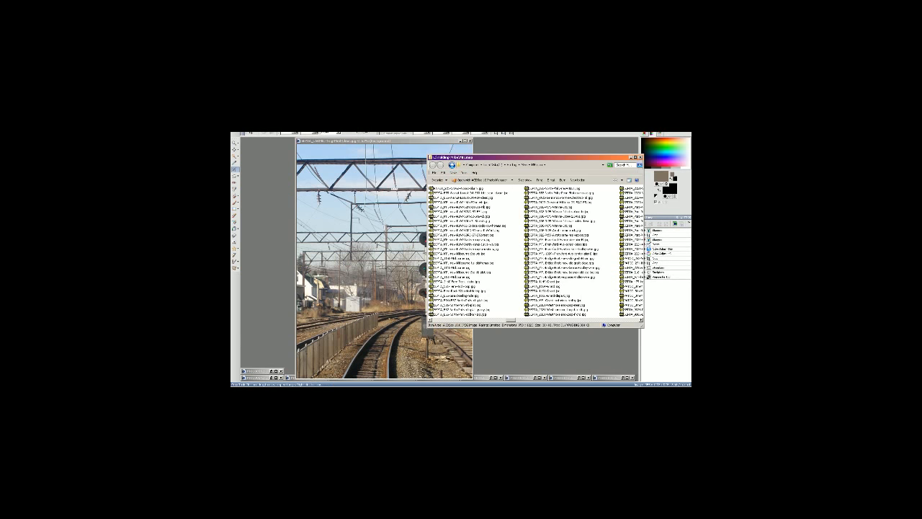
{"action": "key", "text": "alt+Tab"}
{"action": "key", "text": "alt+Tab"}
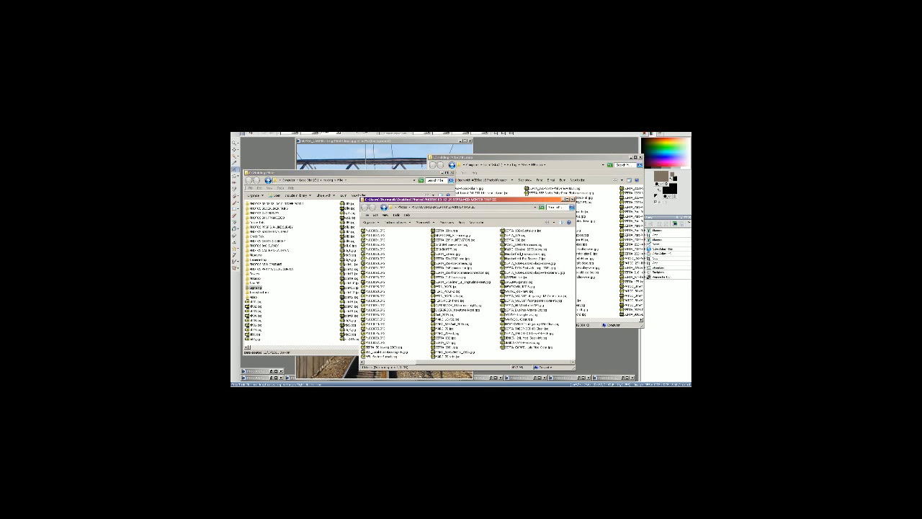
{"action": "left_click", "coordinate": [529, 346]}
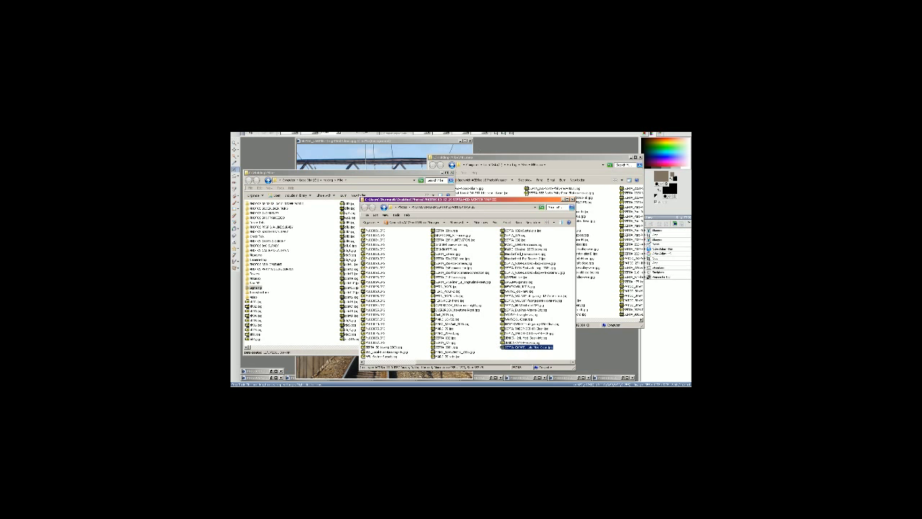
{"action": "left_click", "coordinate": [432, 140]}
{"action": "left_click", "coordinate": [469, 141]}
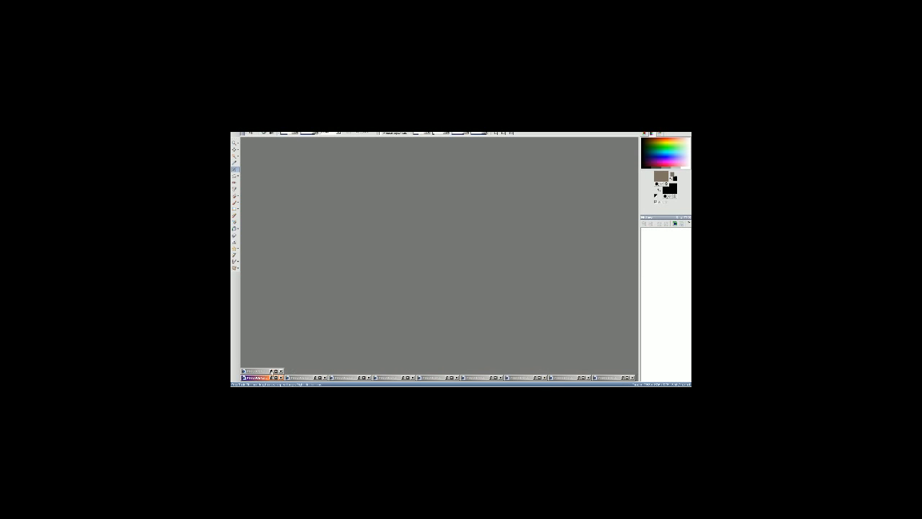
Step: Restore the minimized photo of the converging tracks and straighten it along the catenary structure
{"action": "left_click", "coordinate": [271, 372]}
{"action": "left_click", "coordinate": [235, 176]}
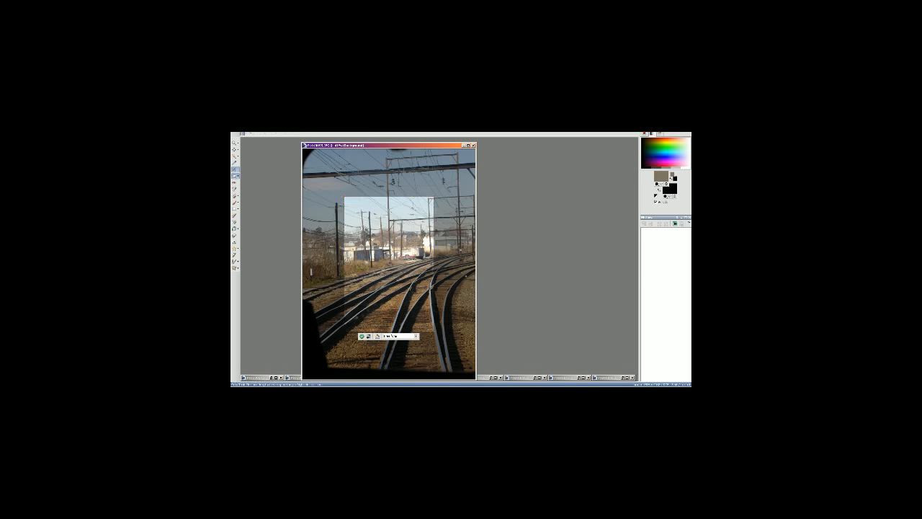
{"action": "left_click", "coordinate": [414, 229]}
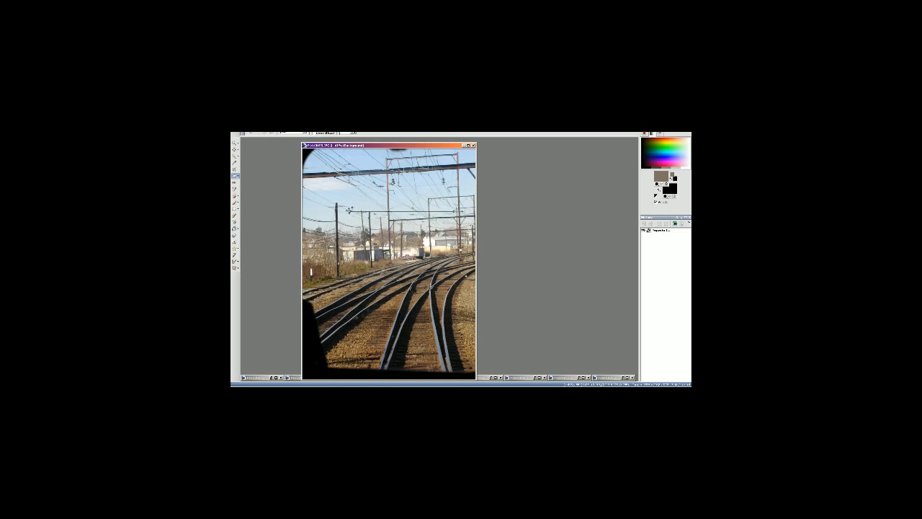
{"action": "left_click_drag", "start_coordinate": [350, 210], "coordinate": [387, 186]}
{"action": "mouse_move", "coordinate": [455, 211]}
{"action": "left_mouse_down"}
{"action": "mouse_move", "coordinate": [385, 308]}
{"action": "mouse_move", "coordinate": [387, 301]}
{"action": "left_mouse_up"}
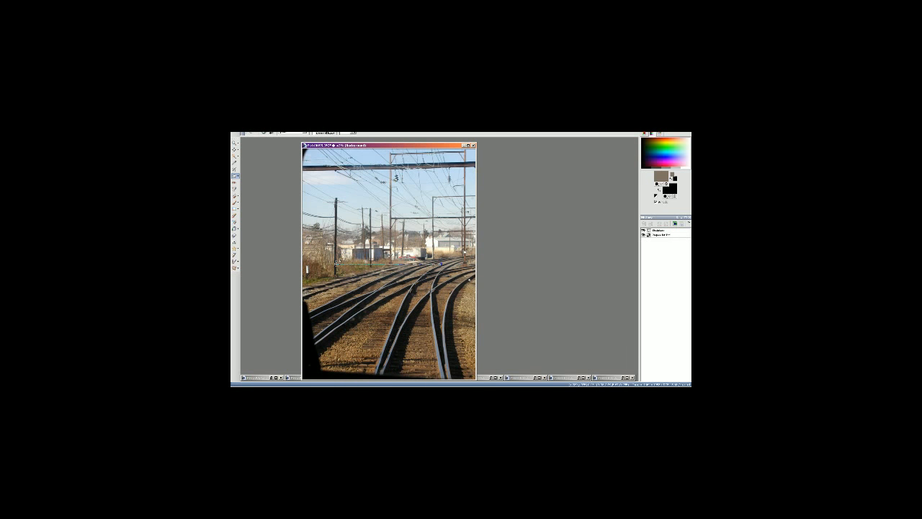
{"action": "left_click_drag", "start_coordinate": [336, 264], "coordinate": [337, 264]}
{"action": "left_click", "coordinate": [267, 133]}
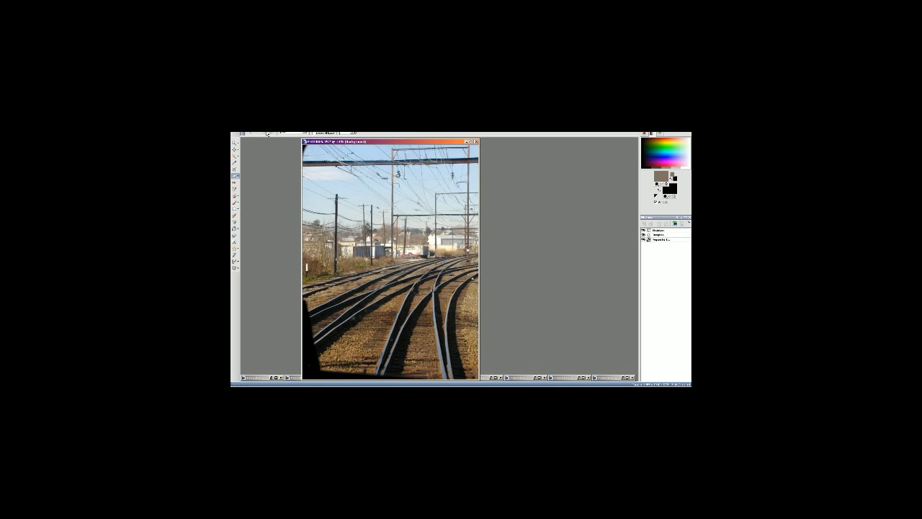
Step: Crop the converging tracks photo to cut off the dark window frame along its left and bottom edges
{"action": "left_click", "coordinate": [234, 169]}
{"action": "left_click_drag", "start_coordinate": [401, 262], "coordinate": [452, 209]}
{"action": "left_click_drag", "start_coordinate": [381, 290], "coordinate": [316, 353]}
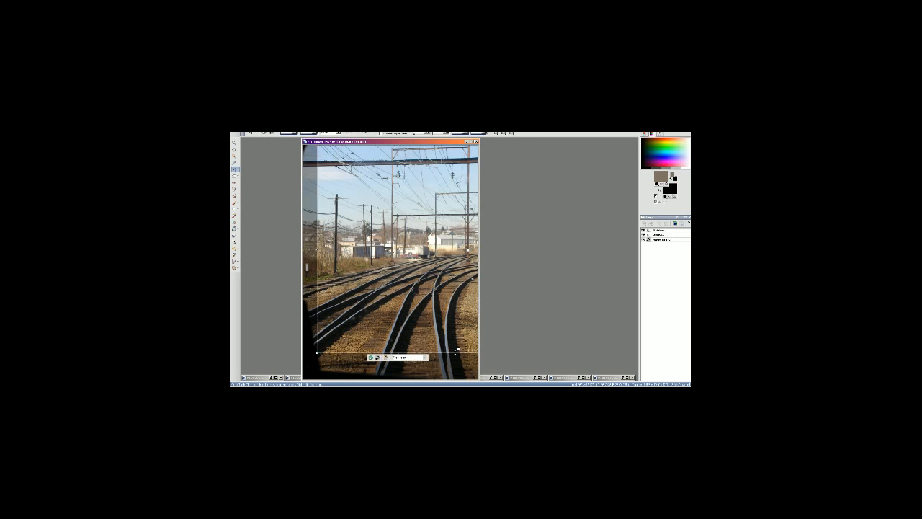
{"action": "left_click_drag", "start_coordinate": [458, 350], "coordinate": [455, 360]}
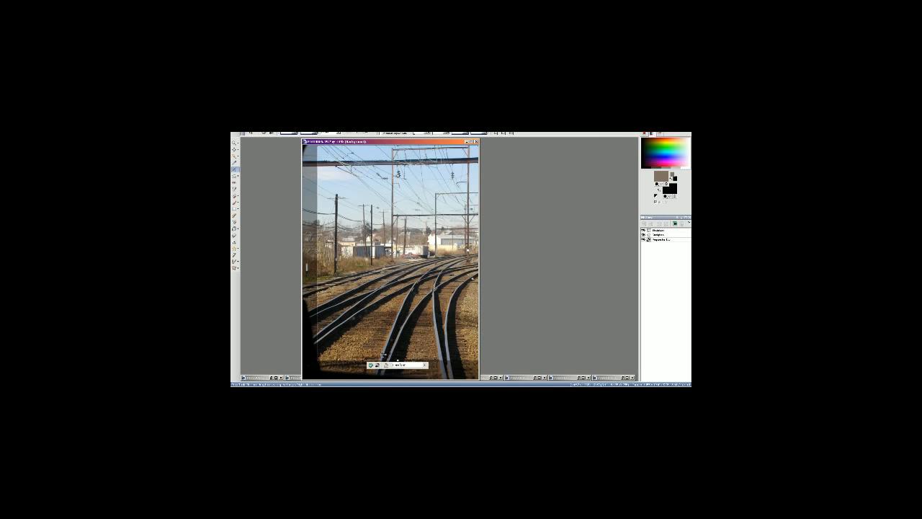
{"action": "left_click", "coordinate": [371, 365]}
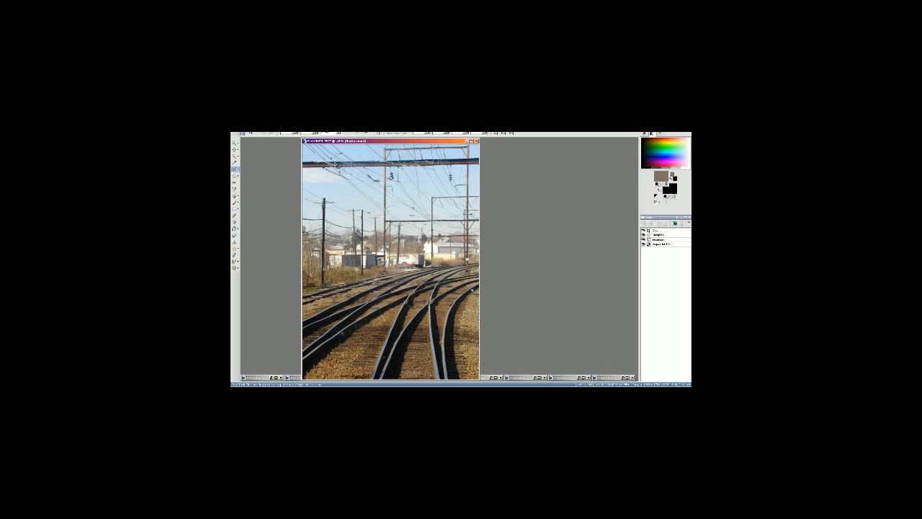
Step: Resize the cropped converging tracks photo and sharpen it
{"action": "left_click", "coordinate": [268, 133]}
{"action": "left_click", "coordinate": [280, 146]}
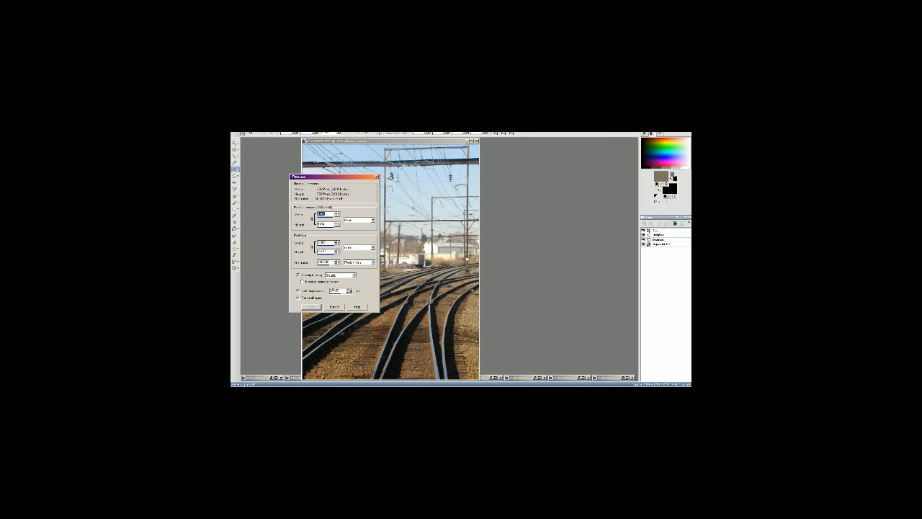
{"action": "key", "text": "Return"}
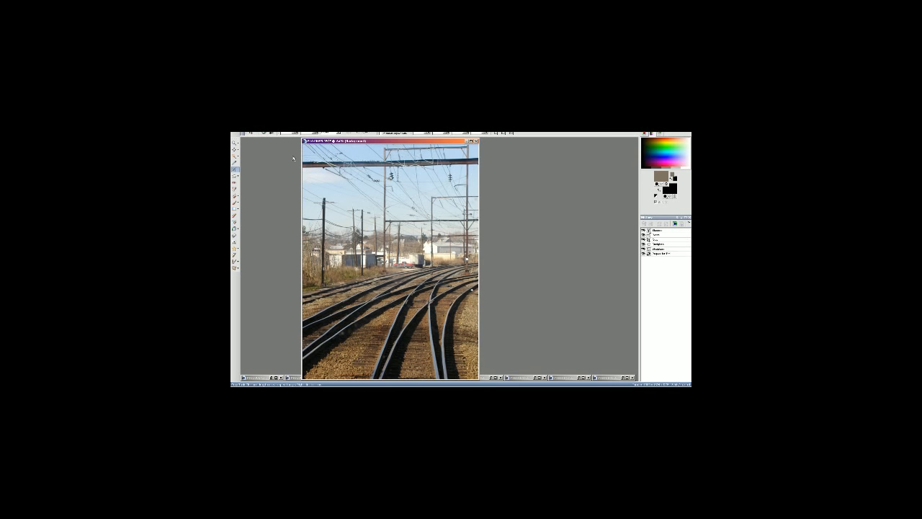
Step: Save the converging tracks photo as a JPEG, basing its SEPTA_CARMEL name on the previously saved signal photo's name
{"action": "left_click", "coordinate": [238, 133]}
{"action": "left_click", "coordinate": [252, 158]}
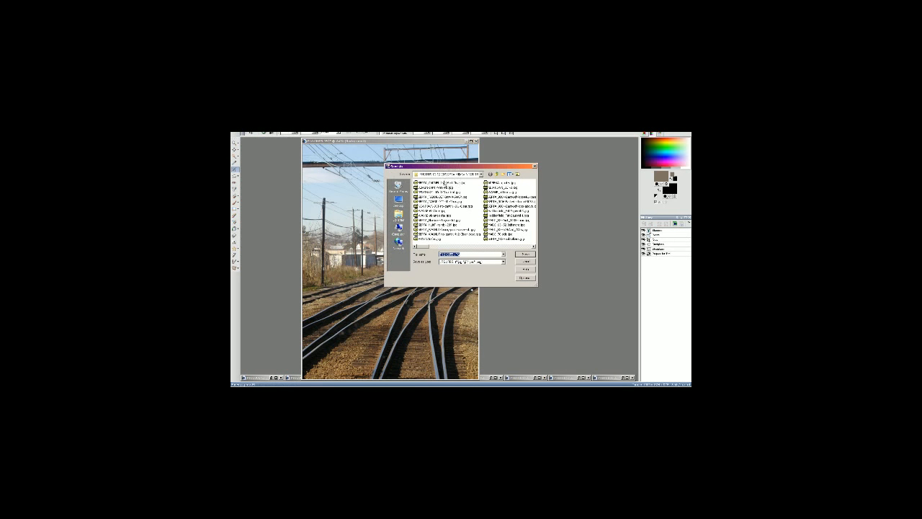
{"action": "left_click", "coordinate": [444, 182]}
{"action": "left_click", "coordinate": [471, 255]}
{"action": "left_click_drag", "start_coordinate": [470, 255], "coordinate": [558, 265]}
{"action": "key", "text": "BackSpace"}
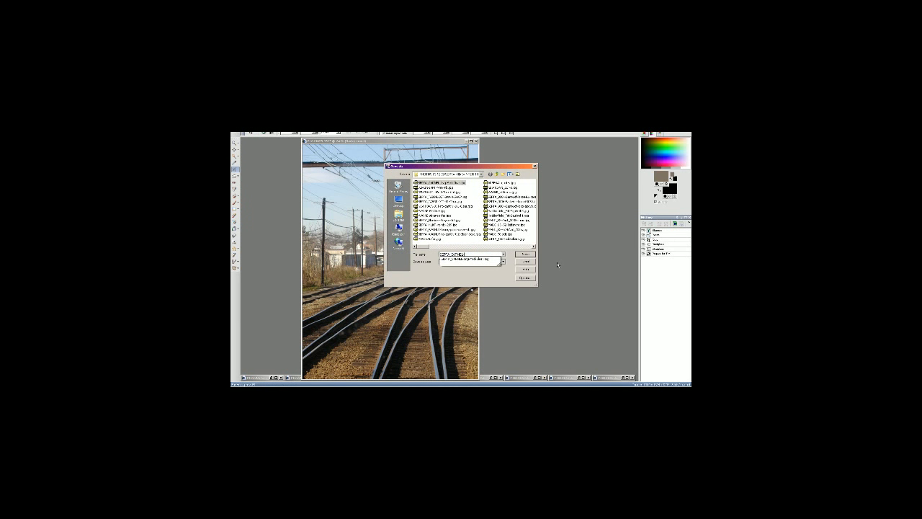
{"action": "key", "text": "Escape"}
{"action": "key", "text": "Return"}
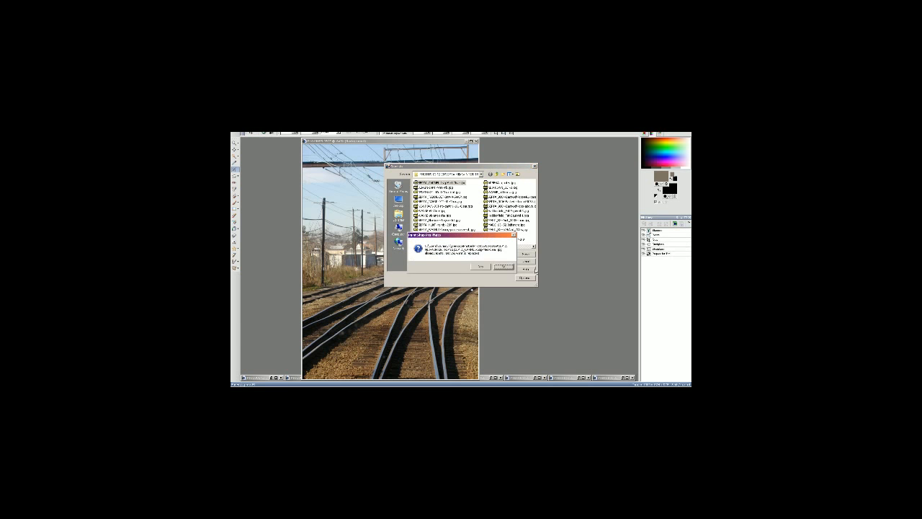
{"action": "left_click", "coordinate": [480, 267]}
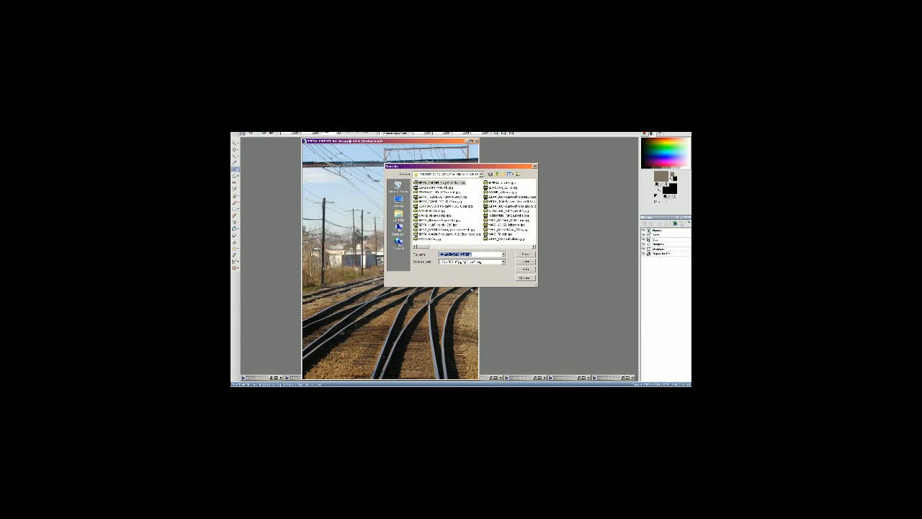
Step: Select the saved converging tracks photo in the output folder window, and close that photo in the editor
{"action": "key", "text": "Escape"}
{"action": "key", "text": "alt+Tab"}
{"action": "key", "text": "alt+Tab"}
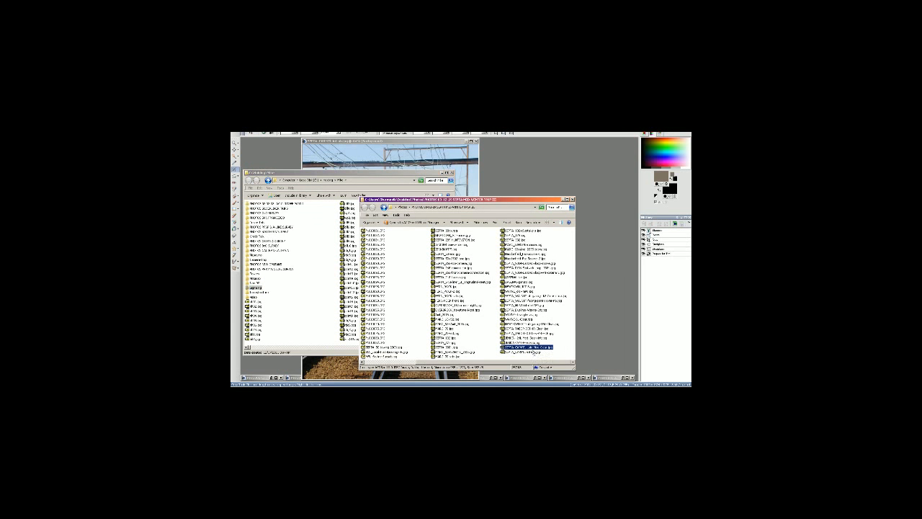
{"action": "left_click", "coordinate": [532, 352]}
{"action": "left_click", "coordinate": [470, 144]}
{"action": "left_click", "coordinate": [476, 141]}
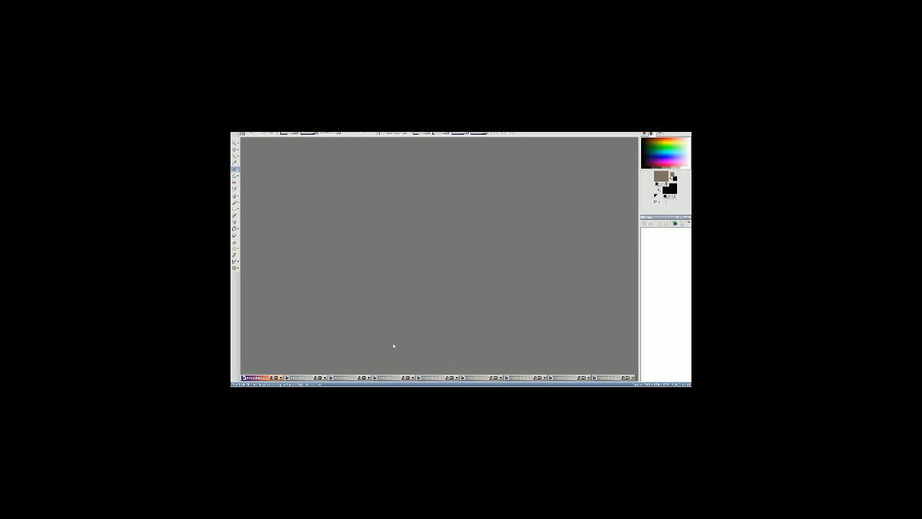
Step: Restore the minimized photo of the curved track beside the station platform and straighten it
{"action": "left_click", "coordinate": [624, 377]}
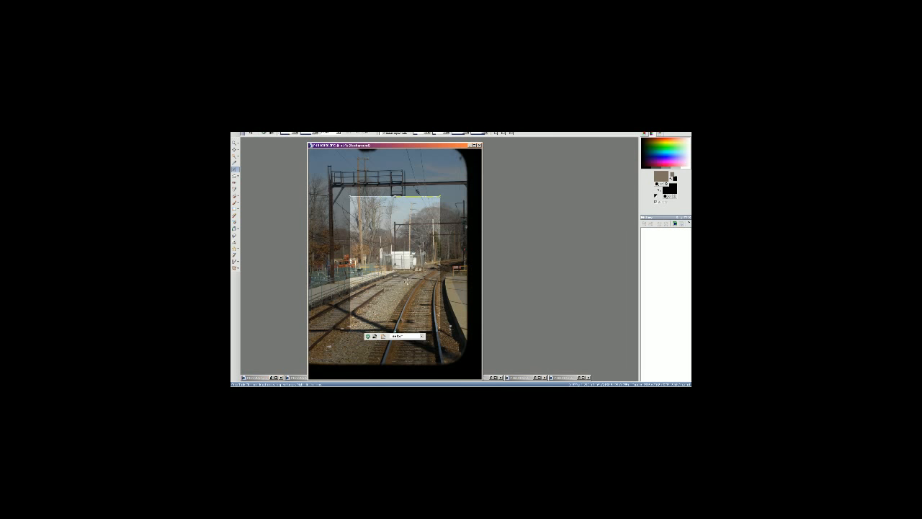
{"action": "left_click_drag", "start_coordinate": [423, 268], "coordinate": [423, 267]}
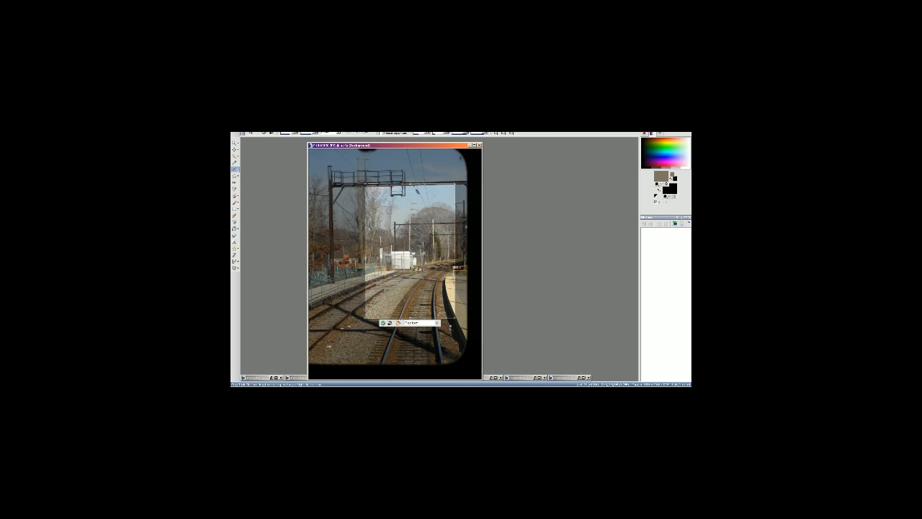
{"action": "left_click", "coordinate": [235, 176]}
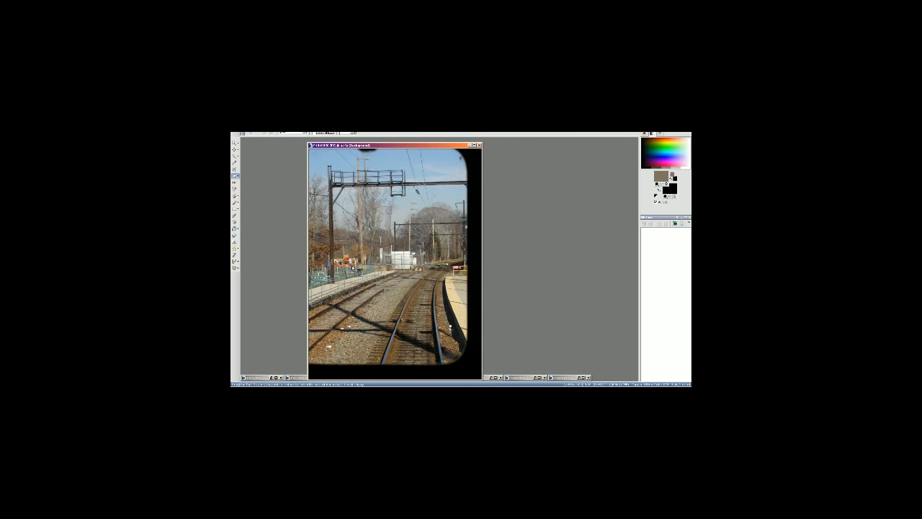
{"action": "left_click_drag", "start_coordinate": [345, 265], "coordinate": [347, 266]}
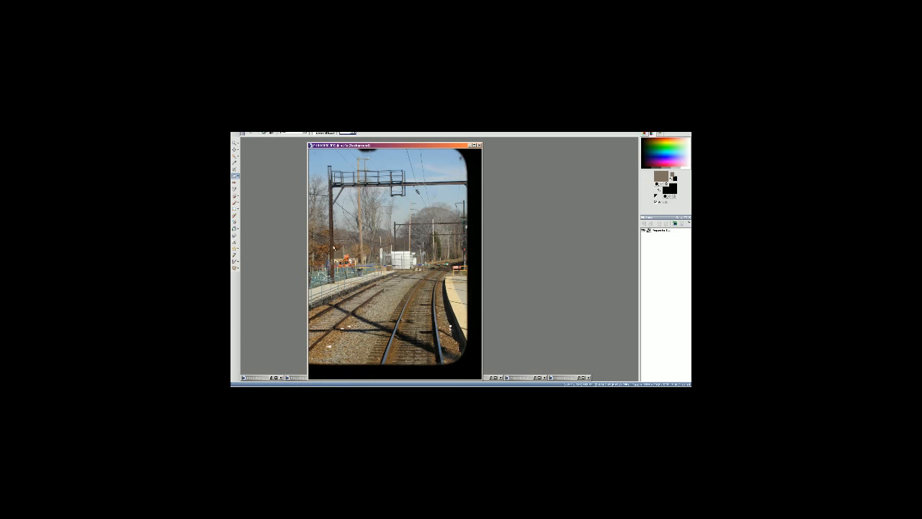
{"action": "left_click", "coordinate": [264, 135]}
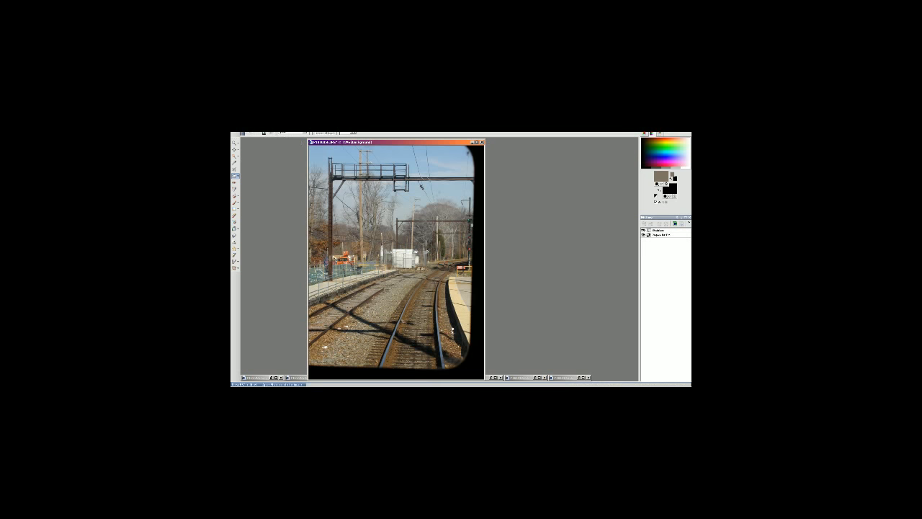
{"action": "left_click", "coordinate": [264, 134]}
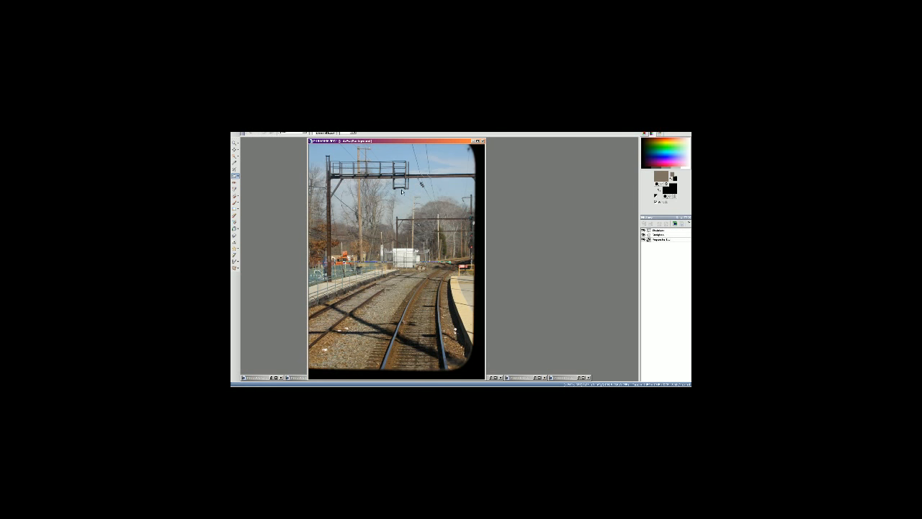
Step: Crop the platform photo to the track, platform and overhead signal bridge, cutting off most of the black window frame
{"action": "left_click", "coordinate": [234, 169]}
{"action": "left_click_drag", "start_coordinate": [393, 255], "coordinate": [421, 240]}
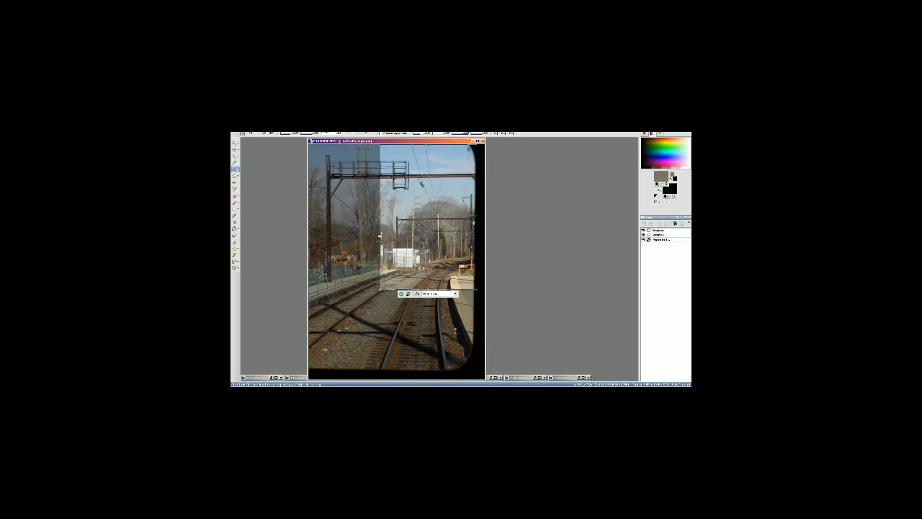
{"action": "left_click_drag", "start_coordinate": [380, 238], "coordinate": [320, 237]}
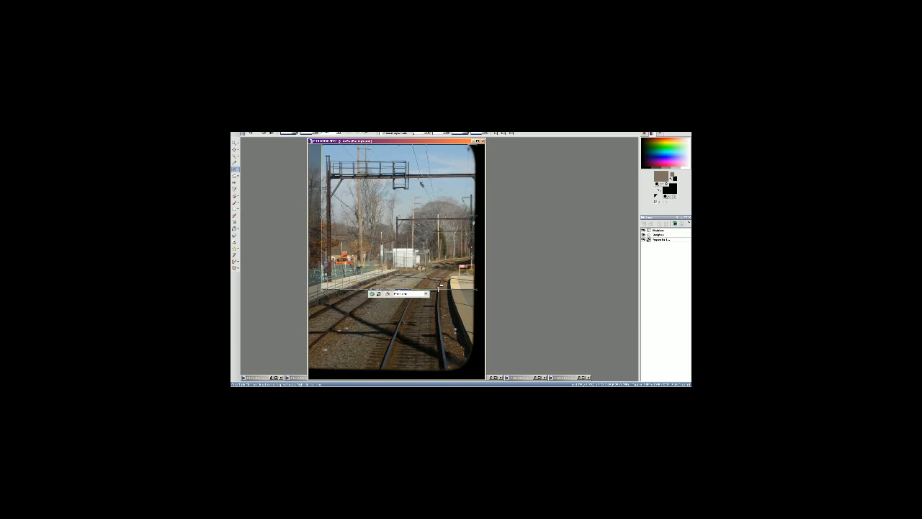
{"action": "left_click_drag", "start_coordinate": [440, 289], "coordinate": [440, 289]}
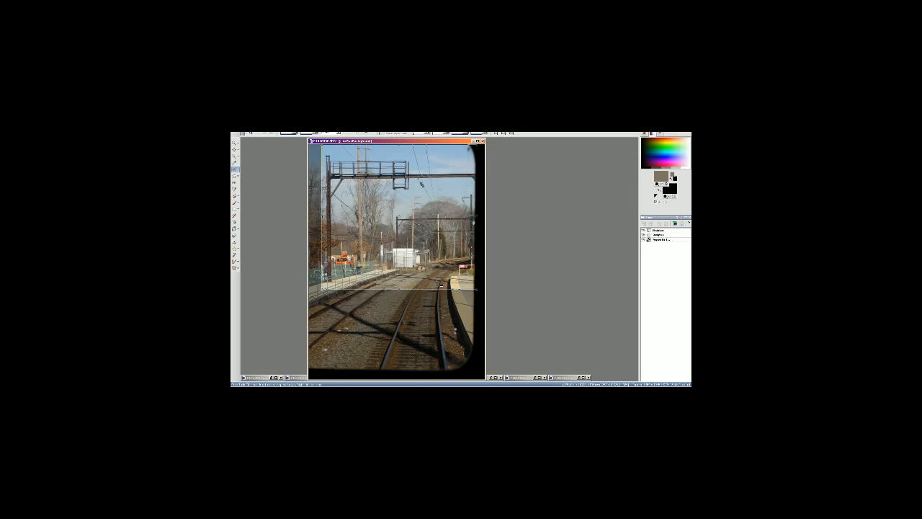
{"action": "left_click_drag", "start_coordinate": [440, 287], "coordinate": [440, 351]}
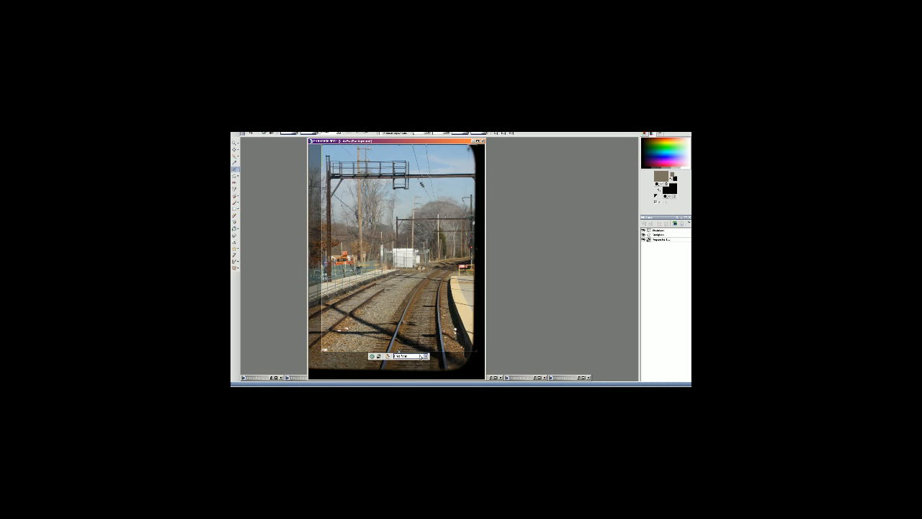
{"action": "left_click", "coordinate": [372, 356]}
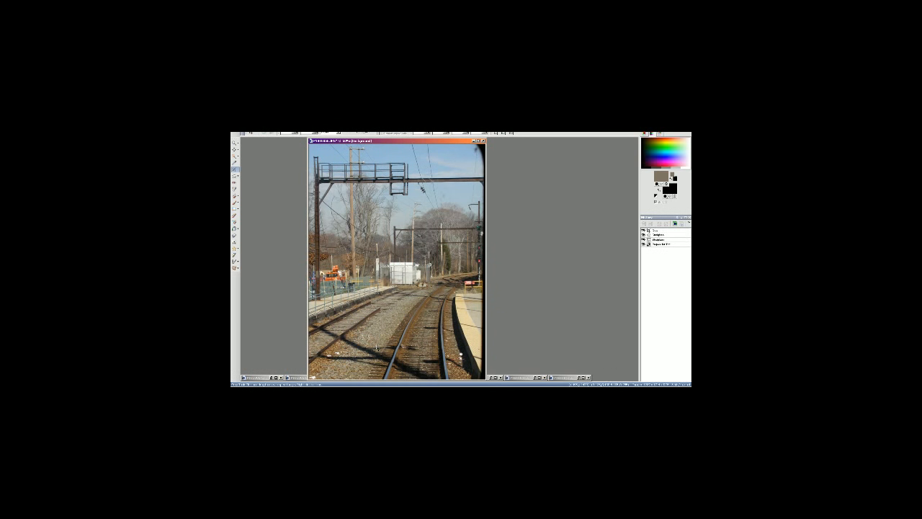
Step: Preview the SEPTA_SOUTH photo of the tracks and signals from the output folder window, and close the viewer
{"action": "key", "text": "ctrl+o"}
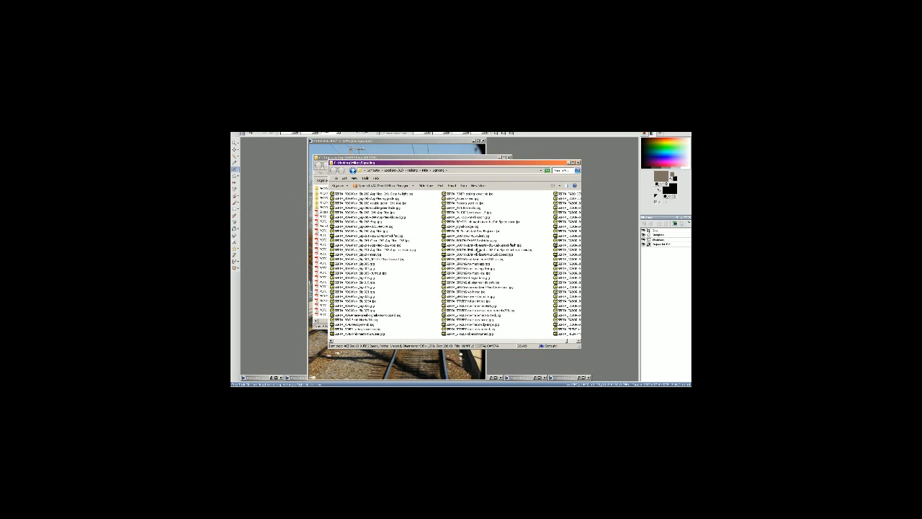
{"action": "left_click", "coordinate": [476, 236]}
{"action": "double_click", "coordinate": [477, 237]}
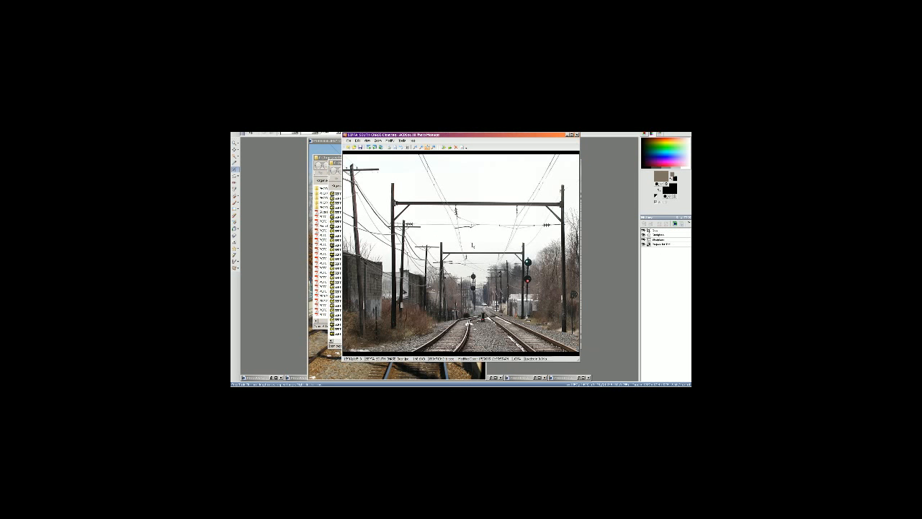
{"action": "left_click", "coordinate": [576, 135]}
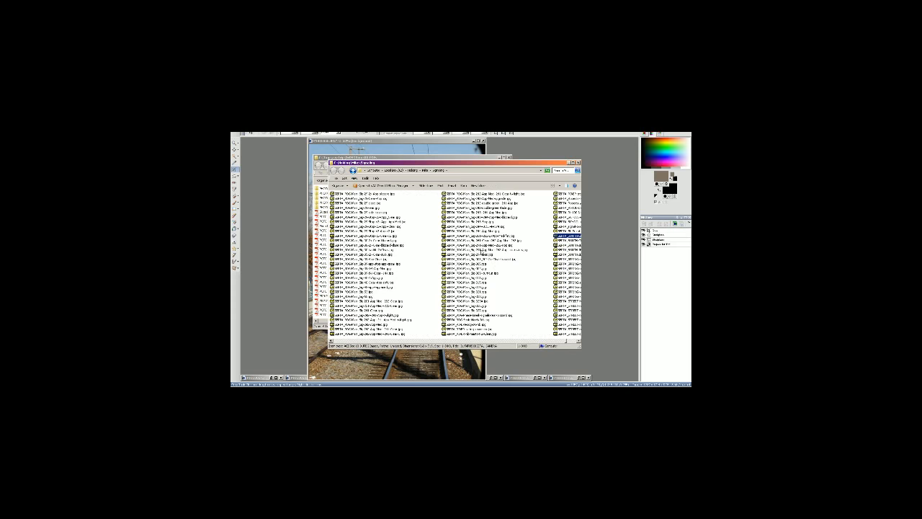
Step: Browse the SEPTA file names in the output folder for photos from the same line
{"action": "scroll", "coordinate": [481, 251], "scroll_direction": "down", "scroll_amount": 1}
{"action": "left_click", "coordinate": [480, 245]}
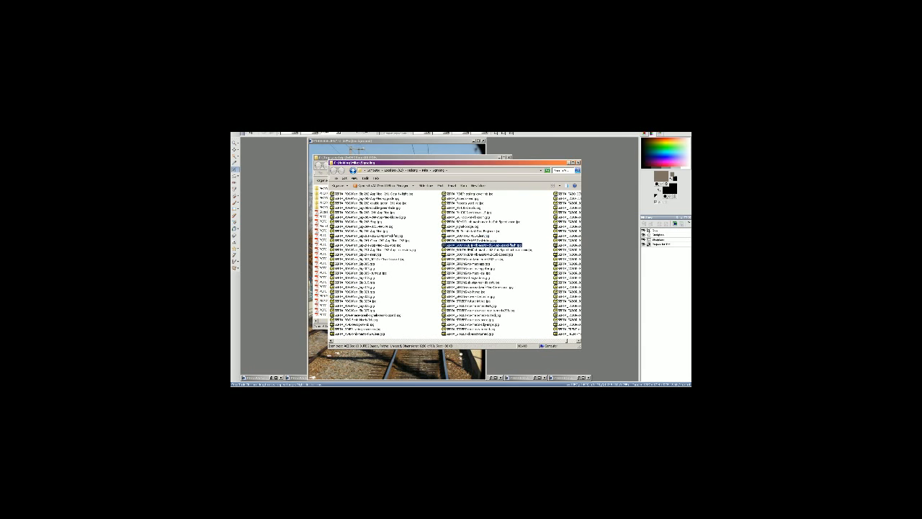
{"action": "scroll", "coordinate": [468, 249], "scroll_direction": "left", "scroll_amount": 1}
{"action": "scroll", "coordinate": [458, 250], "scroll_direction": "right", "scroll_amount": 1}
{"action": "scroll", "coordinate": [458, 249], "scroll_direction": "right", "scroll_amount": 1}
{"action": "scroll", "coordinate": [458, 250], "scroll_direction": "left", "scroll_amount": 2}
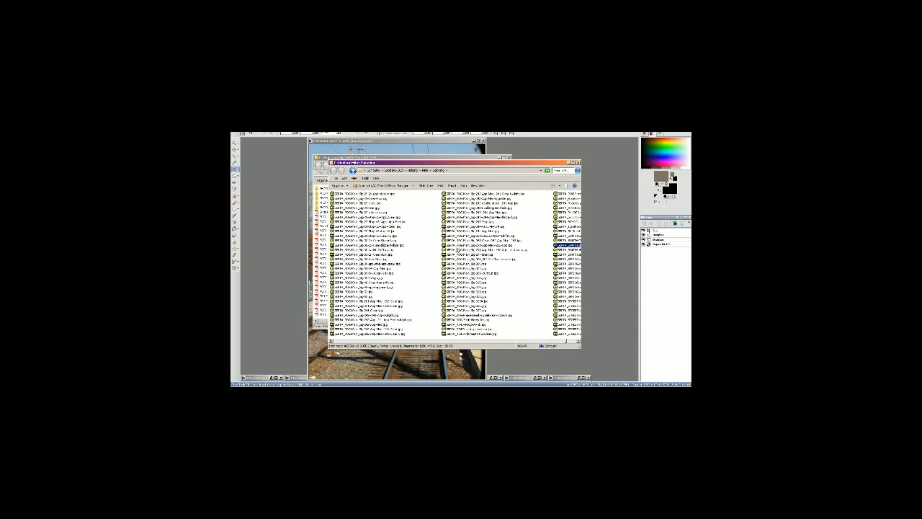
{"action": "scroll", "coordinate": [457, 250], "scroll_direction": "left", "scroll_amount": 1}
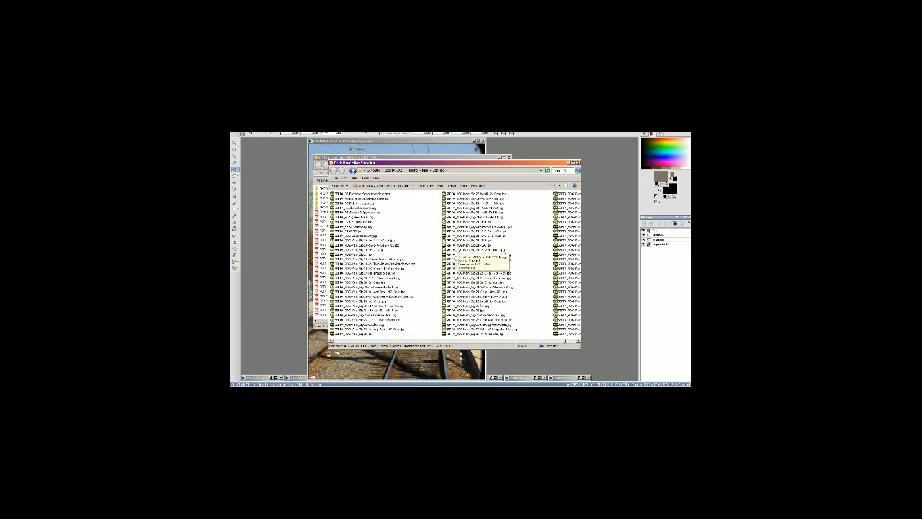
{"action": "scroll", "coordinate": [457, 250], "scroll_direction": "right", "scroll_amount": 1}
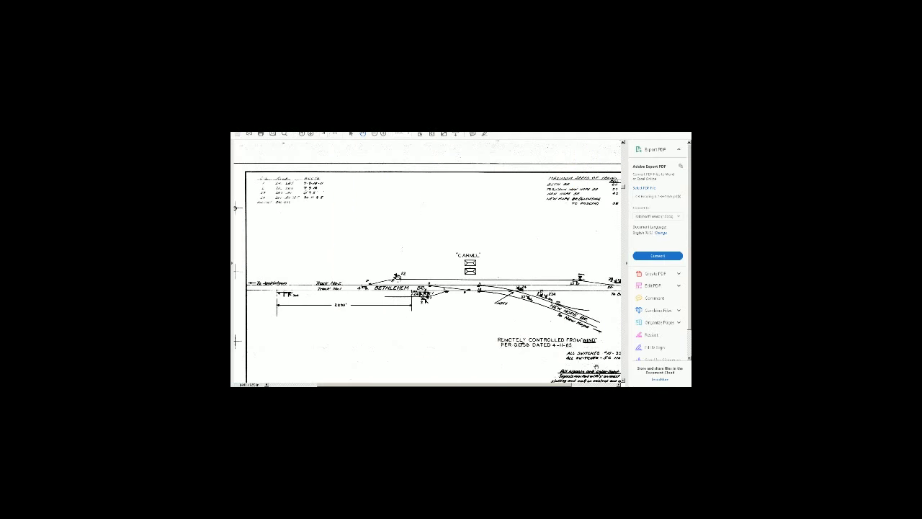
Step: Switch to the PDF of interlocking diagrams and examine the CARMEL track and signal layout along the Bethlehem branch
{"action": "scroll", "coordinate": [512, 314], "scroll_direction": "down", "scroll_amount": 2}
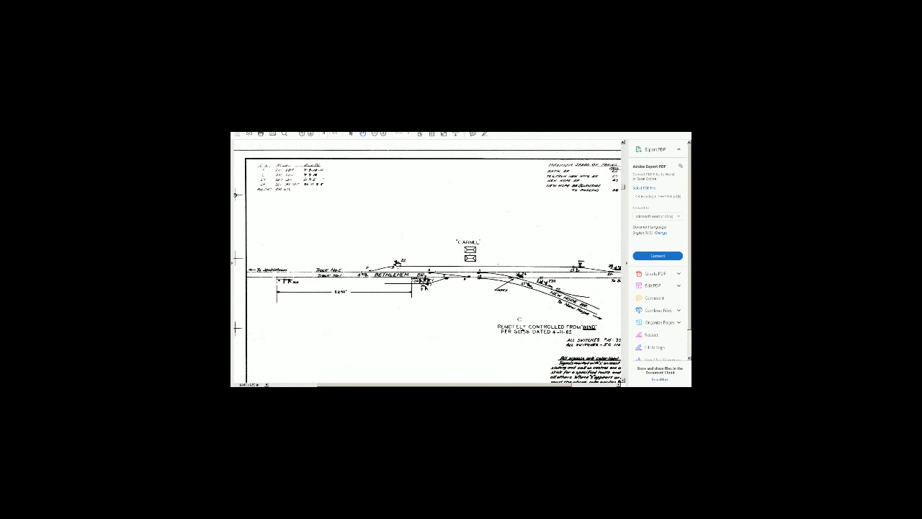
{"action": "scroll", "coordinate": [428, 268], "scroll_direction": "right", "scroll_amount": 2}
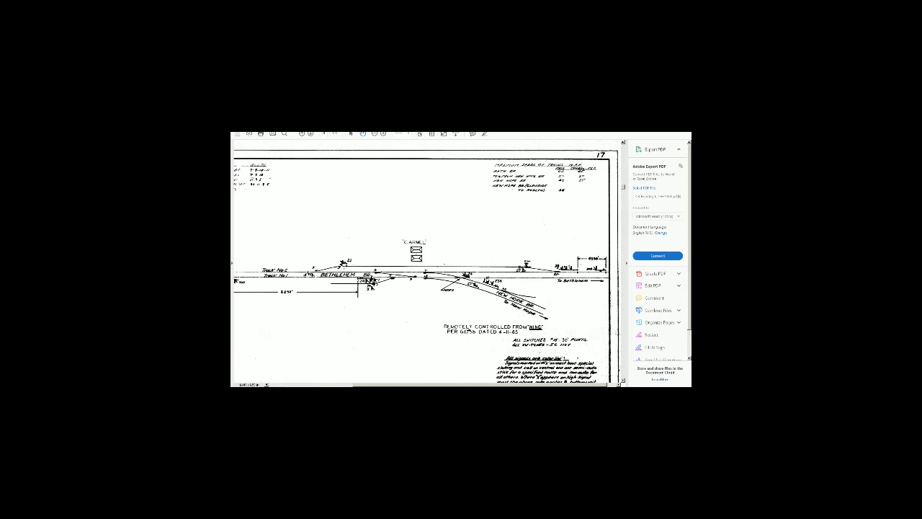
{"action": "scroll", "coordinate": [370, 282], "scroll_direction": "down", "scroll_amount": 1}
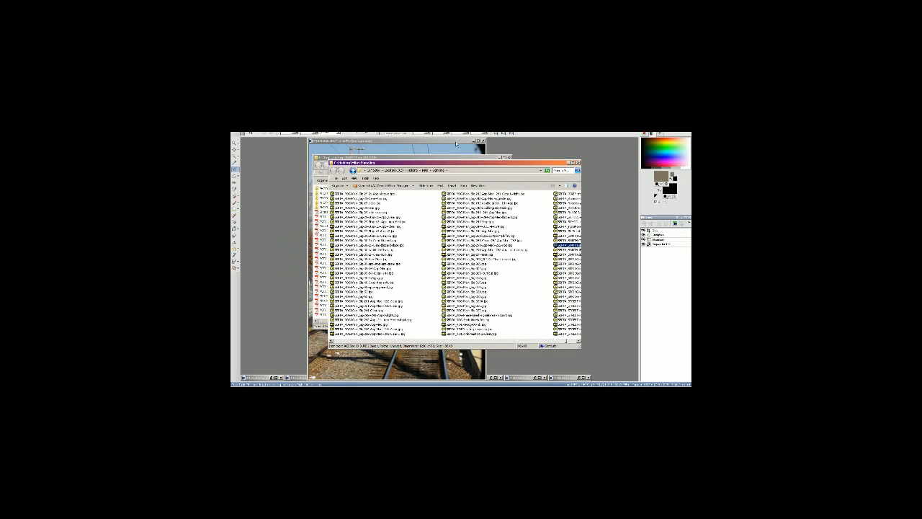
Step: Switch to Wikimapia and move the satellite map from the Connecticut coast to the northern suburbs of Philadelphia
{"action": "left_click", "coordinate": [455, 143]}
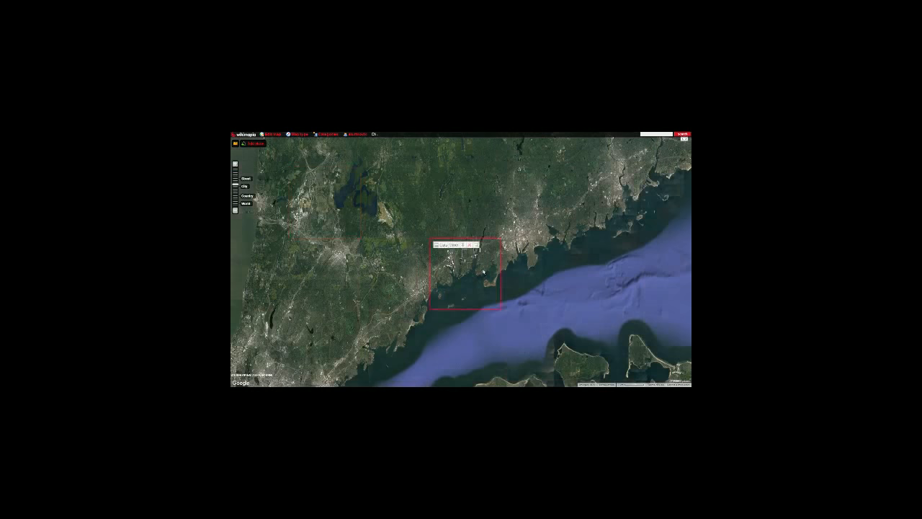
{"action": "left_click_drag", "start_coordinate": [483, 272], "coordinate": [559, 199]}
{"action": "scroll", "coordinate": [483, 245], "scroll_direction": "down", "scroll_amount": 2}
{"action": "left_click_drag", "start_coordinate": [373, 343], "coordinate": [479, 230]}
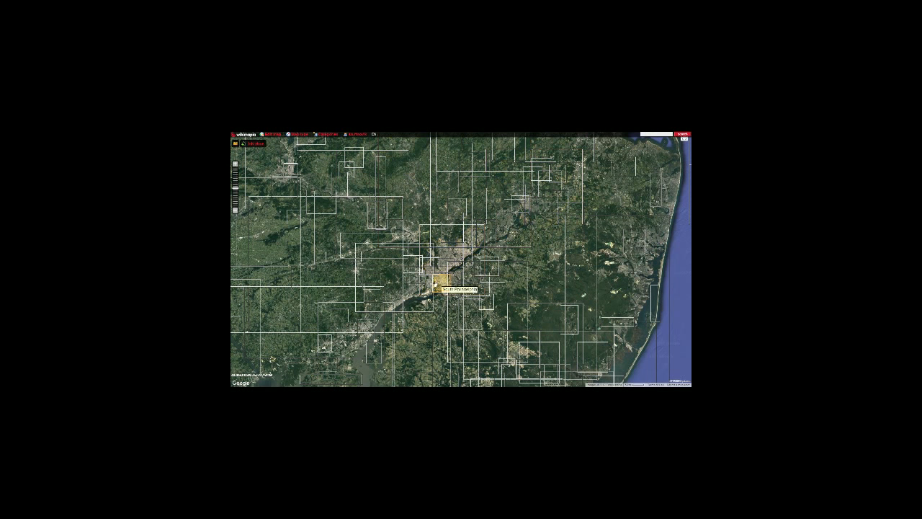
{"action": "scroll", "coordinate": [446, 280], "scroll_direction": "up", "scroll_amount": 2}
{"action": "scroll", "coordinate": [496, 214], "scroll_direction": "up", "scroll_amount": 3}
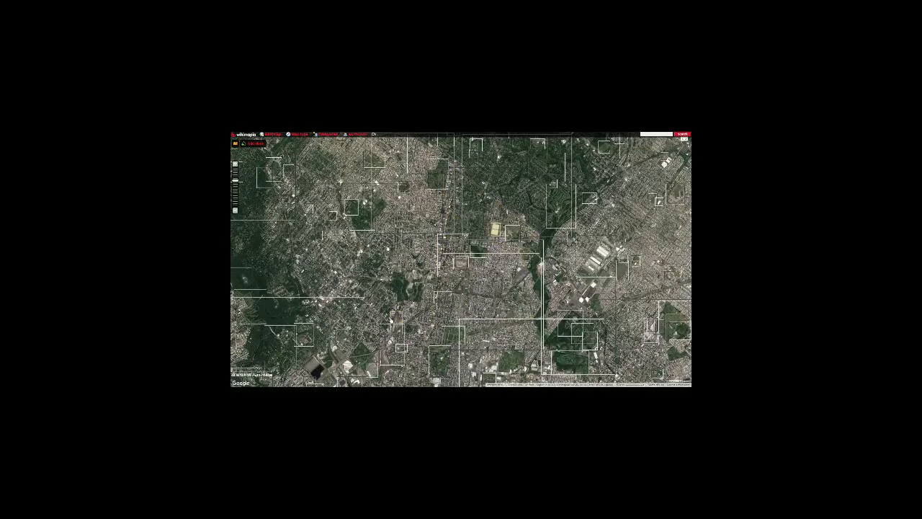
{"action": "left_click_drag", "start_coordinate": [402, 231], "coordinate": [402, 337]}
{"action": "left_click_drag", "start_coordinate": [402, 300], "coordinate": [423, 355]}
Step: Display the street map to follow the railroad past North Hills and the cemetery, and return to the satellite view
{"action": "left_click", "coordinate": [295, 147]}
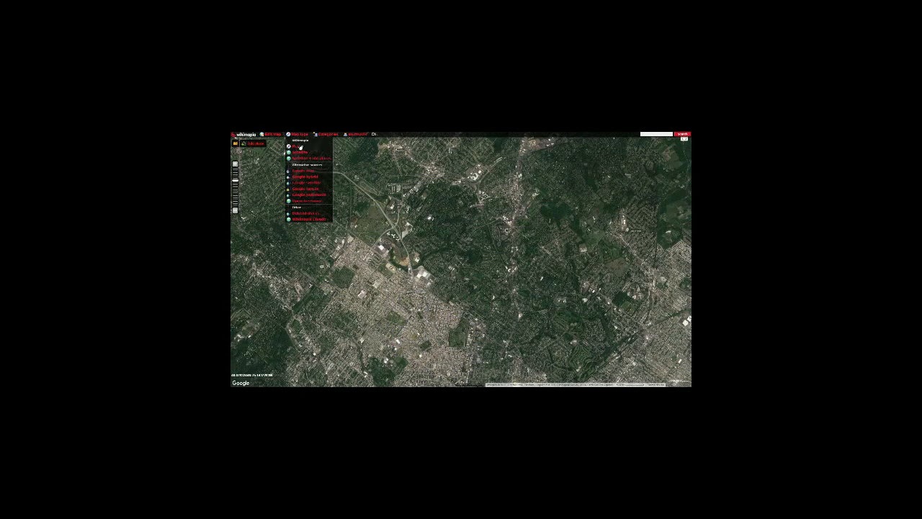
{"action": "left_click_drag", "start_coordinate": [428, 163], "coordinate": [405, 310]}
{"action": "scroll", "coordinate": [464, 290], "scroll_direction": "up", "scroll_amount": 2}
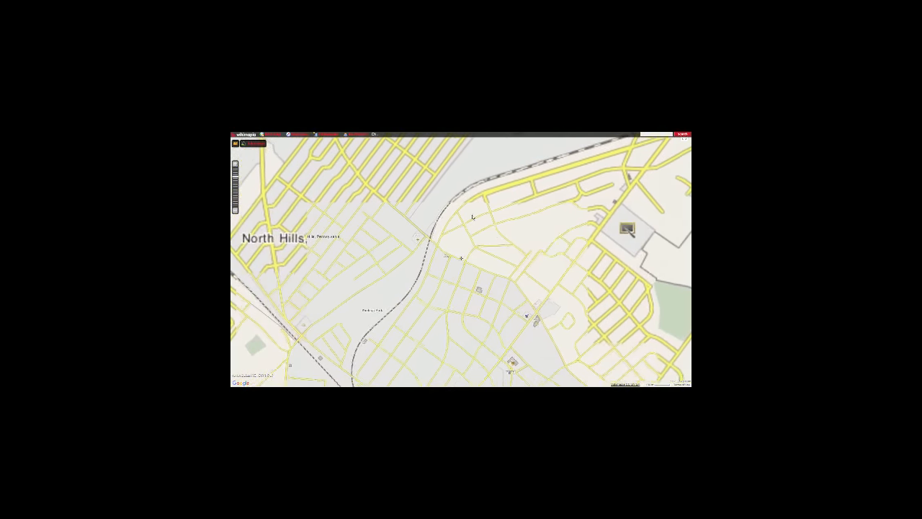
{"action": "left_click_drag", "start_coordinate": [472, 214], "coordinate": [394, 291]}
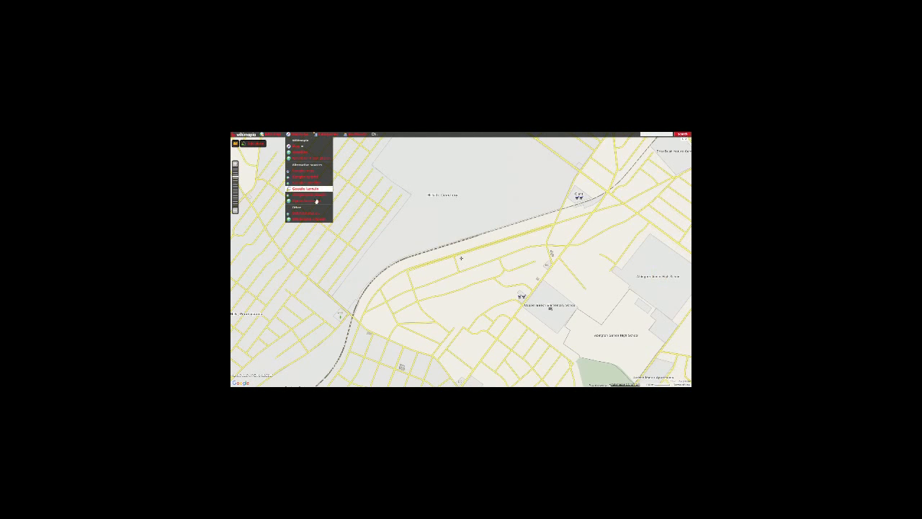
{"action": "left_click_drag", "start_coordinate": [471, 272], "coordinate": [371, 338]}
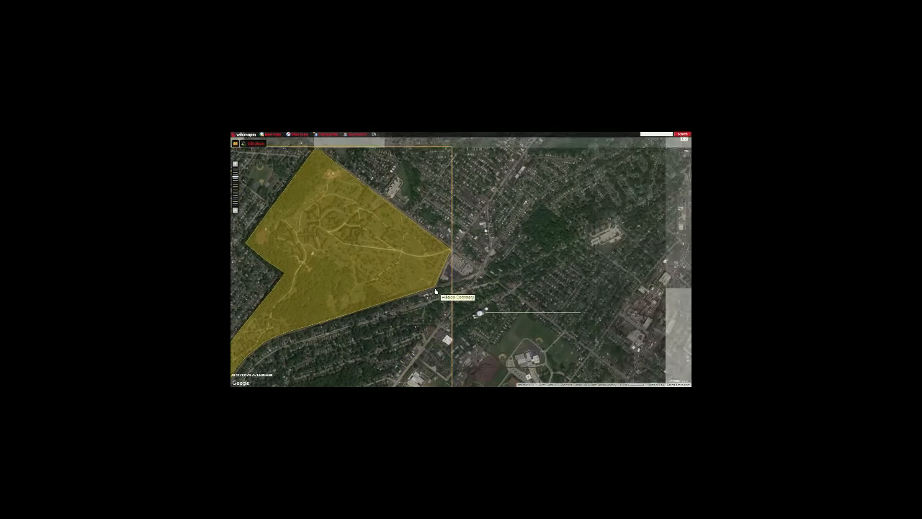
Step: Follow the rail line on the satellite map from the cemetery past Roslyn station to the SEPTA GROVE SOUTH interlocking
{"action": "scroll", "coordinate": [441, 280], "scroll_direction": "down", "scroll_amount": 1}
{"action": "left_click_drag", "start_coordinate": [438, 293], "coordinate": [391, 326]}
{"action": "scroll", "coordinate": [393, 325], "scroll_direction": "up", "scroll_amount": 1}
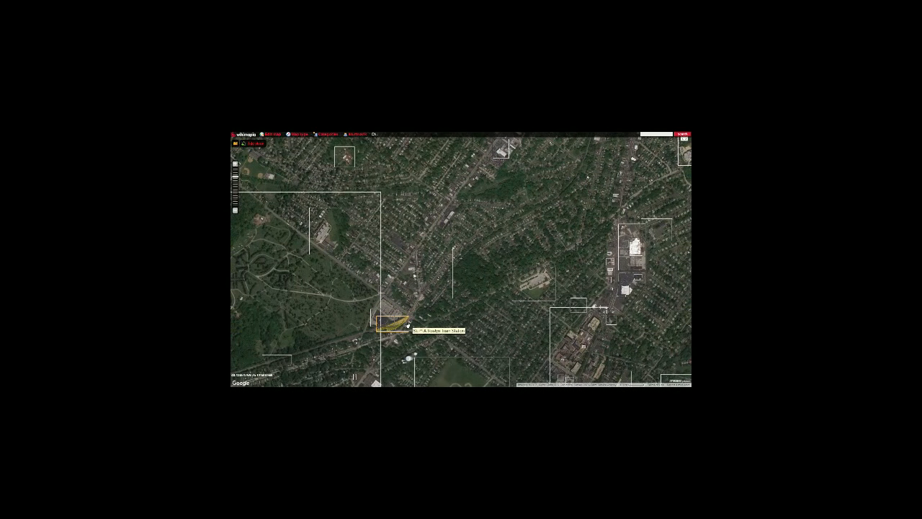
{"action": "left_click_drag", "start_coordinate": [518, 204], "coordinate": [372, 308]}
{"action": "left_click_drag", "start_coordinate": [474, 182], "coordinate": [430, 285]}
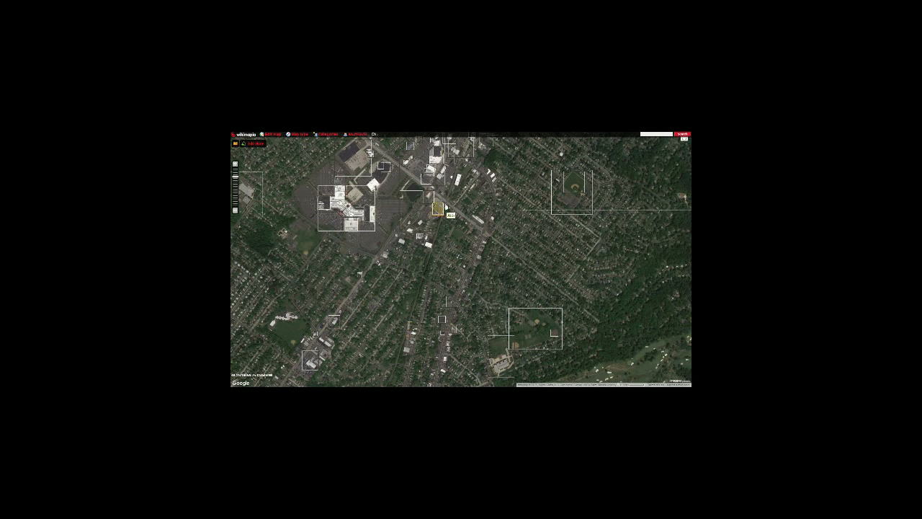
{"action": "left_click_drag", "start_coordinate": [444, 207], "coordinate": [429, 249]}
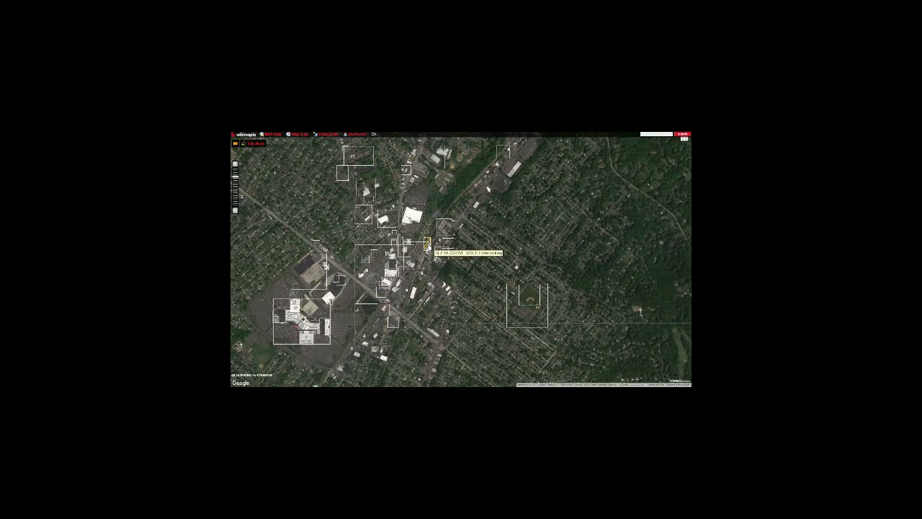
Step: Examine the SEPTA GROVE SOUTH interlocking and the adjoining tracks on the satellite map at close range
{"action": "scroll", "coordinate": [427, 248], "scroll_direction": "up", "scroll_amount": 2}
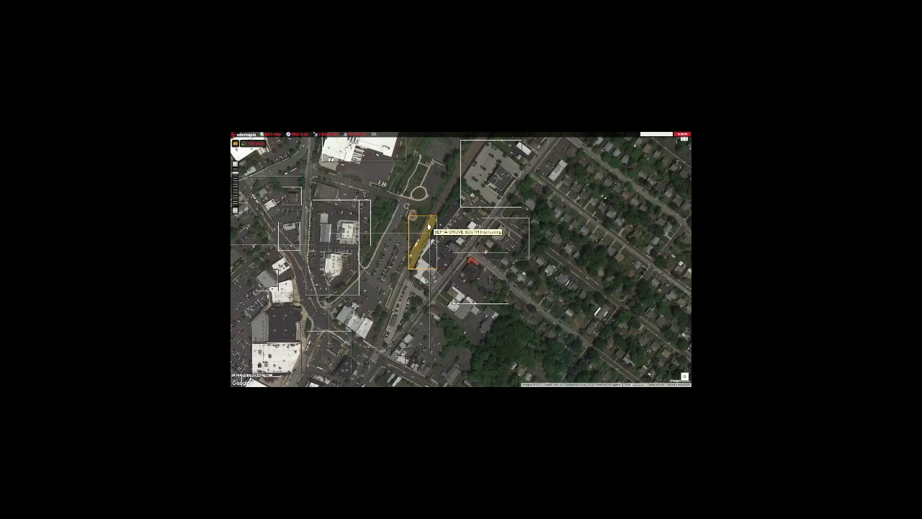
{"action": "left_click_drag", "start_coordinate": [428, 226], "coordinate": [385, 296]}
{"action": "scroll", "coordinate": [379, 309], "scroll_direction": "up", "scroll_amount": 1}
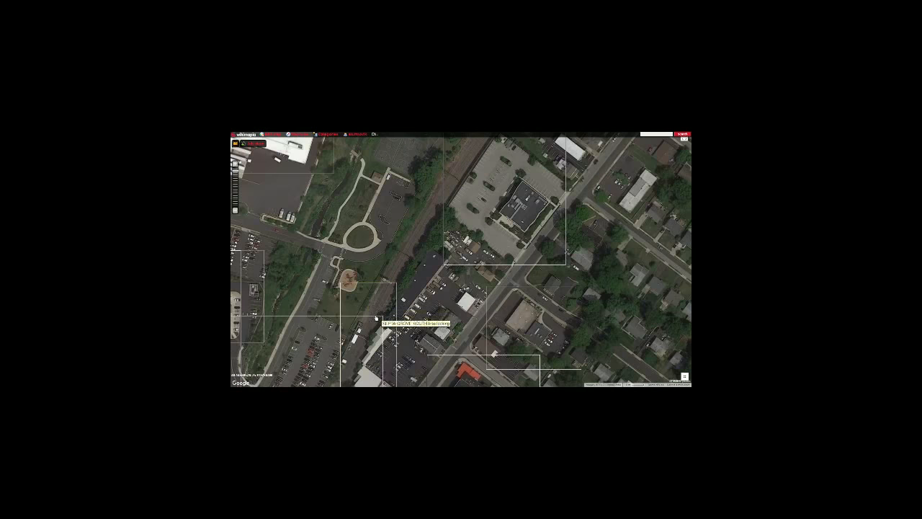
{"action": "scroll", "coordinate": [375, 318], "scroll_direction": "up", "scroll_amount": 1}
{"action": "left_click_drag", "start_coordinate": [360, 334], "coordinate": [385, 289]}
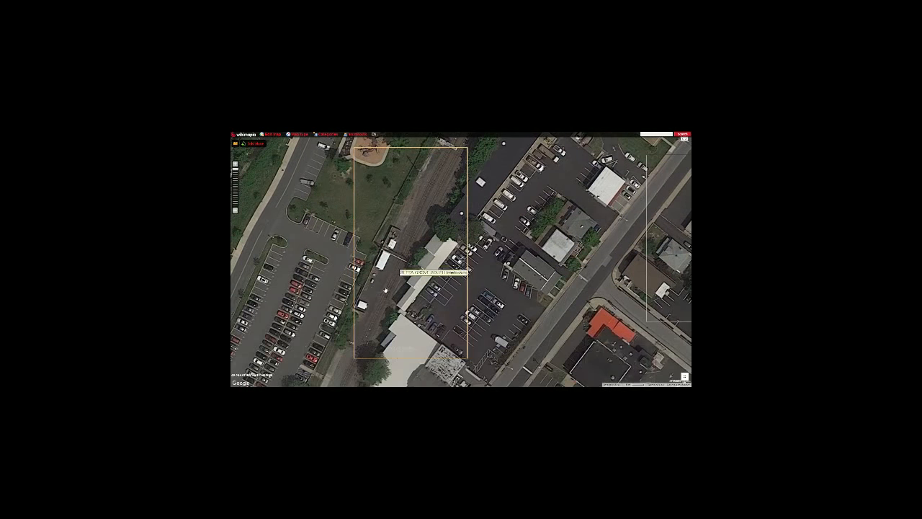
{"action": "left_click_drag", "start_coordinate": [378, 331], "coordinate": [431, 227]}
{"action": "left_click_drag", "start_coordinate": [391, 279], "coordinate": [397, 236]}
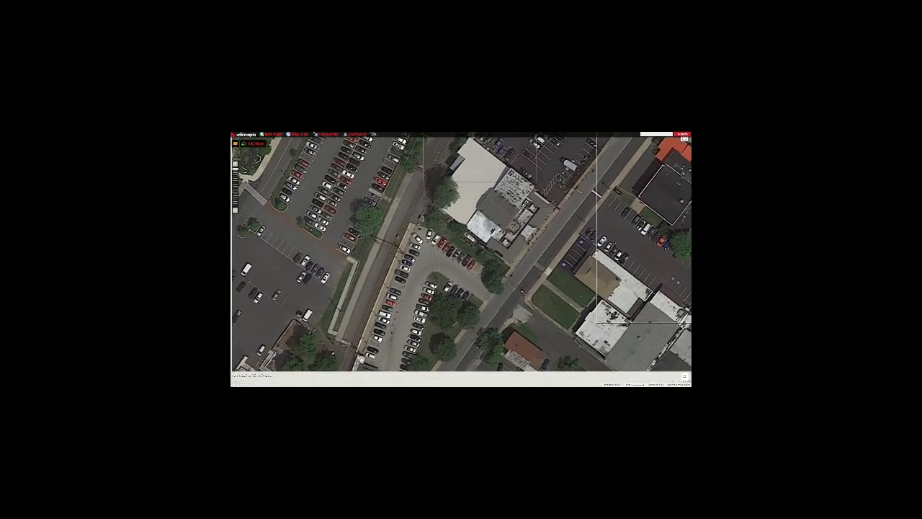
{"action": "scroll", "coordinate": [397, 232], "scroll_direction": "down", "scroll_amount": 2}
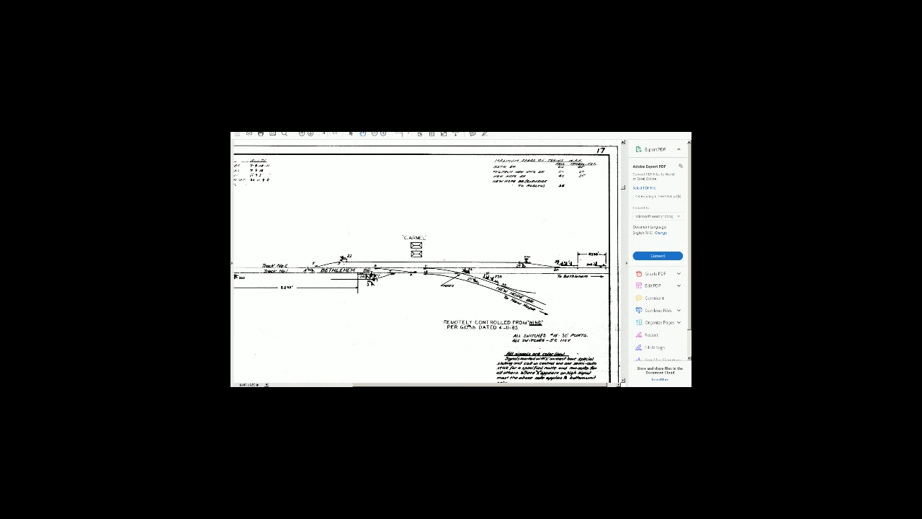
Step: Return to the interlocking diagrams PDF, reduce the view to whole pages, and look through the pages after CARMEL
{"action": "left_click", "coordinate": [376, 135]}
{"action": "scroll", "coordinate": [471, 267], "scroll_direction": "down", "scroll_amount": 2}
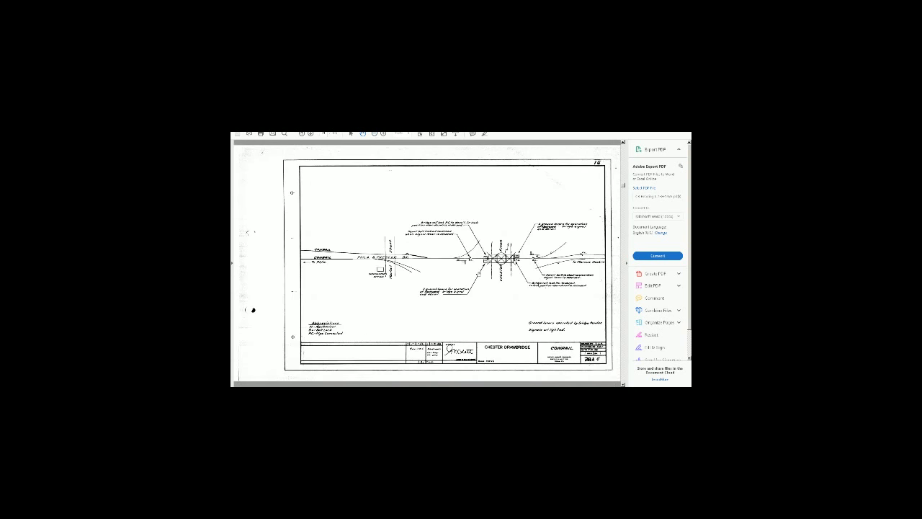
{"action": "scroll", "coordinate": [478, 274], "scroll_direction": "down", "scroll_amount": 14}
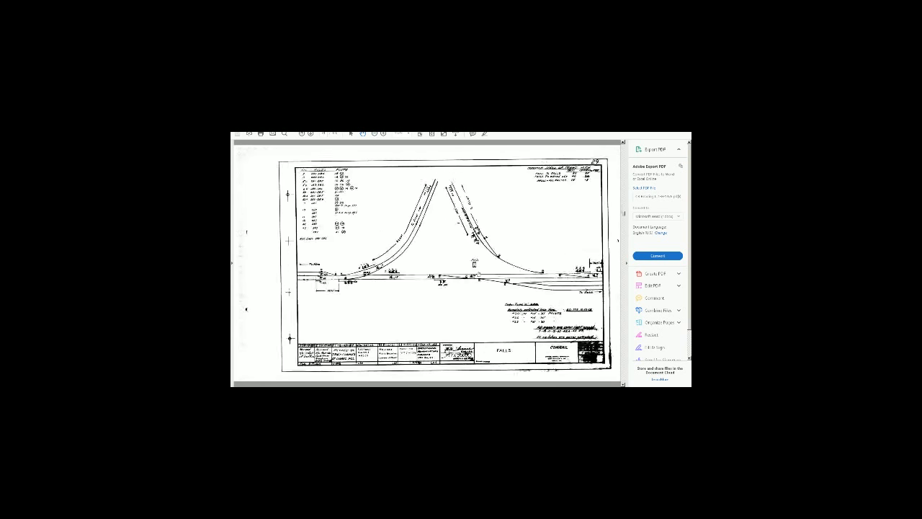
{"action": "scroll", "coordinate": [478, 274], "scroll_direction": "down", "scroll_amount": 7}
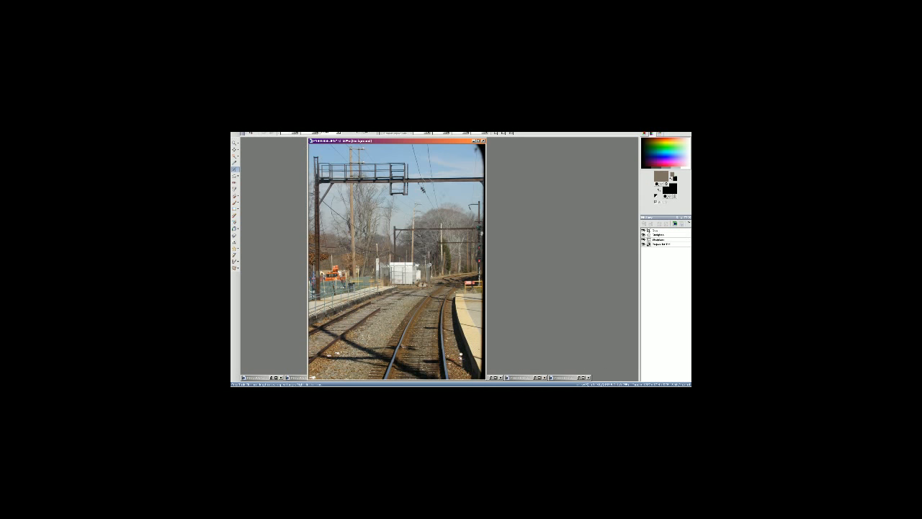
Step: Apply the Highlight/Midtone/Shadow adjustment to the platform photo and resize it with the preset dimensions
{"action": "key", "text": "shift+u"}
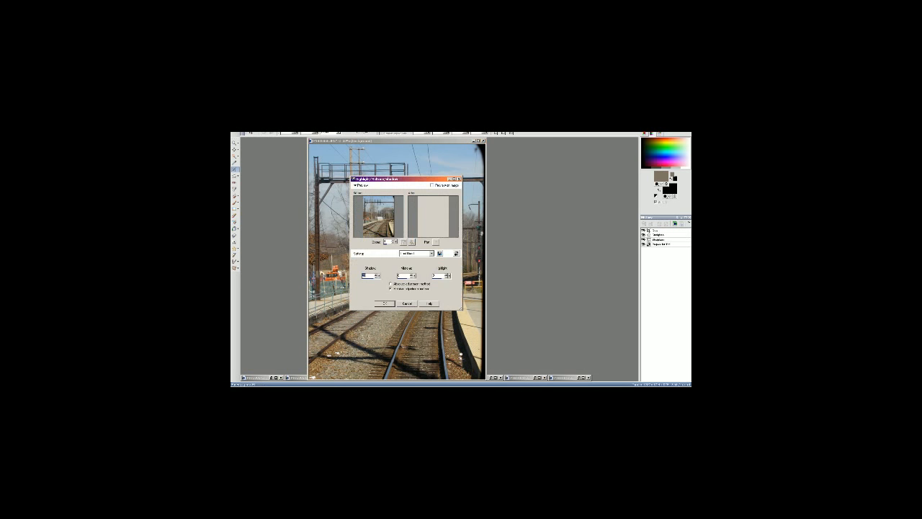
{"action": "key", "text": "Return"}
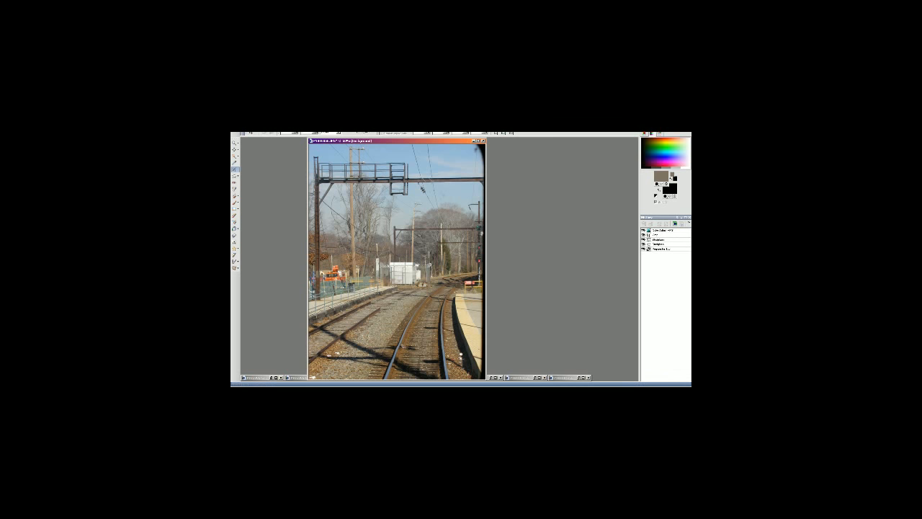
{"action": "left_click", "coordinate": [268, 130]}
{"action": "left_click", "coordinate": [281, 187]}
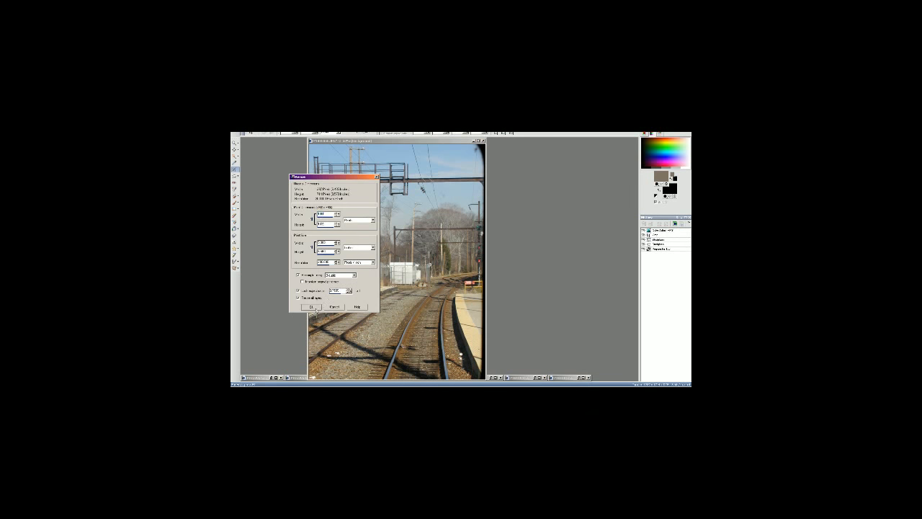
{"action": "left_click", "coordinate": [312, 306]}
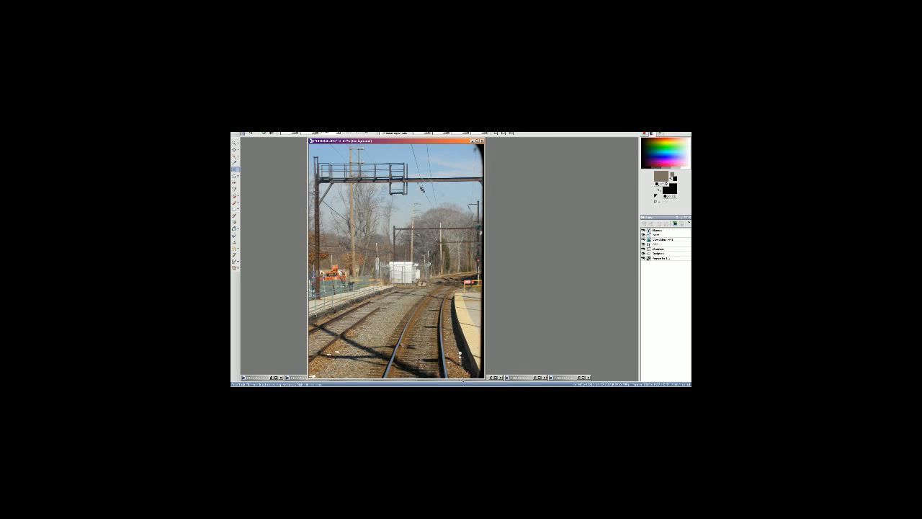
Step: Look through the SEPTA photo names in the Signaling folder and open one of the earlier pictures
{"action": "left_click", "coordinate": [471, 389]}
{"action": "left_click", "coordinate": [471, 389]}
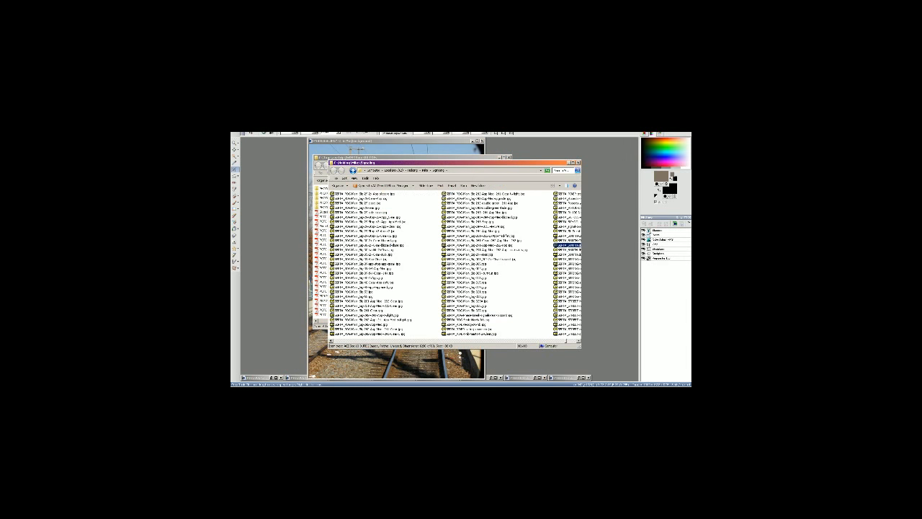
{"action": "left_click", "coordinate": [369, 279]}
{"action": "scroll", "coordinate": [382, 309], "scroll_direction": "up", "scroll_amount": 4}
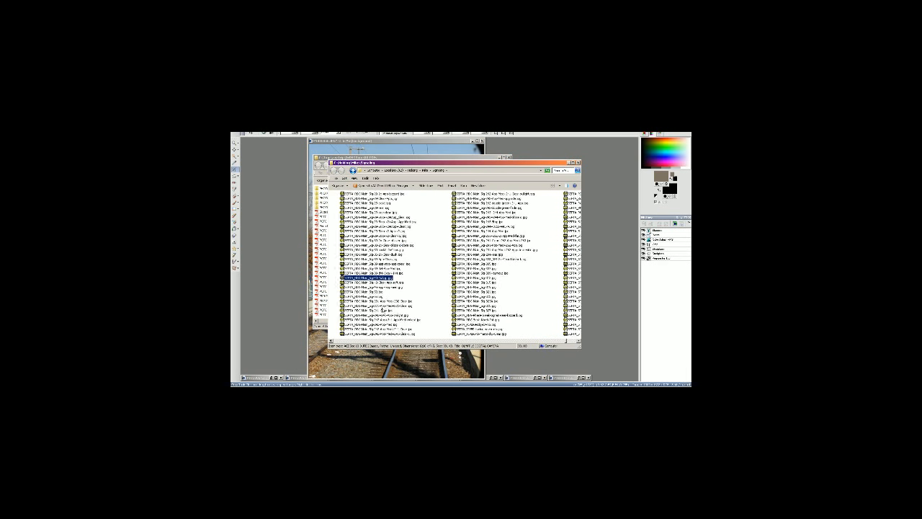
{"action": "scroll", "coordinate": [381, 315], "scroll_direction": "up", "scroll_amount": 5}
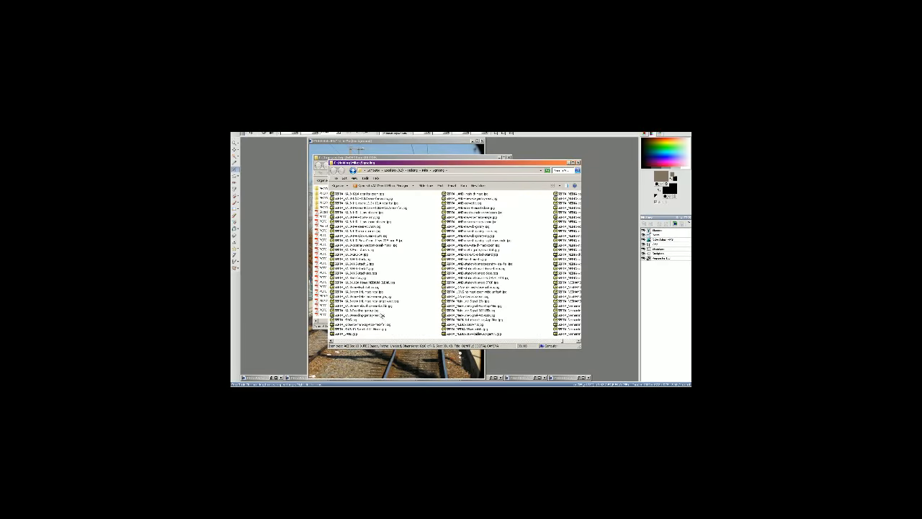
{"action": "scroll", "coordinate": [381, 314], "scroll_direction": "down", "scroll_amount": 6}
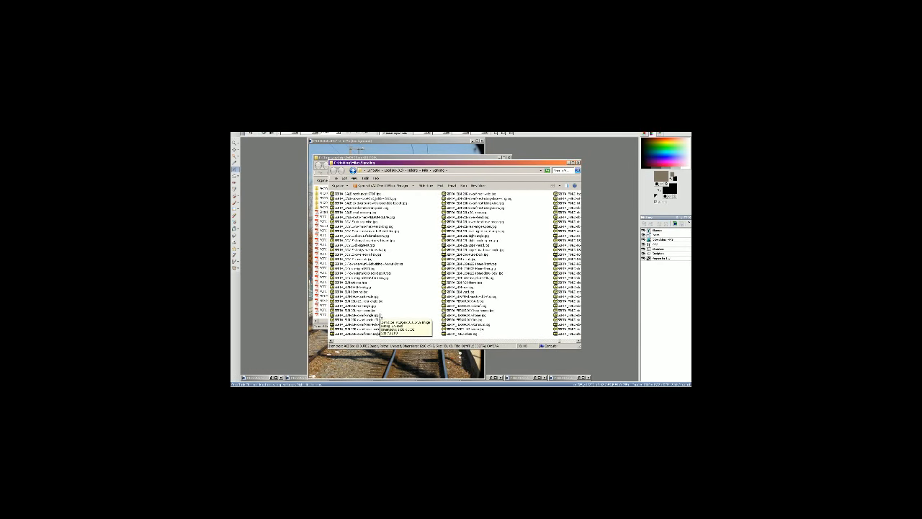
{"action": "scroll", "coordinate": [381, 314], "scroll_direction": "down", "scroll_amount": 6}
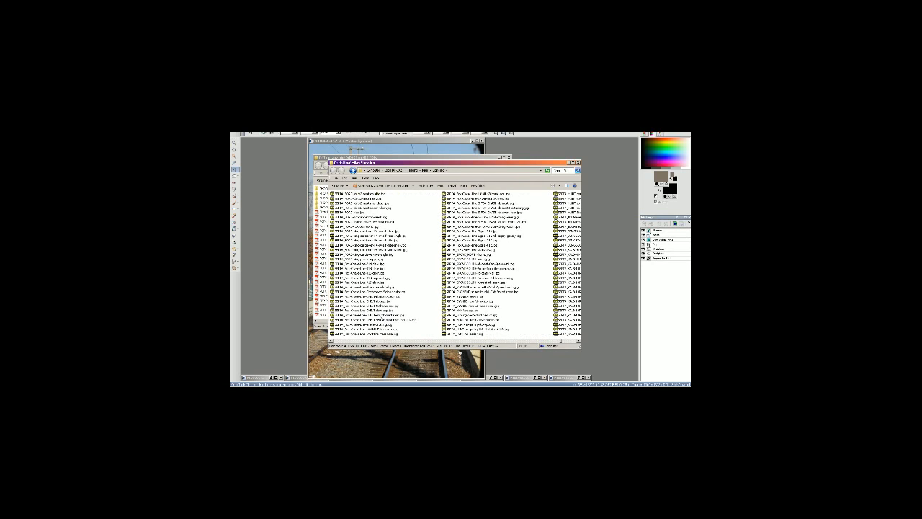
{"action": "double_click", "coordinate": [484, 259]}
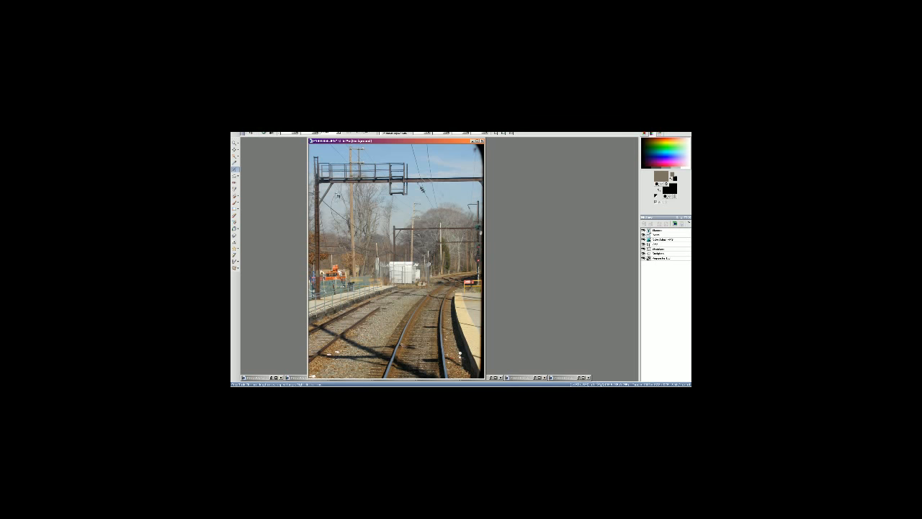
Step: Try cropping the foreground tracks off the lower part of the platform photo
{"action": "left_click", "coordinate": [235, 175]}
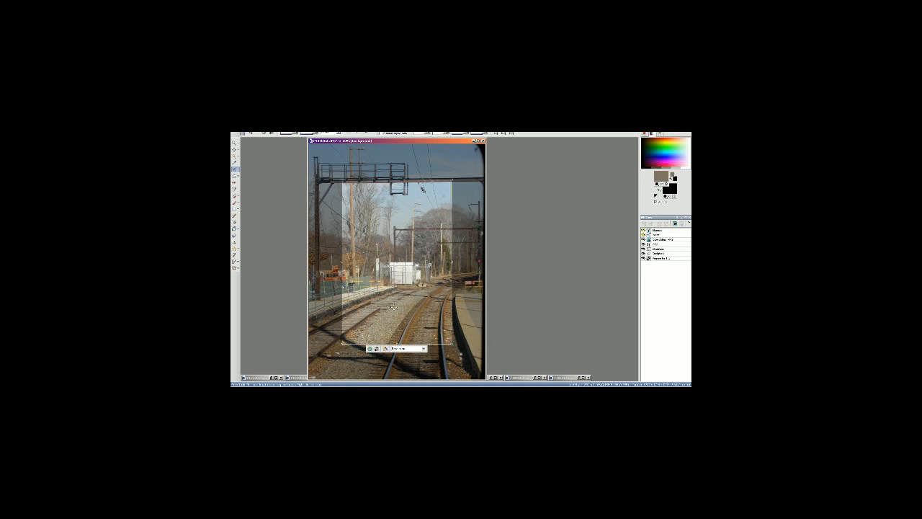
{"action": "left_click_drag", "start_coordinate": [432, 323], "coordinate": [493, 280]}
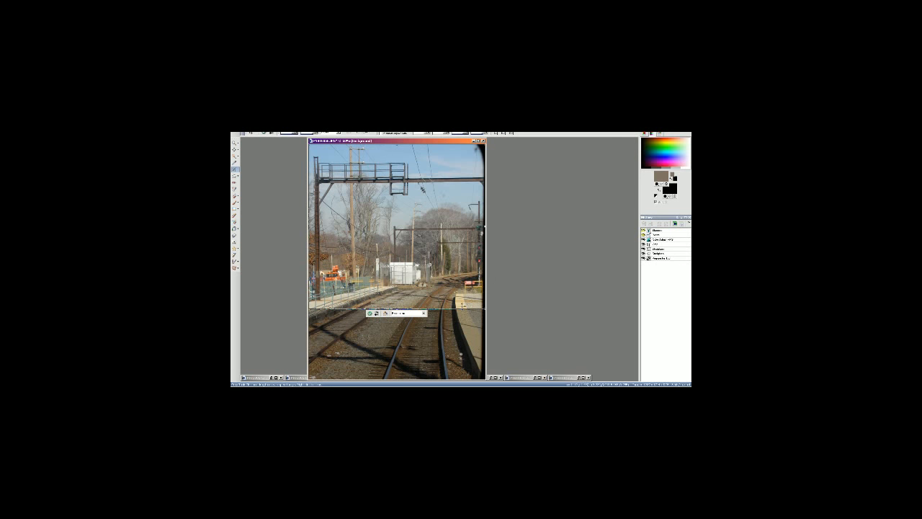
{"action": "left_click_drag", "start_coordinate": [462, 309], "coordinate": [461, 320]}
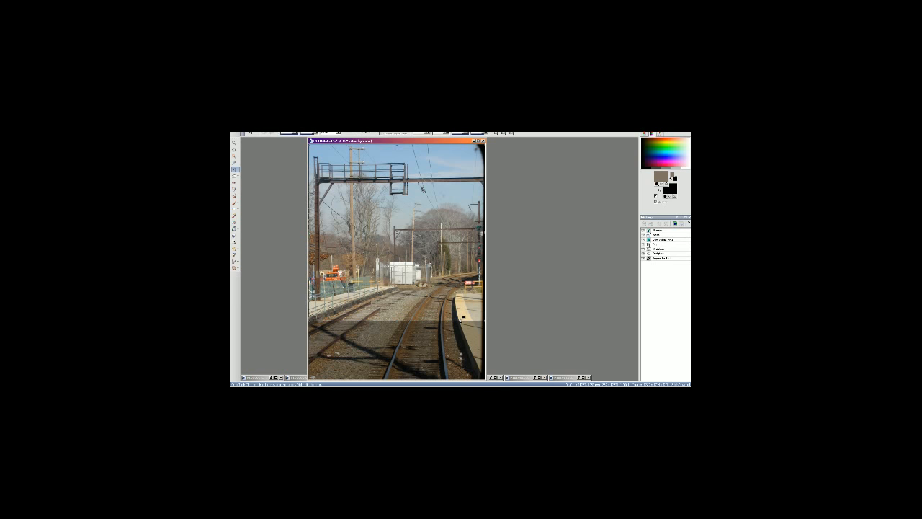
{"action": "left_click", "coordinate": [371, 326]}
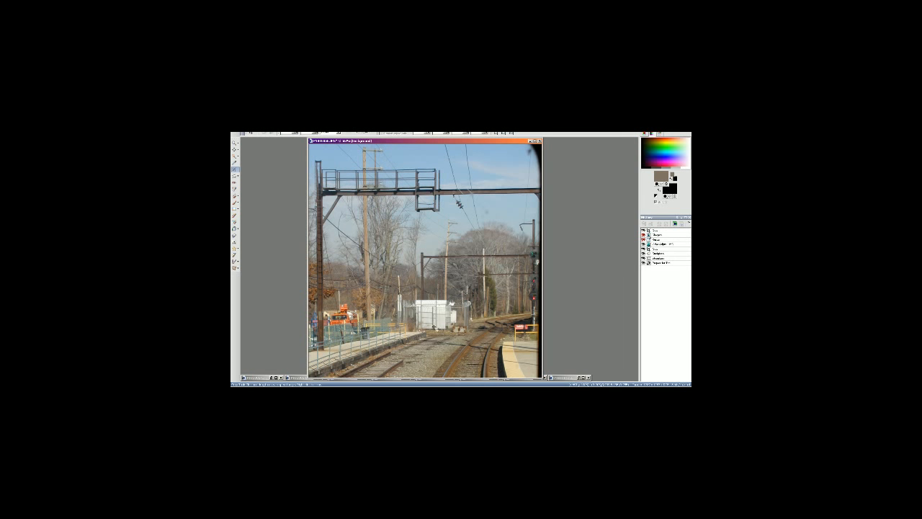
{"action": "key", "text": "ctrl+z"}
{"action": "left_click_drag", "start_coordinate": [453, 317], "coordinate": [450, 337]}
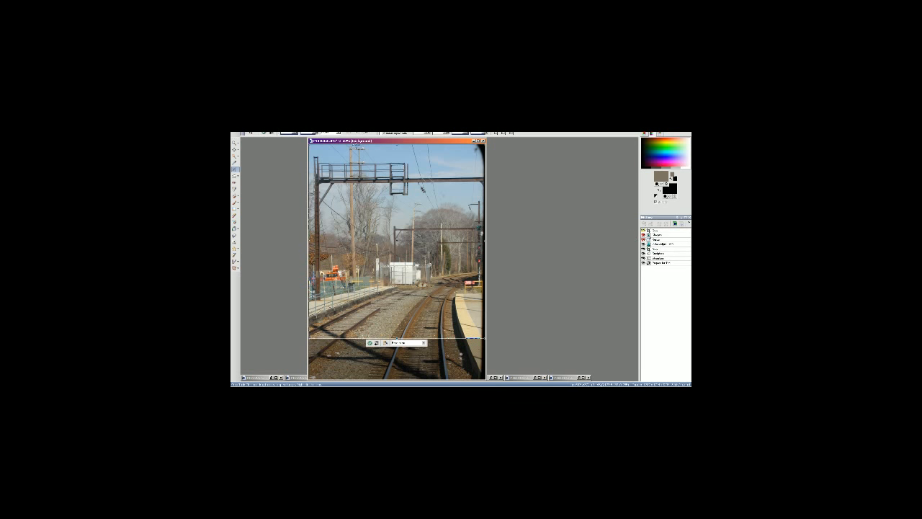
Step: Resize the uncropped platform photo with the preset dimensions and sharpen it
{"action": "left_click", "coordinate": [266, 119]}
{"action": "left_click", "coordinate": [280, 141]}
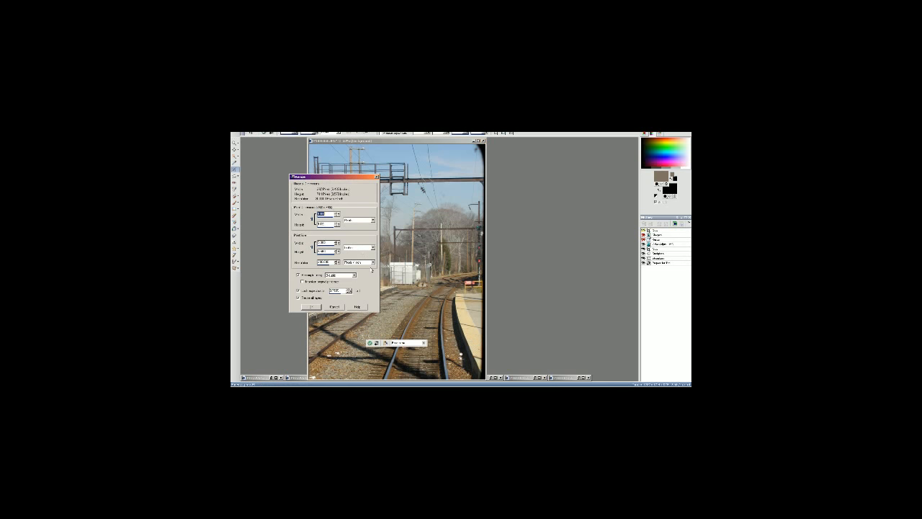
{"action": "left_click", "coordinate": [311, 306]}
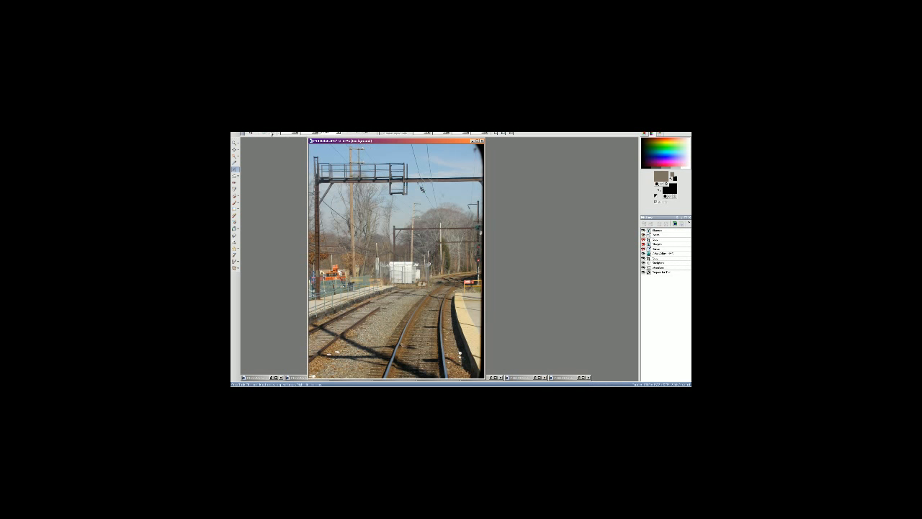
Step: Save the platform photo as a JPEG named after SEPTA GROVE SOUTH and its Clear signal
{"action": "left_click", "coordinate": [239, 130]}
{"action": "left_click", "coordinate": [245, 159]}
{"action": "type", "text": "SEPTA_DREXEL HILL-home"}
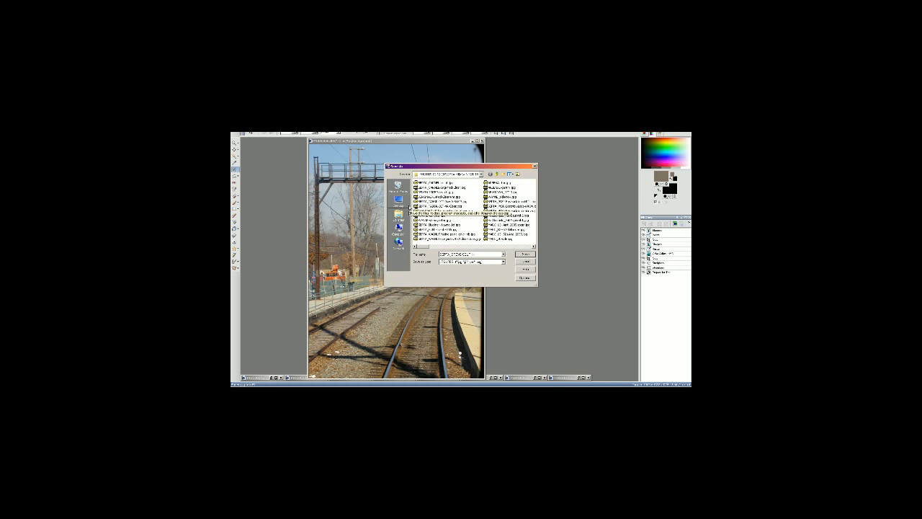
{"action": "type", "text": "Clear"}
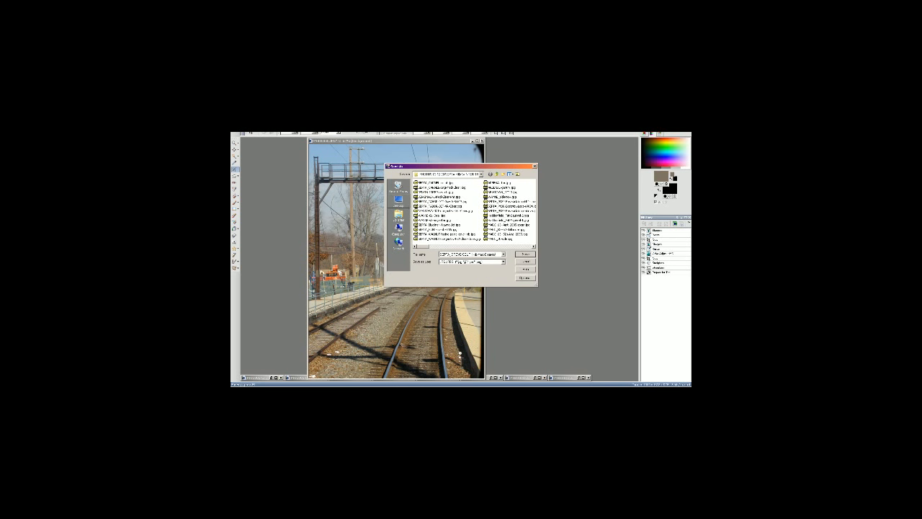
{"action": "key", "text": "Return"}
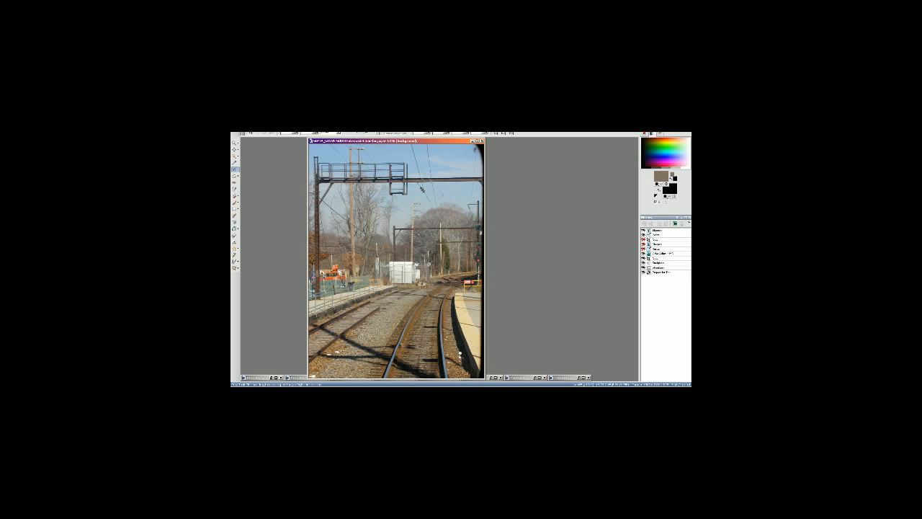
Step: Check the newly saved GROVE SOUTH JPEG in the photo folder and close the platform photo
{"action": "key", "text": "alt+Tab"}
{"action": "key", "text": "alt+Tab"}
{"action": "left_click", "coordinate": [487, 342]}
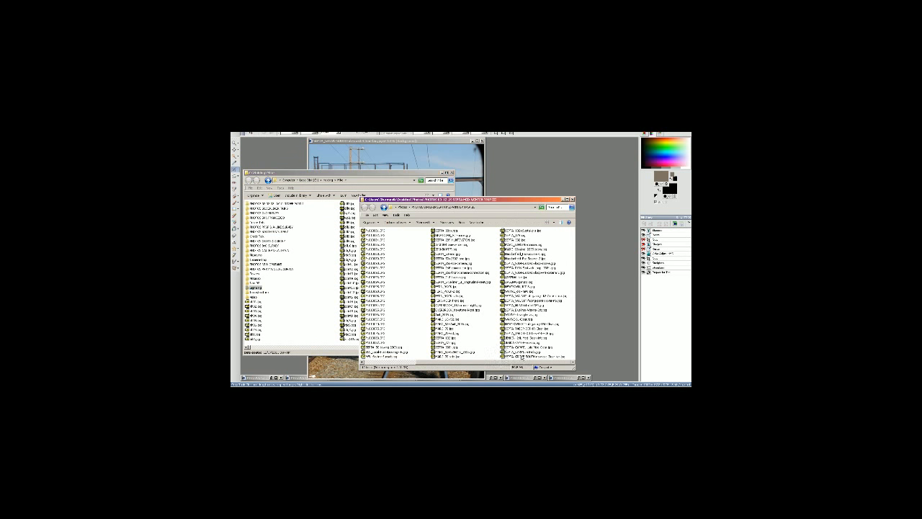
{"action": "left_click", "coordinate": [527, 356]}
{"action": "left_click", "coordinate": [469, 157]}
{"action": "left_click", "coordinate": [482, 141]}
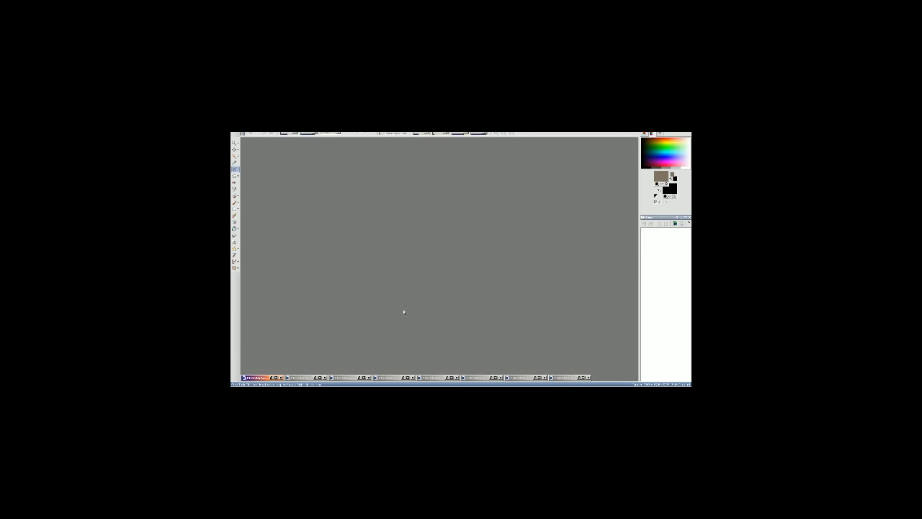
Step: Restore the next minimized photo, showing the tracks with a signal mast, and straighten it
{"action": "left_click", "coordinate": [579, 377]}
{"action": "left_click_drag", "start_coordinate": [433, 285], "coordinate": [430, 271]}
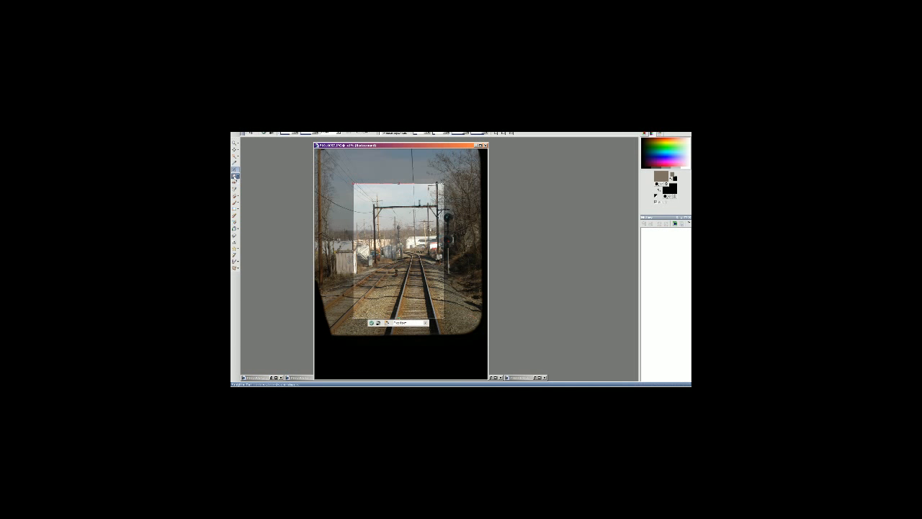
{"action": "left_click", "coordinate": [234, 177]}
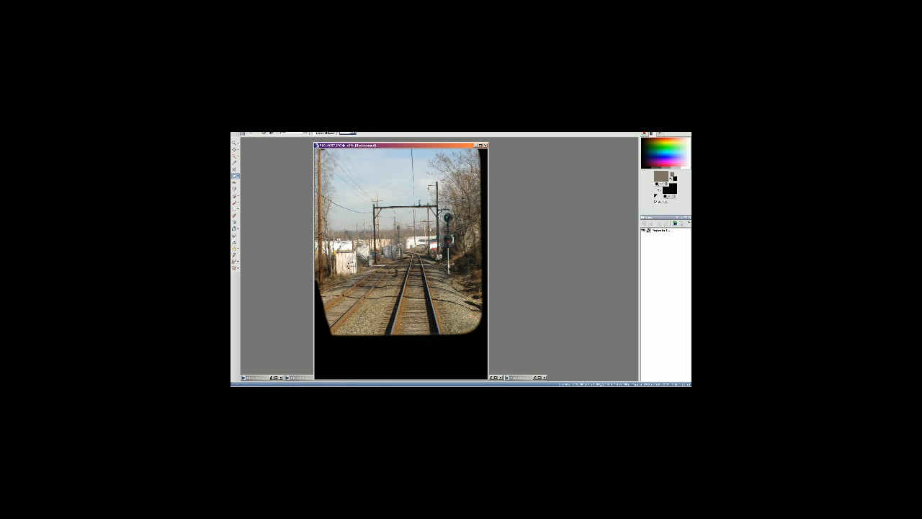
{"action": "left_click", "coordinate": [264, 133]}
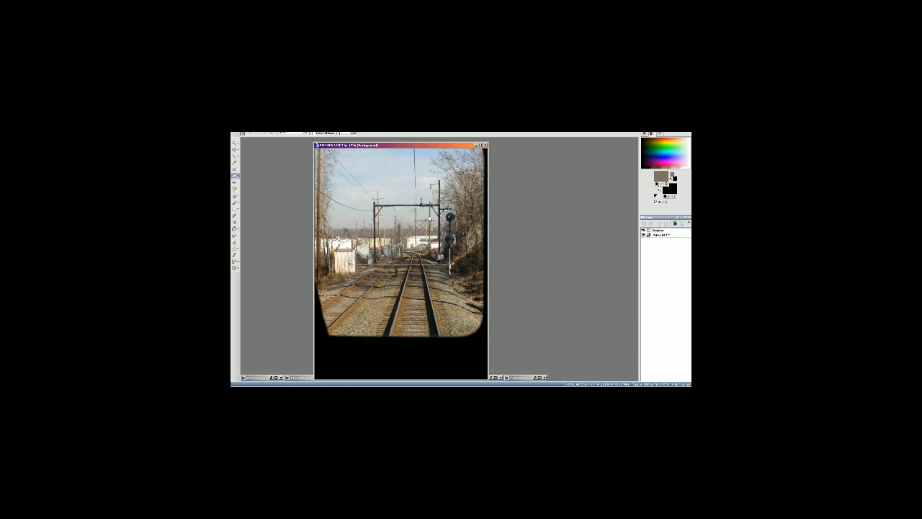
Step: Crop the straightened photo to a nearly square area around the catenary frame, signal mast and tracks, excluding the black window edges
{"action": "left_click", "coordinate": [235, 169]}
{"action": "left_click_drag", "start_coordinate": [419, 267], "coordinate": [396, 233]}
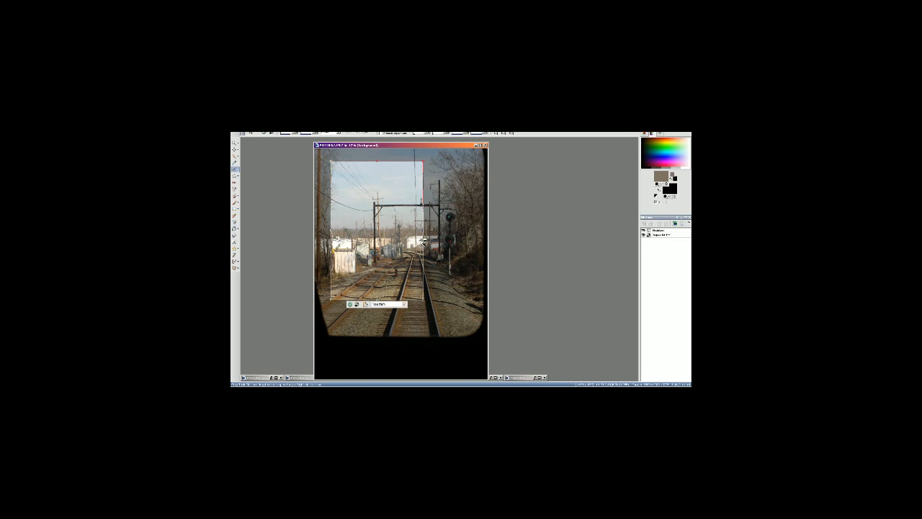
{"action": "left_click_drag", "start_coordinate": [423, 202], "coordinate": [463, 202]}
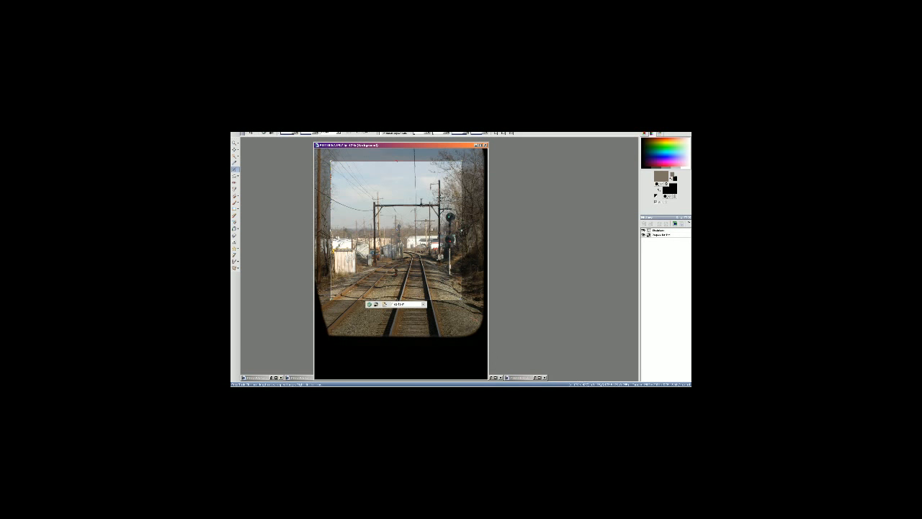
{"action": "left_click_drag", "start_coordinate": [439, 299], "coordinate": [435, 294]}
{"action": "left_click", "coordinate": [367, 306]}
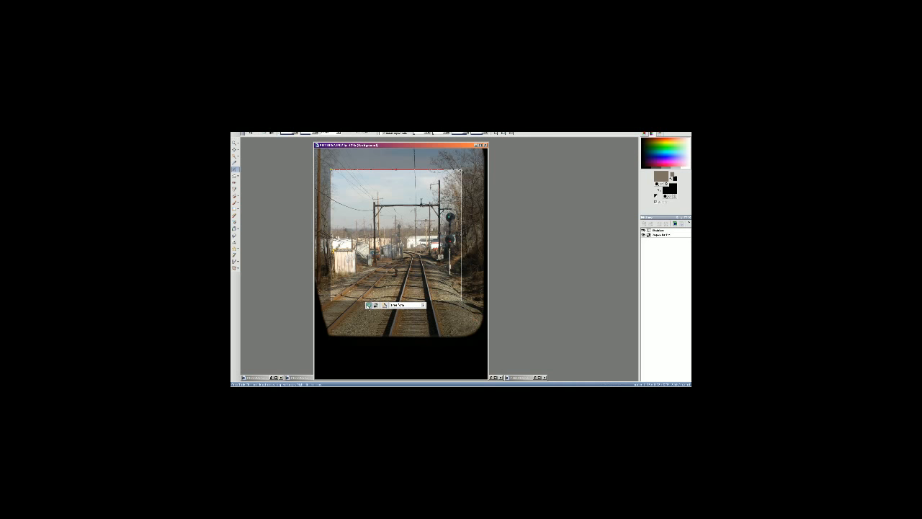
{"action": "left_click", "coordinate": [368, 305]}
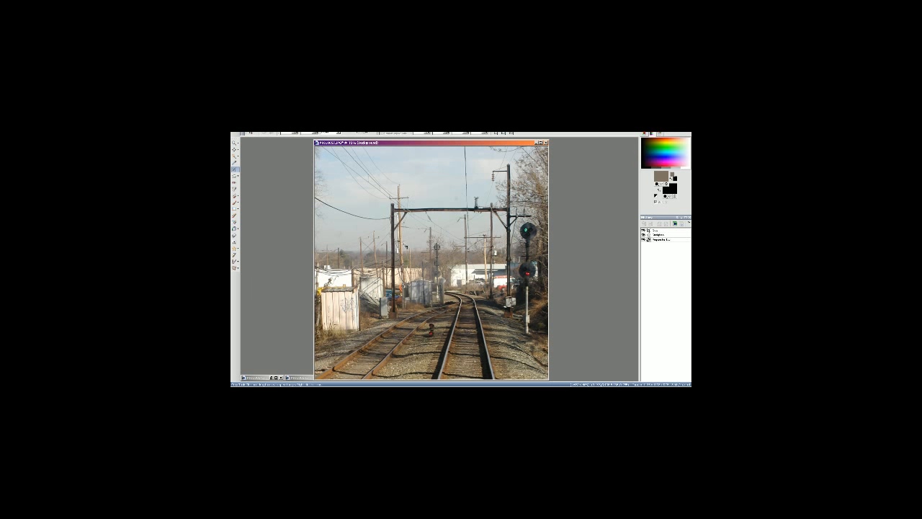
Step: Apply the color adjustment to the cropped signal photo and sharpen it at its current dimensions
{"action": "key", "text": "shift+h"}
{"action": "left_click", "coordinate": [385, 322]}
{"action": "left_click", "coordinate": [268, 133]}
{"action": "left_click", "coordinate": [288, 140]}
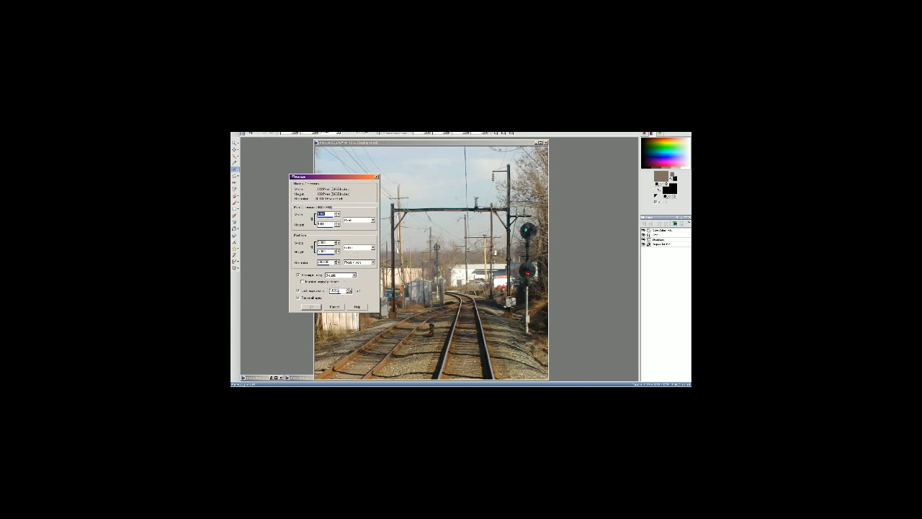
{"action": "type", "text": "1280"}
{"action": "left_click", "coordinate": [333, 308]}
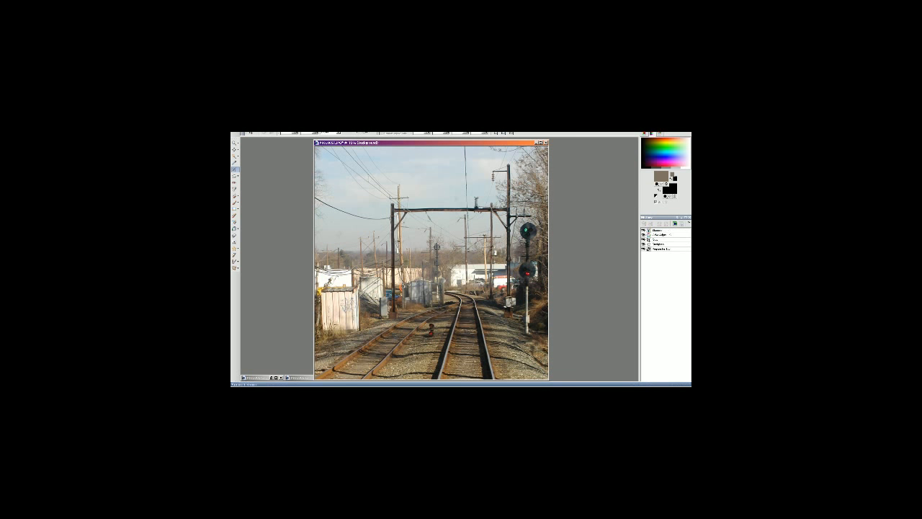
Step: Save the signal photo as a JPEG named after SEPTA GROVE NORTH and its Clear signal
{"action": "left_click", "coordinate": [238, 132]}
{"action": "left_click", "coordinate": [249, 159]}
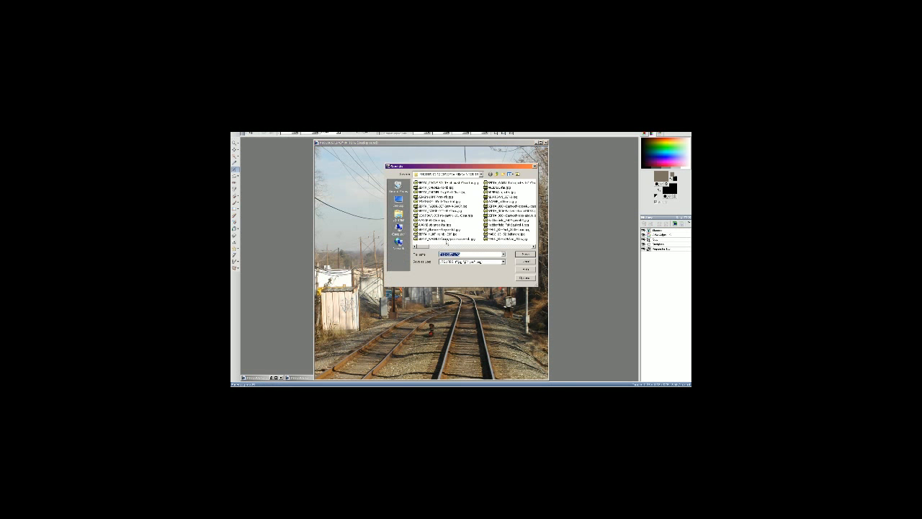
{"action": "type", "text": "SEPTA_GROVE-SOUTH-home"}
{"action": "left_click_drag", "start_coordinate": [492, 254], "coordinate": [462, 254]}
{"action": "type", "text": "NORTH"}
{"action": "key", "text": "Return"}
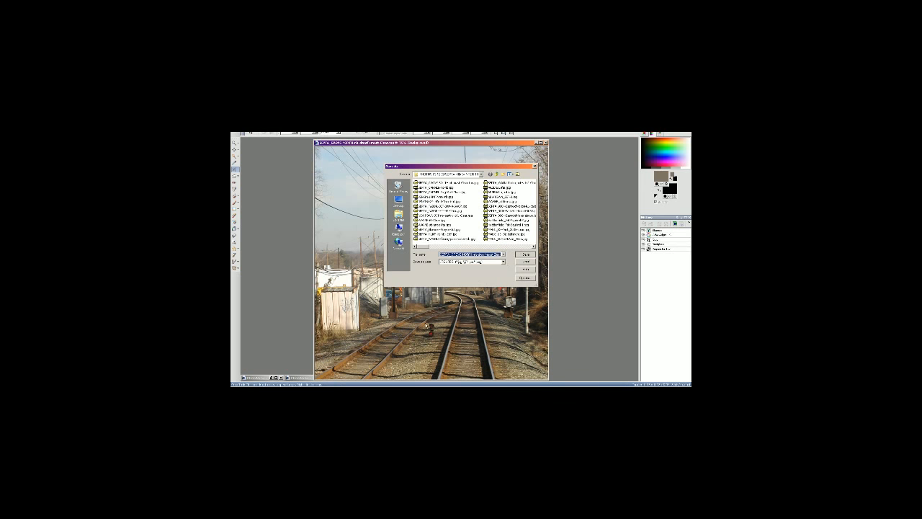
Step: Find the newly saved GROVE NORTH JPEG in the photo folder, check it, and return to the open photo
{"action": "key", "text": "alt+Tab"}
{"action": "key", "text": "alt+Tab"}
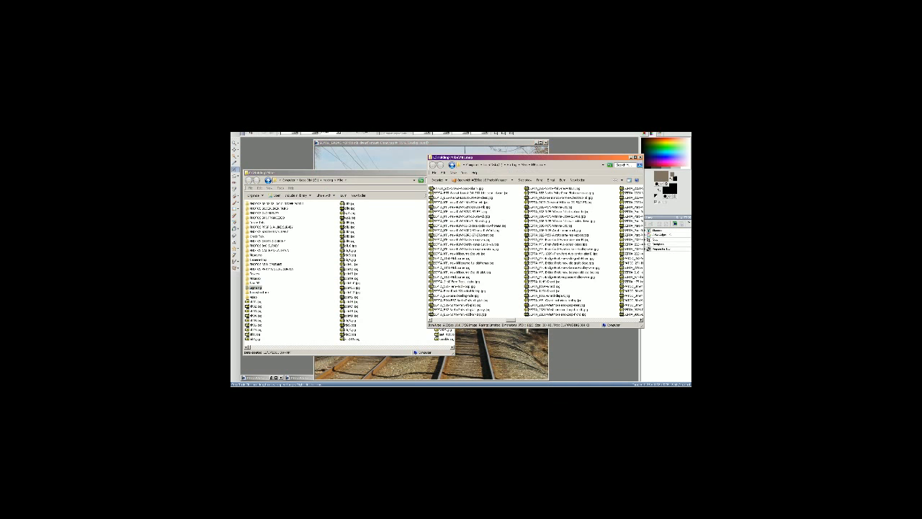
{"action": "key", "text": "alt+Tab"}
{"action": "key", "text": "alt+F4"}
{"action": "key", "text": "alt+Tab"}
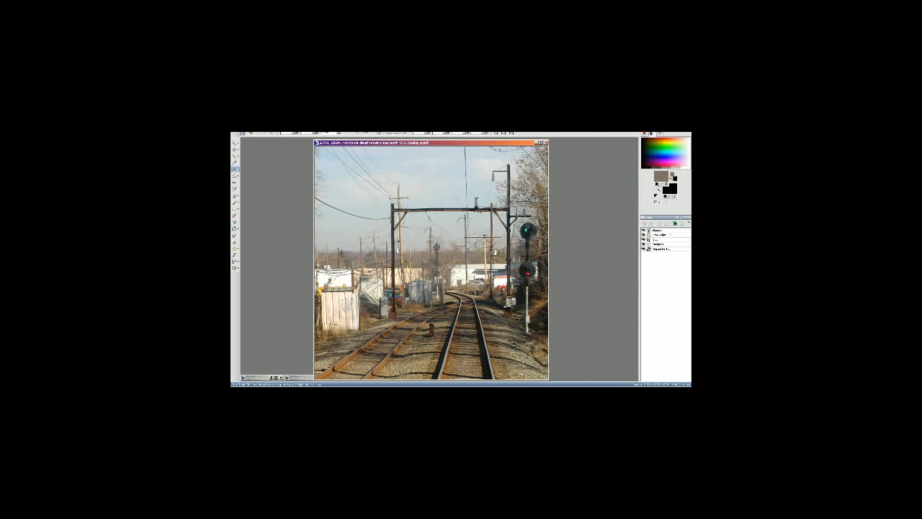
{"action": "key", "text": "alt+Tab"}
{"action": "key", "text": "alt+Tab"}
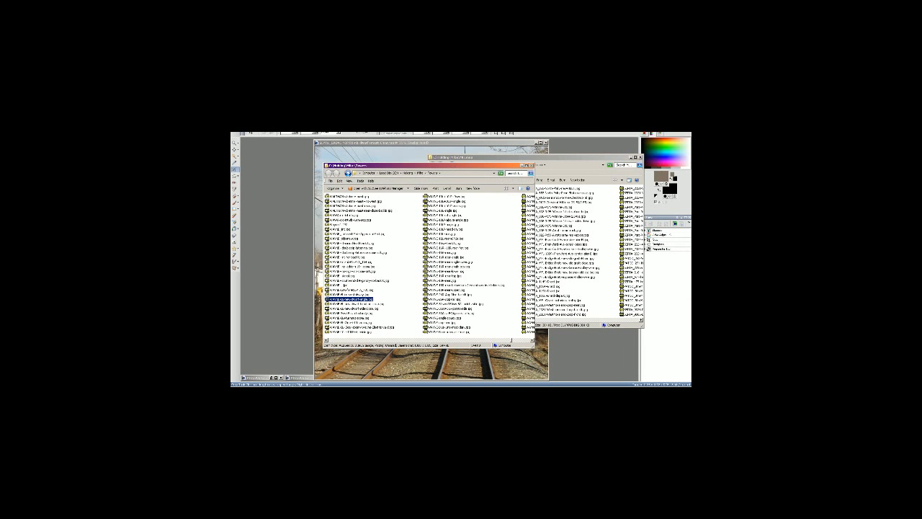
{"action": "key", "text": "alt+Tab"}
{"action": "key", "text": "alt+Tab"}
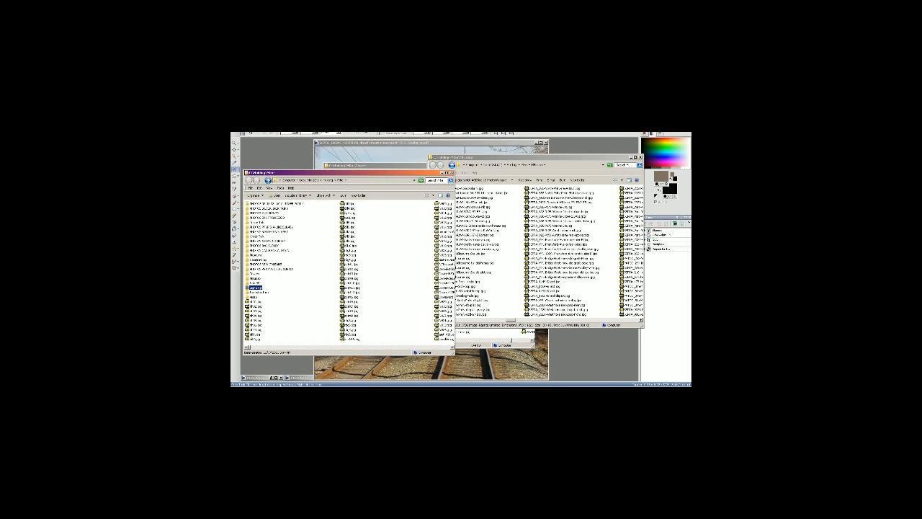
{"action": "key", "text": "alt+Tab"}
{"action": "scroll", "coordinate": [506, 247], "scroll_direction": "down", "scroll_amount": 2}
{"action": "left_click", "coordinate": [496, 231]}
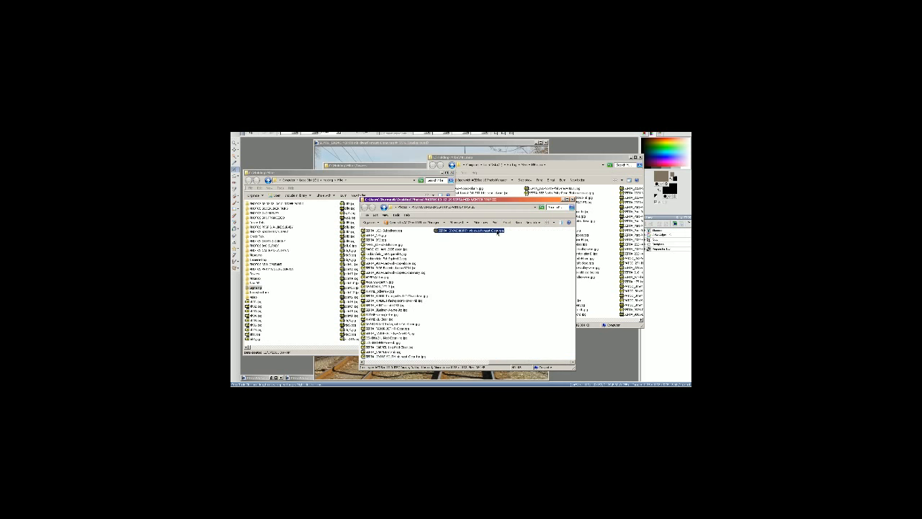
{"action": "left_click", "coordinate": [484, 260]}
{"action": "left_click", "coordinate": [490, 142]}
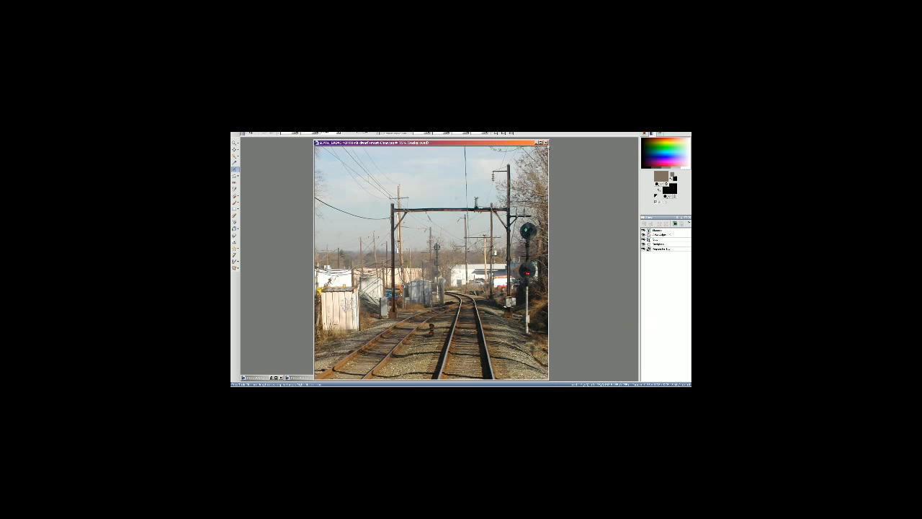
Step: Close the finished signal photo and bring up the photo of blue locomotive 50 with the Straighten tool
{"action": "left_click", "coordinate": [545, 142]}
{"action": "left_click", "coordinate": [537, 377]}
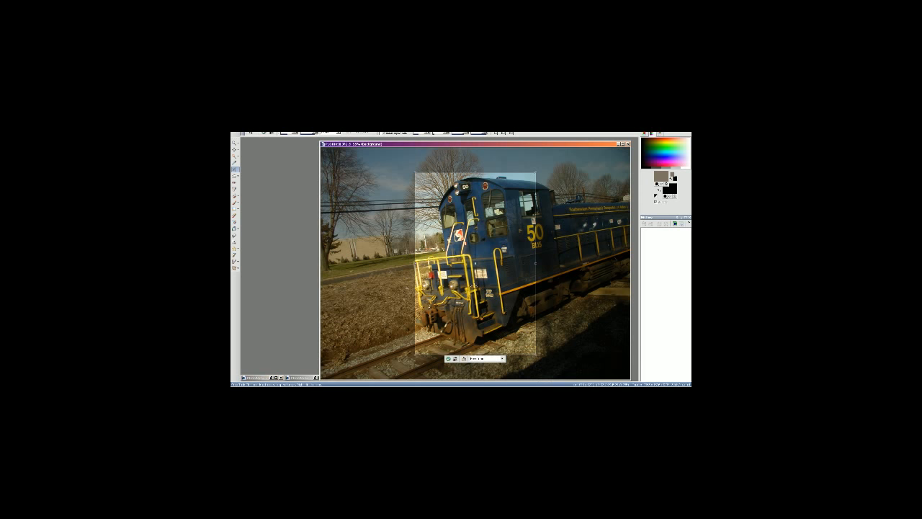
{"action": "left_click", "coordinate": [234, 175]}
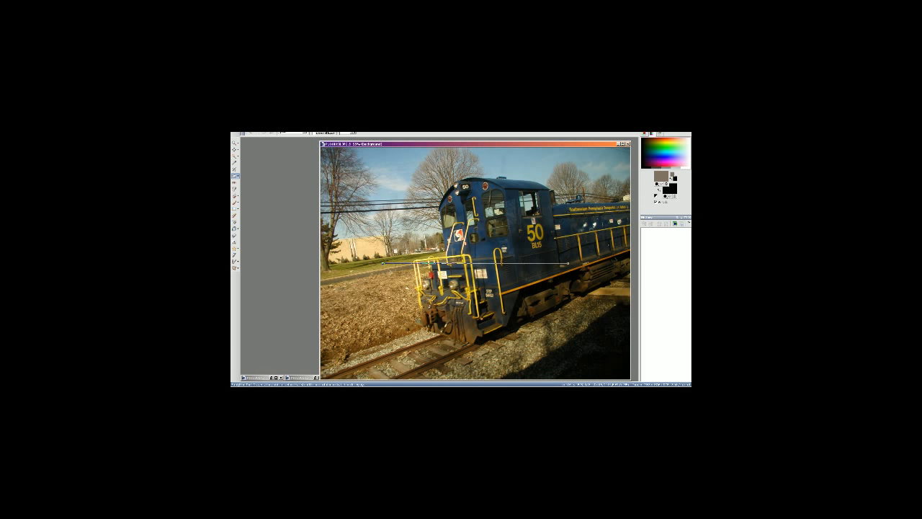
Step: View an existing SEPTA image in the photo folder for comparison and return to the locomotive 50 photo
{"action": "key", "text": "alt+Tab"}
{"action": "key", "text": "alt+Tab"}
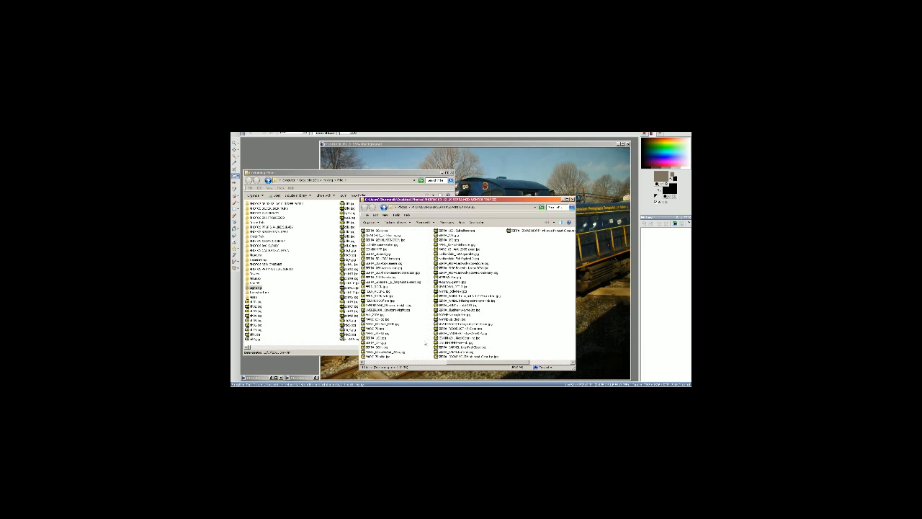
{"action": "double_click", "coordinate": [385, 255]}
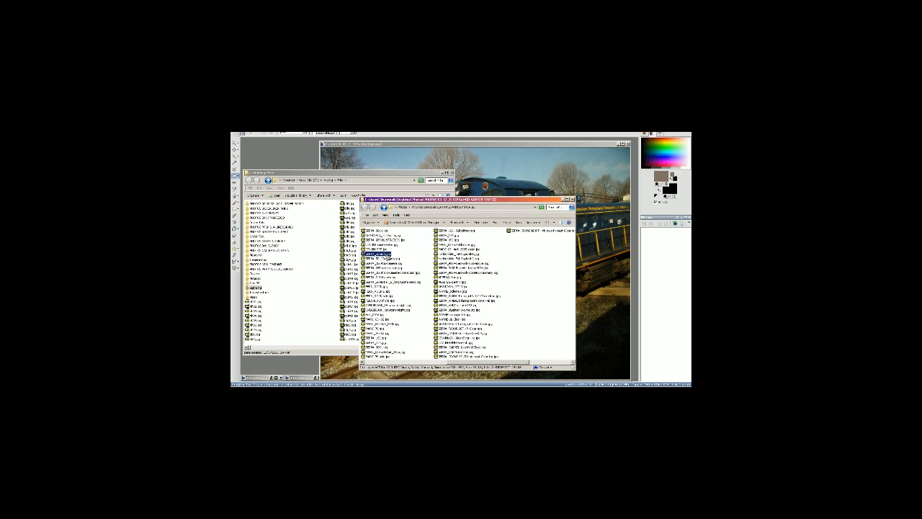
{"action": "left_click", "coordinate": [588, 150]}
{"action": "left_click", "coordinate": [559, 188]}
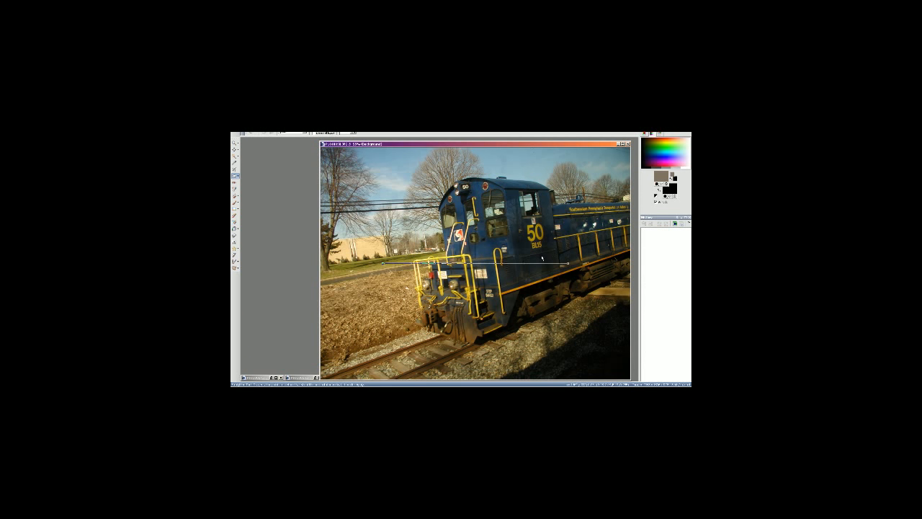
Step: Straighten the tilted photo using the near-vertical edge of locomotive 50's body below the cab as reference
{"action": "left_click_drag", "start_coordinate": [383, 263], "coordinate": [494, 257]}
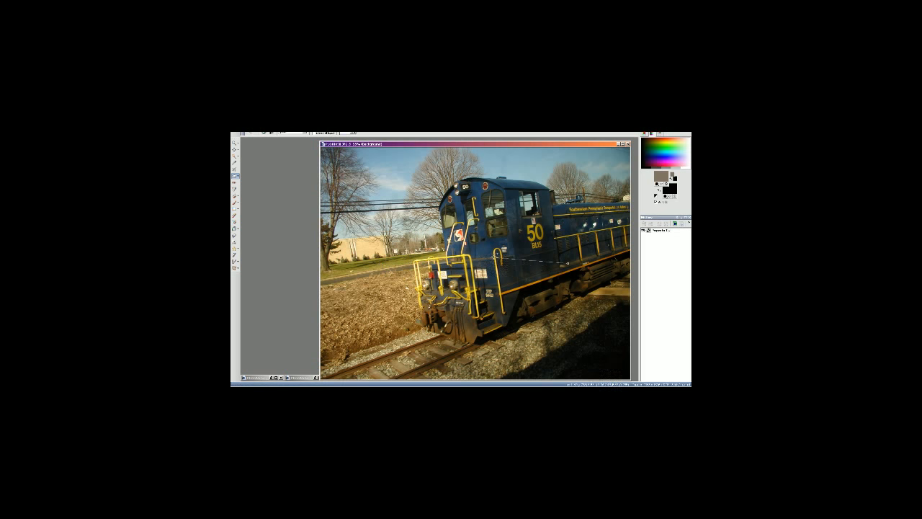
{"action": "left_click_drag", "start_coordinate": [568, 264], "coordinate": [506, 334]}
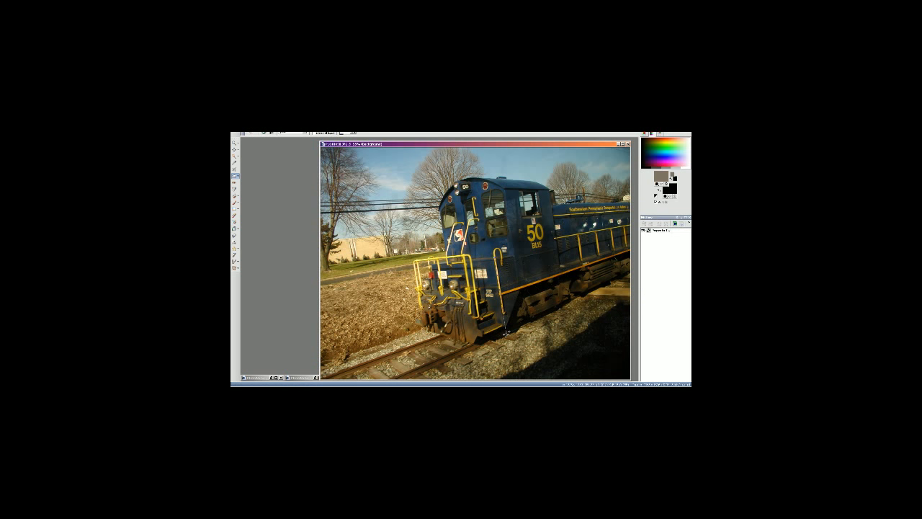
{"action": "left_click", "coordinate": [264, 134]}
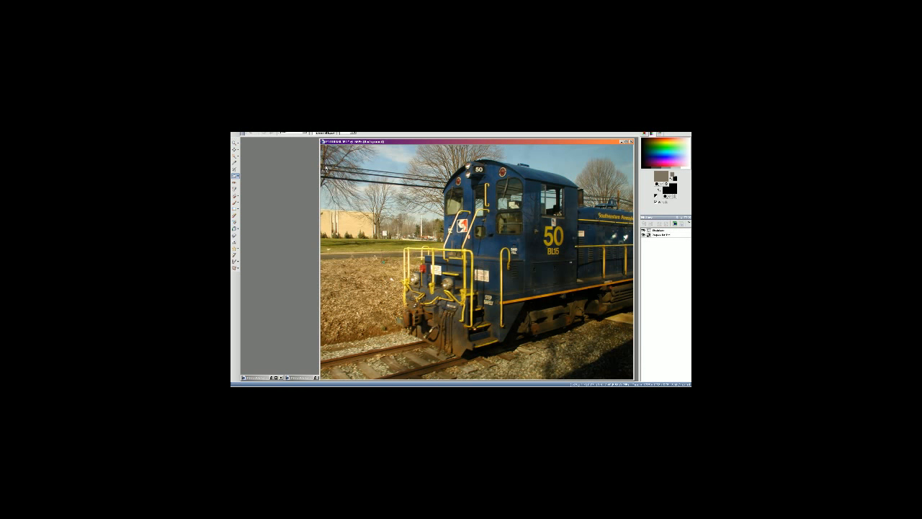
Step: Apply the preset brightness/contrast, midtone and red/green/blue adjustments to the straightened locomotive 50 photo
{"action": "key", "text": "shift+b"}
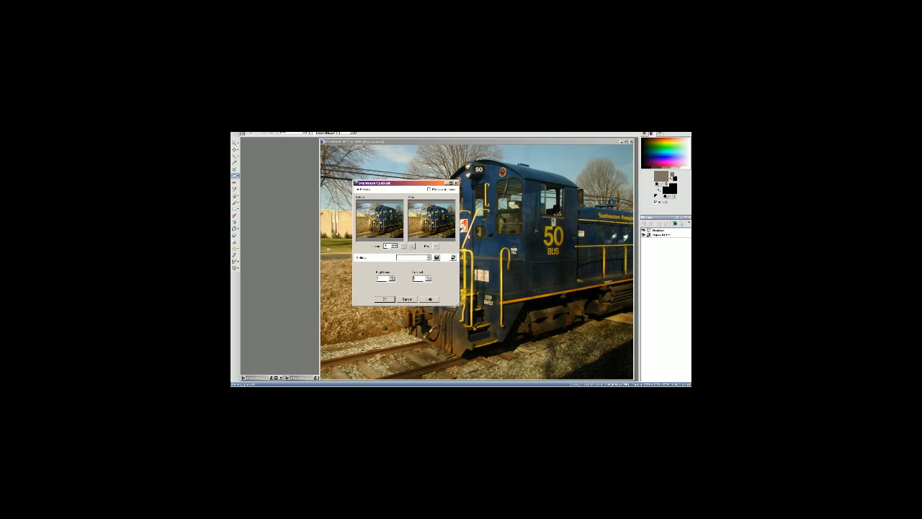
{"action": "key", "text": "Return"}
{"action": "key", "text": "shift+m"}
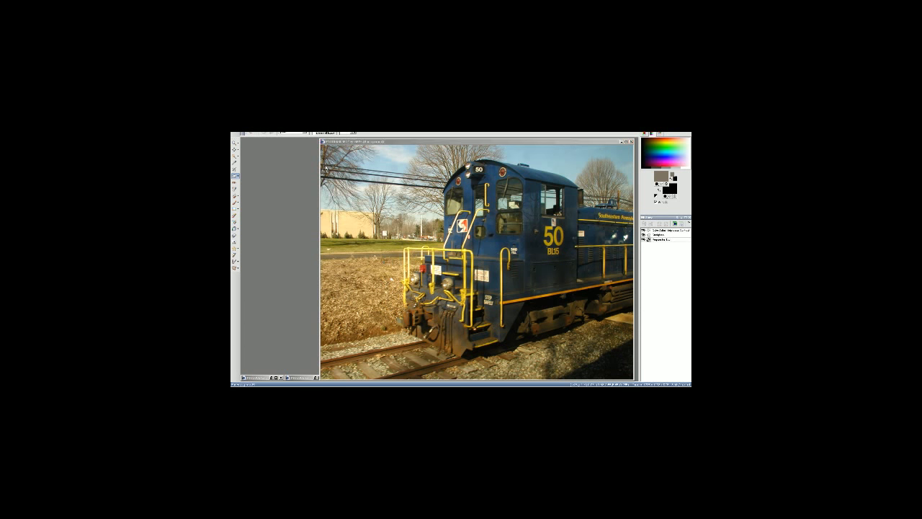
{"action": "key", "text": "Return"}
{"action": "key", "text": "shift+u"}
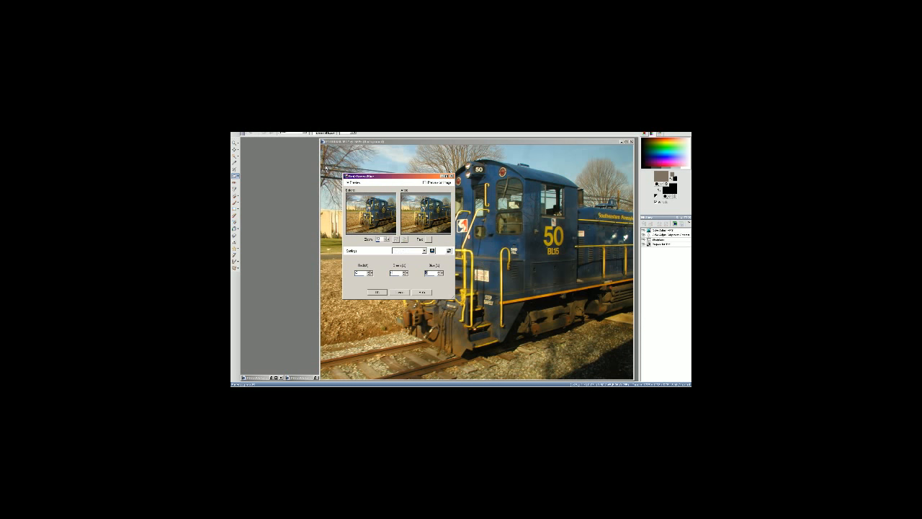
{"action": "key", "text": "Return"}
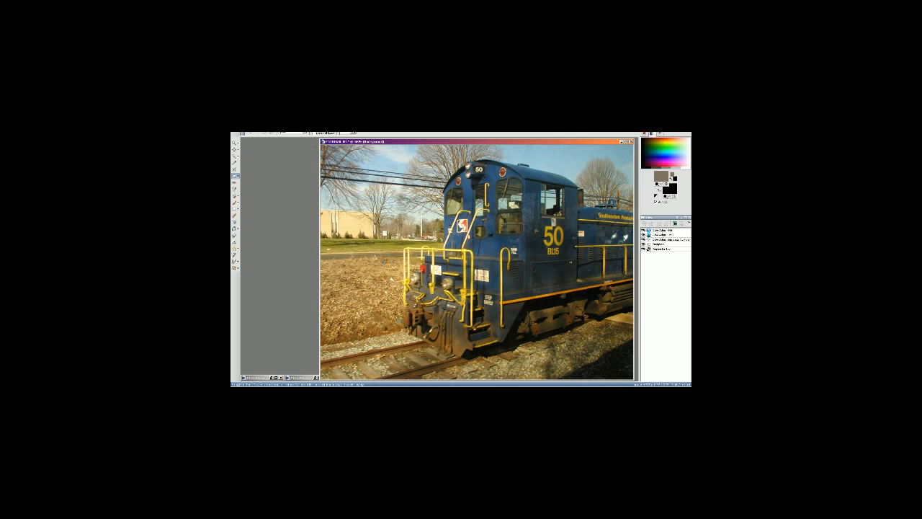
Step: Resize the locomotive 50 photo with the preset dimensions and sharpen it
{"action": "left_click", "coordinate": [267, 132]}
{"action": "left_click", "coordinate": [287, 141]}
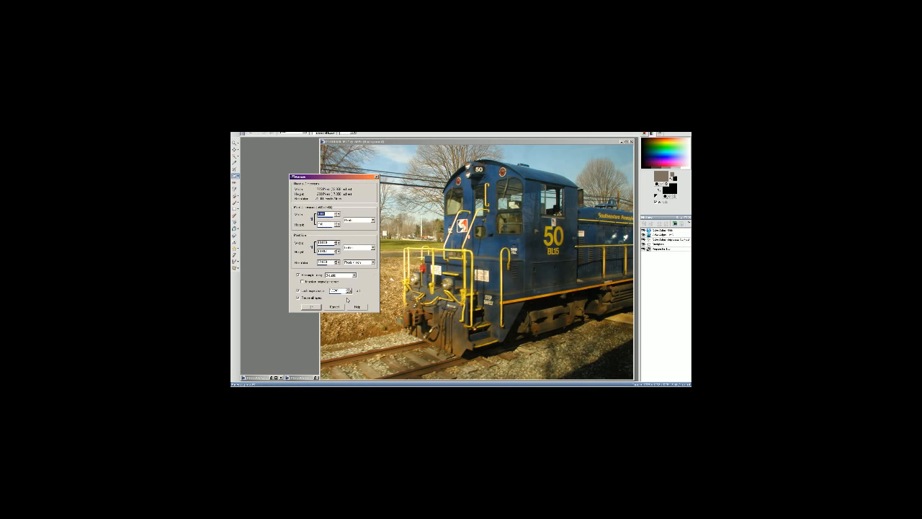
{"action": "left_click", "coordinate": [310, 307]}
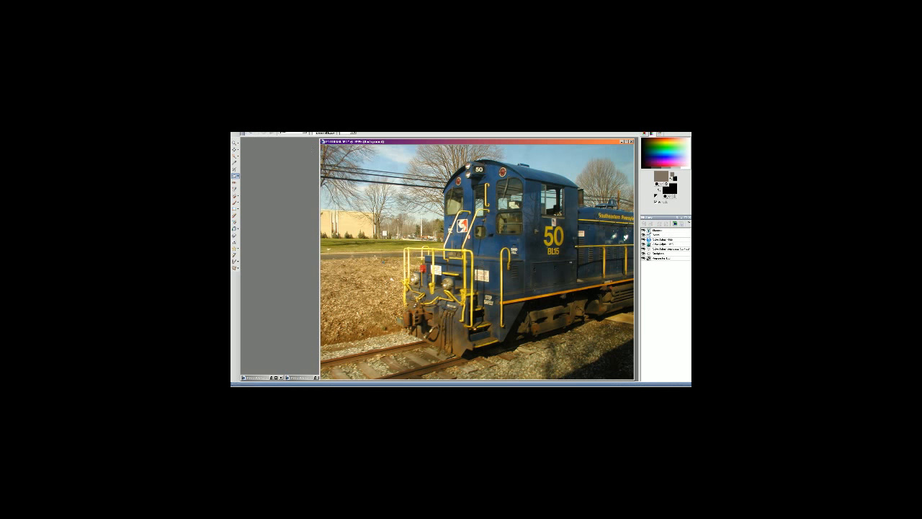
Step: Save the blue locomotive photo as a JPEG named after SEPTA 50, overwriting the existing file
{"action": "left_click", "coordinate": [240, 132]}
{"action": "left_click", "coordinate": [247, 159]}
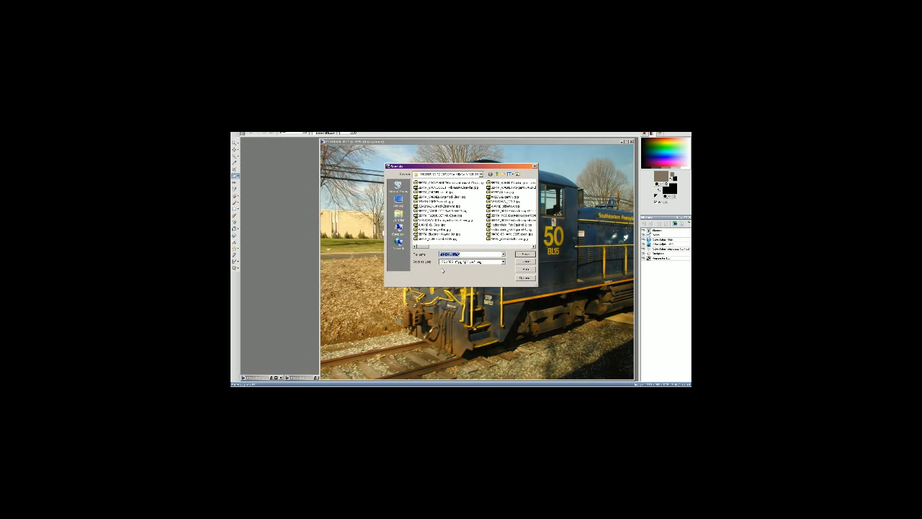
{"action": "type", "text": "SEPTA_50and"}
{"action": "key", "text": "Return"}
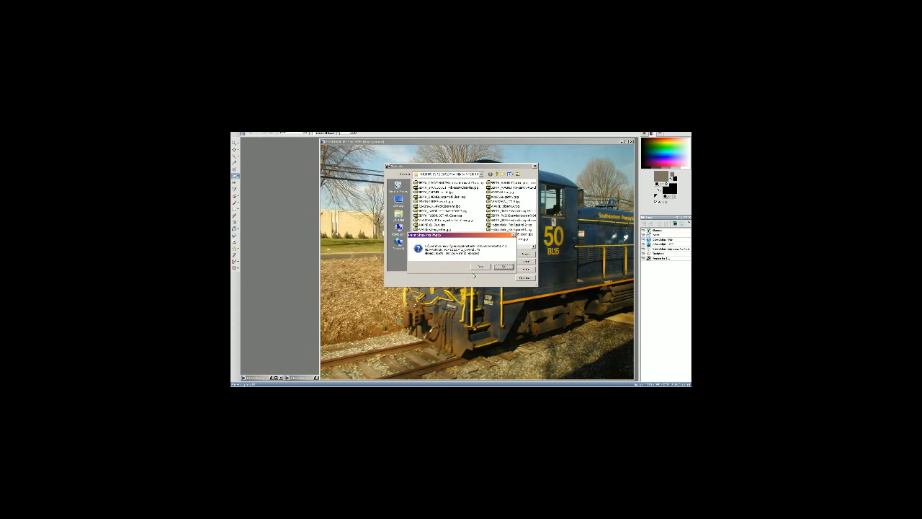
{"action": "left_click", "coordinate": [481, 267]}
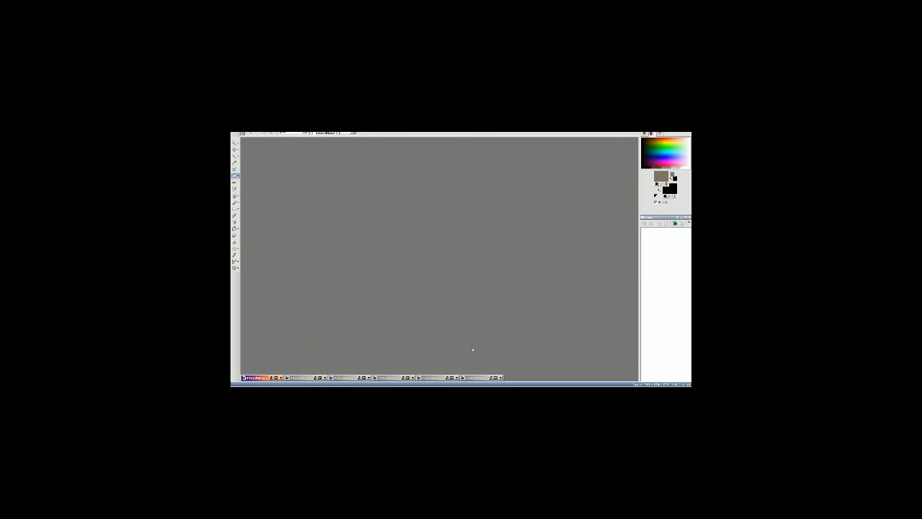
Step: Bring up the photo of the silver electric locomotive train and view the related SEPTA 50 image in the photo folder
{"action": "left_click", "coordinate": [491, 378]}
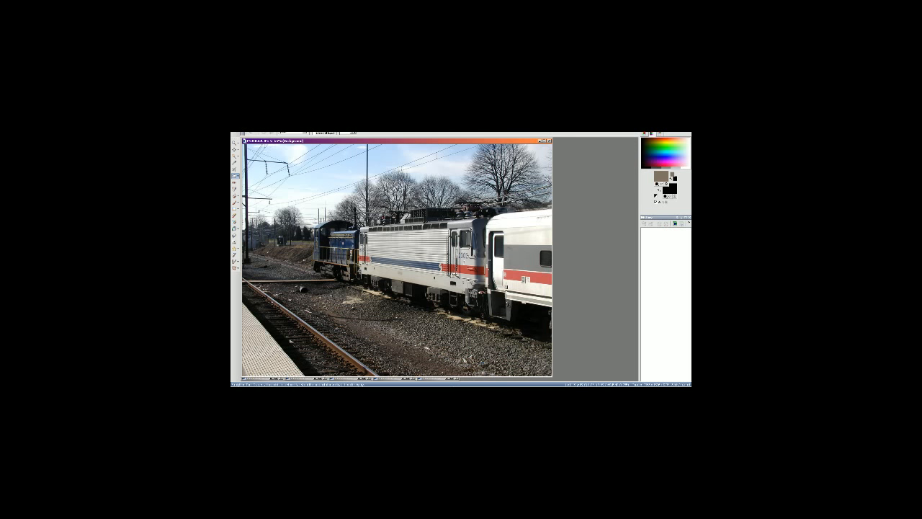
{"action": "key", "text": "alt+Tab"}
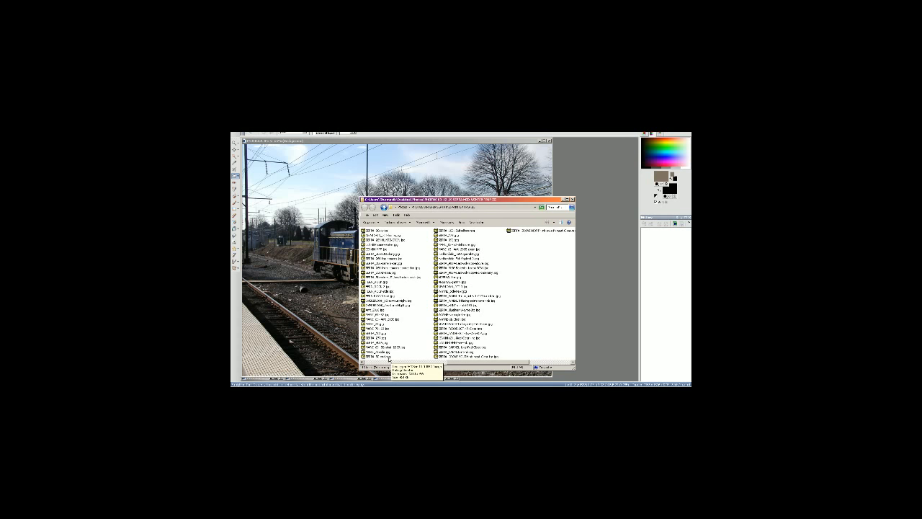
{"action": "scroll", "coordinate": [388, 357], "scroll_direction": "left", "scroll_amount": 1}
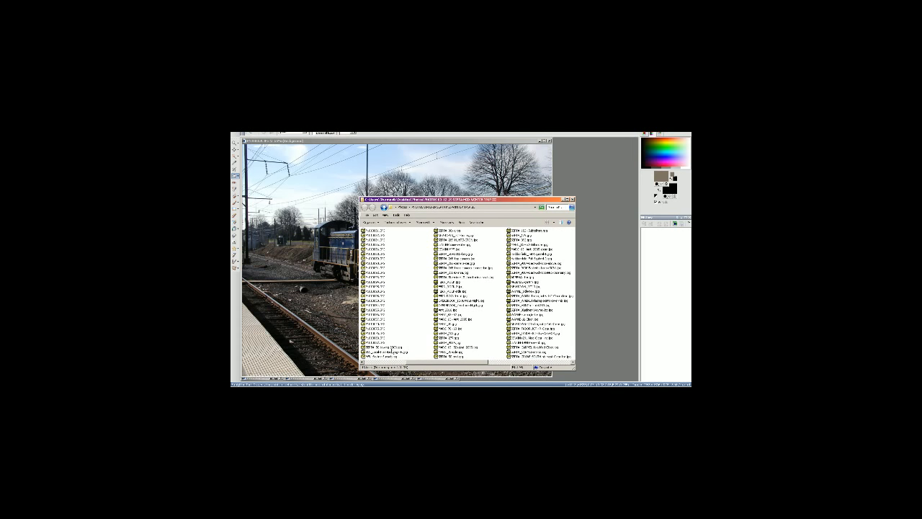
{"action": "double_click", "coordinate": [382, 348]}
{"action": "key", "text": "Escape"}
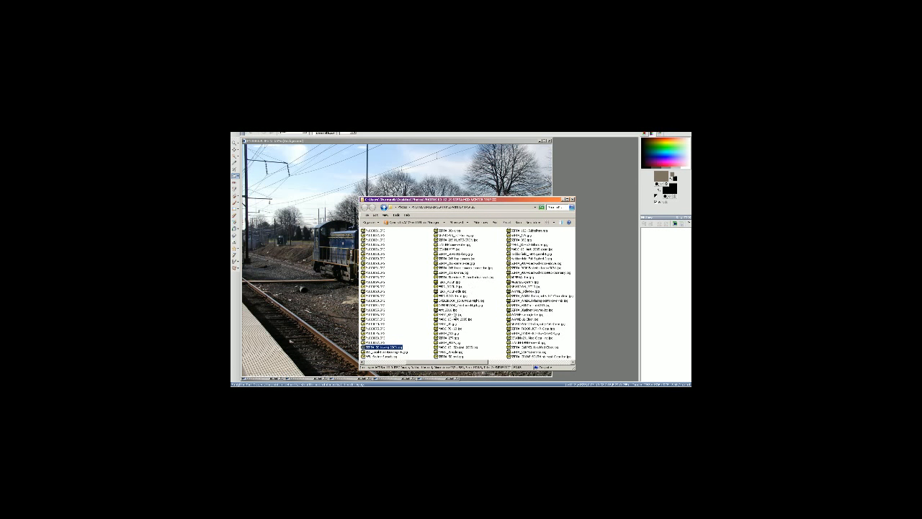
Step: Rearrange the photo folder's file listing and look through it for the named SEPTA 50 images
{"action": "key", "text": "F2"}
{"action": "scroll", "coordinate": [410, 302], "scroll_direction": "up", "scroll_amount": 1}
{"action": "right_click", "coordinate": [410, 301]}
{"action": "left_click", "coordinate": [461, 311]}
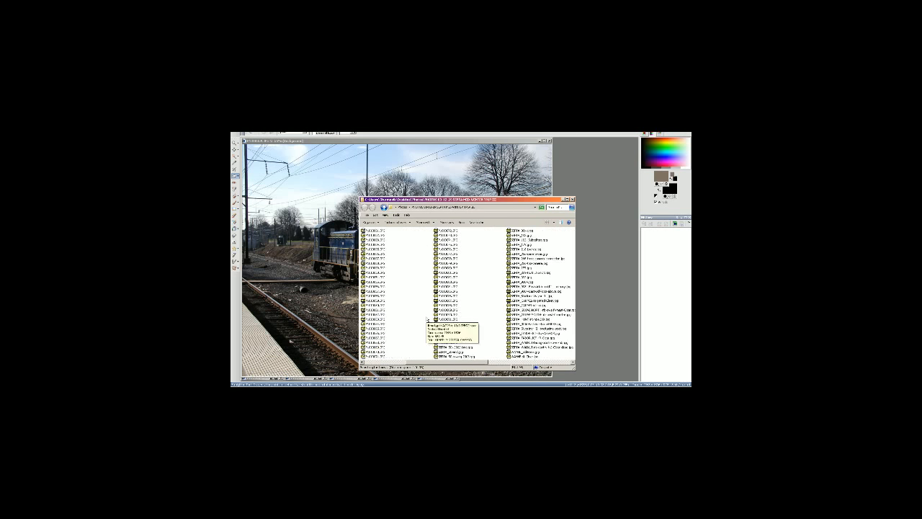
{"action": "scroll", "coordinate": [427, 319], "scroll_direction": "down", "scroll_amount": 3}
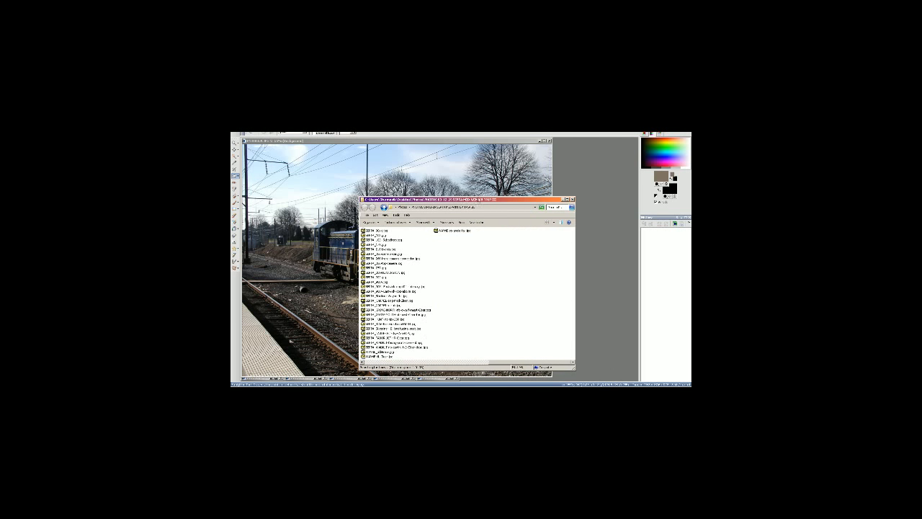
{"action": "left_click_drag", "start_coordinate": [479, 200], "coordinate": [469, 178]}
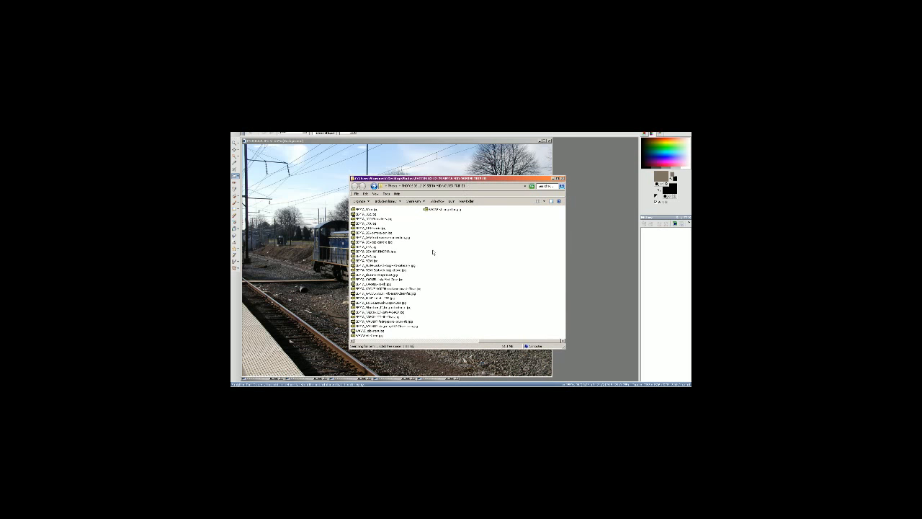
{"action": "scroll", "coordinate": [432, 256], "scroll_direction": "up", "scroll_amount": 1}
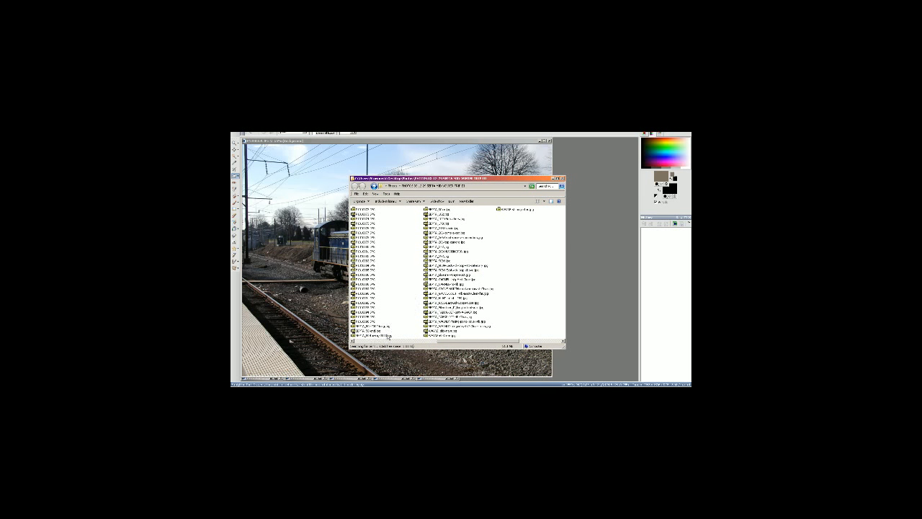
Step: Open the existing SEPTA 50 image of the same train, check its file name, and return to the photo editor
{"action": "double_click", "coordinate": [386, 331]}
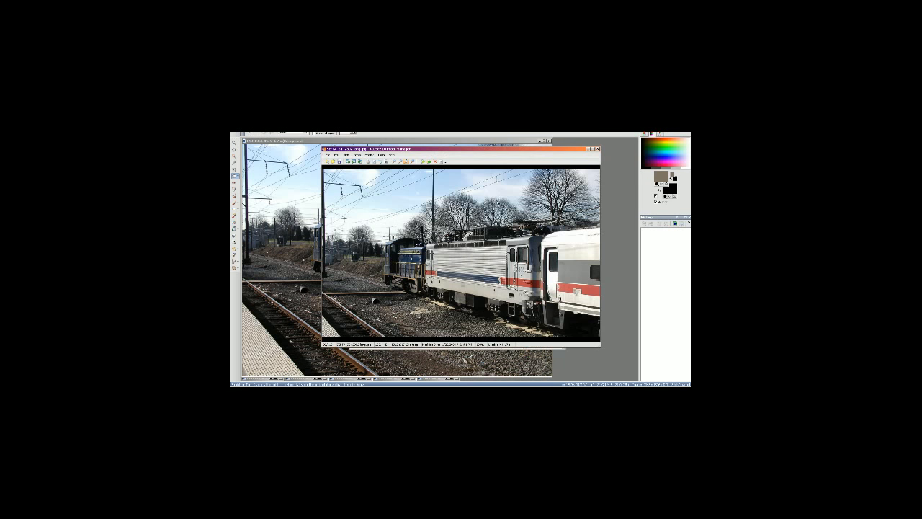
{"action": "left_click", "coordinate": [597, 149]}
{"action": "key", "text": "F2"}
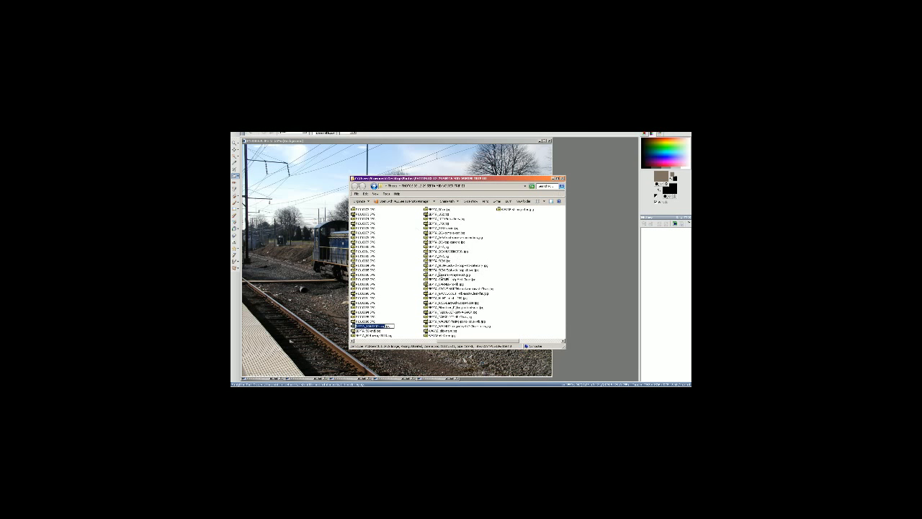
{"action": "left_click", "coordinate": [440, 272]}
{"action": "key", "text": "alt+Tab"}
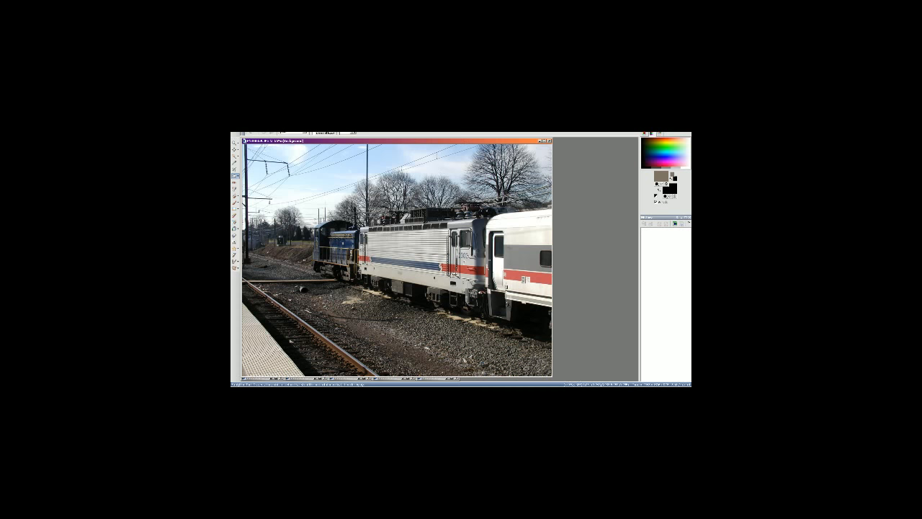
Step: Crop the train photo to the locomotives and passenger car, trimming the platform, catenary pole and excess sky and gravel
{"action": "left_click", "coordinate": [235, 169]}
{"action": "left_click_drag", "start_coordinate": [347, 243], "coordinate": [535, 243]}
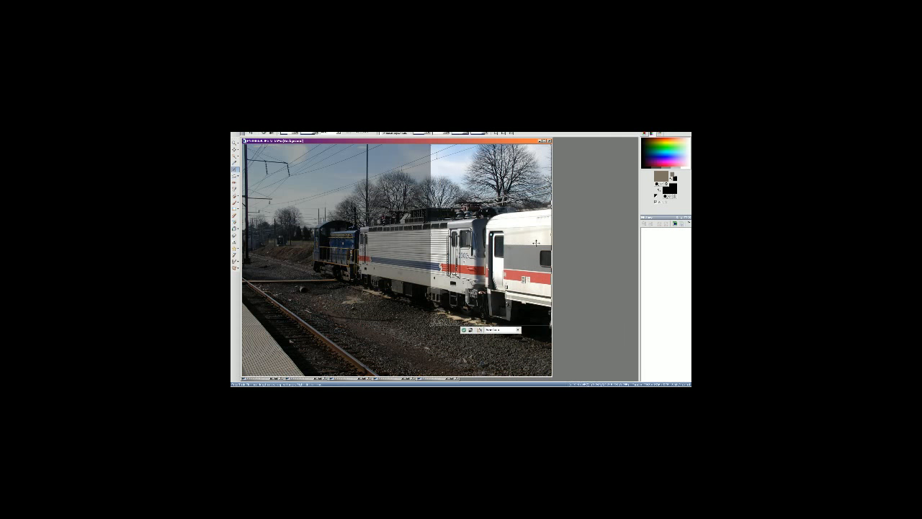
{"action": "left_click_drag", "start_coordinate": [429, 246], "coordinate": [296, 244]}
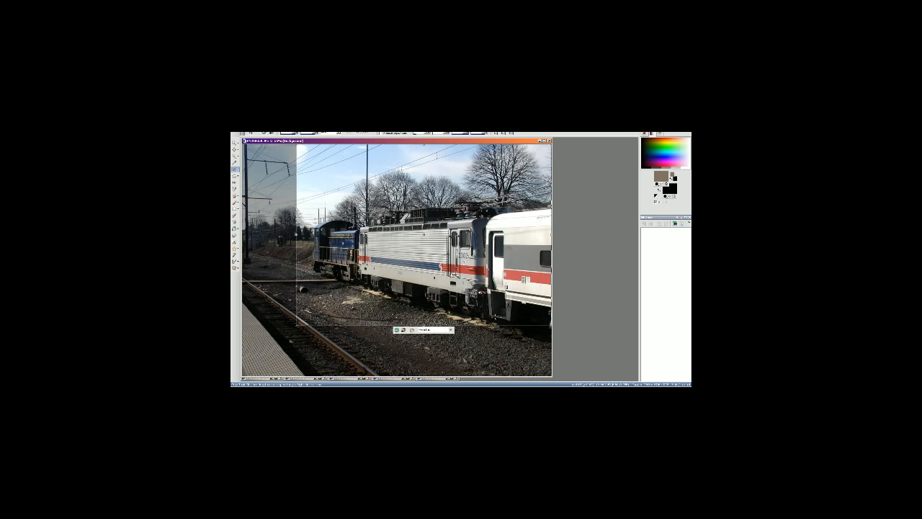
{"action": "mouse_move", "coordinate": [500, 324]}
{"action": "left_mouse_down"}
{"action": "mouse_move", "coordinate": [499, 347]}
{"action": "mouse_move", "coordinate": [485, 326]}
{"action": "left_mouse_up"}
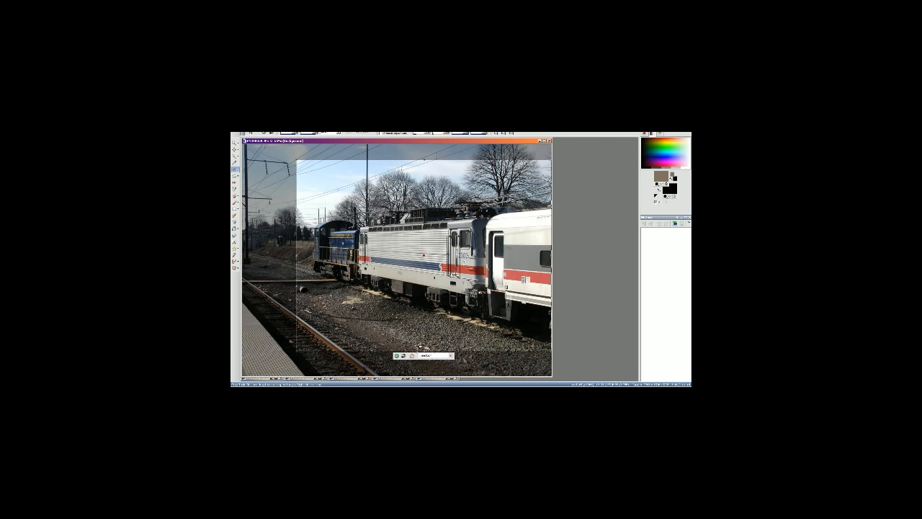
{"action": "left_click", "coordinate": [396, 355]}
Step: Apply the color balance, red/green/blue, midtone and hue adjustments to the cropped train photo
{"action": "left_click", "coordinate": [282, 132]}
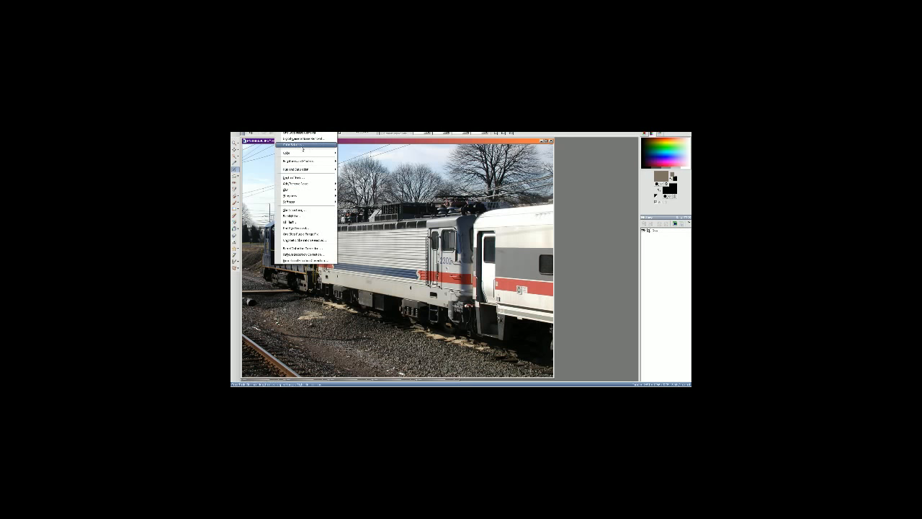
{"action": "left_click", "coordinate": [295, 144]}
{"action": "left_click", "coordinate": [447, 353]}
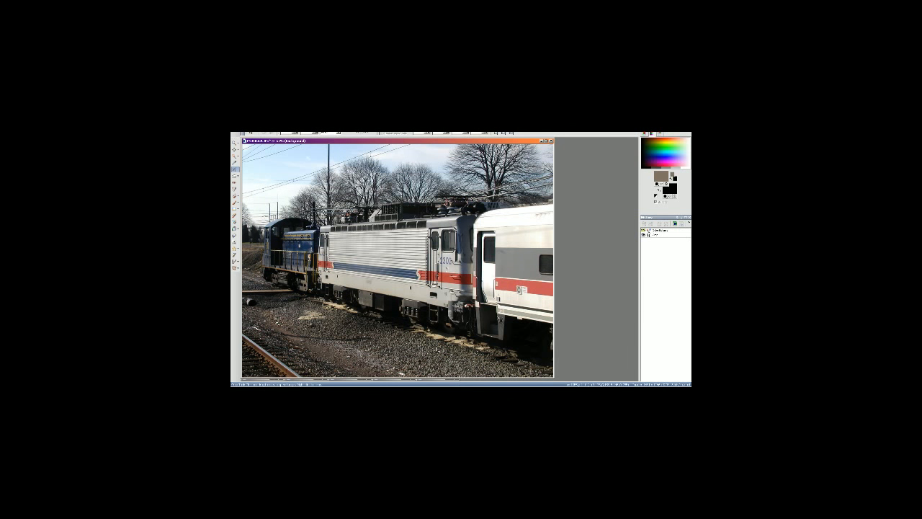
{"action": "key", "text": "shift+u"}
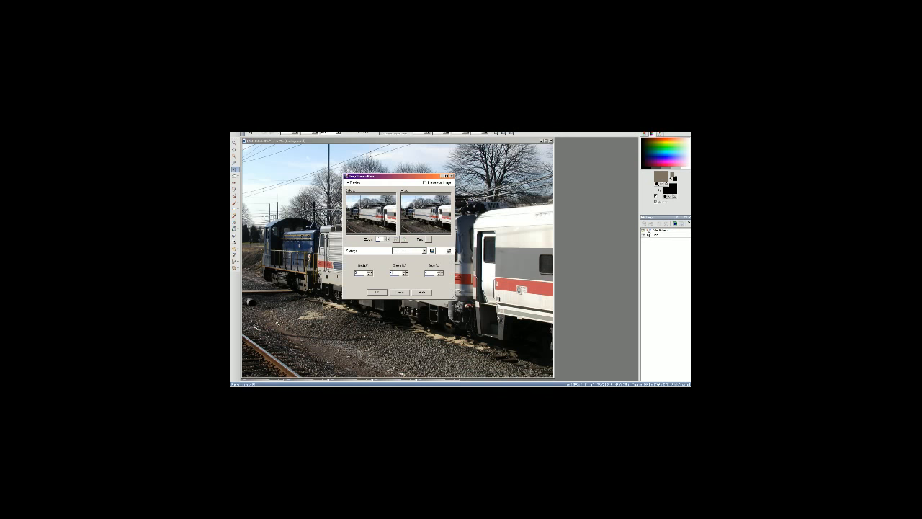
{"action": "key", "text": "Return"}
{"action": "key", "text": "shift+m"}
{"action": "key", "text": "Return"}
{"action": "key", "text": "shift+h"}
{"action": "key", "text": "Return"}
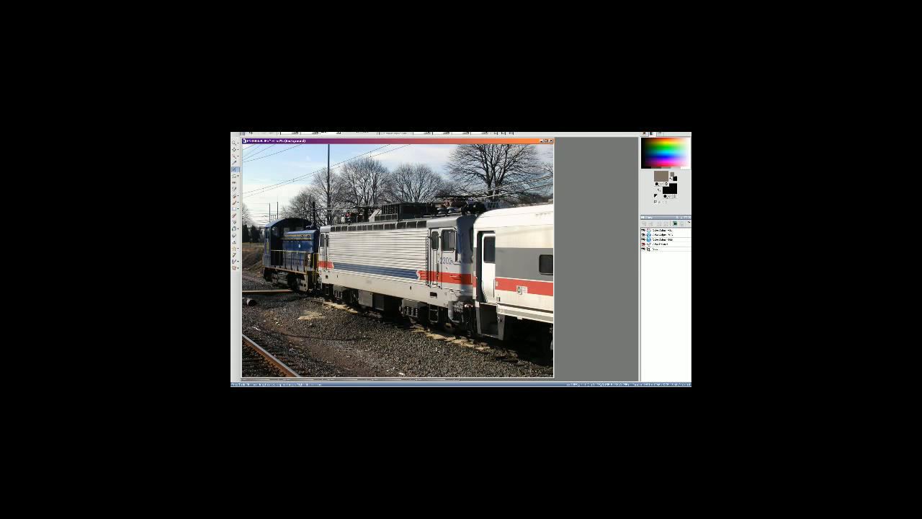
Step: Resize the adjusted train photo with the existing resize settings and sharpen it
{"action": "left_click", "coordinate": [271, 133]}
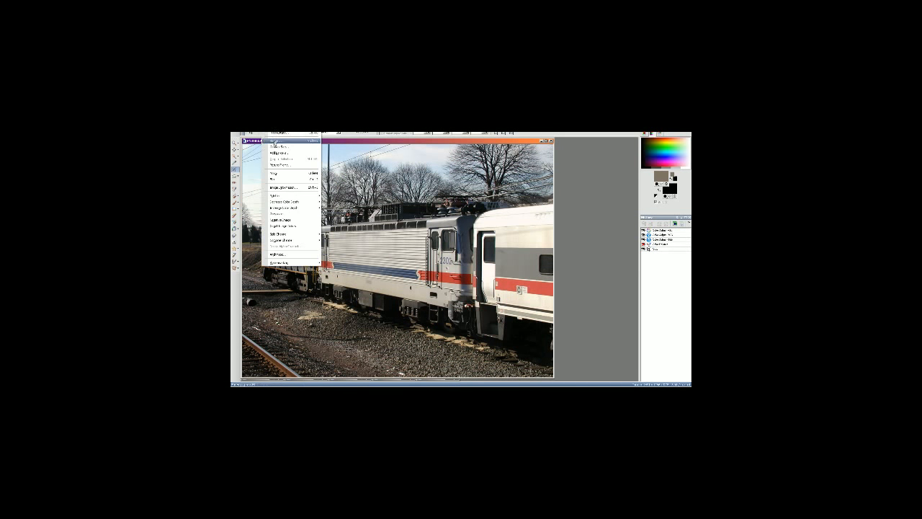
{"action": "left_click", "coordinate": [276, 141]}
{"action": "key", "text": "Return"}
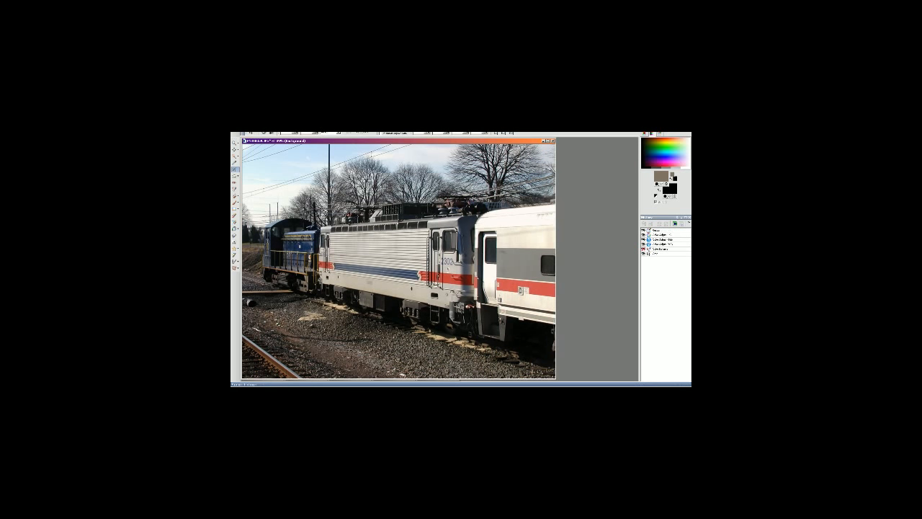
Step: Save the train photo as a JPEG in the photo folder, replacing the existing file of the same name
{"action": "left_click", "coordinate": [236, 134]}
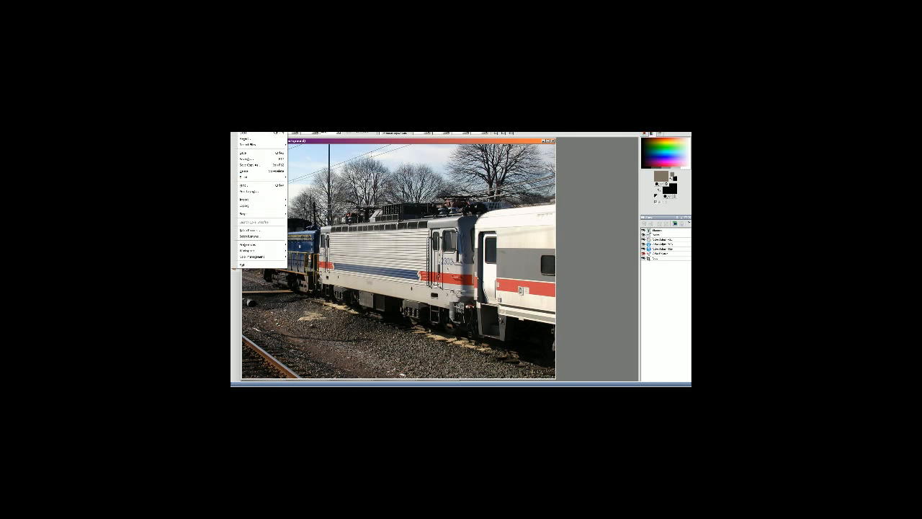
{"action": "left_click", "coordinate": [246, 159]}
{"action": "key", "text": "Return"}
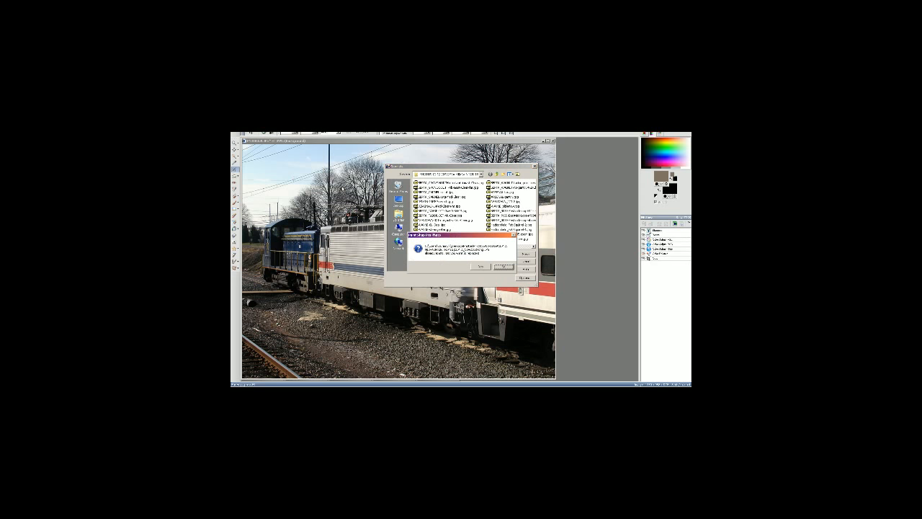
{"action": "key", "text": "y"}
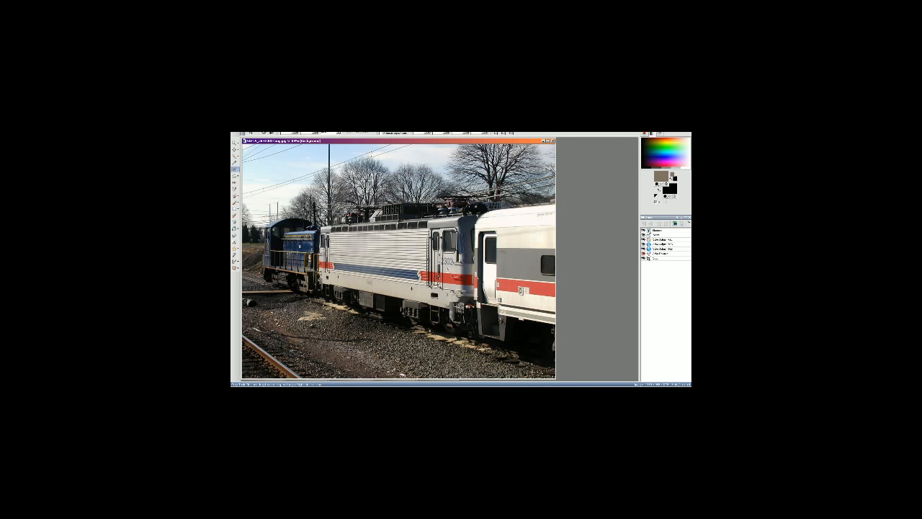
Step: Re-sort the photo folder's listing, ending with sorting by name, and open one of the SEPTA_50 images to check it
{"action": "key", "text": "alt+Tab"}
{"action": "key", "text": "Return"}
{"action": "scroll", "coordinate": [502, 228], "scroll_direction": "down", "scroll_amount": 1}
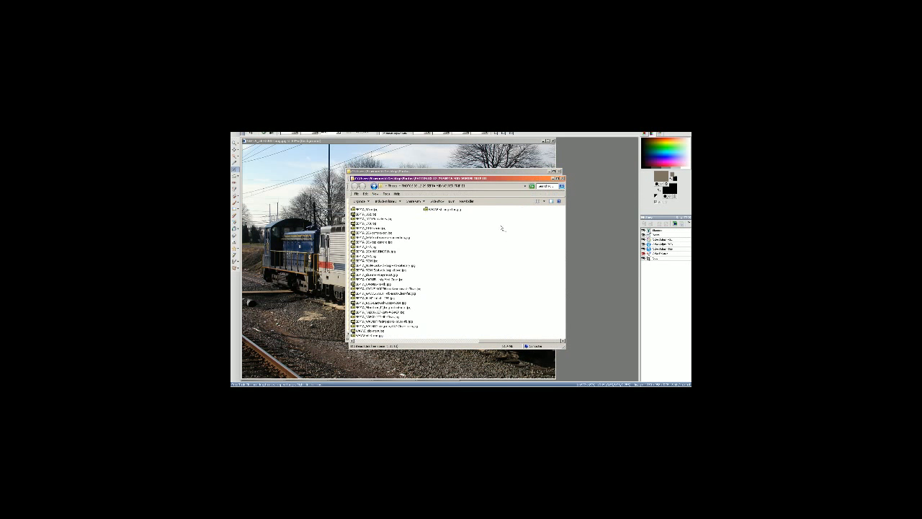
{"action": "right_click", "coordinate": [484, 233]}
{"action": "mouse_move", "coordinate": [496, 241]}
{"action": "left_click", "coordinate": [544, 243]}
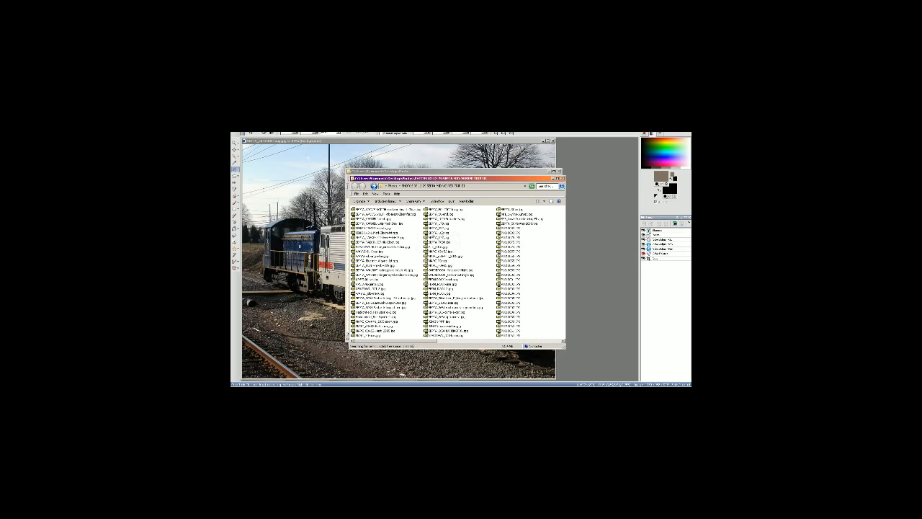
{"action": "right_click", "coordinate": [482, 241]}
{"action": "left_click", "coordinate": [545, 255]}
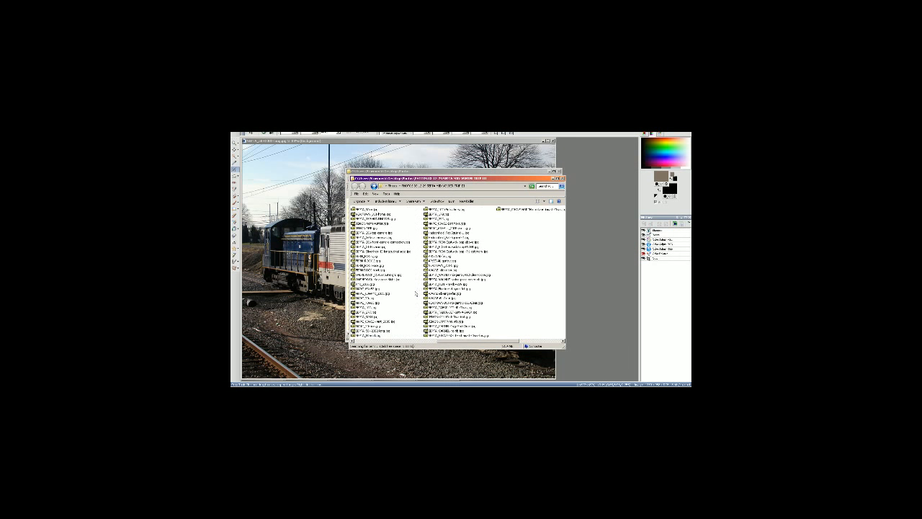
{"action": "left_click", "coordinate": [377, 336]}
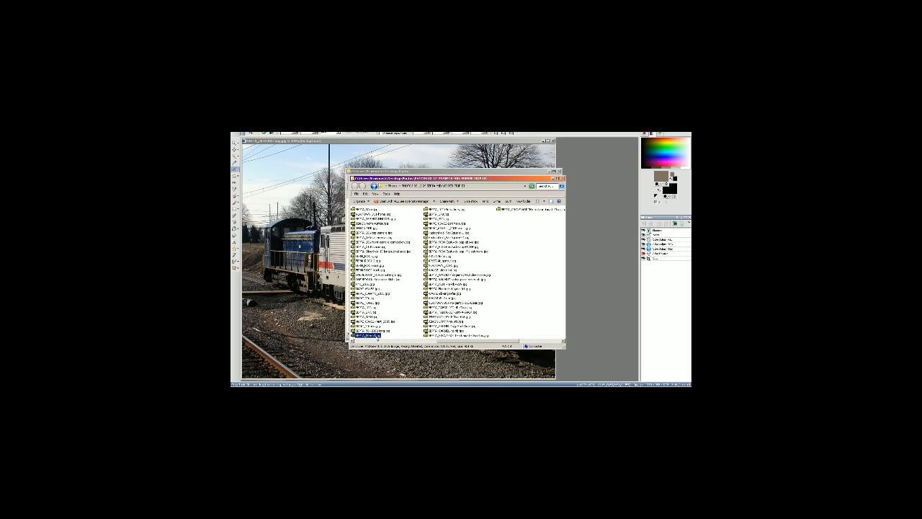
{"action": "right_click", "coordinate": [412, 320]}
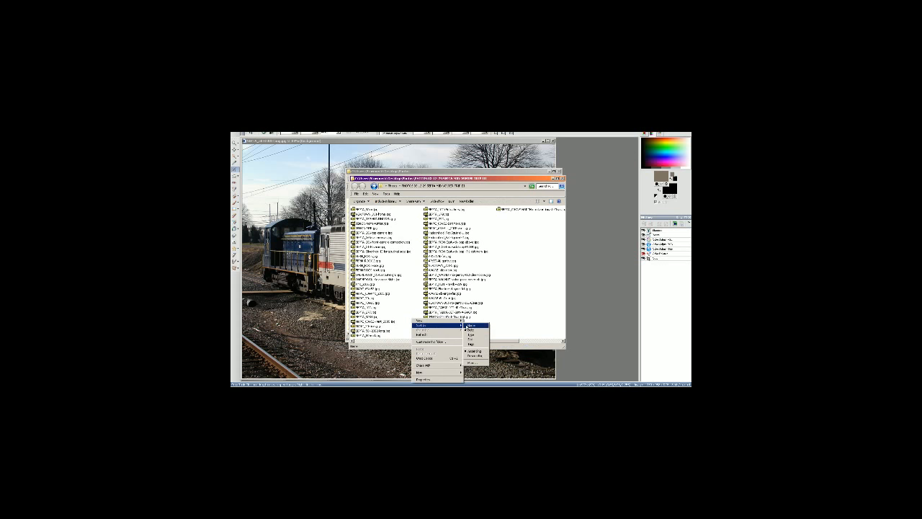
{"action": "left_click", "coordinate": [469, 328]}
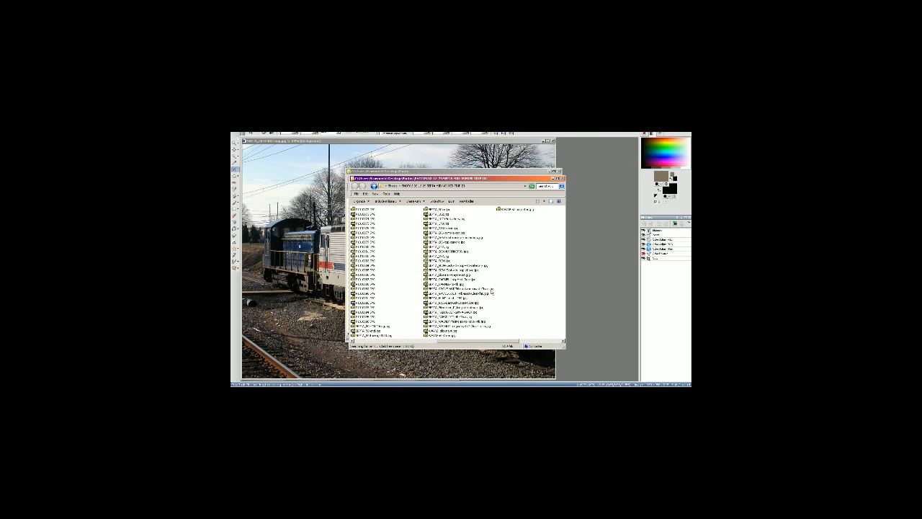
{"action": "left_click", "coordinate": [384, 328]}
{"action": "double_click", "coordinate": [384, 329]}
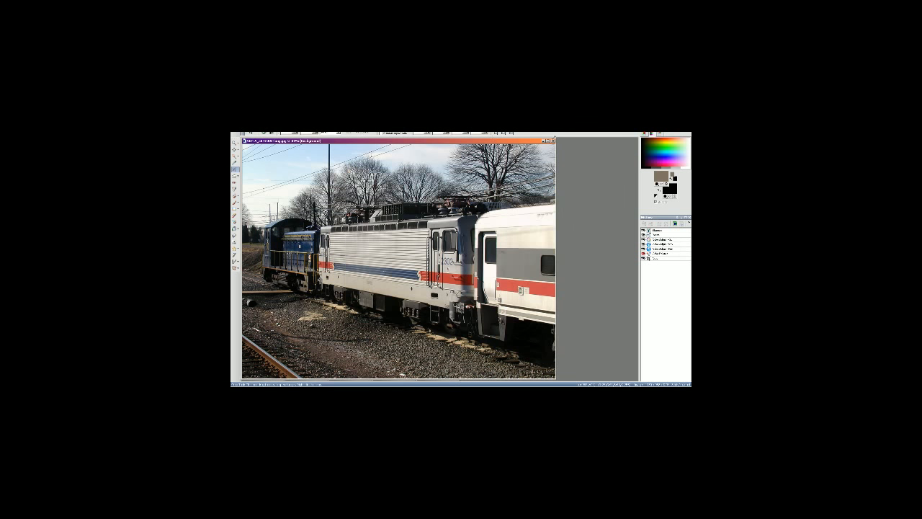
Step: Close the finished train photo, bring up the next one, and position the crop area over the blue locomotive 50
{"action": "left_click", "coordinate": [553, 140]}
{"action": "left_click", "coordinate": [447, 377]}
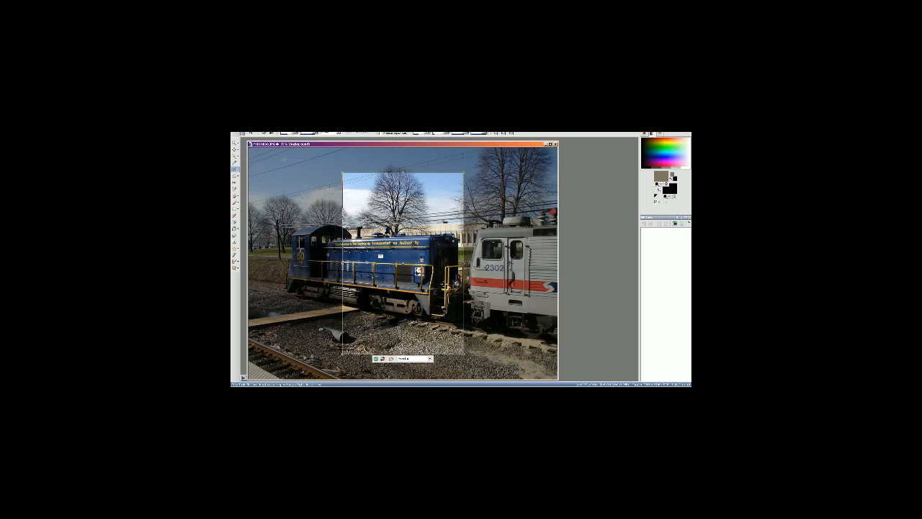
{"action": "left_click_drag", "start_coordinate": [443, 283], "coordinate": [389, 277]}
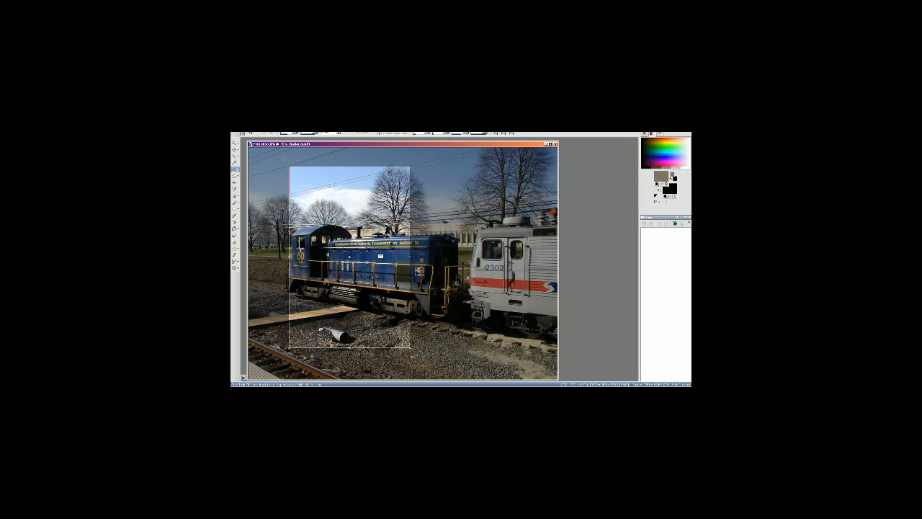
Step: Reopen the photo folder and view the saved SEPTA_50 images to compare them with their file names
{"action": "left_click", "coordinate": [376, 352]}
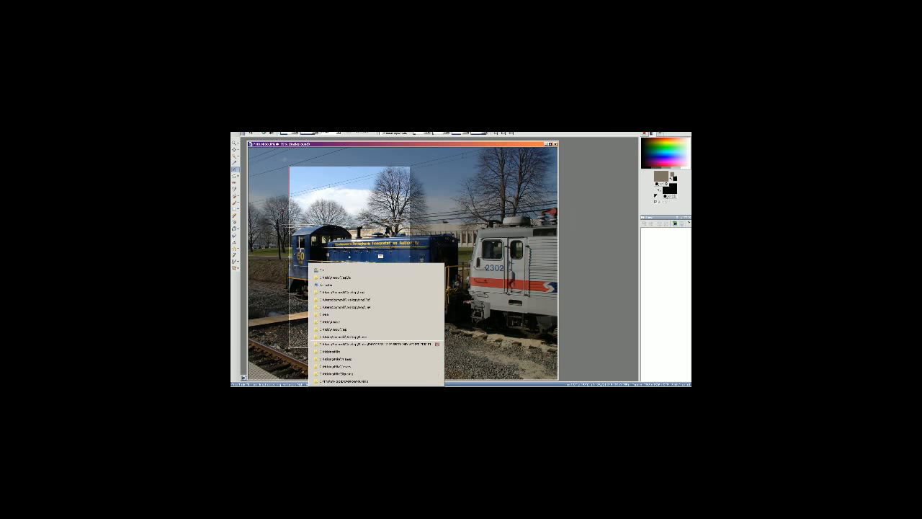
{"action": "left_click", "coordinate": [375, 344]}
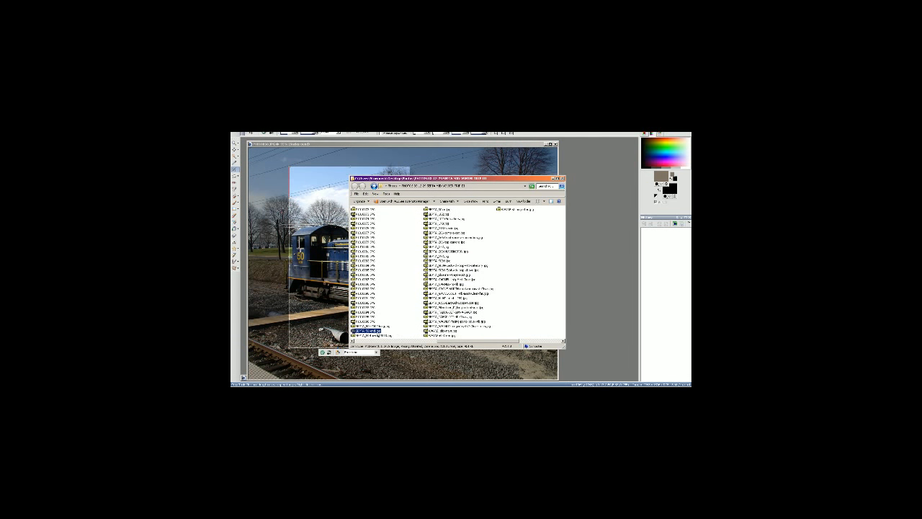
{"action": "double_click", "coordinate": [378, 326]}
{"action": "double_click", "coordinate": [387, 335]}
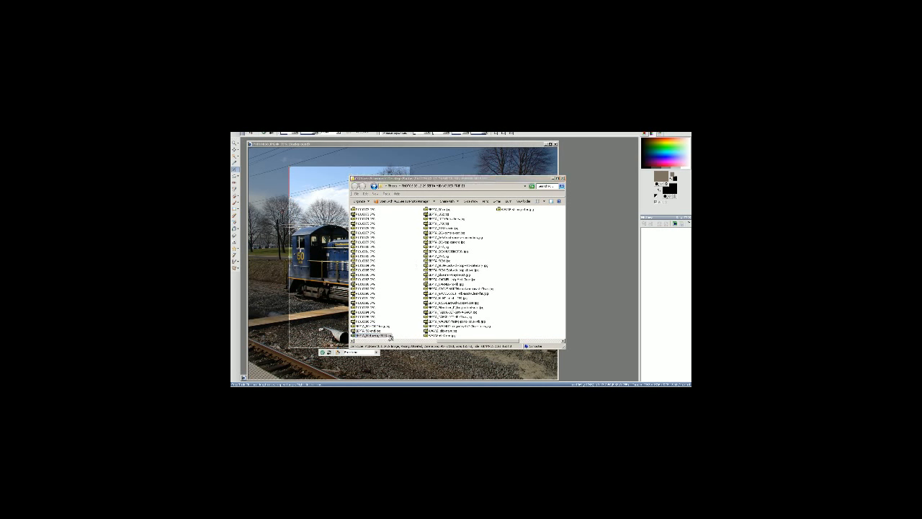
{"action": "left_click", "coordinate": [587, 153]}
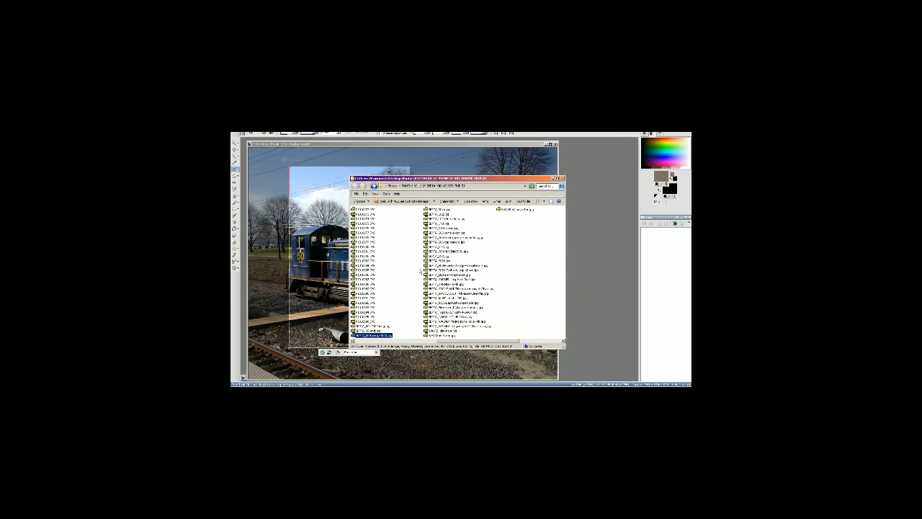
Step: Rename the existing SEPTA_50-towing-2302 image by adding a suffix to its name, and return to the photo editor
{"action": "key", "text": "F2"}
{"action": "left_click", "coordinate": [386, 335]}
{"action": "type", "text": "-2"}
{"action": "key", "text": "Return"}
{"action": "left_click", "coordinate": [344, 251]}
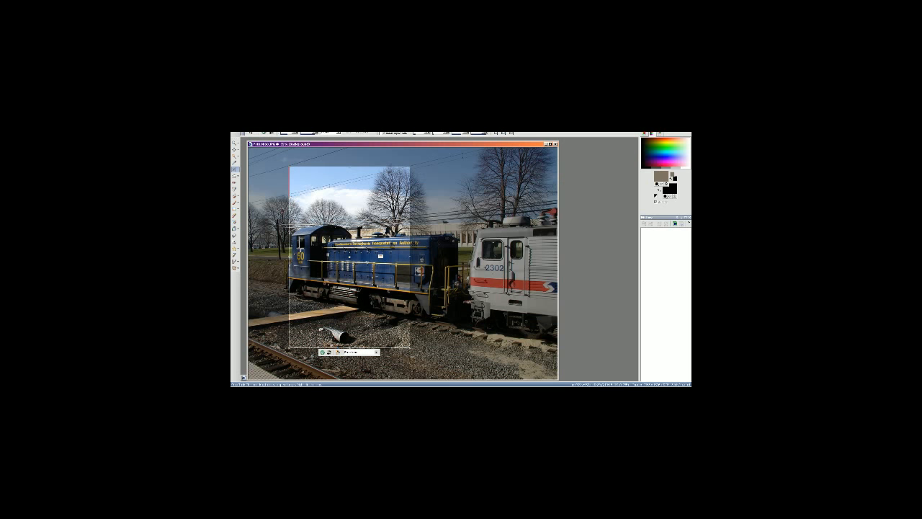
Step: Discard the crop area and apply the midtone and hue adjustments to the photo of locomotives 50 and 2302
{"action": "left_click", "coordinate": [234, 144]}
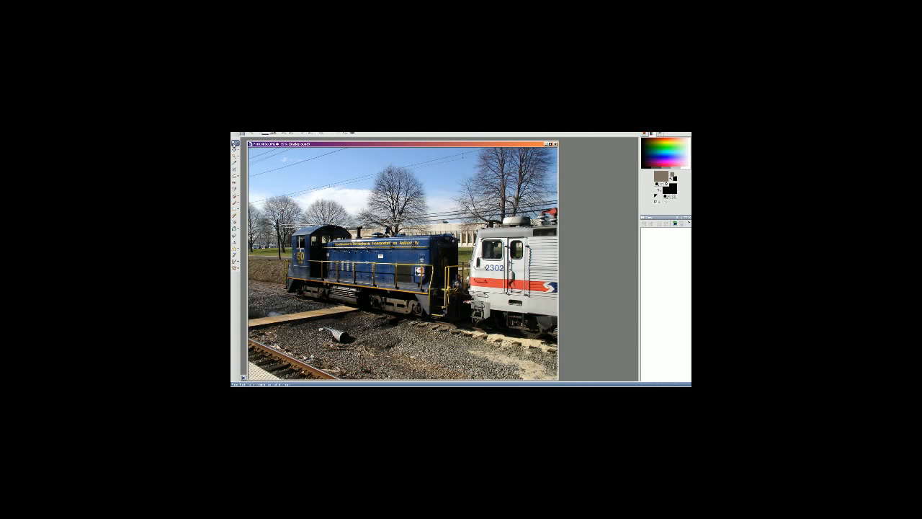
{"action": "key", "text": "shift+m"}
{"action": "key", "text": "Return"}
{"action": "key", "text": "shift+m"}
{"action": "key", "text": "Return"}
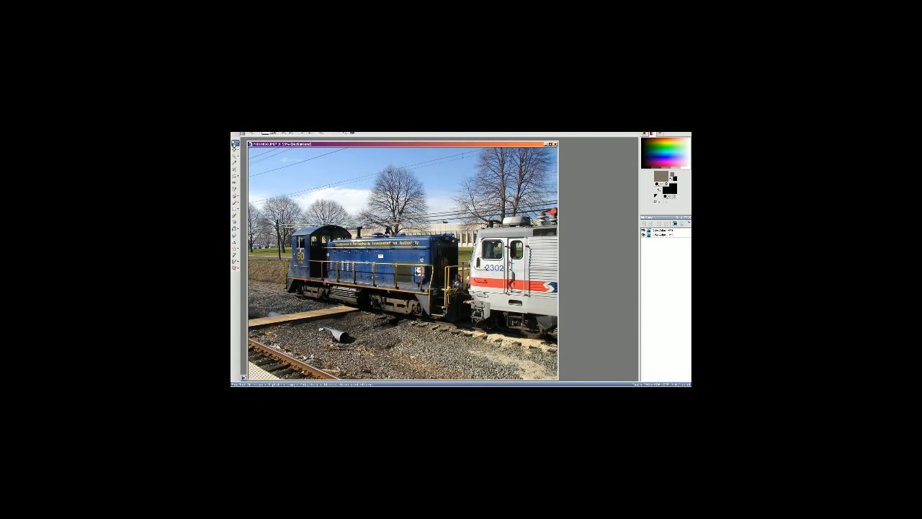
{"action": "key", "text": "shift+m"}
{"action": "key", "text": "Return"}
{"action": "key", "text": "shift+h"}
{"action": "key", "text": "Return"}
Step: Resize and sharpen the color-adjusted photo of locomotives 50 and 2302
{"action": "left_click", "coordinate": [268, 127]}
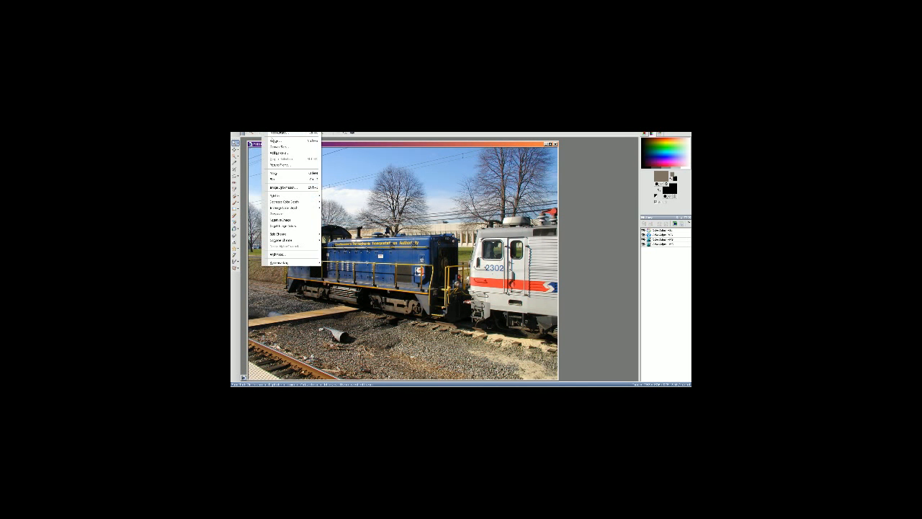
{"action": "left_click", "coordinate": [288, 141]}
{"action": "left_click", "coordinate": [314, 308]}
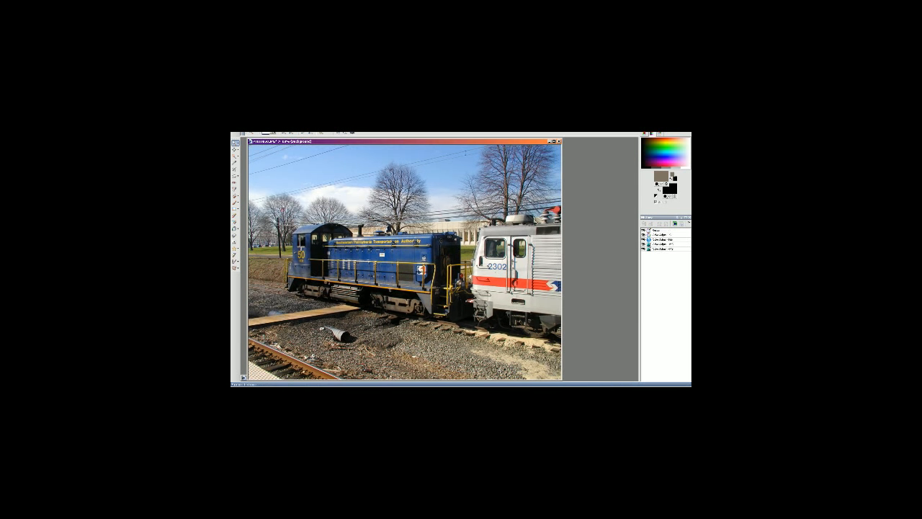
Step: Save the photo as a JPEG named SEPTA_50-towing-2302
{"action": "left_click", "coordinate": [238, 126]}
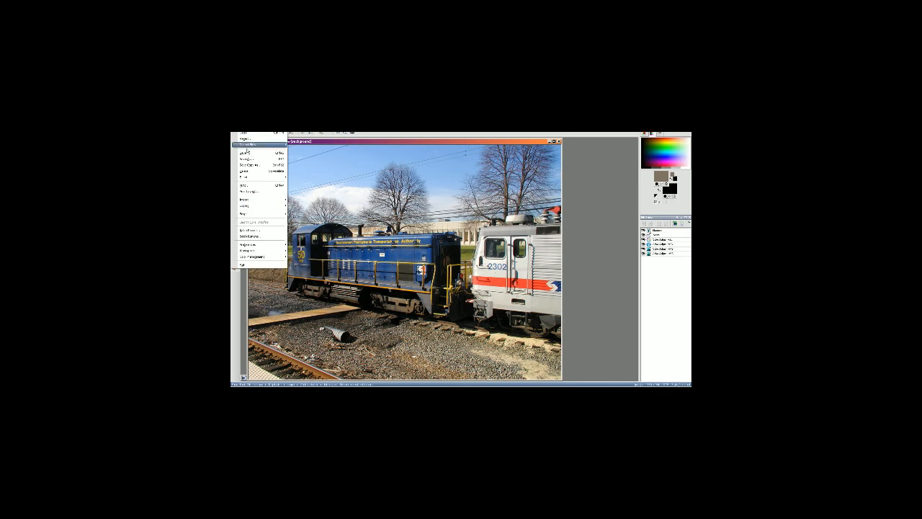
{"action": "left_click", "coordinate": [245, 158]}
{"action": "type", "text": "SEPTA_50-towing-2302"}
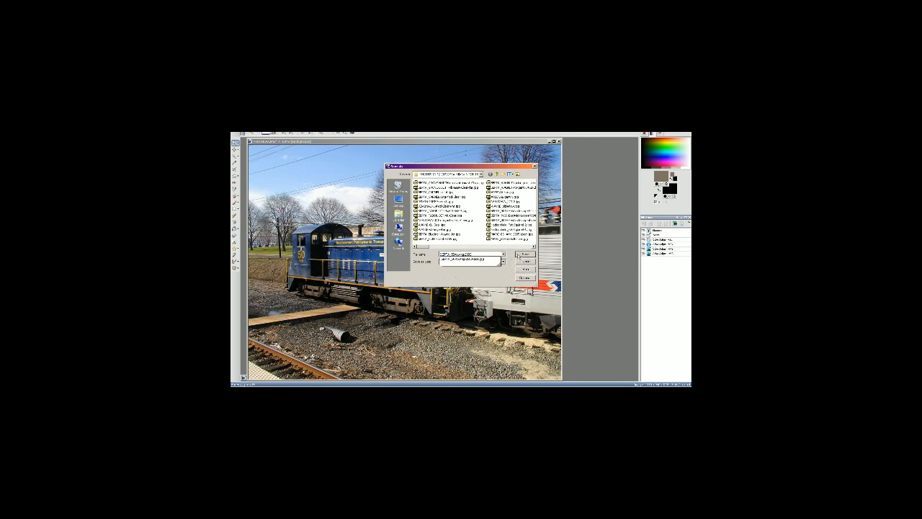
{"action": "left_click", "coordinate": [523, 254]}
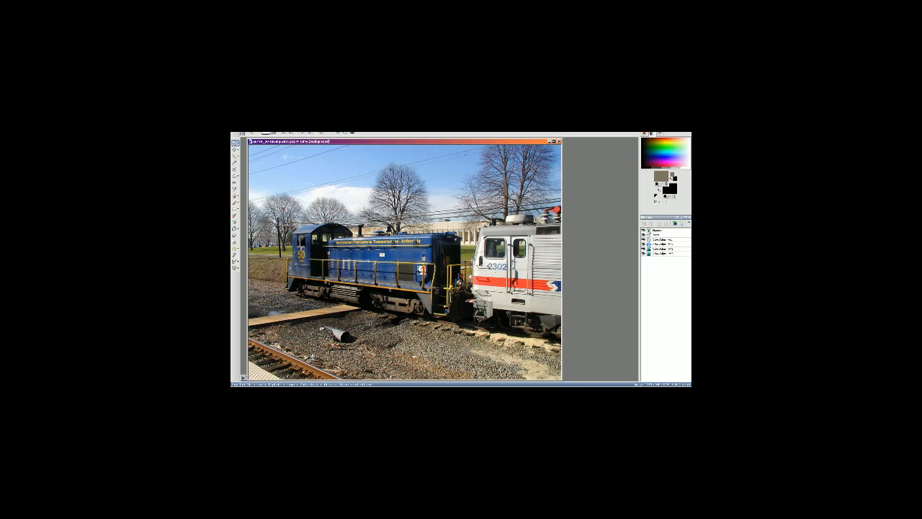
Step: Check the SEPTA_50-towing-2302 files in the photo folder and return to the photo editor
{"action": "key", "text": "alt+Tab"}
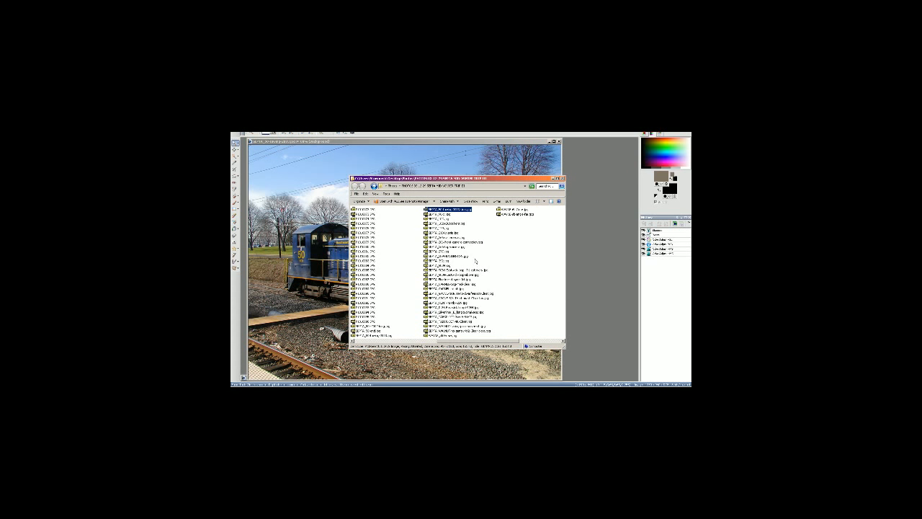
{"action": "left_click", "coordinate": [516, 298]}
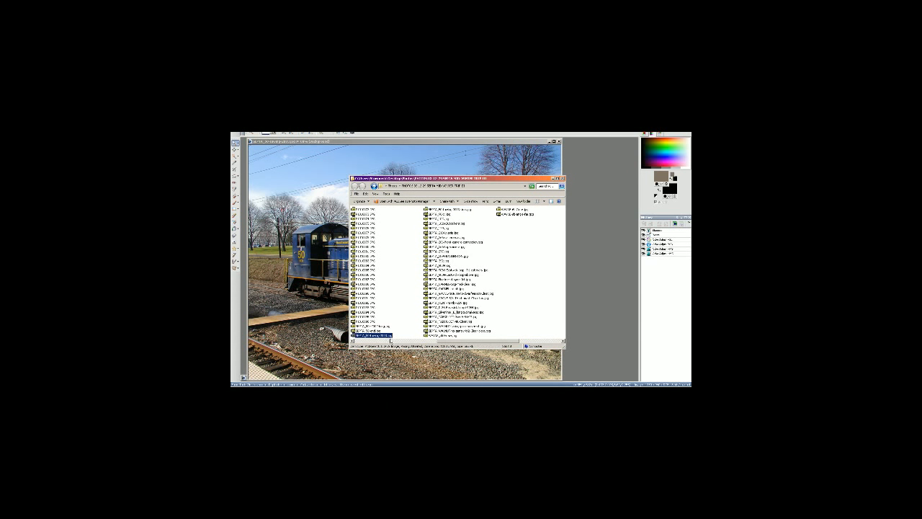
{"action": "key", "text": "alt+Tab"}
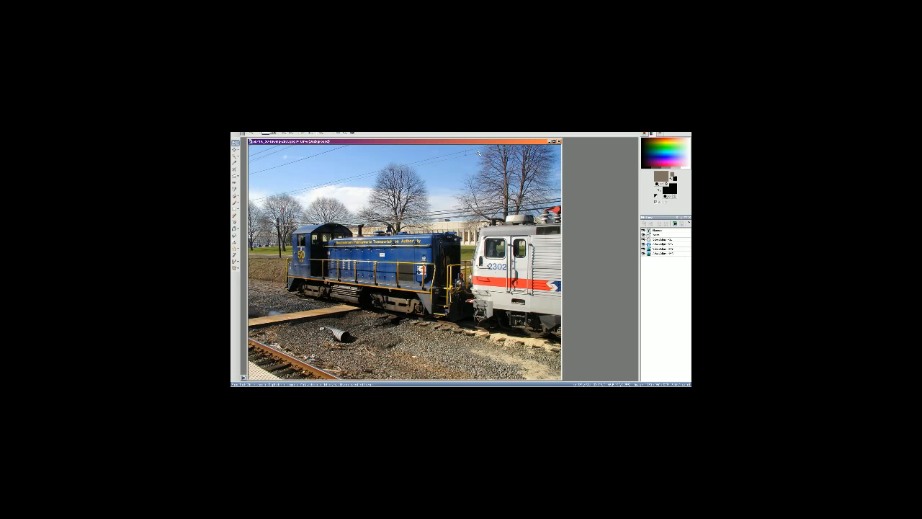
Step: Undo the sharpening and resizing of the SEPTA_50-towing-2302 photo, and process its size and sharpness again
{"action": "key", "text": "ctrl+z"}
{"action": "key", "text": "ctrl+z"}
{"action": "left_click", "coordinate": [383, 132]}
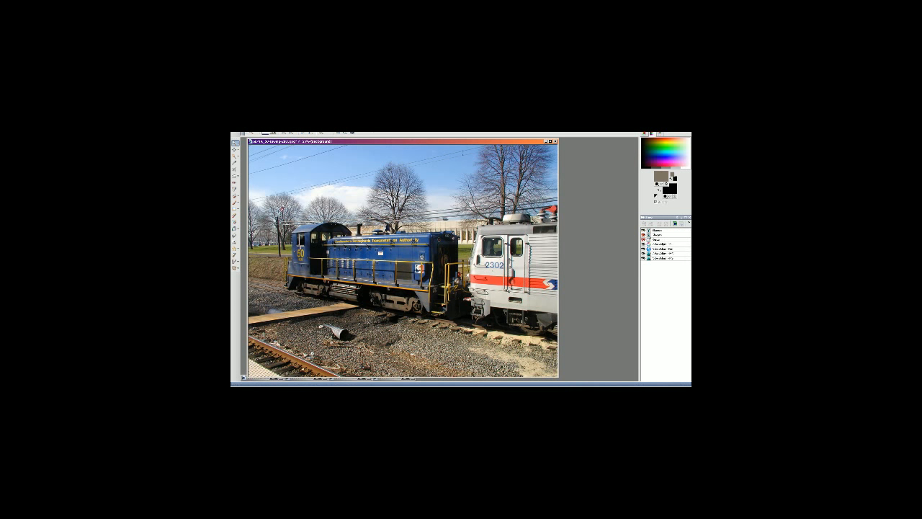
{"action": "left_click", "coordinate": [267, 133]}
{"action": "left_click", "coordinate": [282, 188]}
{"action": "left_click", "coordinate": [310, 307]}
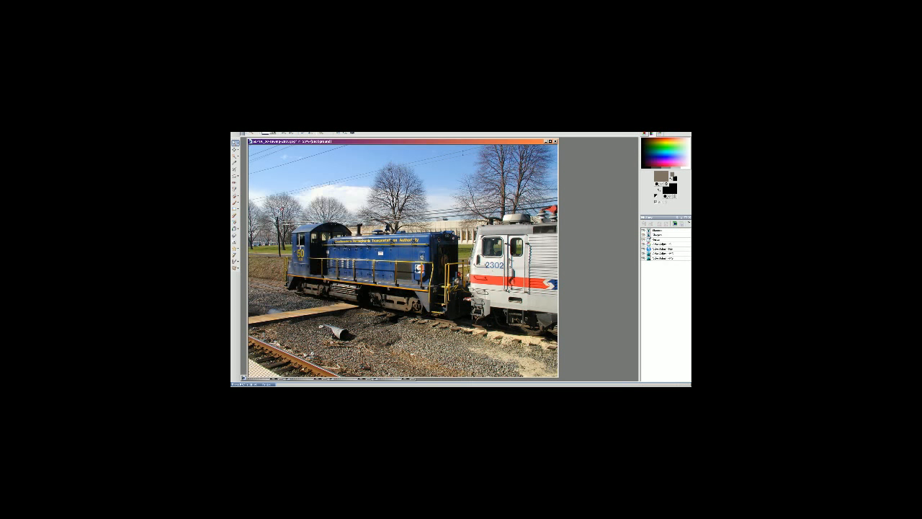
Step: Close the finished photo, bring up the one of electric locomotive 2302, and apply the hue adjustment to it
{"action": "left_click", "coordinate": [559, 142]}
{"action": "left_click", "coordinate": [407, 377]}
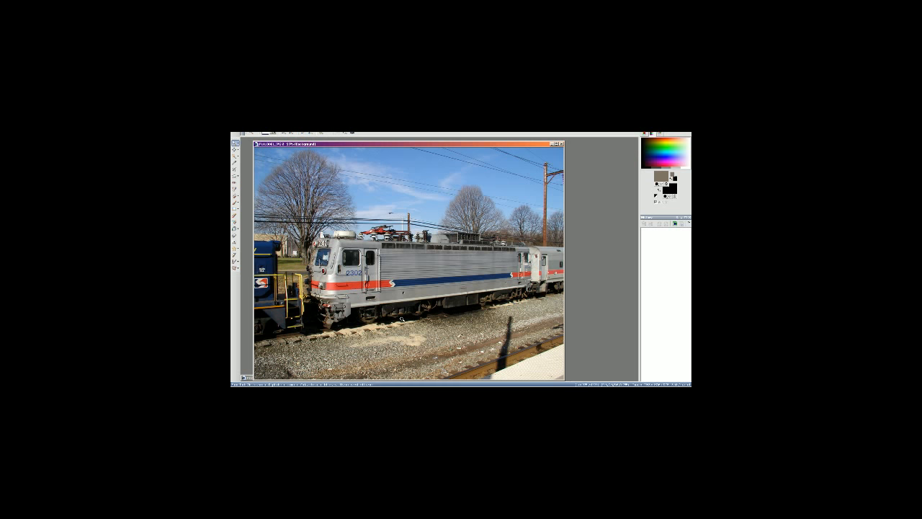
{"action": "key", "text": "shift+h"}
{"action": "key", "text": "Return"}
{"action": "key", "text": "alt+i"}
{"action": "left_click", "coordinate": [276, 140]}
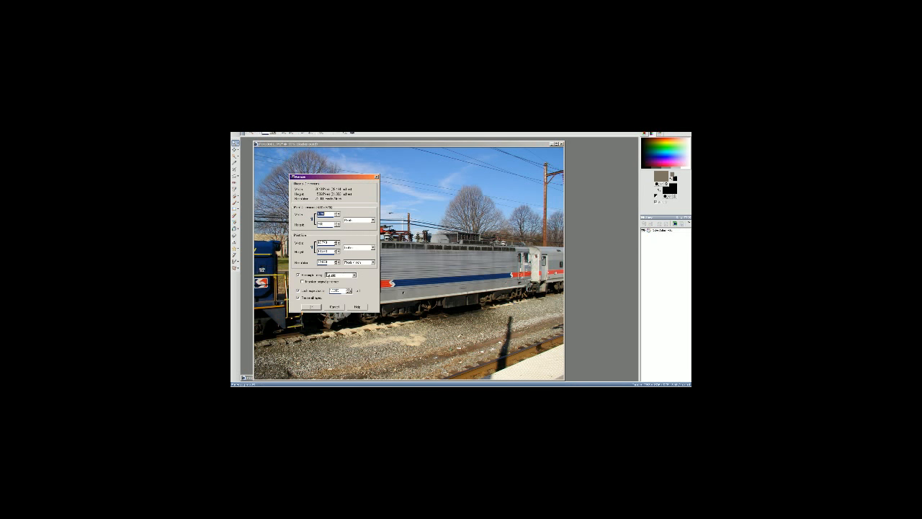
{"action": "left_click", "coordinate": [334, 305]}
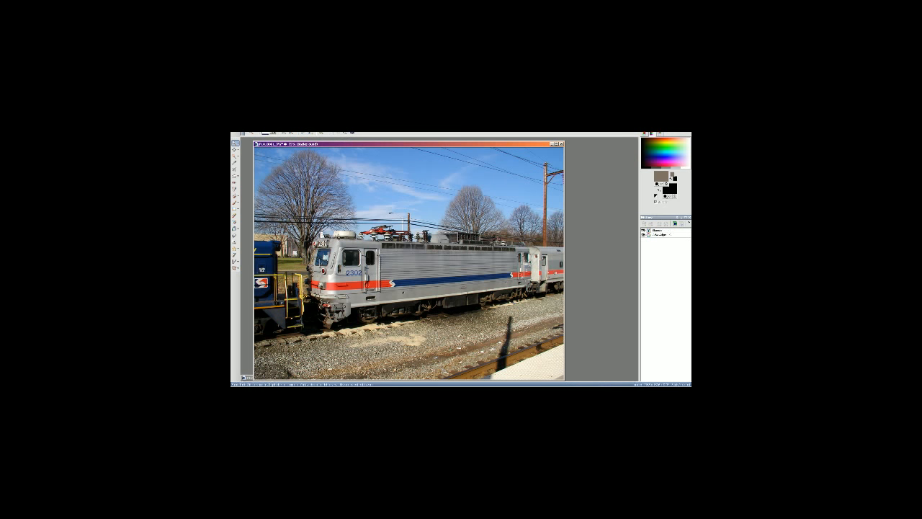
Step: Resize the photo of electric locomotive 2302 with the existing resize settings
{"action": "key", "text": "alt+i"}
{"action": "key", "text": "z"}
{"action": "left_click", "coordinate": [312, 306]}
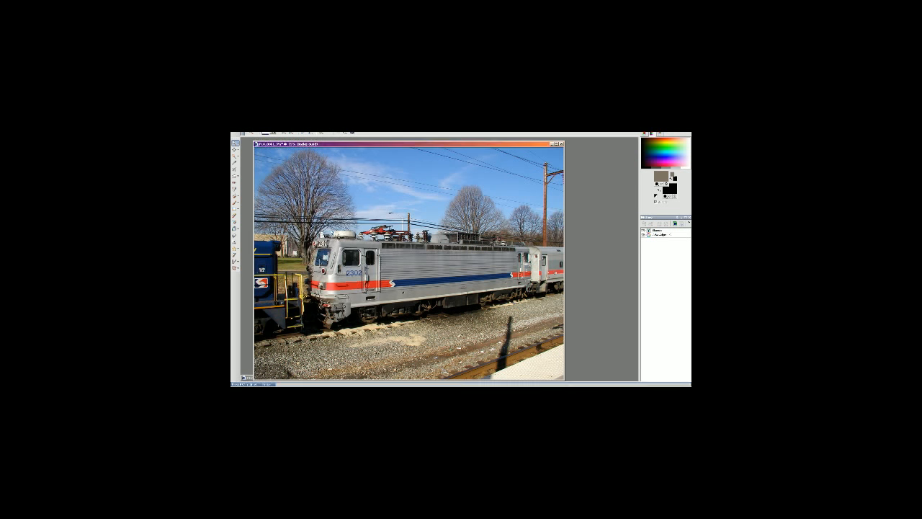
Step: Save the photo of electric locomotive 2302 in the same folder as a JPEG named SEPTA_2302-Lansdale
{"action": "left_click", "coordinate": [238, 134]}
{"action": "left_click", "coordinate": [248, 158]}
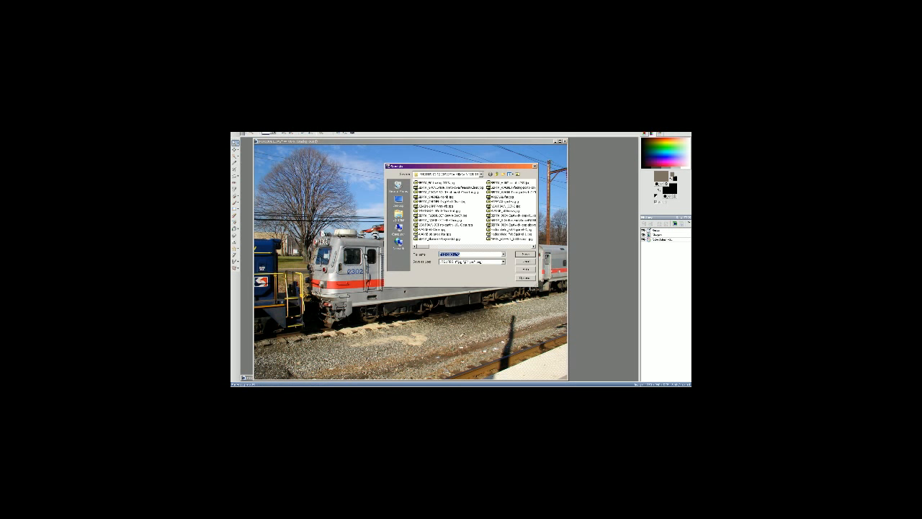
{"action": "type", "text": "SEPTA_"}
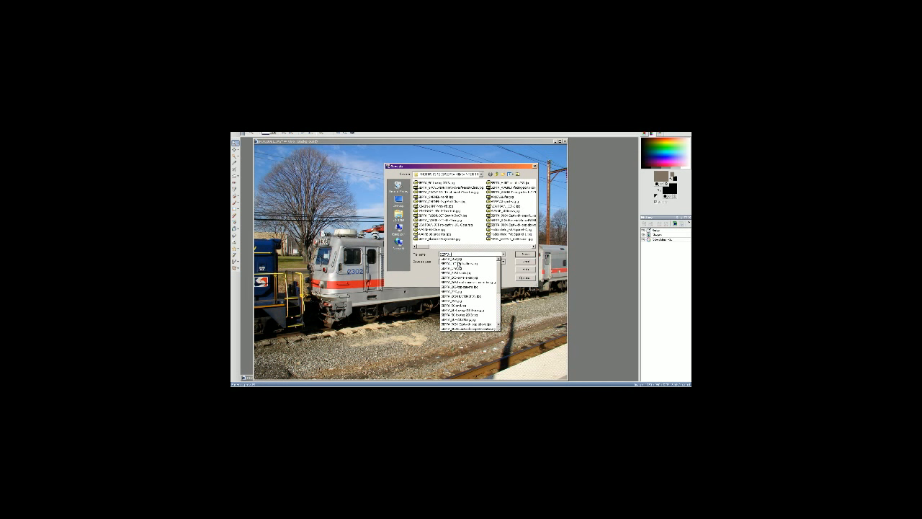
{"action": "left_click", "coordinate": [458, 263]}
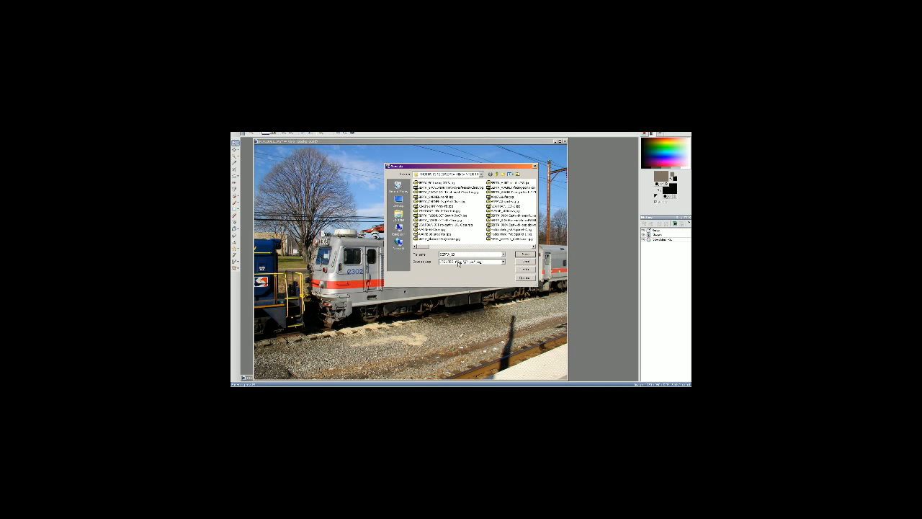
{"action": "key", "text": "BackSpace"}
{"action": "key", "text": "BackSpace"}
{"action": "type", "text": "23"}
{"action": "key", "text": "BackSpace"}
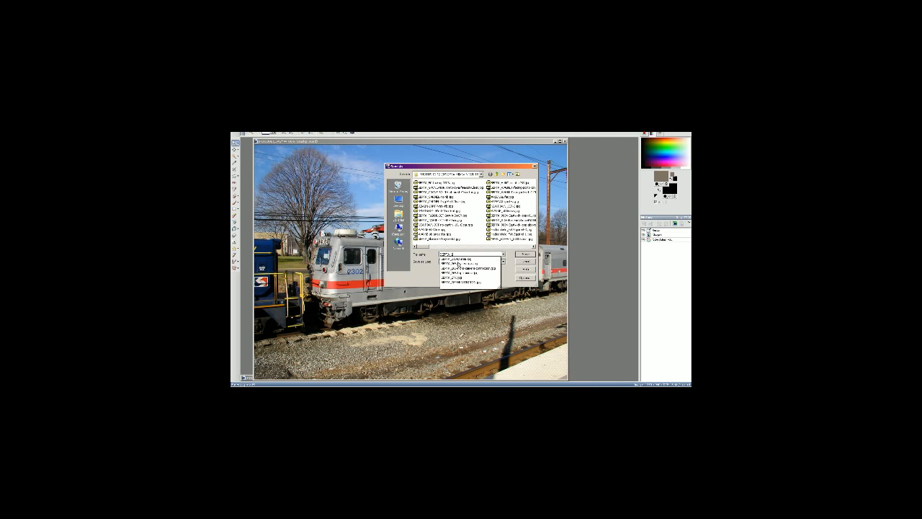
{"action": "type", "text": "302-Lansdale"}
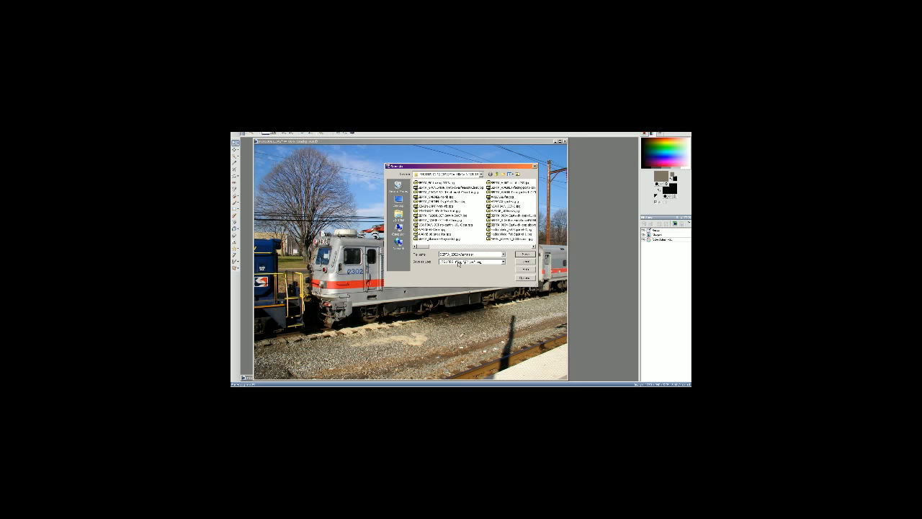
{"action": "key", "text": "Return"}
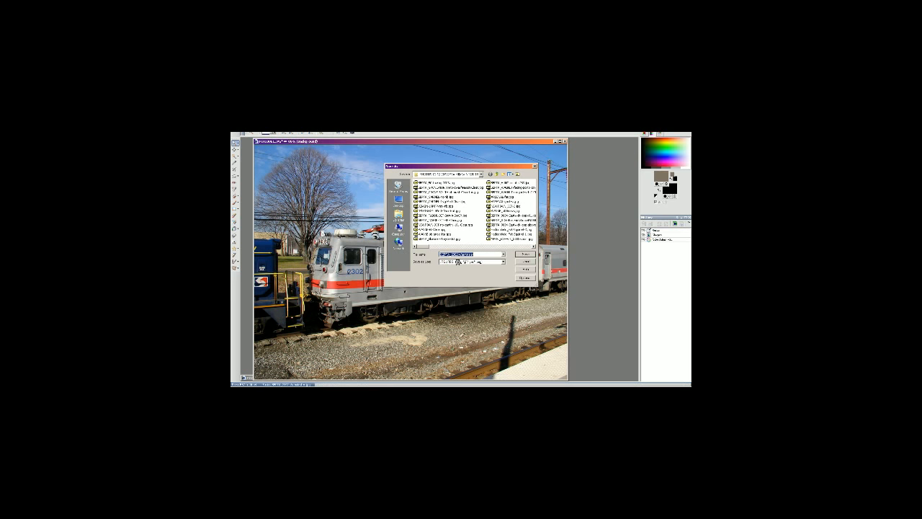
Step: Find the photo folder among the open windows and inspect the saved picture of locomotive 2302 in the image viewer
{"action": "key", "text": "alt+Tab"}
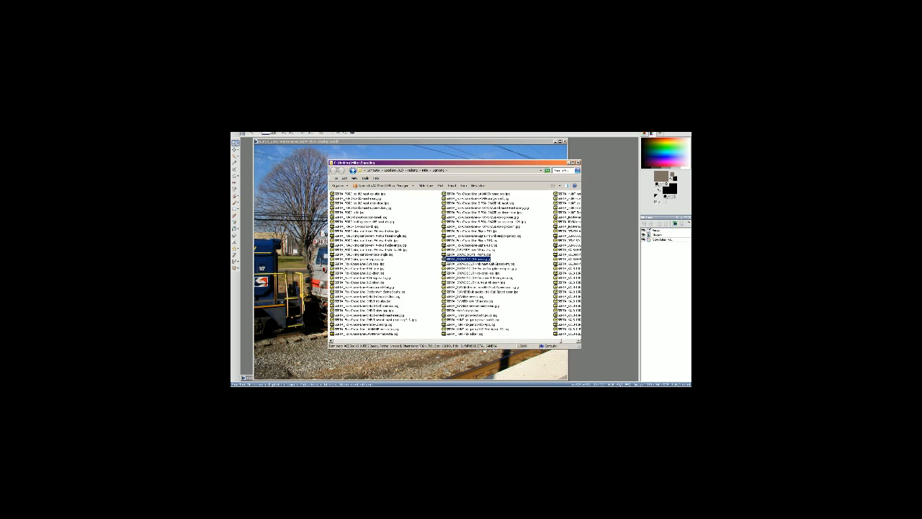
{"action": "key", "text": "alt+Tab"}
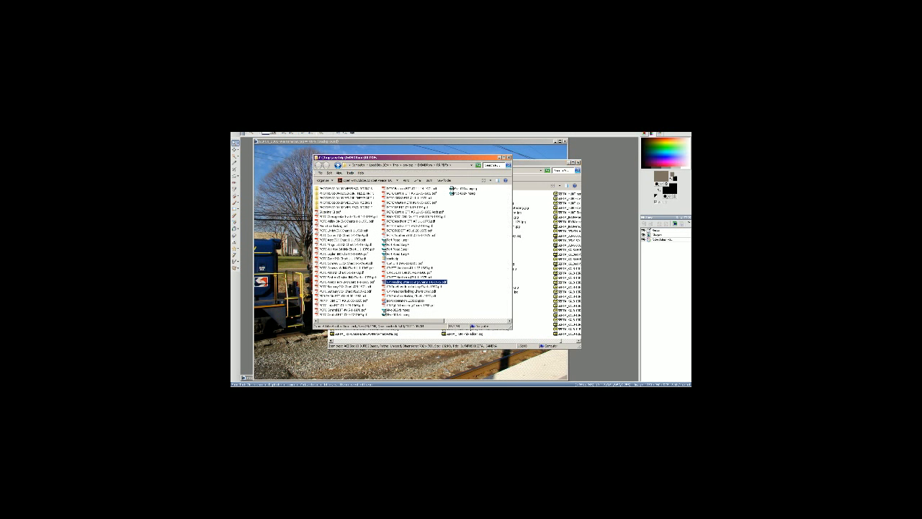
{"action": "key", "text": "alt+Tab"}
{"action": "key", "text": "alt+Tab"}
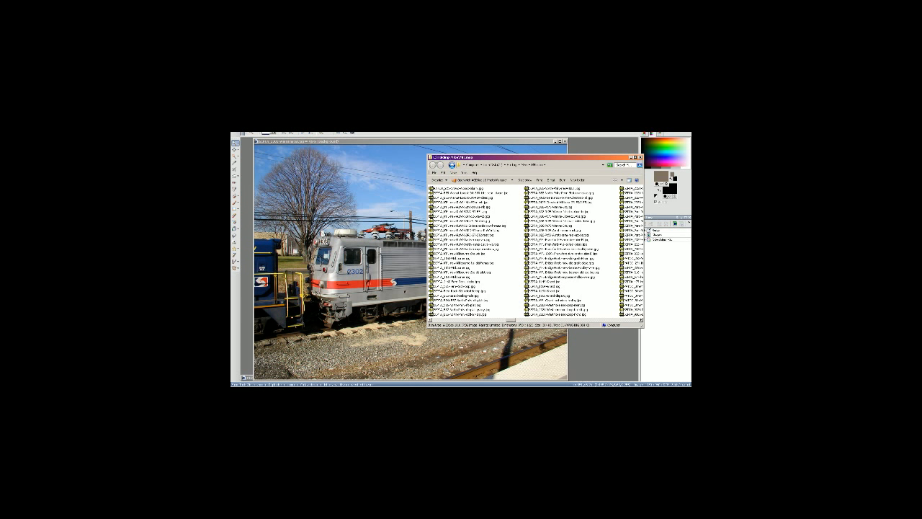
{"action": "key", "text": "alt+Tab"}
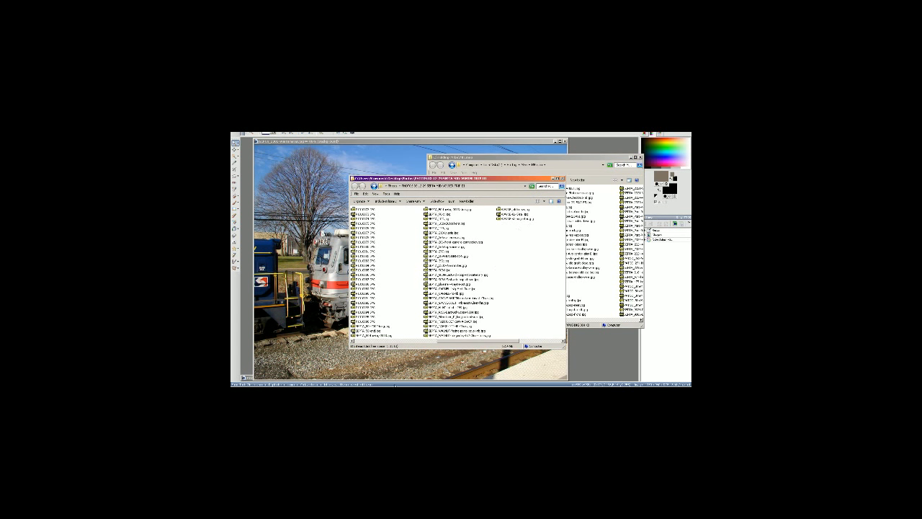
{"action": "right_click", "coordinate": [445, 264]}
{"action": "key", "text": "Escape"}
{"action": "left_click", "coordinate": [452, 266]}
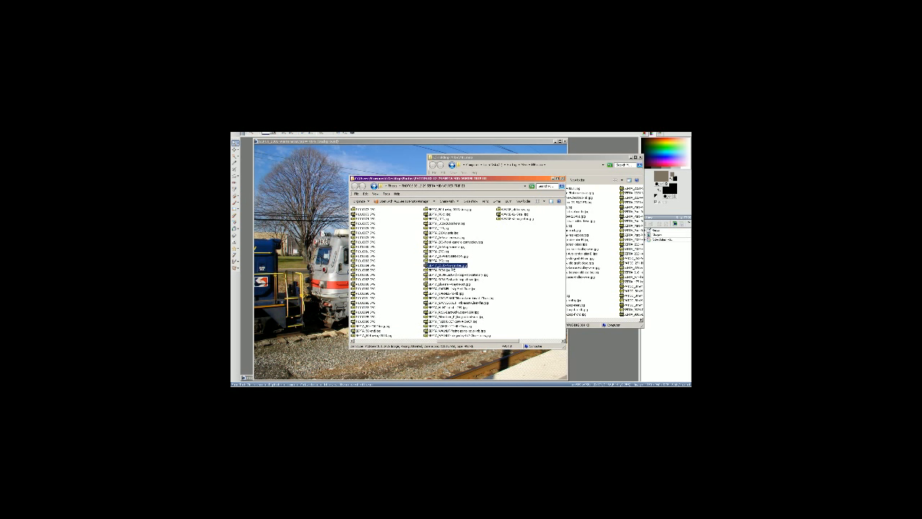
{"action": "double_click", "coordinate": [452, 266]}
{"action": "key", "text": "plus"}
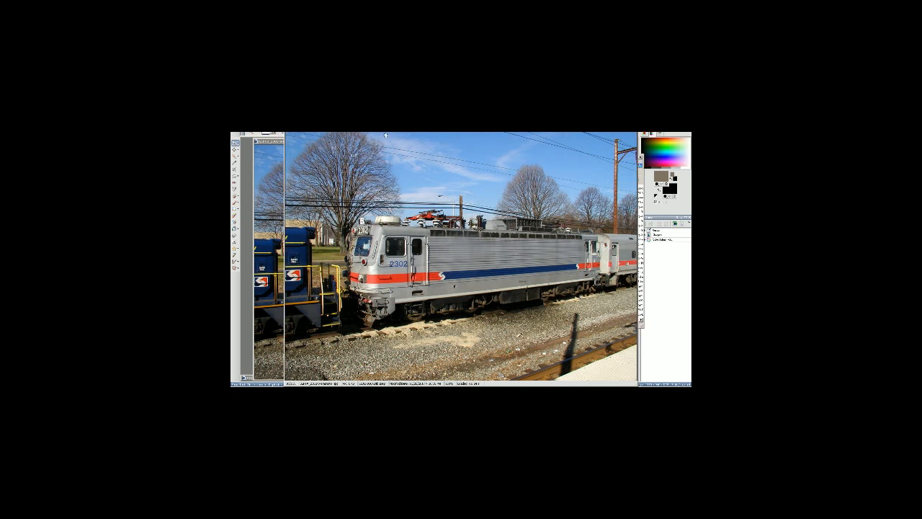
{"action": "mouse_move", "coordinate": [432, 198]}
{"action": "left_mouse_down"}
{"action": "mouse_move", "coordinate": [432, 183]}
{"action": "mouse_move", "coordinate": [432, 201]}
{"action": "left_mouse_up"}
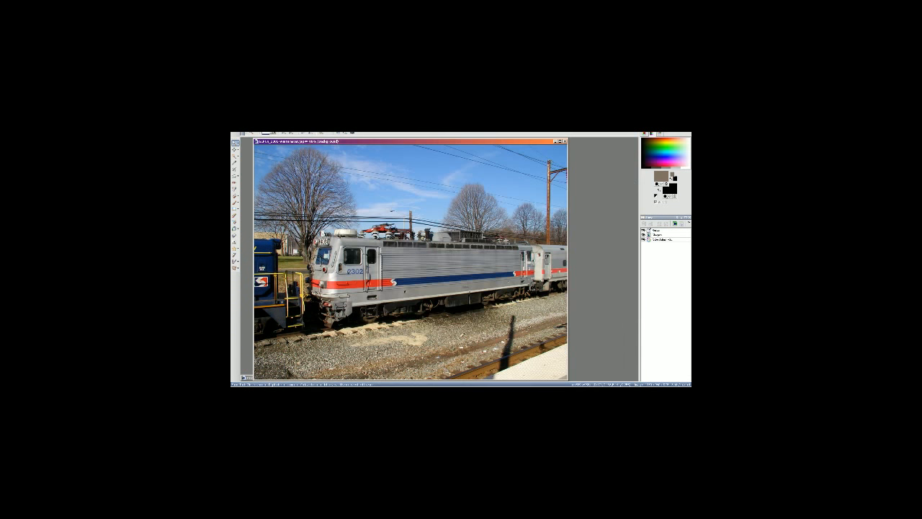
Step: Replace the finished photo with the side view of blue locomotive 50 and straighten it
{"action": "left_click", "coordinate": [564, 141]}
{"action": "left_click", "coordinate": [360, 377]}
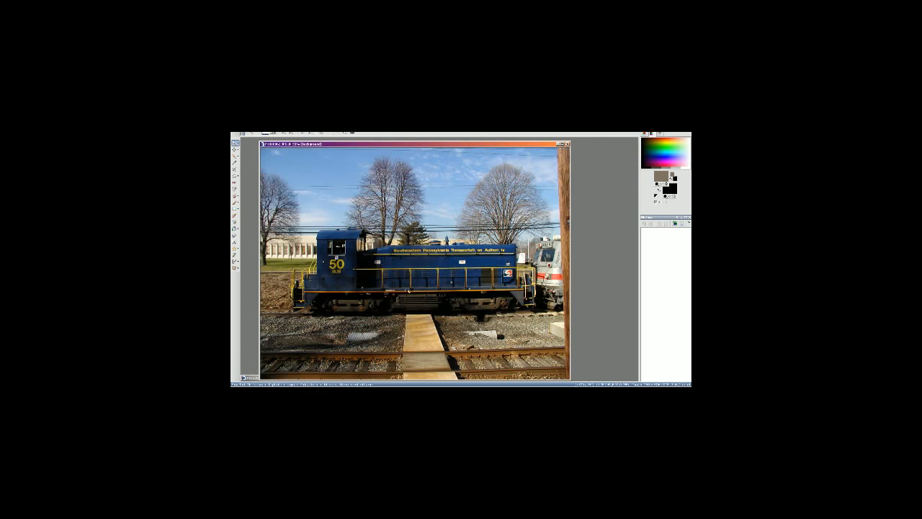
{"action": "left_click", "coordinate": [235, 176]}
{"action": "left_click_drag", "start_coordinate": [321, 263], "coordinate": [323, 264]}
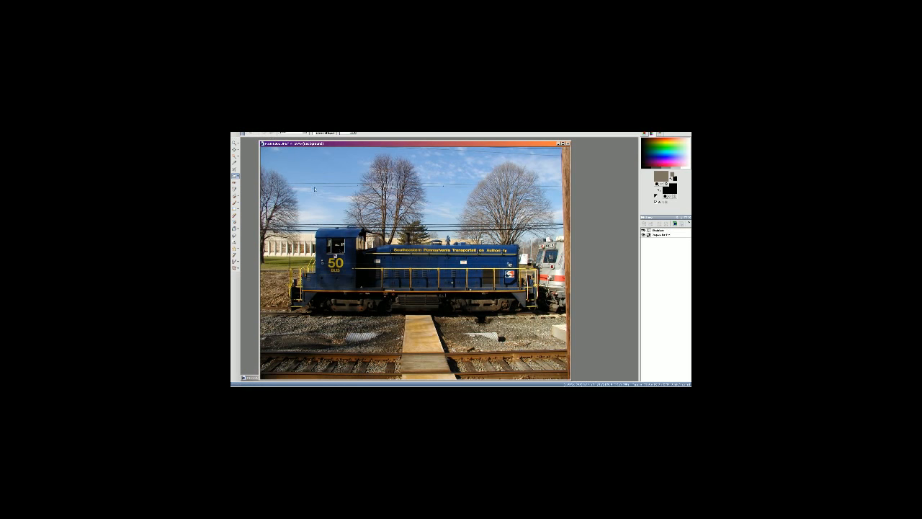
Step: Crop the locomotive 50 photo closer around the train, excluding the pole, the outer sky and the lower track
{"action": "left_click", "coordinate": [234, 169]}
{"action": "left_click_drag", "start_coordinate": [391, 260], "coordinate": [282, 243]}
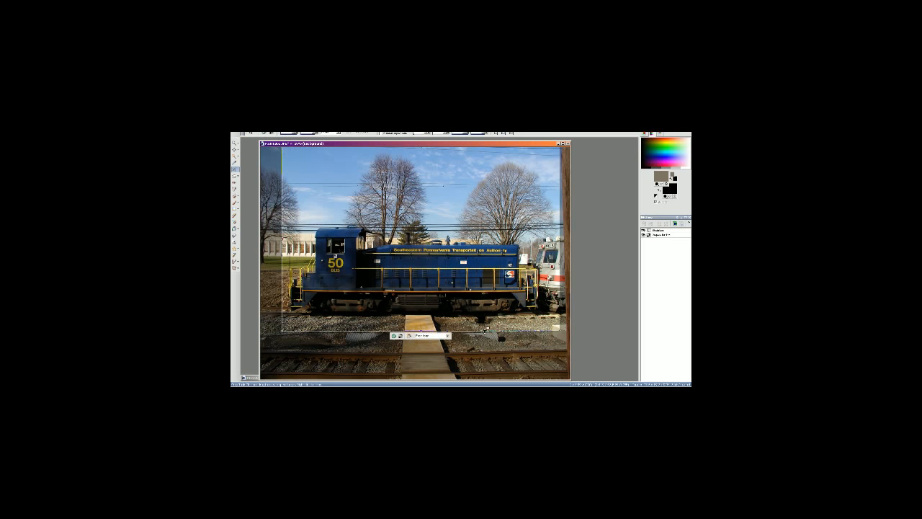
{"action": "left_click_drag", "start_coordinate": [486, 331], "coordinate": [483, 347]}
{"action": "left_click_drag", "start_coordinate": [420, 347], "coordinate": [420, 356]}
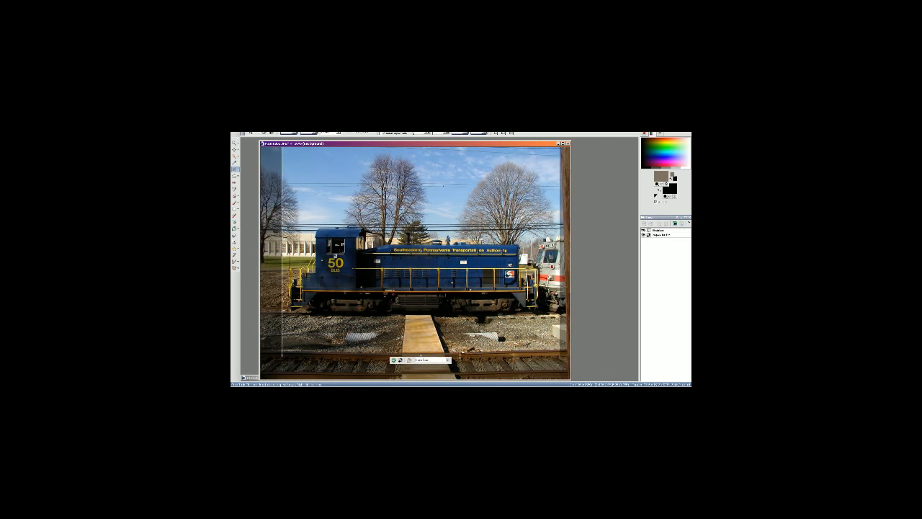
{"action": "left_click_drag", "start_coordinate": [281, 147], "coordinate": [283, 153]}
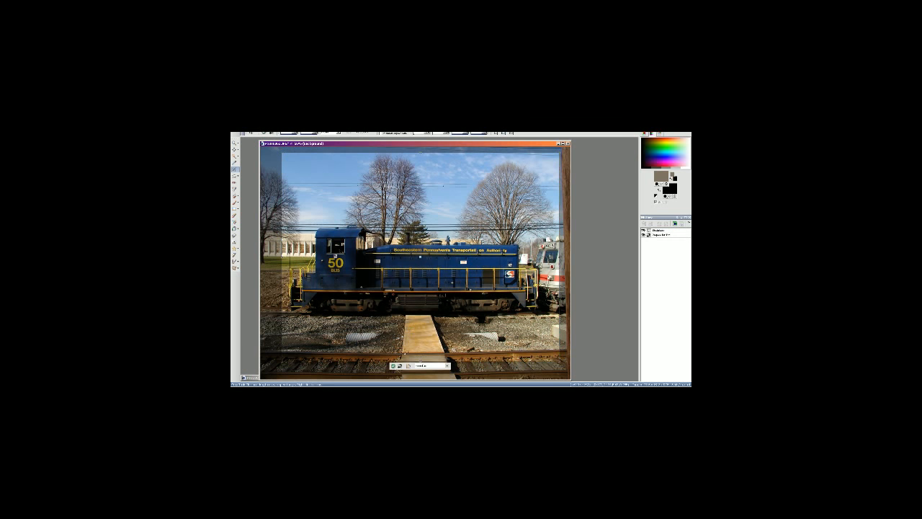
{"action": "left_click", "coordinate": [393, 367]}
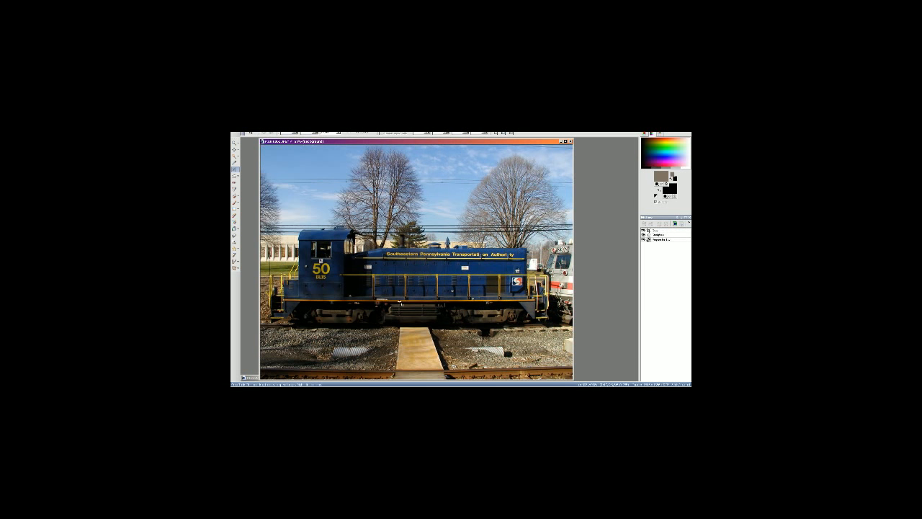
Step: Apply the brightness/contrast and highlight/midtone/shadow adjustments with their existing settings to the cropped locomotive 50 photo
{"action": "key", "text": "shift+b"}
{"action": "key", "text": "Return"}
{"action": "key", "text": "shift+m"}
{"action": "key", "text": "Return"}
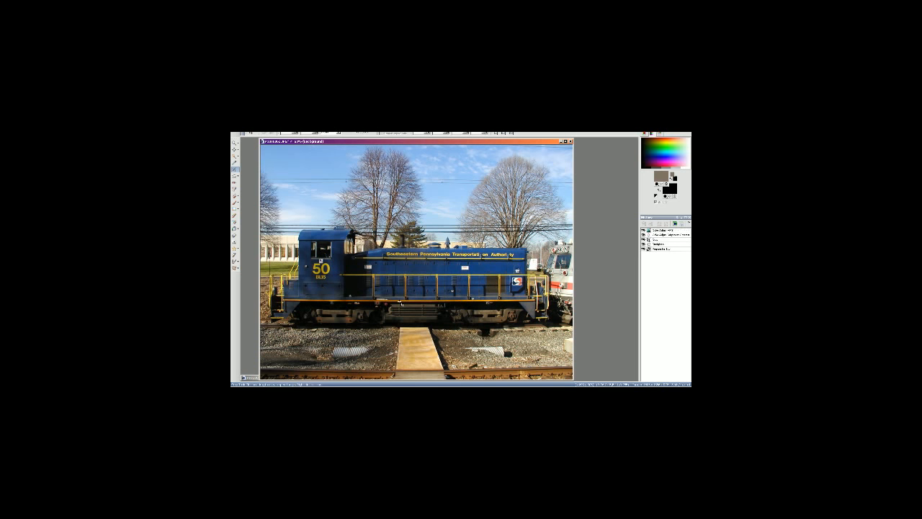
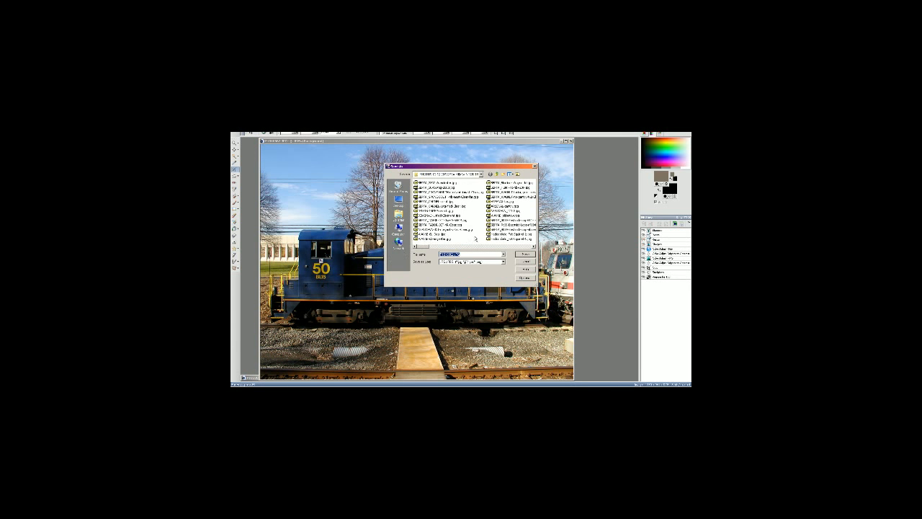
Step: Save the locomotive 50 photo under the second suggested SEPTA_50 file name, replacing the existing file
{"action": "left_click", "coordinate": [492, 247]}
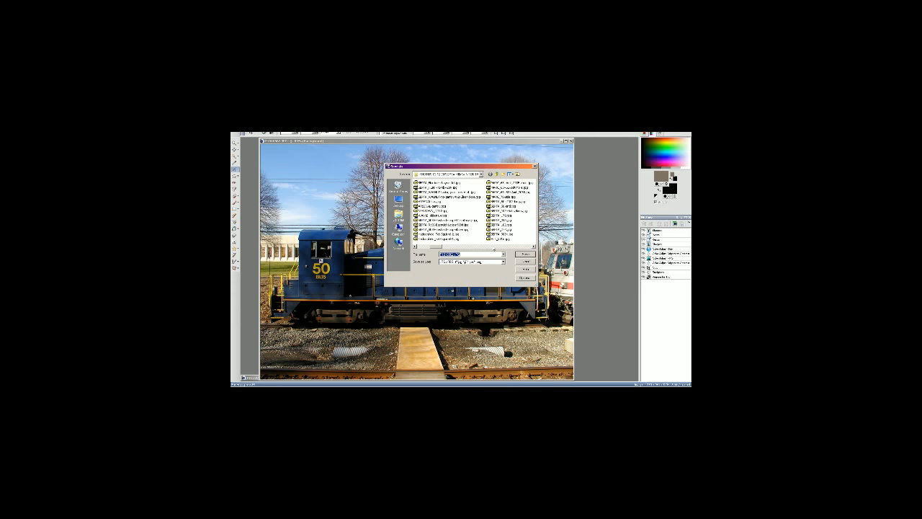
{"action": "type", "text": "SEP"}
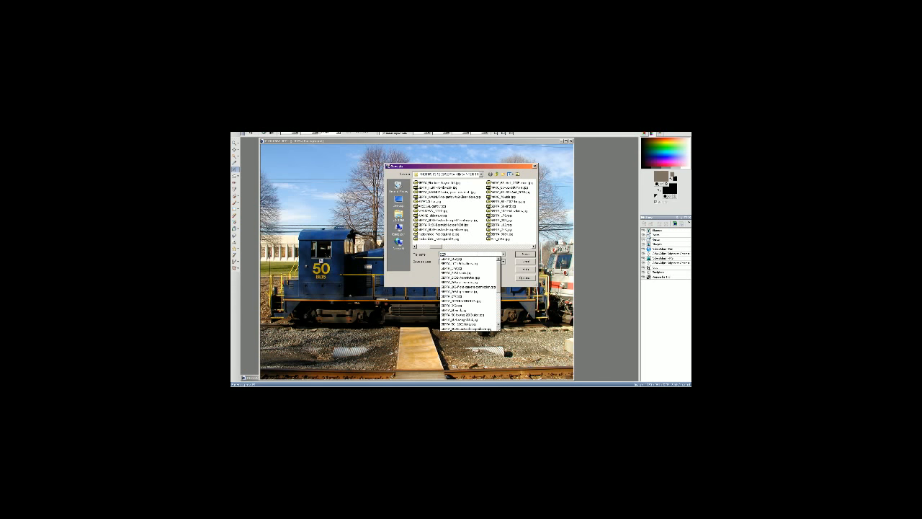
{"action": "type", "text": "TA_50"}
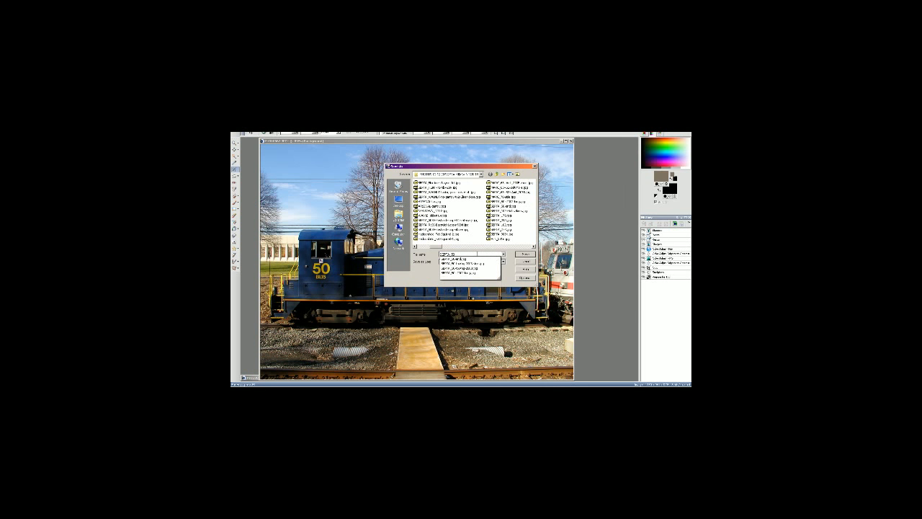
{"action": "left_click", "coordinate": [471, 263]}
{"action": "left_click", "coordinate": [525, 255]}
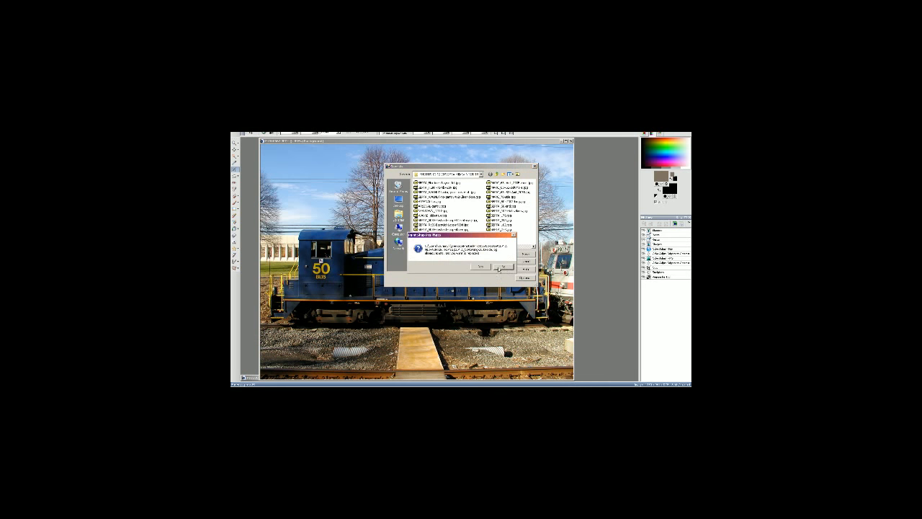
{"action": "left_click", "coordinate": [481, 267]}
Step: Check the SEPTA_50-towing-2302 files in the photo folder and close the finished locomotive 50 photo in the editor
{"action": "key", "text": "alt+Tab"}
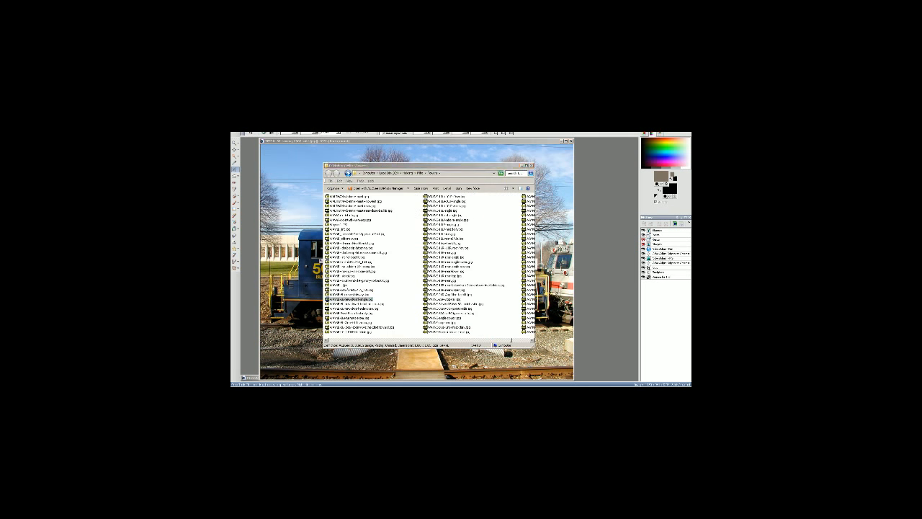
{"action": "key", "text": "alt+Tab"}
{"action": "key", "text": "alt+Tab"}
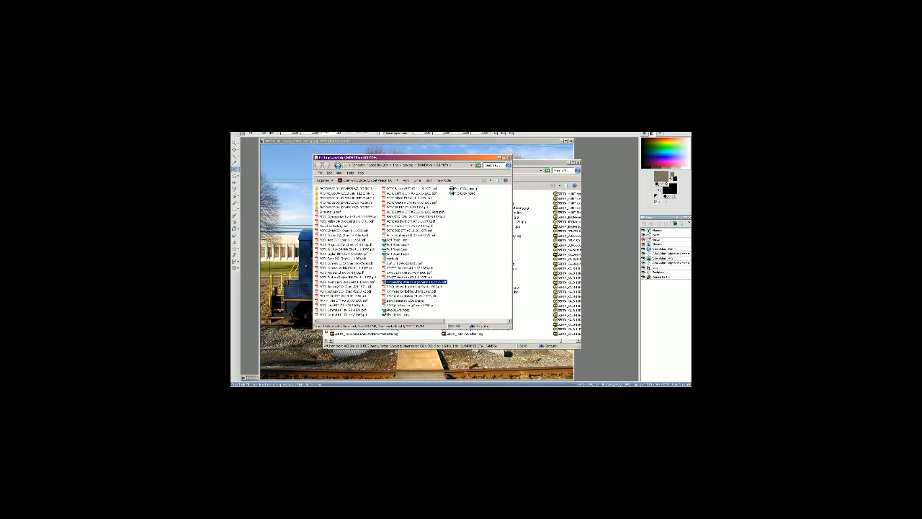
{"action": "key", "text": "alt+Tab"}
{"action": "key", "text": "alt+Tab"}
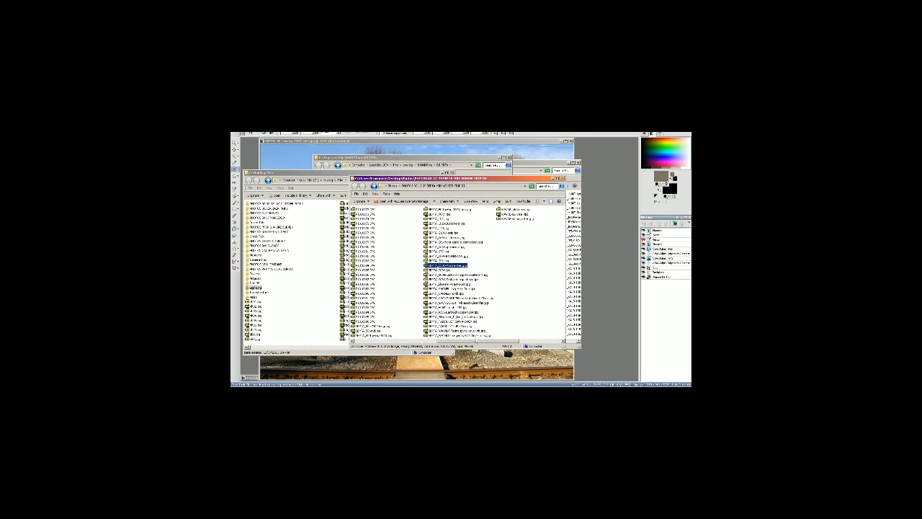
{"action": "key", "text": "alt+Tab"}
{"action": "key", "text": "alt+Tab"}
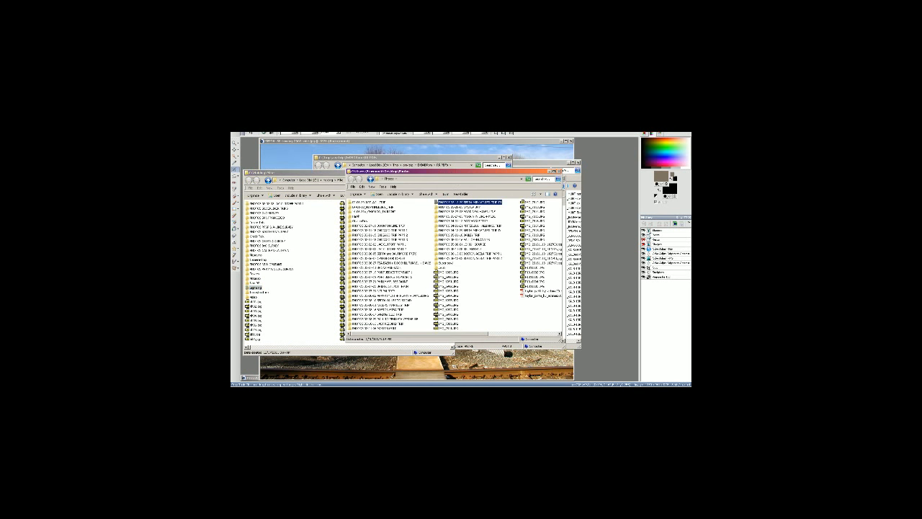
{"action": "key", "text": "alt+Tab"}
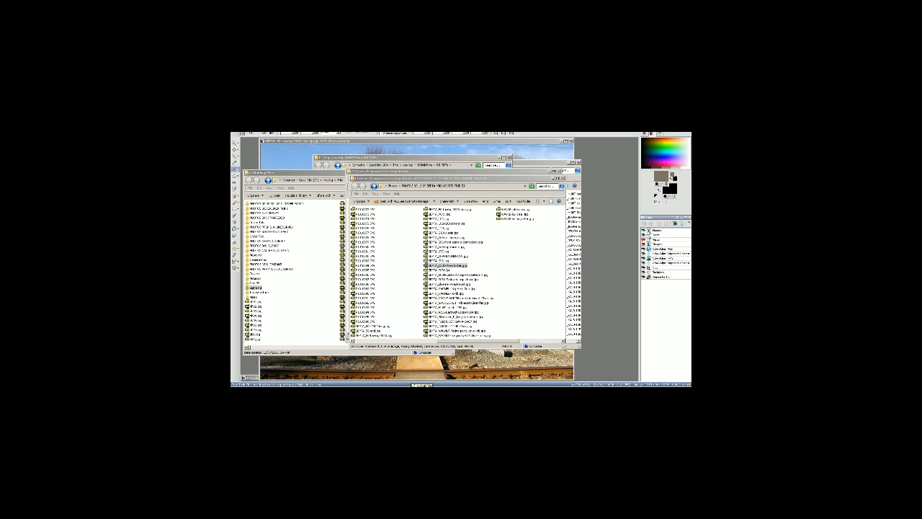
{"action": "key", "text": "alt+Tab"}
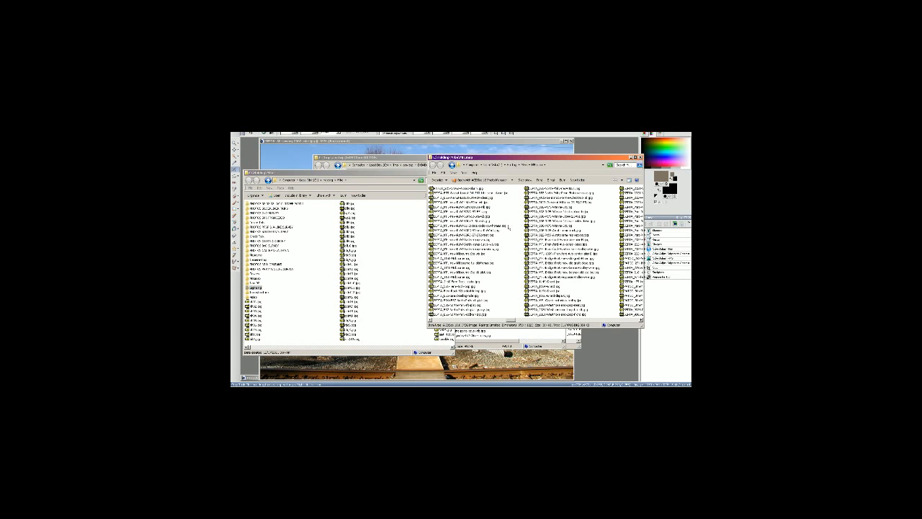
{"action": "scroll", "coordinate": [480, 318], "scroll_direction": "down", "scroll_amount": 10}
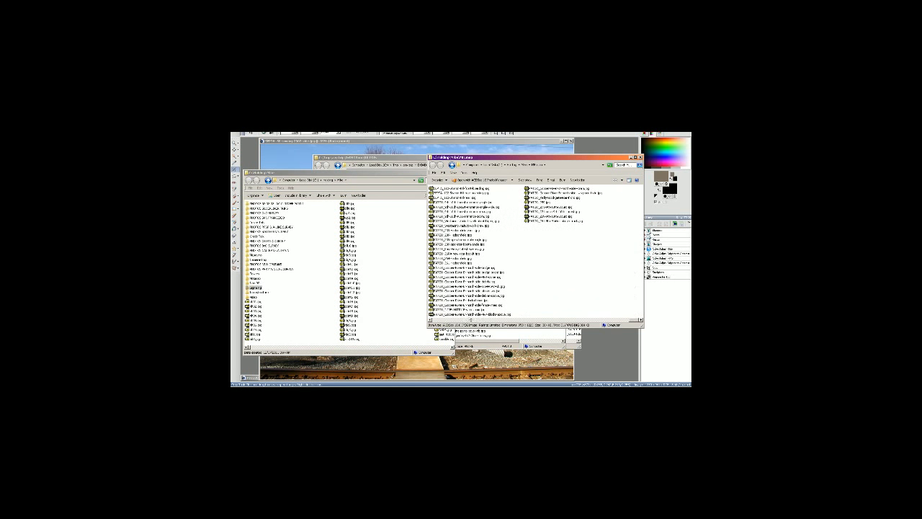
{"action": "key", "text": "alt+Tab"}
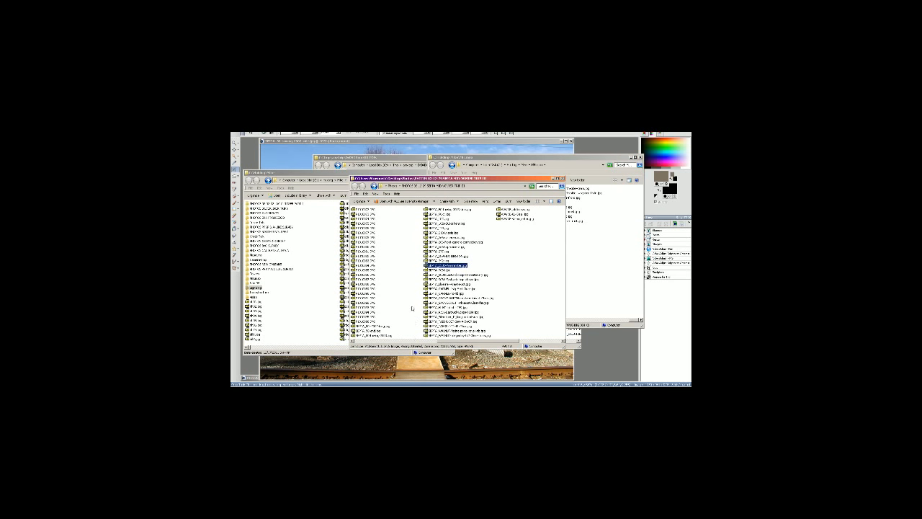
{"action": "left_click", "coordinate": [392, 335]}
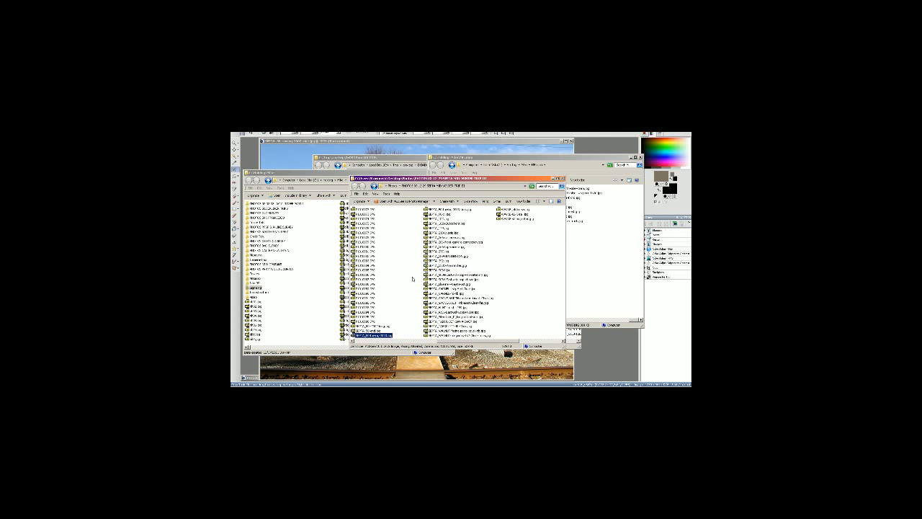
{"action": "left_click", "coordinate": [458, 211]}
{"action": "left_click", "coordinate": [571, 142]}
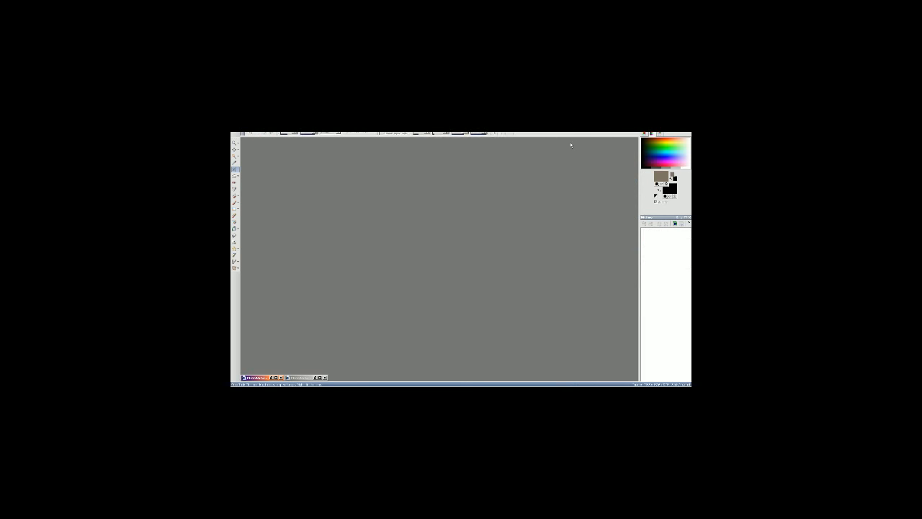
Step: Look over the two remaining open photos, the roof camera on the train and the silver SEPTA railcar at the platform
{"action": "left_click", "coordinate": [317, 377]}
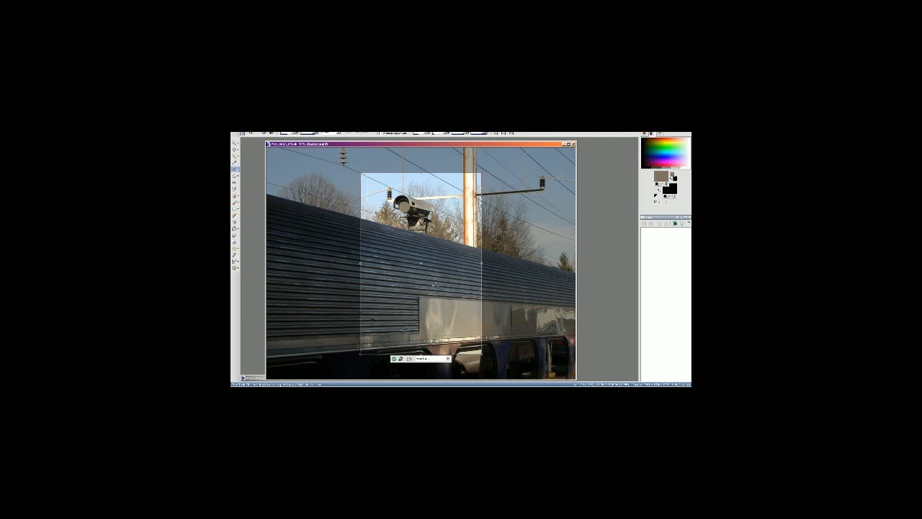
{"action": "left_click_drag", "start_coordinate": [435, 285], "coordinate": [426, 277]}
{"action": "left_click", "coordinate": [438, 350]}
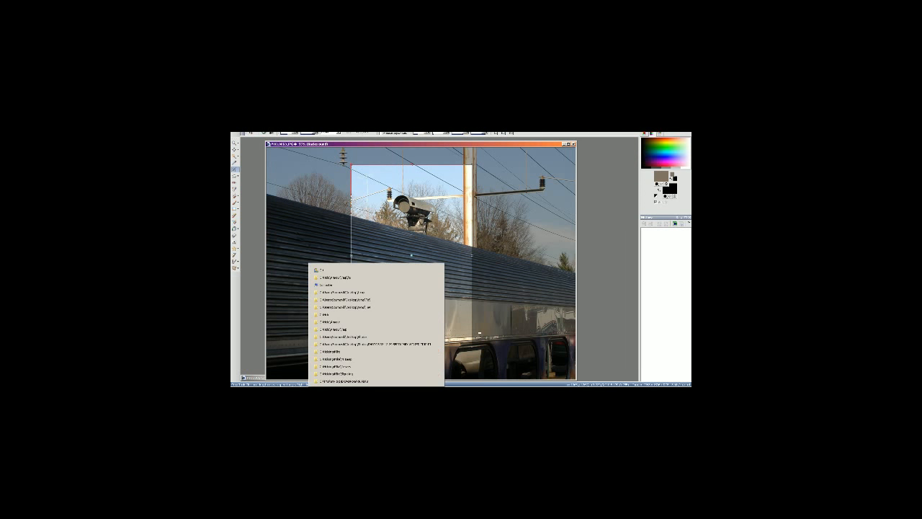
{"action": "left_click", "coordinate": [479, 333]}
{"action": "left_click", "coordinate": [563, 144]}
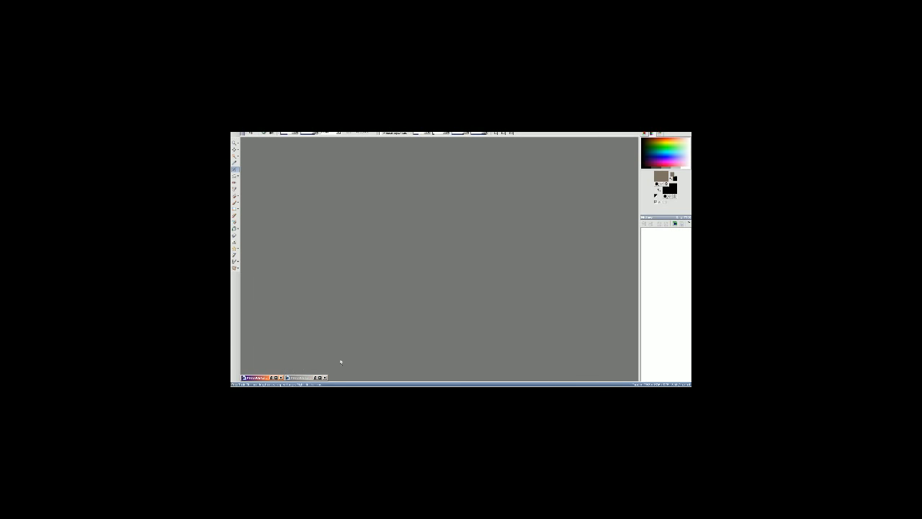
{"action": "left_click", "coordinate": [275, 378]}
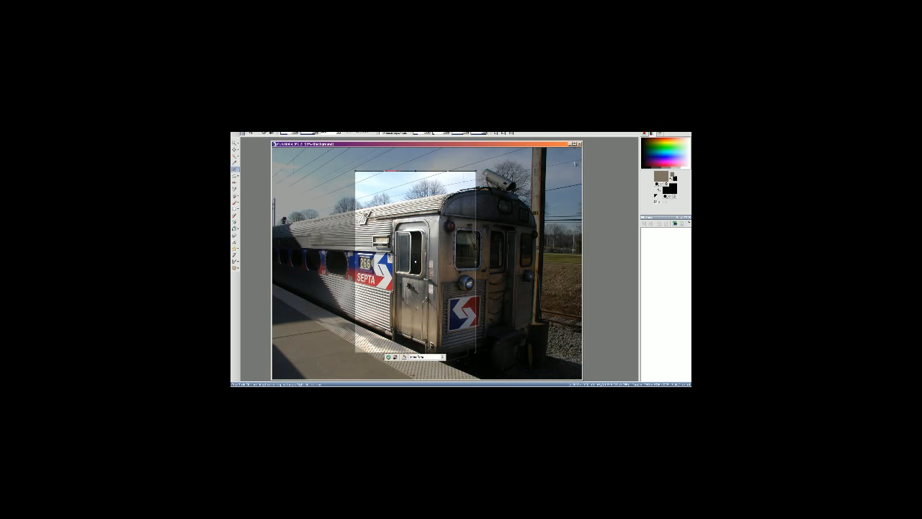
{"action": "left_click", "coordinate": [570, 144]}
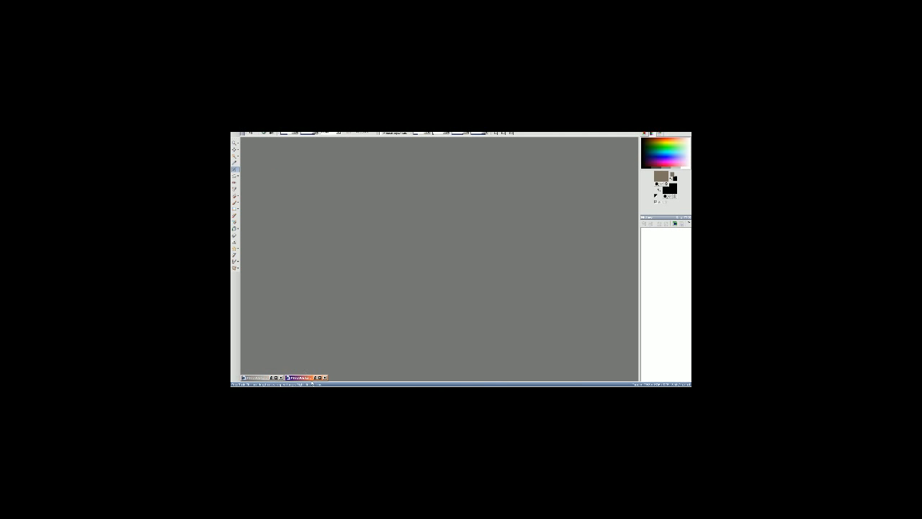
Step: Bring back the roof camera photo and preview its previously saved SEPTA version from the photo folder
{"action": "left_click", "coordinate": [314, 377]}
{"action": "left_click", "coordinate": [321, 391]}
{"action": "left_click", "coordinate": [360, 391]}
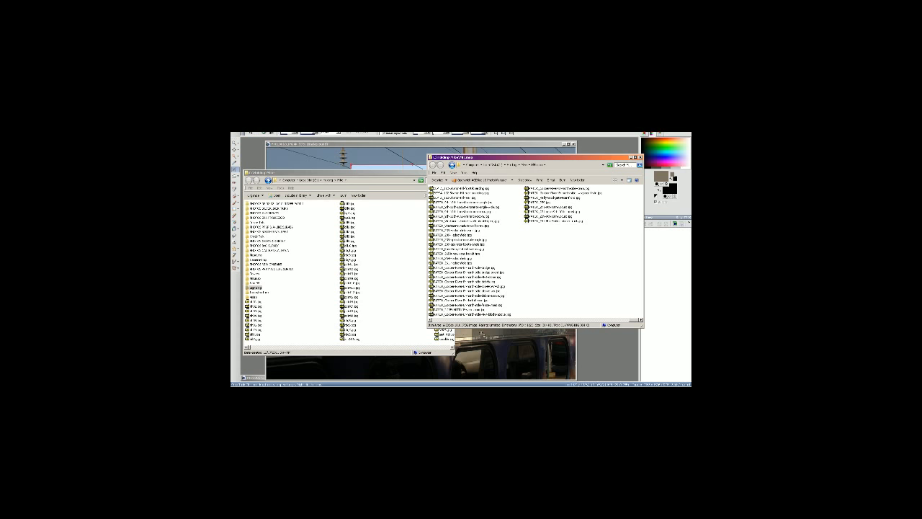
{"action": "left_click", "coordinate": [440, 391]}
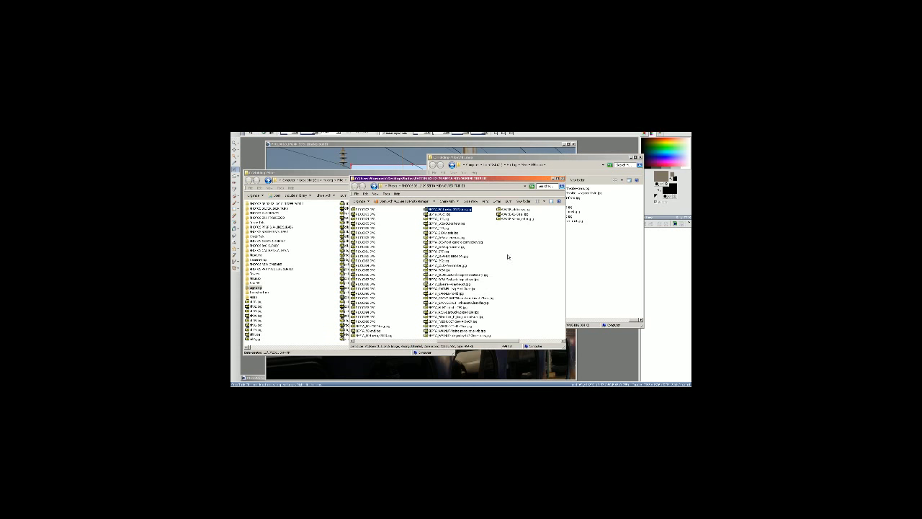
{"action": "left_click", "coordinate": [461, 242]}
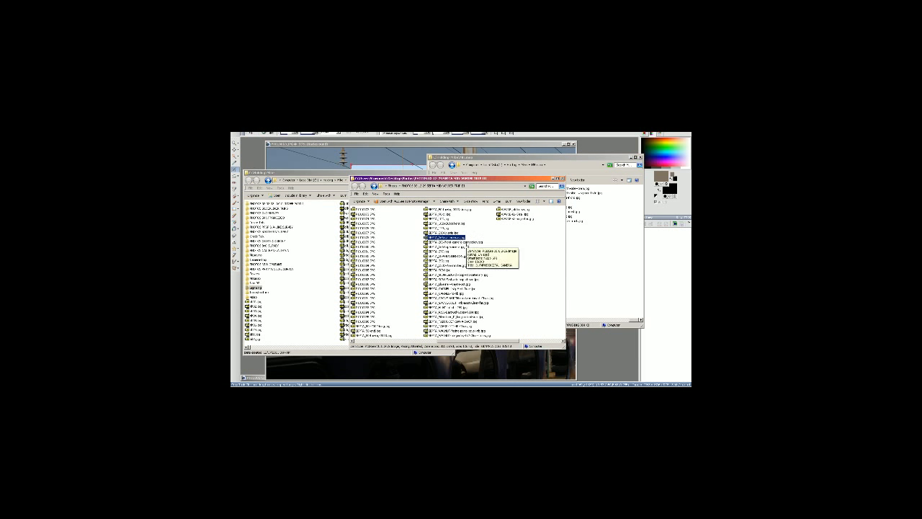
{"action": "double_click", "coordinate": [461, 242]}
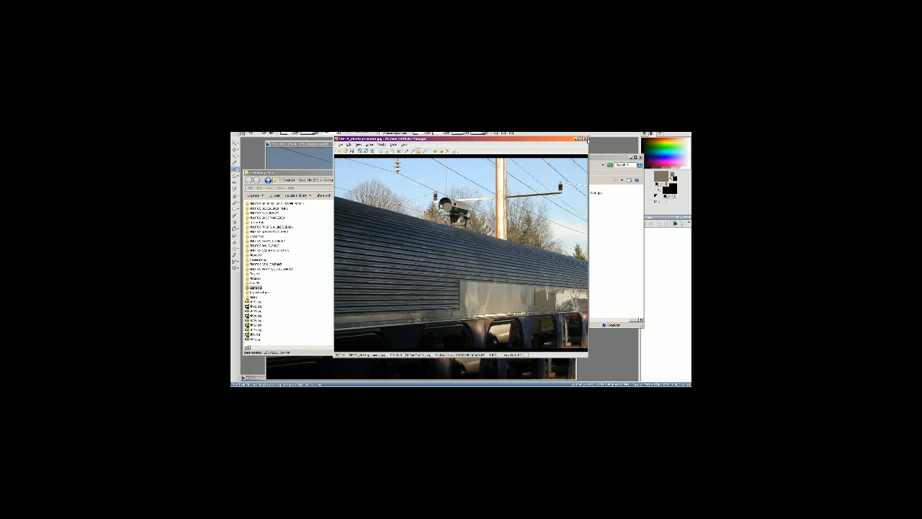
{"action": "left_click", "coordinate": [585, 138]}
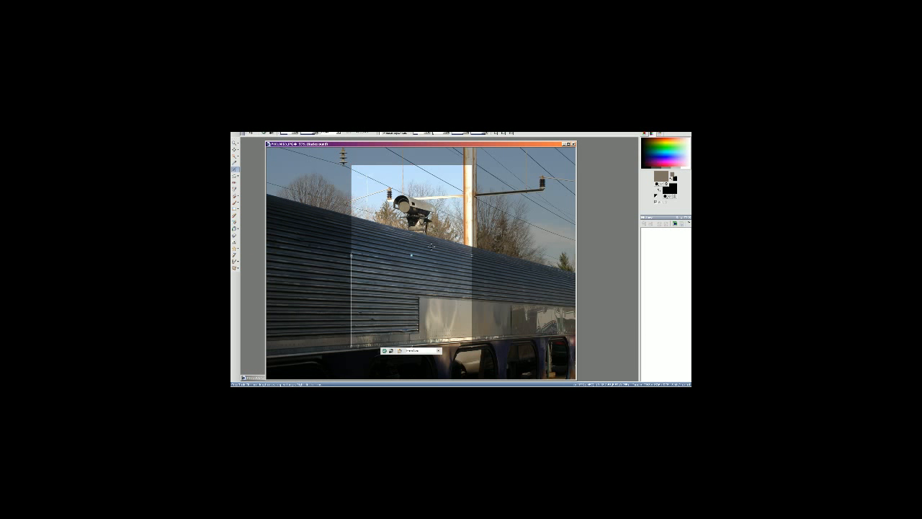
Step: Apply the color and brightness adjustments to the uncropped roof camera photo, and resize it with sharpening
{"action": "left_click_drag", "start_coordinate": [431, 245], "coordinate": [375, 252]}
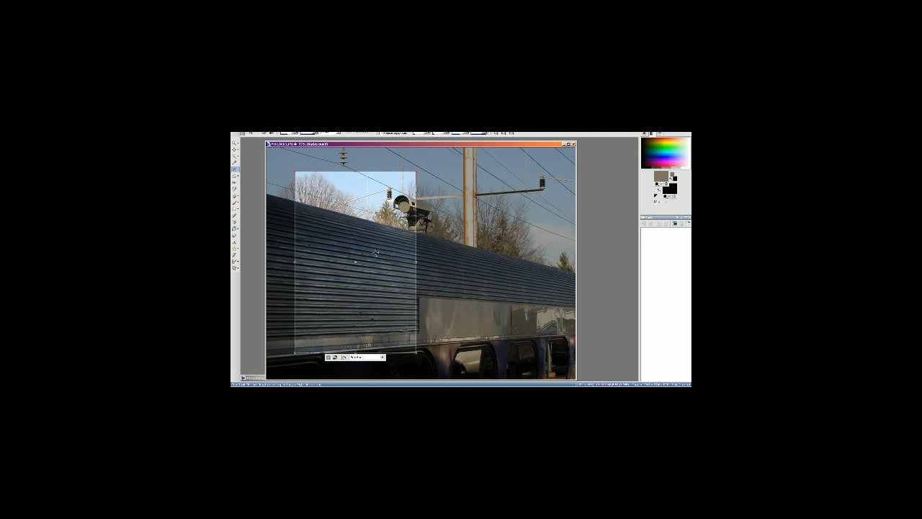
{"action": "key", "text": "shift+m"}
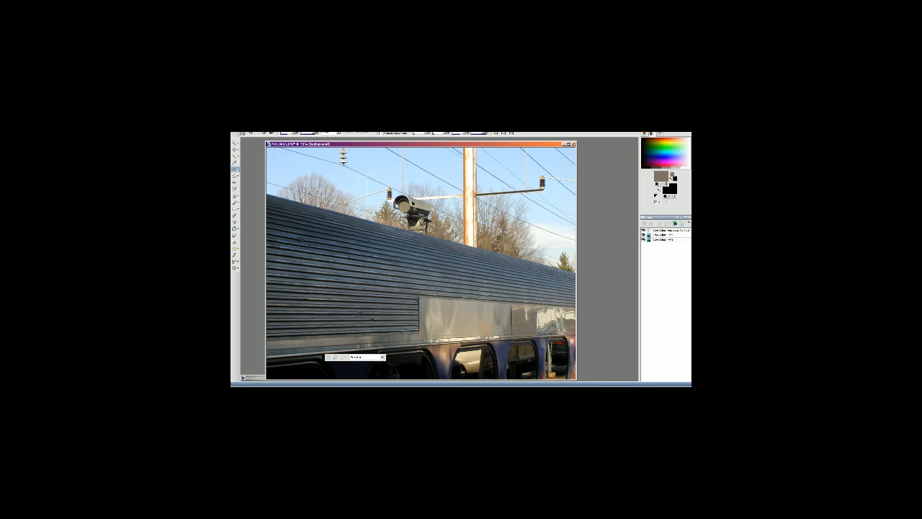
{"action": "left_click", "coordinate": [268, 133]}
{"action": "left_click", "coordinate": [278, 141]}
{"action": "left_click", "coordinate": [314, 306]}
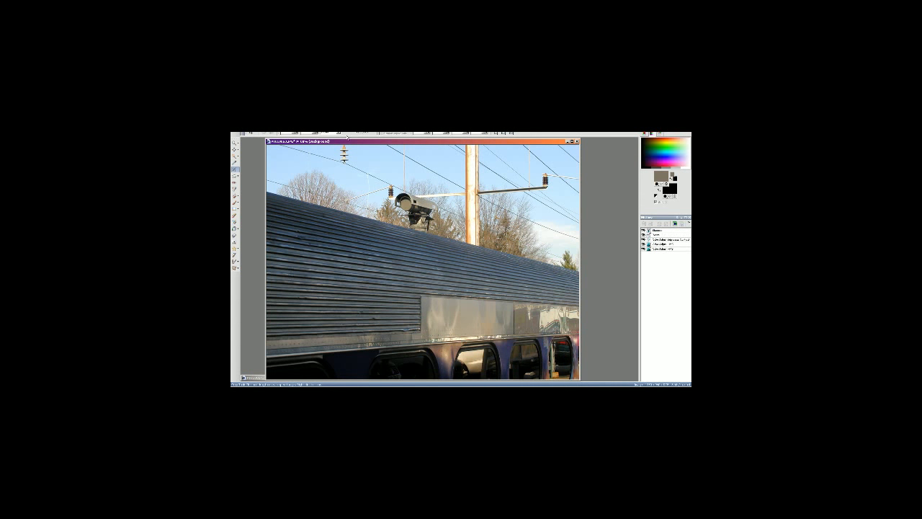
Step: Save the roof camera photo as a JPEG under its existing SEPTA camera file name, replacing the earlier file
{"action": "left_click", "coordinate": [240, 135]}
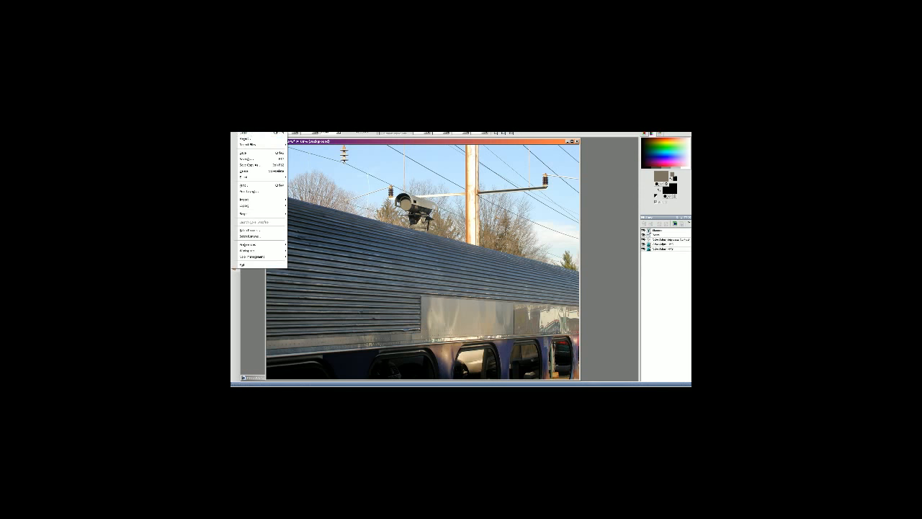
{"action": "left_click", "coordinate": [252, 157]}
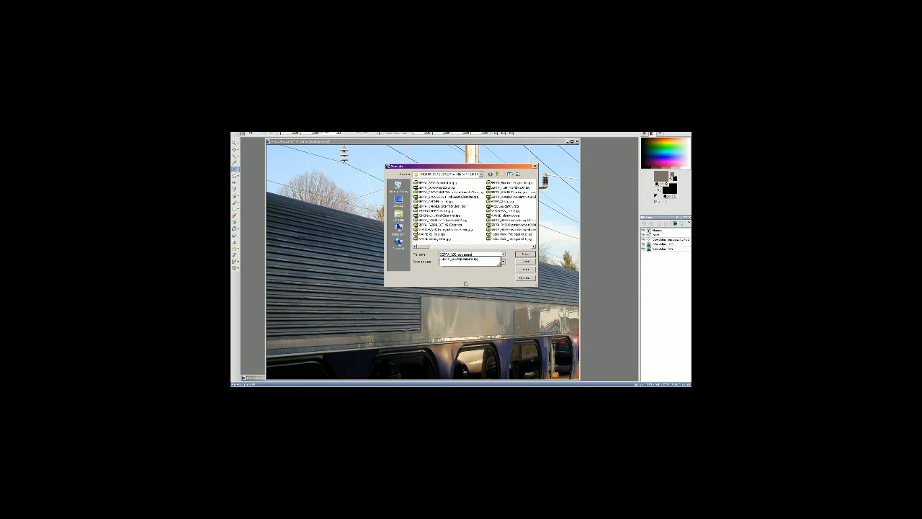
{"action": "left_click", "coordinate": [526, 254]}
{"action": "left_click", "coordinate": [481, 266]}
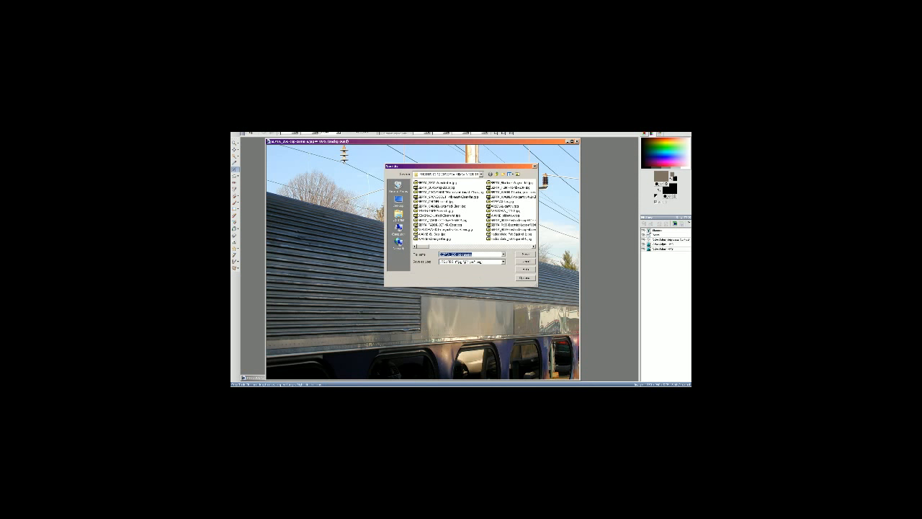
Step: Check the saved roof camera file in the photo folder and close the finished photo in the editor
{"action": "left_click", "coordinate": [447, 386]}
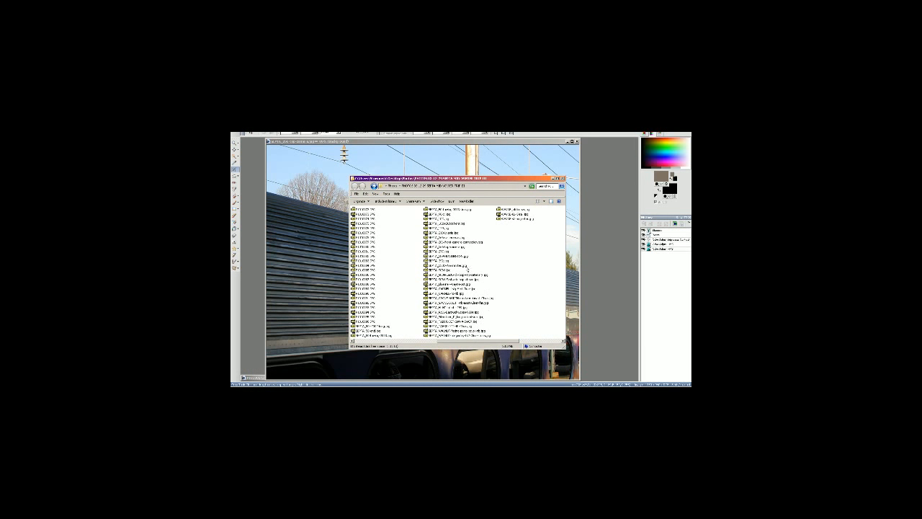
{"action": "left_click", "coordinate": [447, 237]}
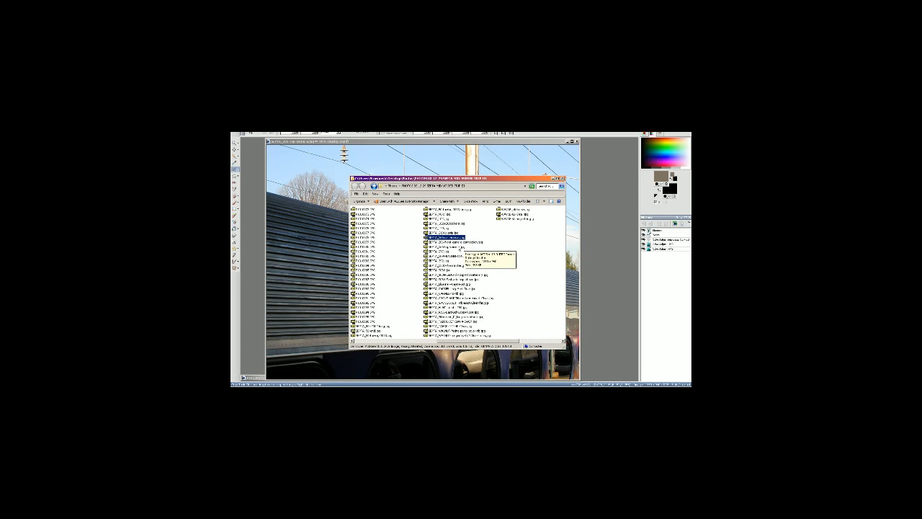
{"action": "left_click", "coordinate": [458, 247]}
{"action": "left_click", "coordinate": [511, 264]}
{"action": "left_click", "coordinate": [563, 178]}
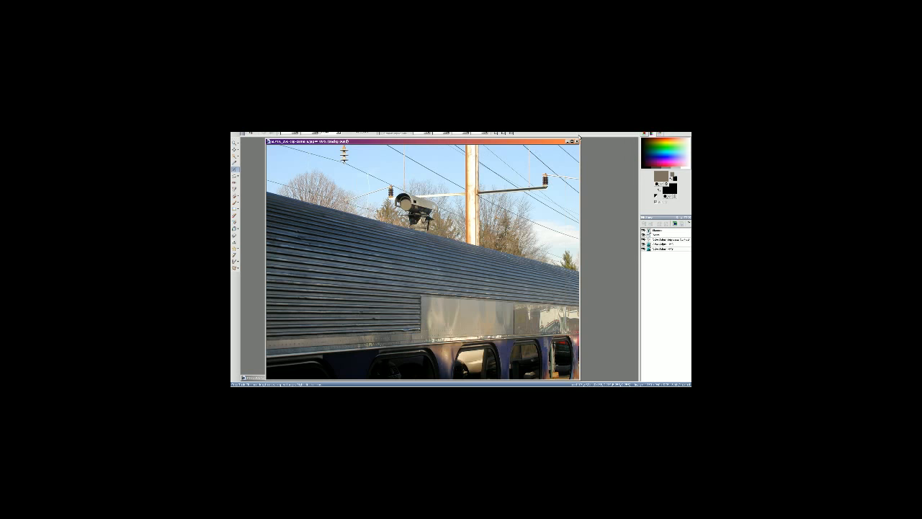
{"action": "left_click", "coordinate": [577, 141]}
Step: Straighten the silver SEPTA railcar photo and apply the color and brightness adjustments to it
{"action": "left_click", "coordinate": [413, 386]}
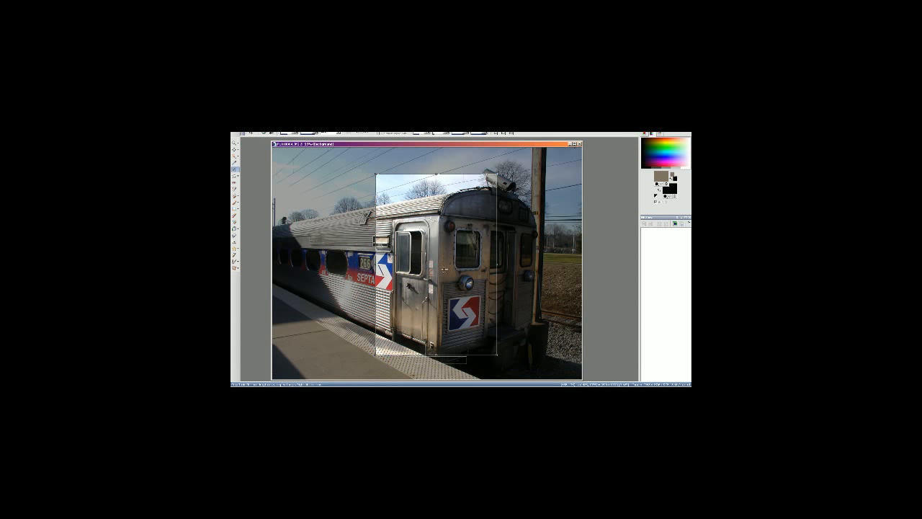
{"action": "left_click", "coordinate": [235, 176]}
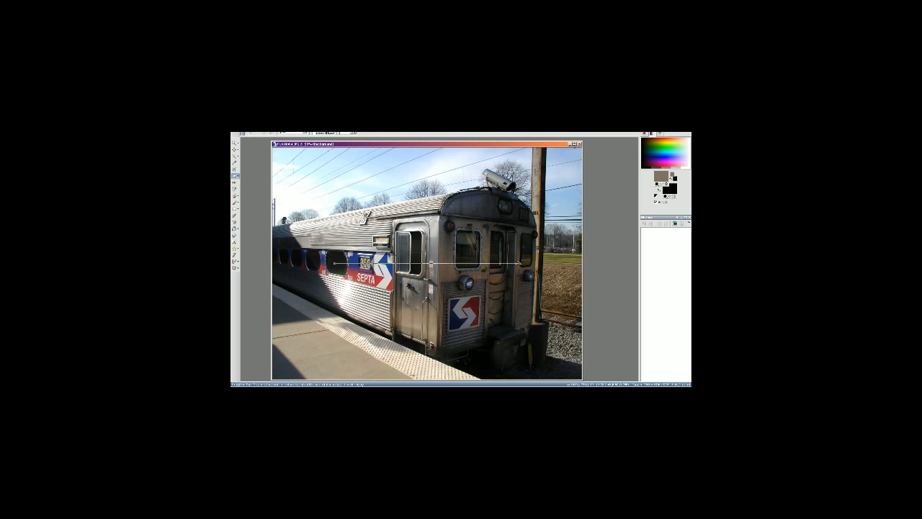
{"action": "left_click_drag", "start_coordinate": [519, 264], "coordinate": [520, 266]}
{"action": "left_click", "coordinate": [267, 134]}
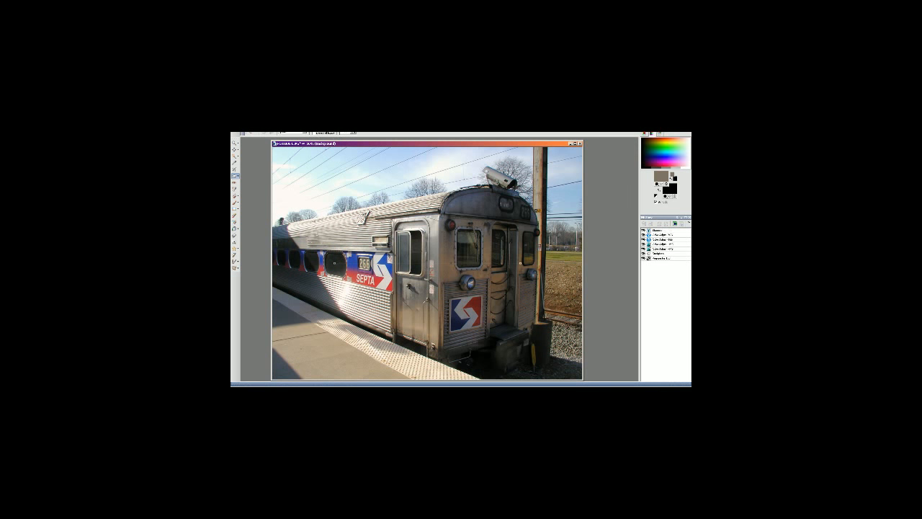
Step: Resize the straightened railcar photo with the existing resize settings and sharpen it
{"action": "left_click", "coordinate": [267, 133]}
{"action": "left_click", "coordinate": [288, 142]}
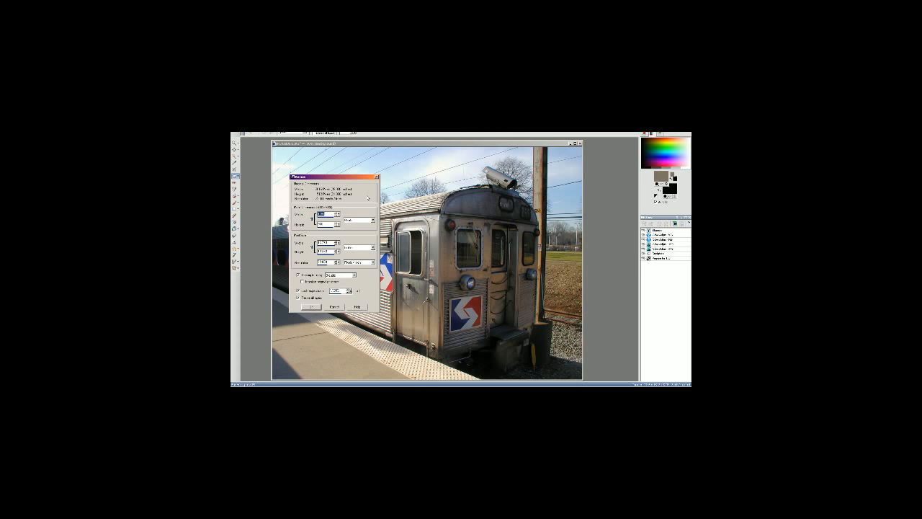
{"action": "left_click", "coordinate": [311, 308]}
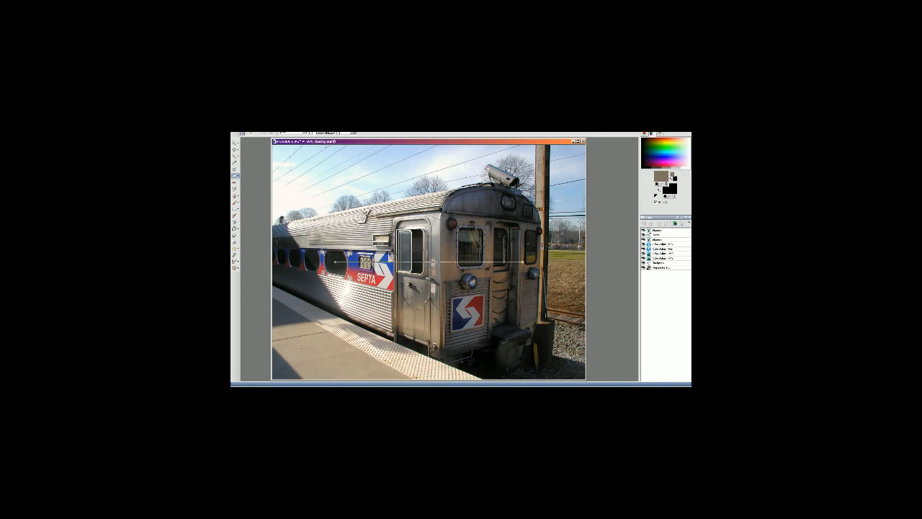
Step: Find the earlier SEPTA version of the railcar photo in the save folder and preview it before choosing its file name
{"action": "left_click", "coordinate": [238, 134]}
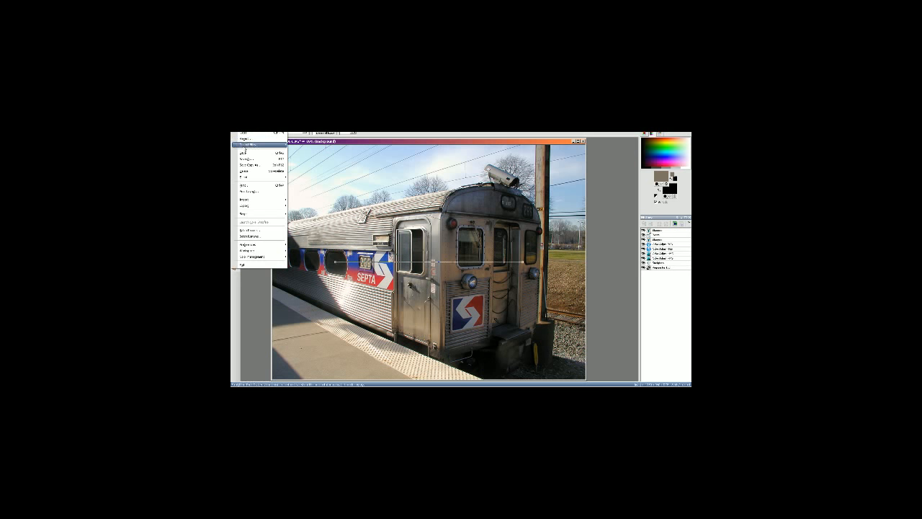
{"action": "left_click", "coordinate": [249, 158]}
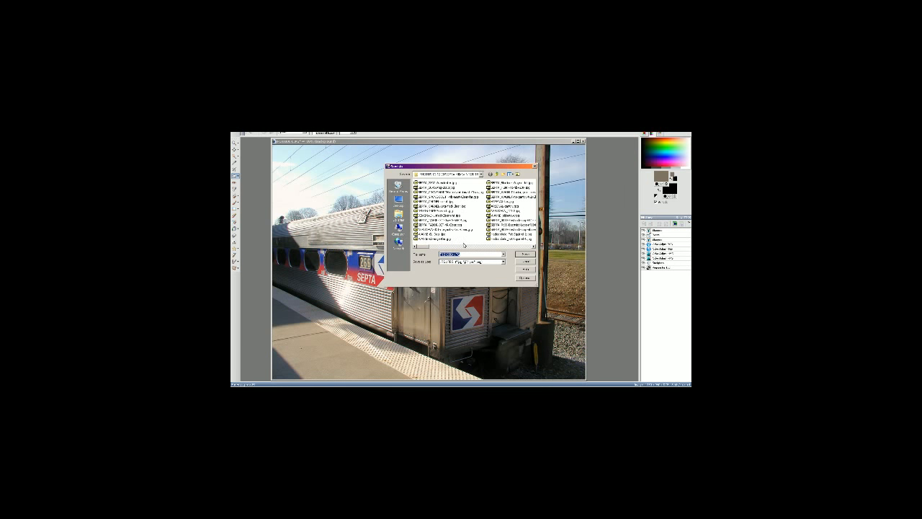
{"action": "right_click", "coordinate": [470, 244]}
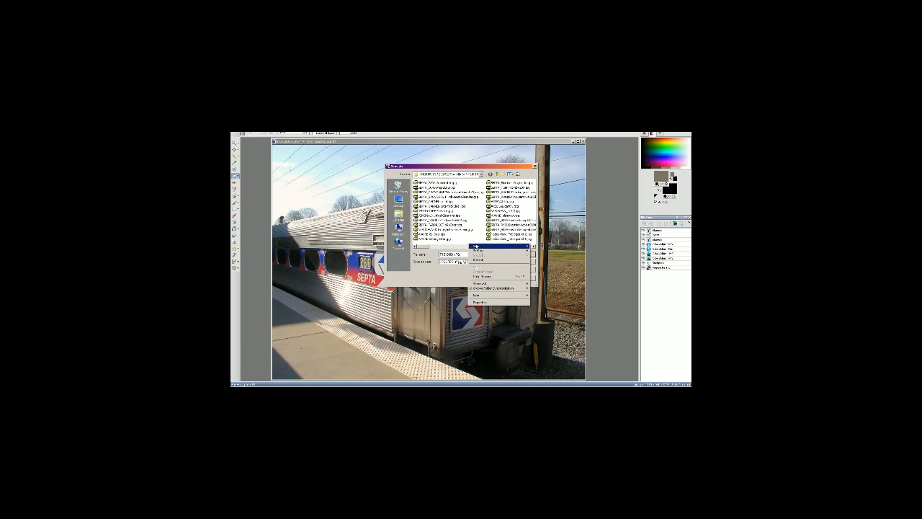
{"action": "left_click", "coordinate": [537, 255]}
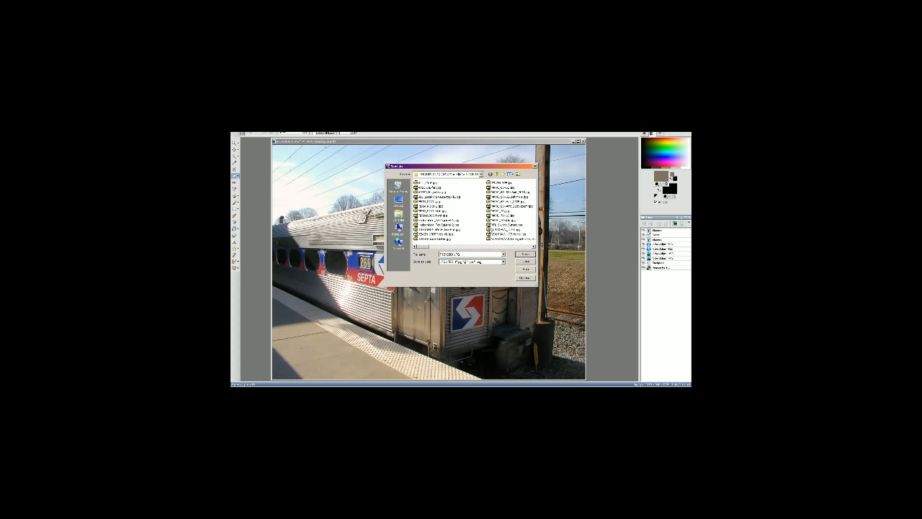
{"action": "scroll", "coordinate": [480, 234], "scroll_direction": "down", "scroll_amount": 4}
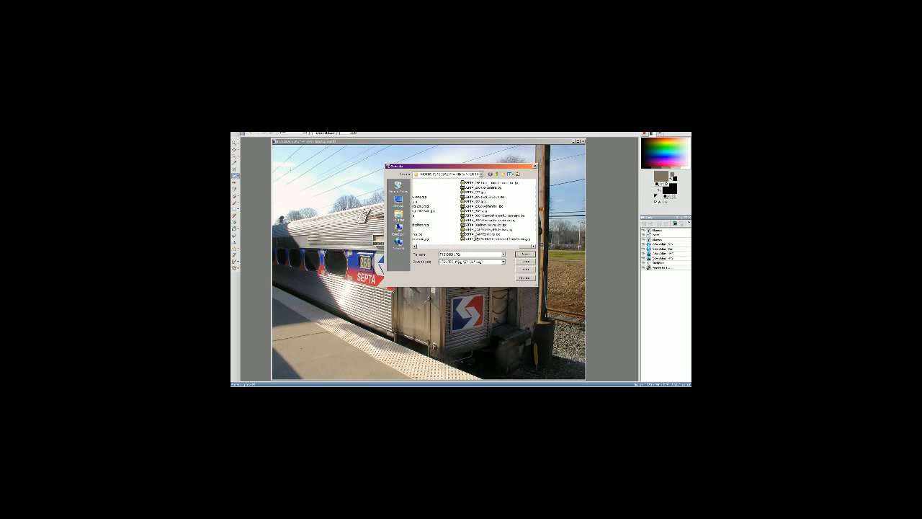
{"action": "scroll", "coordinate": [476, 239], "scroll_direction": "down", "scroll_amount": 4}
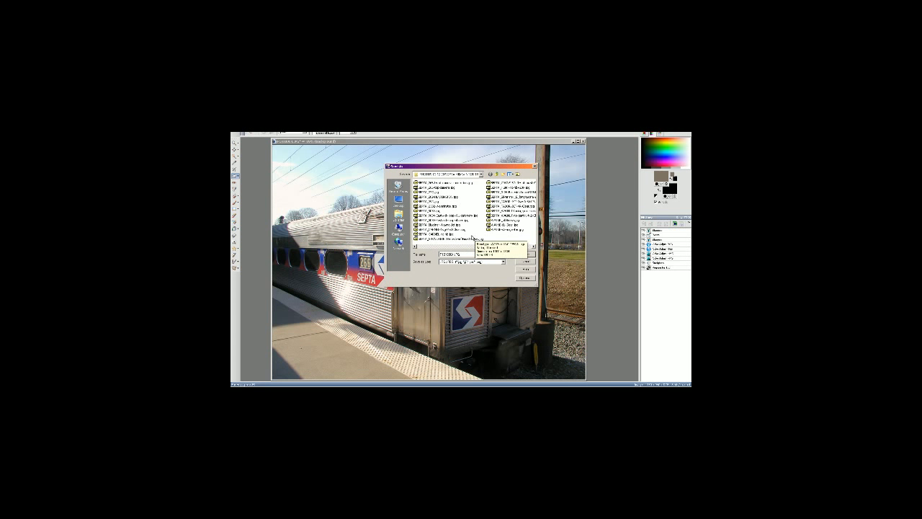
{"action": "scroll", "coordinate": [452, 193], "scroll_direction": "up", "scroll_amount": 2}
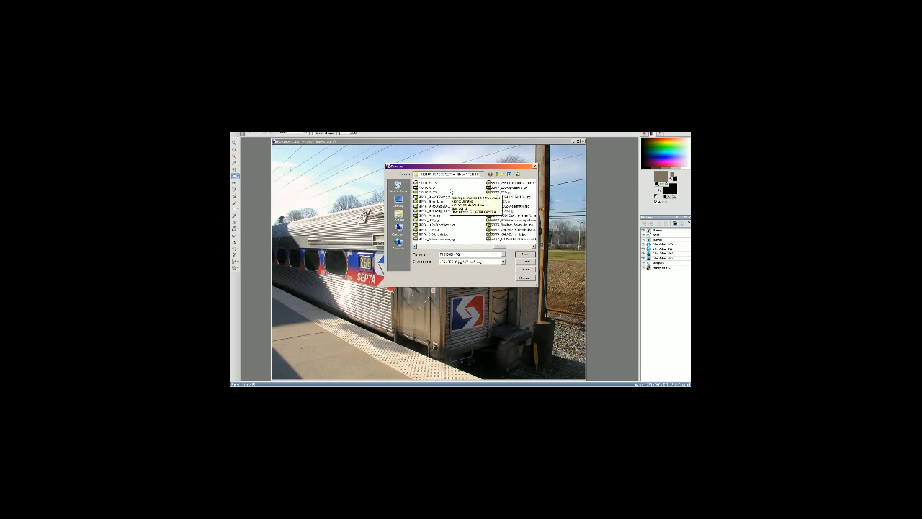
{"action": "right_click", "coordinate": [443, 242]}
{"action": "left_click", "coordinate": [461, 245]}
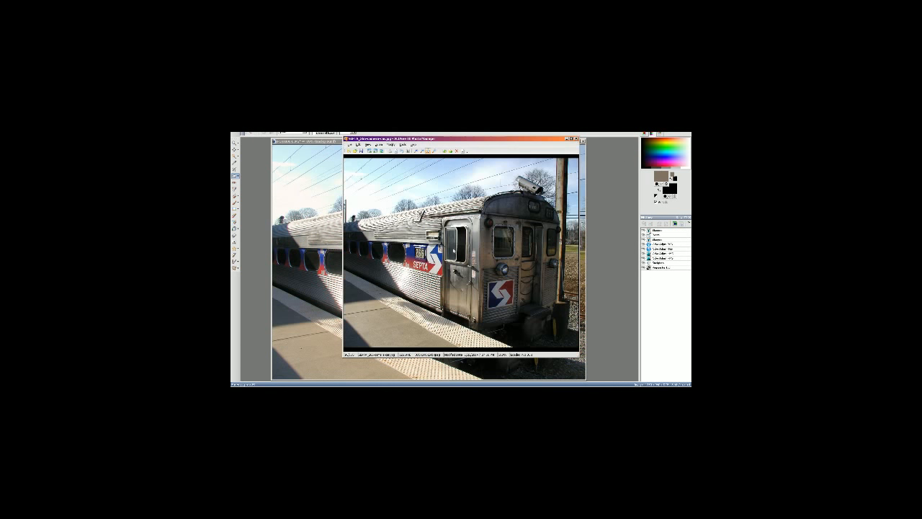
{"action": "left_click", "coordinate": [576, 138]}
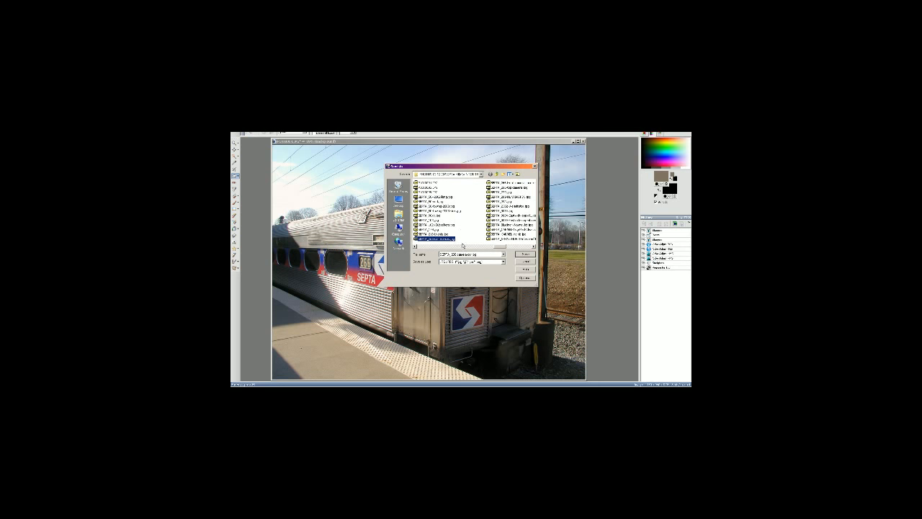
Step: Save the railcar photo under the selected SEPTA file name, replacing the existing file, and switch to the photo folders
{"action": "left_click", "coordinate": [525, 254]}
{"action": "left_click", "coordinate": [489, 267]}
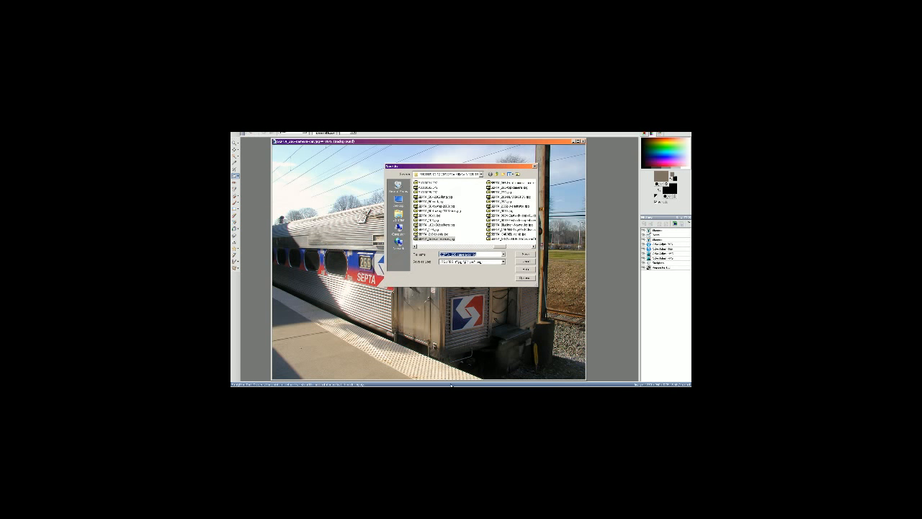
{"action": "key", "text": "alt+Tab"}
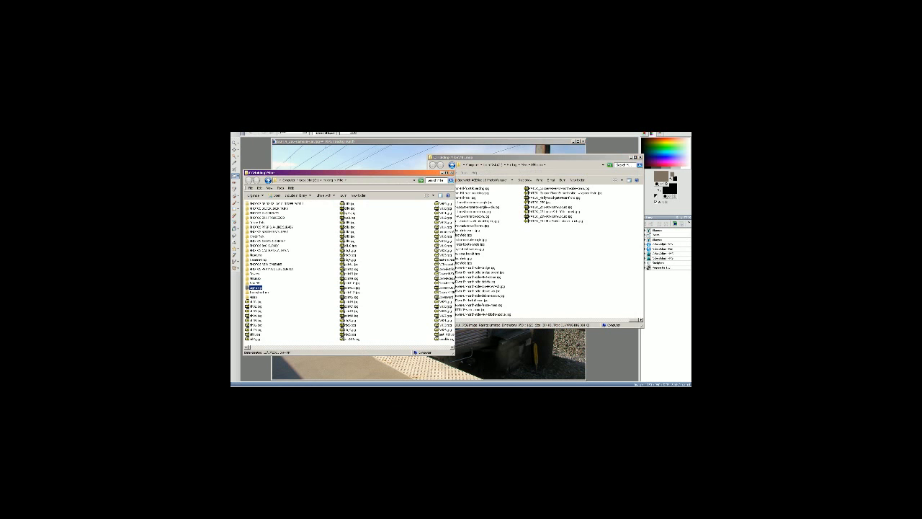
Step: Preview the SEPTA railcar photo from the photo folder and enlarge it for a closer look
{"action": "key", "text": "alt+Tab"}
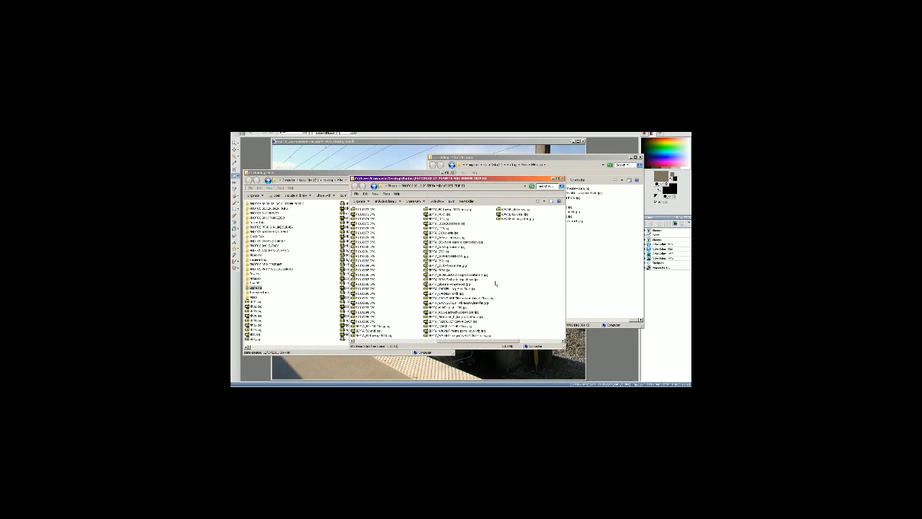
{"action": "left_click", "coordinate": [460, 242]}
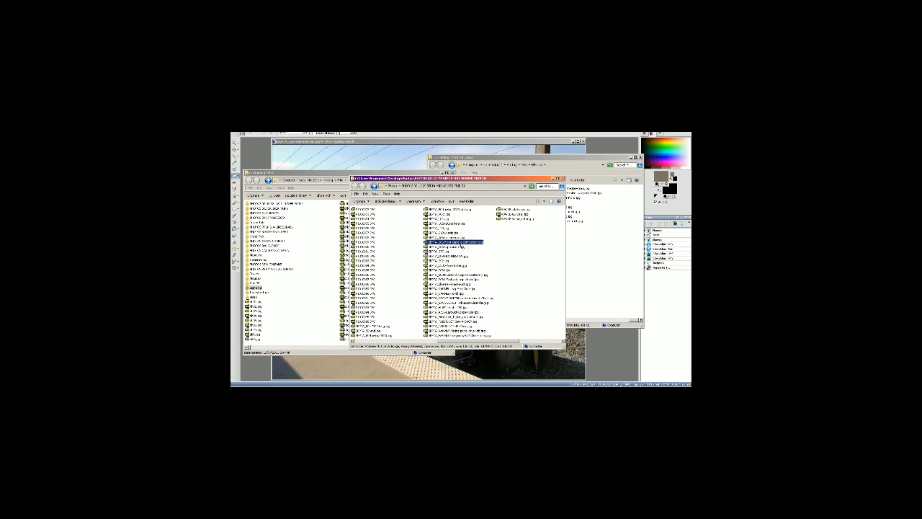
{"action": "double_click", "coordinate": [458, 237]}
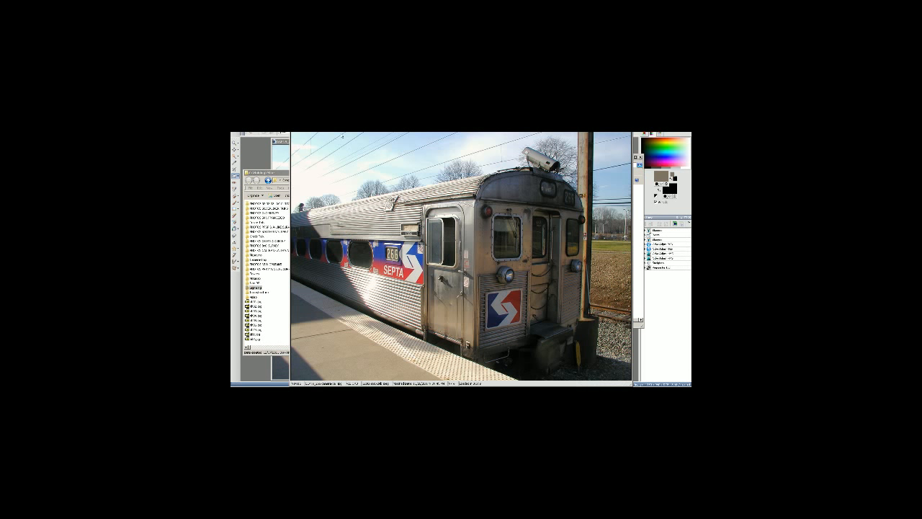
{"action": "key", "text": "plus"}
{"action": "left_click_drag", "start_coordinate": [402, 217], "coordinate": [402, 217]}
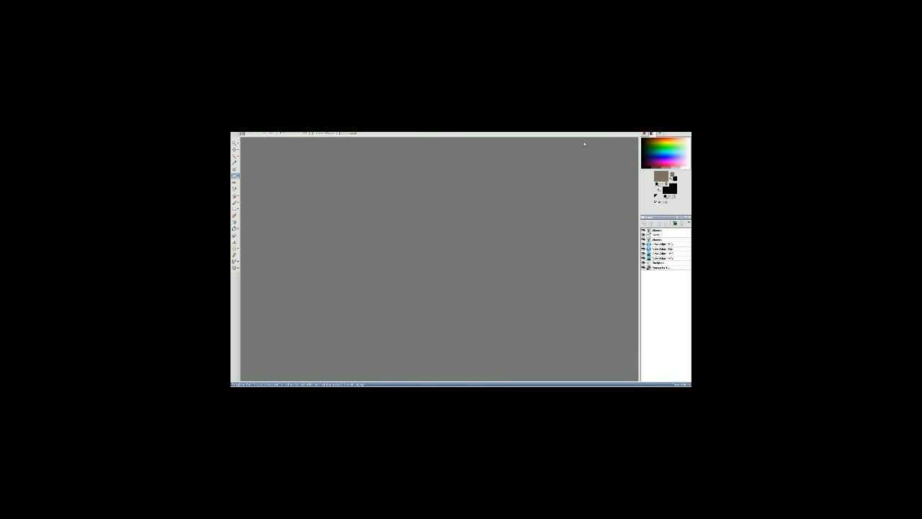
Step: Return to the start of the photo folder and delete a consecutive block of numbered original JPG photos
{"action": "key", "text": "alt+Tab"}
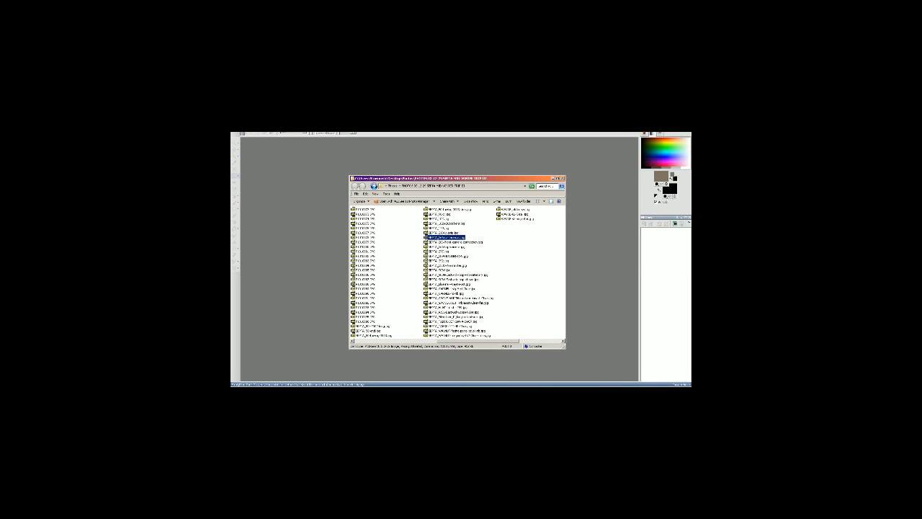
{"action": "left_click", "coordinate": [393, 295]}
{"action": "scroll", "coordinate": [393, 296], "scroll_direction": "up", "scroll_amount": 2}
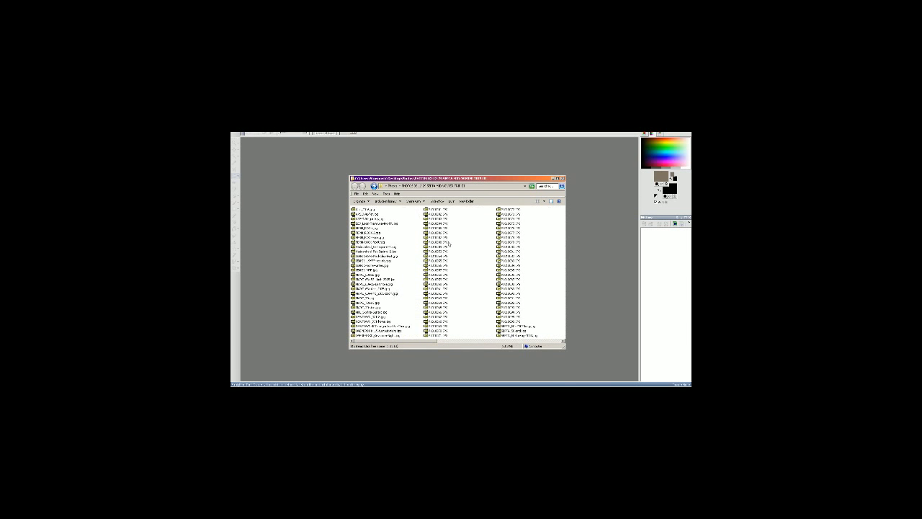
{"action": "left_click_drag", "start_coordinate": [451, 252], "coordinate": [452, 309]}
{"action": "key", "text": "Delete"}
{"action": "left_click", "coordinate": [481, 254]}
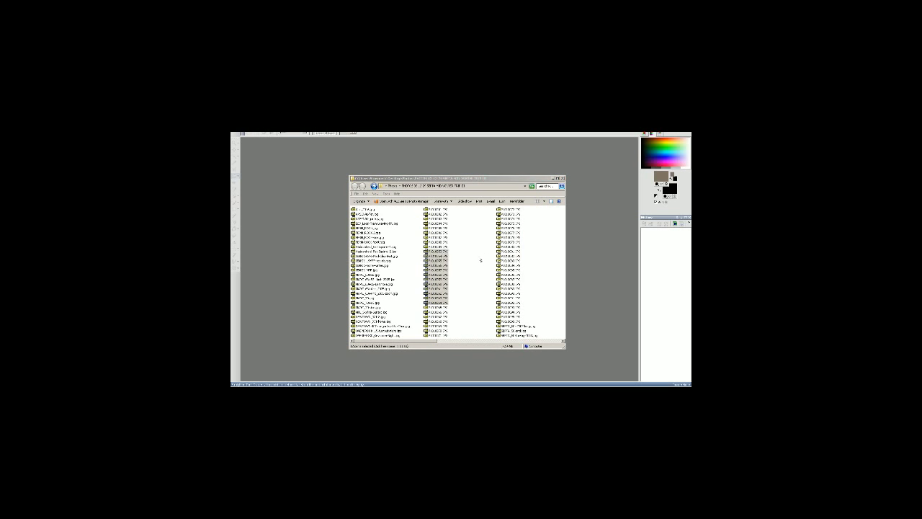
Step: Browse the full-size previews of the numbered tunnel, brick building, stadium and sunset photos, and close the viewer
{"action": "double_click", "coordinate": [444, 253]}
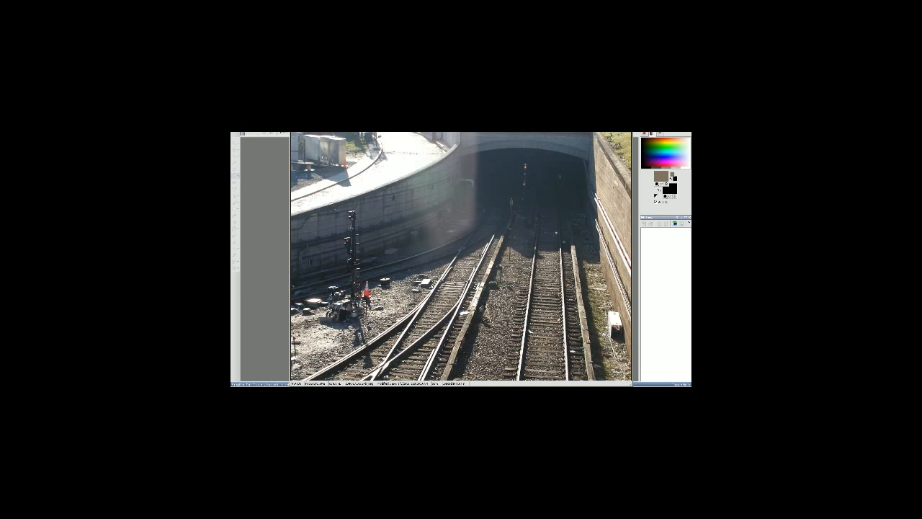
{"action": "scroll", "coordinate": [432, 286], "scroll_direction": "down", "scroll_amount": 2}
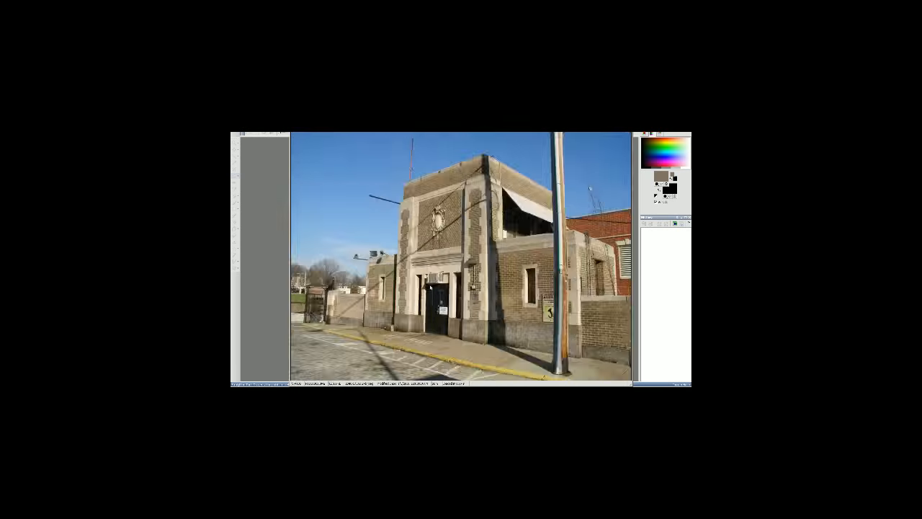
{"action": "key", "text": "ctrl+Tab"}
{"action": "key", "text": "ctrl+Tab"}
{"action": "key", "text": "ctrl+Tab"}
{"action": "key", "text": "ctrl+Tab"}
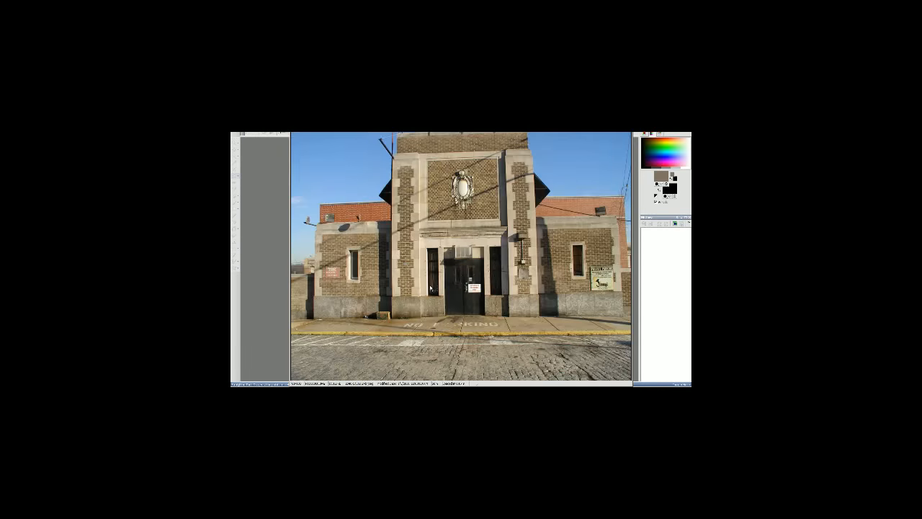
{"action": "key", "text": "ctrl+Tab"}
{"action": "key", "text": "ctrl+Tab"}
{"action": "key", "text": "ctrl+shift+Tab"}
{"action": "key", "text": "ctrl+shift+Tab"}
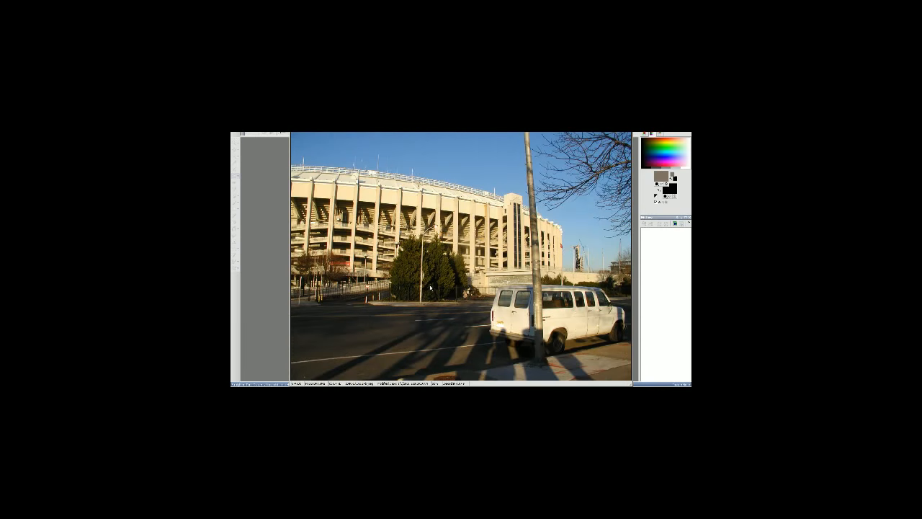
{"action": "key", "text": "ctrl+Tab"}
{"action": "key", "text": "ctrl+Tab"}
{"action": "key", "text": "ctrl+Tab"}
{"action": "key", "text": "ctrl+Tab"}
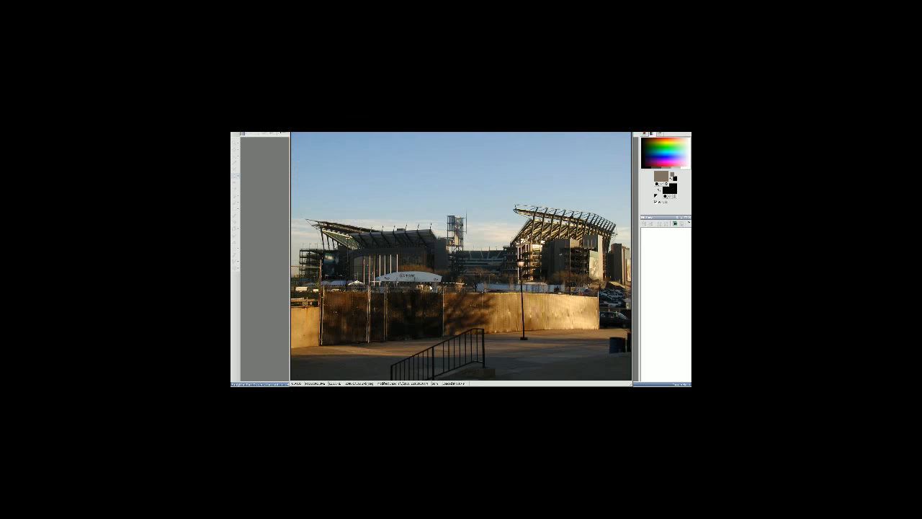
{"action": "key", "text": "ctrl+Tab"}
{"action": "key", "text": "ctrl+shift+Tab"}
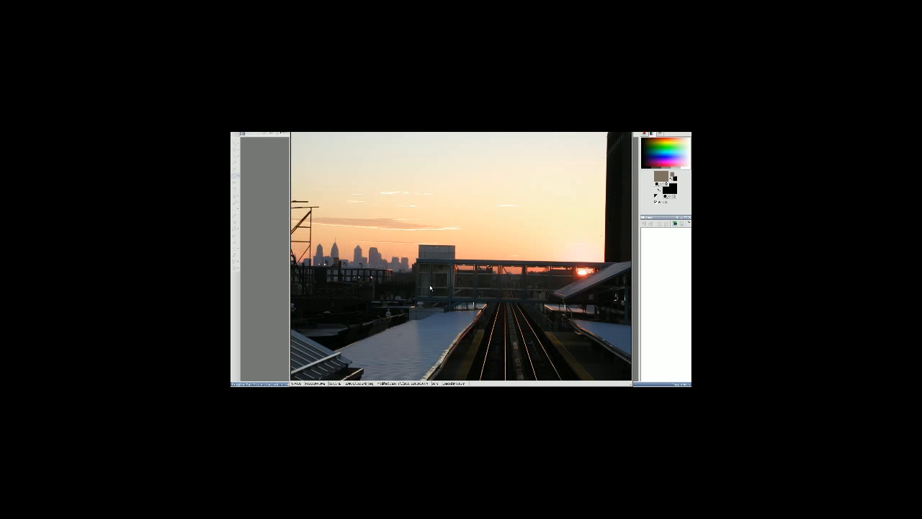
{"action": "key", "text": "ctrl+Tab"}
{"action": "key", "text": "ctrl+Tab"}
{"action": "scroll", "coordinate": [430, 287], "scroll_direction": "up", "scroll_amount": 5}
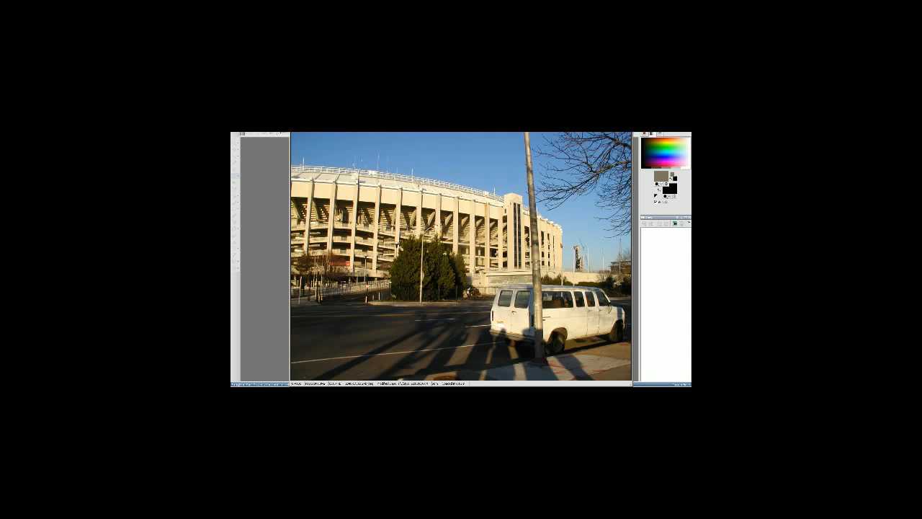
{"action": "key", "text": "Escape"}
Step: Switch to the YouTube live stream page and post the live chat message "Thanks for watching!!"
{"action": "key", "text": "alt+Tab"}
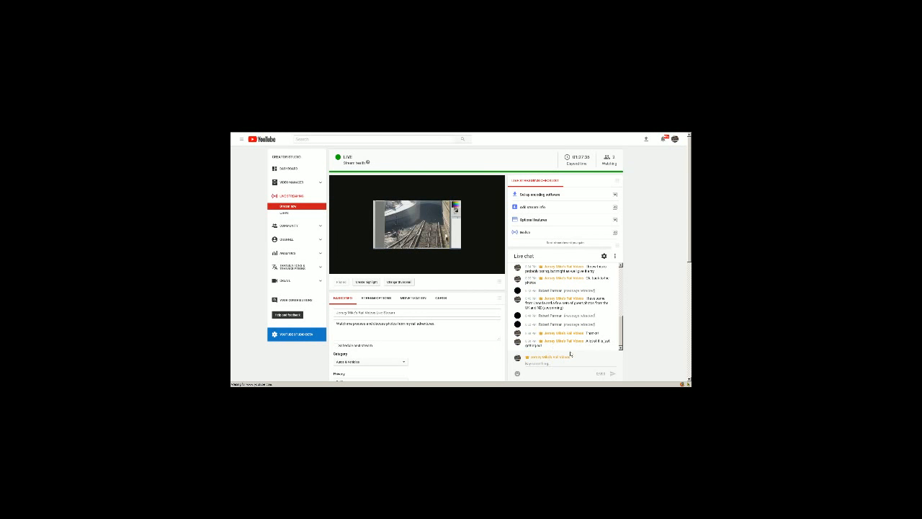
{"action": "scroll", "coordinate": [573, 356], "scroll_direction": "down", "scroll_amount": 3}
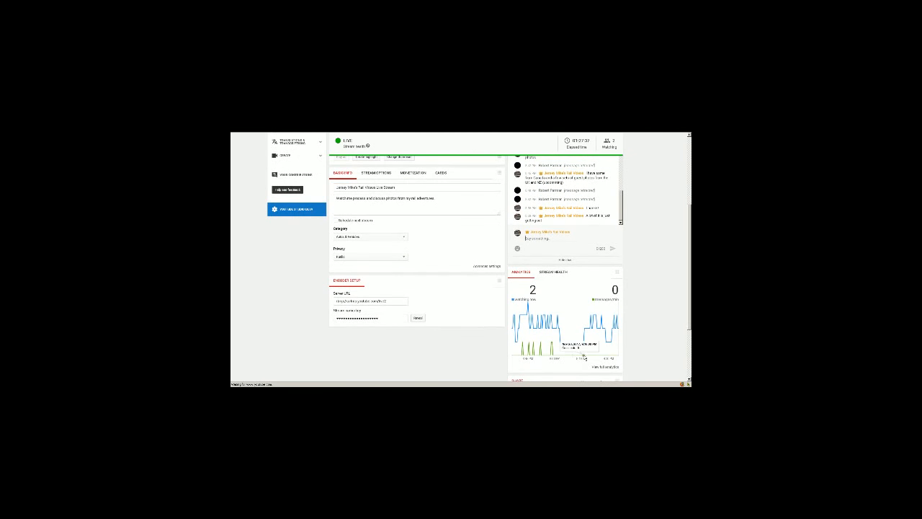
{"action": "scroll", "coordinate": [569, 353], "scroll_direction": "up", "scroll_amount": 3}
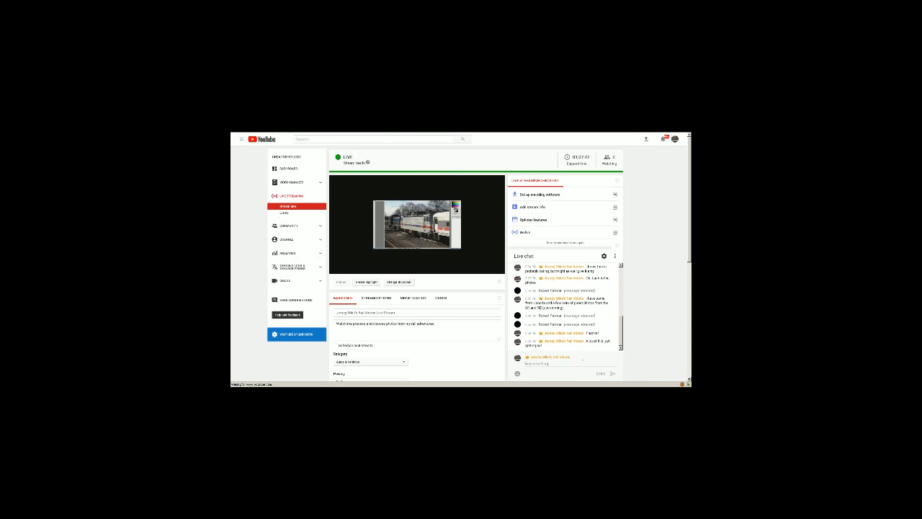
{"action": "scroll", "coordinate": [582, 358], "scroll_direction": "down", "scroll_amount": 3}
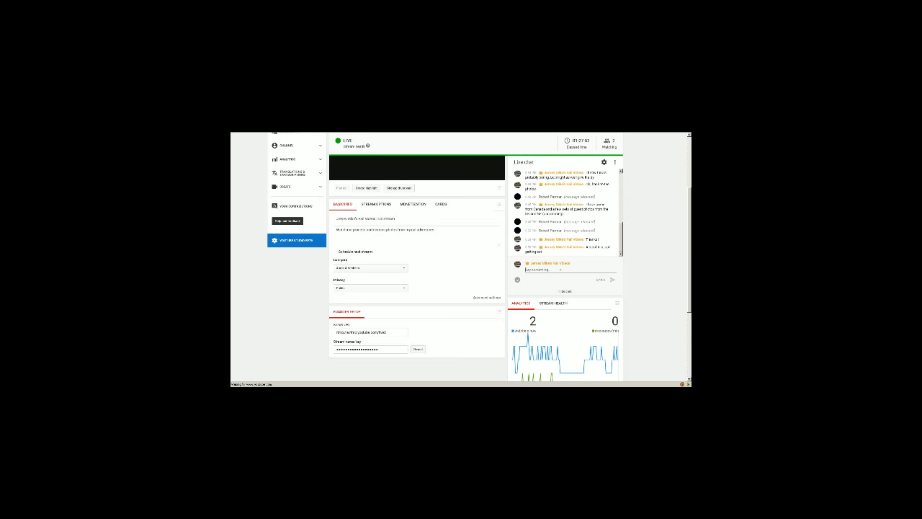
{"action": "left_click", "coordinate": [406, 229]}
{"action": "type", "text": "t"}
{"action": "left_click", "coordinate": [549, 269]}
{"action": "type", "text": "the"}
{"action": "left_click_drag", "start_coordinate": [533, 270], "coordinate": [500, 274]}
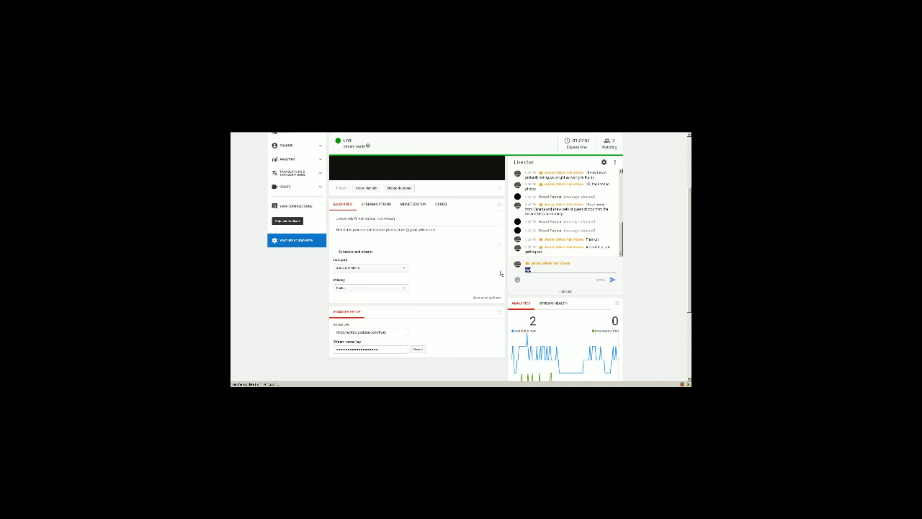
{"action": "type", "text": "then"}
{"action": "type", "text": " for watching!!"}
{"action": "key", "text": "Return"}
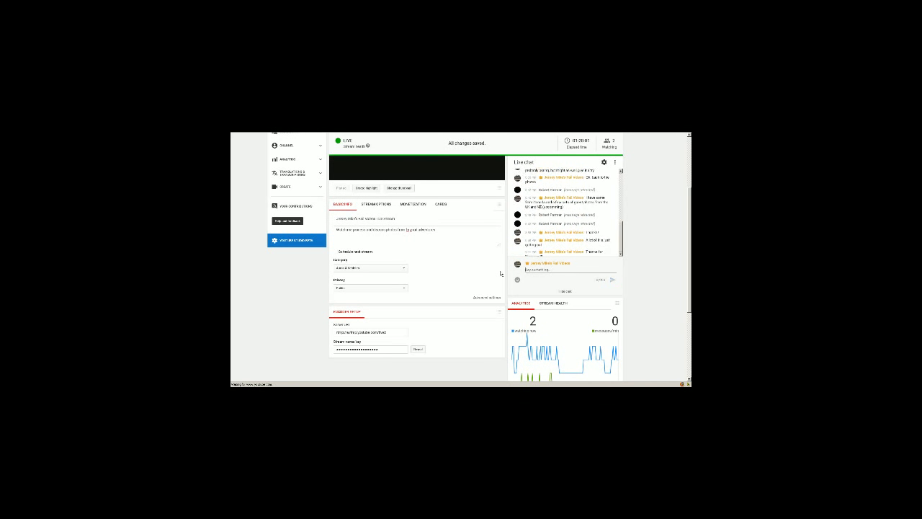